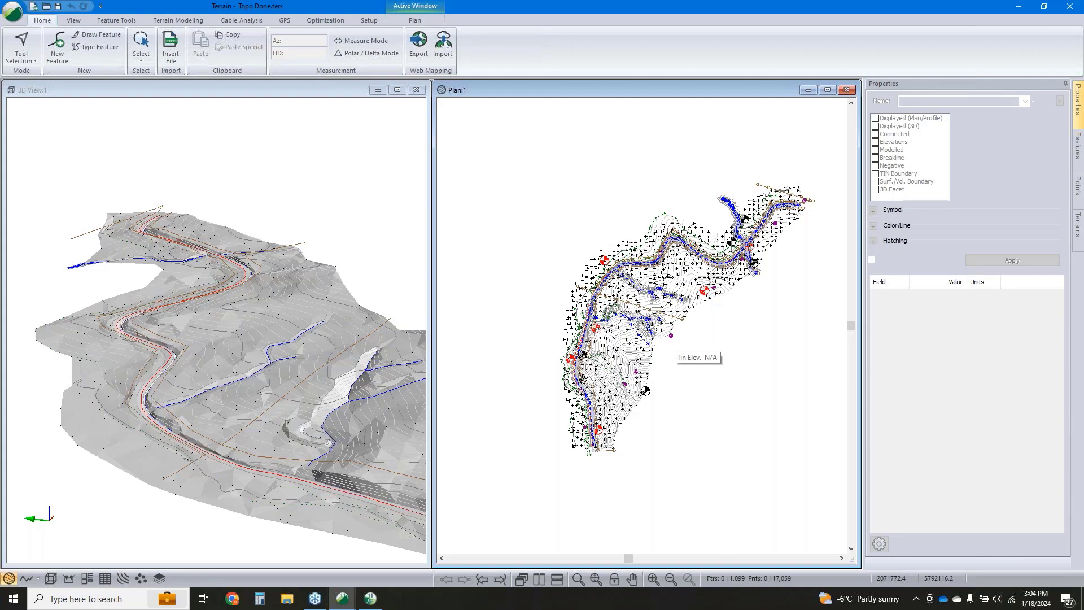
# Switch to the untitled terrain window and choose All_topo.csv as the file to insert
pyautogui.click(342, 598)
pyautogui.click(285, 514)
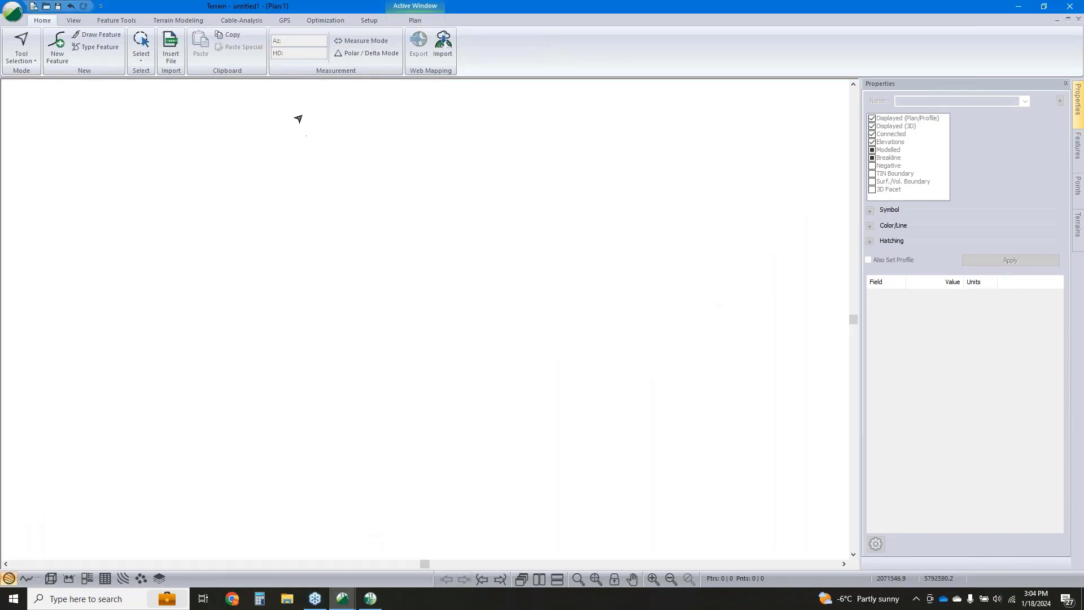
pyautogui.click(182, 50)
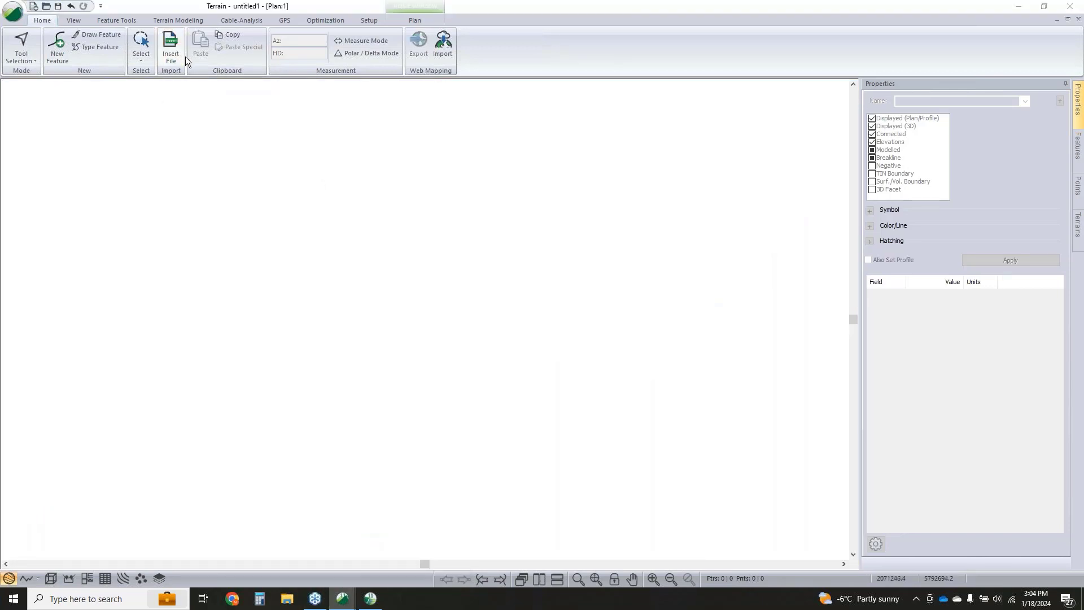
pyautogui.click(539, 240)
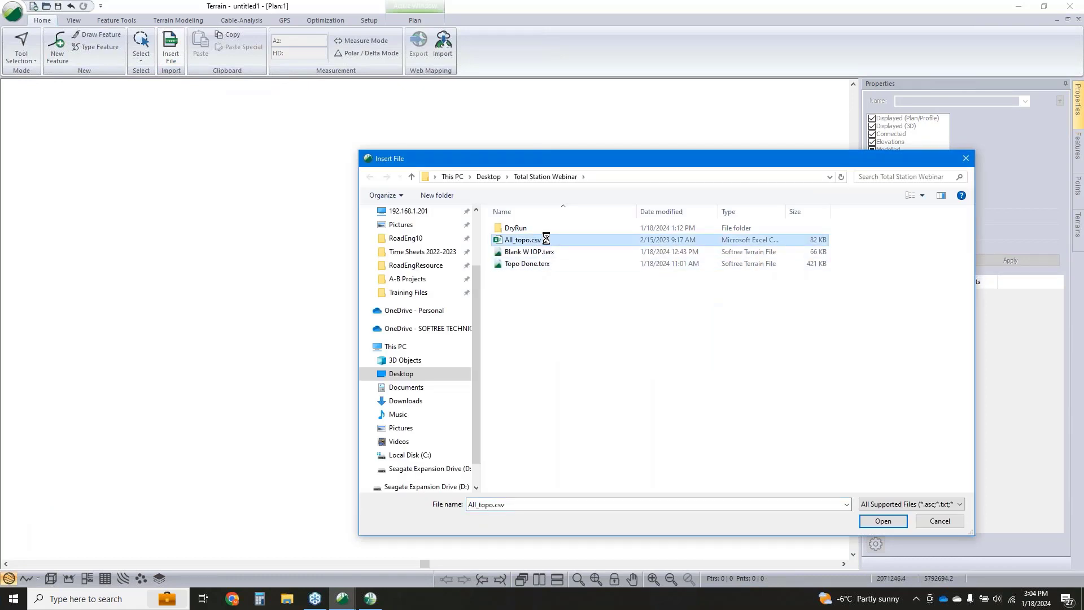
# Open All_topo.csv in Notepad from the file dialog and examine the order of its point number, coordinate, elevation and code columns
pyautogui.rightClick(568, 239)
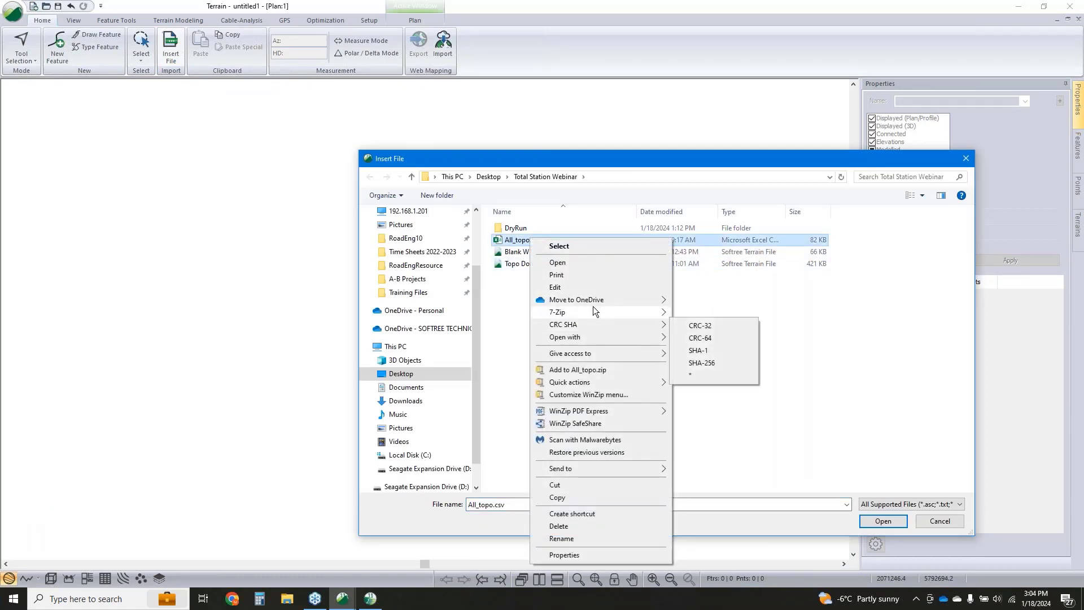
pyautogui.moveTo(591, 311)
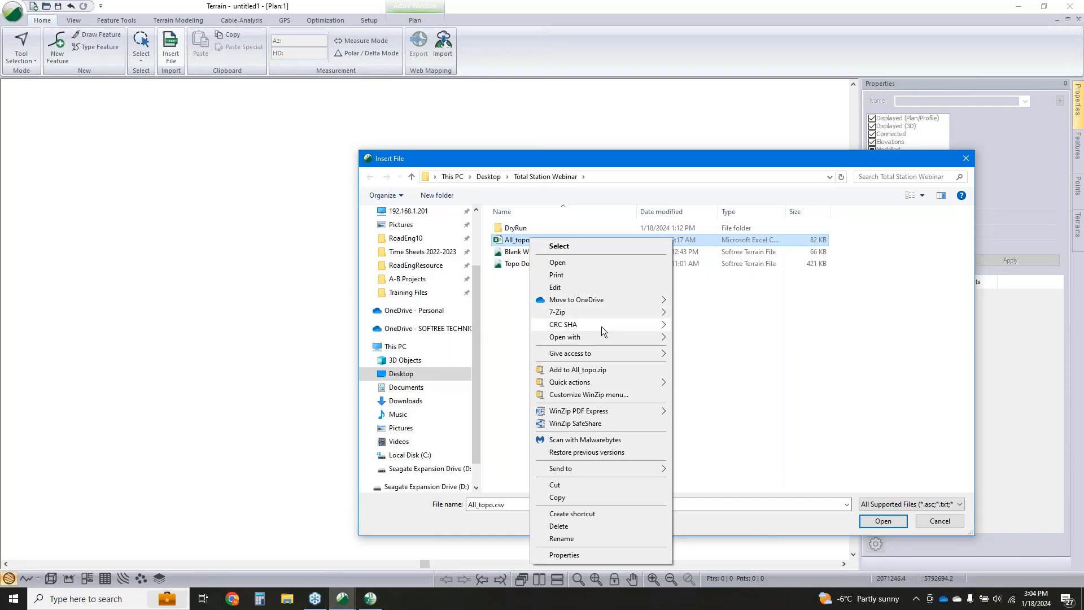
pyautogui.moveTo(601, 339)
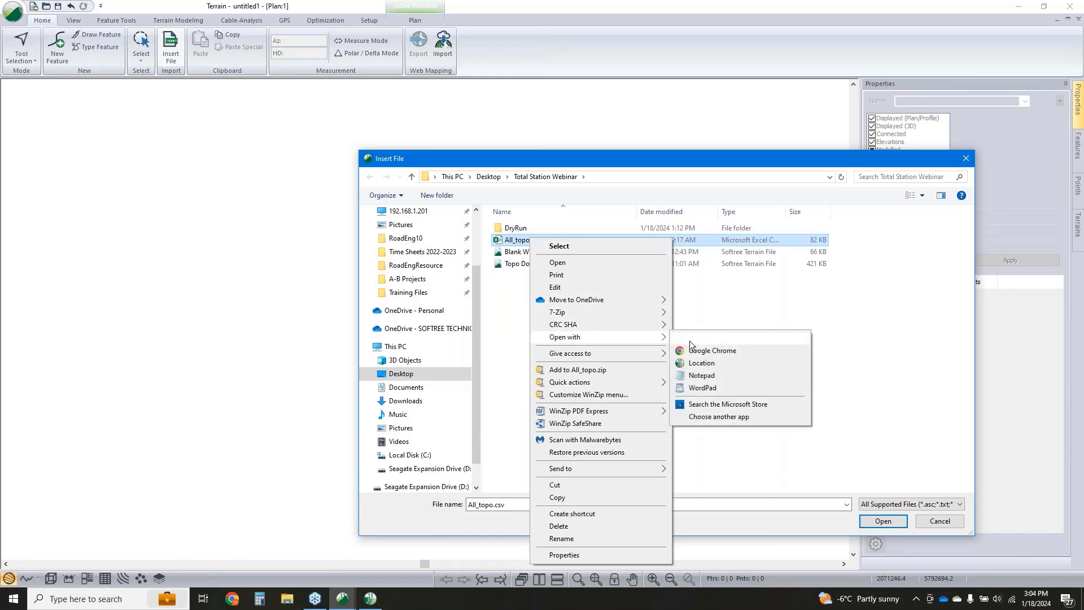
pyautogui.click(710, 377)
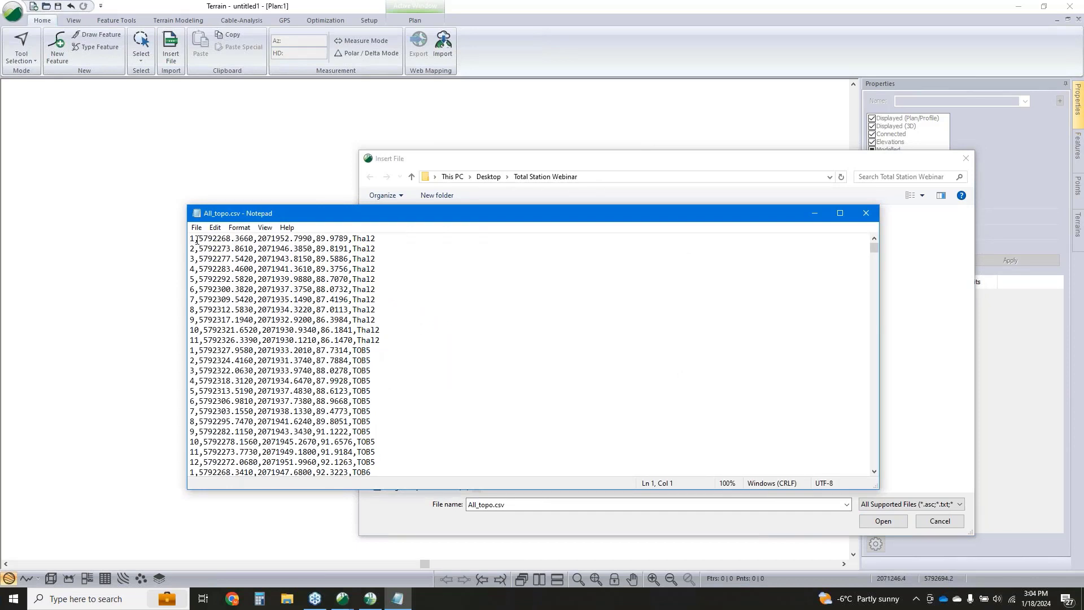
pyautogui.moveTo(196, 239); pyautogui.dragTo(191, 239)
pyautogui.click(207, 239)
pyautogui.click(271, 239)
pyautogui.moveTo(348, 239)
pyautogui.mouseDown()
pyautogui.moveTo(317, 241)
pyautogui.moveTo(369, 239)
pyautogui.moveTo(351, 239)
pyautogui.mouseUp()
pyautogui.click(930, 357)
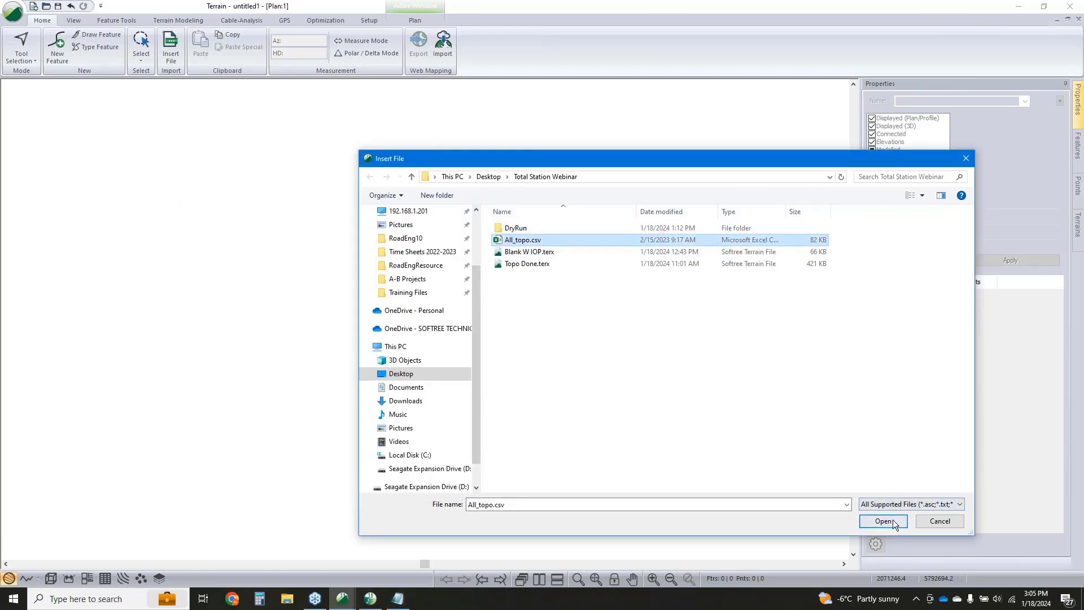
# Open All_topo.csv for insertion with the OL_Training_1 import format
pyautogui.click(883, 520)
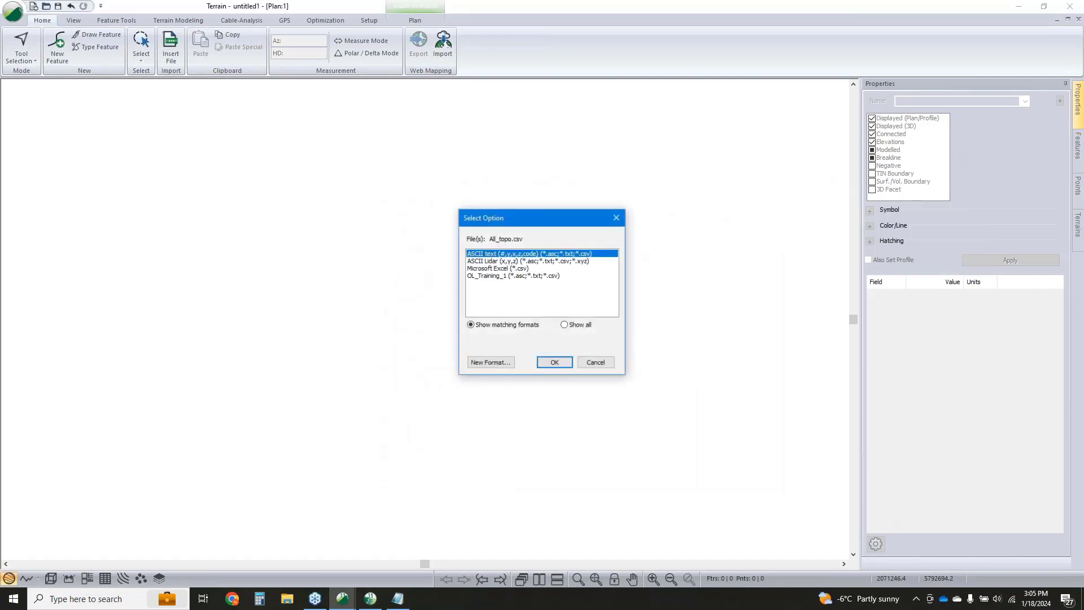
pyautogui.click(473, 276)
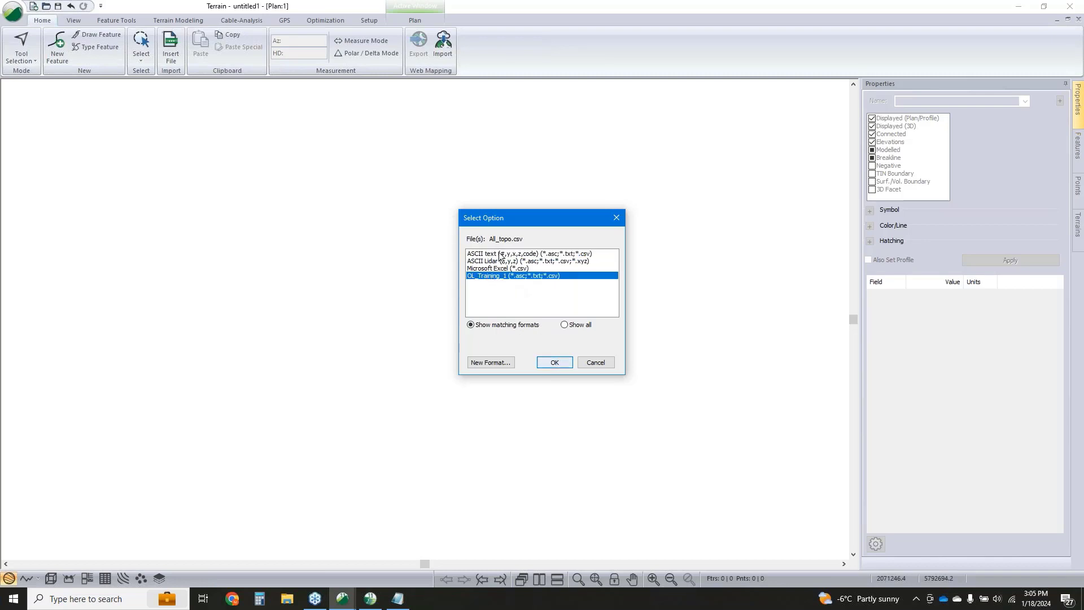
pyautogui.click(490, 254)
pyautogui.click(487, 261)
pyautogui.click(486, 276)
pyautogui.click(554, 361)
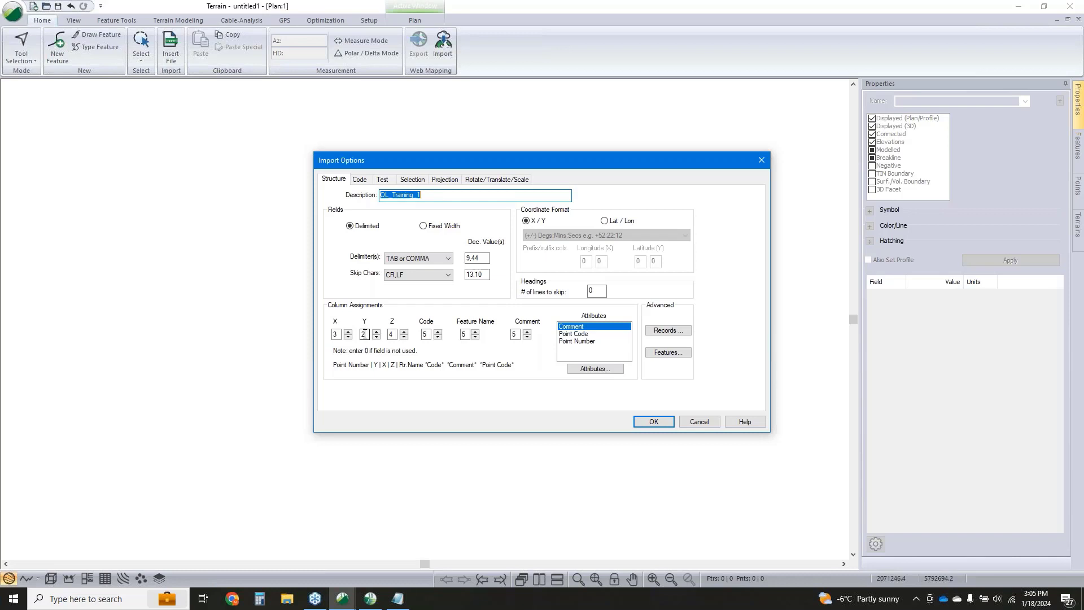
# Compare the X, Y, Z and Code column assignments in the import options with the columns of All_topo.csv in Notepad
pyautogui.click(397, 599)
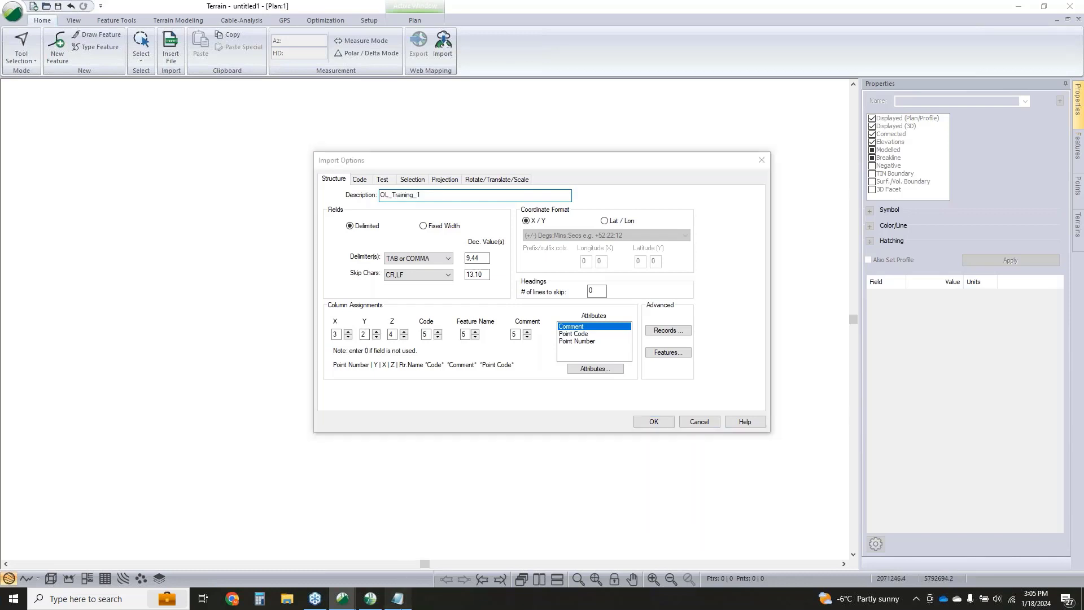
pyautogui.moveTo(258, 239); pyautogui.dragTo(313, 238)
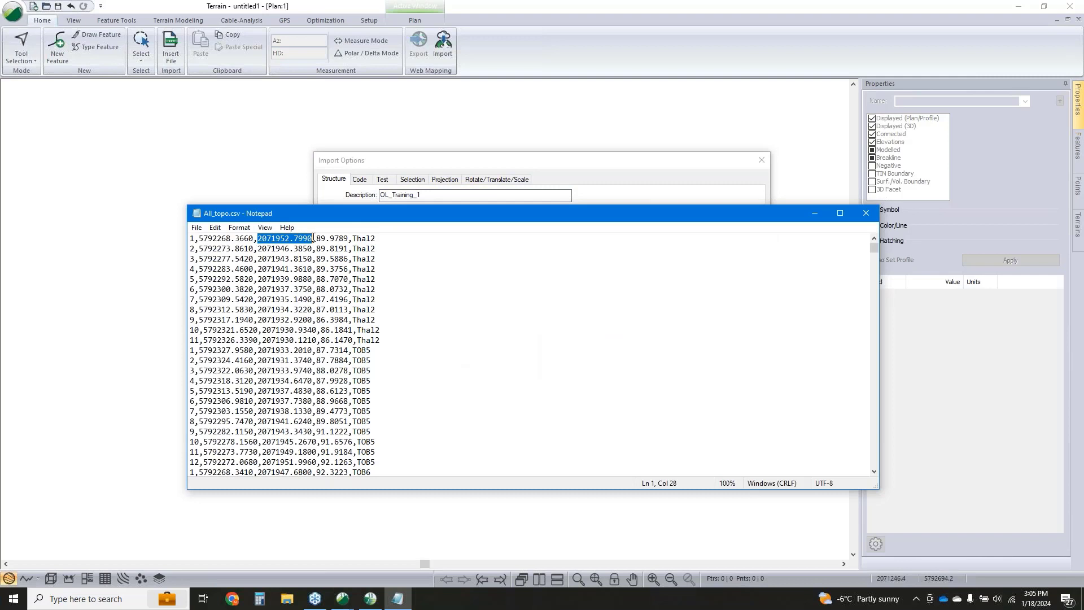
pyautogui.click(814, 212)
pyautogui.doubleClick(336, 335)
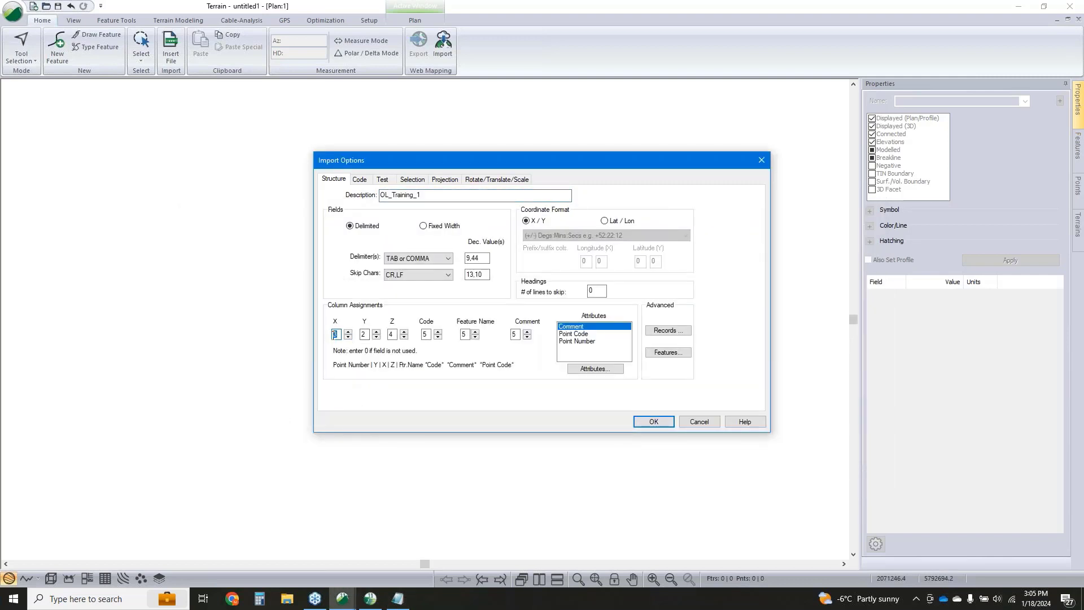
pyautogui.doubleClick(425, 335)
pyautogui.click(398, 598)
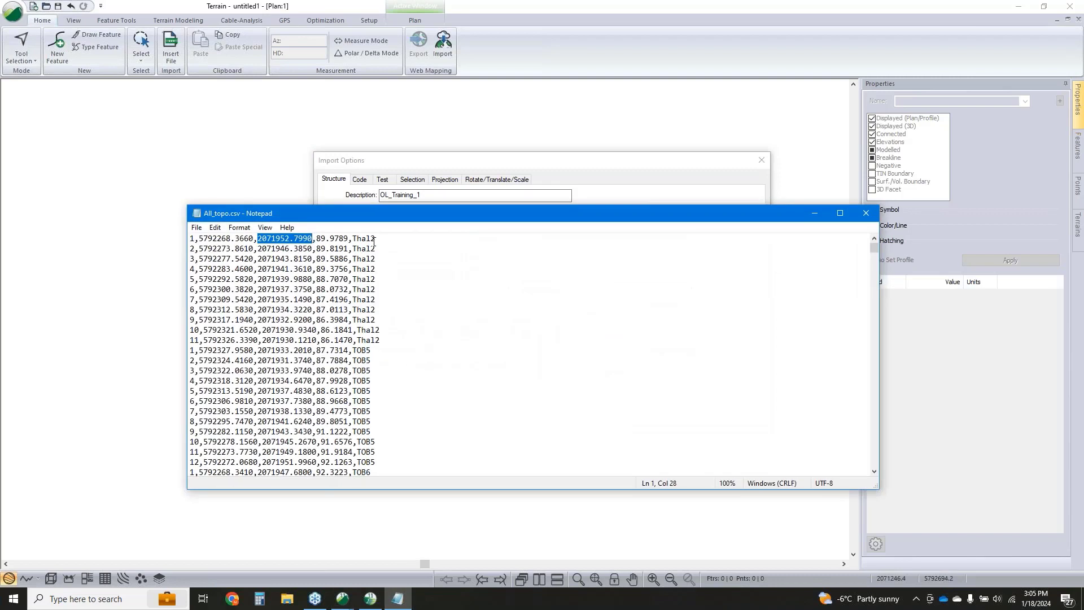
pyautogui.click(813, 213)
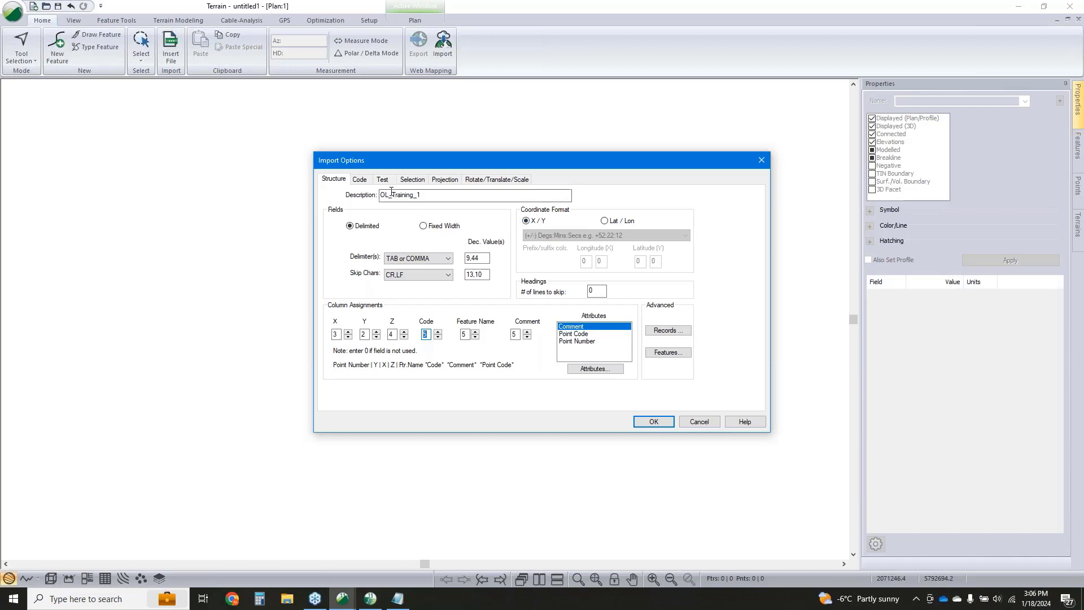
# Compare the import code list with the feature codes in All_topo.csv, and examine the properties of the CL* and EG* codes
pyautogui.click(360, 179)
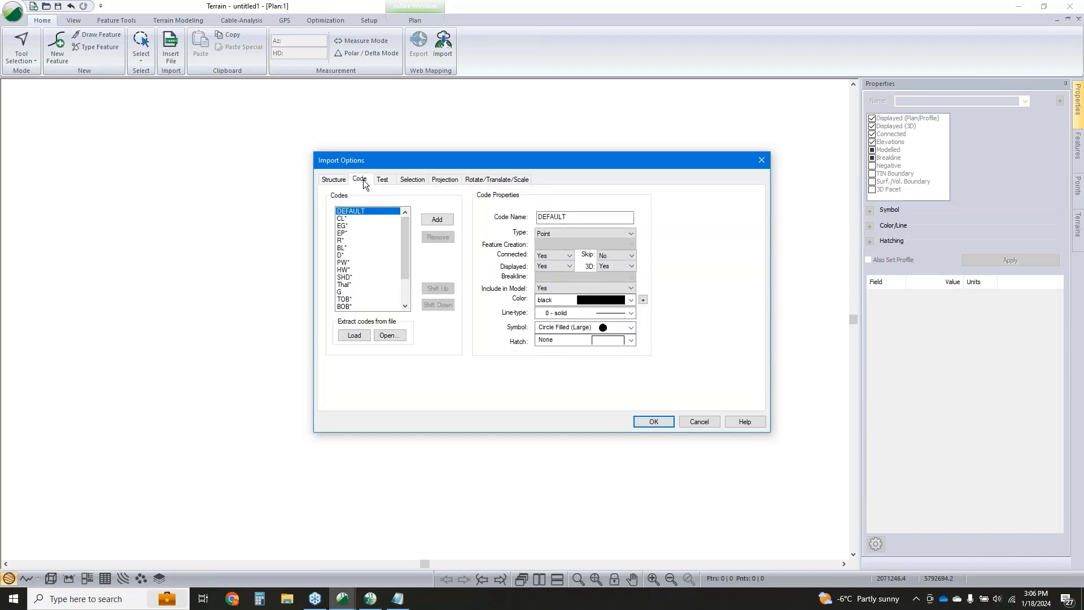
pyautogui.click(333, 180)
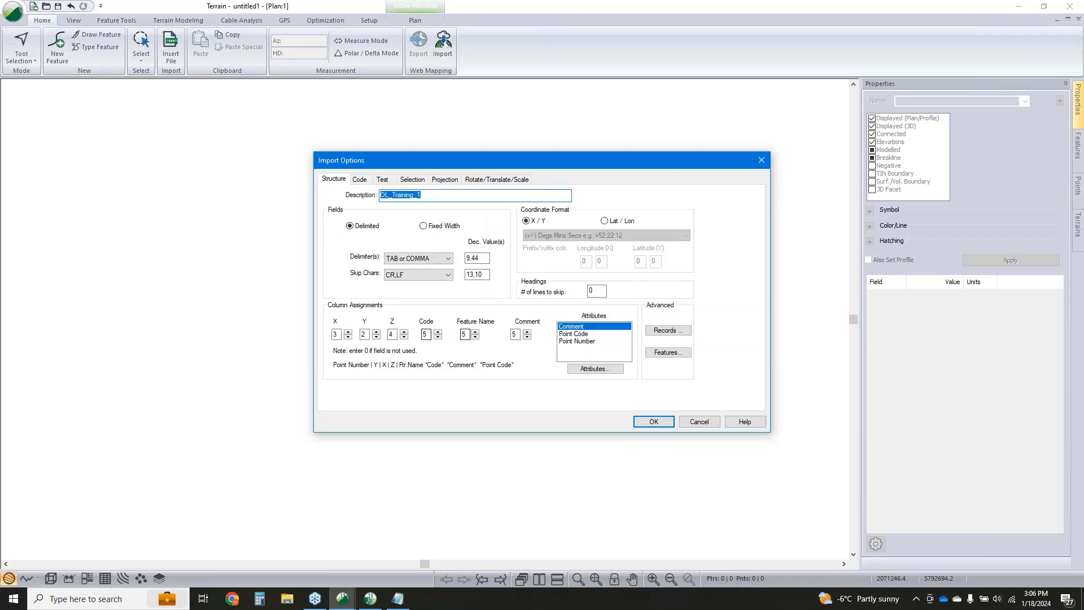
pyautogui.click(359, 180)
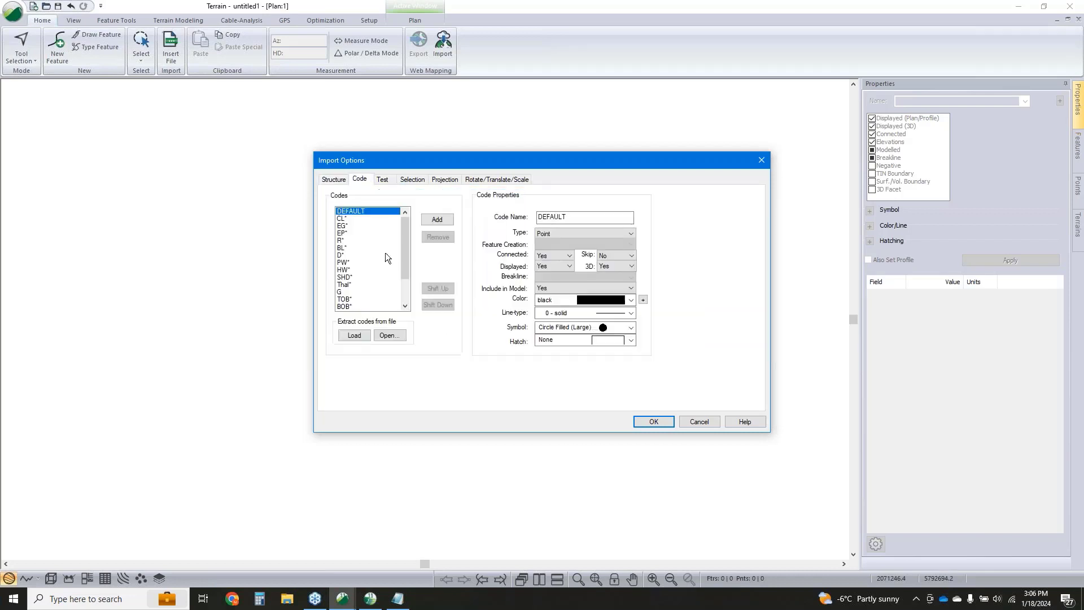
pyautogui.click(397, 598)
pyautogui.click(375, 239)
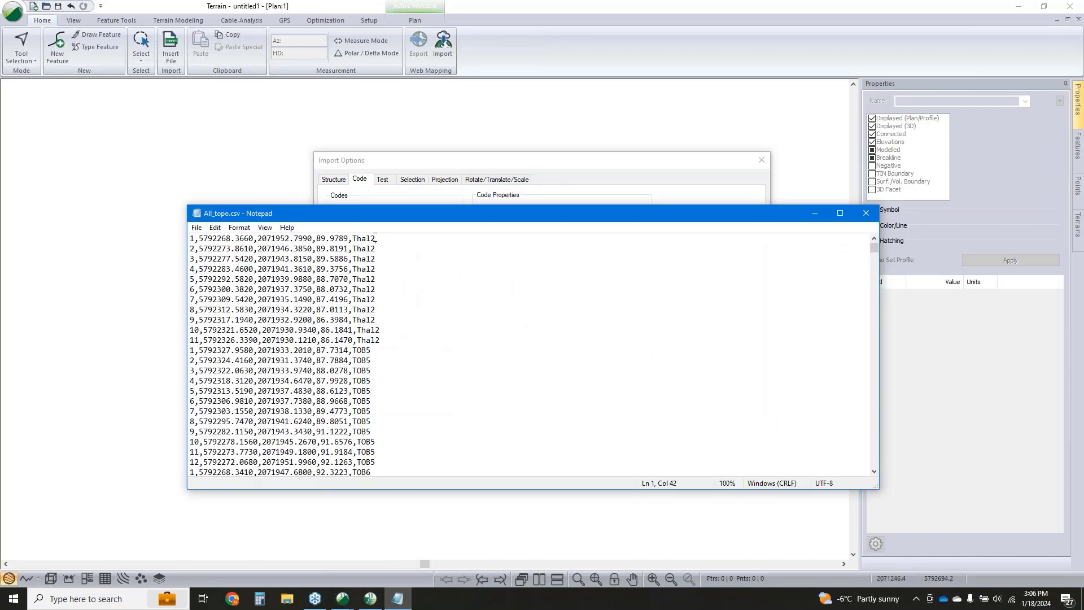
pyautogui.moveTo(375, 238); pyautogui.dragTo(353, 239)
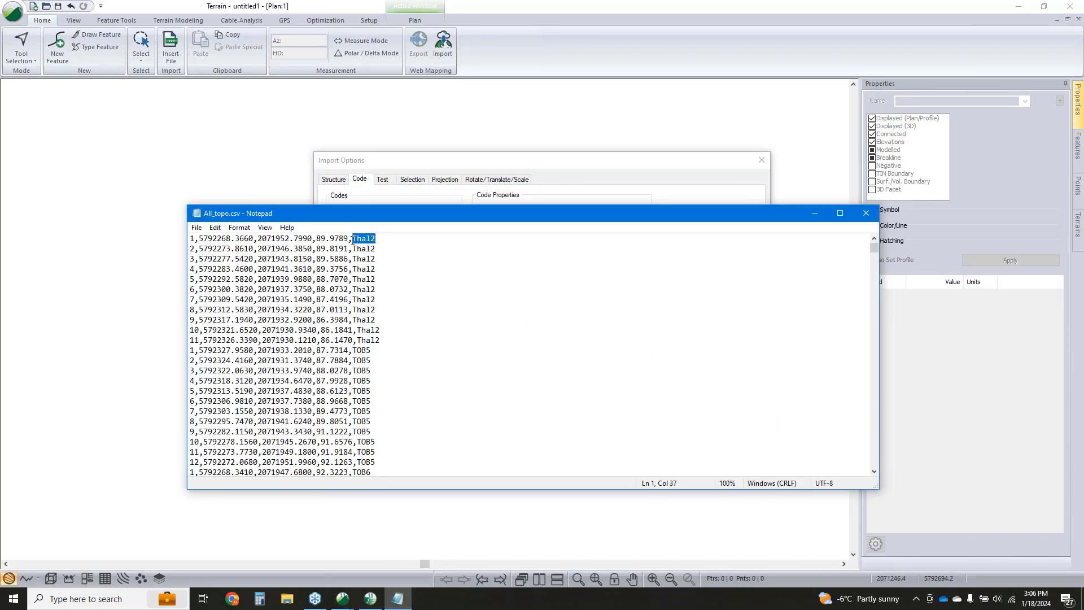
pyautogui.click(813, 214)
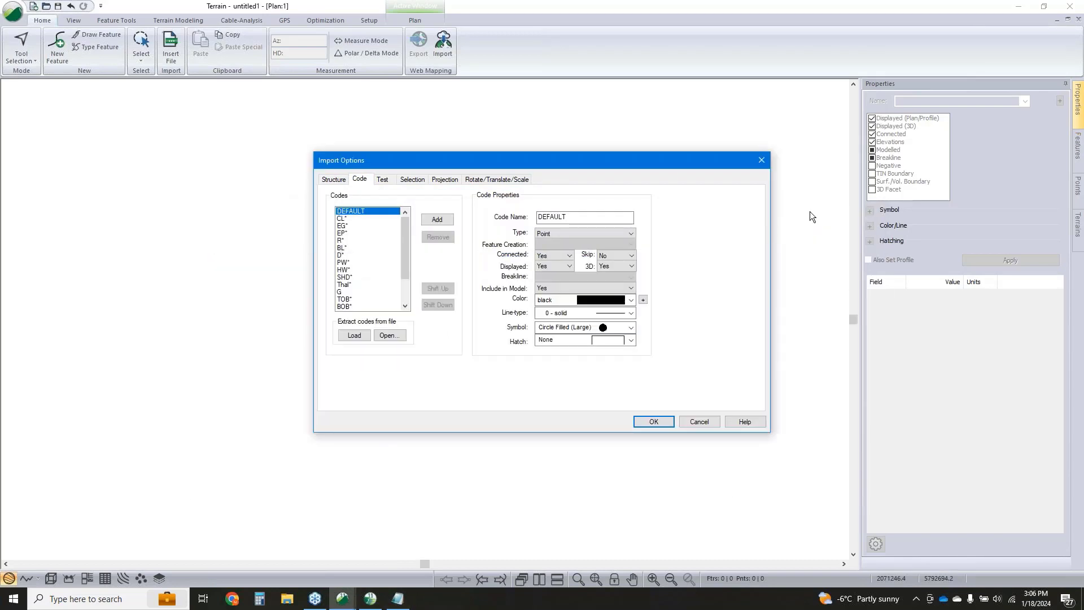
pyautogui.click(351, 218)
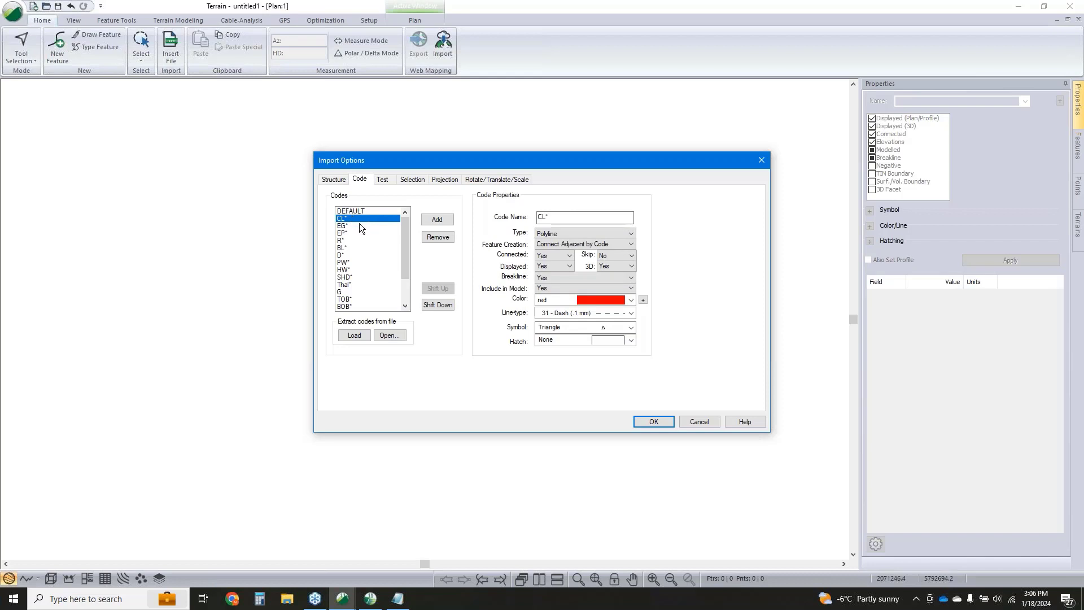
pyautogui.click(349, 226)
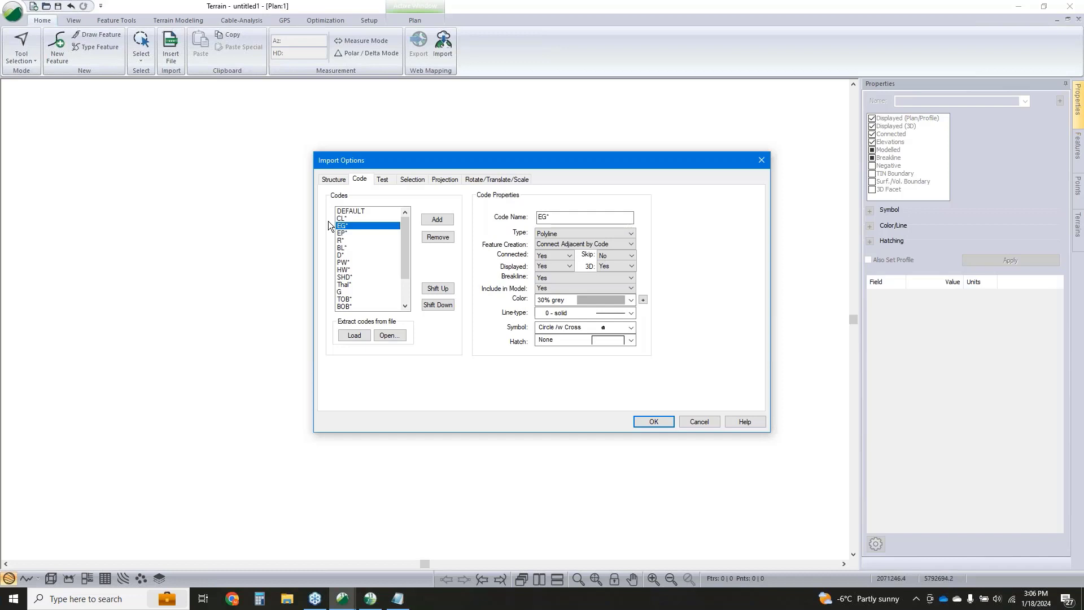
pyautogui.click(340, 218)
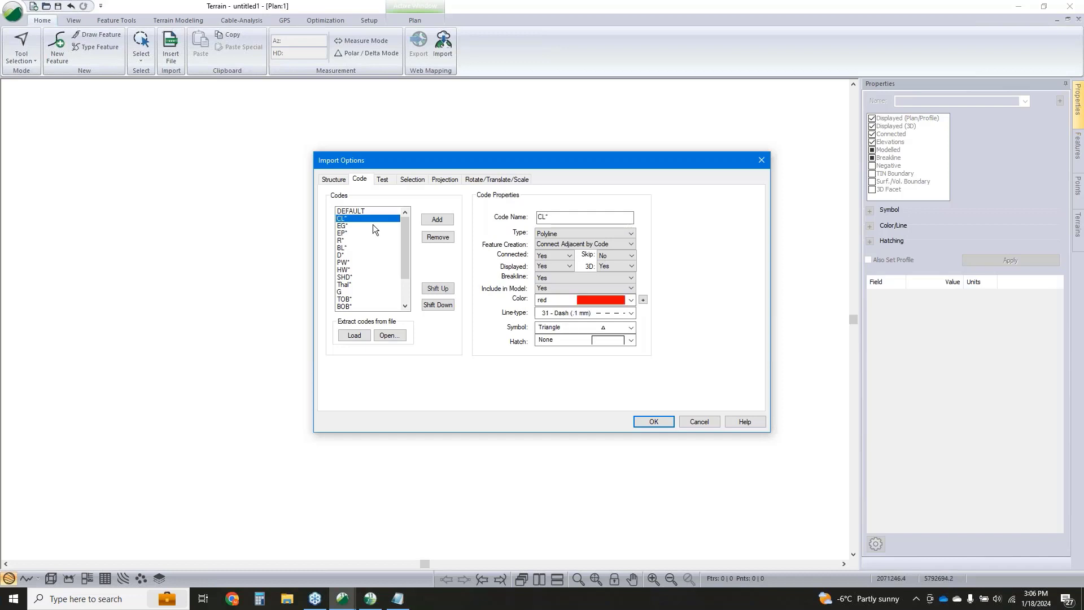
# Complete the import with the current options and show the imported survey features in an orbited 3D view
pyautogui.click(653, 421)
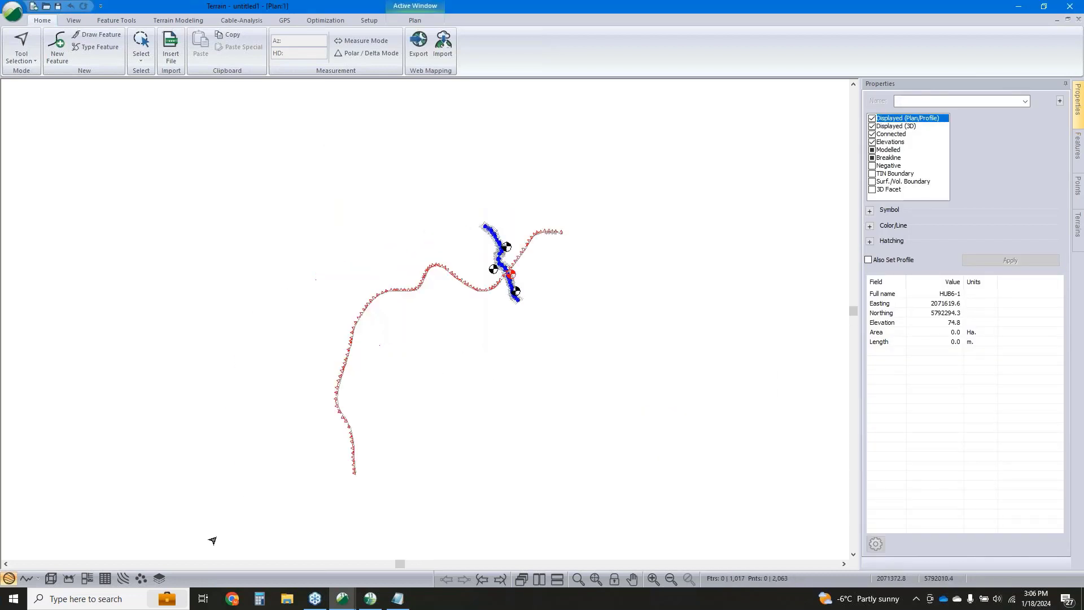
pyautogui.click(56, 580)
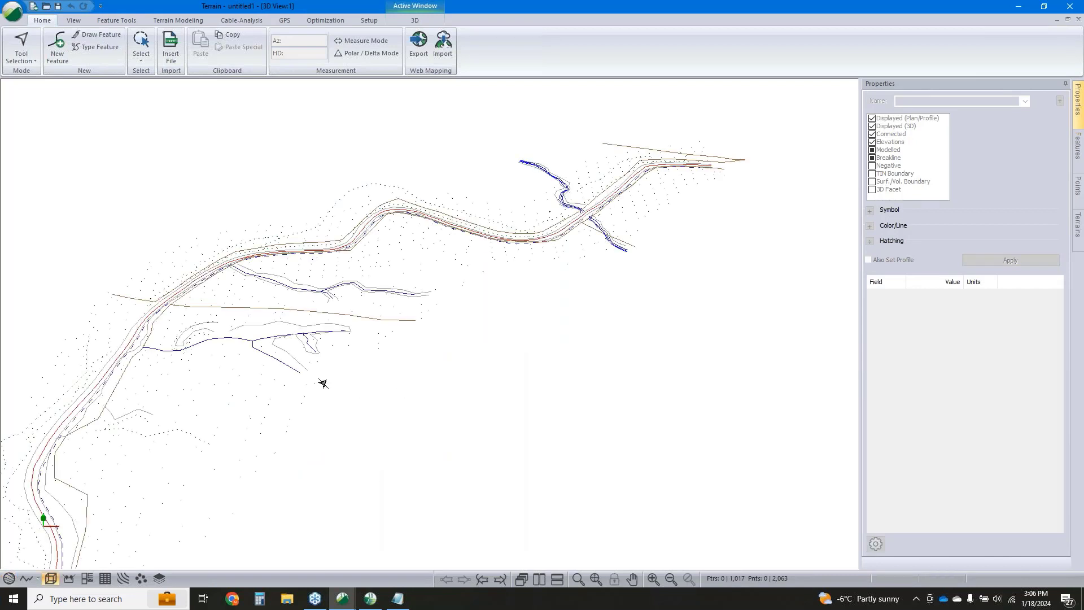
pyautogui.moveTo(460, 364); pyautogui.dragTo(505, 343)
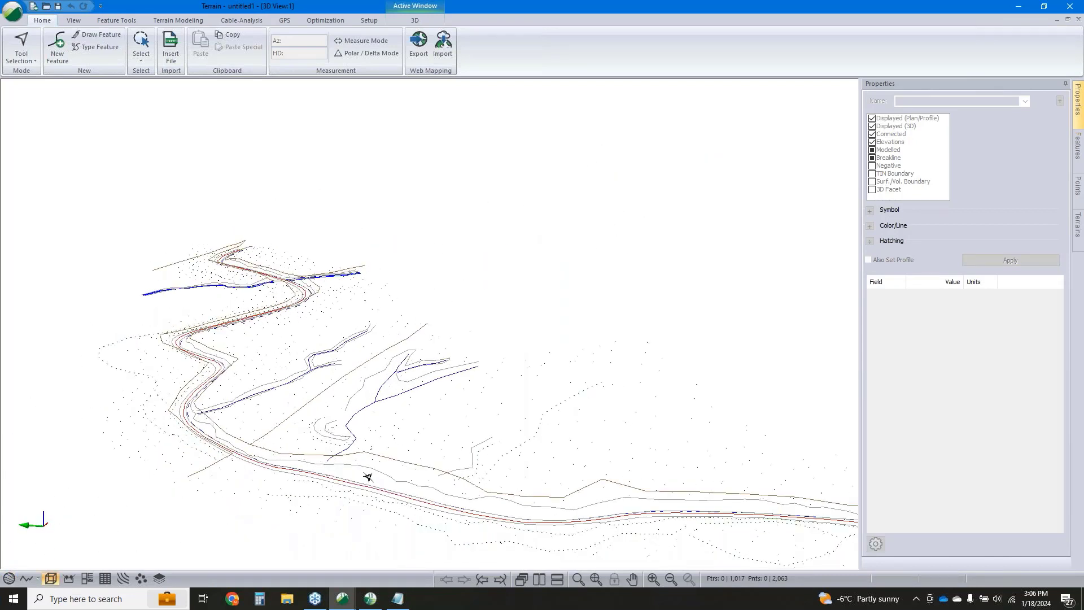
# Generate the TIN surface with major and minor contours, using a 5 m major interval and a 200 m maximum side length
pyautogui.click(164, 20)
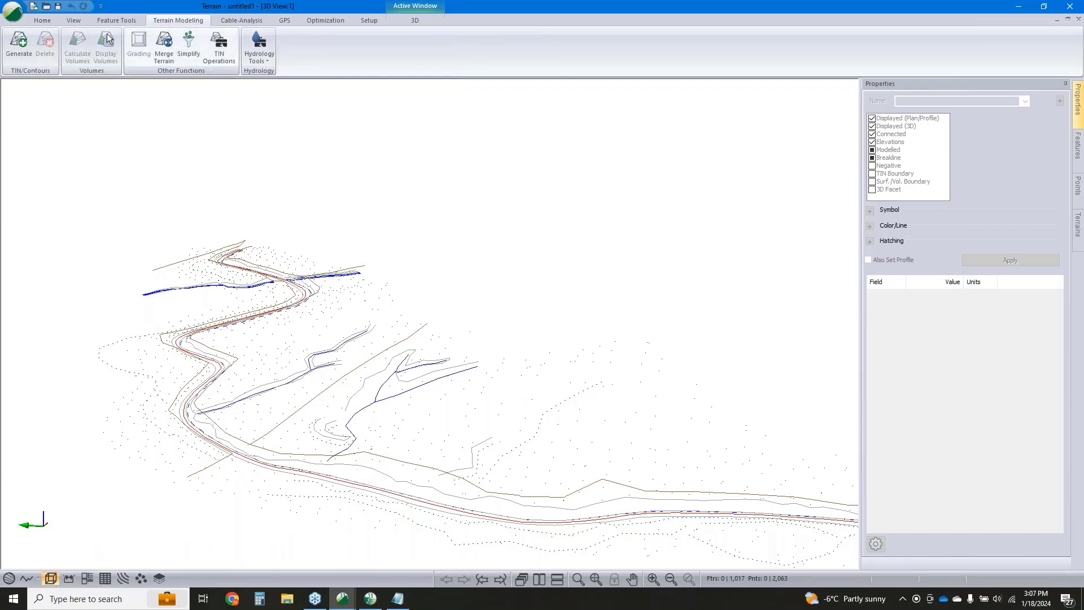
pyautogui.click(22, 48)
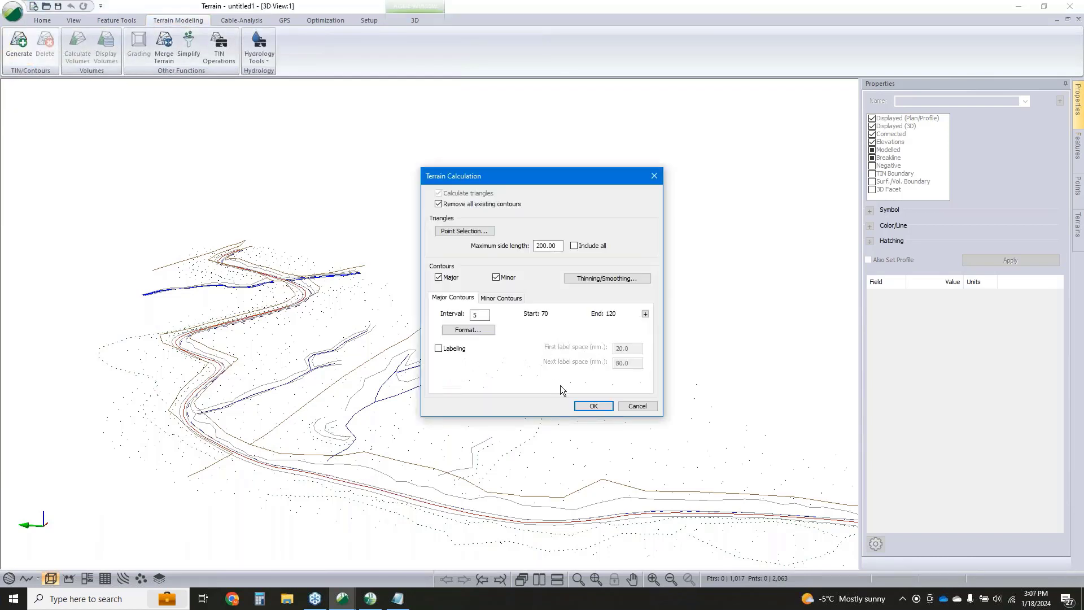
pyautogui.click(594, 406)
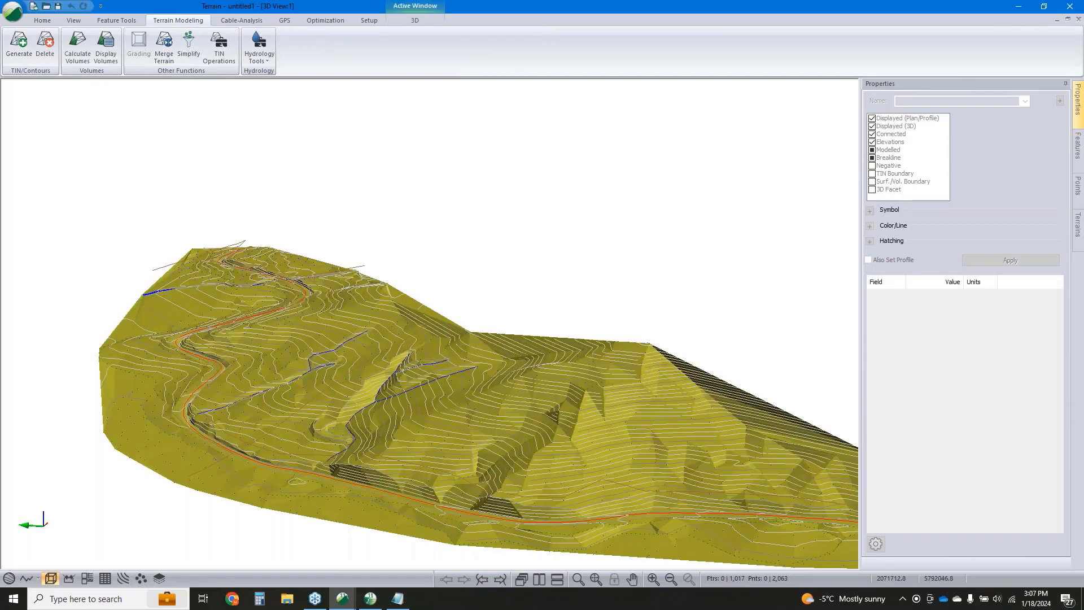
pyautogui.scroll(-2, 589, 367)
pyautogui.moveTo(617, 382); pyautogui.dragTo(551, 384)
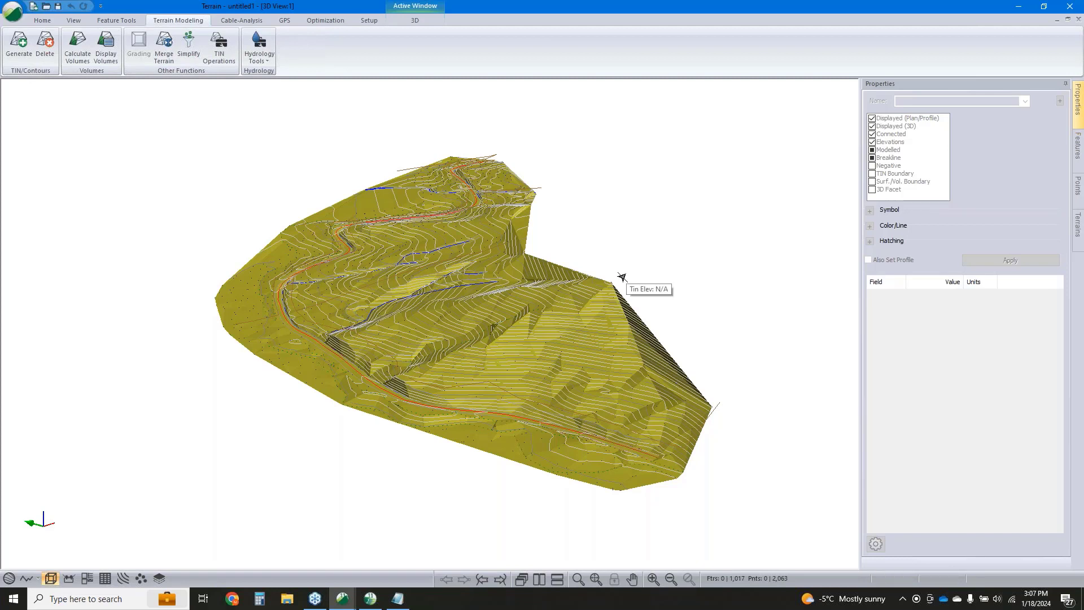
# Minimize both open Terrain windows and launch a new RoadEng11 Terrain session from the desktop
pyautogui.click(1018, 10)
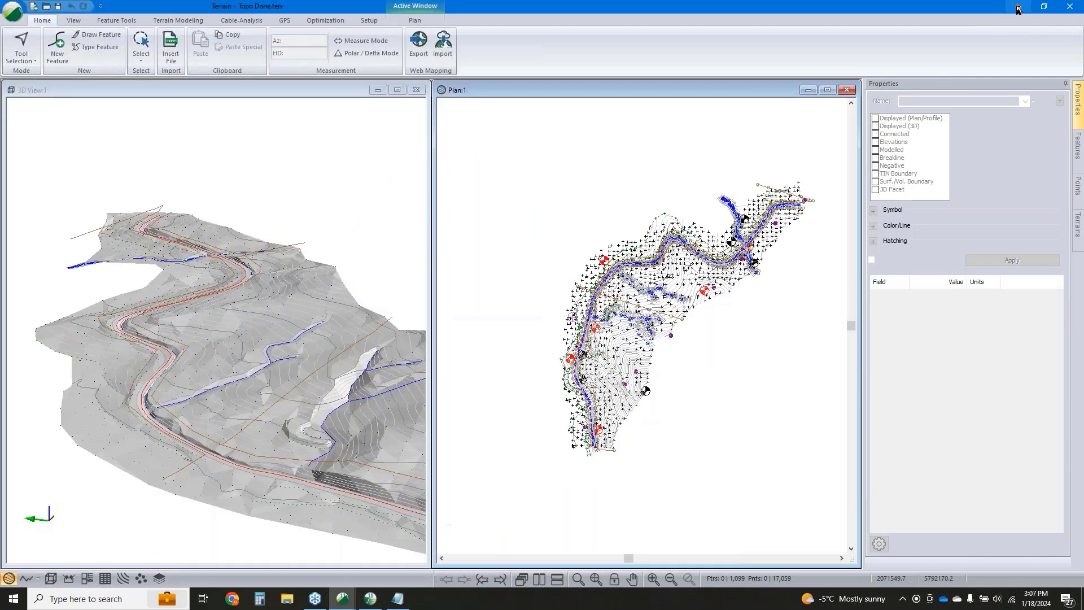
pyautogui.click(1018, 10)
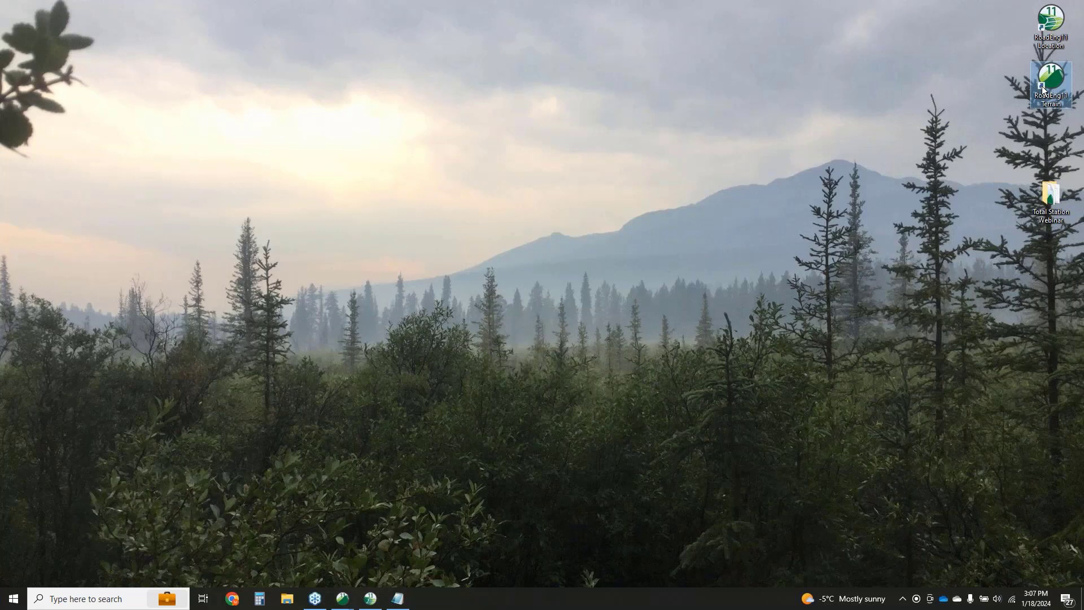
pyautogui.doubleClick(1042, 86)
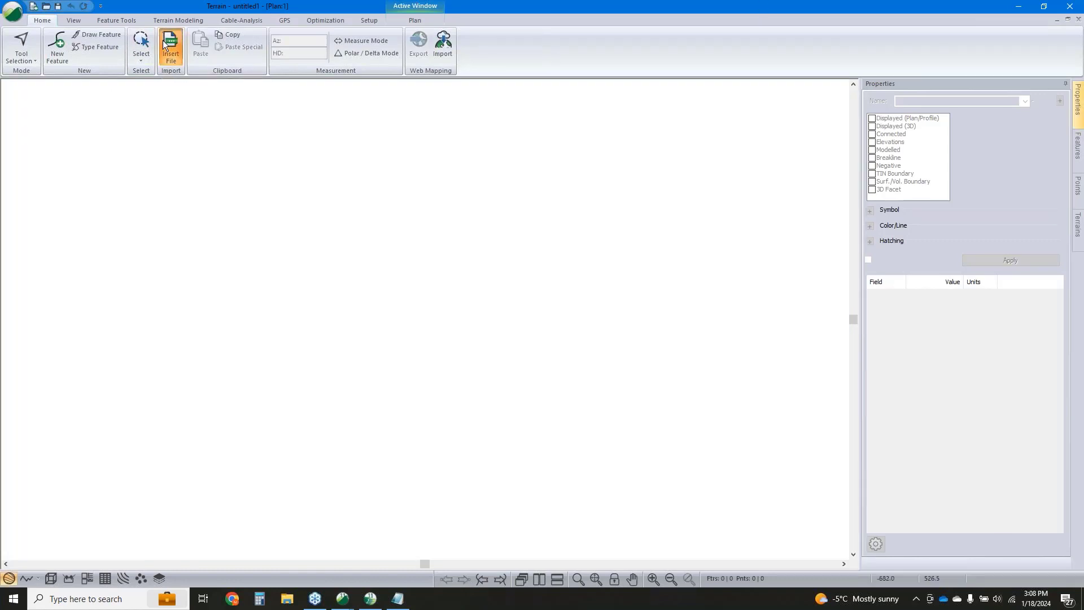
# Import All_topo.csv as ASCII text (#,y,x,z,code) using only the DEFAULT point code, without coordinate conversion, and clear the selection
pyautogui.click(170, 47)
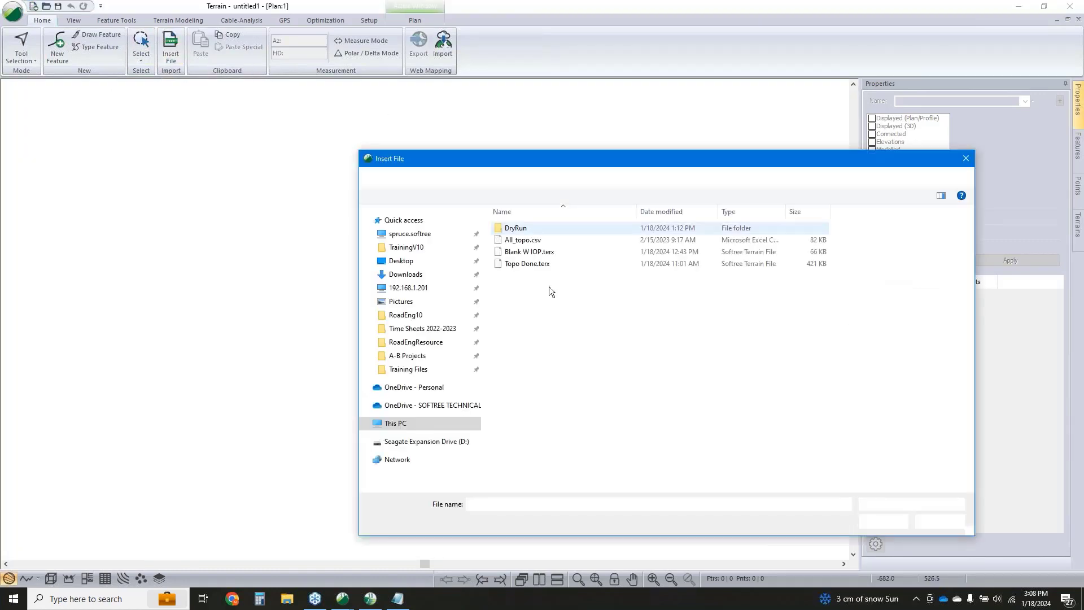
pyautogui.click(524, 240)
pyautogui.click(874, 522)
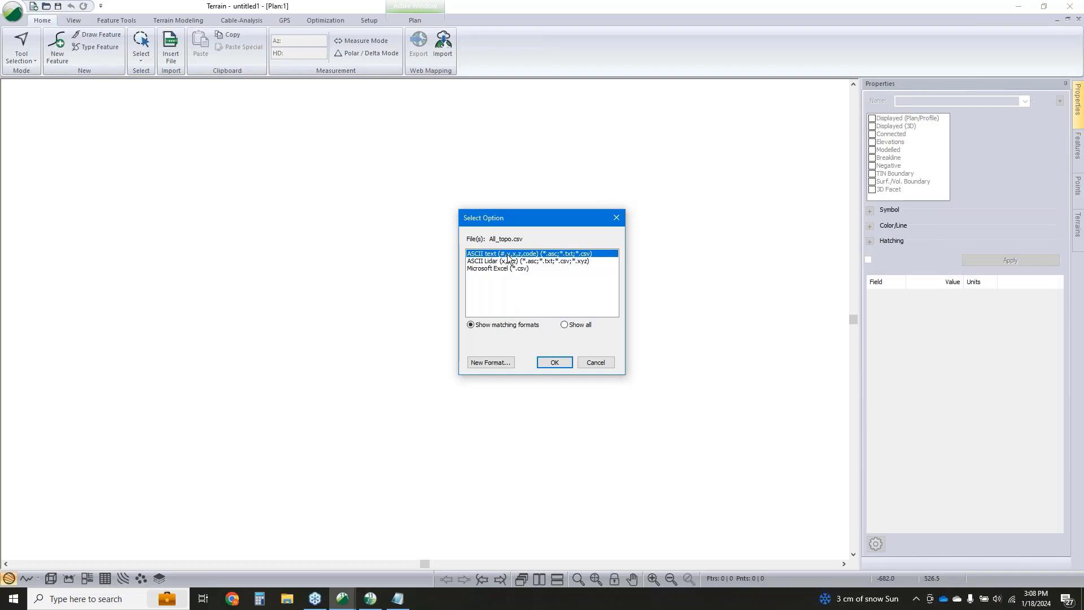
pyautogui.click(554, 362)
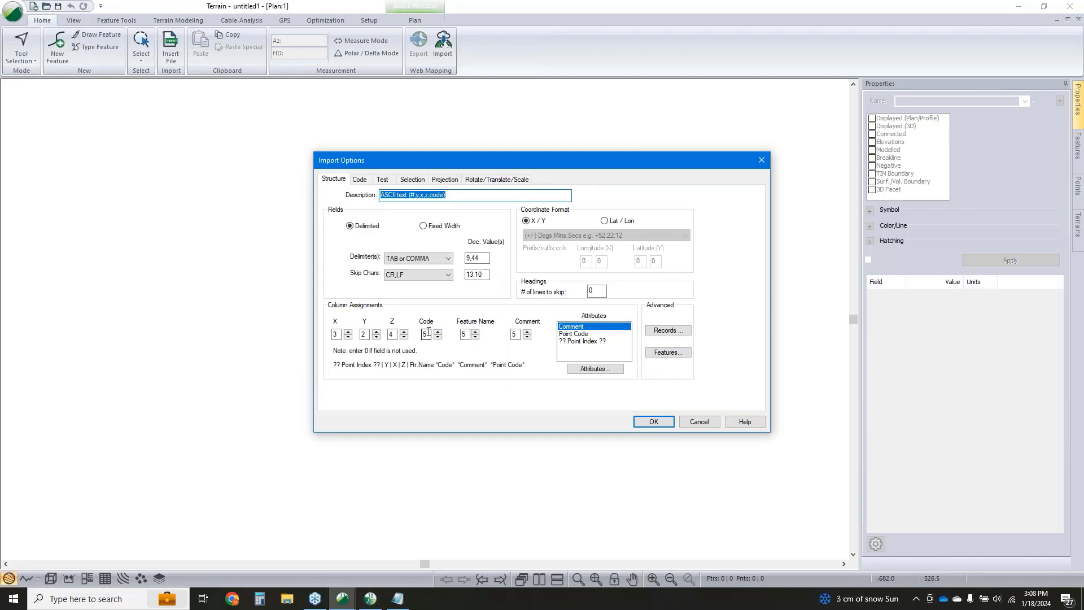
pyautogui.click(360, 180)
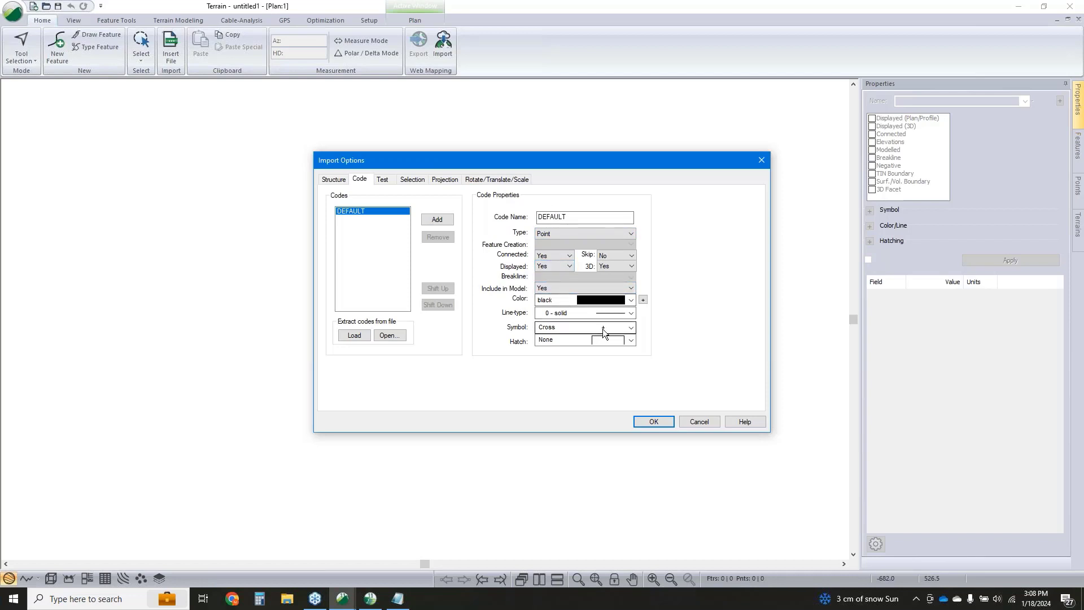
pyautogui.click(652, 421)
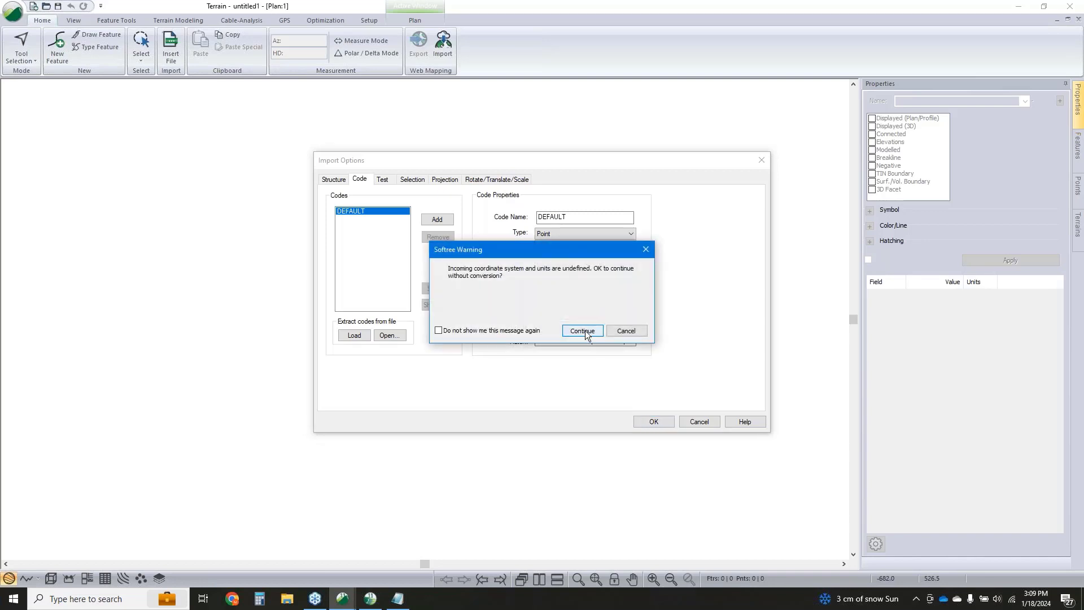
pyautogui.click(583, 331)
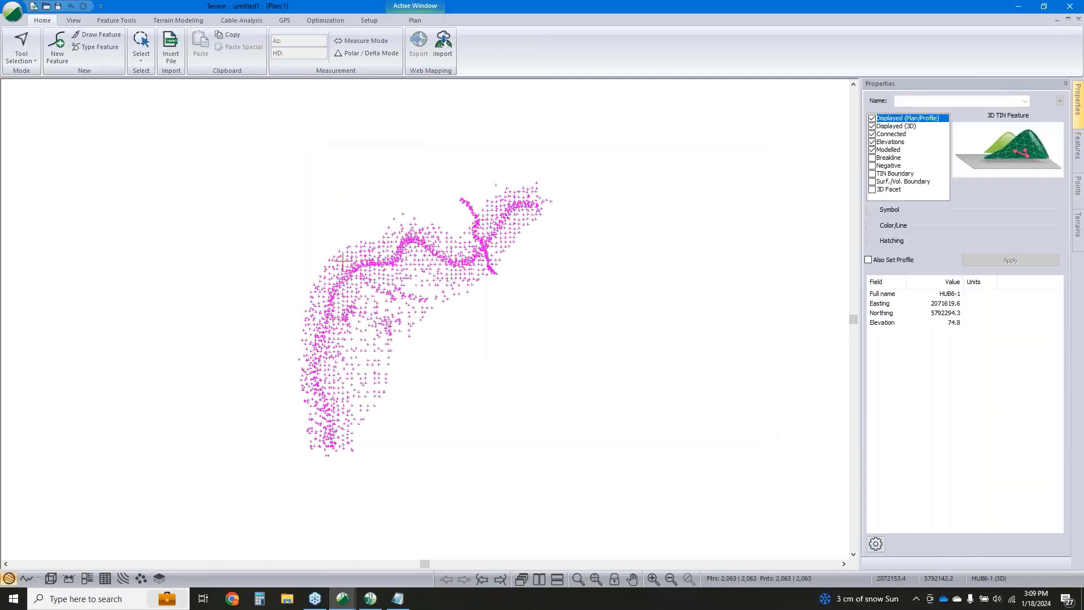
pyautogui.click(574, 335)
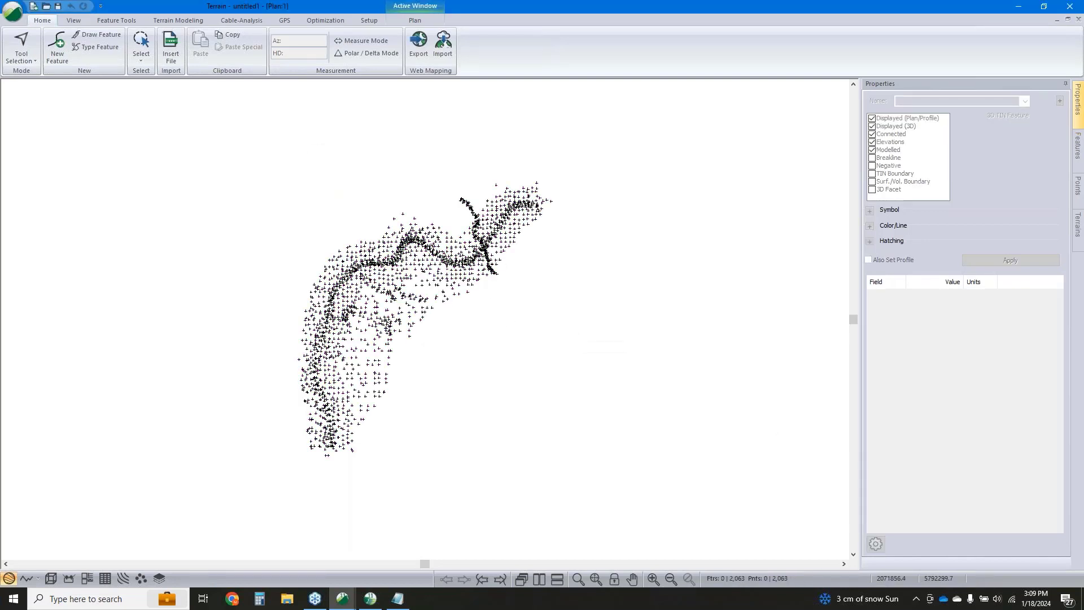
# Generate the TIN surface from the imported points in a 3D view, with major and minor contours turned off
pyautogui.click(51, 578)
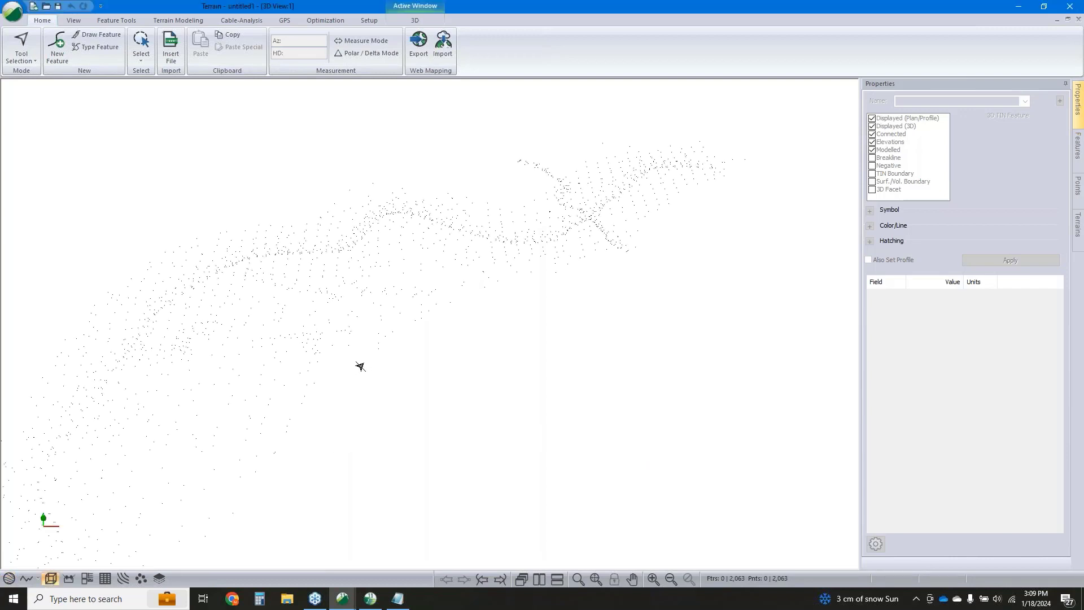
pyautogui.moveTo(539, 339); pyautogui.dragTo(512, 372)
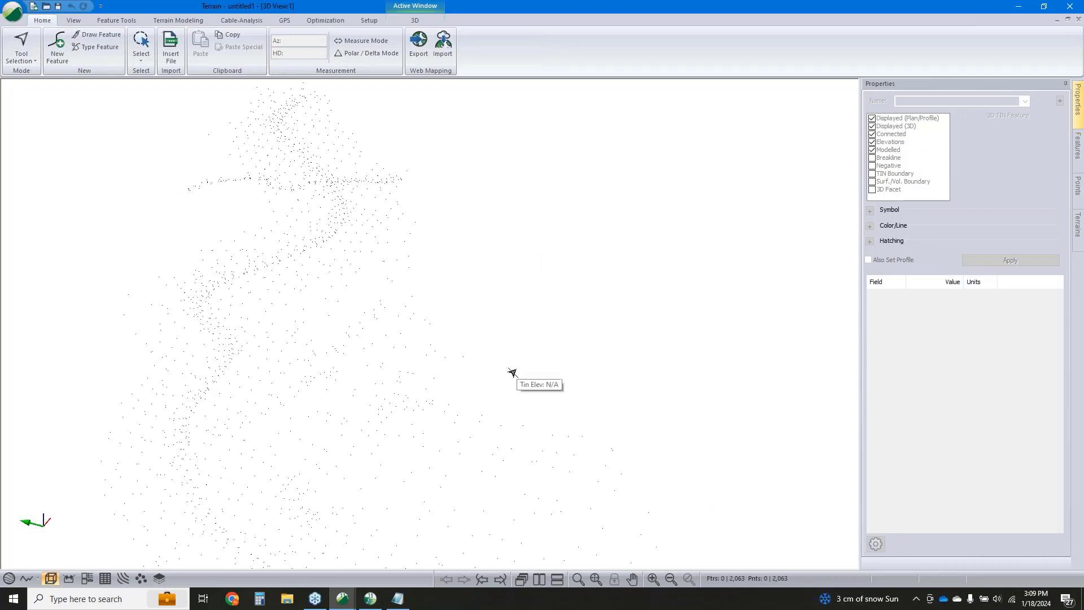
pyautogui.click(175, 21)
pyautogui.click(20, 44)
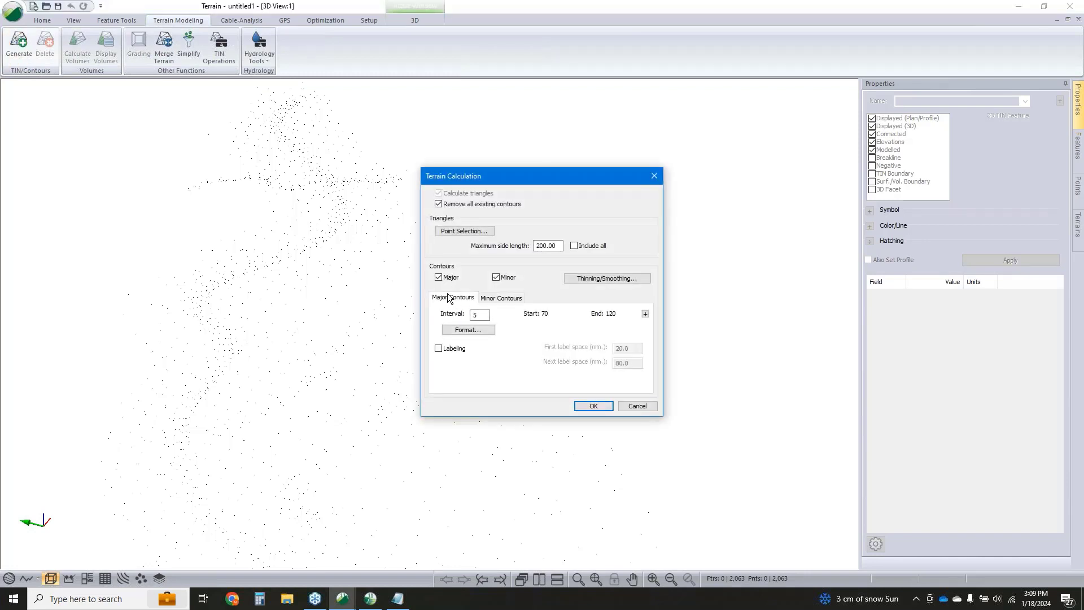
pyautogui.click(439, 277)
pyautogui.click(496, 277)
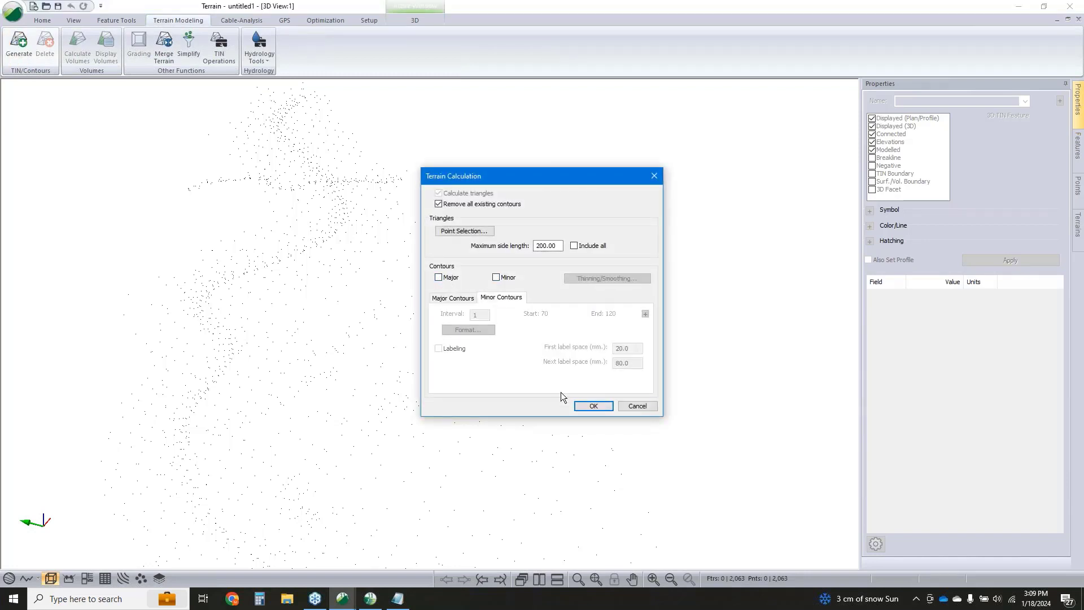
pyautogui.click(592, 406)
# Examine the generated surface in 3D from several angles, especially the uneven triangles along the channel banks
pyautogui.moveTo(566, 293); pyautogui.dragTo(599, 169, button='middle')
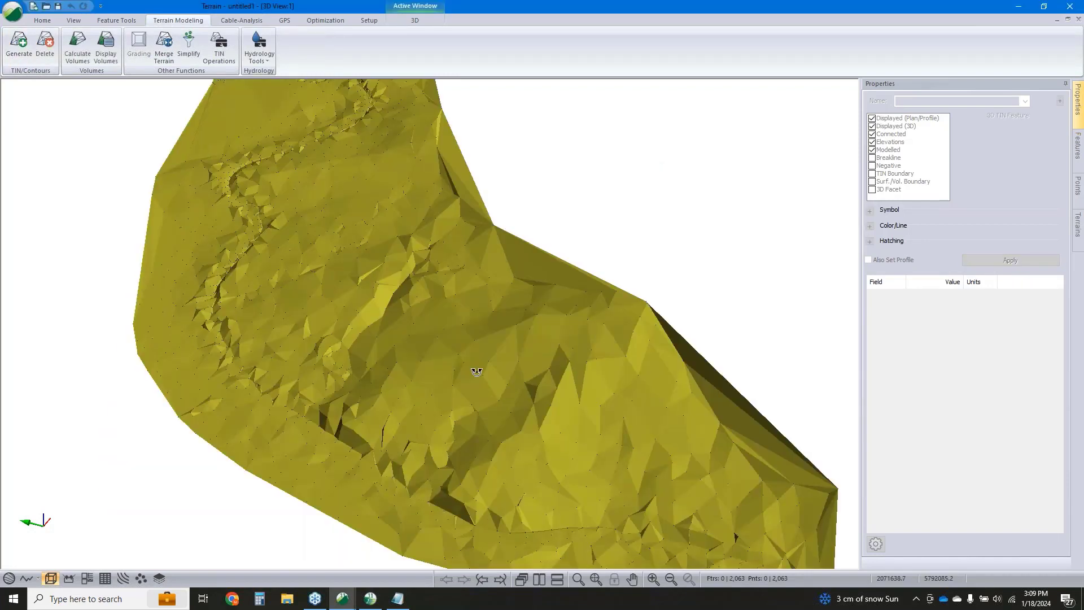
pyautogui.scroll(-3, 476, 373)
pyautogui.moveTo(476, 372)
pyautogui.mouseDown()
pyautogui.moveTo(470, 353)
pyautogui.moveTo(390, 383)
pyautogui.mouseUp()
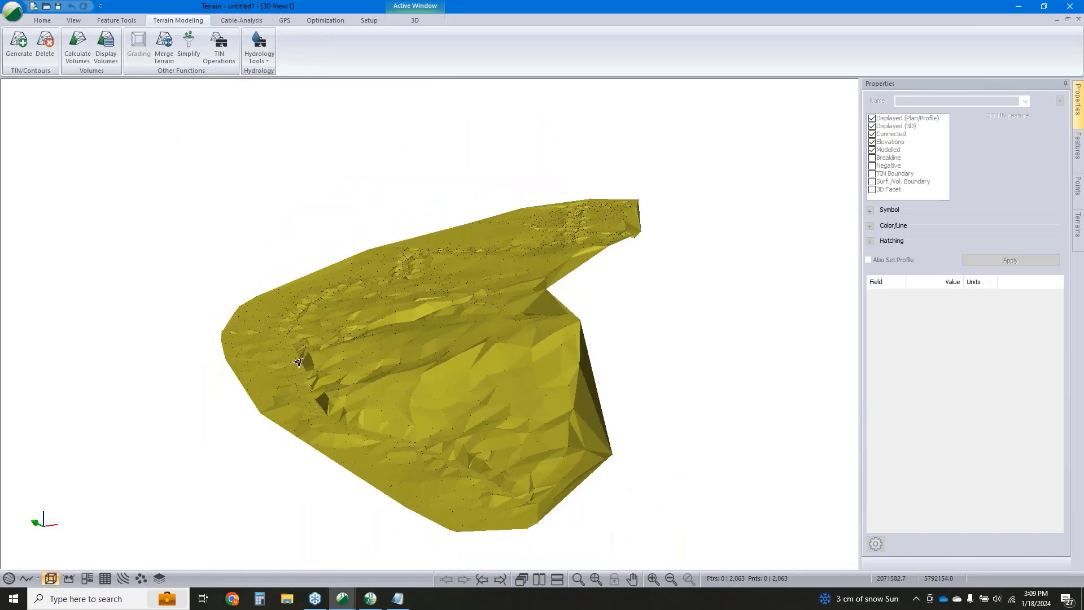
pyautogui.scroll(1, 341, 389)
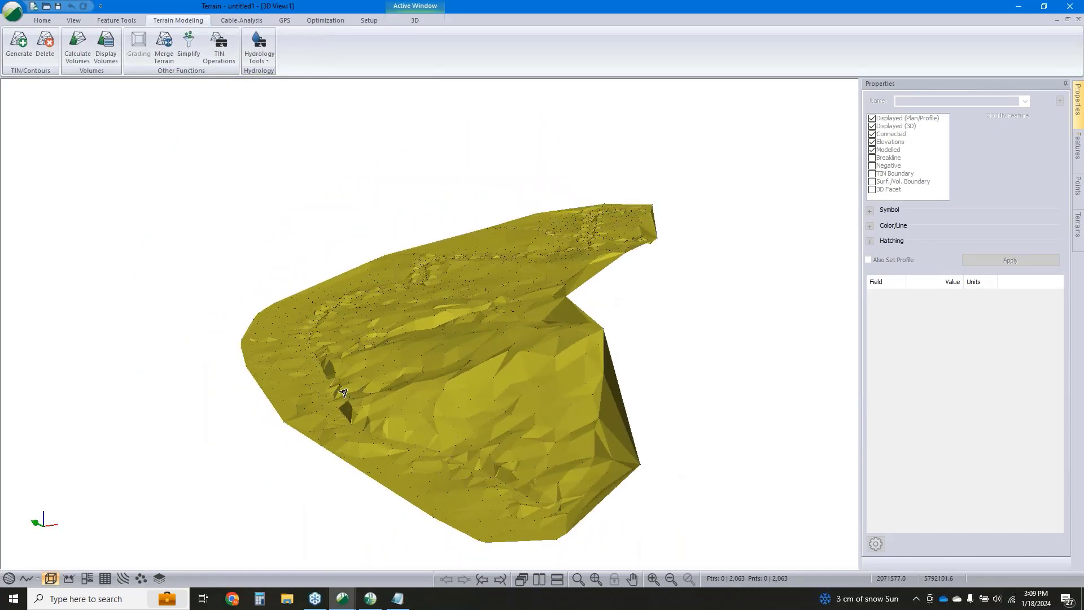
pyautogui.scroll(1, 328, 388)
pyautogui.moveTo(328, 389)
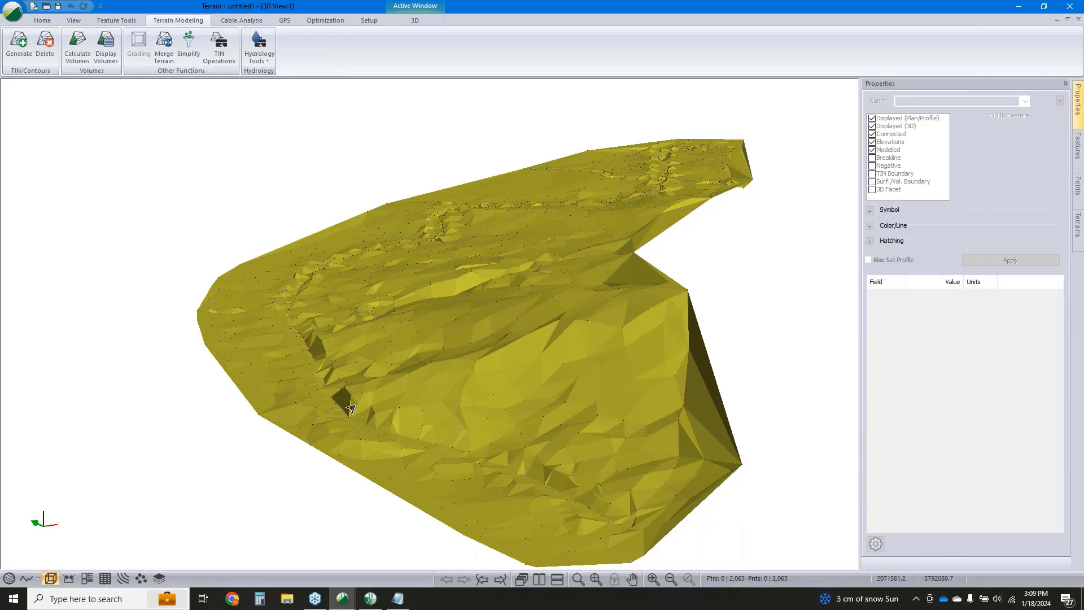
pyautogui.moveTo(351, 408)
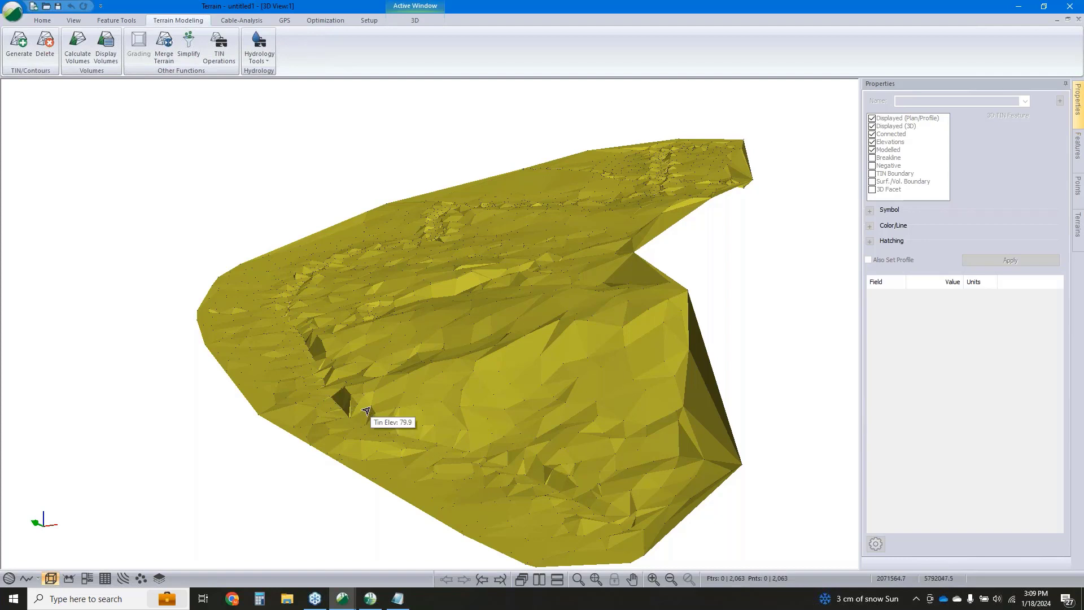
# Delete all imported points in the plan view together with the existing terrain triangles
pyautogui.click(9, 579)
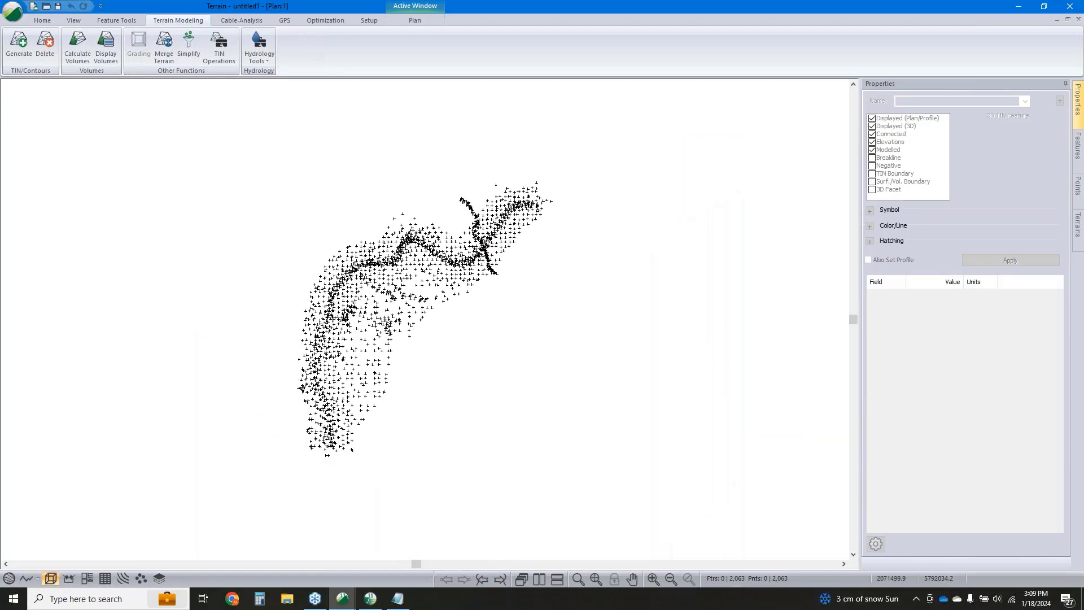
pyautogui.hotkey('ctrl', 'a')
pyautogui.press('Delete')
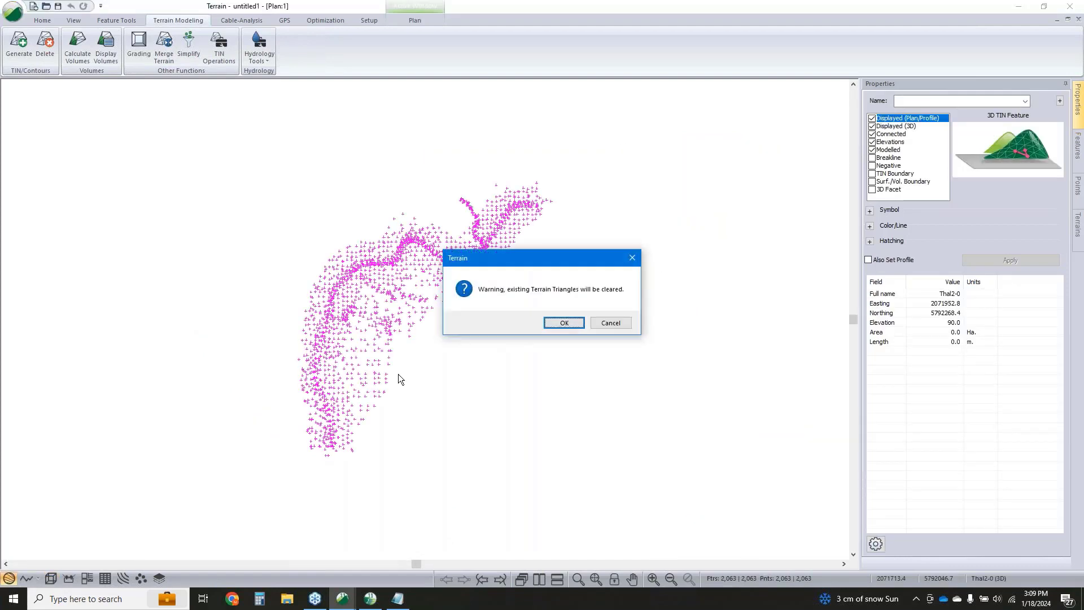
pyautogui.click(575, 321)
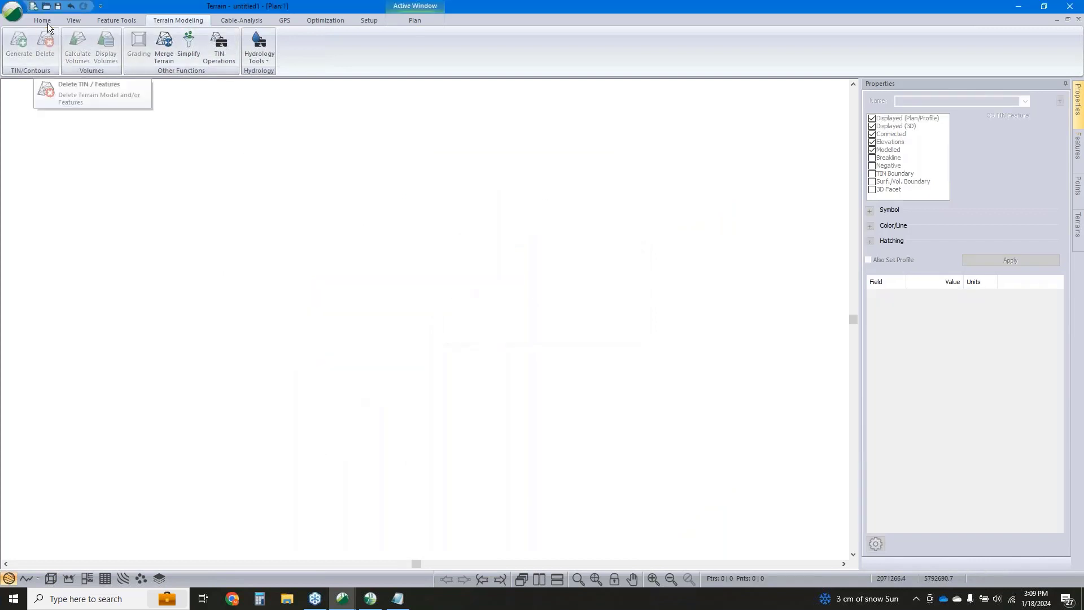
# Insert All_topo.csv again in the ASCII text (#,y,x,z,code) format and bring up its import code options
pyautogui.click(48, 21)
pyautogui.click(171, 54)
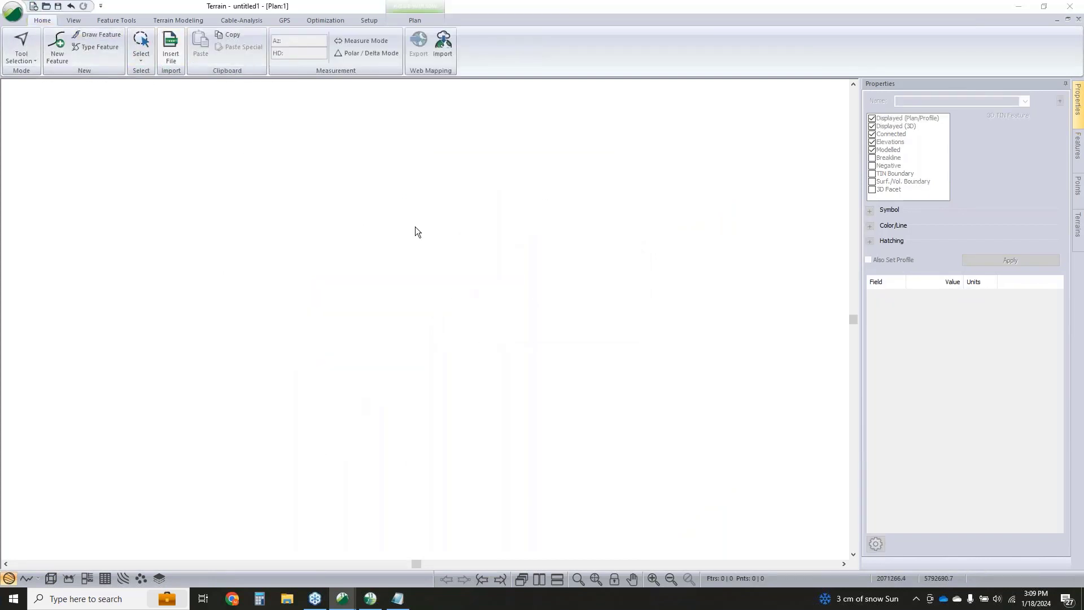
pyautogui.click(522, 240)
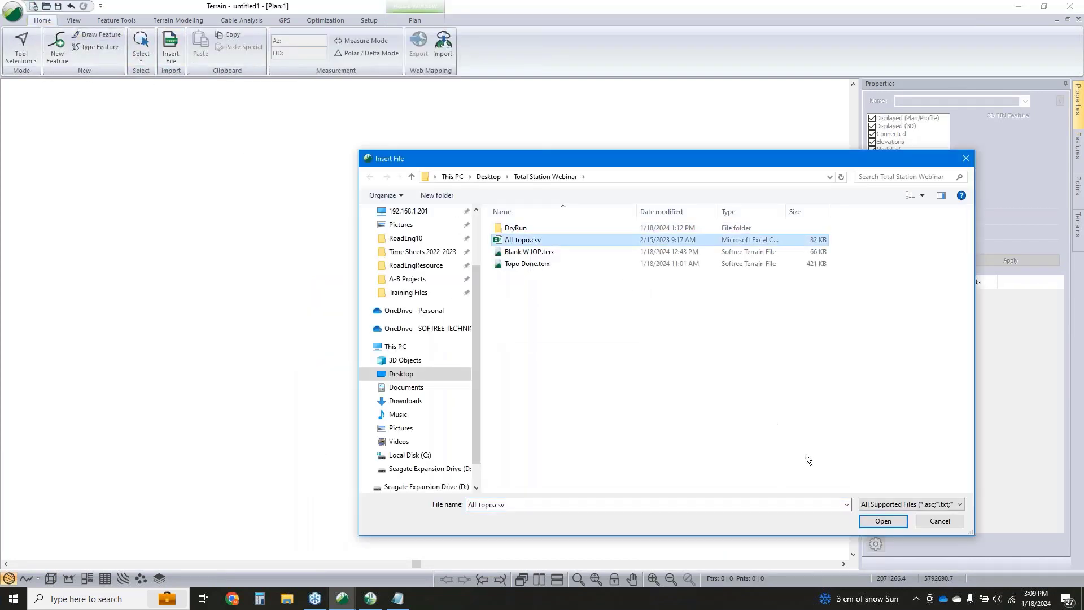
pyautogui.click(883, 520)
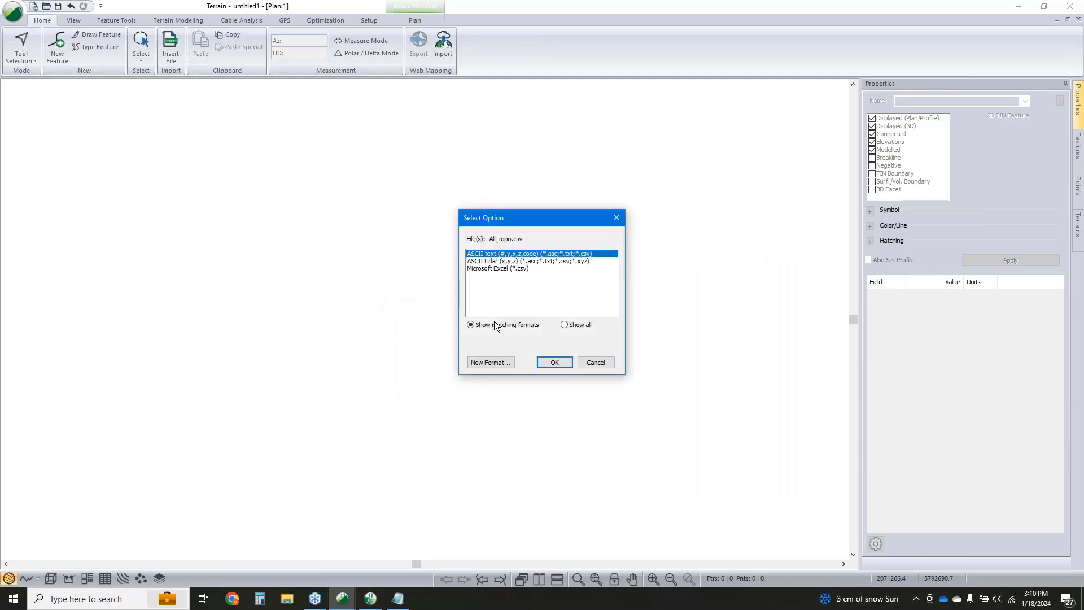
pyautogui.click(552, 363)
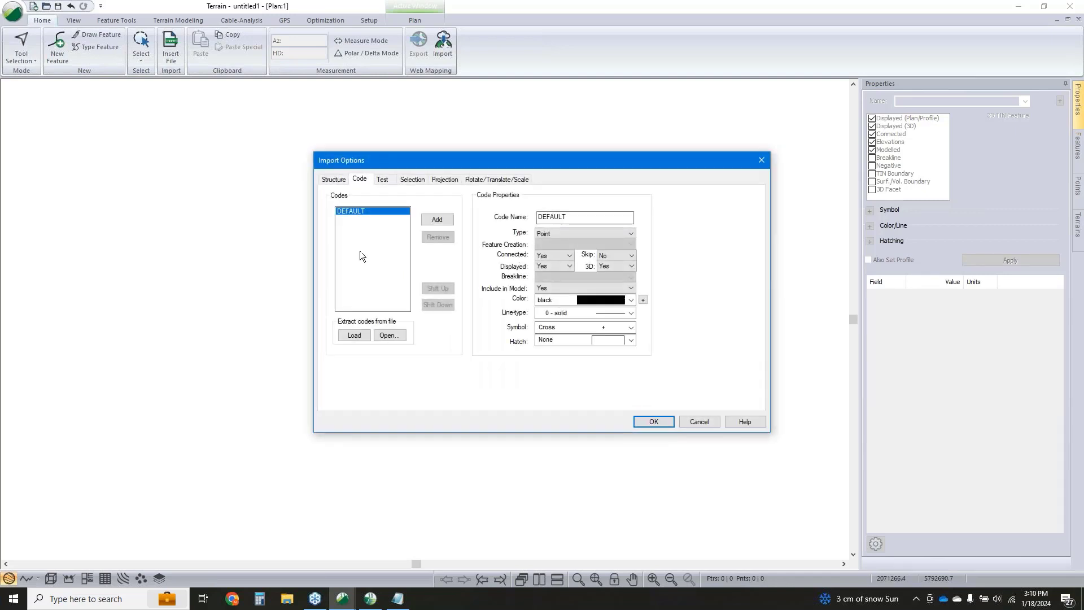
# Try adding a new code and extracting the codes from the file, and remove all of them except DEFAULT
pyautogui.click(438, 220)
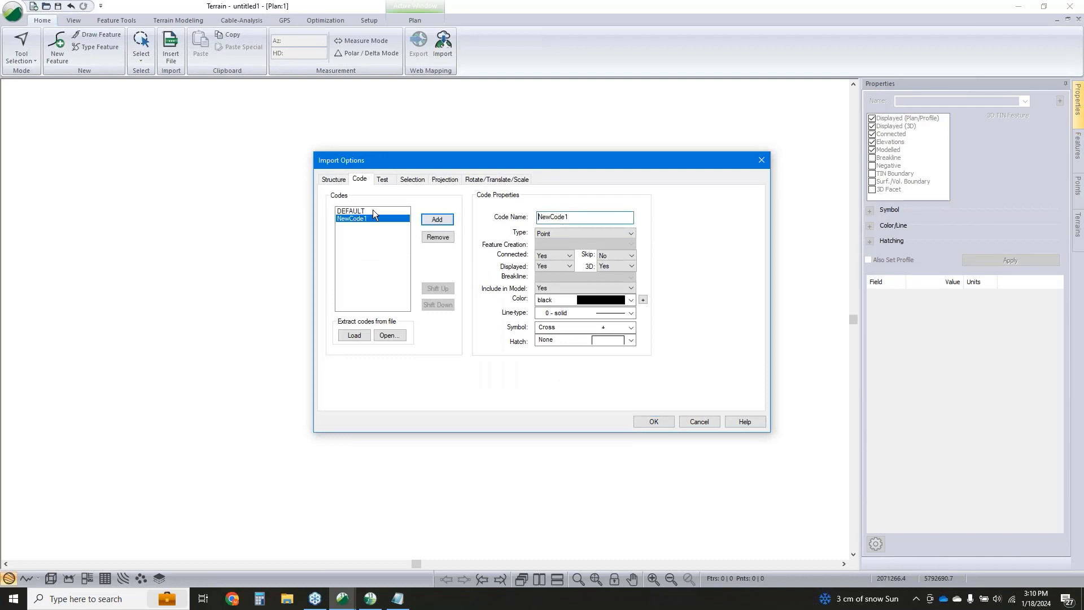
pyautogui.click(437, 237)
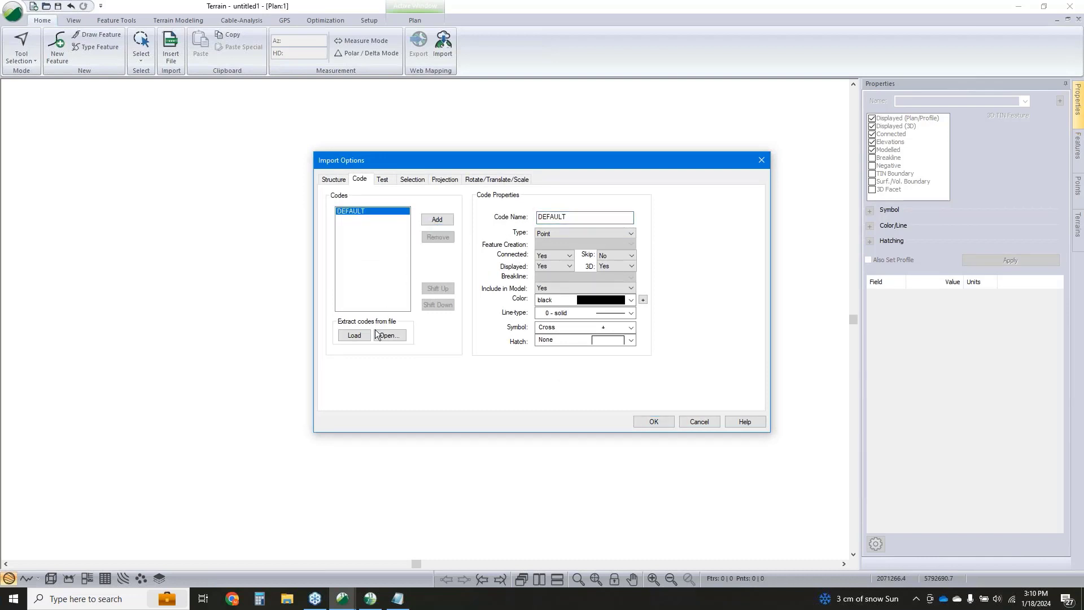
pyautogui.click(358, 337)
pyautogui.click(345, 218)
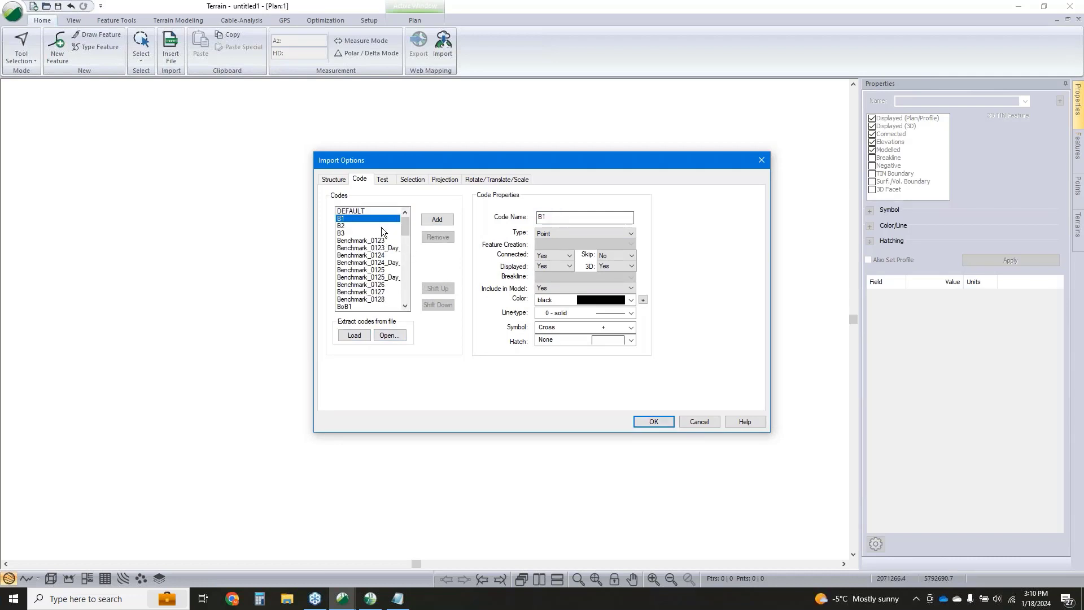
pyautogui.moveTo(404, 228); pyautogui.dragTo(411, 310)
pyautogui.keyDown('shift'); pyautogui.click(375, 306); pyautogui.keyUp('shift')
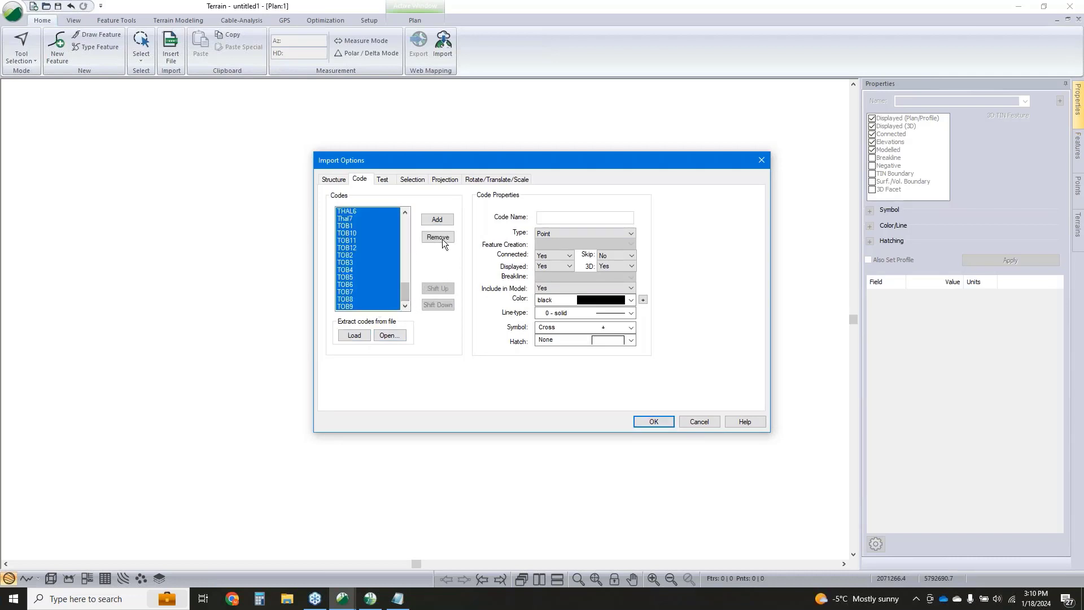
pyautogui.click(437, 237)
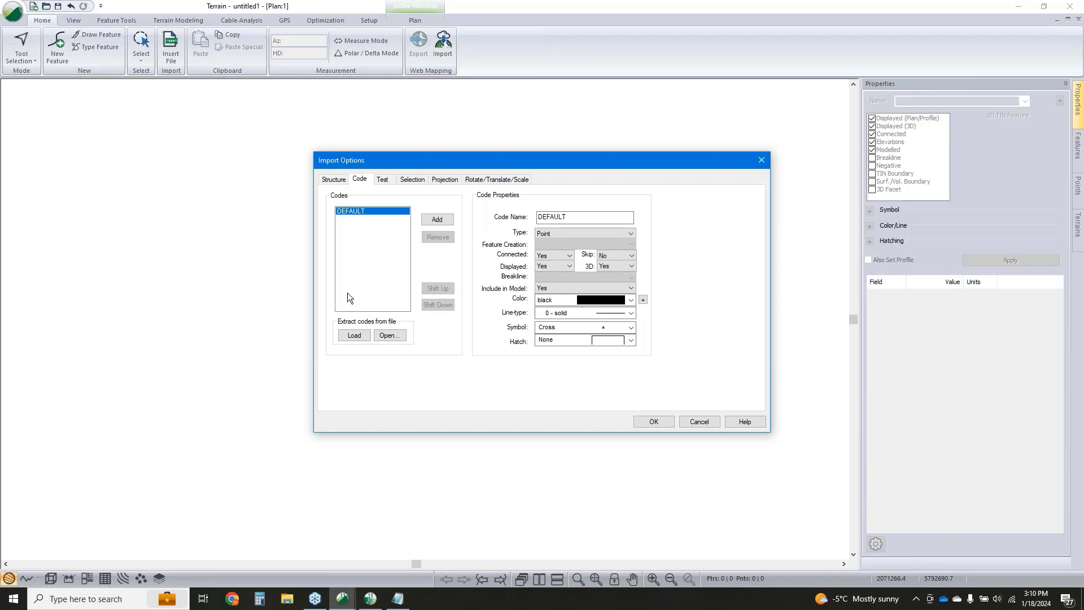
# Add an import code named CL* and check the feature codes listed in All_topo.csv in Notepad
pyautogui.click(430, 219)
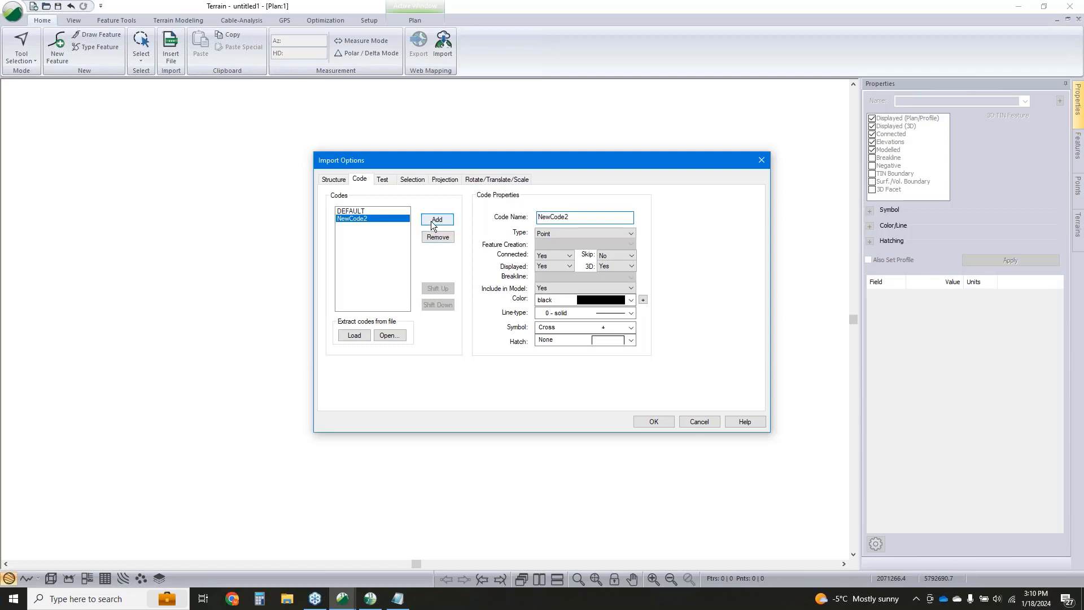
pyautogui.moveTo(585, 220); pyautogui.dragTo(347, 200)
pyautogui.write('CL*')
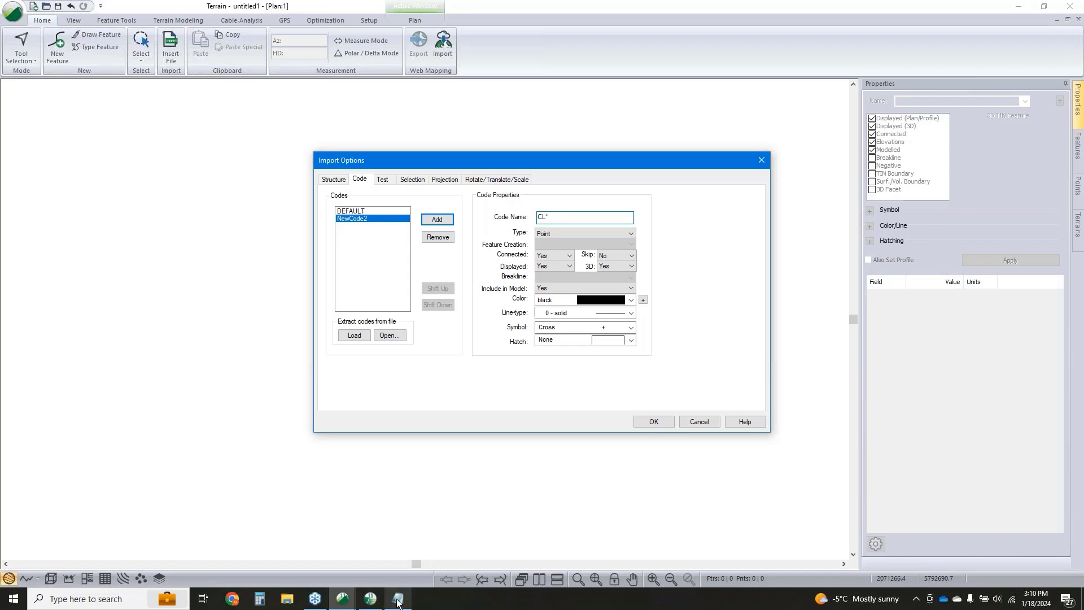
pyautogui.click(397, 599)
pyautogui.scroll(-3, 386, 348)
pyautogui.scroll(-6, 386, 348)
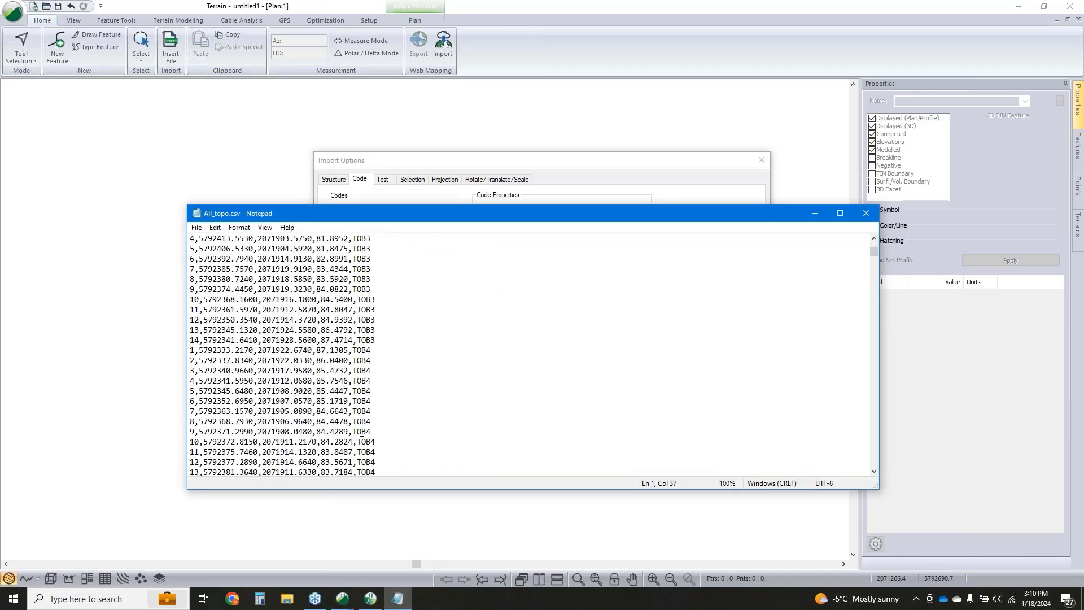
pyautogui.click(813, 215)
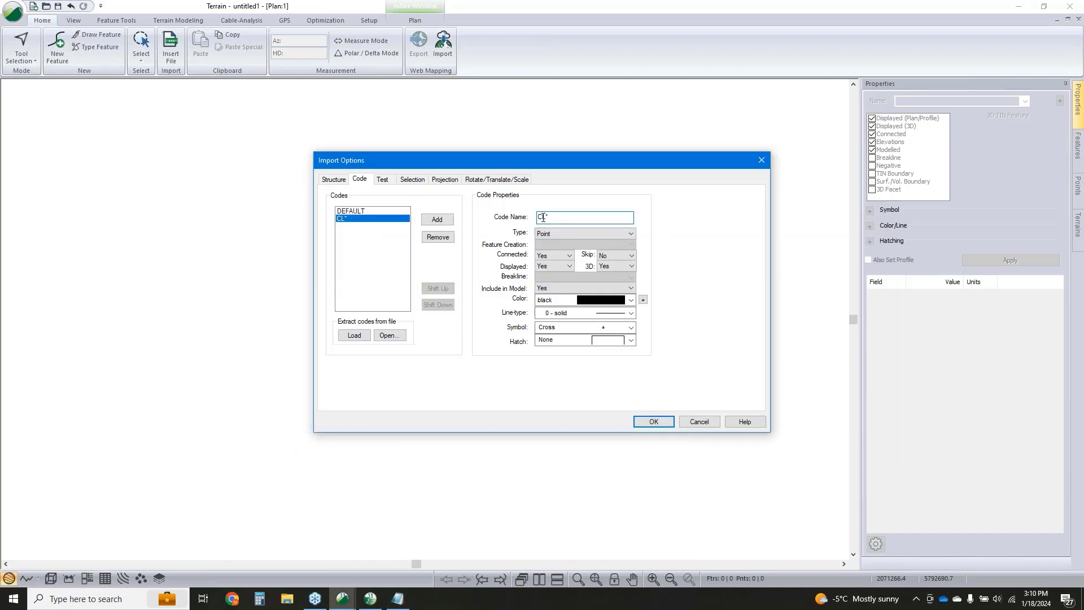
# Make the CL* import code a Polyline with feature creation set to Connect All by Code and Breakline set to Yes
pyautogui.click(546, 232)
pyautogui.click(546, 251)
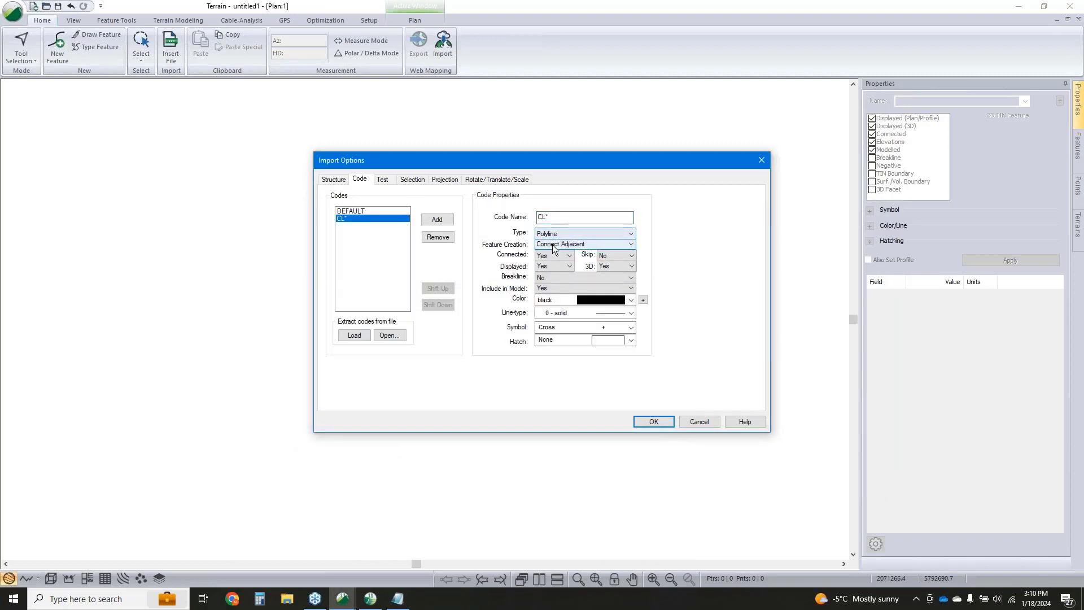
pyautogui.click(558, 243)
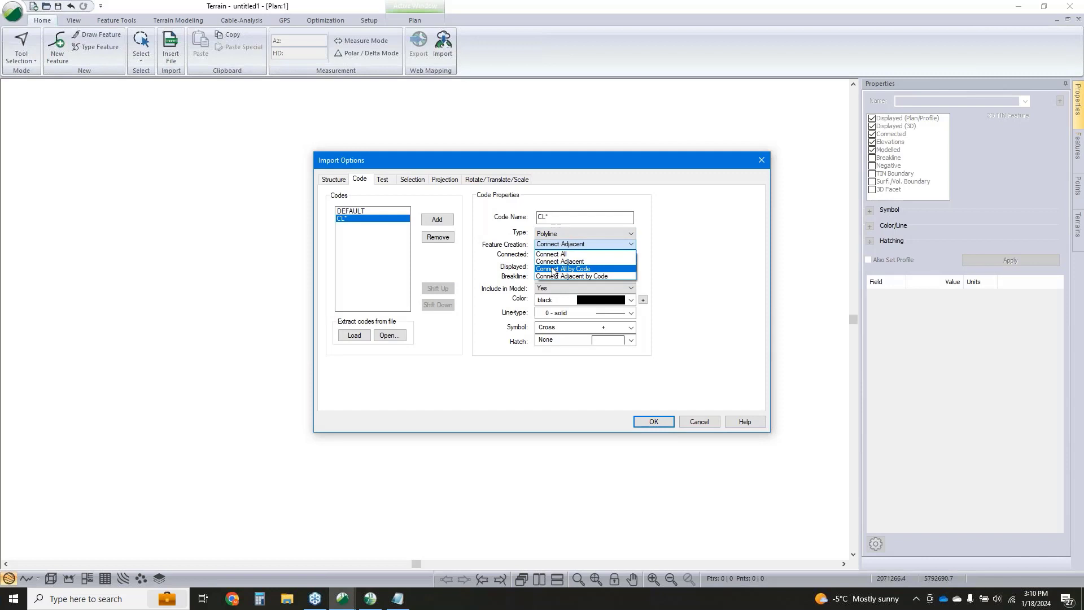
pyautogui.click(560, 269)
pyautogui.click(547, 277)
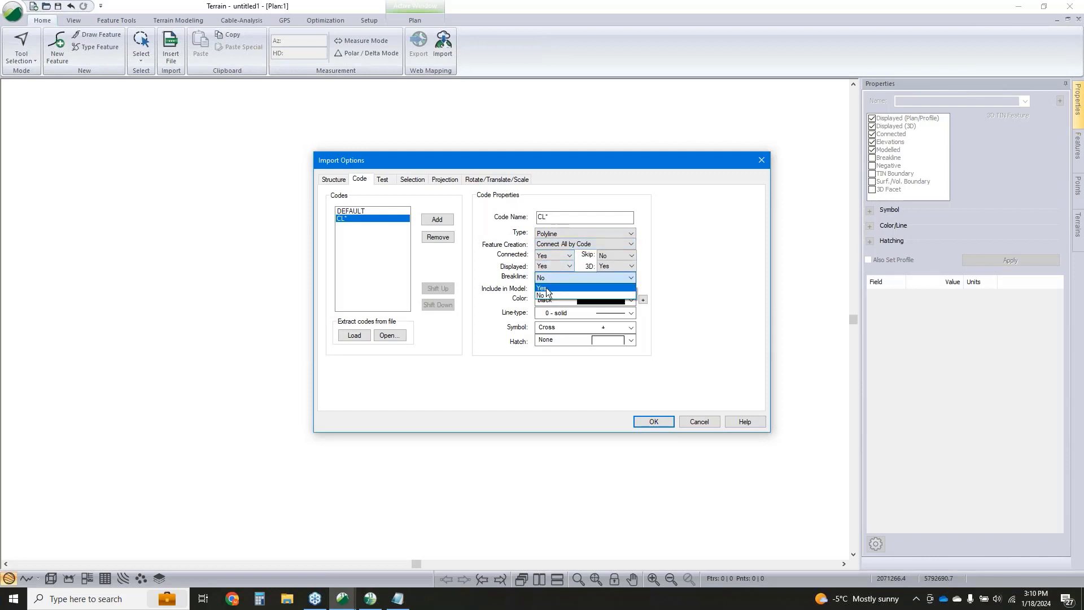
pyautogui.click(551, 295)
# Set the CL* code's color to red and its symbol to Circle (solid)
pyautogui.click(565, 299)
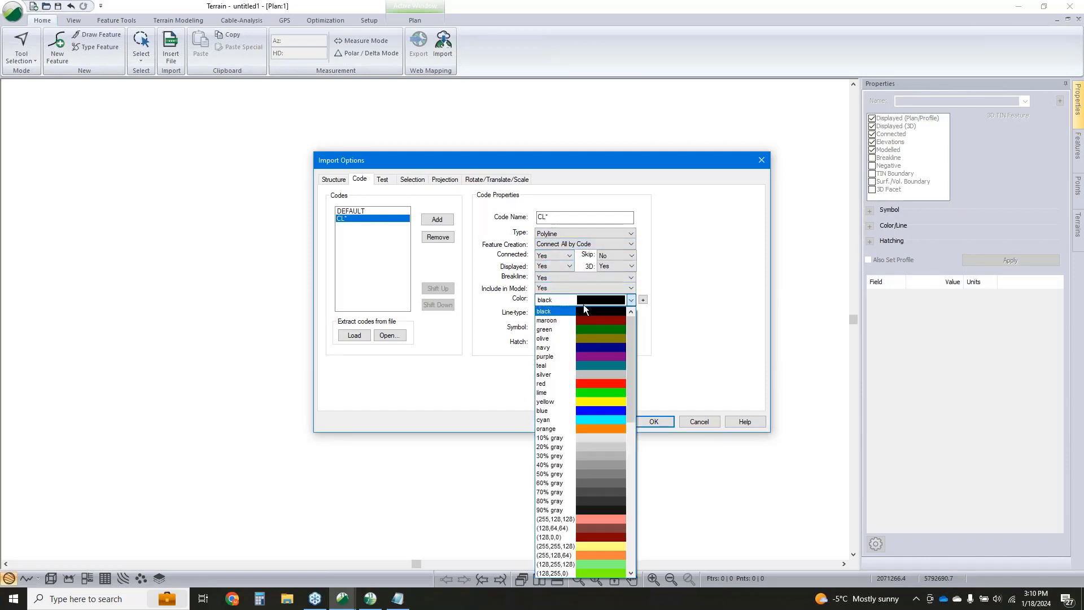
pyautogui.click(608, 387)
pyautogui.click(601, 327)
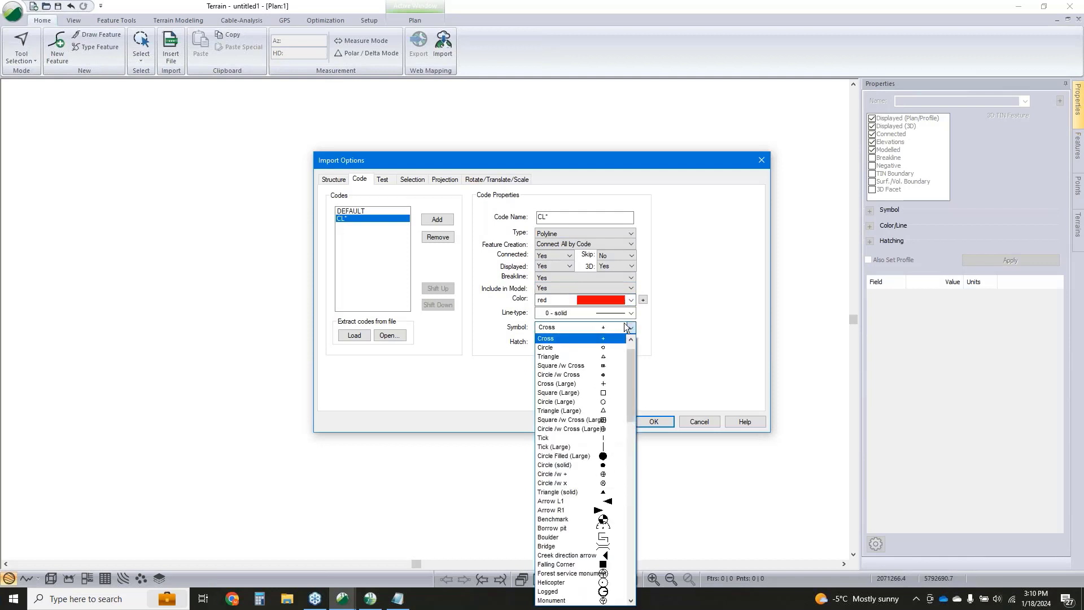
pyautogui.click(603, 466)
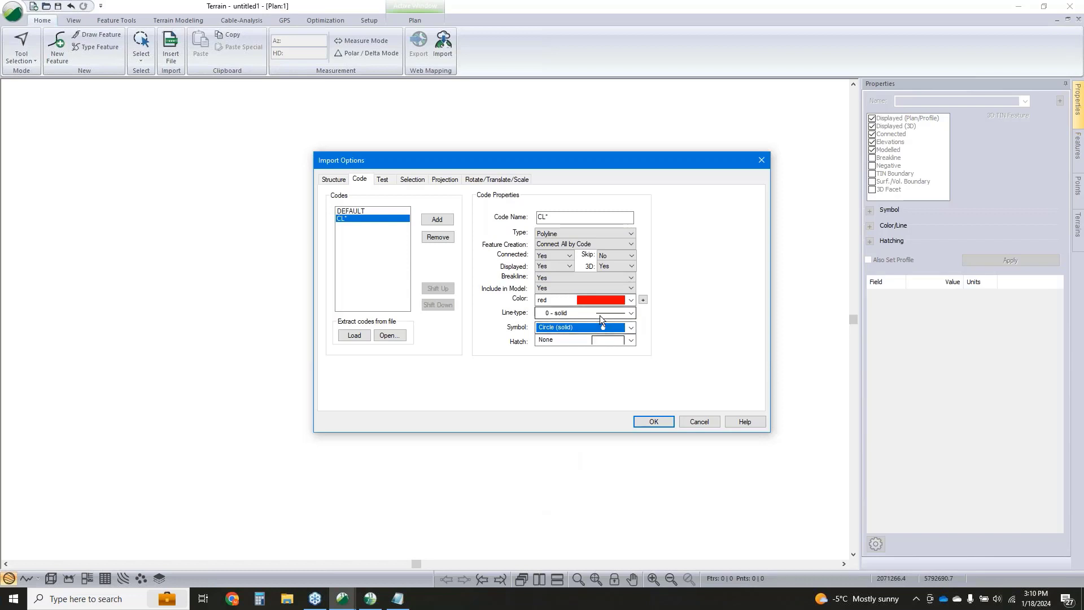
# Import the points with these code settings without coordinate conversion and examine the connected centreline in the plan view
pyautogui.click(657, 422)
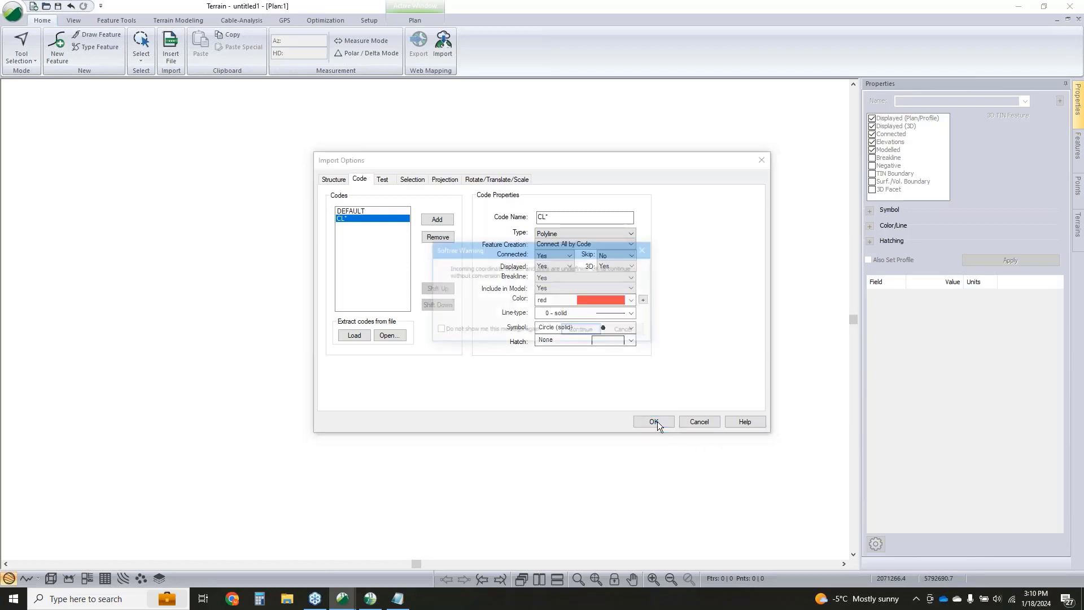
pyautogui.click(582, 330)
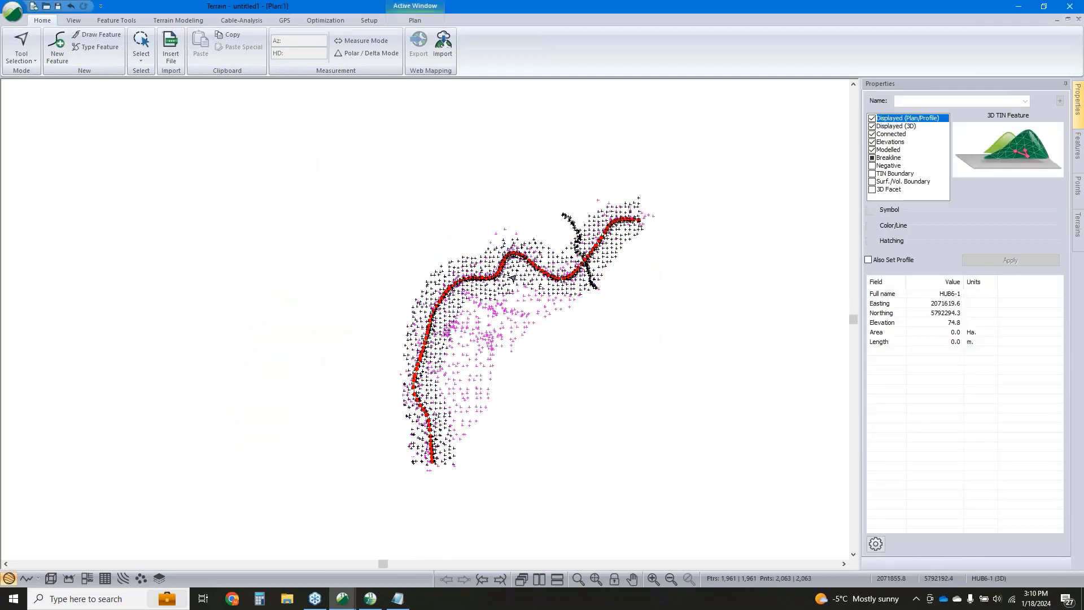
pyautogui.scroll(5, 517, 279)
pyautogui.moveTo(517, 278)
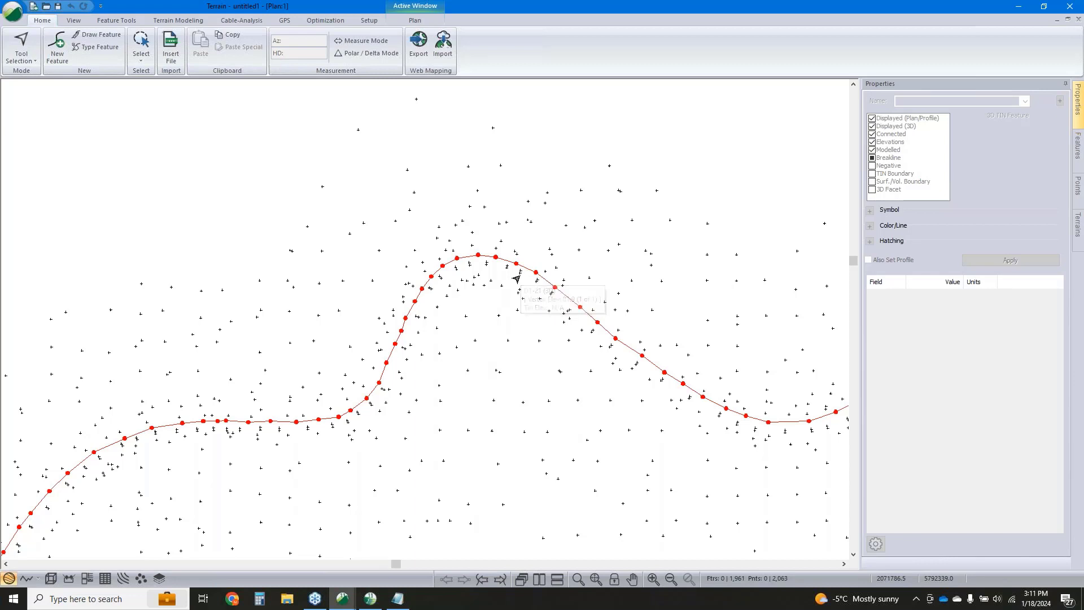
# Delete all imported features and insert All_topo.csv again in the ASCII text (#,y,x,z,code) format
pyautogui.click(516, 279)
pyautogui.press('Delete')
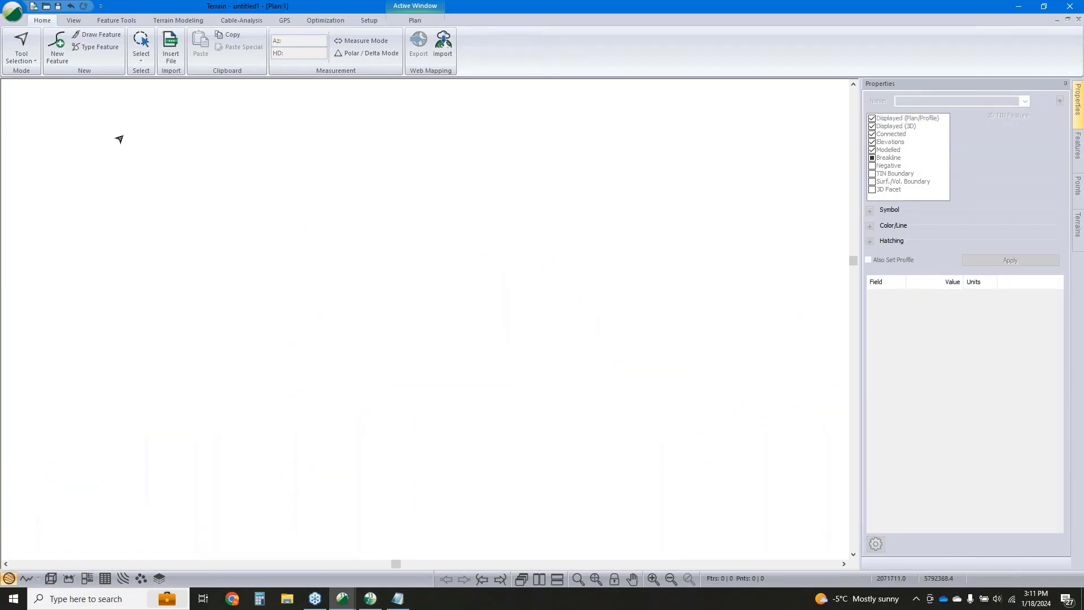
pyautogui.click(169, 50)
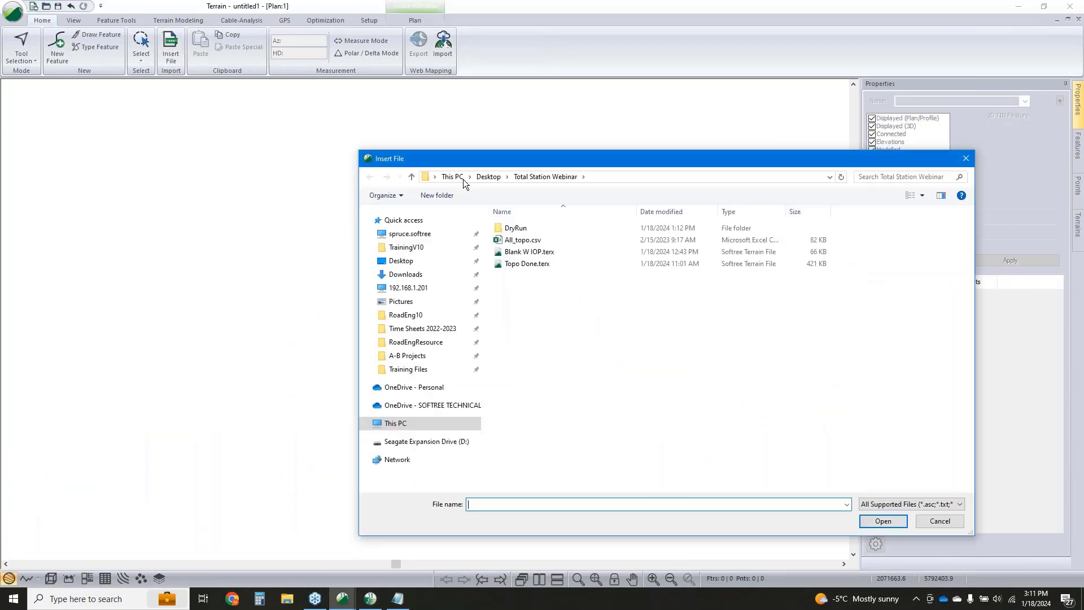
pyautogui.click(522, 239)
pyautogui.click(883, 522)
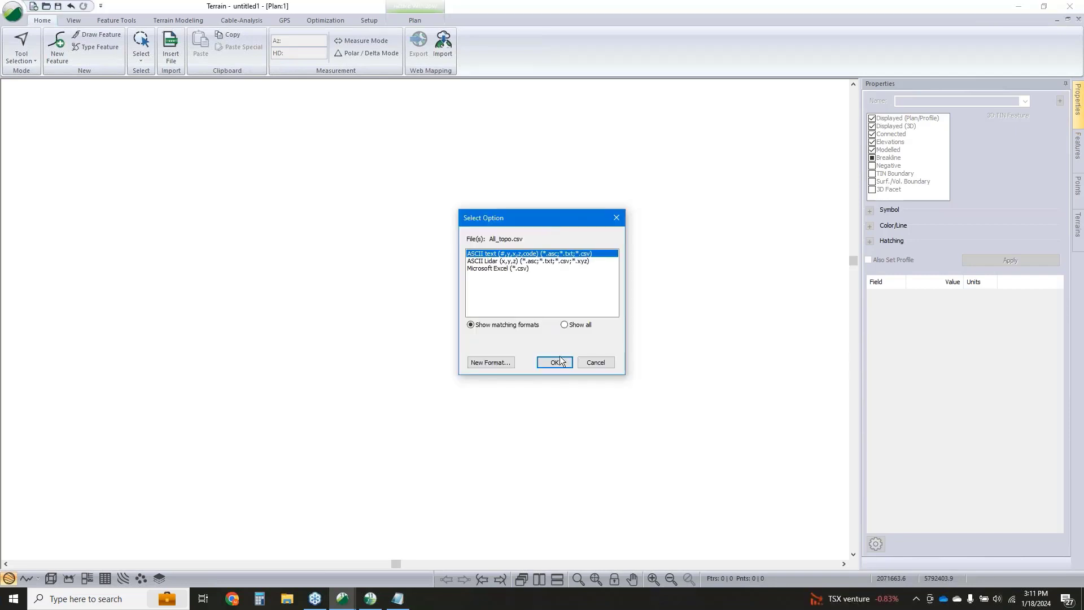
pyautogui.click(555, 362)
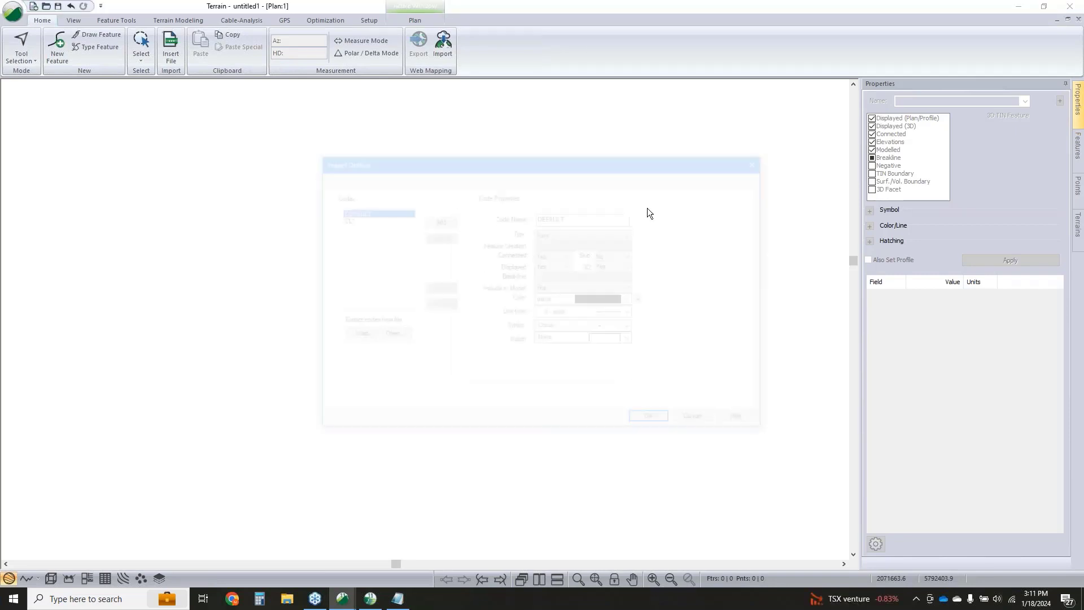
# Add an import code named TOB* that copies the CL* code's properties, and set its color to teal
pyautogui.click(382, 219)
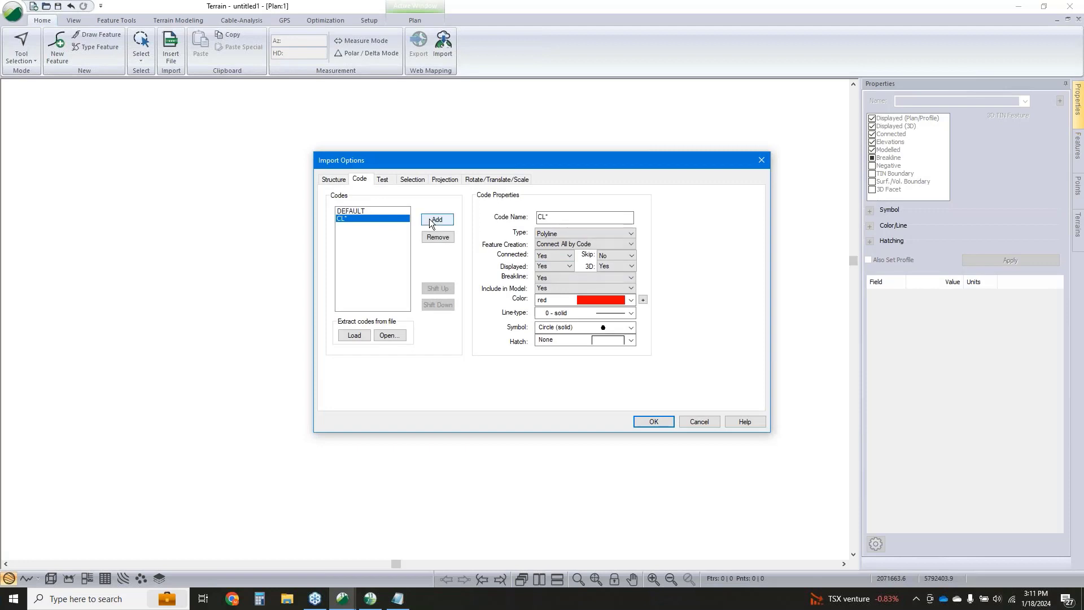
pyautogui.click(436, 220)
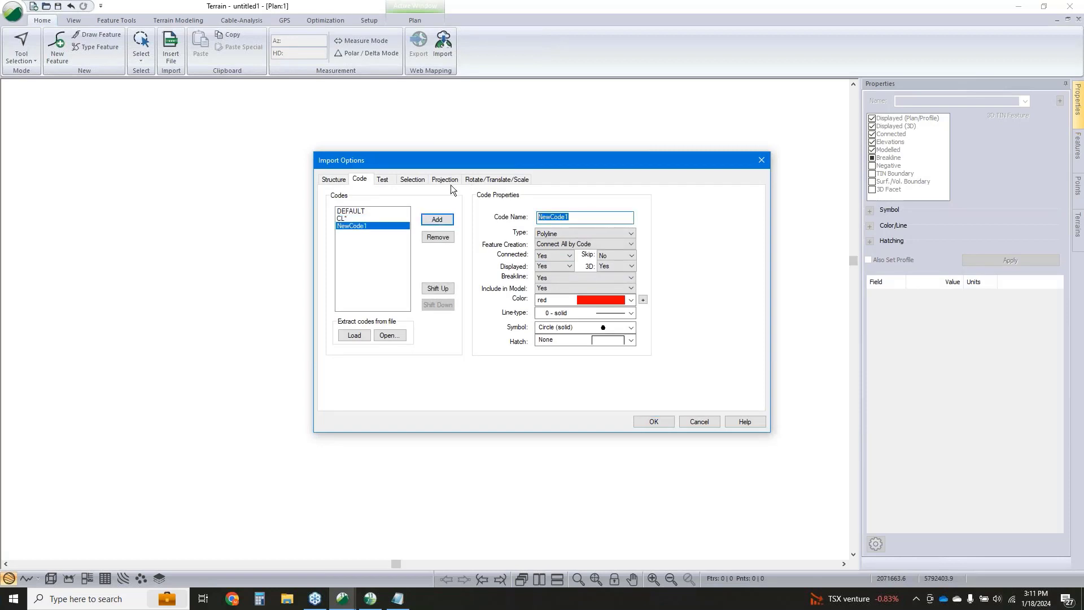
pyautogui.write('TOB')
pyautogui.click(609, 301)
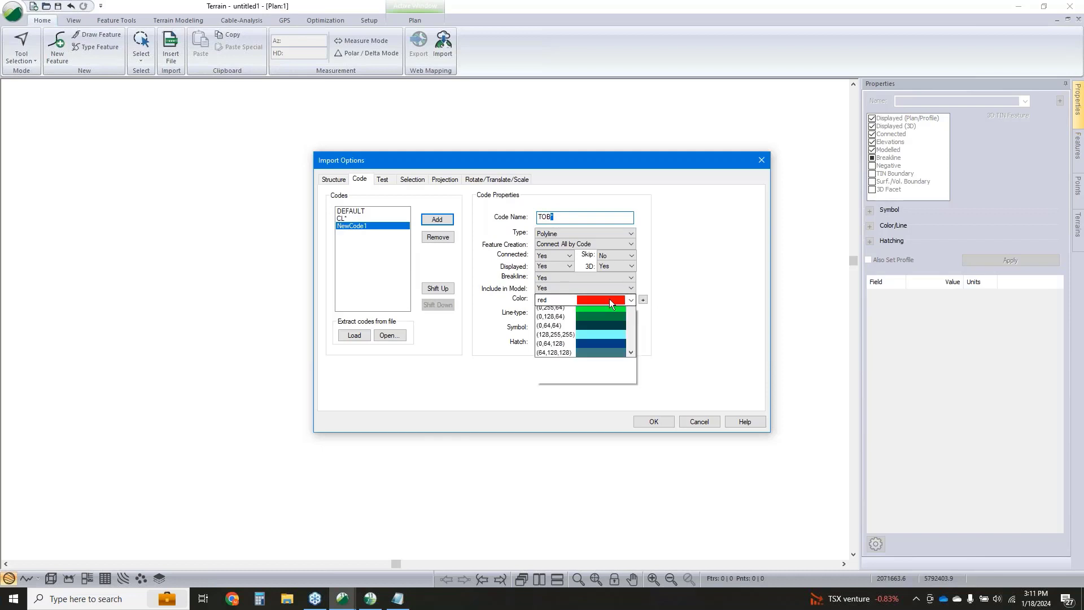
pyautogui.scroll(3, 586, 343)
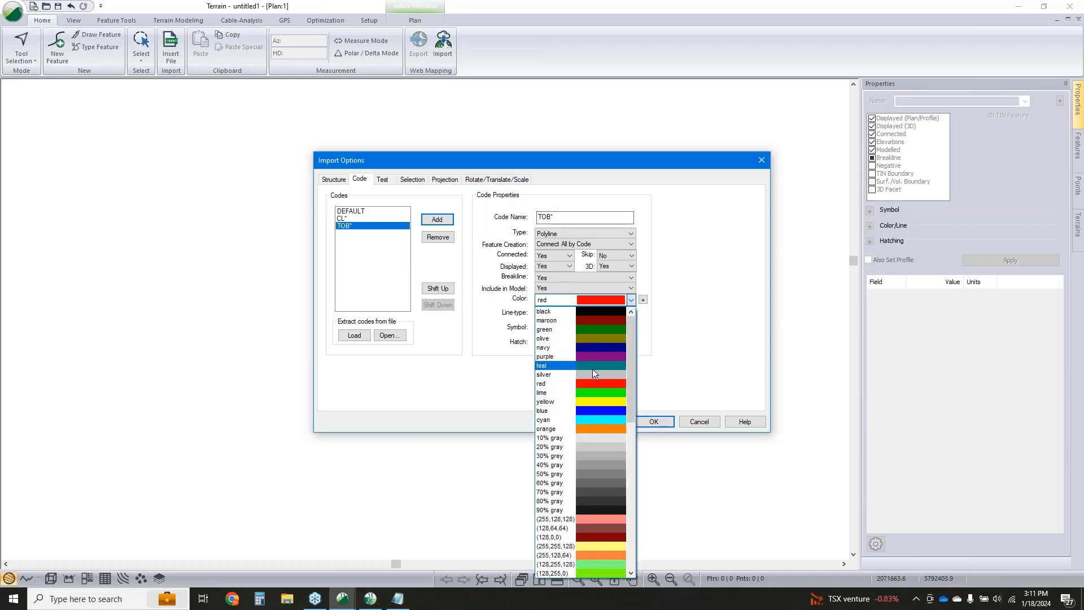
pyautogui.click(591, 366)
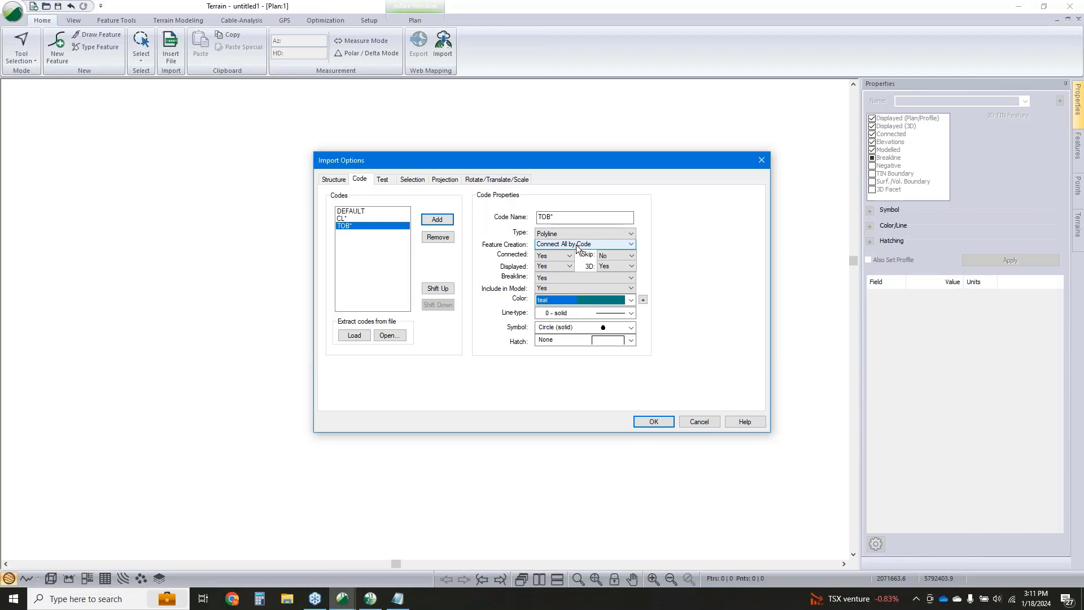
# Import the points without coordinate conversion and check the names of two separate top-of-bank features in the plan
pyautogui.click(656, 420)
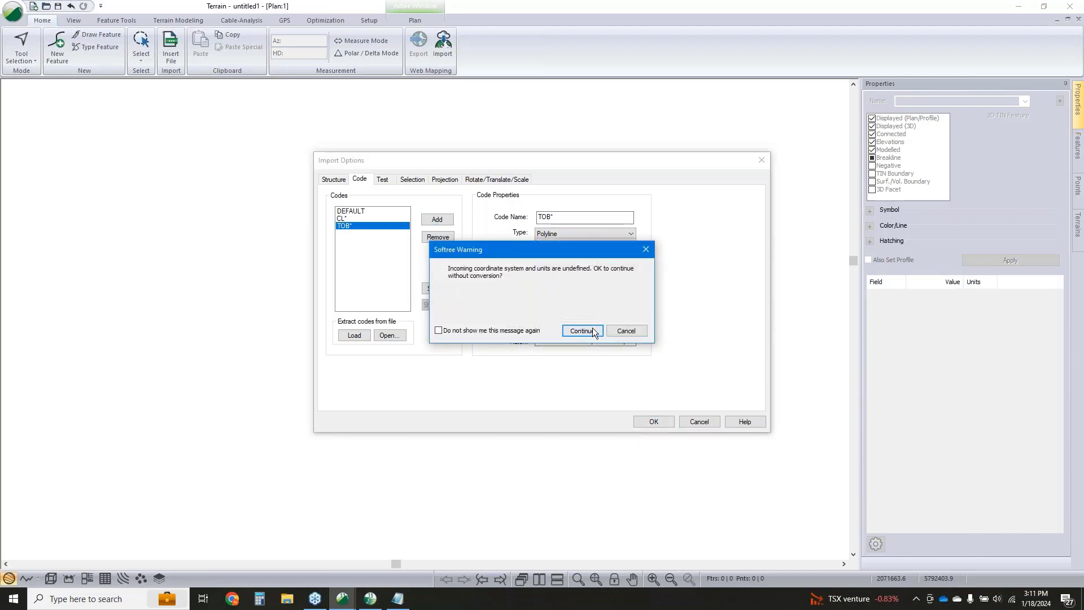
pyautogui.click(591, 329)
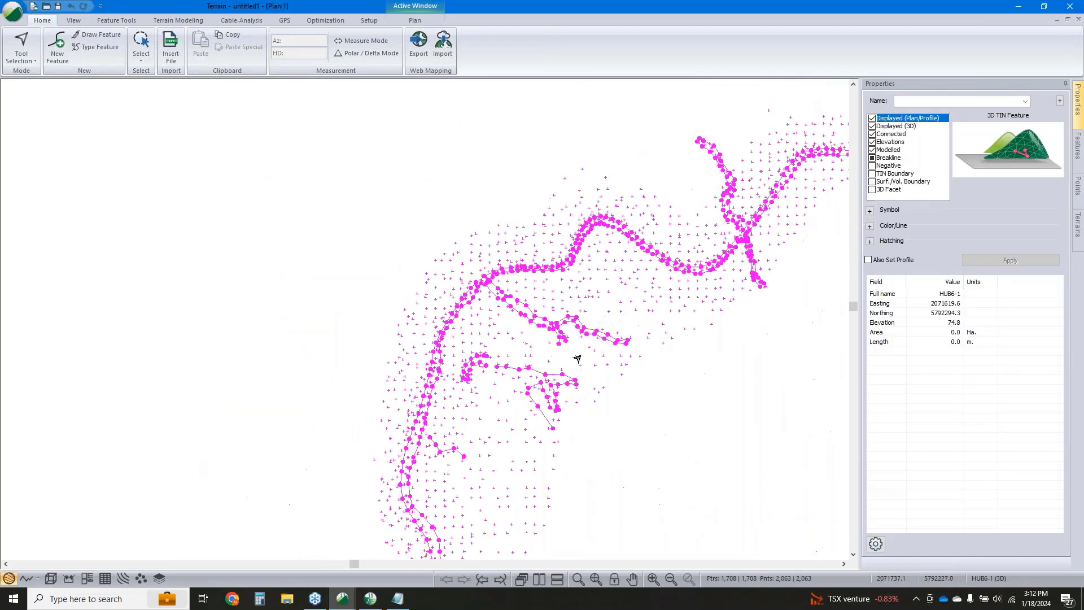
pyautogui.click(536, 406)
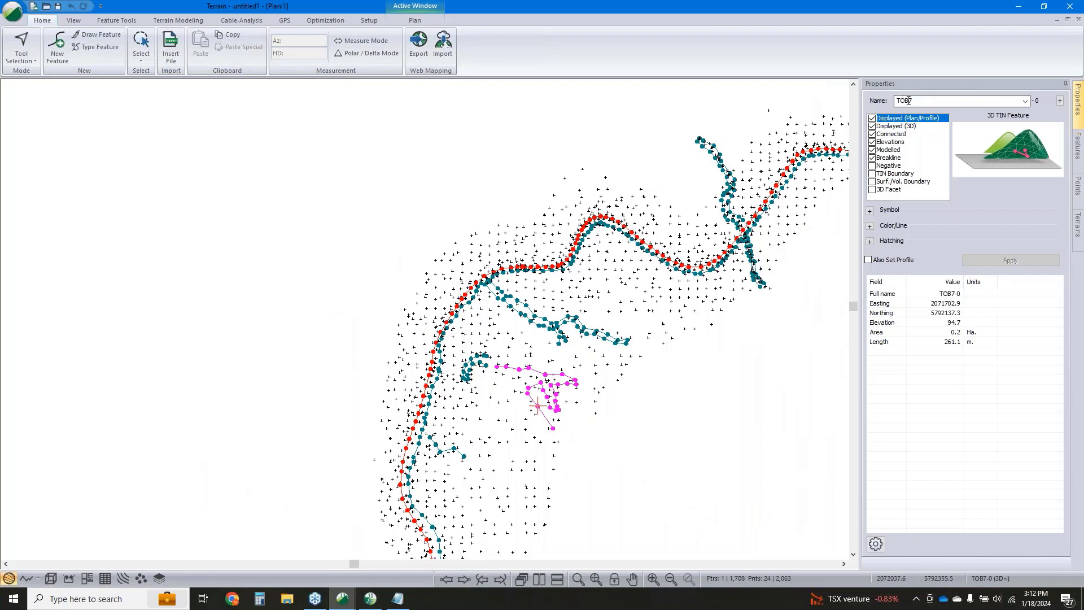
pyautogui.click(587, 335)
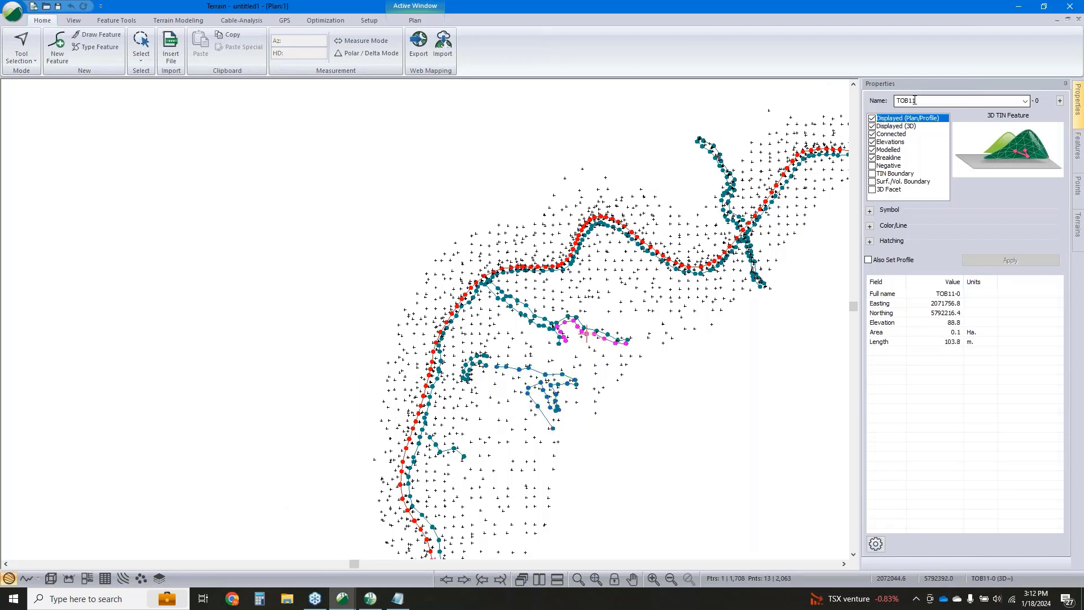
# Clear every feature from the plan and bring up the ASCII text (#,y,x,z,code) import options for All_topo.csv
pyautogui.hotkey('ctrl', 'a')
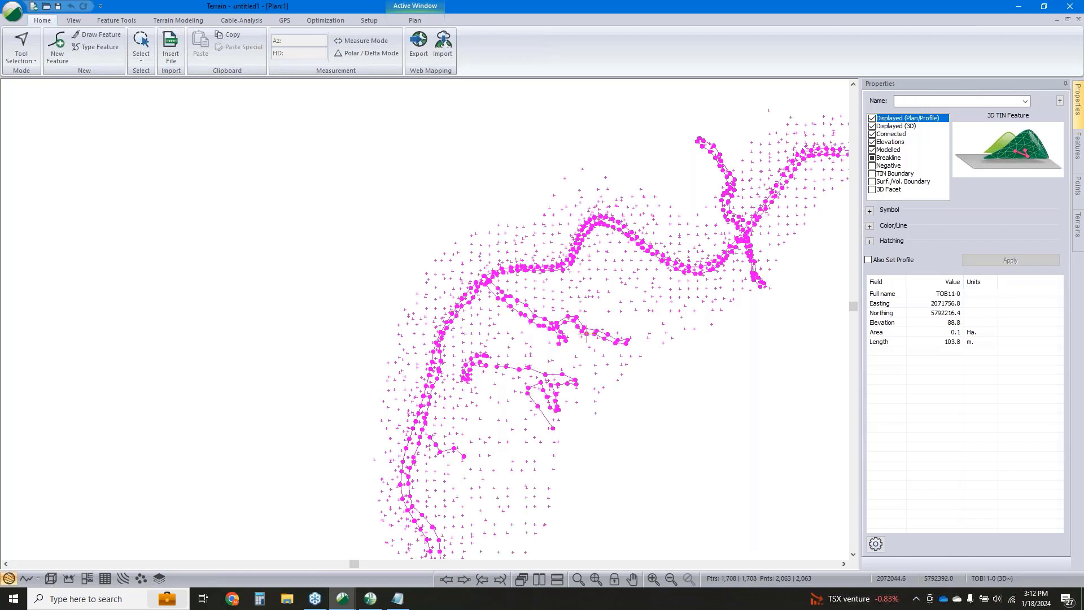
pyautogui.press('Delete')
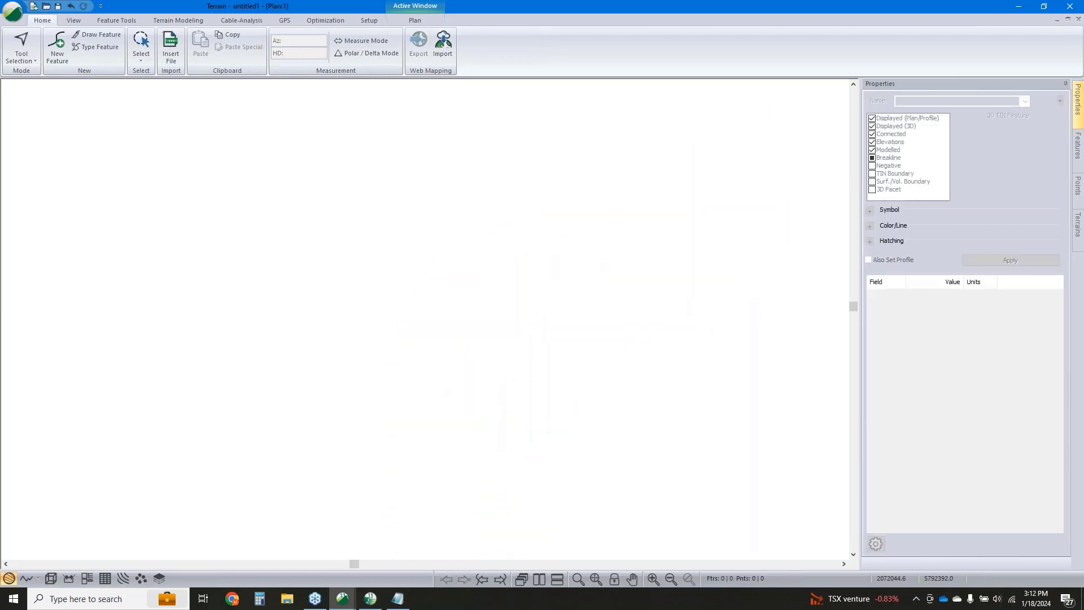
pyautogui.click(168, 53)
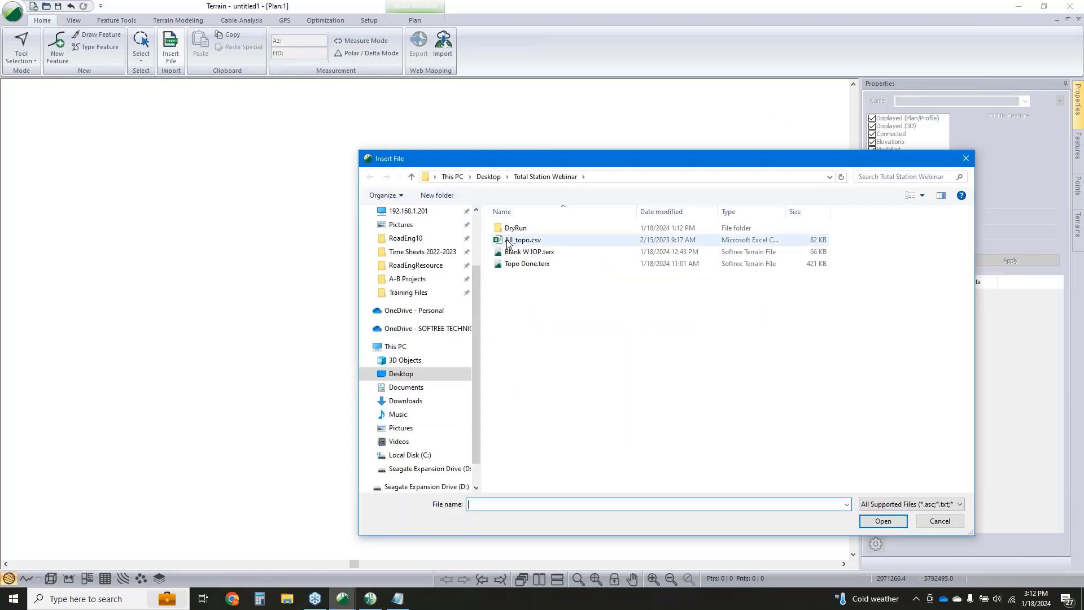
pyautogui.click(513, 242)
pyautogui.click(898, 520)
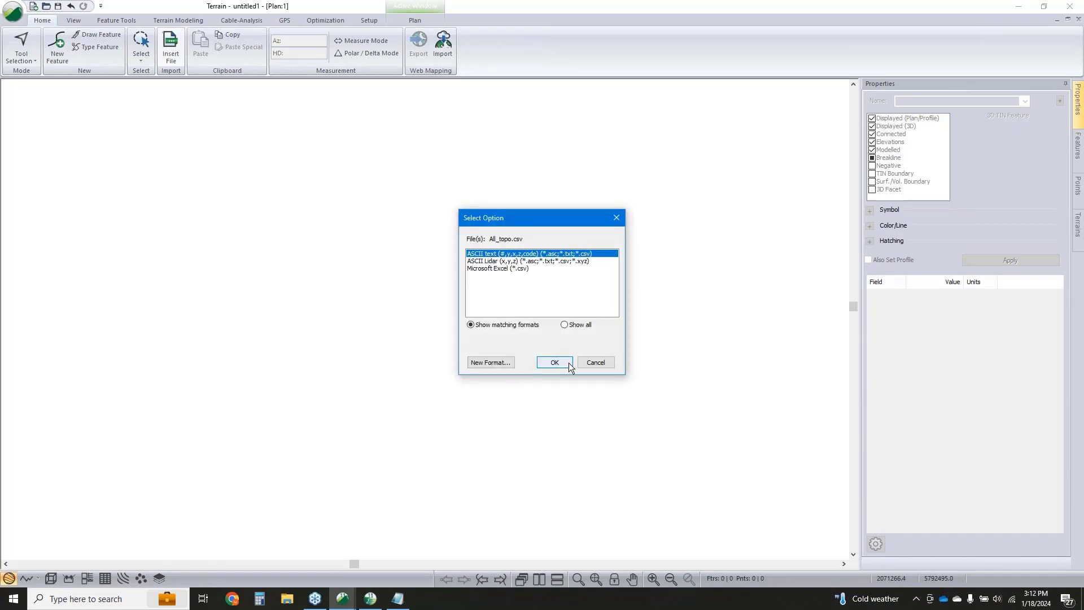
pyautogui.click(566, 364)
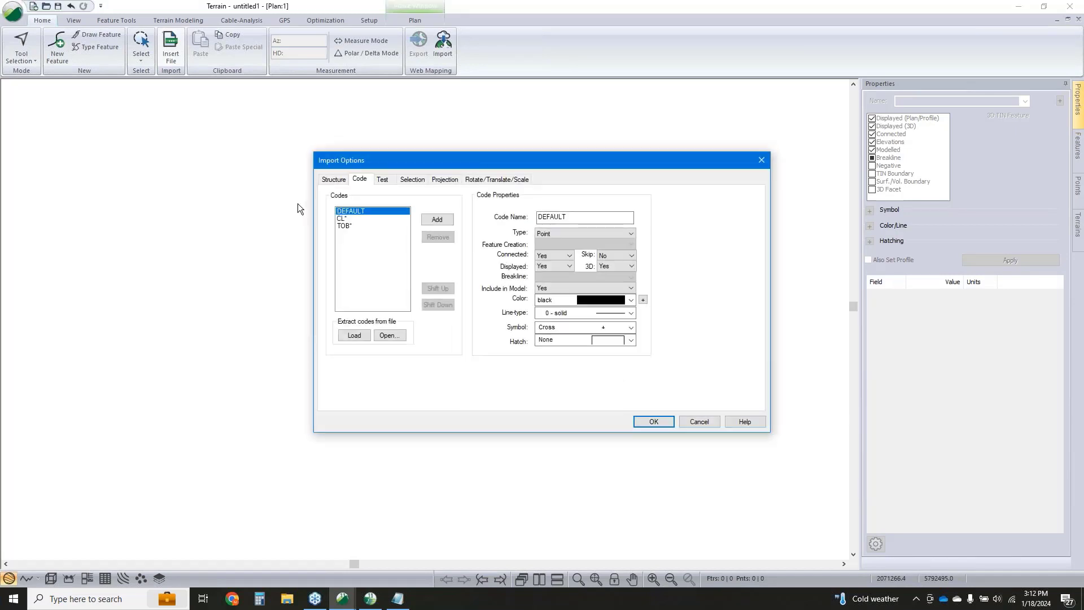
# Change the feature creation of the TOB* code to Connect All, keeping TOB* as its code name
pyautogui.click(354, 223)
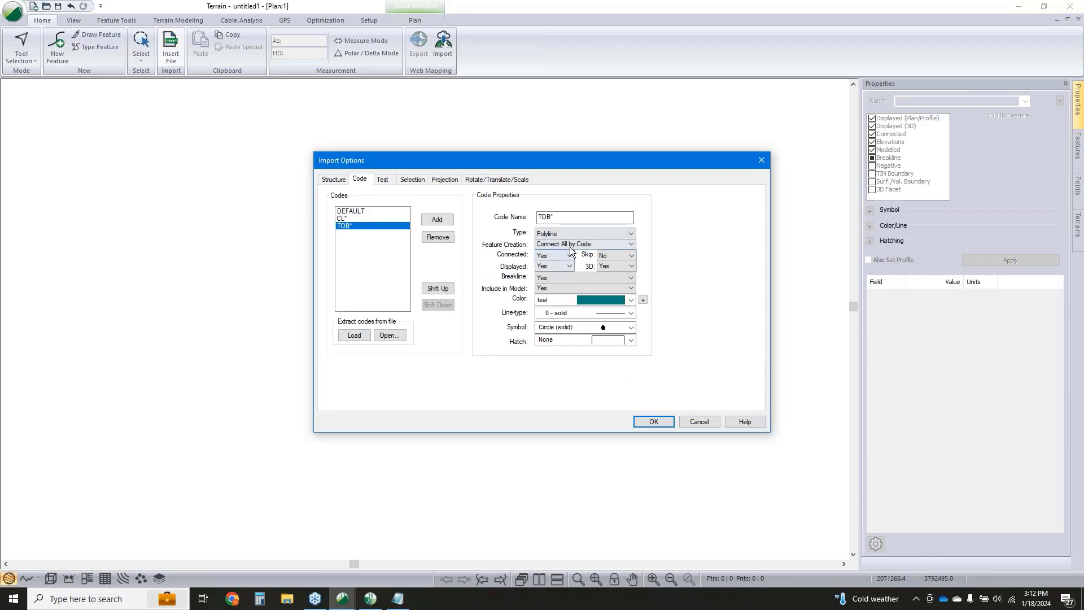
pyautogui.click(570, 245)
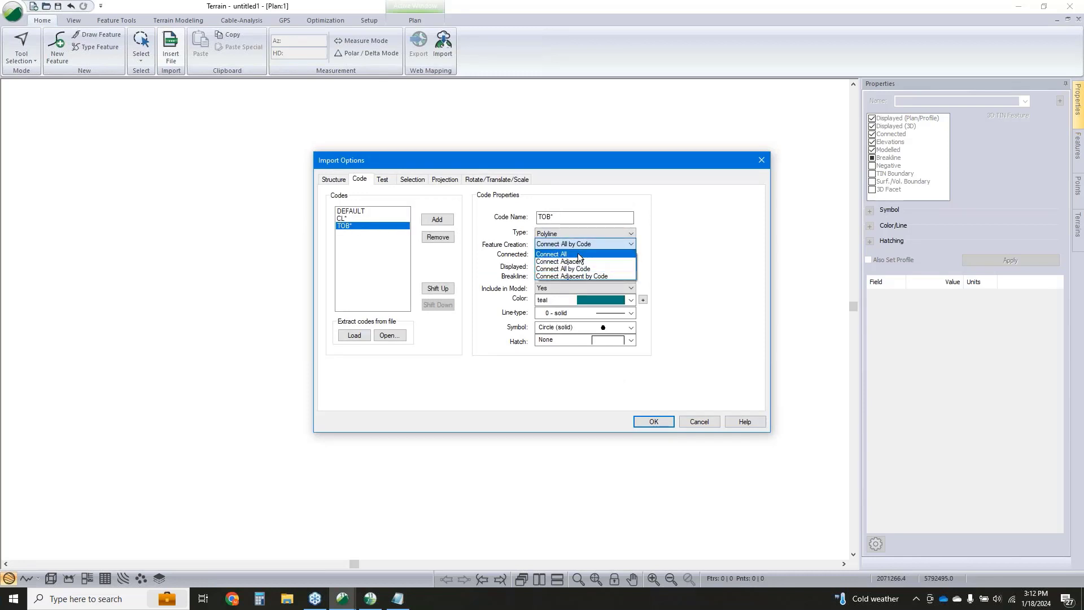
pyautogui.click(562, 254)
pyautogui.click(553, 216)
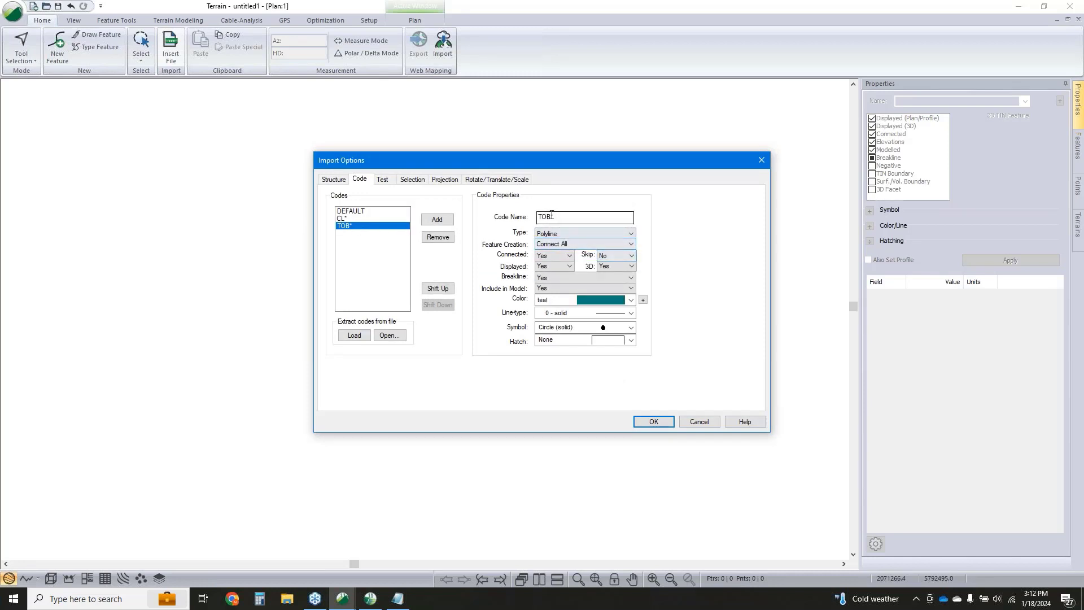
pyautogui.press('BackSpace')
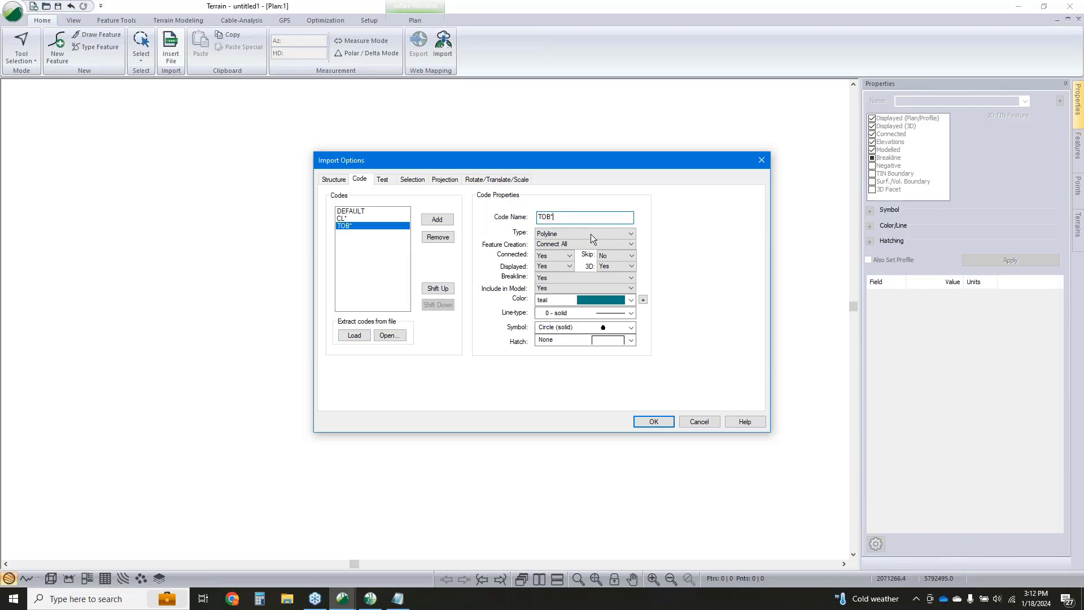
# Import the points without coordinate conversion and inspect how the top-of-bank points are joined, down to the line's southern end
pyautogui.click(665, 424)
pyautogui.click(587, 328)
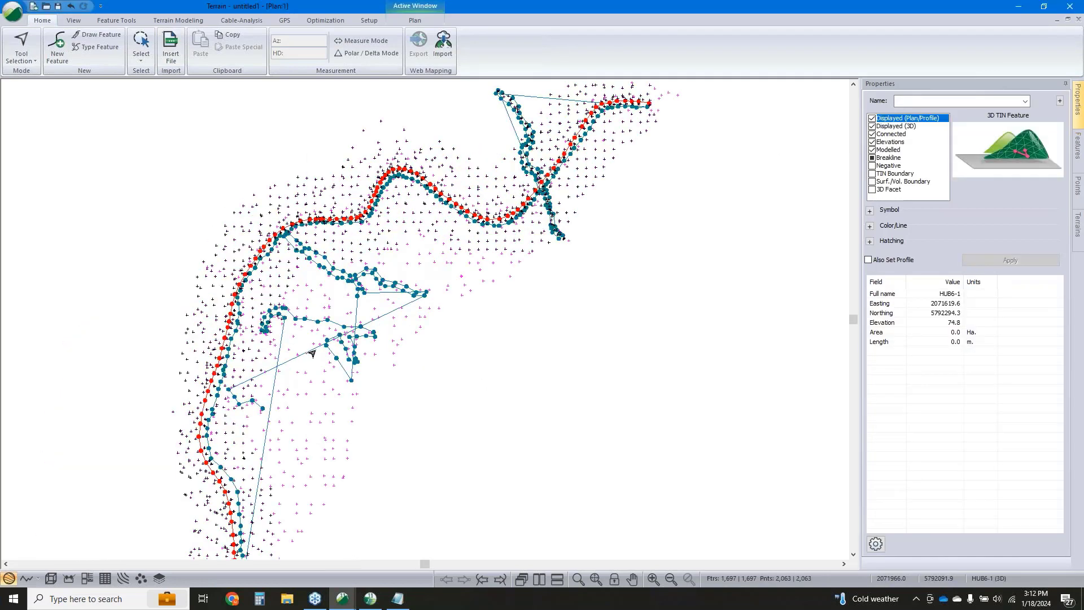
pyautogui.click(313, 353)
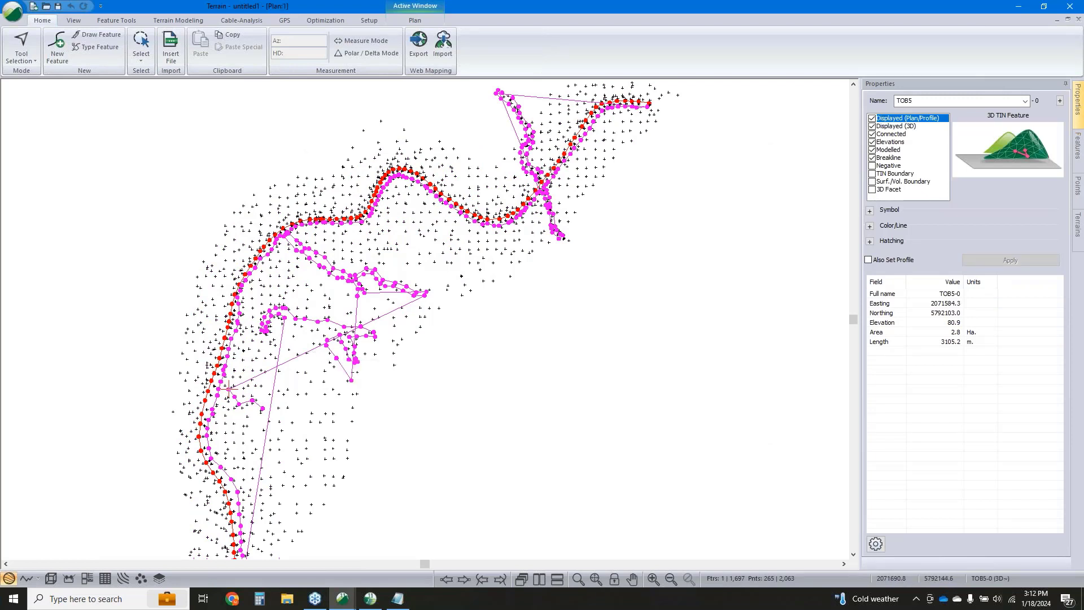
pyautogui.moveTo(312, 353); pyautogui.dragTo(360, 301, button='middle')
pyautogui.moveTo(334, 428); pyautogui.dragTo(397, 351, button='middle')
pyautogui.scroll(4, 355, 450)
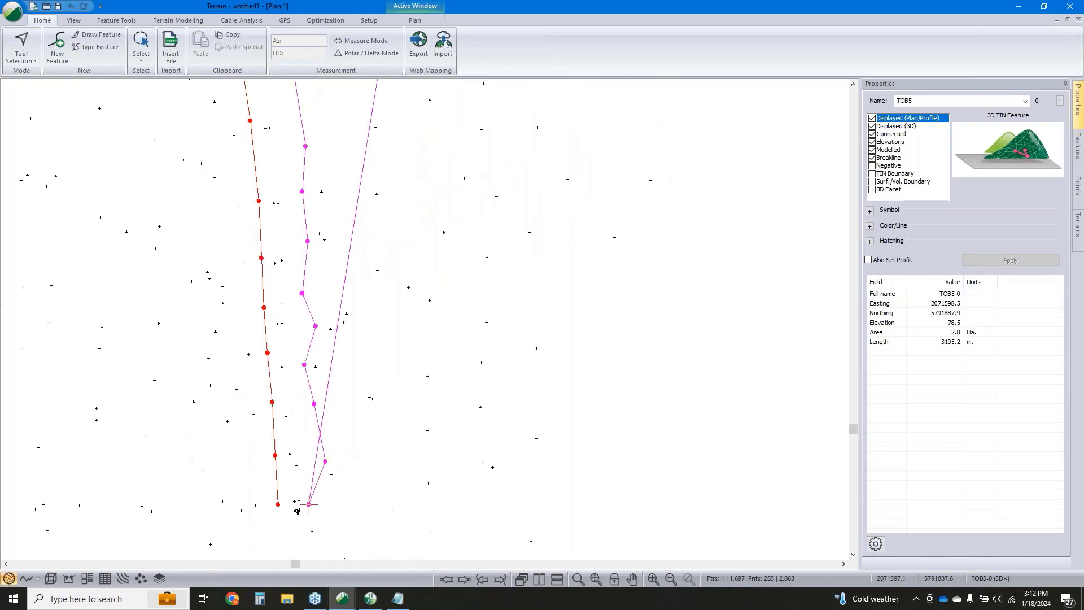
pyautogui.moveTo(322, 466)
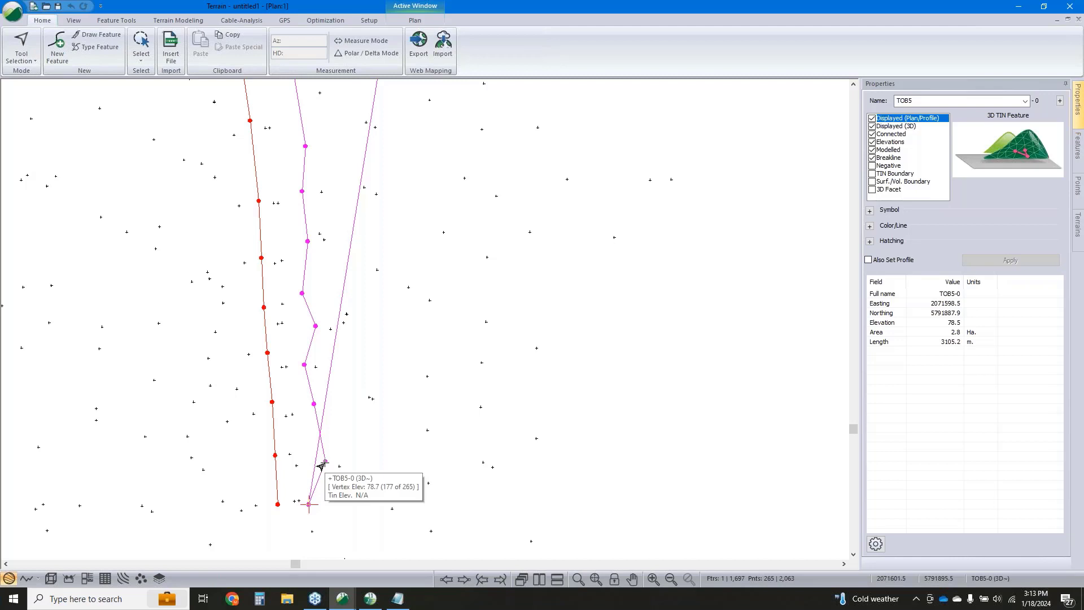
# Break the TOB5 line at the selected vertex on its southern end
pyautogui.rightClick(310, 499)
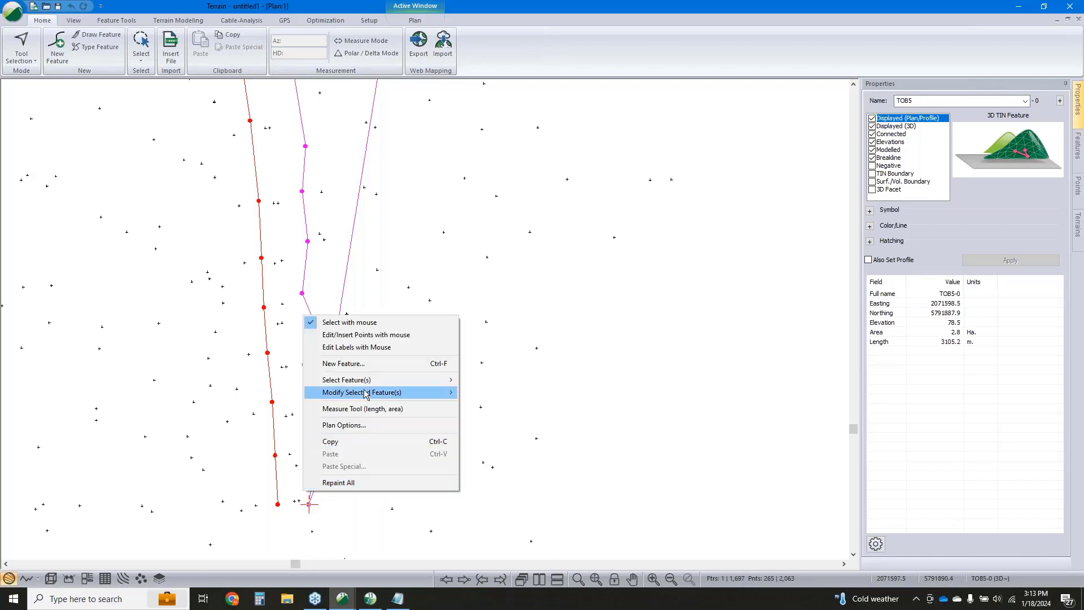
pyautogui.moveTo(364, 392)
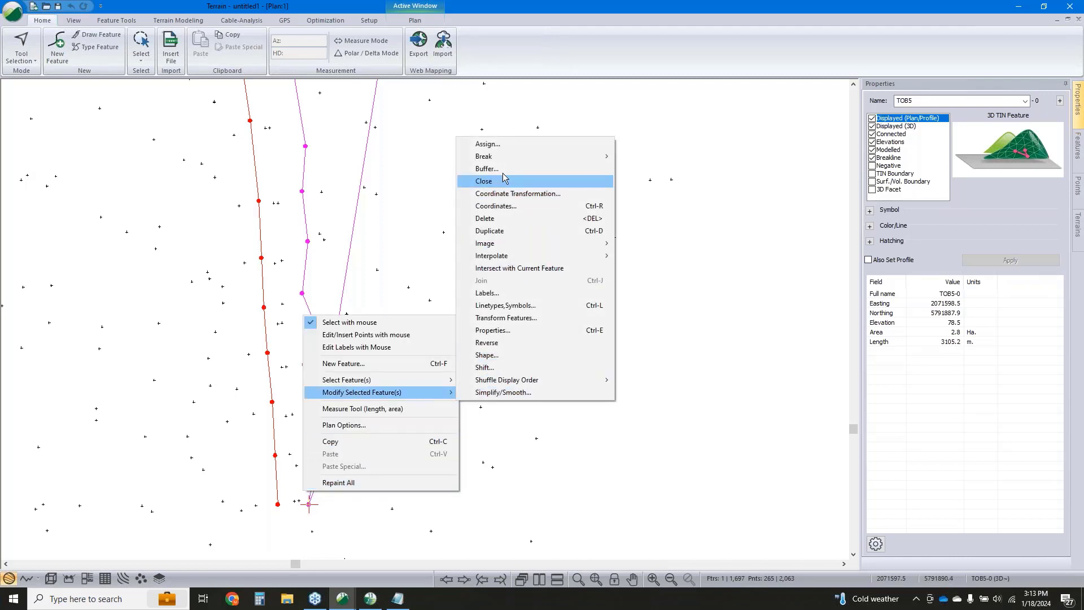
pyautogui.moveTo(503, 158)
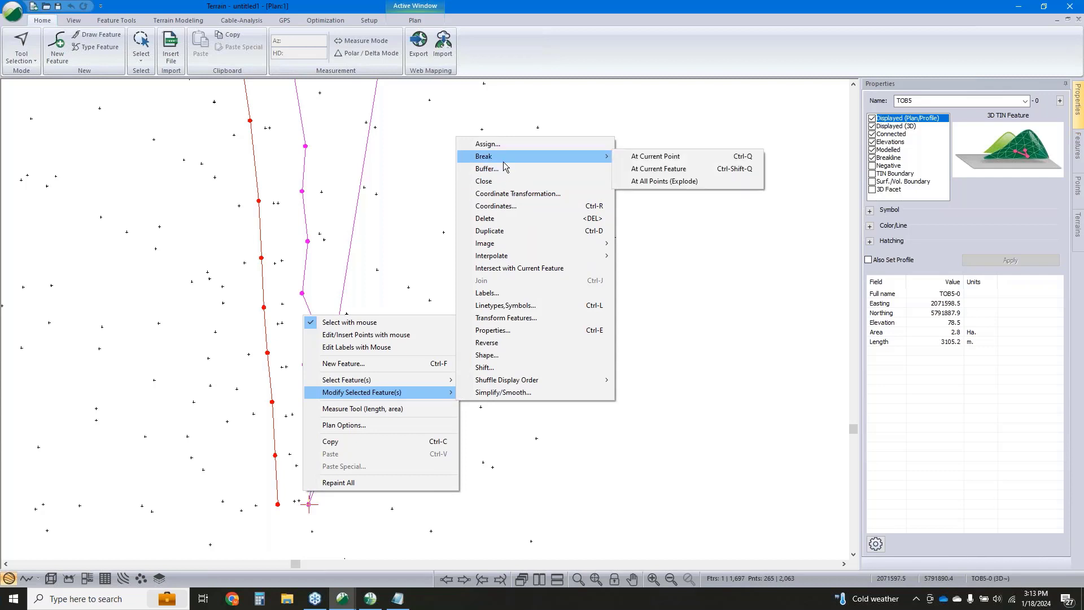
pyautogui.click(655, 157)
# Break TOB5 at the far end of its long stray connecting segment and delete that segment
pyautogui.scroll(-5, 384, 343)
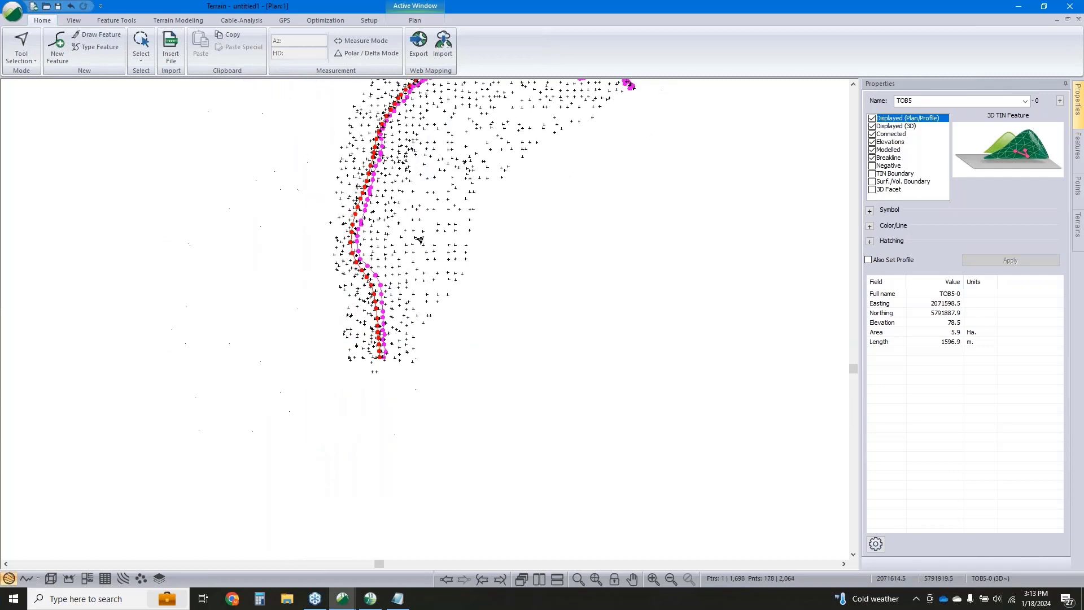
pyautogui.scroll(8, 365, 309)
pyautogui.click(340, 183)
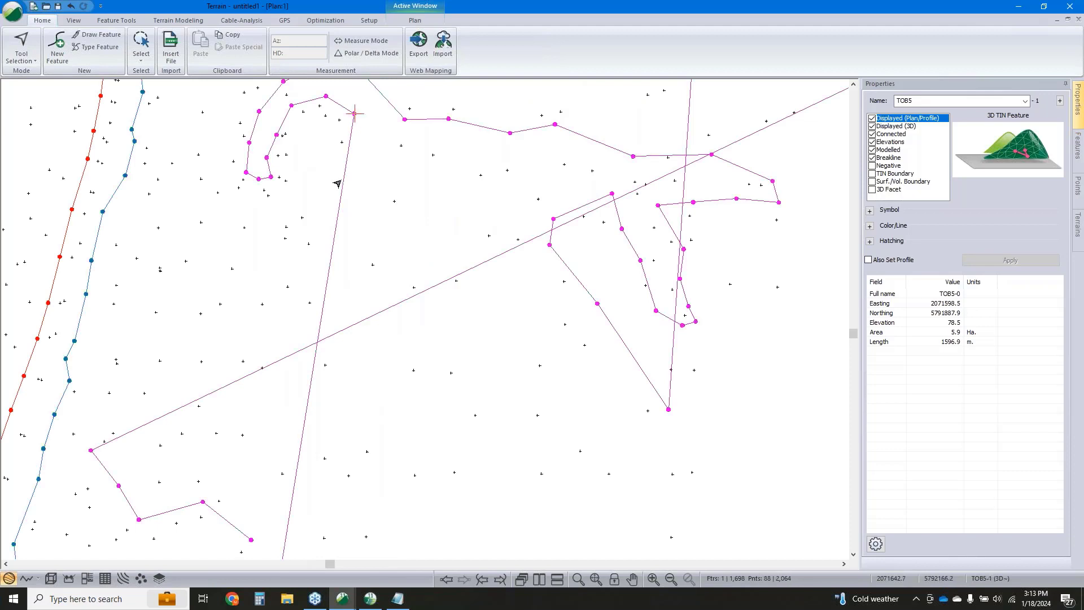
pyautogui.click(337, 186)
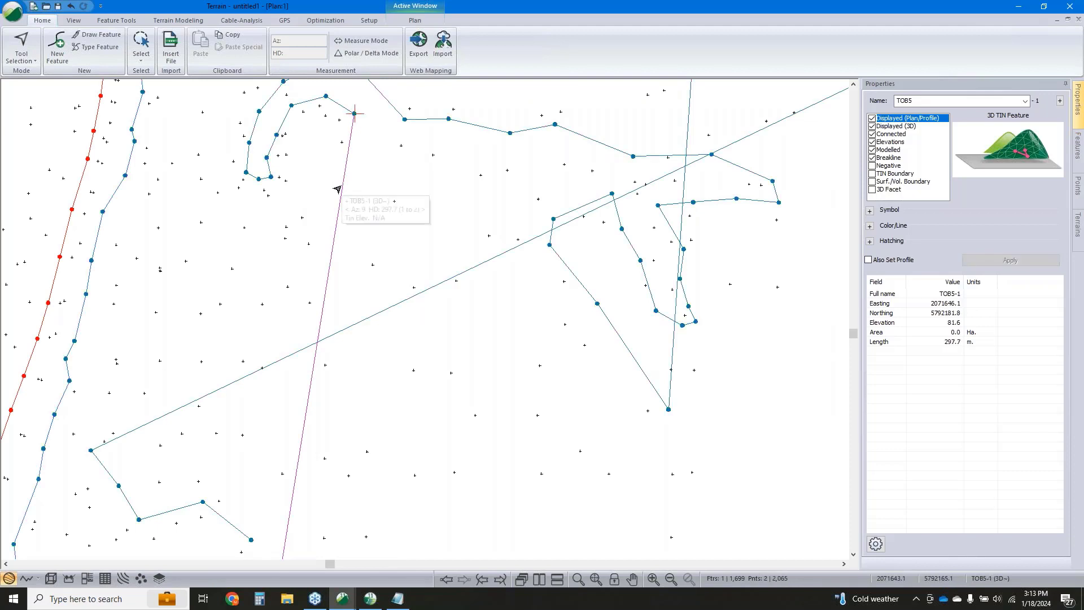
pyautogui.press('Delete')
pyautogui.scroll(-2, 416, 186)
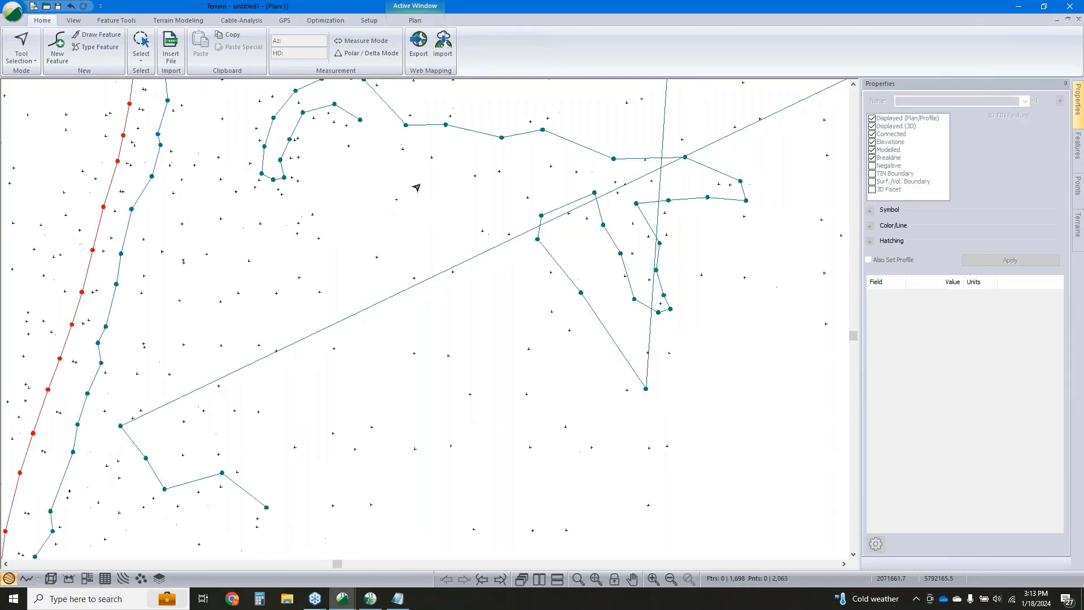
# Switch to the Terrain window with the 3D surface model and bring up the road's southern end in plan view
pyautogui.moveTo(342, 608)
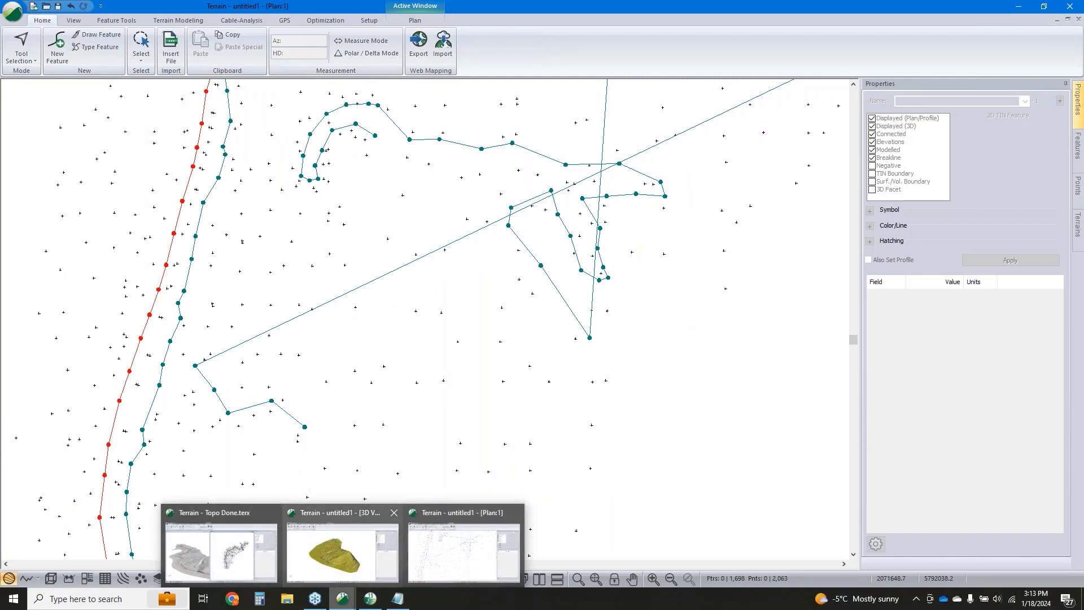
pyautogui.click(343, 551)
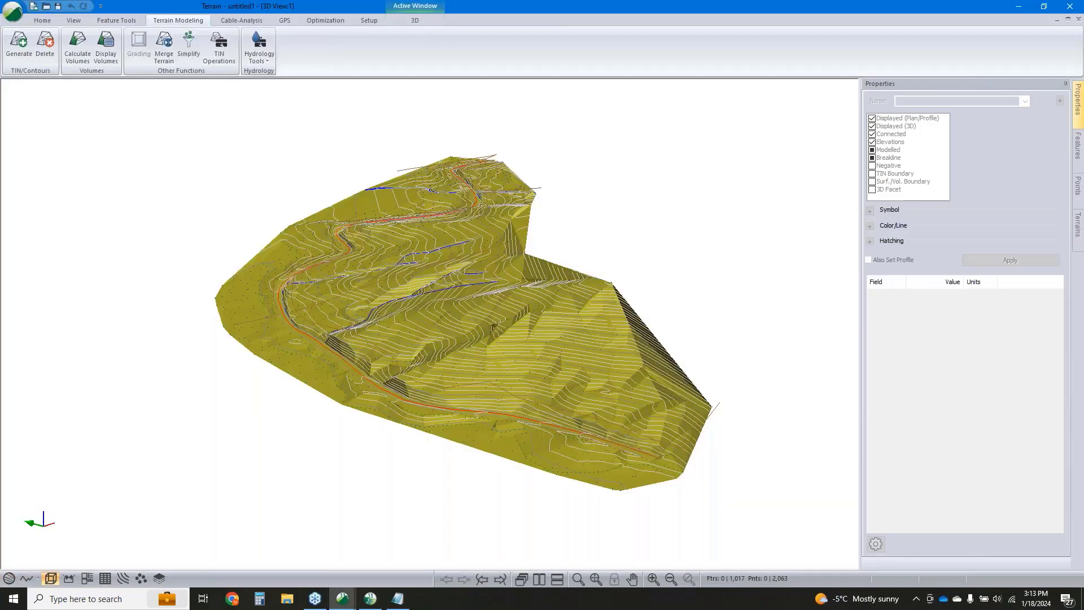
pyautogui.click(9, 578)
pyautogui.scroll(6, 351, 466)
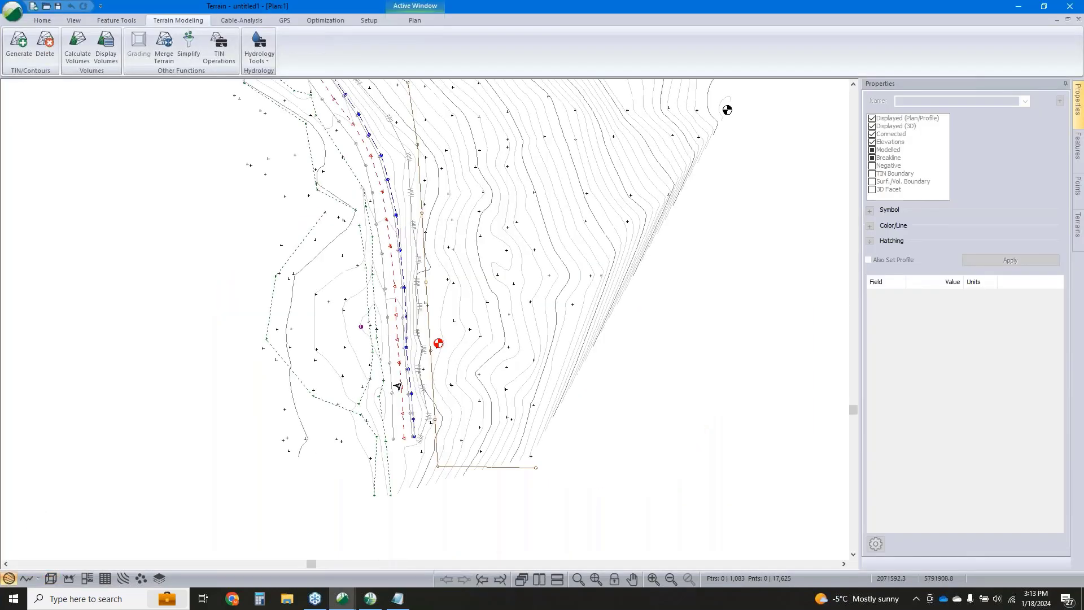
pyautogui.scroll(4, 398, 386)
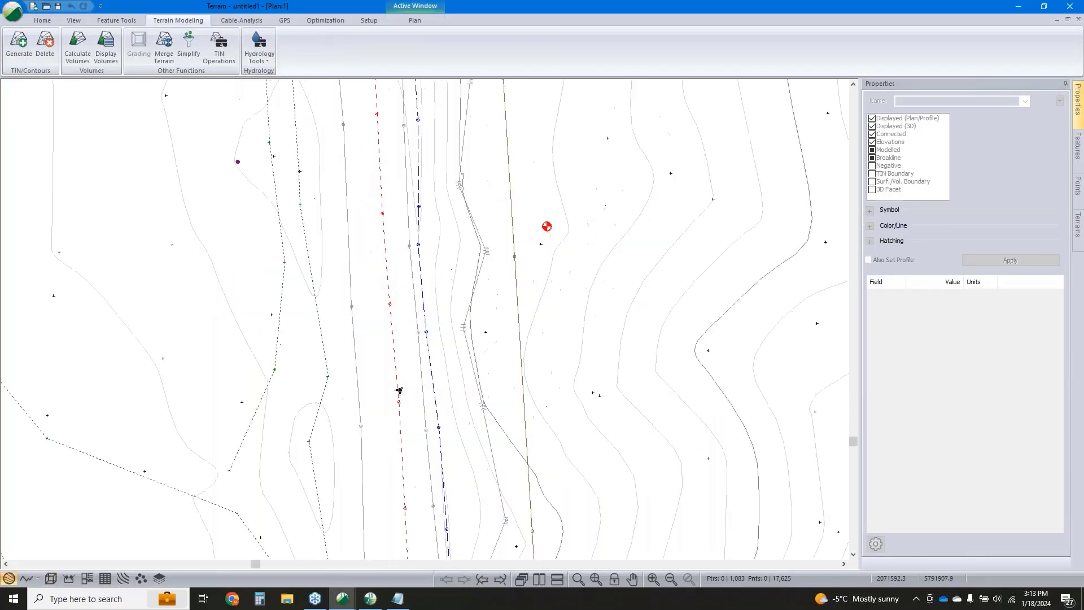
# Select the road centreline and both road edges, R1 and R2, in the contoured plan
pyautogui.click(412, 413)
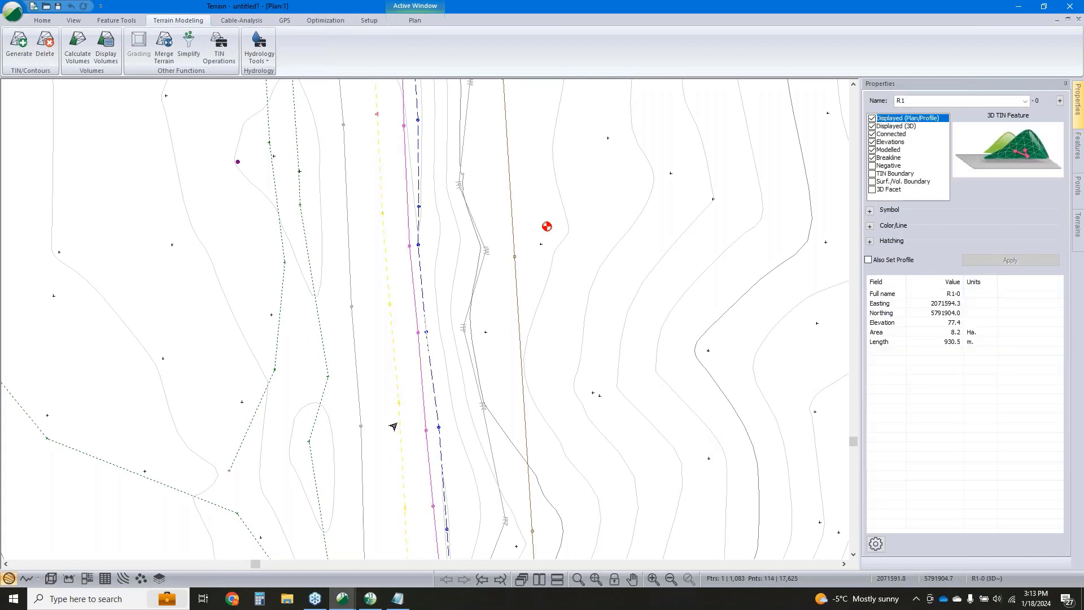
pyautogui.click(360, 407)
pyautogui.scroll(-2, 338, 160)
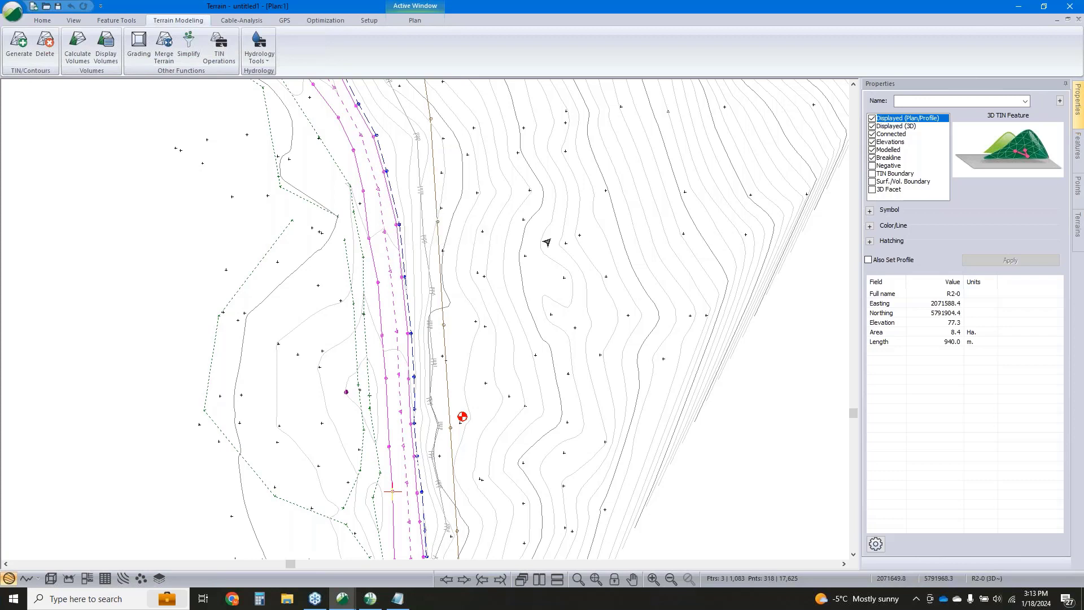
pyautogui.scroll(-1, 500, 254)
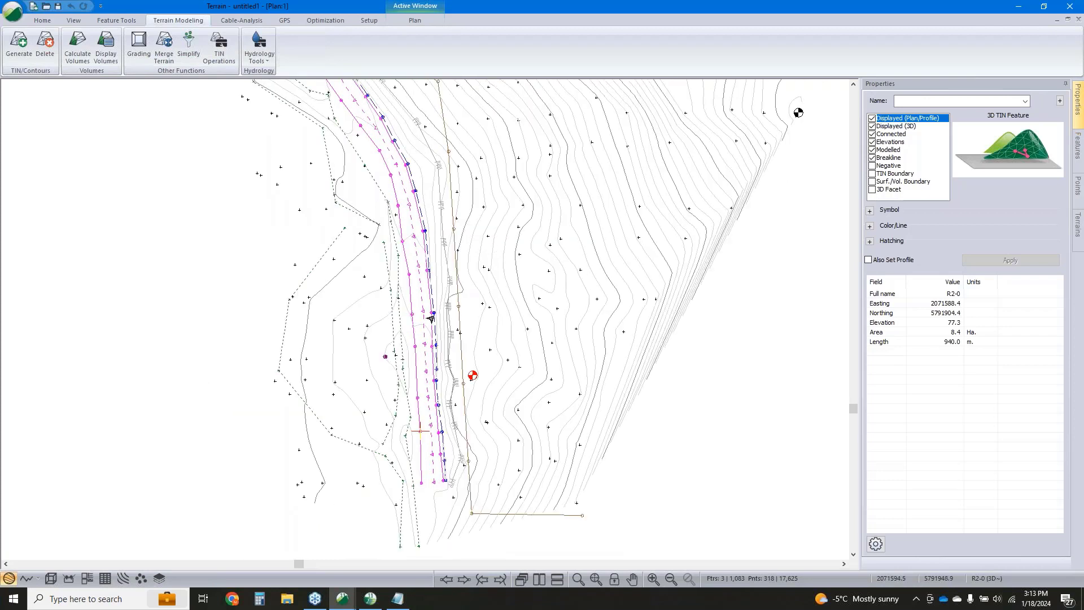
pyautogui.scroll(1, 459, 275)
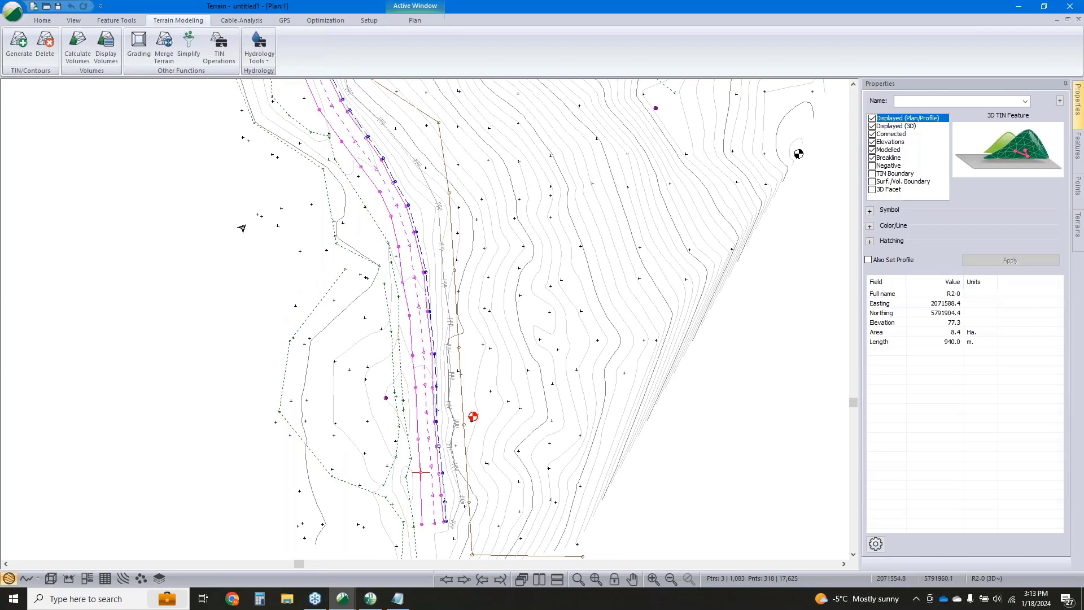
# Invert the selection and turn off Plan/Profile and 3D display for every feature except the road lines
pyautogui.rightClick(196, 216)
pyautogui.moveTo(277, 279)
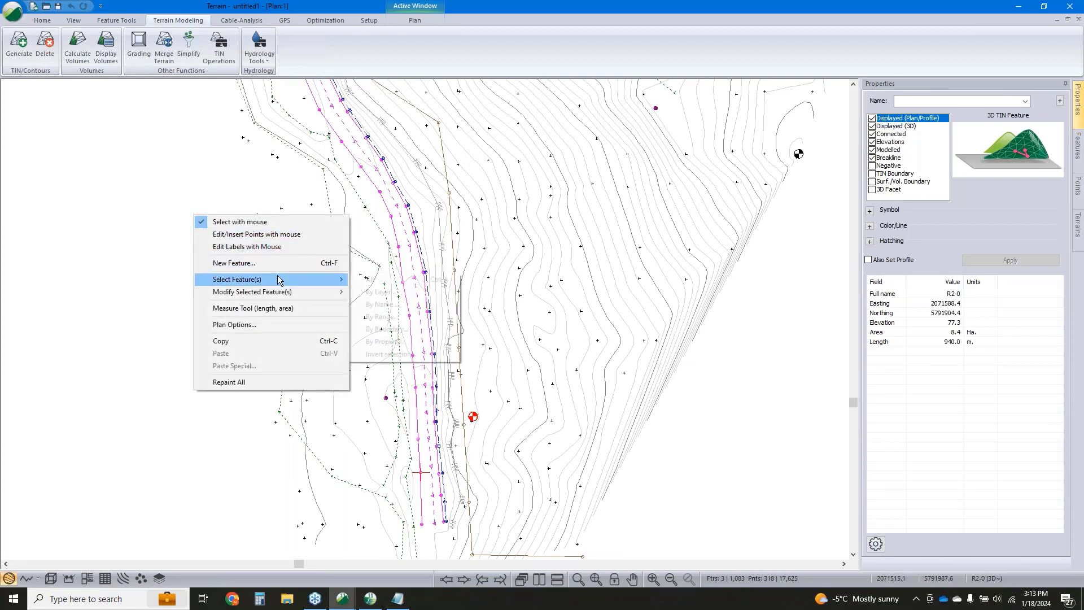
pyautogui.click(435, 354)
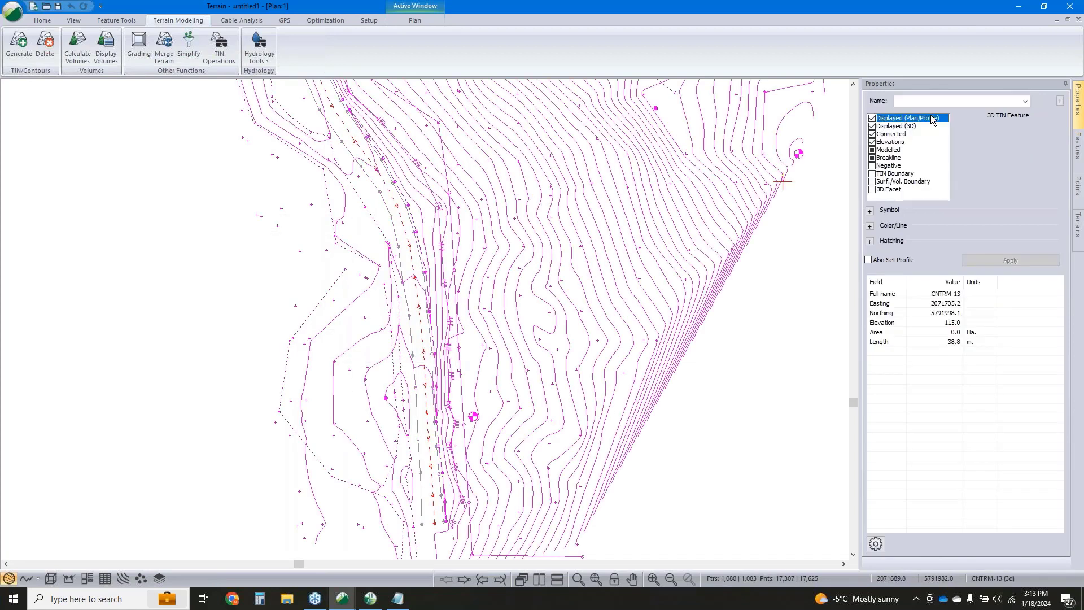
pyautogui.click(872, 118)
pyautogui.click(872, 126)
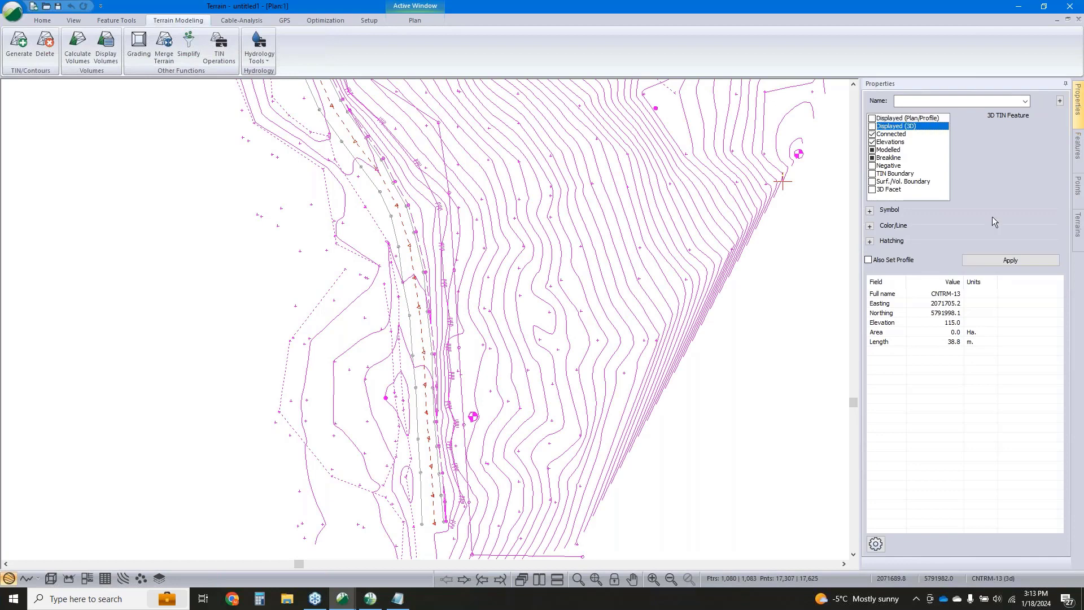
pyautogui.click(1006, 261)
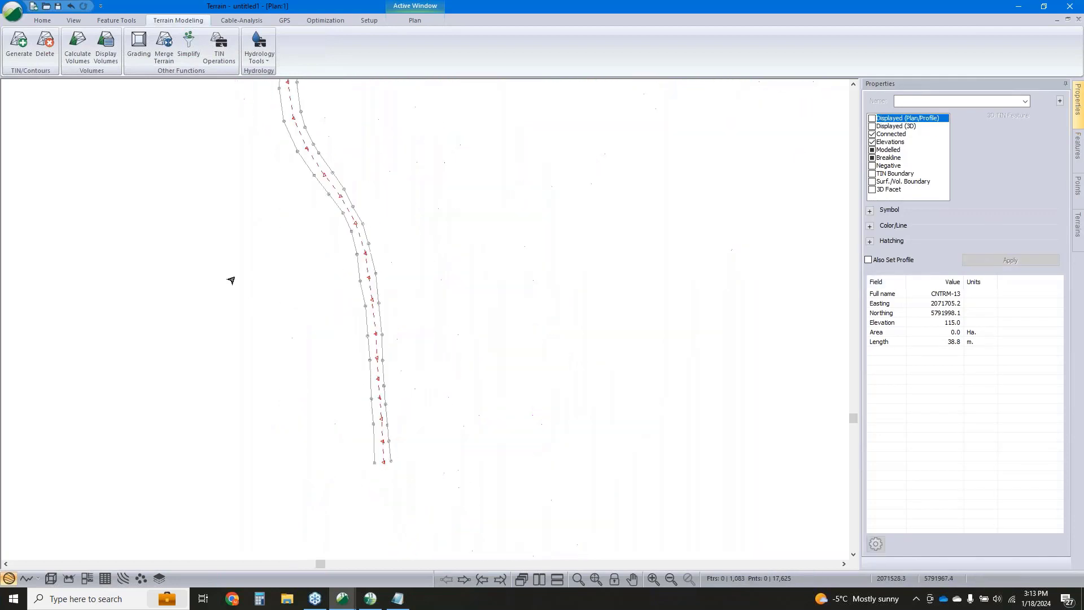
# Select only road edges R1 and R2, leaving out the centreline, and explode them at all points
pyautogui.scroll(5, 340, 261)
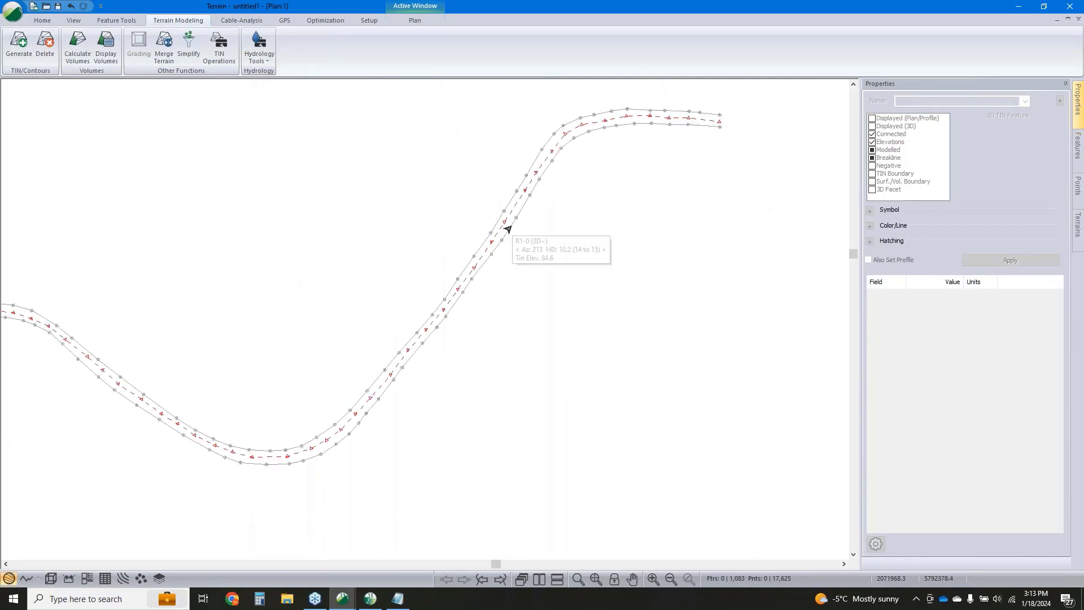
pyautogui.click(516, 218)
pyautogui.keyDown('ctrl'); pyautogui.click(504, 222); pyautogui.keyUp('ctrl')
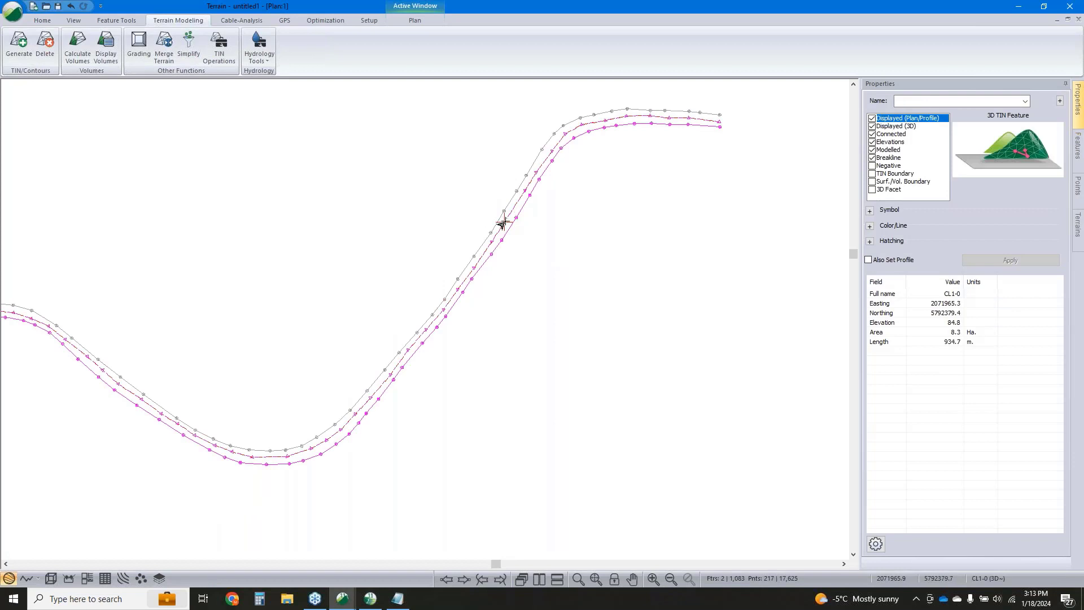
pyautogui.keyDown('ctrl'); pyautogui.click(502, 210); pyautogui.keyUp('ctrl')
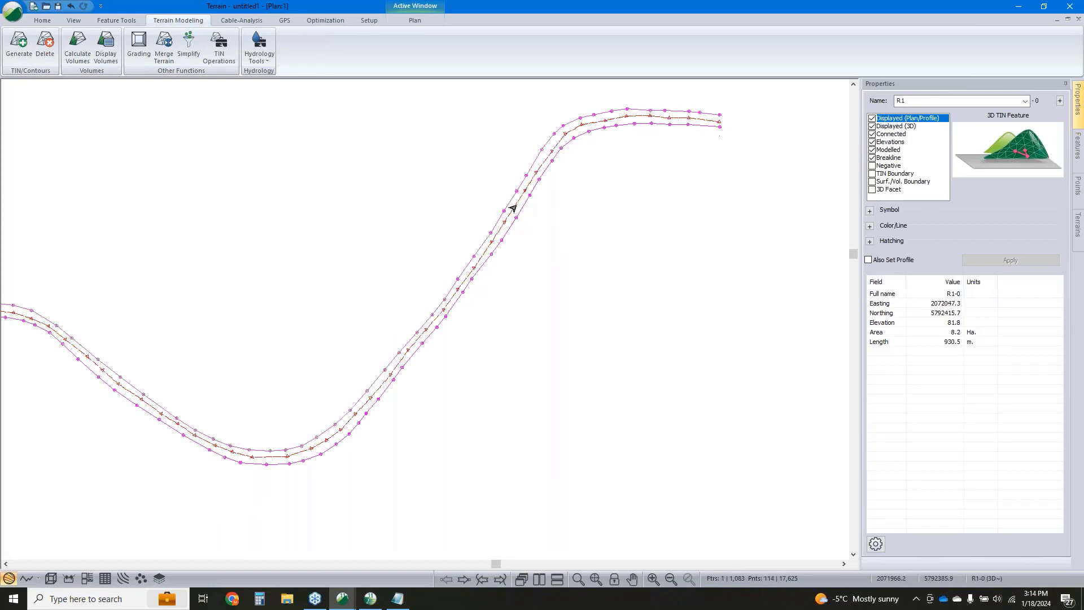
pyautogui.rightClick(553, 204)
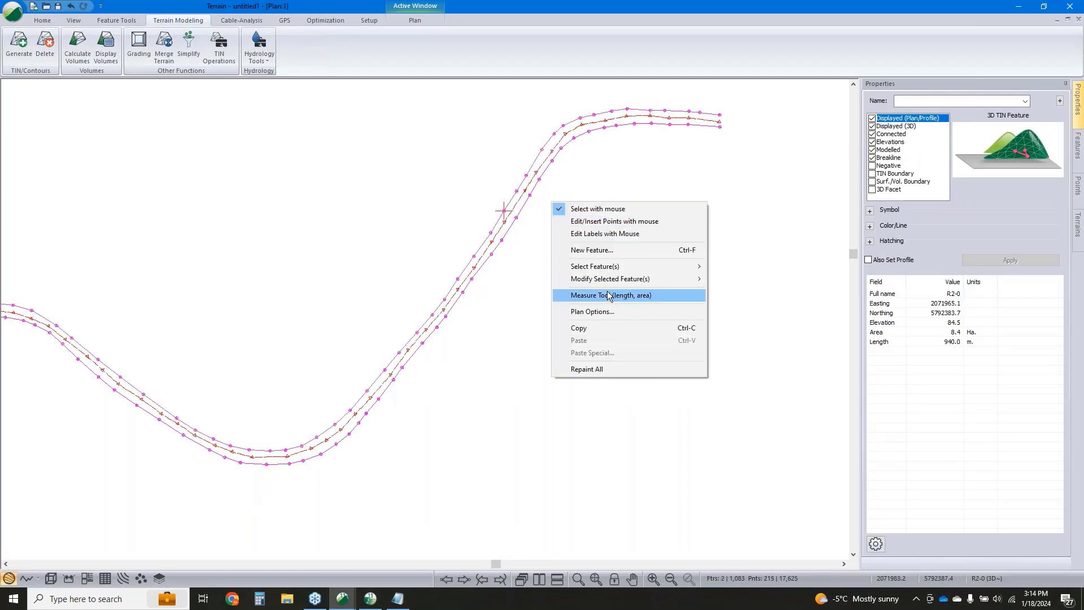
pyautogui.moveTo(619, 282)
pyautogui.moveTo(738, 295)
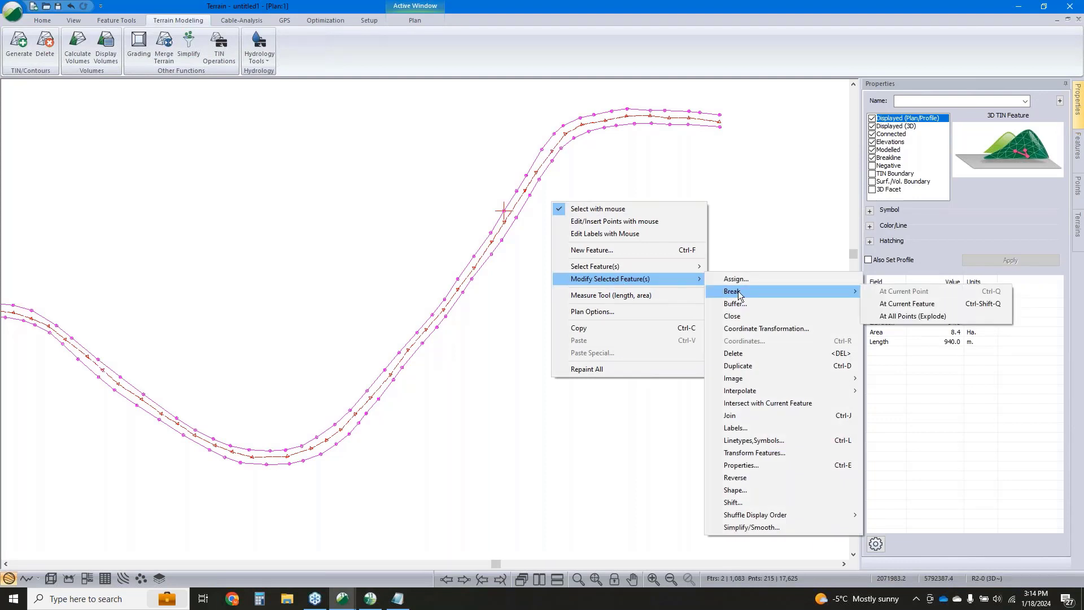
pyautogui.click(963, 317)
pyautogui.click(564, 322)
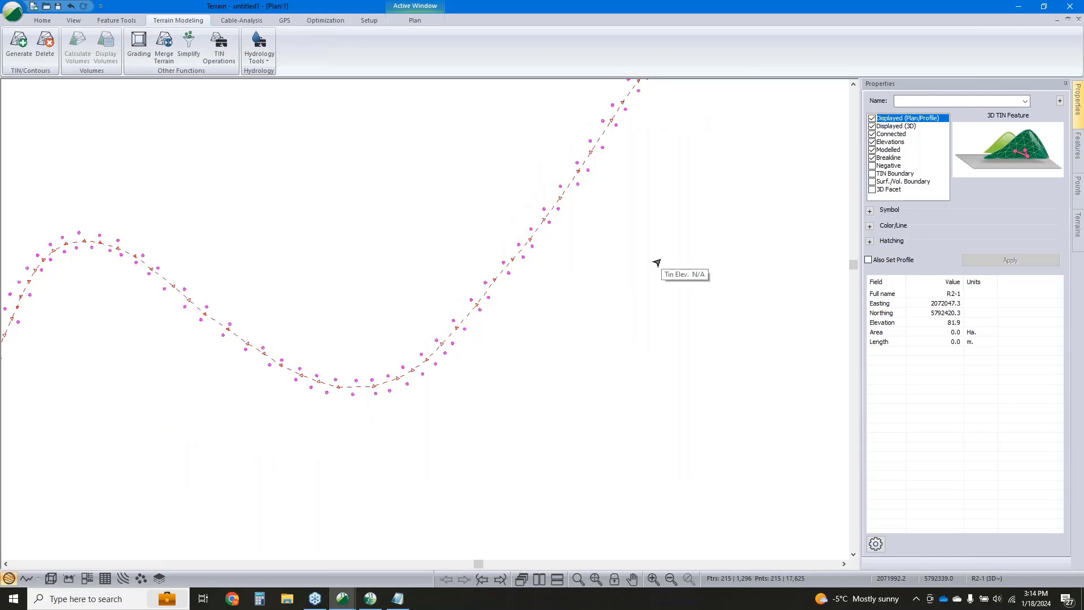
# Join the exploded road edge points into one feature and inspect the connections down to the southern end
pyautogui.hotkey('ctrl', 'j')
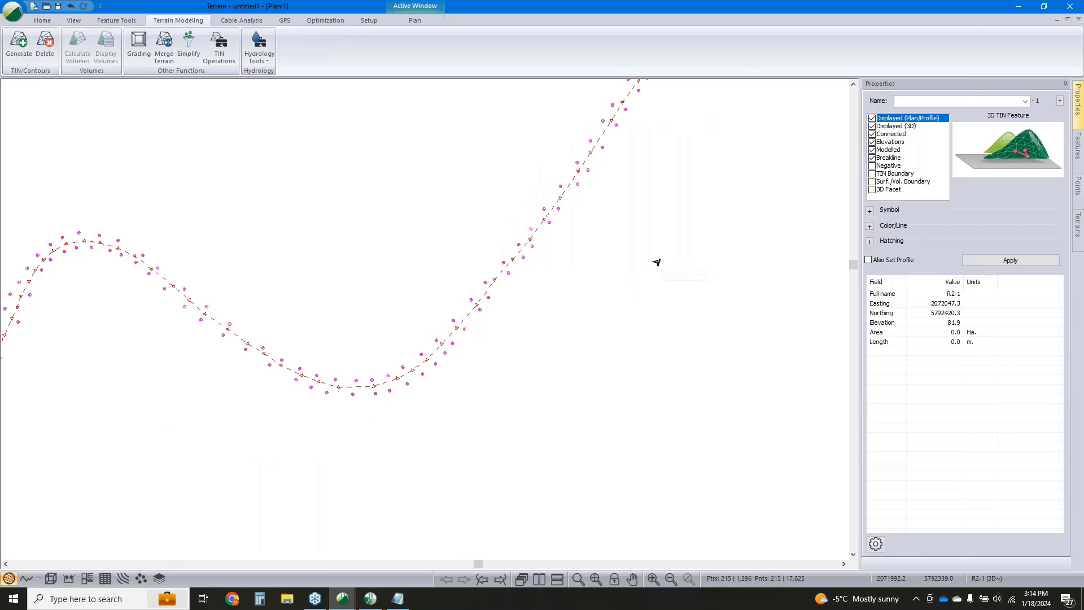
pyautogui.moveTo(582, 369); pyautogui.dragTo(643, 266, button='middle')
pyautogui.scroll(-3, 643, 266)
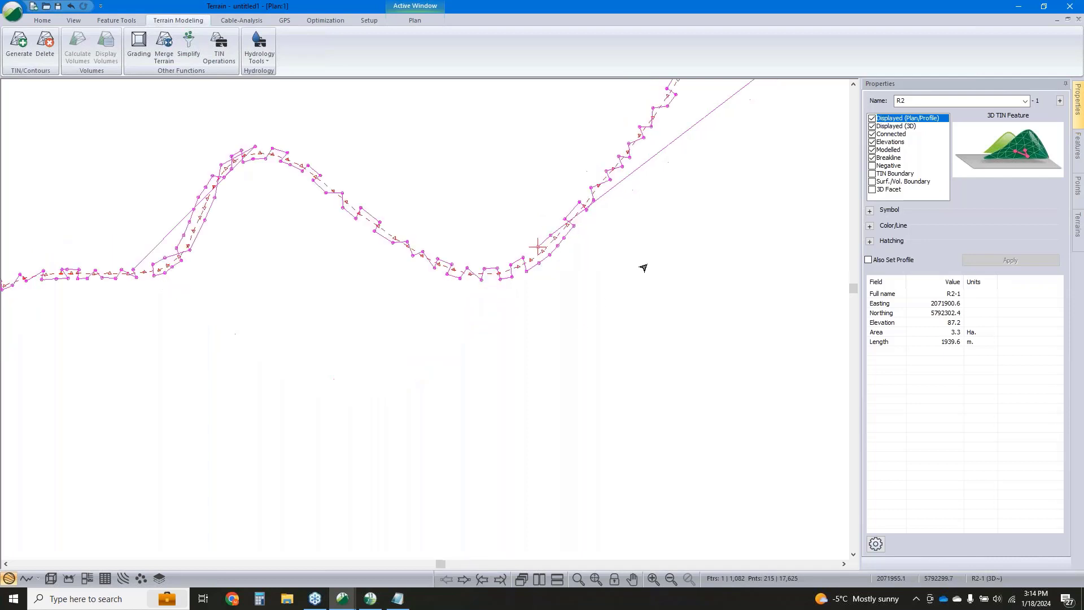
pyautogui.moveTo(528, 327); pyautogui.dragTo(698, 271, button='middle')
pyautogui.scroll(-1, 697, 271)
pyautogui.moveTo(400, 389); pyautogui.dragTo(423, 201, button='middle')
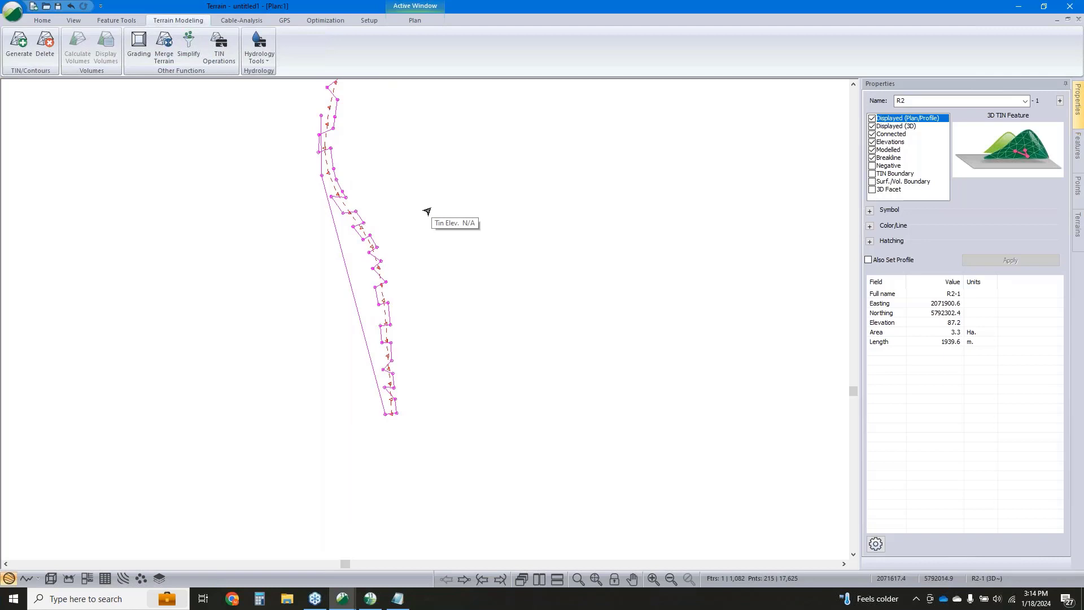
pyautogui.moveTo(359, 180); pyautogui.dragTo(388, 272, button='middle')
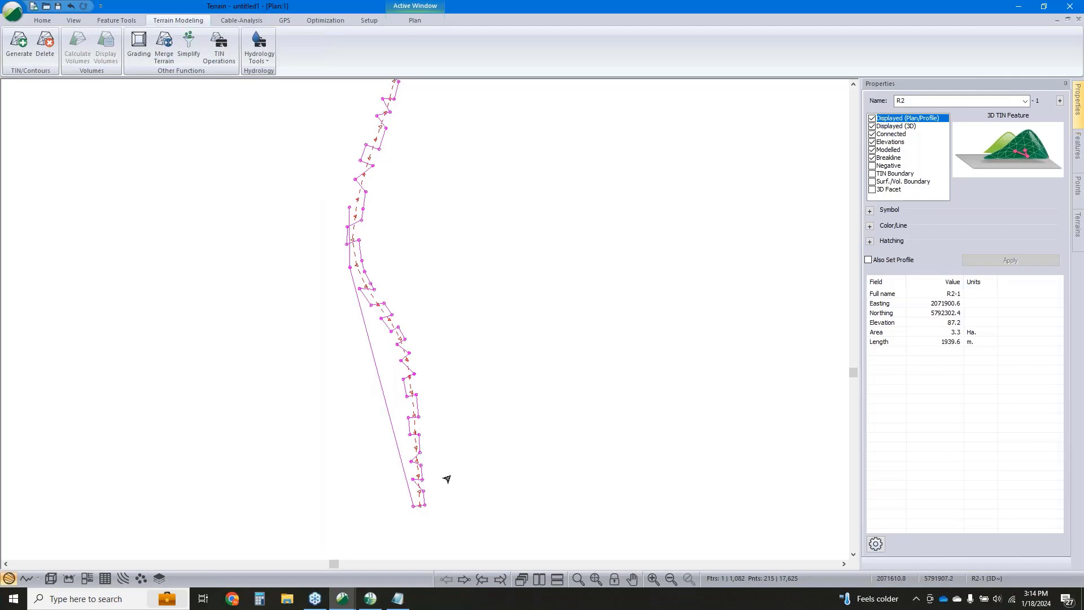
pyautogui.moveTo(461, 465); pyautogui.dragTo(502, 396, button='middle')
# Explode the joined road edge feature back into separate points at all its vertices
pyautogui.click(463, 432)
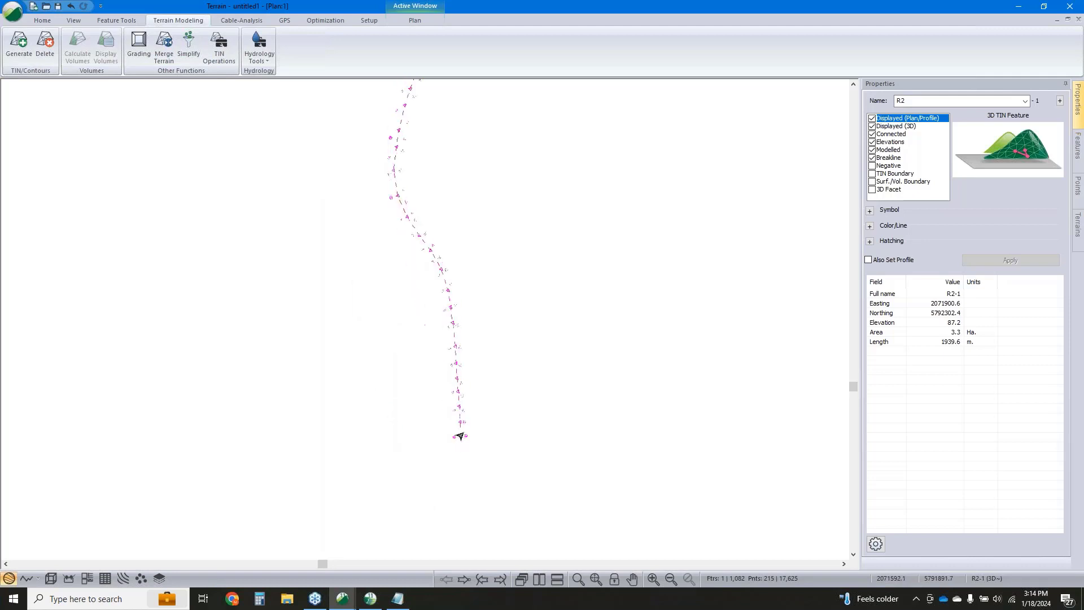
pyautogui.click(445, 414)
pyautogui.rightClick(442, 417)
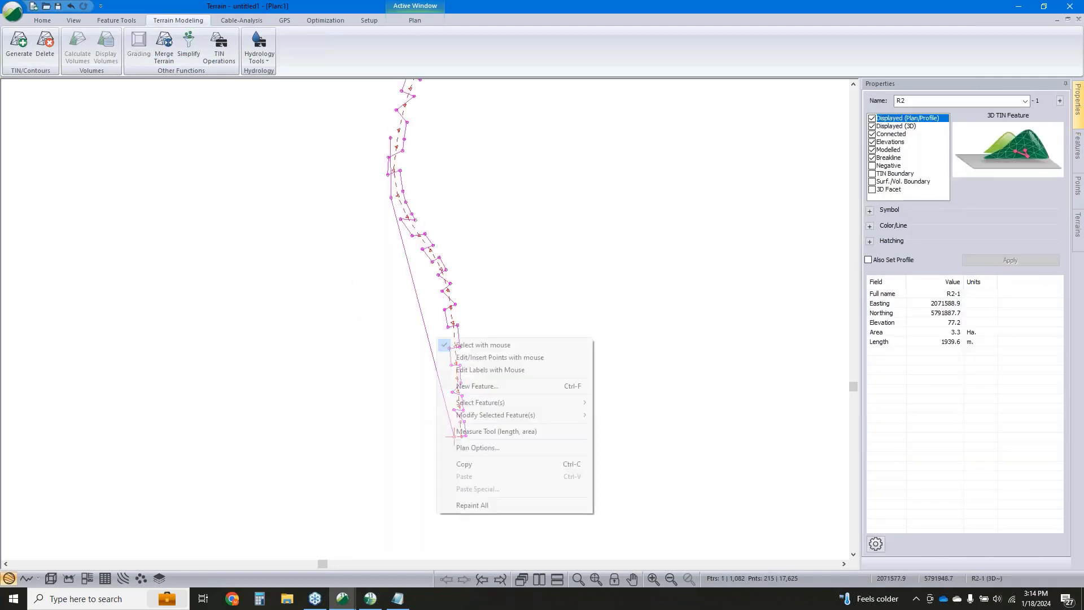
pyautogui.moveTo(577, 415)
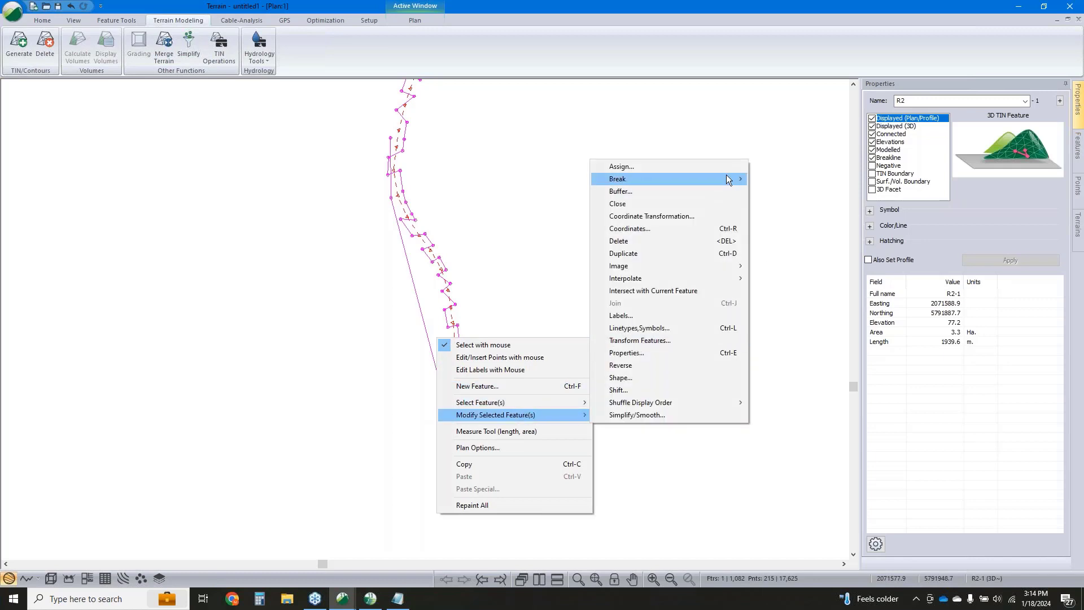
pyautogui.moveTo(725, 175)
pyautogui.click(797, 203)
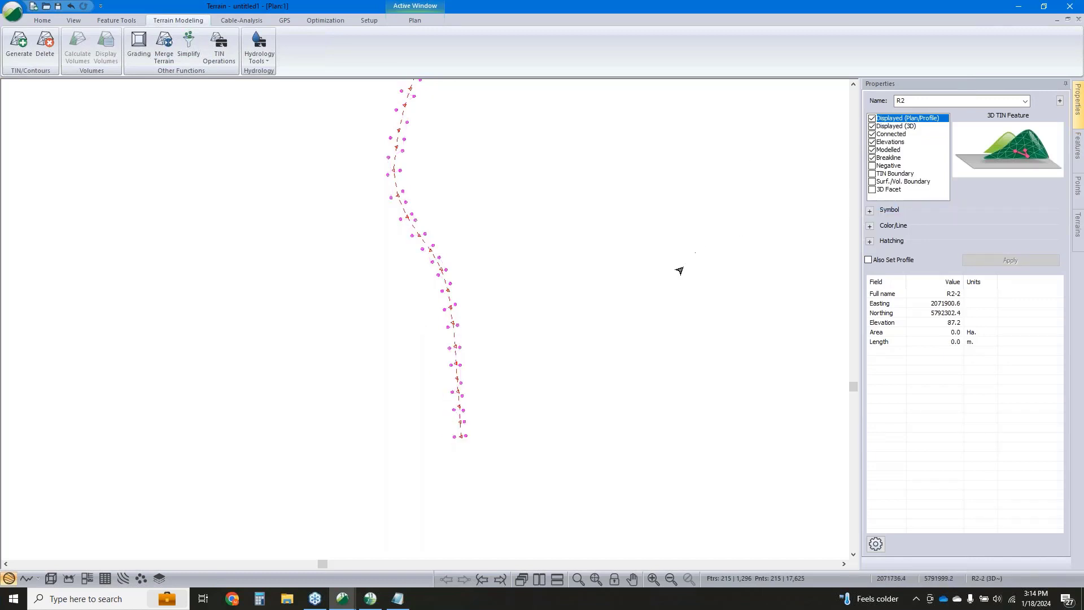
# Select the CL1 centreline near the road's southern end, between the separate edge points
pyautogui.moveTo(555, 365); pyautogui.dragTo(532, 385, button='middle')
pyautogui.scroll(-1, 530, 386)
pyautogui.moveTo(489, 421); pyautogui.dragTo(436, 447, button='middle')
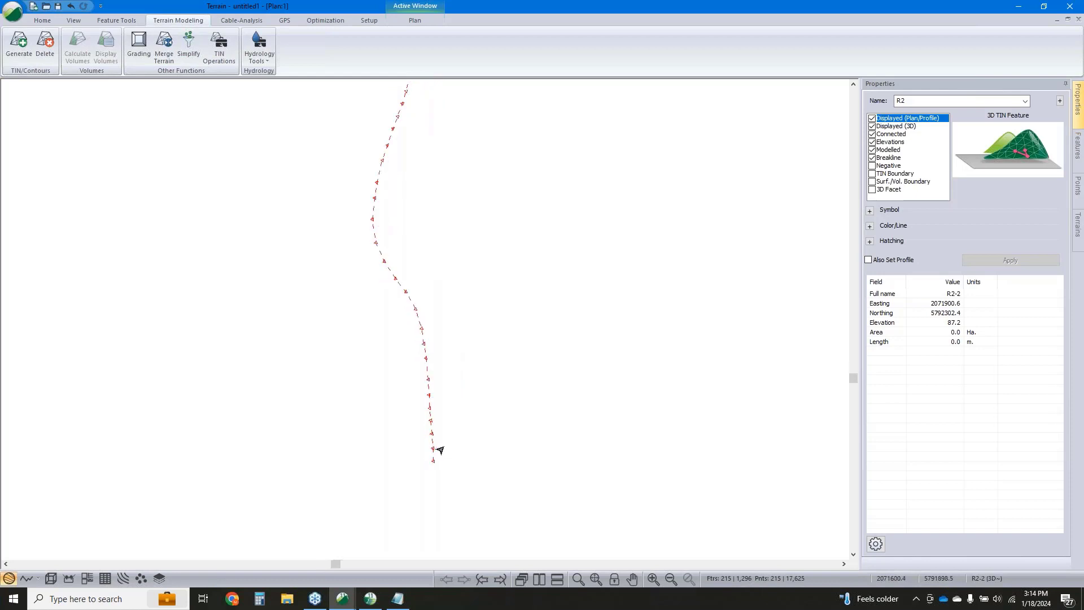
pyautogui.scroll(1, 424, 438)
pyautogui.click(424, 438)
pyautogui.moveTo(466, 404); pyautogui.dragTo(492, 323, button='middle')
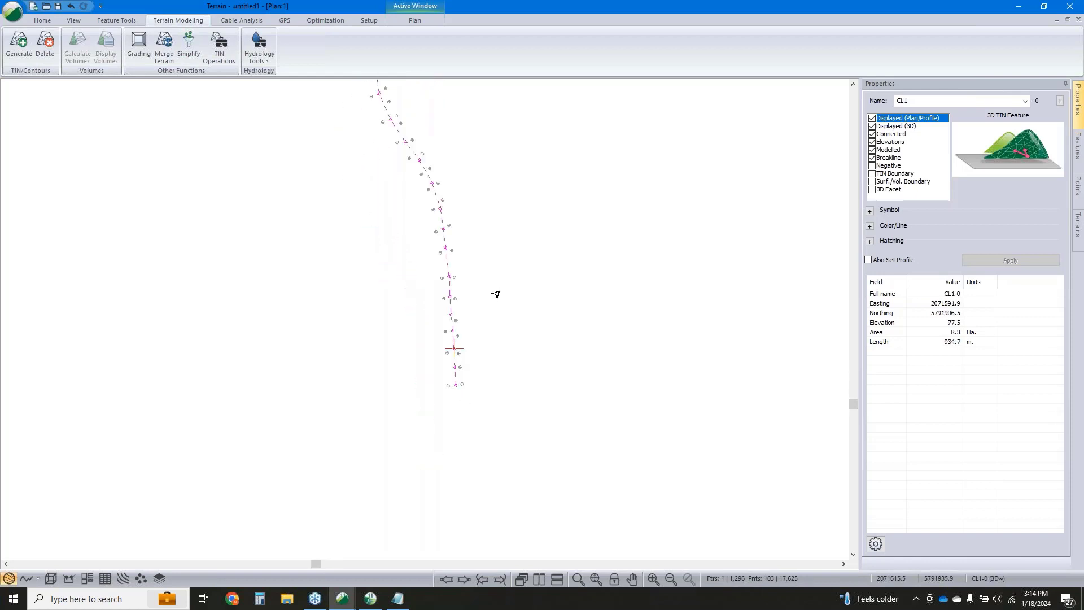
# Extend the CL1 centreline from its southern end with points looping around the road's west side to beyond the northeastern end
pyautogui.rightClick(490, 257)
pyautogui.click(541, 276)
pyautogui.click(411, 448)
pyautogui.scroll(-1, 407, 144)
pyautogui.moveTo(409, 145); pyautogui.dragTo(426, 406, button='middle')
pyautogui.moveTo(416, 266); pyautogui.dragTo(398, 370, button='middle')
pyautogui.moveTo(315, 440); pyautogui.dragTo(325, 375, button='middle')
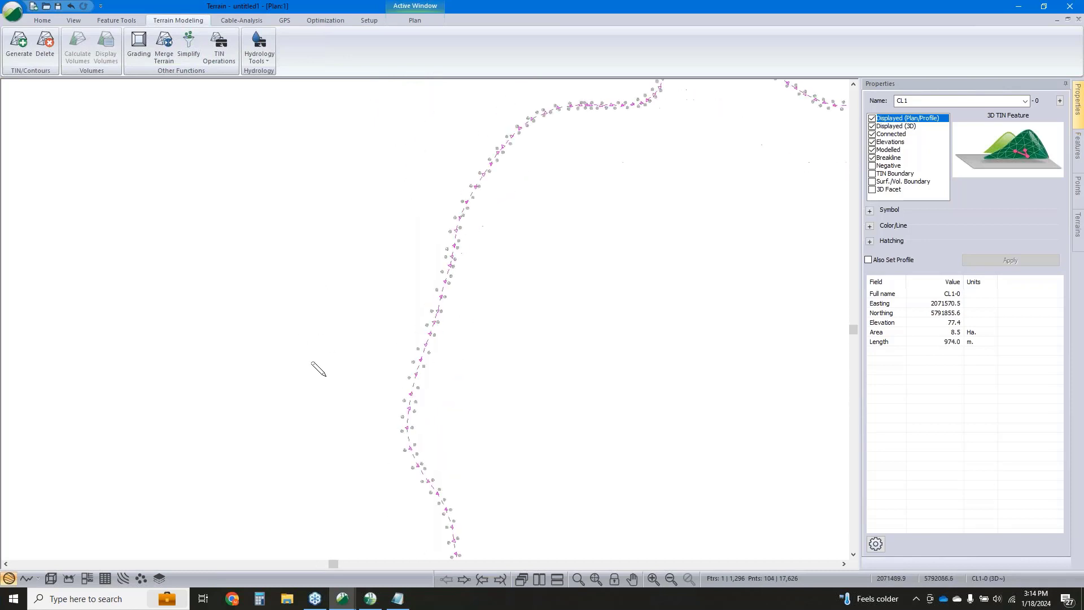
pyautogui.click(336, 333)
pyautogui.scroll(-1, 448, 208)
pyautogui.moveTo(573, 88); pyautogui.dragTo(323, 291, button='middle')
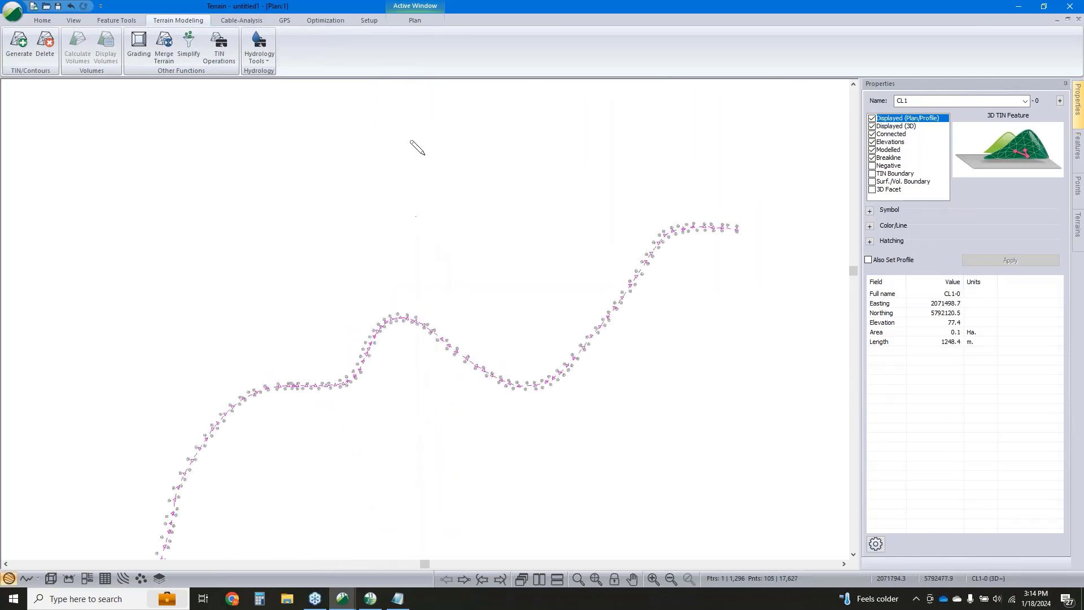
pyautogui.click(788, 214)
pyautogui.scroll(-2, 697, 106)
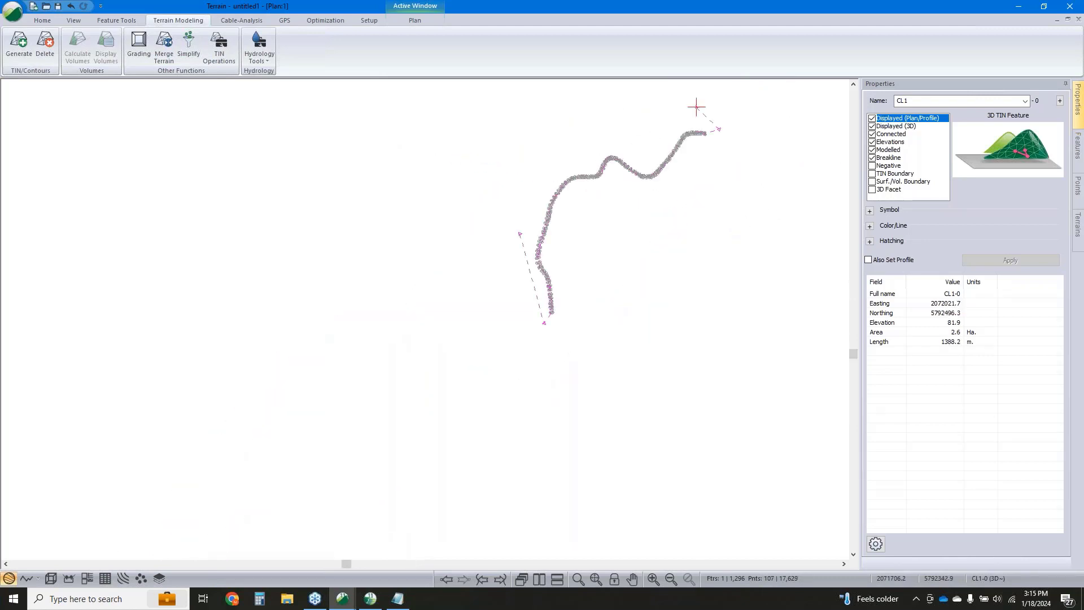
# Close the extended CL1 line into a polygon and insert another vertex northwest of the road to widen the loop
pyautogui.rightClick(696, 106)
pyautogui.moveTo(779, 192)
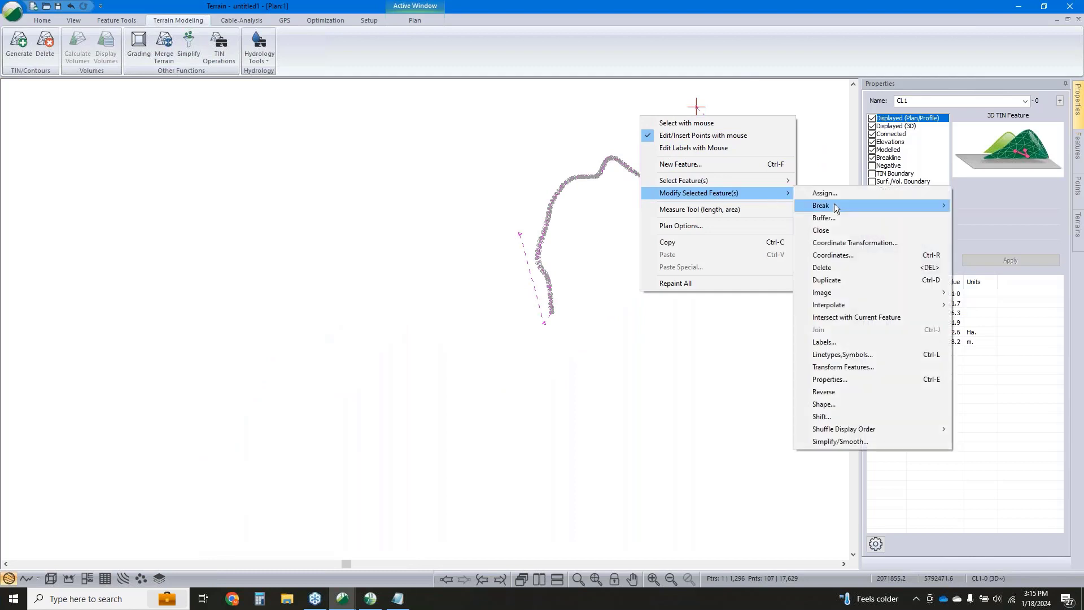
pyautogui.click(853, 228)
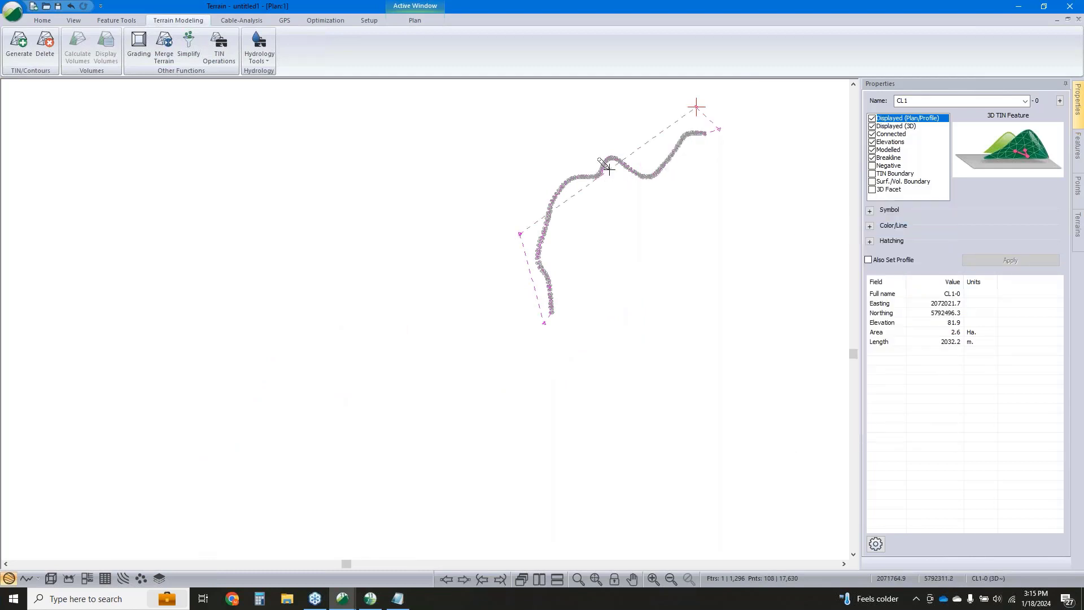
pyautogui.click(581, 133)
pyautogui.scroll(3, 562, 169)
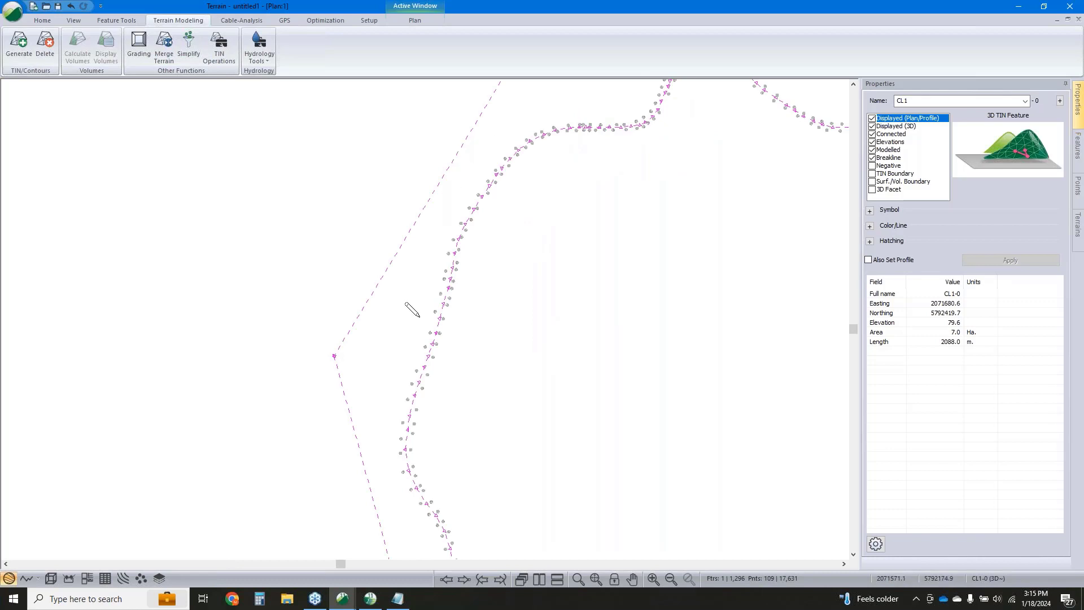
# Select the features inside the closed CL1 boundary, excluding partially inside and hidden ones and retaining the current selection
pyautogui.rightClick(424, 264)
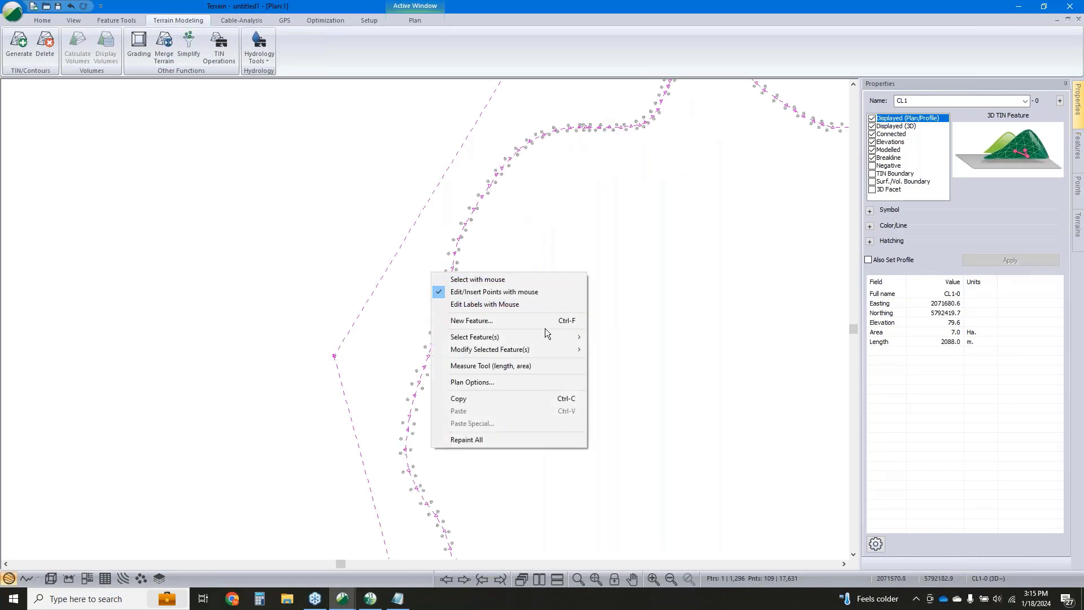
pyautogui.moveTo(540, 352)
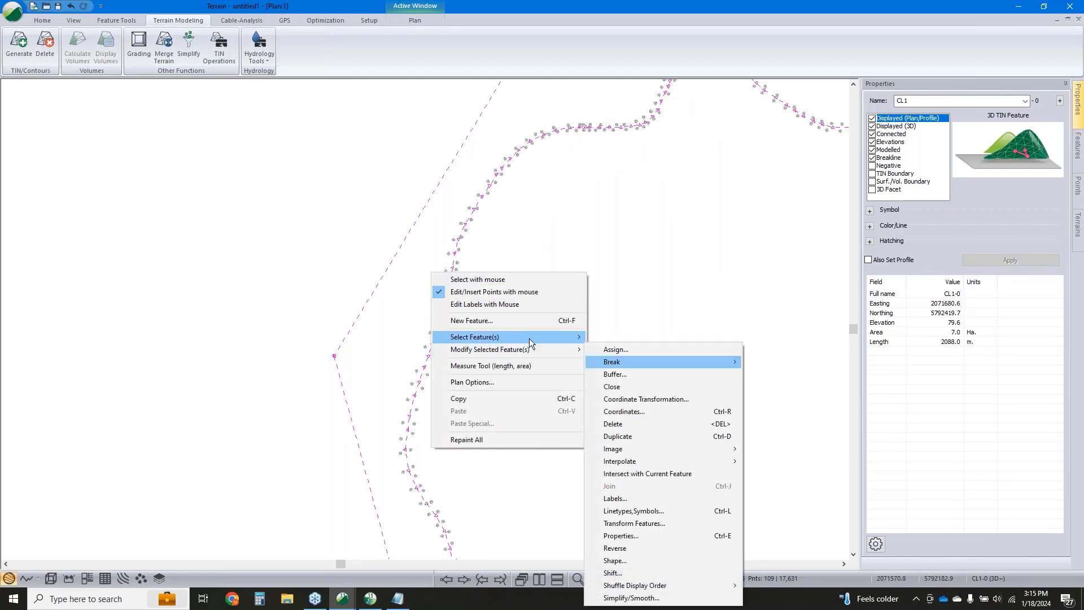
pyautogui.click(642, 390)
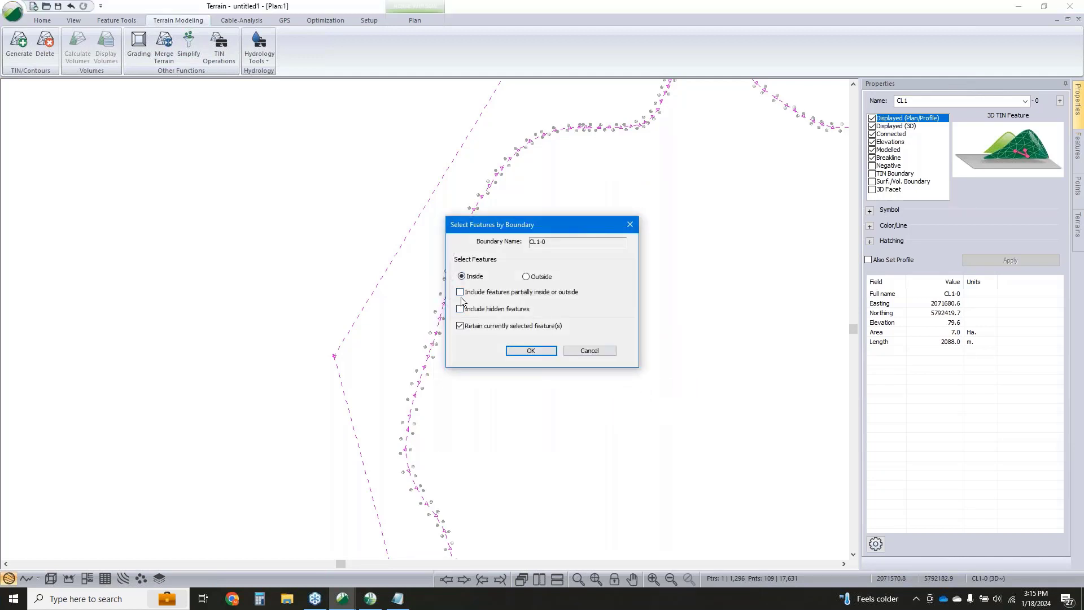
pyautogui.click(530, 350)
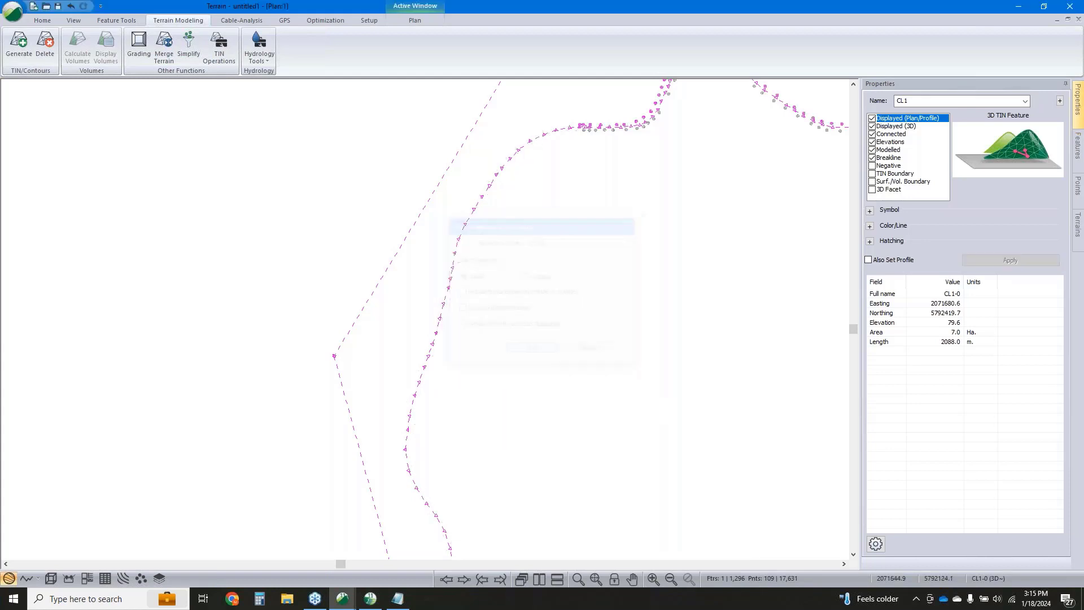
# Return to mouse selection, drop CL1 from the selection and join the R2 edge points into one feature
pyautogui.rightClick(425, 300)
pyautogui.click(458, 306)
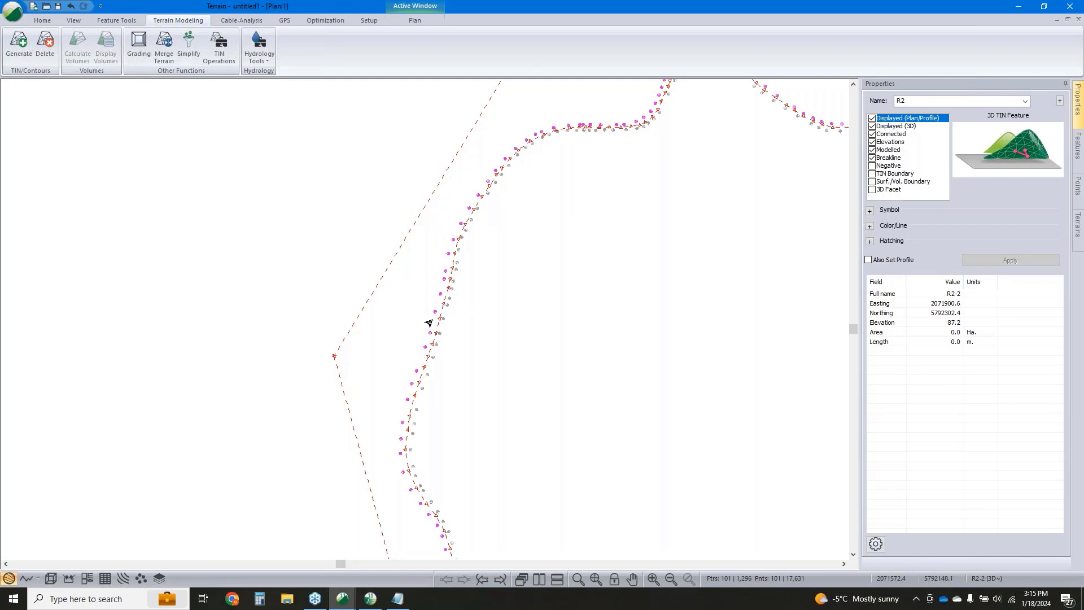
pyautogui.click(428, 322)
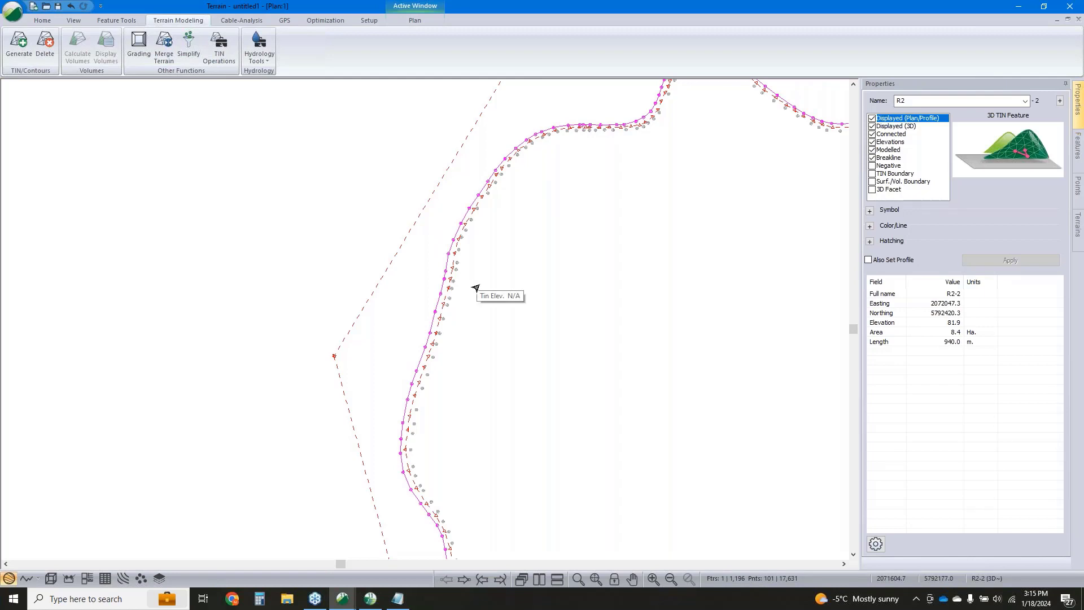
# Break the closed CL1 line at the centreline's southern and northeastern end points to detach the added boundary loop
pyautogui.scroll(-5, 464, 229)
pyautogui.click(417, 397)
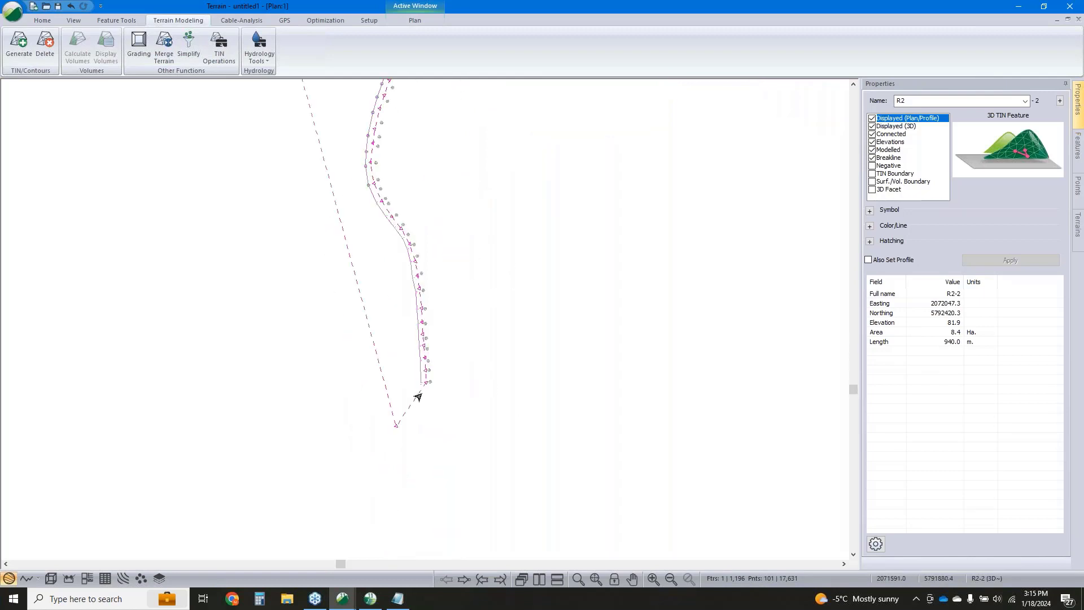
pyautogui.hotkey('ctrl', 'b')
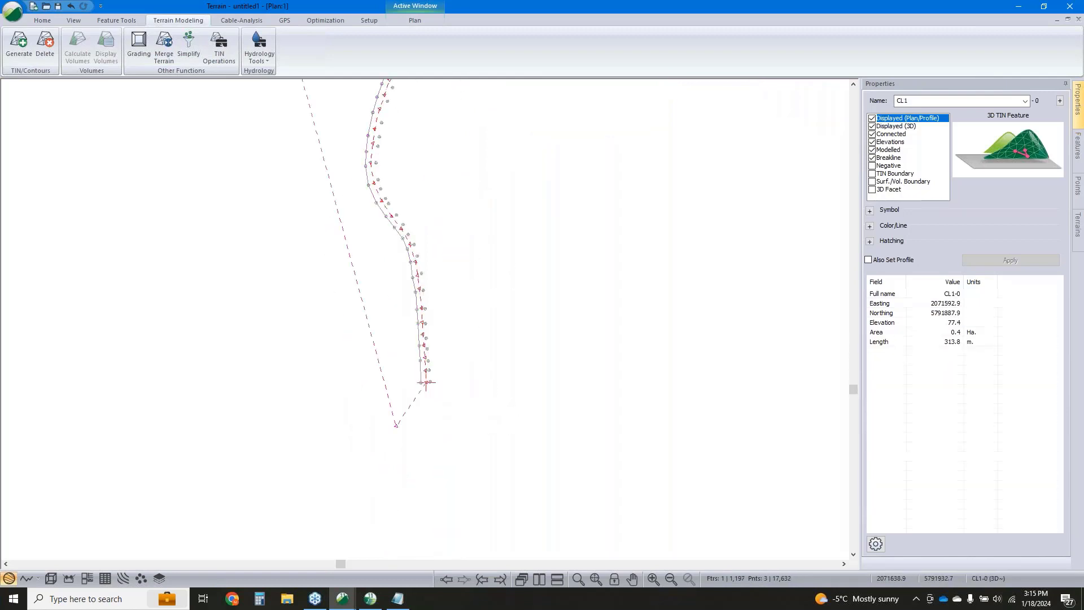
pyautogui.moveTo(433, 352); pyautogui.dragTo(423, 440, button='middle')
pyautogui.scroll(-3, 423, 440)
pyautogui.moveTo(615, 240); pyautogui.dragTo(556, 327, button='middle')
pyautogui.scroll(3, 570, 314)
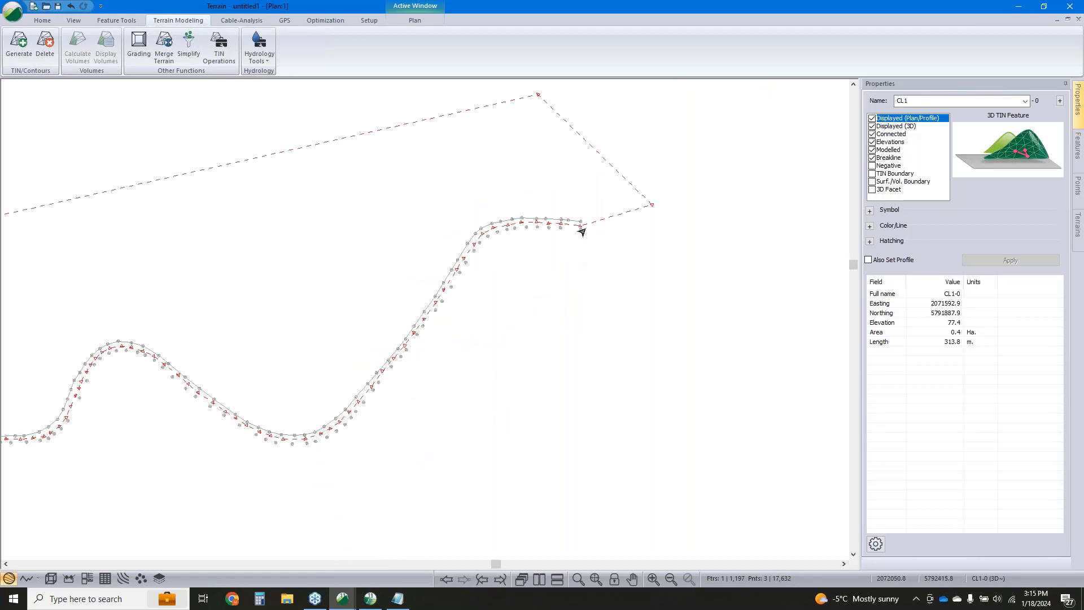
pyautogui.click(584, 227)
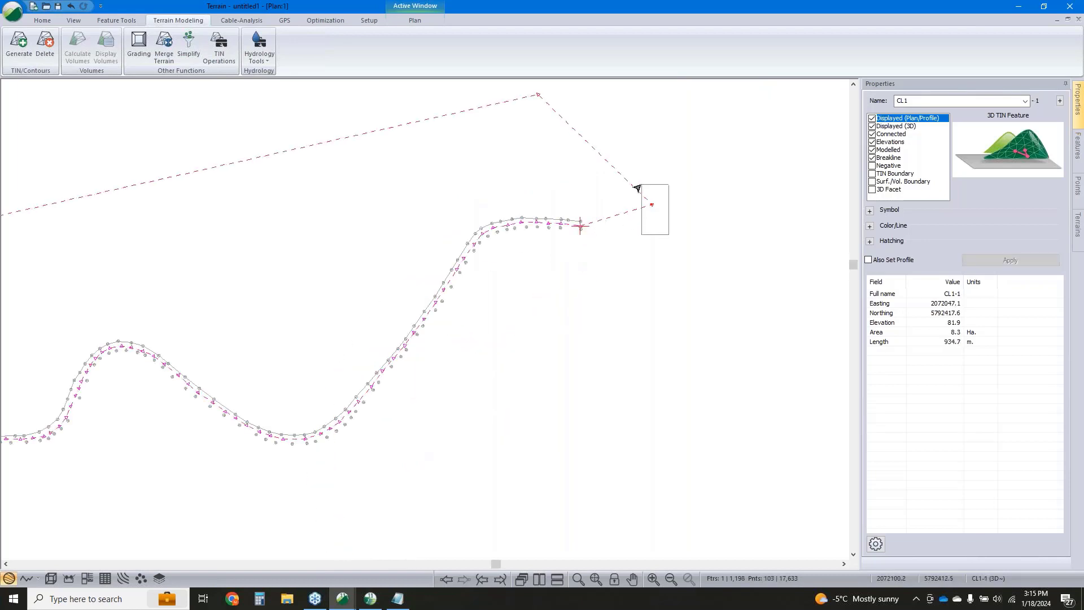
# Delete the leftover boundary loop segments beyond the centreline's northeastern and southern ends
pyautogui.press('Delete')
pyautogui.moveTo(266, 448); pyautogui.dragTo(358, 338, button='middle')
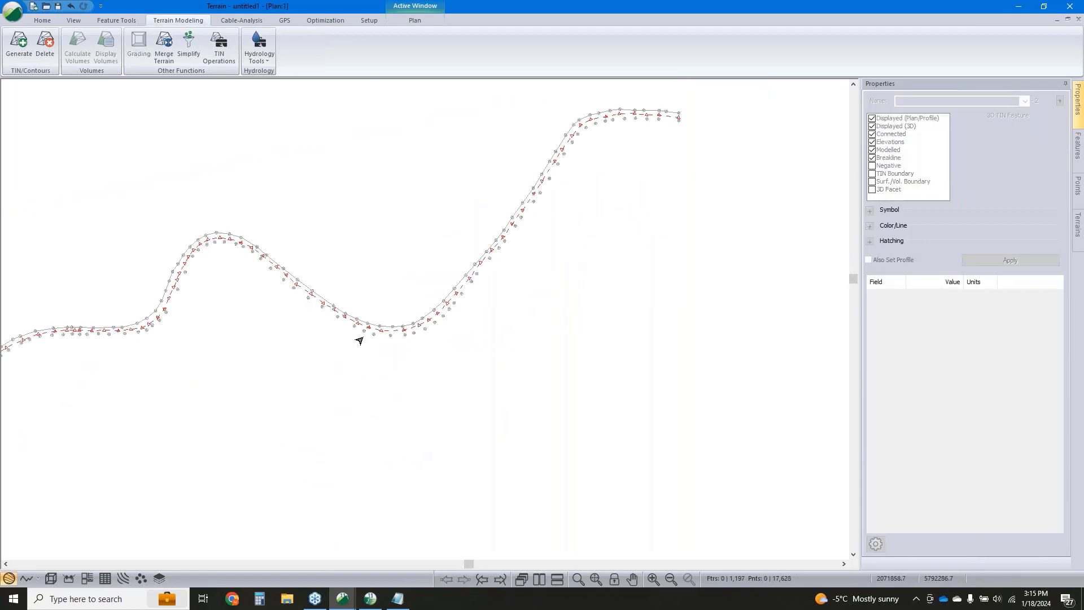
pyautogui.scroll(5, 387, 322)
pyautogui.moveTo(386, 316); pyautogui.dragTo(401, 342)
pyautogui.scroll(-5, 401, 344)
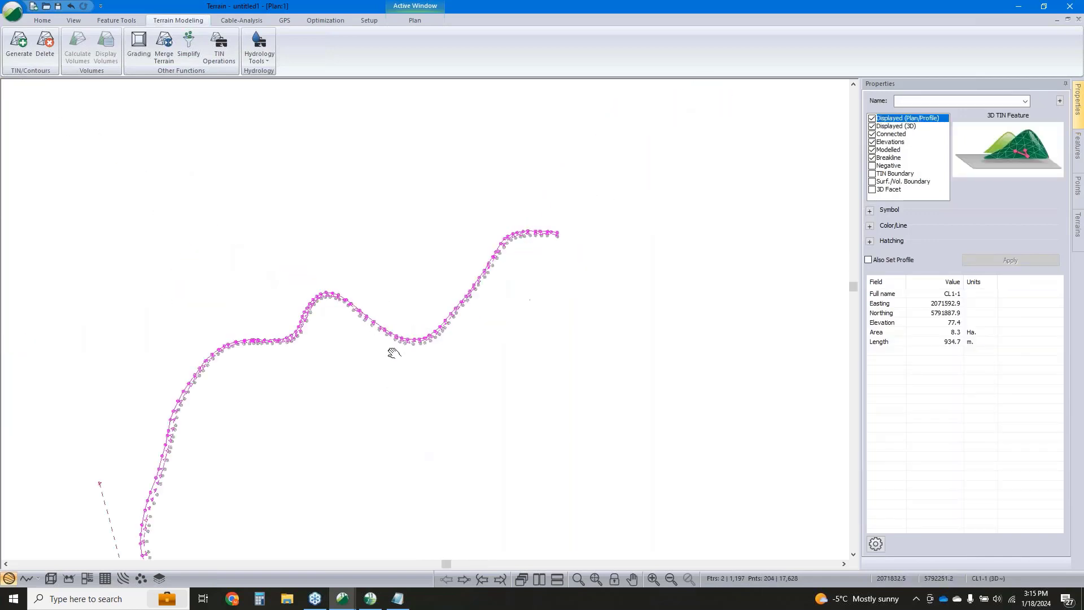
pyautogui.moveTo(395, 351); pyautogui.dragTo(418, 148, button='middle')
pyautogui.click(284, 389)
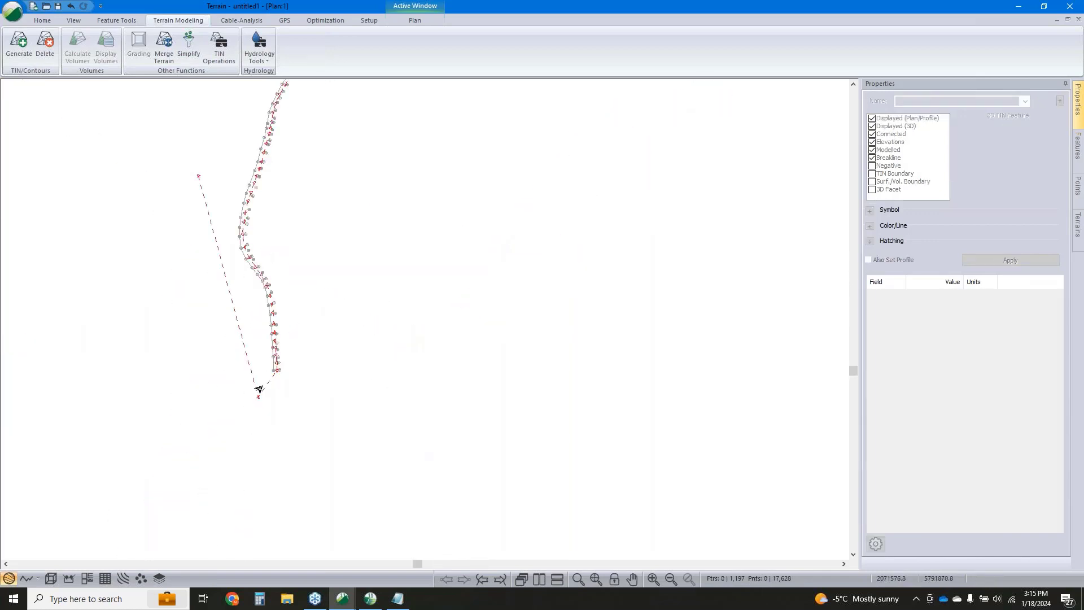
pyautogui.click(259, 394)
pyautogui.click(274, 381)
pyautogui.press('Delete')
# Select the CL1 centreline and the R2 edge together near the southern end and review the available feature modification commands
pyautogui.scroll(3, 266, 364)
pyautogui.moveTo(295, 373); pyautogui.dragTo(379, 390)
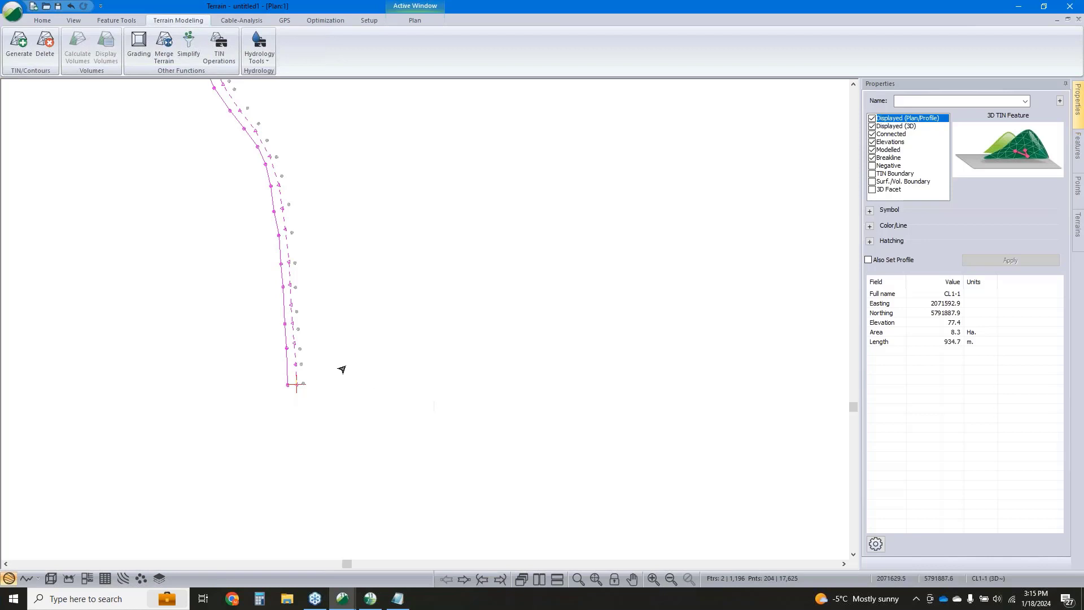
pyautogui.moveTo(387, 412); pyautogui.dragTo(432, 475, button='middle')
pyautogui.rightClick(475, 234)
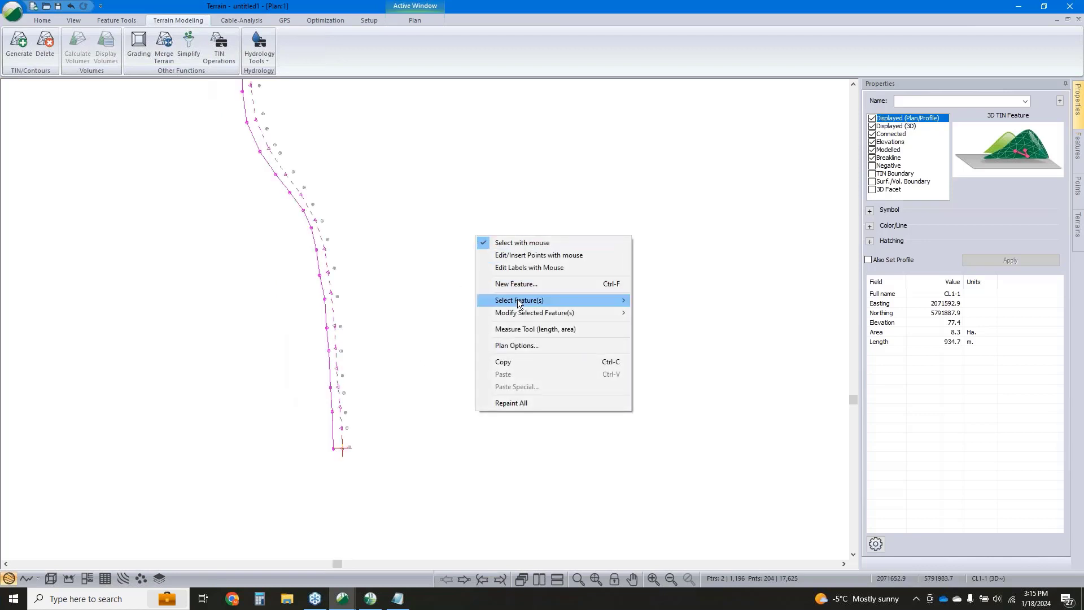
pyautogui.moveTo(524, 314)
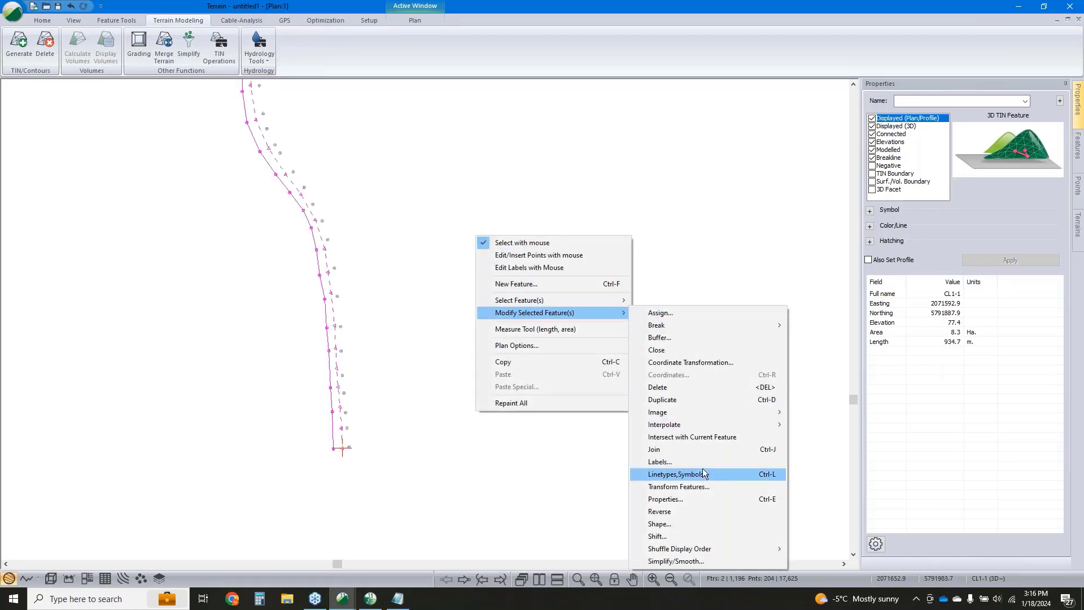
pyautogui.click(564, 479)
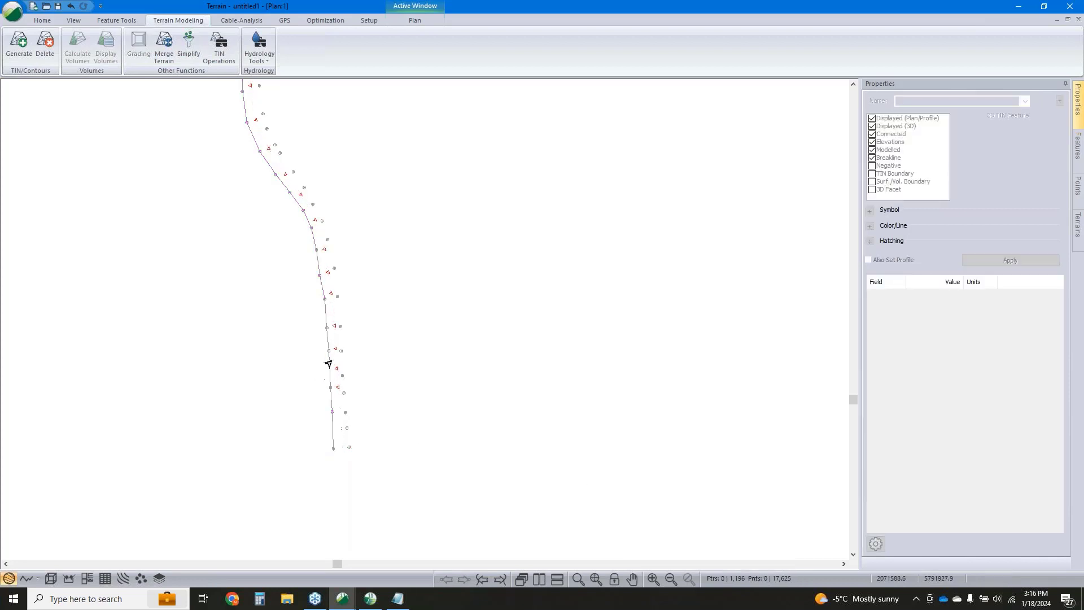
# Try moving an R2 vertex near the southern end westward in point editing mode, and undo the move
pyautogui.click(328, 364)
pyautogui.rightClick(331, 344)
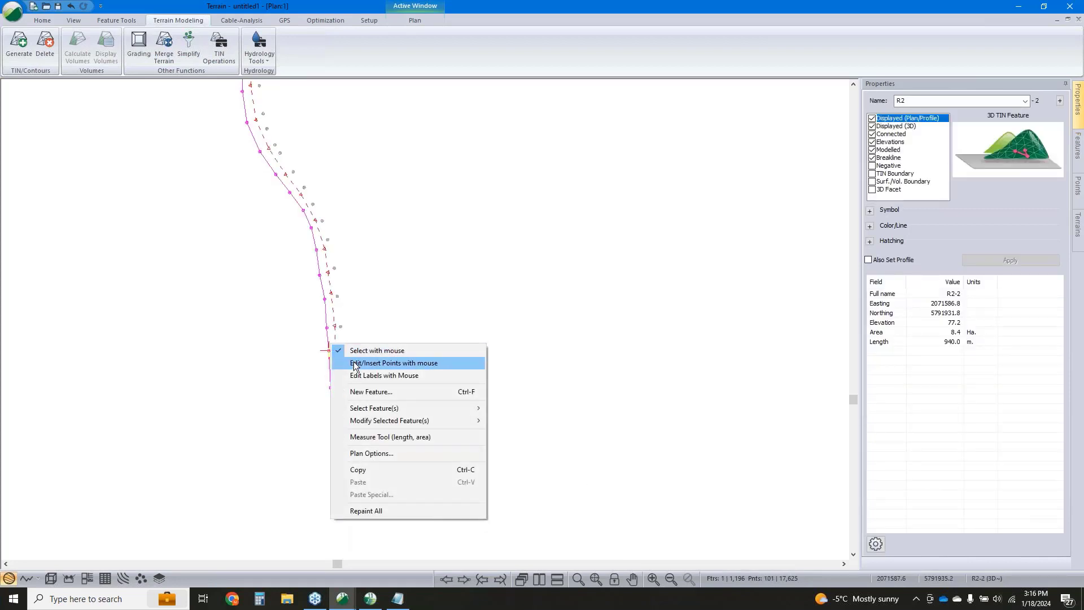
pyautogui.click(355, 364)
pyautogui.moveTo(328, 350); pyautogui.dragTo(316, 356)
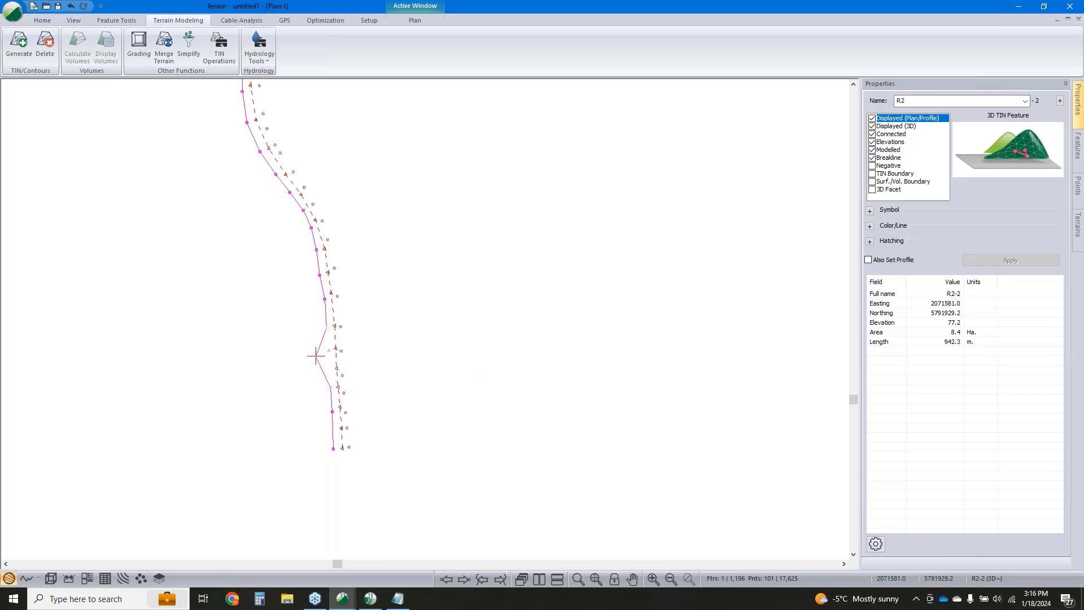
pyautogui.hotkey('ctrl', 'z')
# Review the R2 feature's point coordinate list and its Shift settings, cancelling both without changes
pyautogui.click(112, 23)
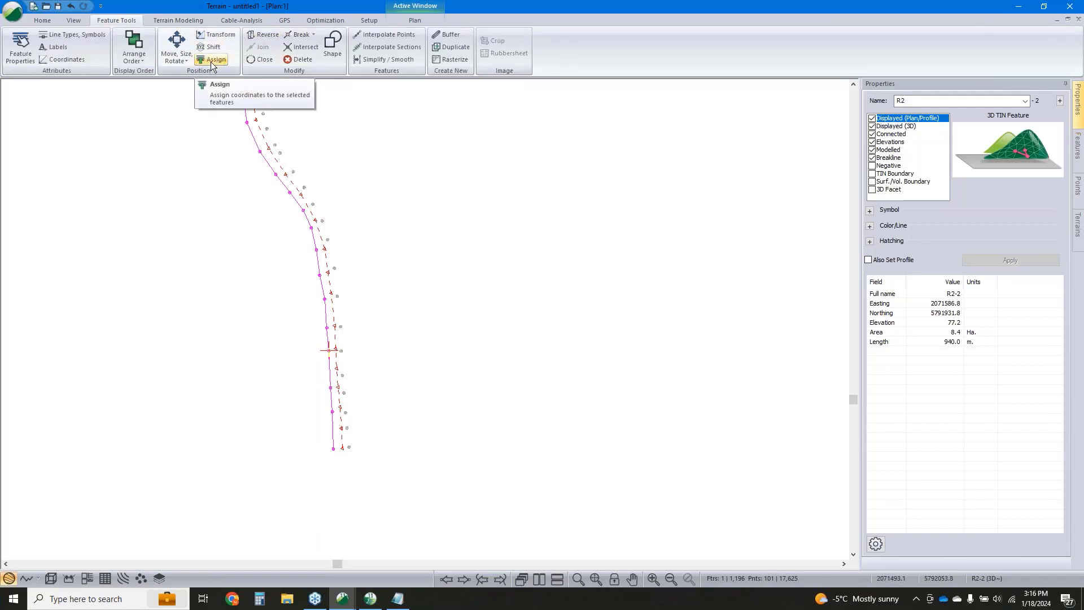
pyautogui.click(59, 60)
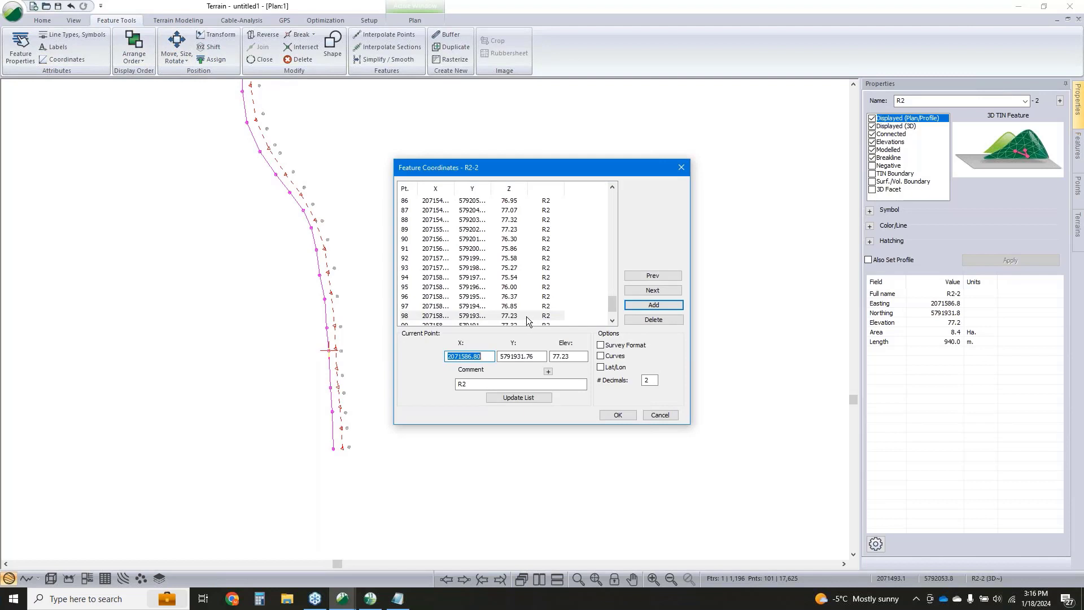
pyautogui.click(660, 415)
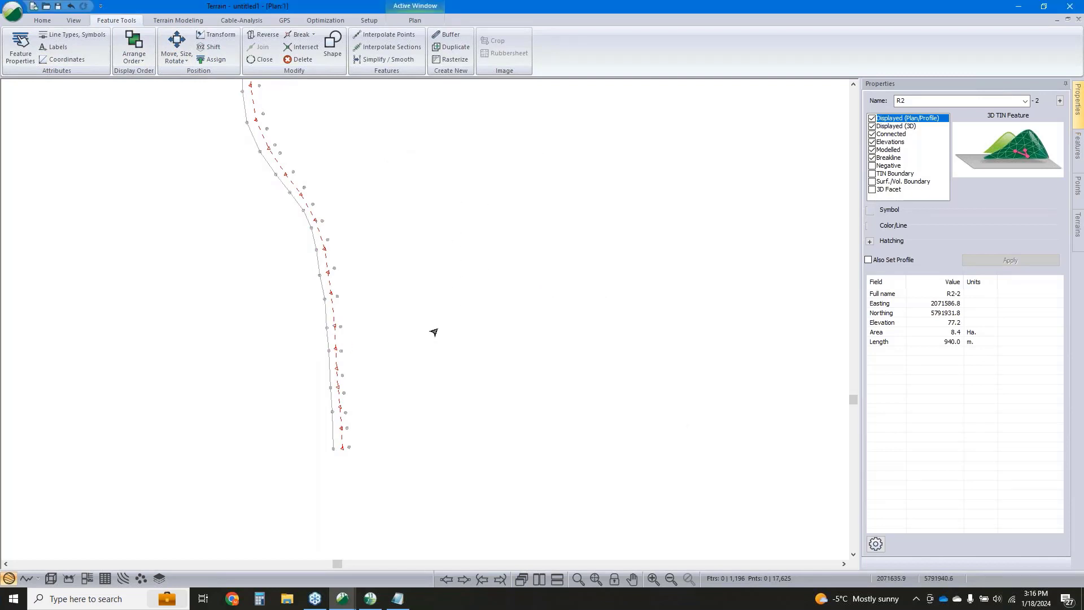
pyautogui.click(349, 376)
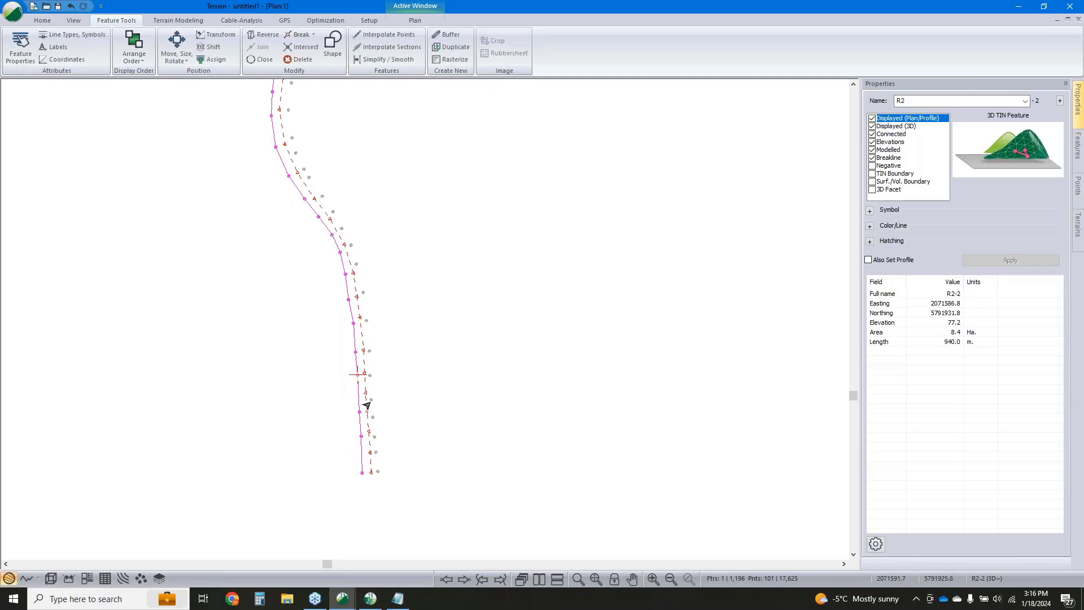
pyautogui.click(217, 50)
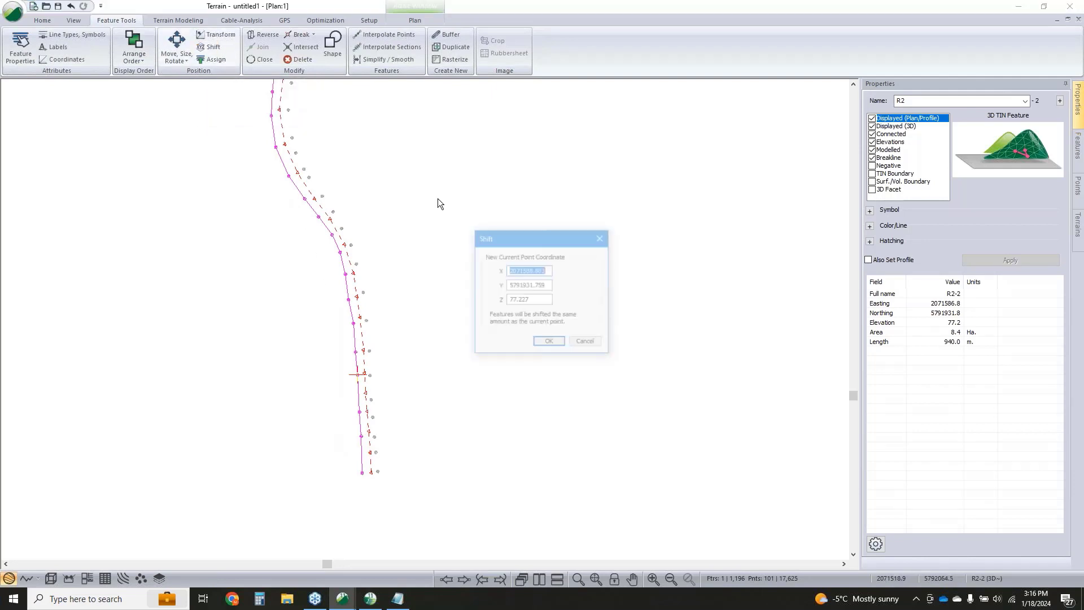
pyautogui.click(586, 343)
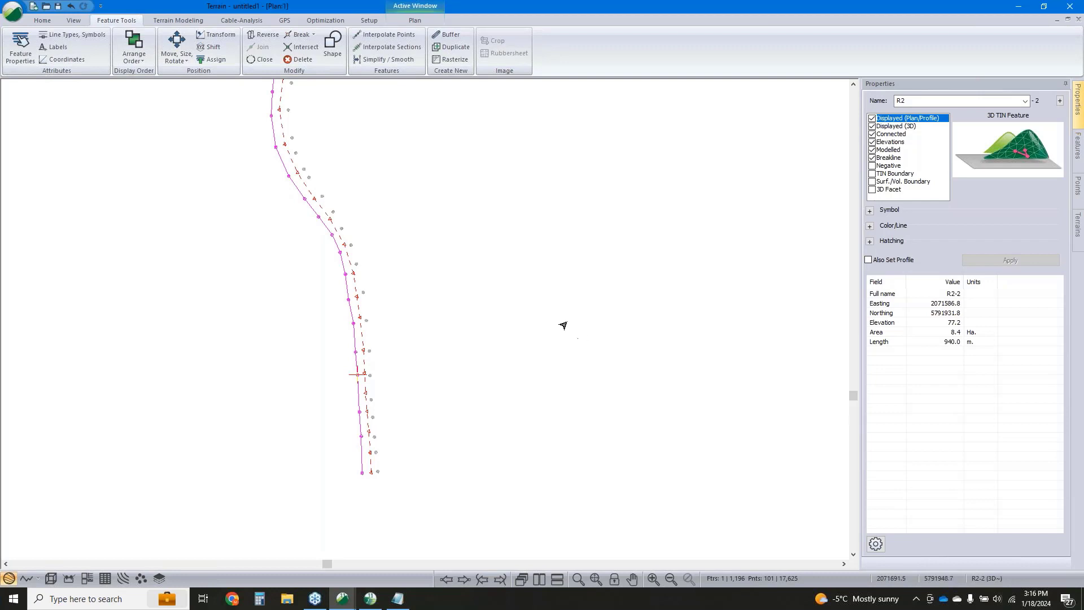
# Switch to the Topo Done.terx project, maximize its 3D view and orbit the terrain surface to examine the road breaklines
pyautogui.click(342, 599)
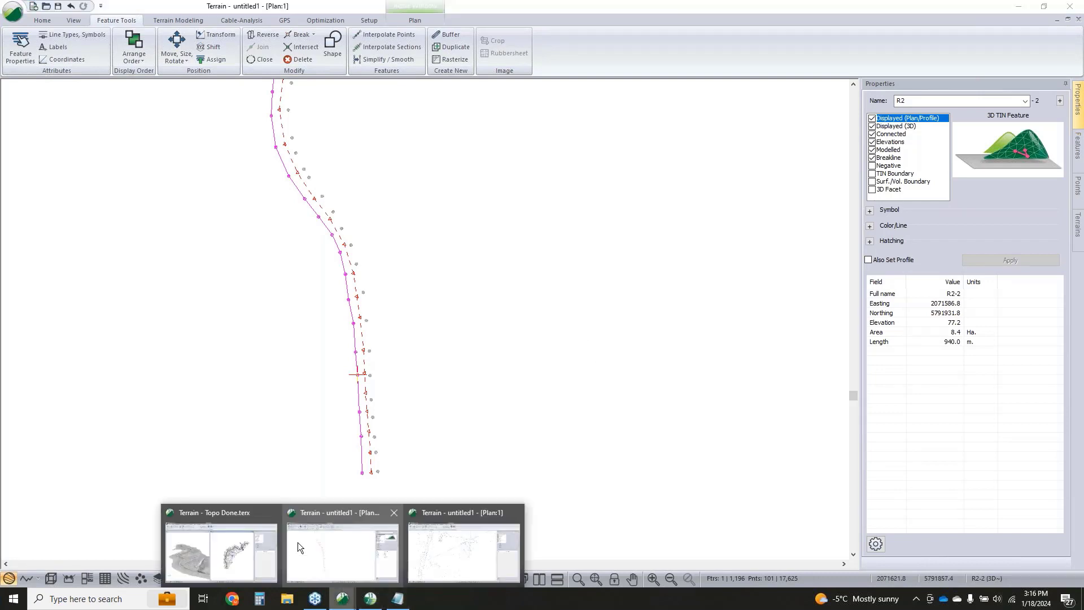
pyautogui.click(229, 515)
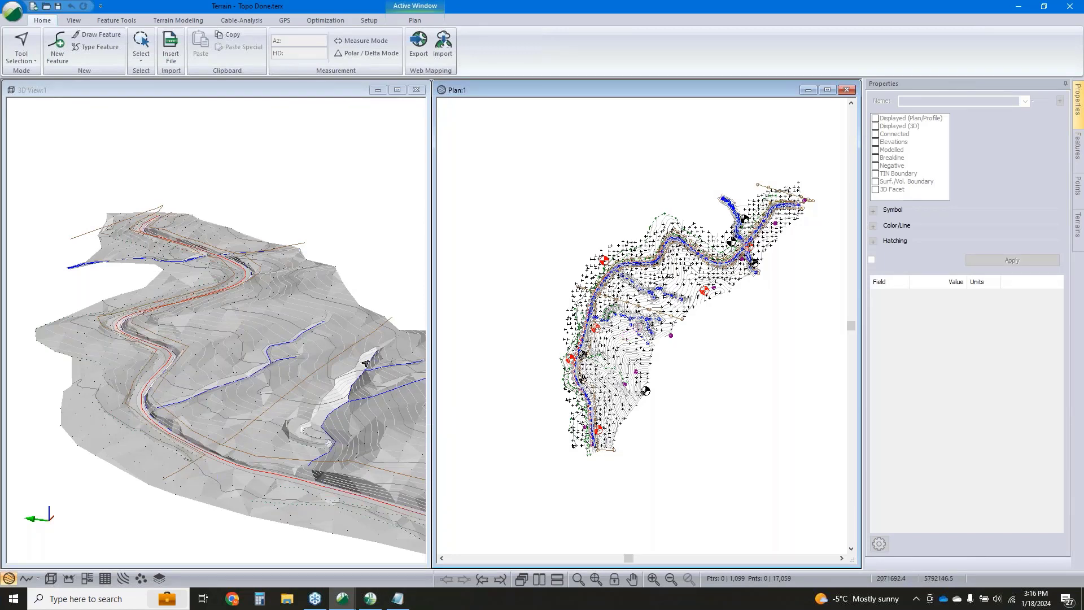
pyautogui.click(400, 90)
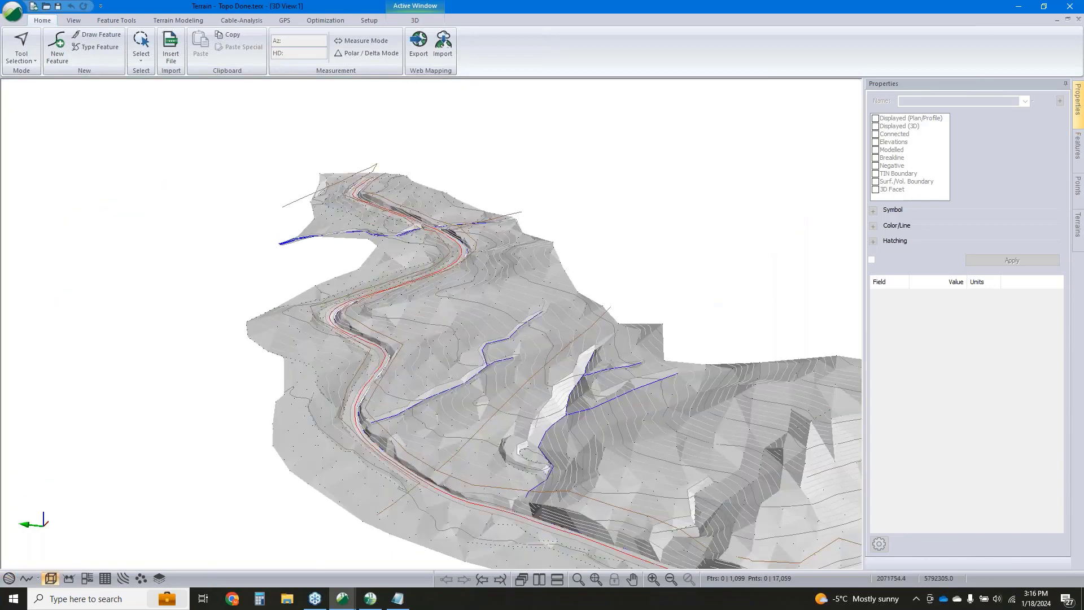
pyautogui.moveTo(630, 517); pyautogui.dragTo(569, 372, button='middle')
pyautogui.moveTo(550, 384); pyautogui.dragTo(468, 372)
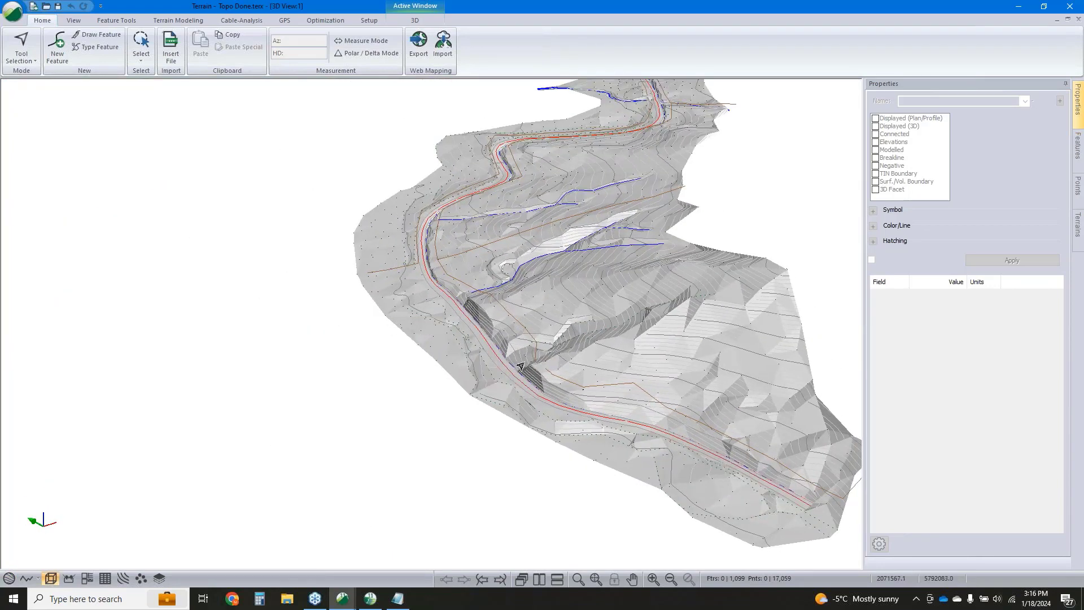
# Select the TOB2 breakline along the top of the steep dark bank beside the road bend
pyautogui.scroll(5, 532, 367)
pyautogui.scroll(3, 573, 367)
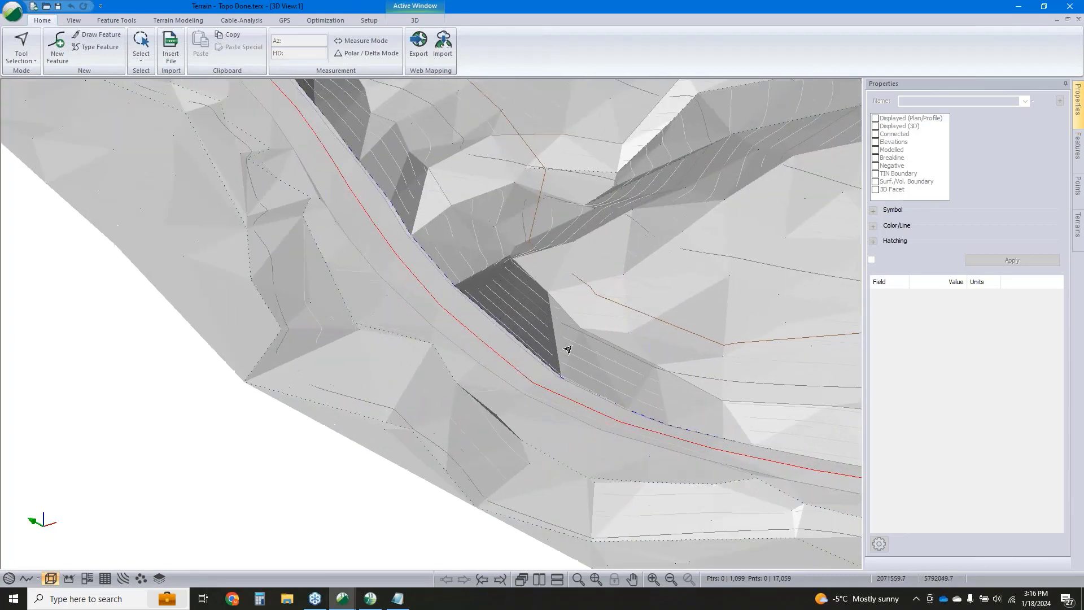
pyautogui.click(552, 452)
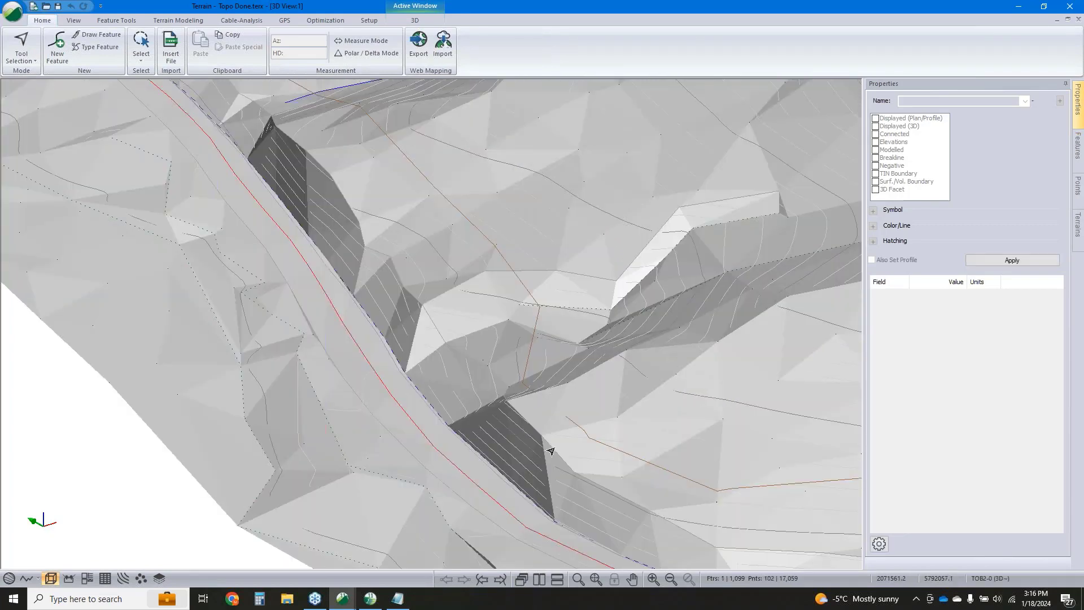
pyautogui.moveTo(537, 469); pyautogui.dragTo(436, 358, button='middle')
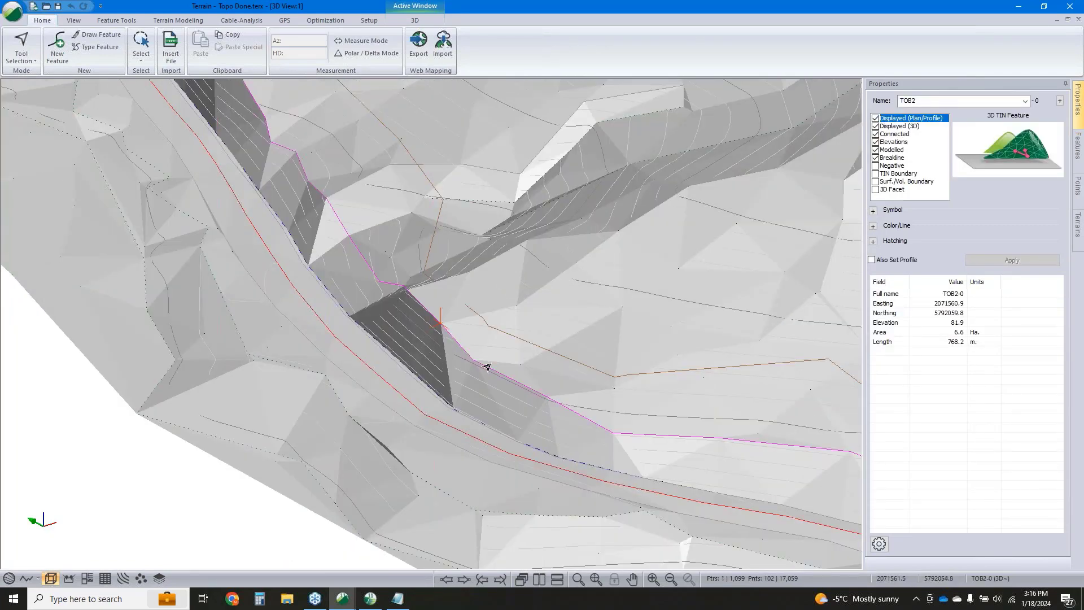
# Review the list of import formats in the Topo Done module setup, and cancel without changes
pyautogui.click(369, 20)
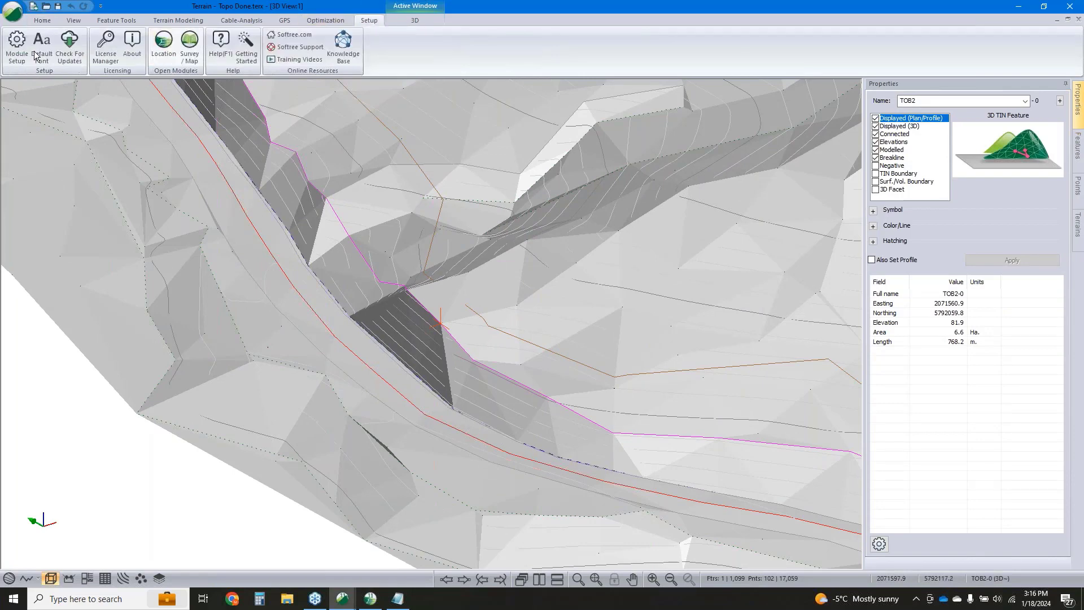
pyautogui.click(9, 51)
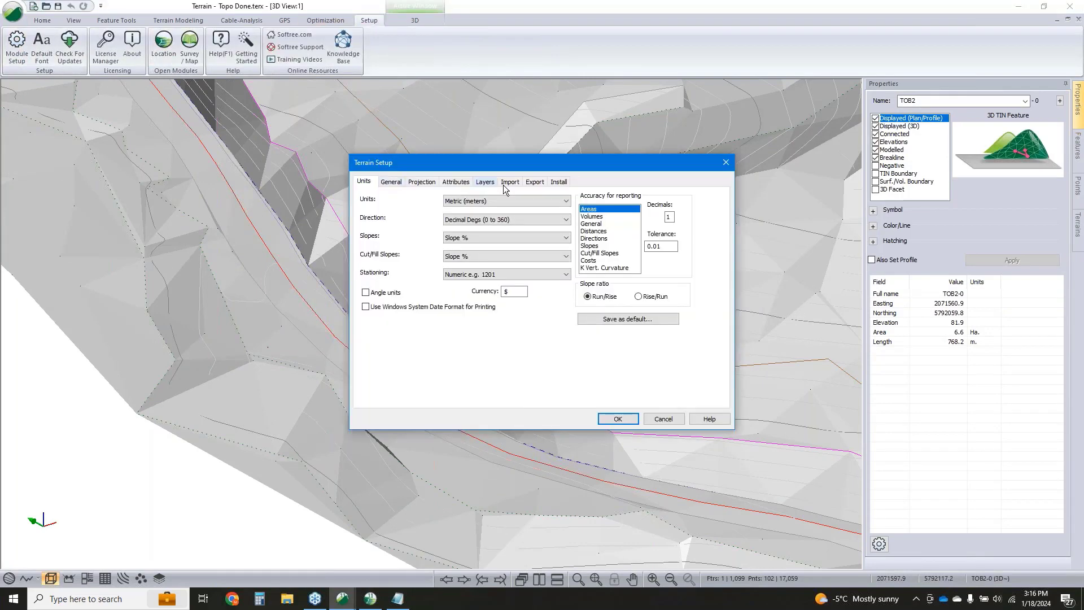
pyautogui.click(511, 183)
pyautogui.scroll(-5, 431, 240)
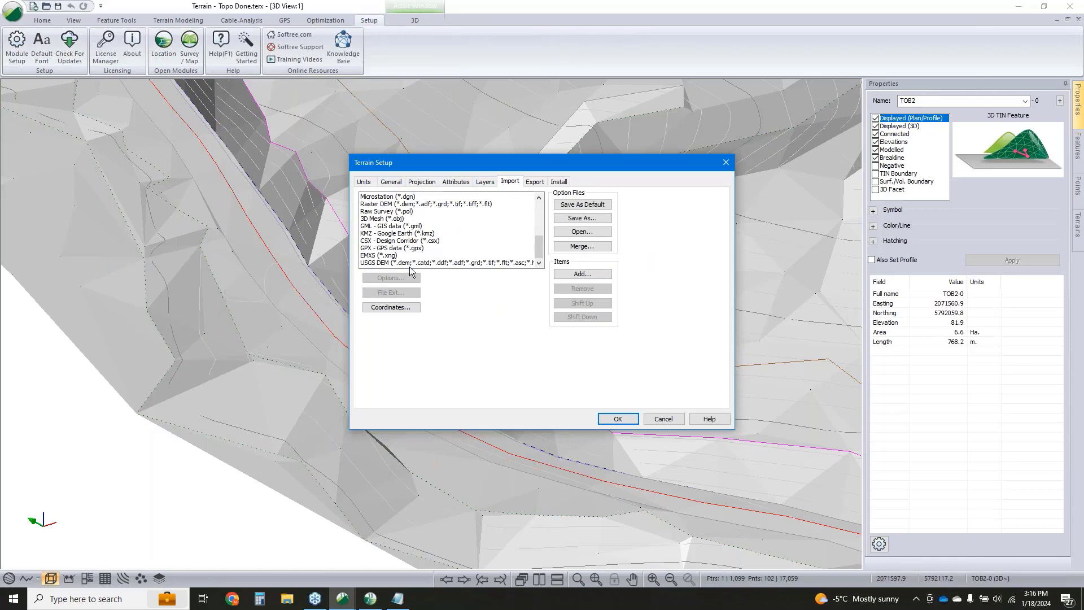
pyautogui.scroll(5, 413, 257)
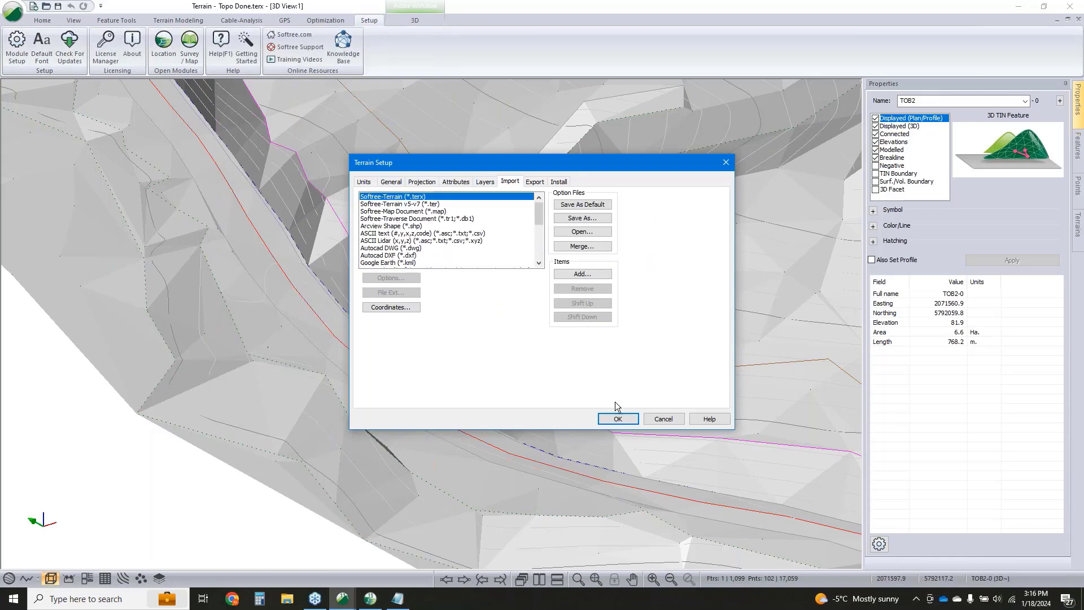
pyautogui.click(662, 419)
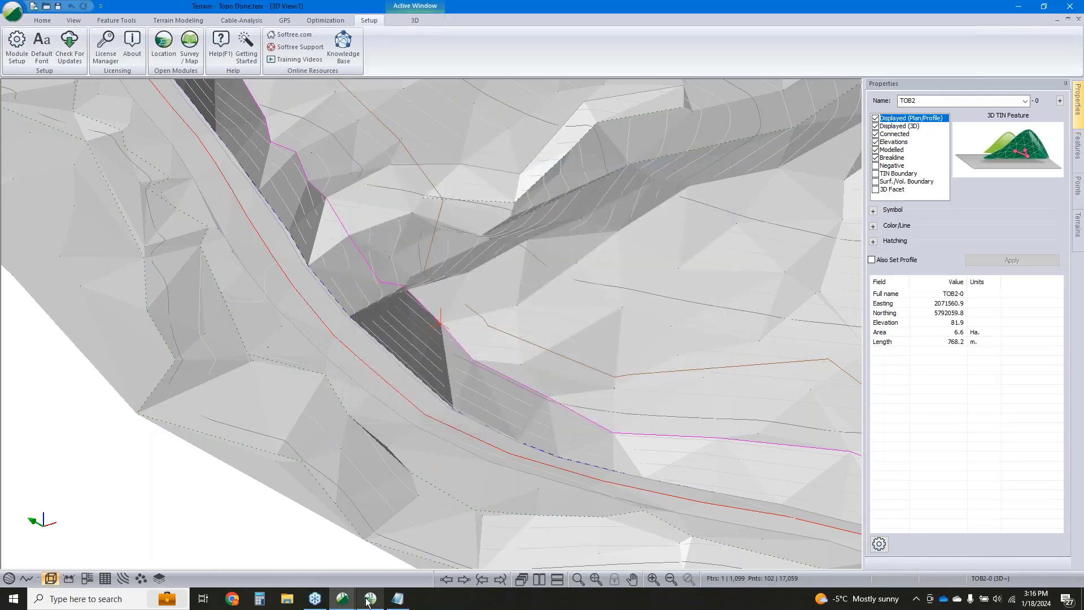
# Switch to the untitled1 Terrain project and open the import options for the ASCII text (#,y,x,z,code) format
pyautogui.click(370, 599)
pyautogui.moveTo(342, 598)
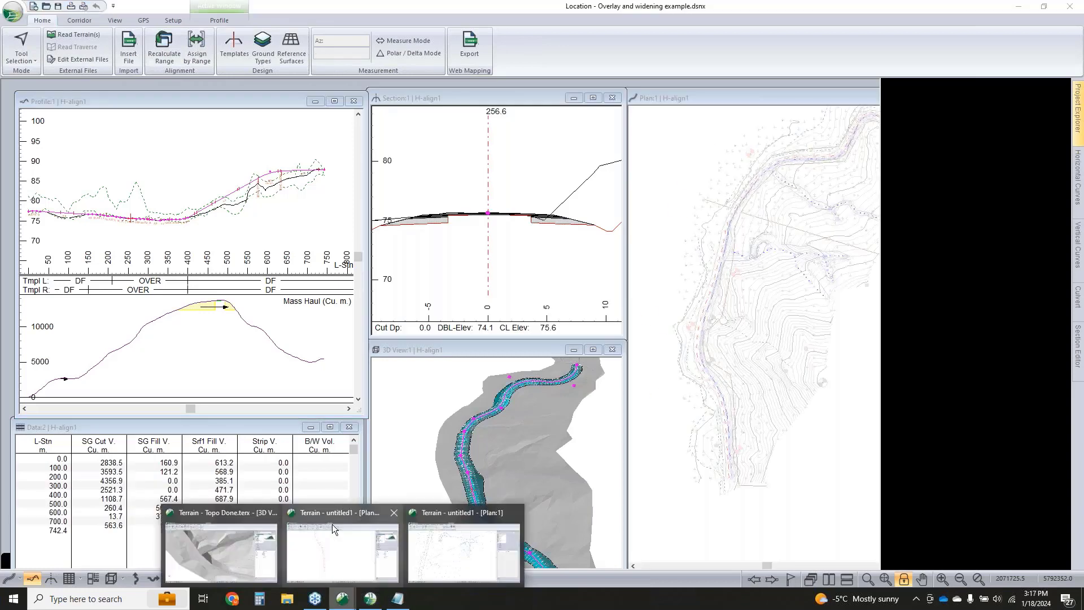
pyautogui.click(332, 524)
pyautogui.click(369, 20)
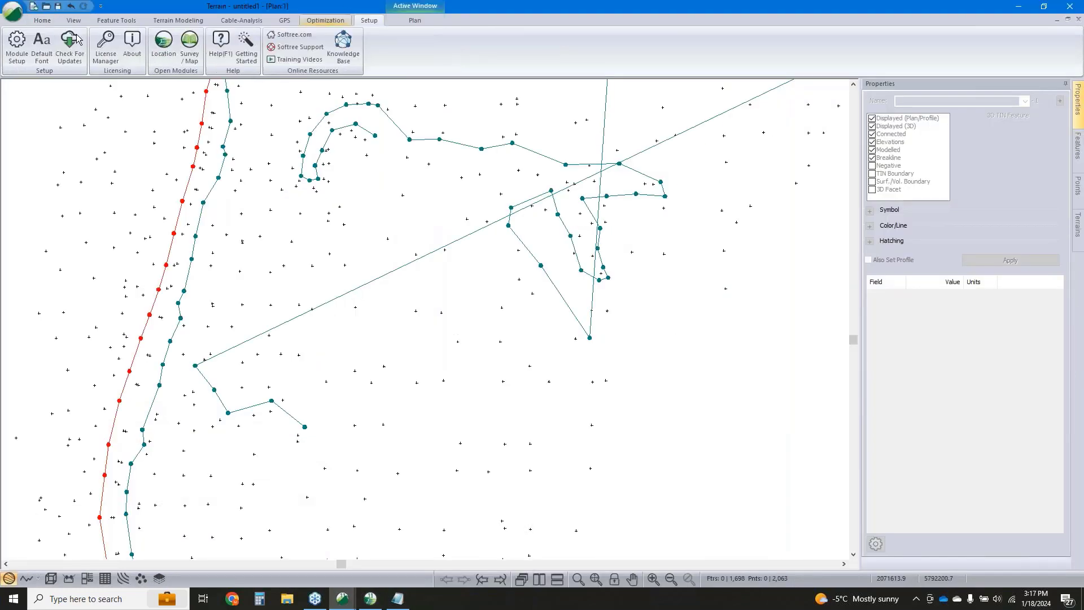
pyautogui.click(10, 45)
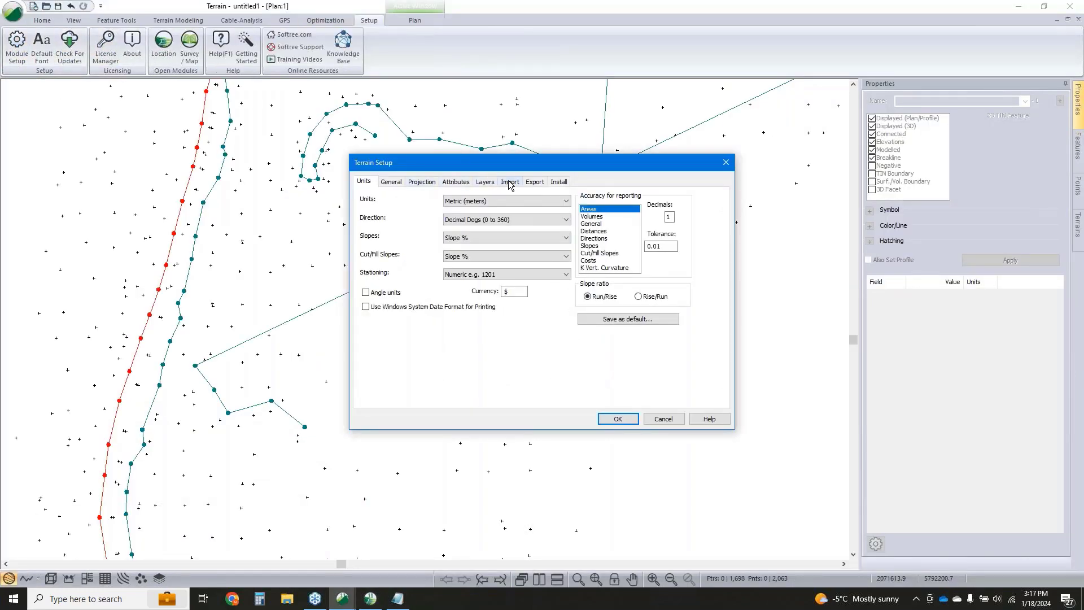
pyautogui.click(510, 181)
pyautogui.scroll(-5, 397, 260)
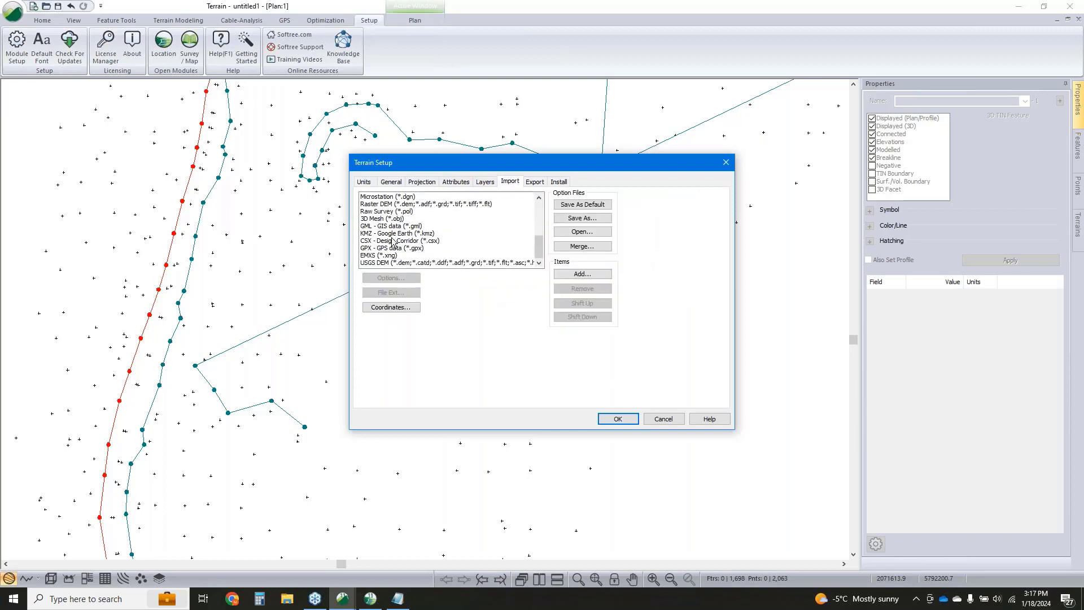
pyautogui.scroll(5, 394, 242)
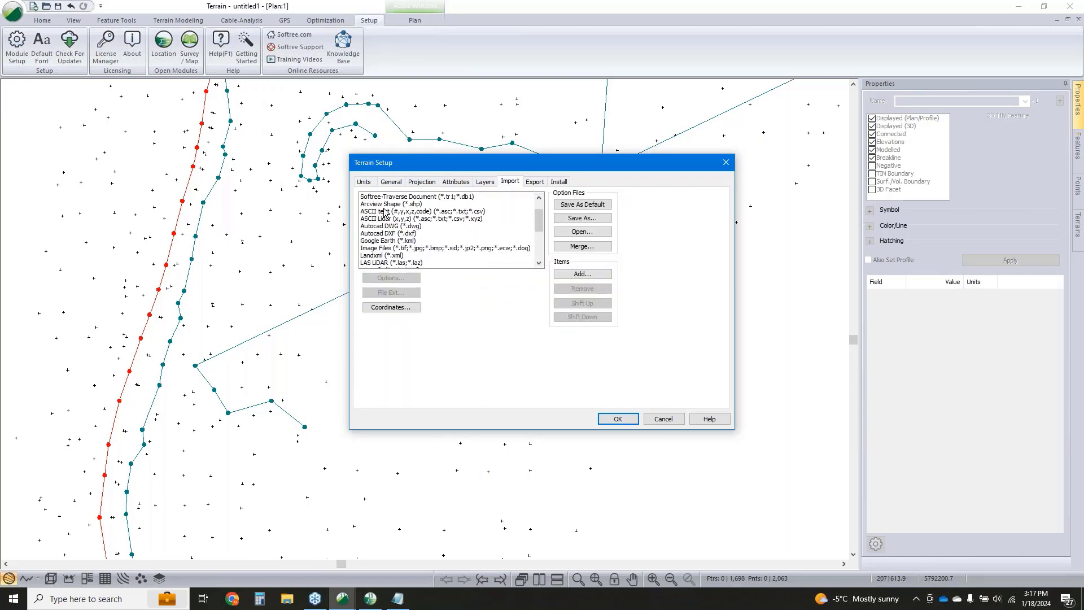
pyautogui.click(383, 212)
pyautogui.click(391, 278)
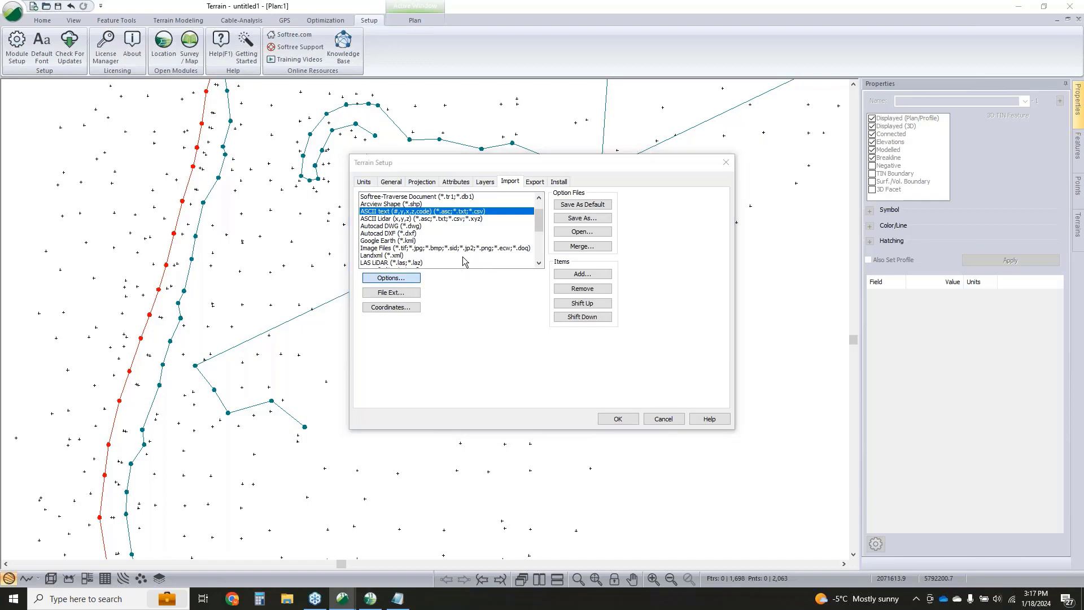
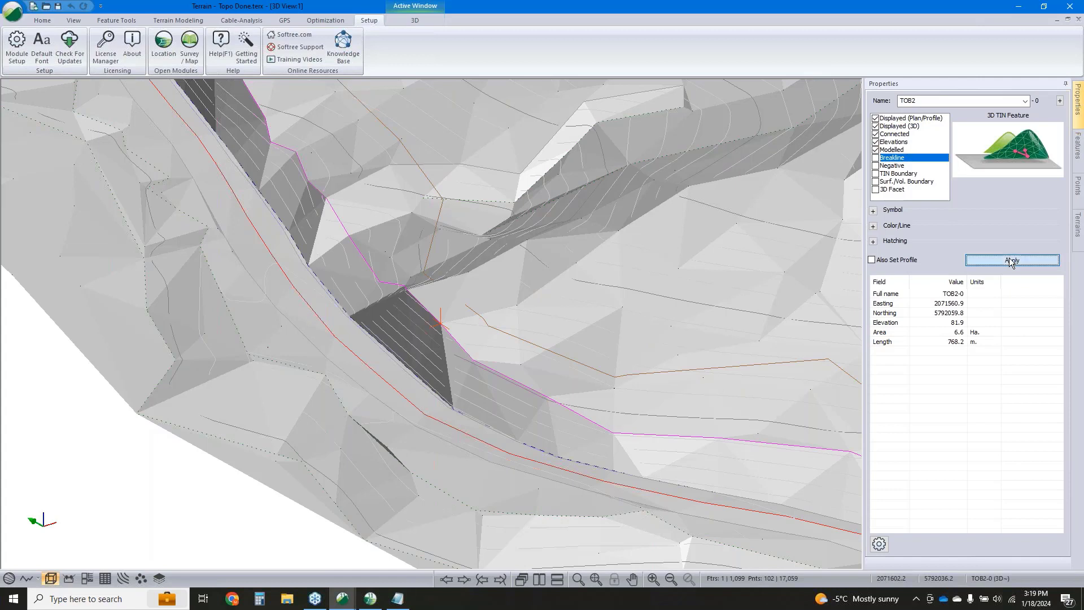
# Apply TOB2 with its Breakline property turned off, regenerate the TIN and contours, and inspect the bank surface
pyautogui.click(1012, 260)
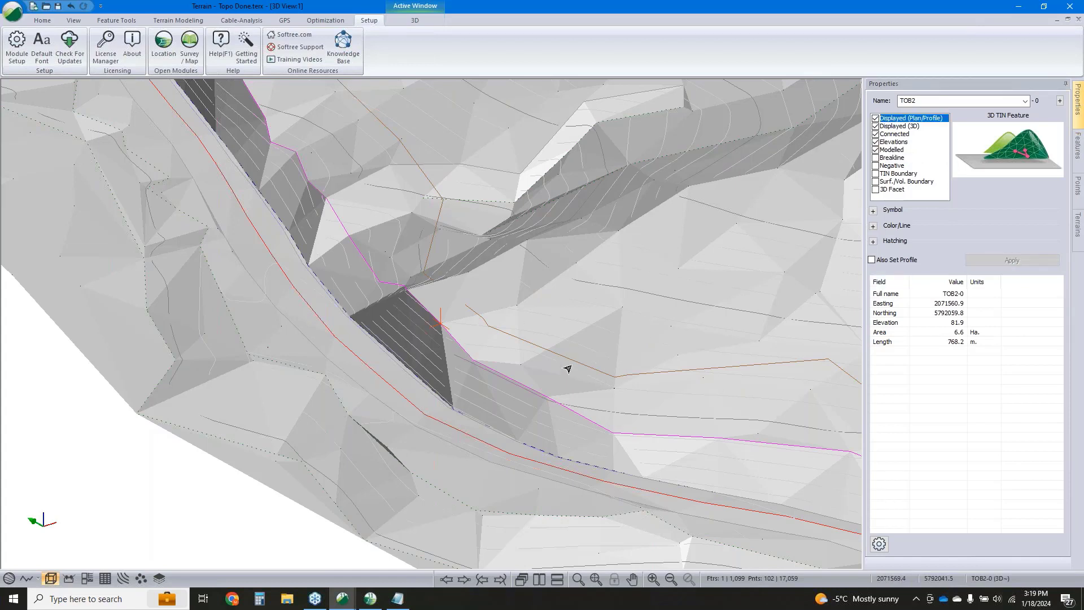
pyautogui.click(178, 20)
pyautogui.click(31, 45)
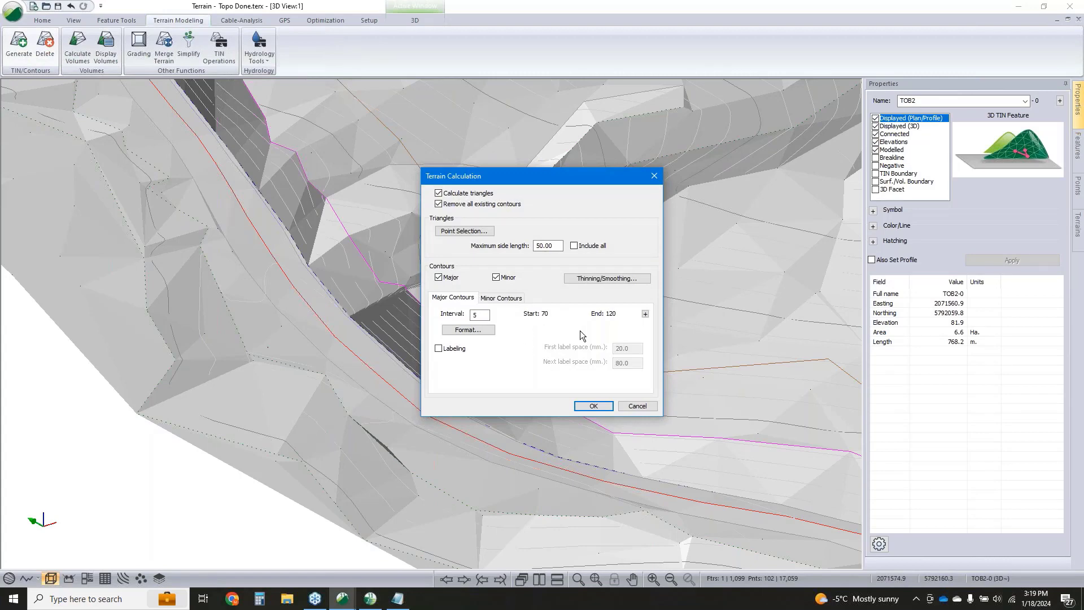
pyautogui.click(590, 406)
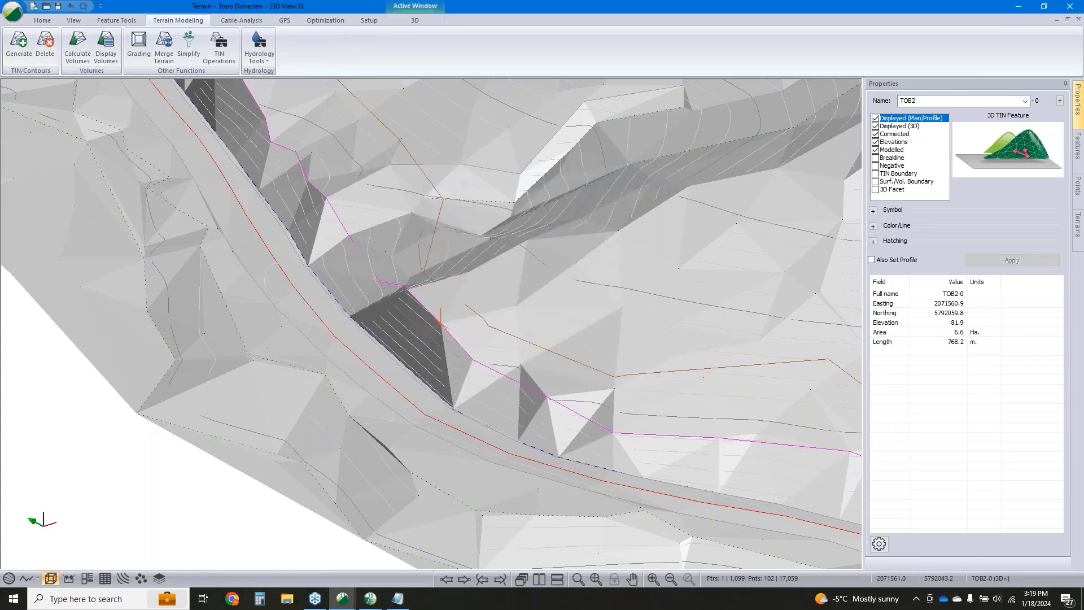
pyautogui.moveTo(612, 376)
pyautogui.mouseDown()
pyautogui.moveTo(644, 348)
pyautogui.moveTo(608, 391)
pyautogui.moveTo(553, 425)
pyautogui.moveTo(459, 431)
pyautogui.moveTo(431, 411)
pyautogui.mouseUp()
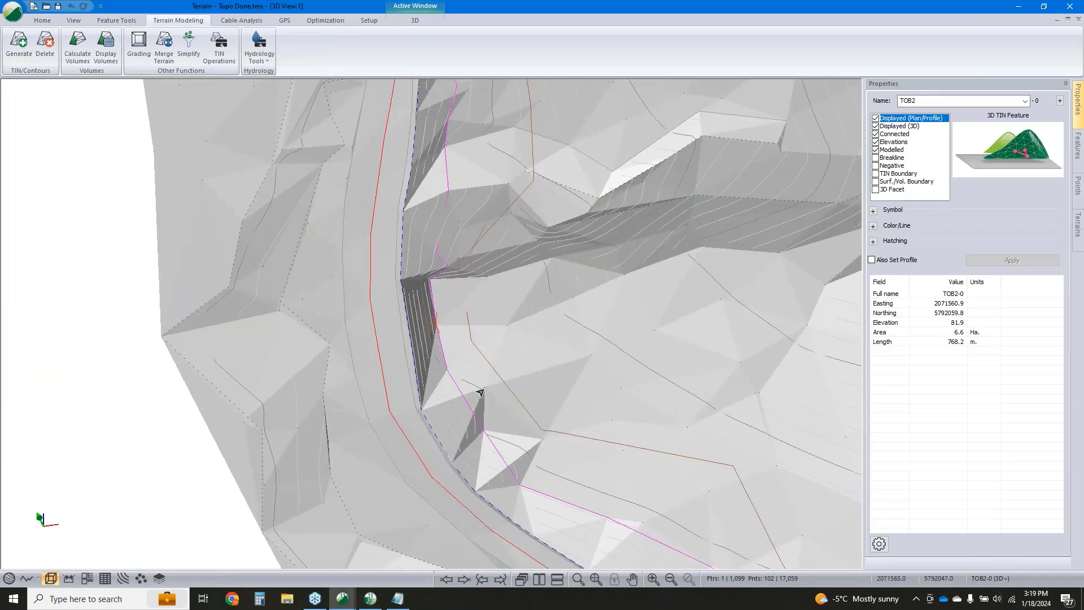
# Turn the Breakline property of TOB2 back on, regenerate the TIN and contours, and reopen the 3D view
pyautogui.click(876, 158)
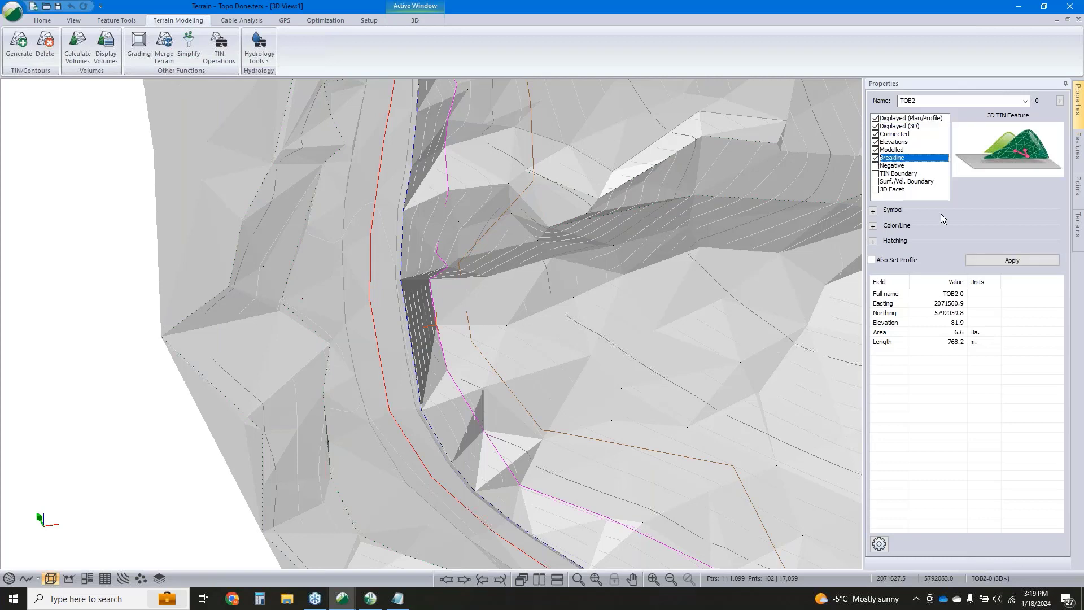
pyautogui.click(1011, 260)
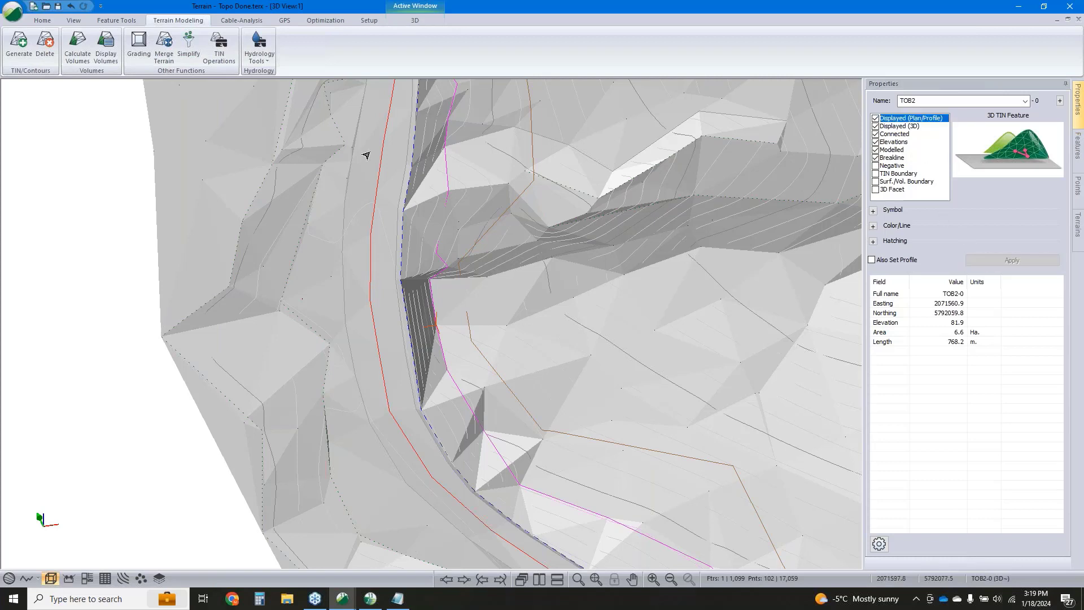
pyautogui.click(15, 48)
pyautogui.click(592, 409)
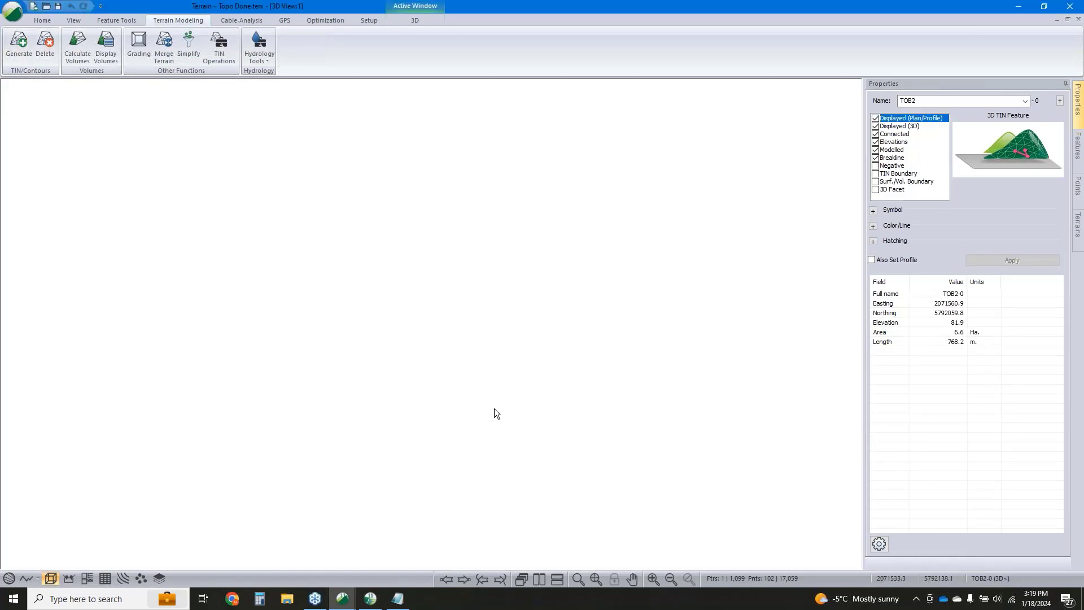
pyautogui.click(1078, 20)
pyautogui.click(50, 578)
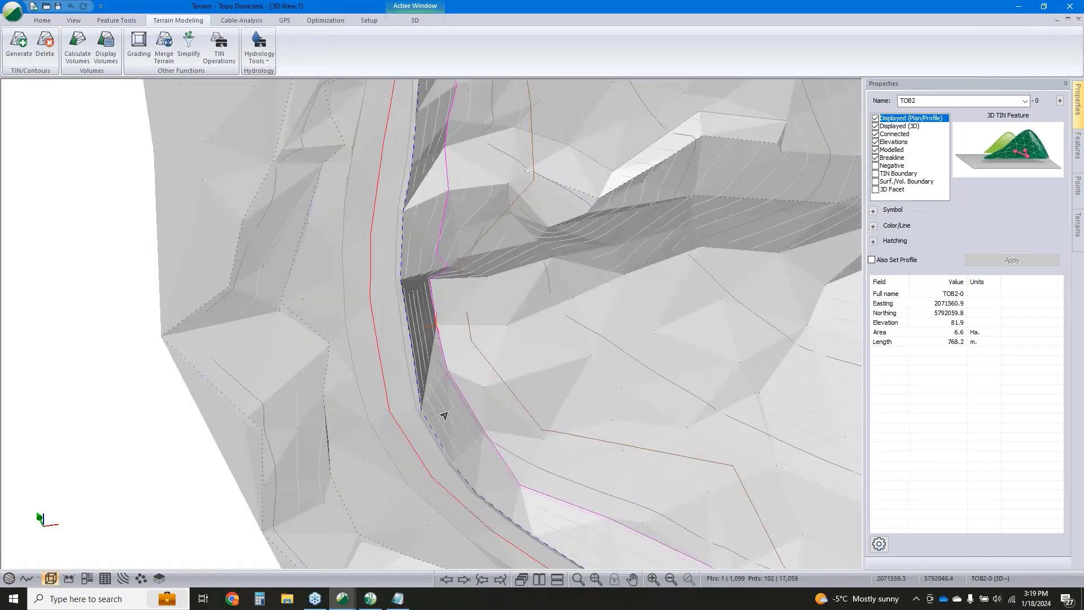
# Examine the steep bank triangles from several angles and select the D1 line running along the foot of the bank
pyautogui.moveTo(445, 415); pyautogui.dragTo(504, 376, button='middle')
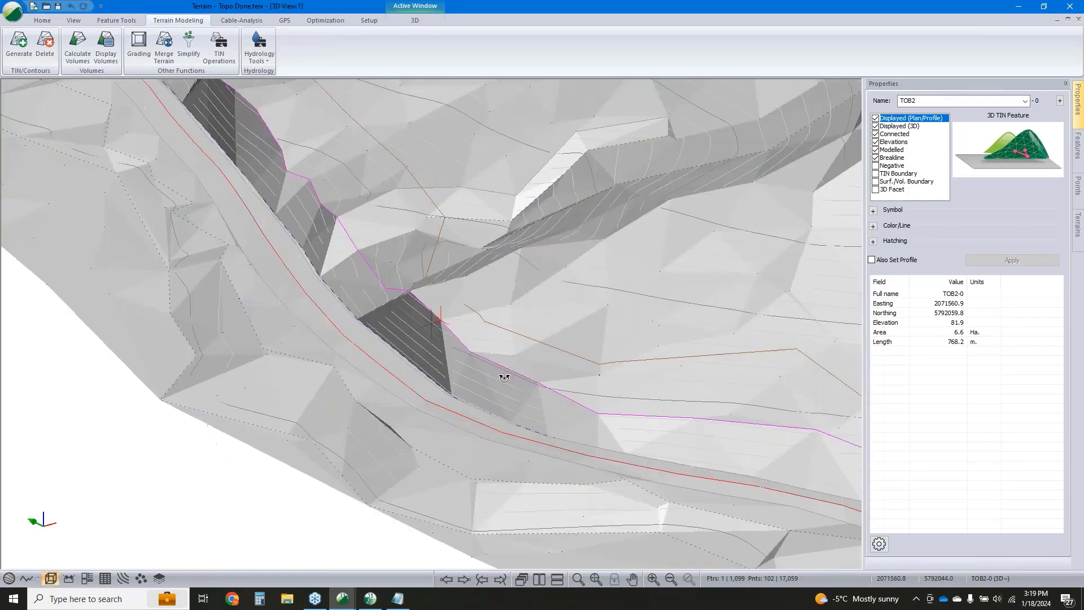
pyautogui.moveTo(498, 370)
pyautogui.moveTo(493, 347); pyautogui.dragTo(415, 337, button='middle')
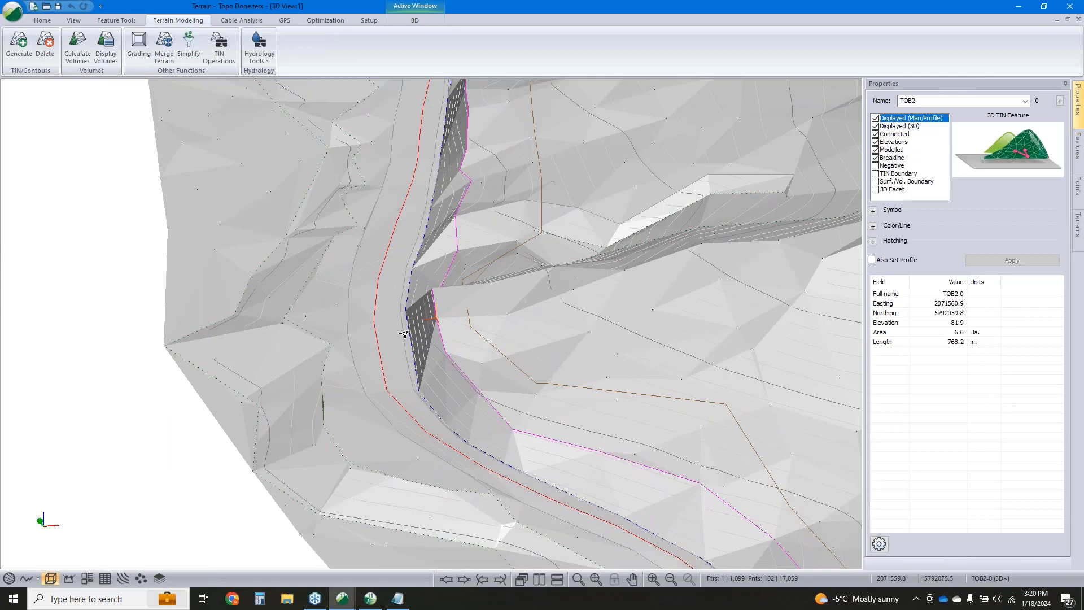
pyautogui.rightClick(403, 346)
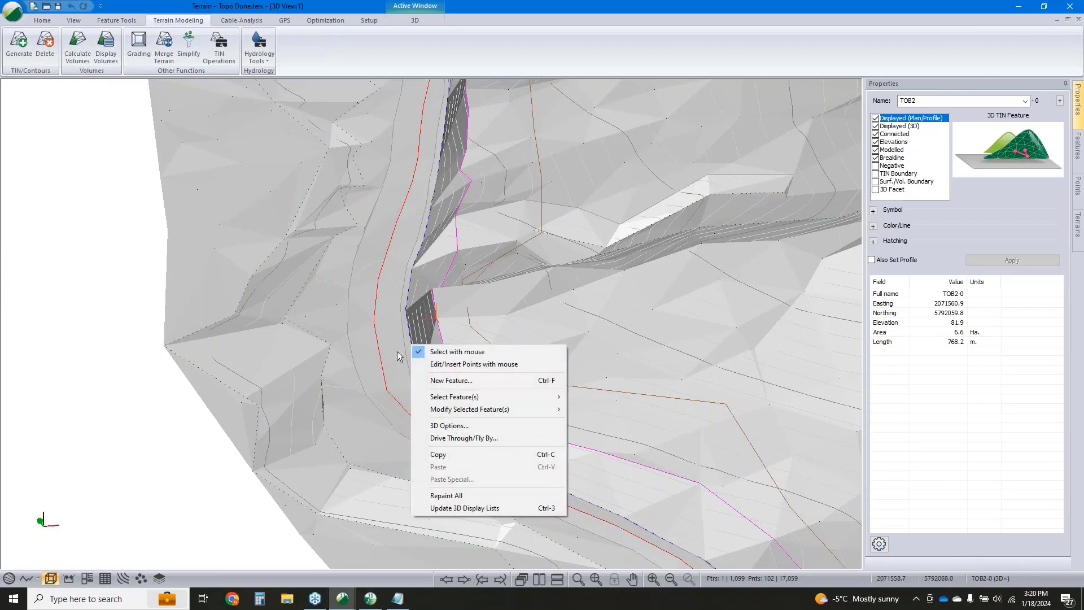
pyautogui.click(394, 354)
pyautogui.click(398, 355)
pyautogui.scroll(5, 397, 358)
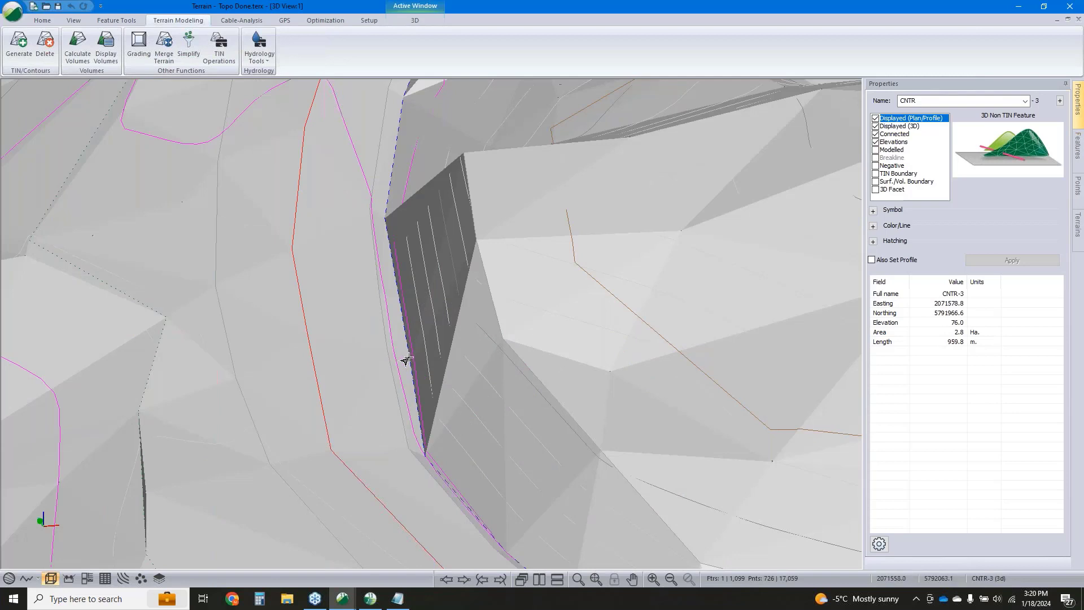
pyautogui.click(406, 362)
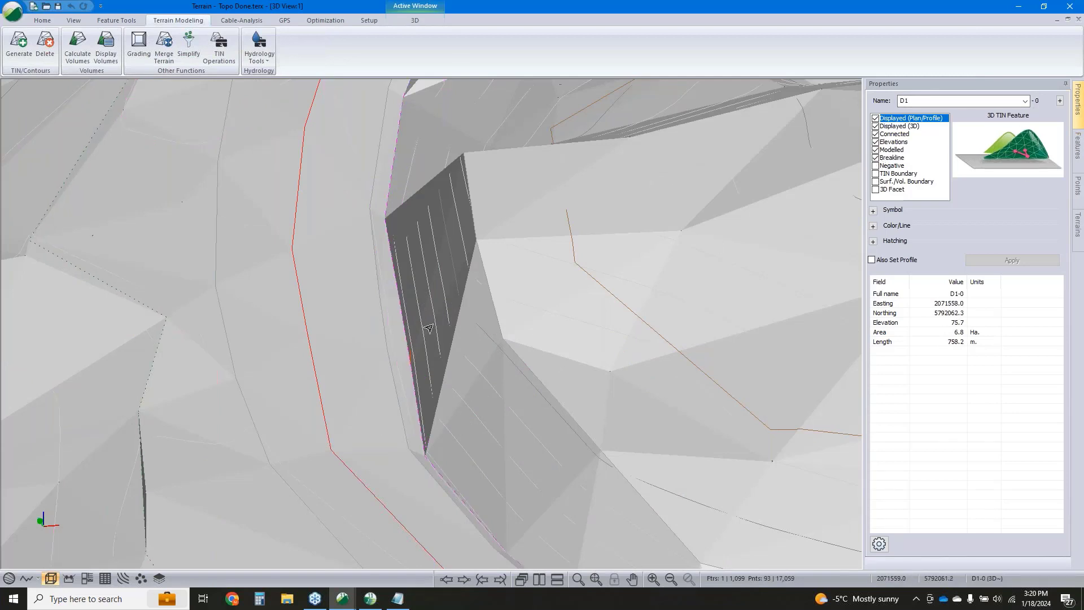
pyautogui.scroll(-4, 433, 326)
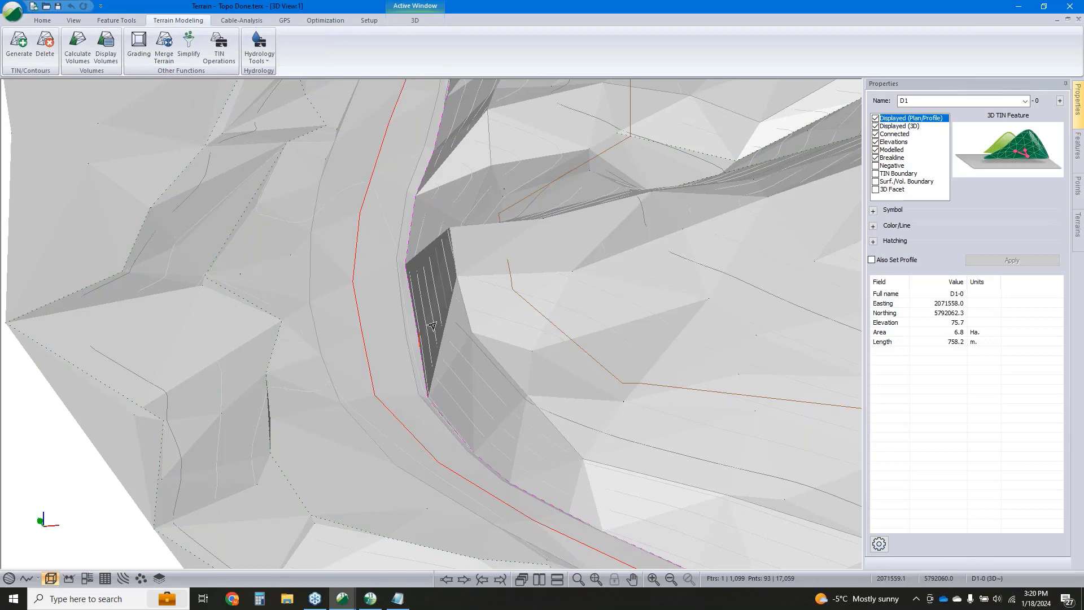
# Create a breakline feature named Added, drawn about 17.3 m long from the top of the steep bank across D1 to the red road line
pyautogui.press('Insert')
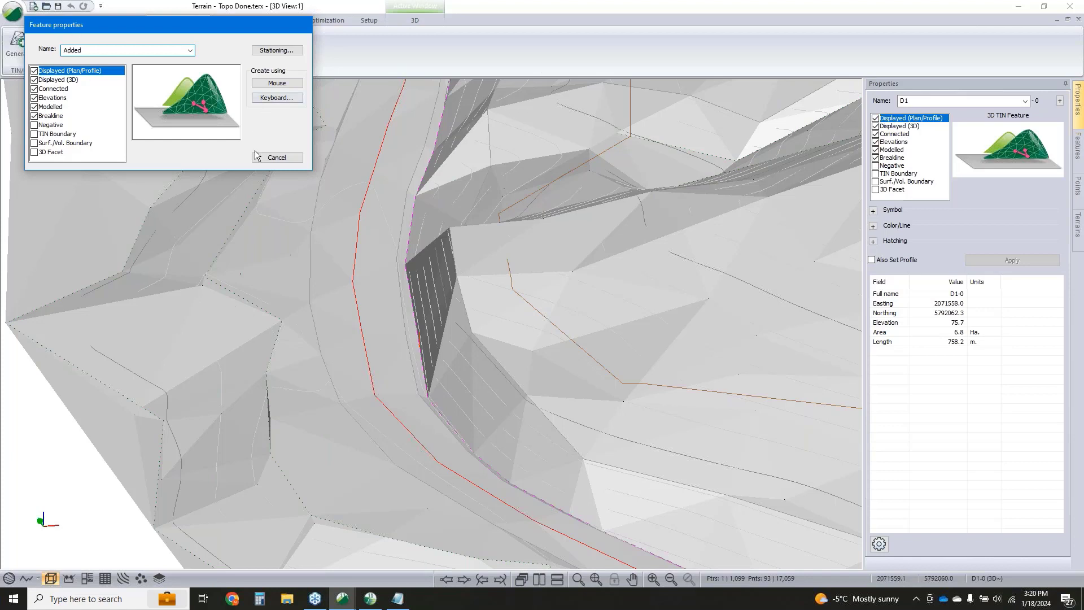
pyautogui.click(276, 83)
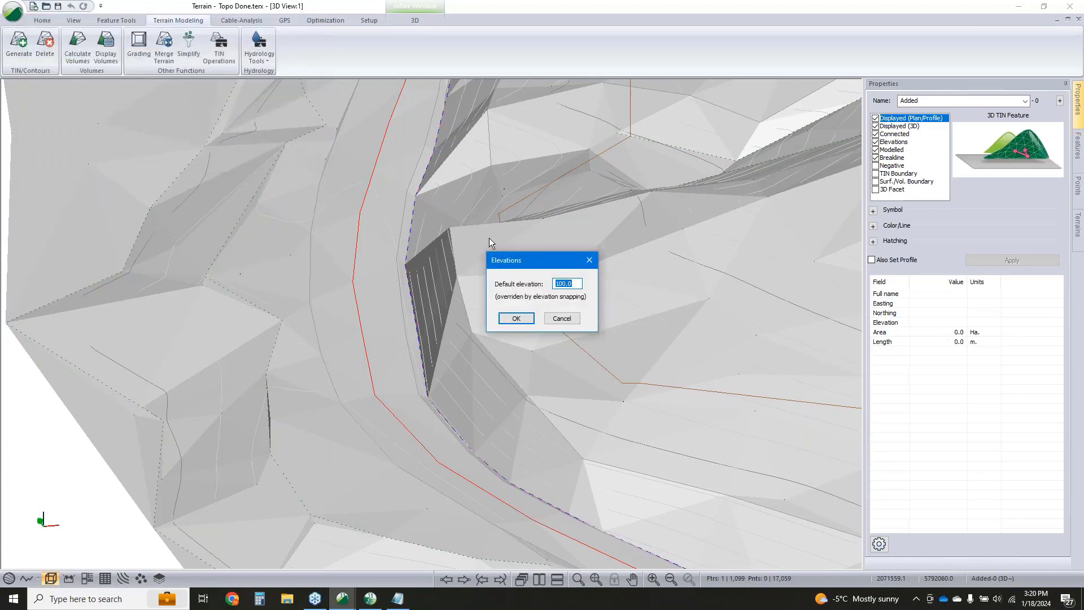
pyautogui.click(516, 318)
pyautogui.click(117, 20)
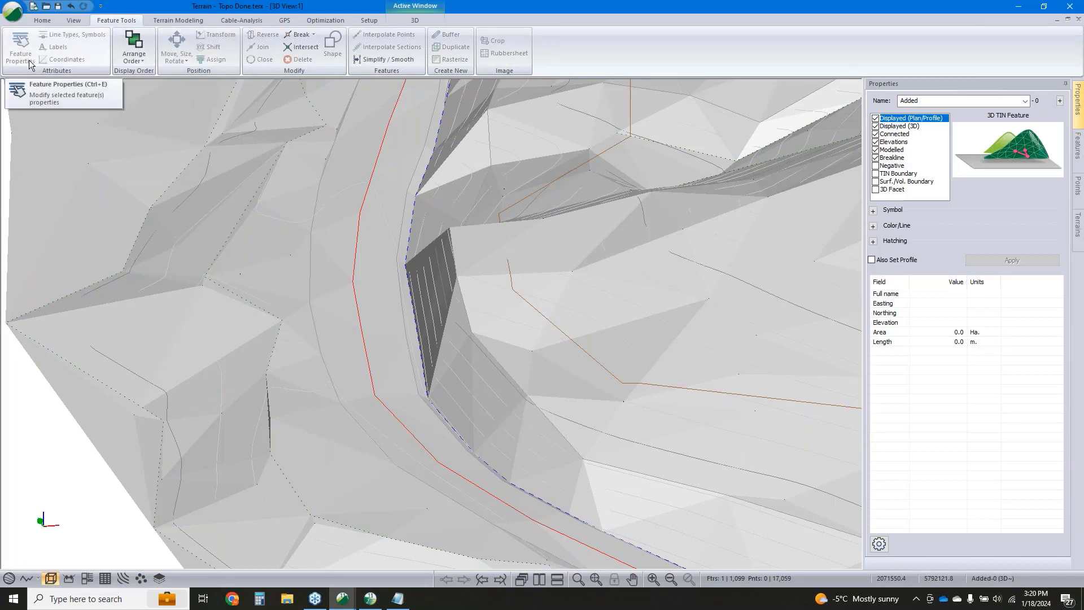
pyautogui.click(47, 21)
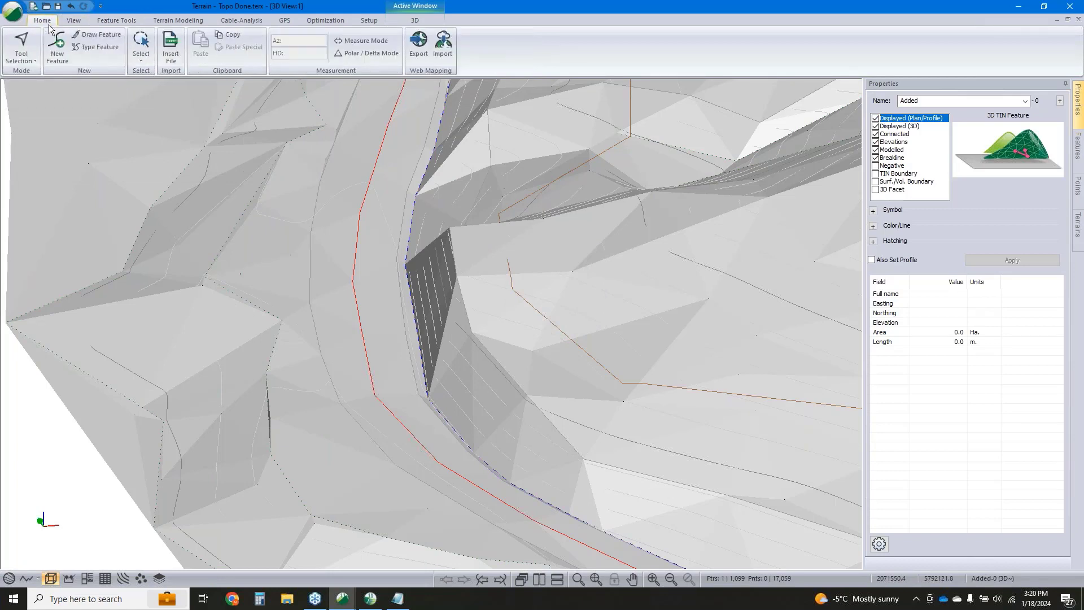
pyautogui.click(57, 60)
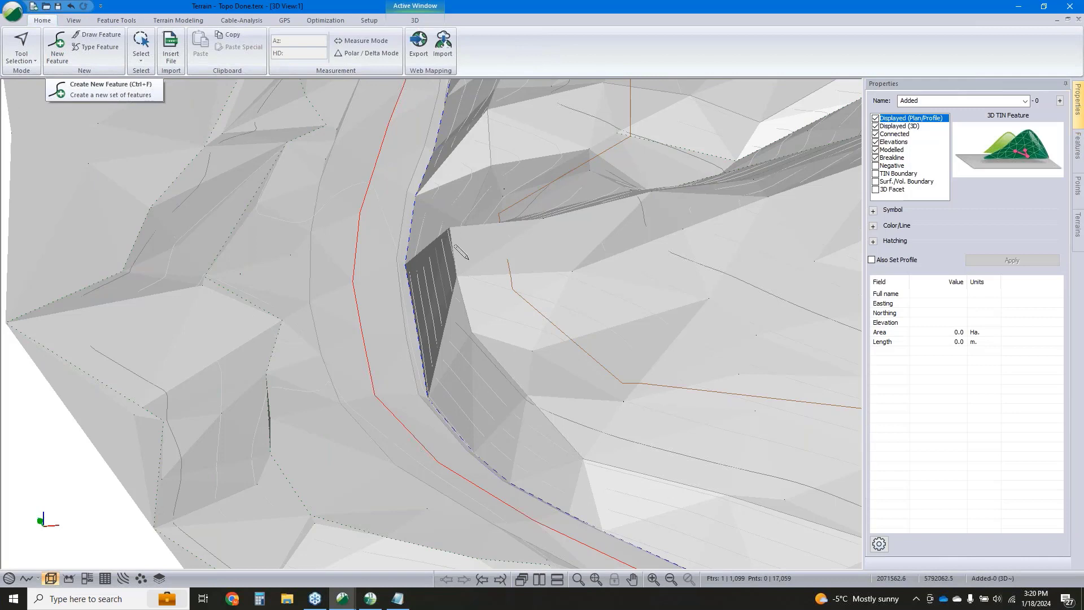
pyautogui.click(449, 229)
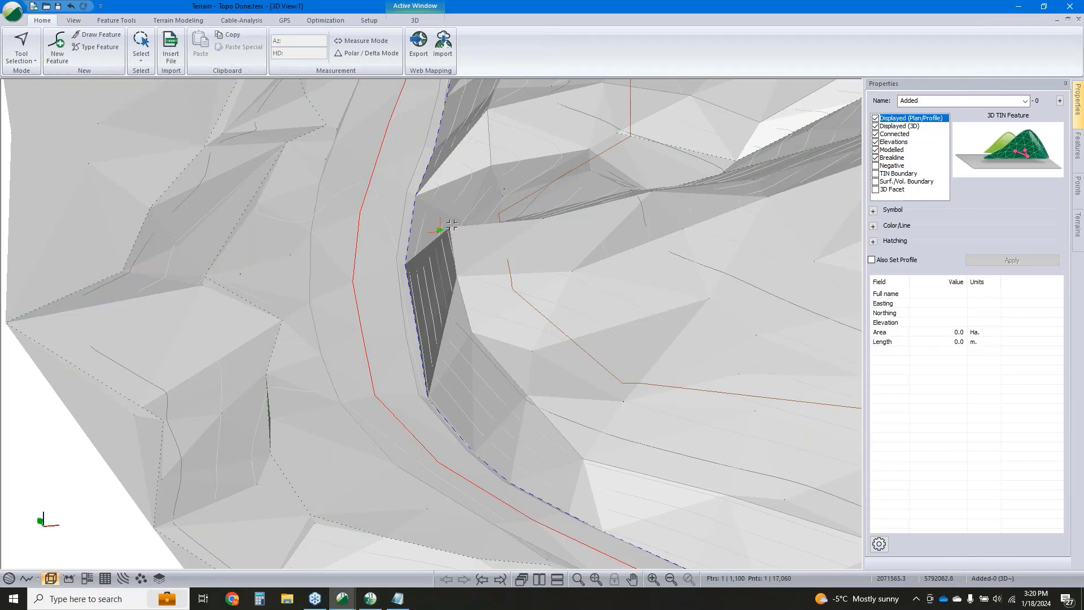
pyautogui.click(457, 277)
pyautogui.click(353, 280)
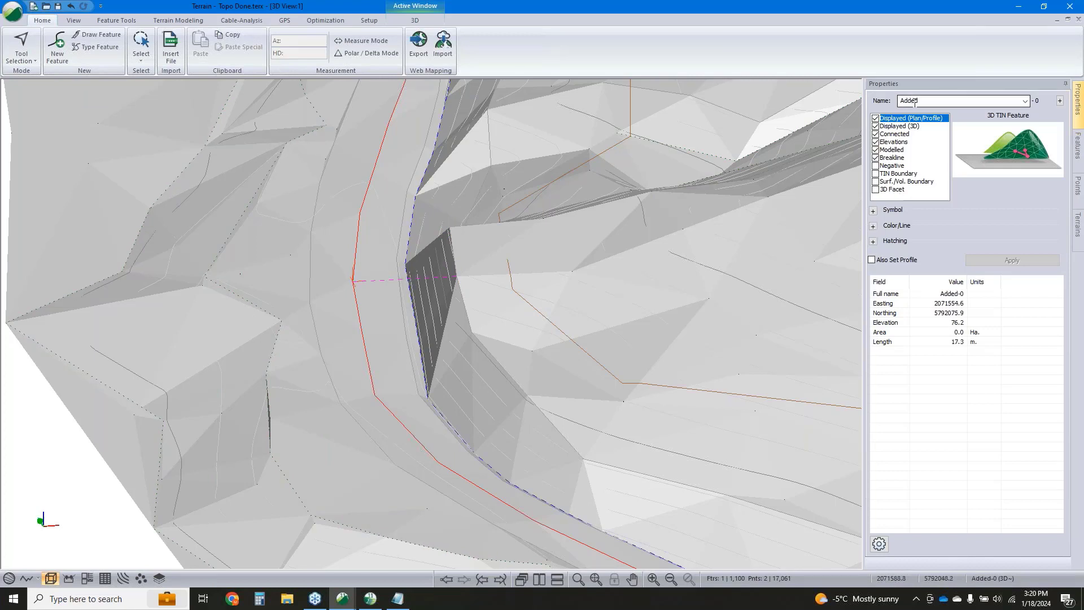
pyautogui.rightClick(418, 258)
pyautogui.click(446, 273)
# Regenerate the TIN and contours with the Added breakline included, and inspect in 3D where it crosses D1
pyautogui.moveTo(481, 300); pyautogui.dragTo(467, 306, button='middle')
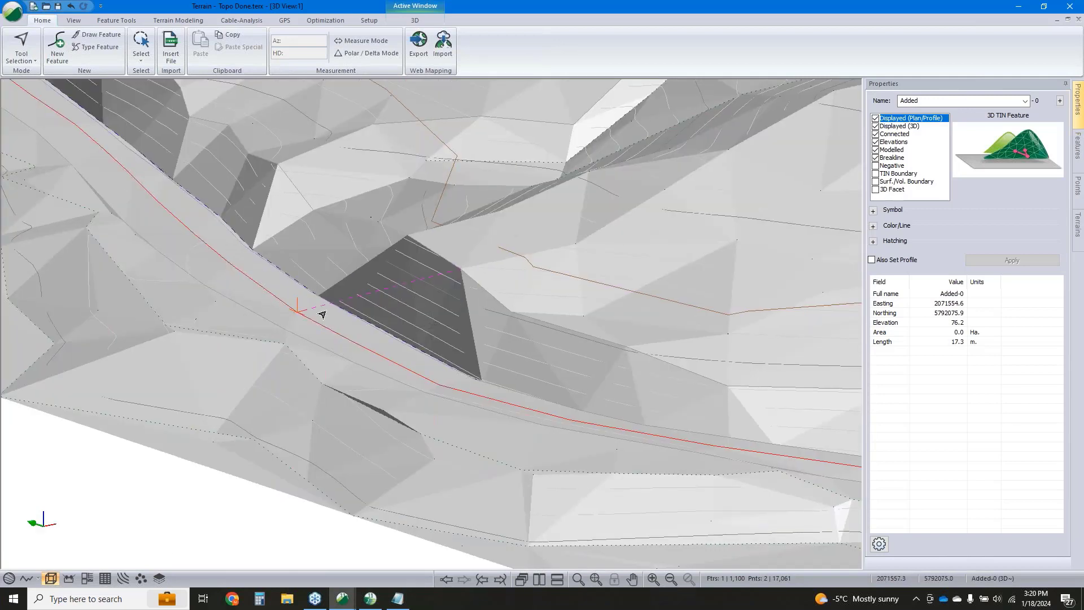
pyautogui.click(160, 21)
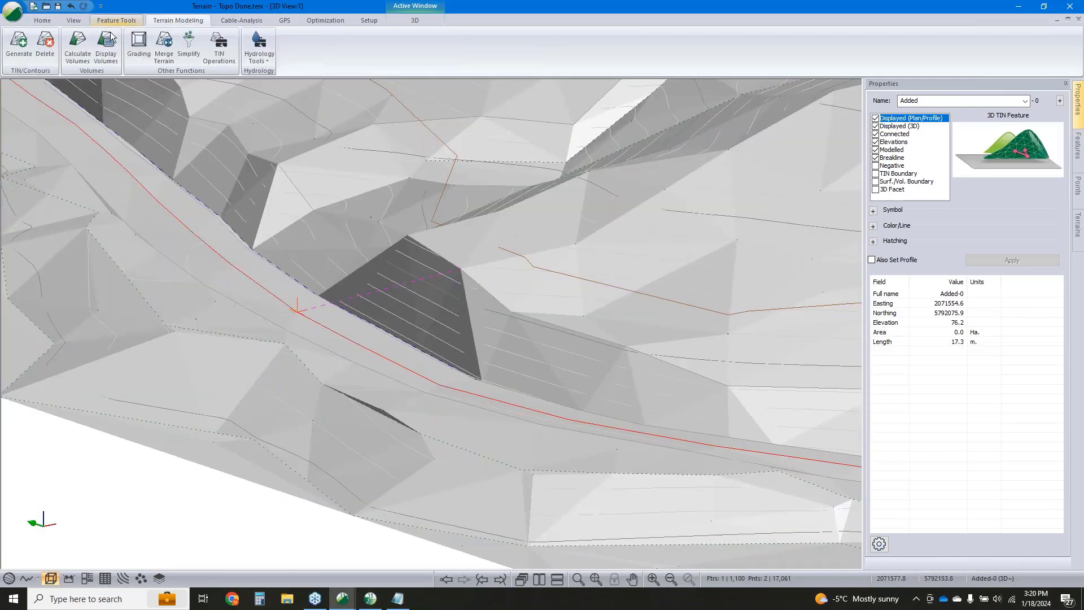
pyautogui.click(18, 44)
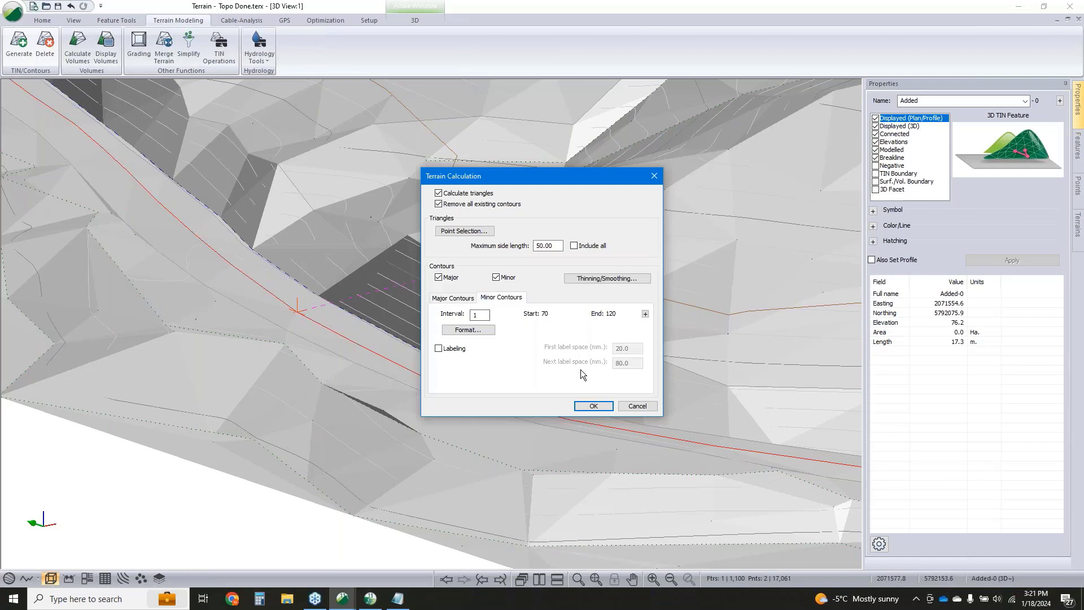
pyautogui.click(591, 406)
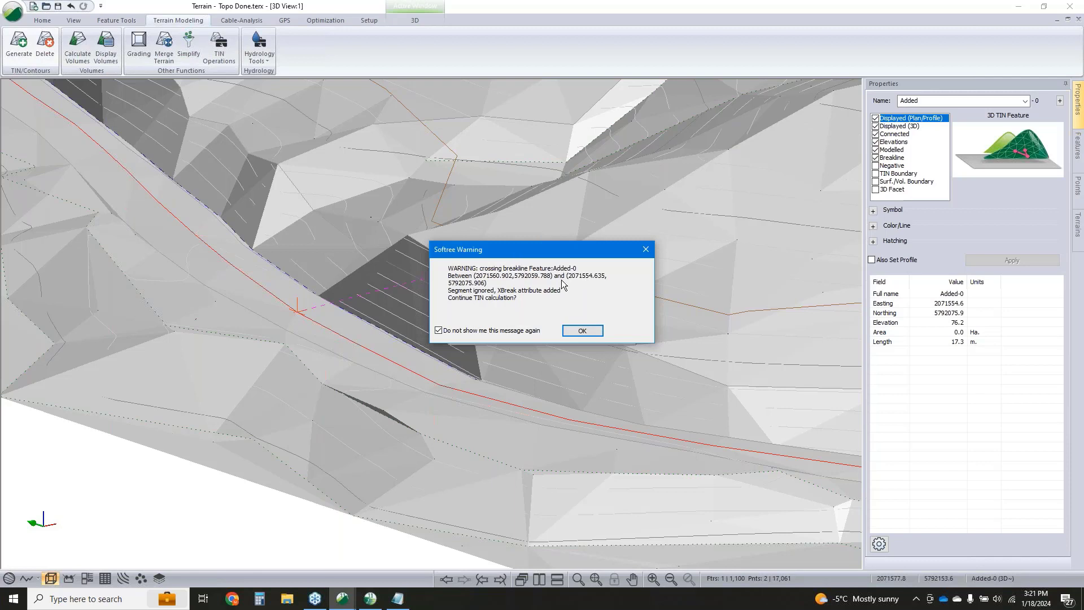
pyautogui.click(585, 331)
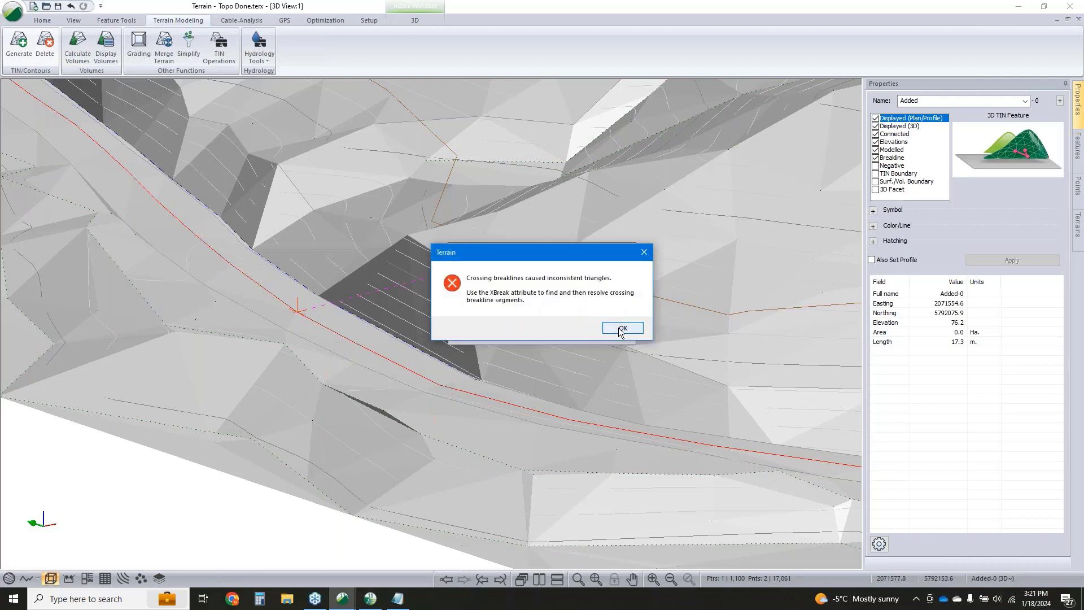
pyautogui.click(621, 329)
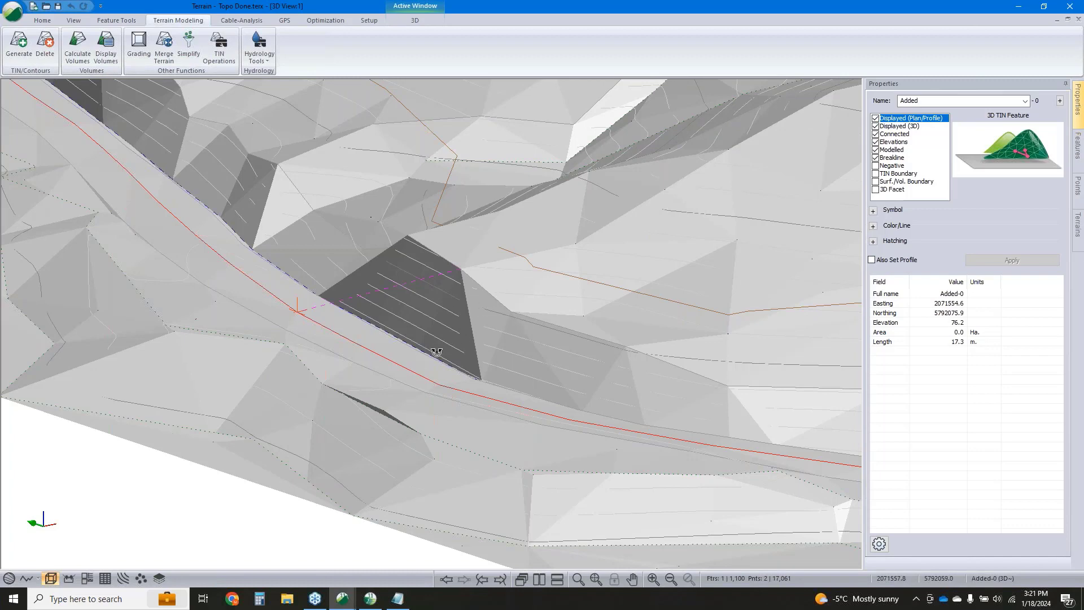
pyautogui.moveTo(437, 352); pyautogui.dragTo(412, 338)
pyautogui.click(360, 243)
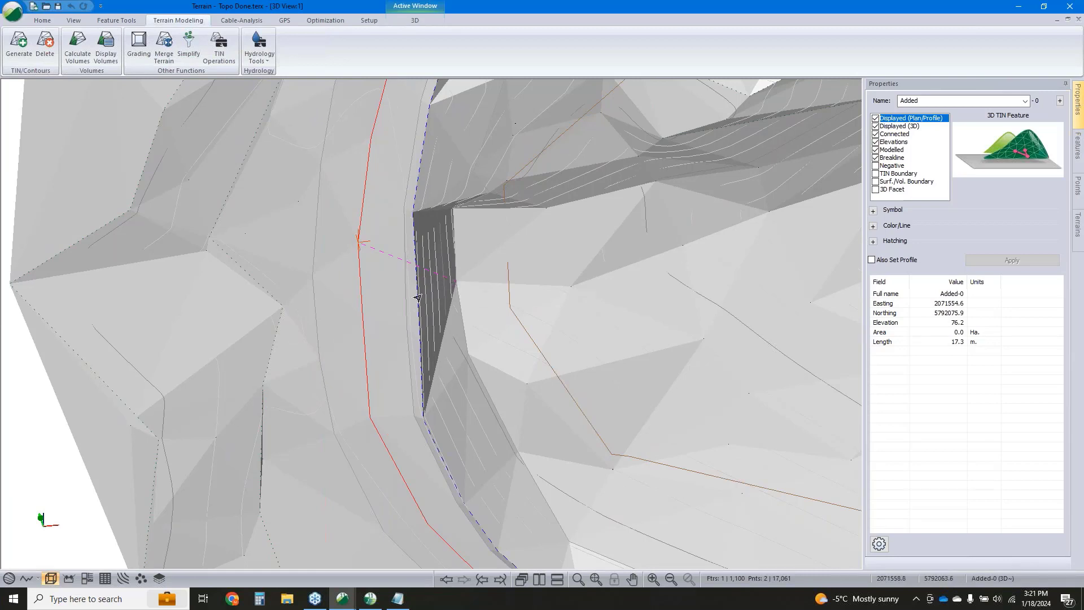
pyautogui.moveTo(417, 294)
pyautogui.moveTo(411, 270)
# Switch to the plan view, select features by the Crossing Breakline property, and bring the selected feature into close view
pyautogui.click(7, 583)
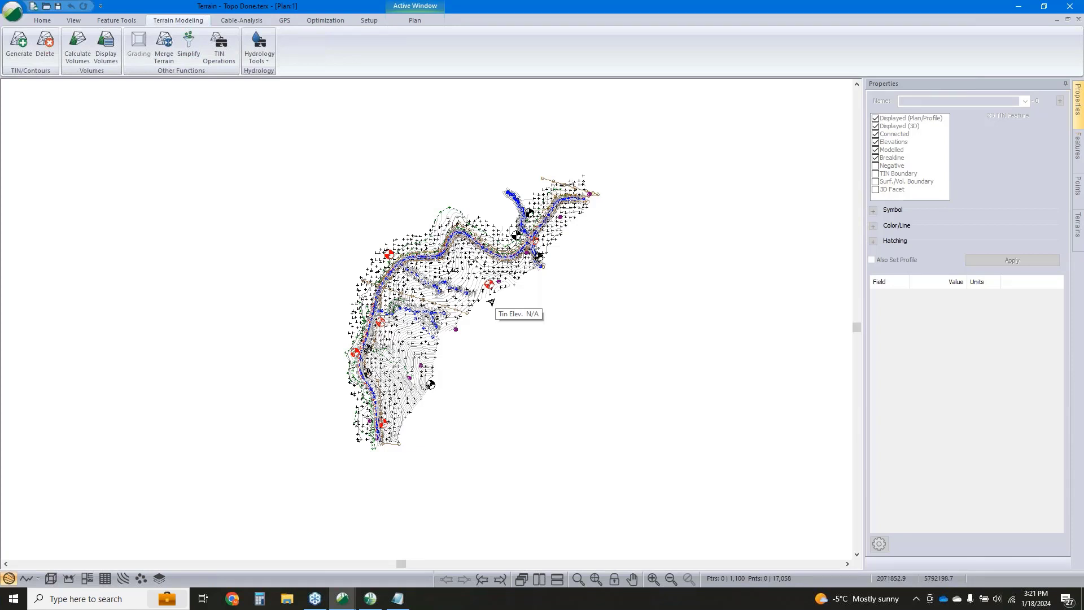
pyautogui.moveTo(479, 347); pyautogui.dragTo(516, 340, button='middle')
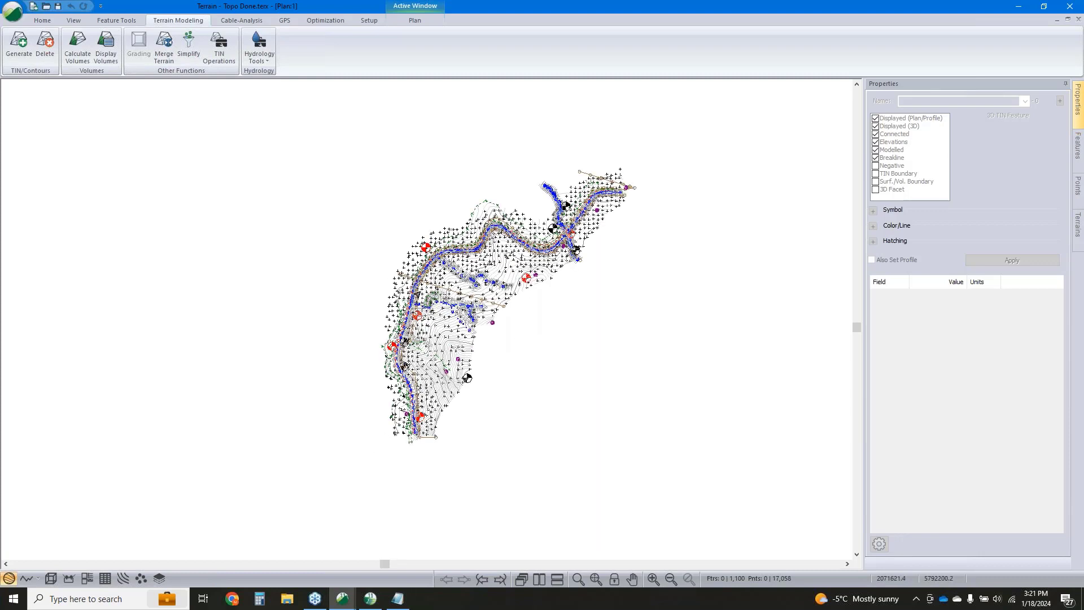
pyautogui.rightClick(359, 187)
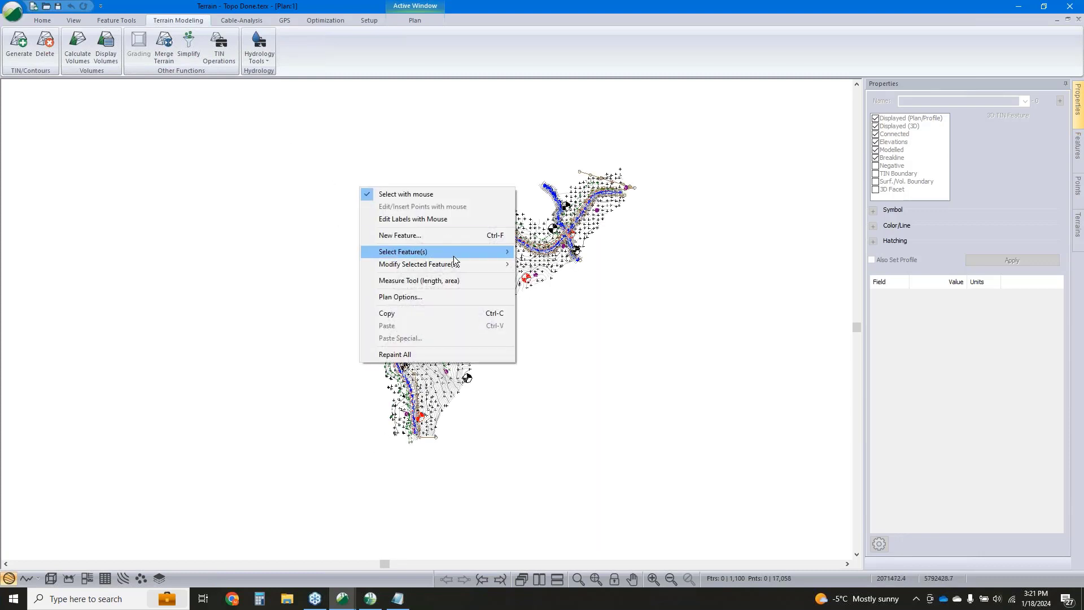
pyautogui.moveTo(453, 256)
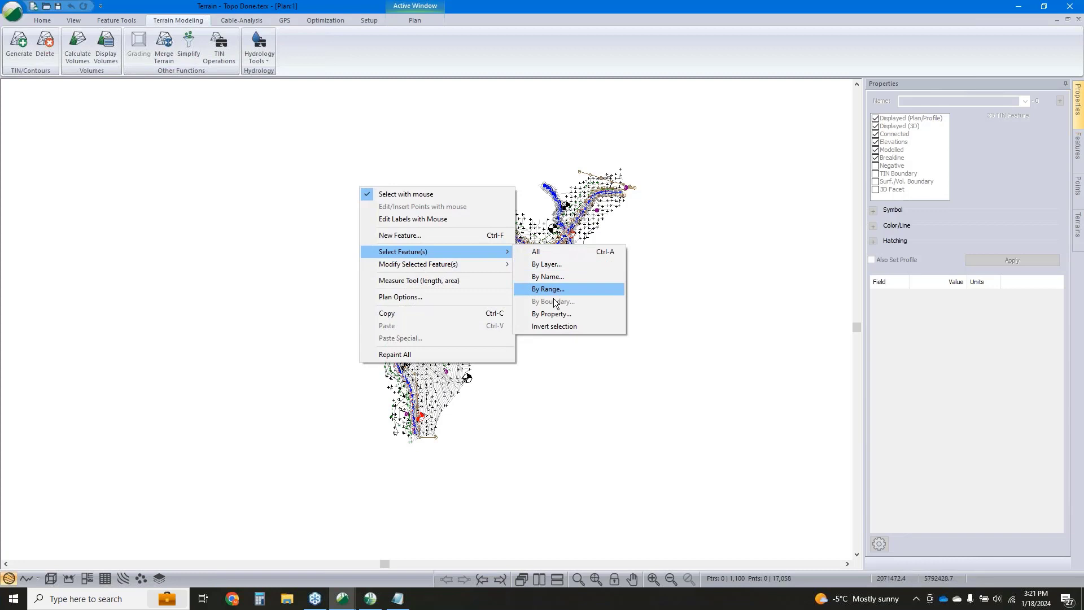
pyautogui.click(554, 312)
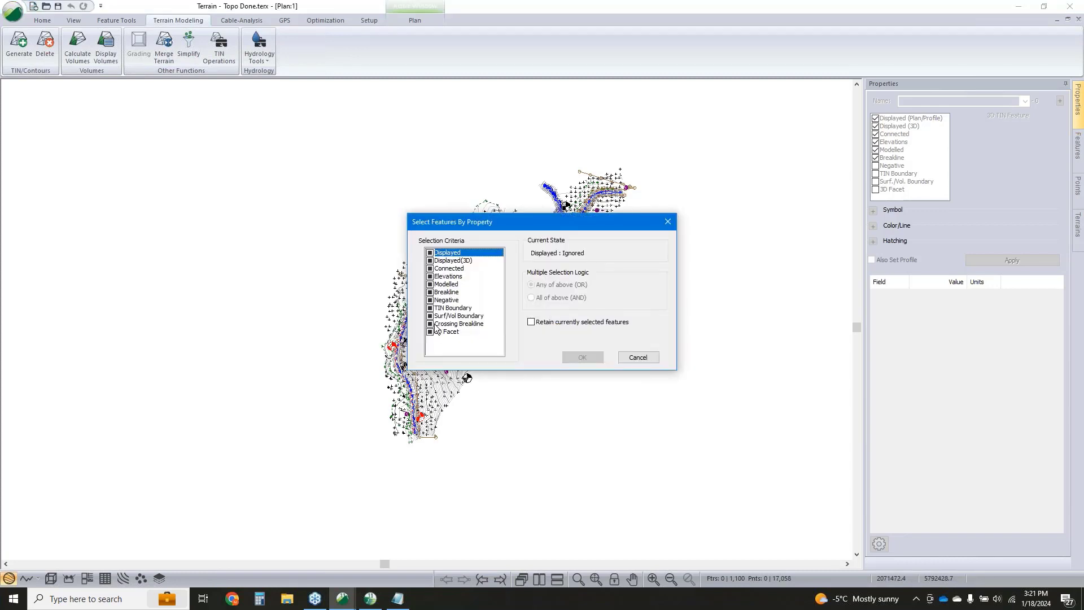
pyautogui.click(431, 324)
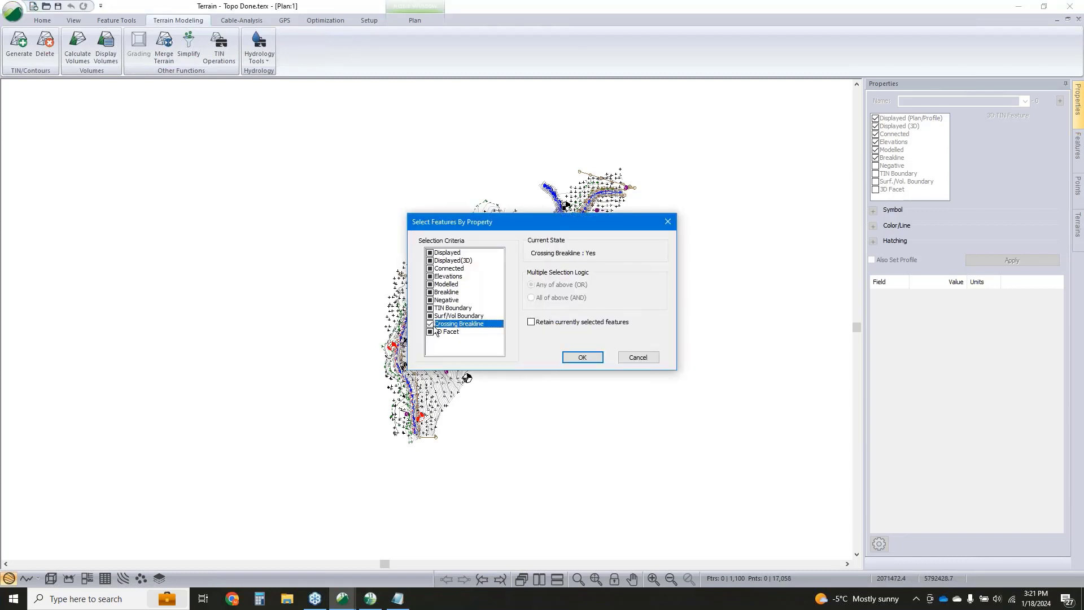
pyautogui.click(586, 358)
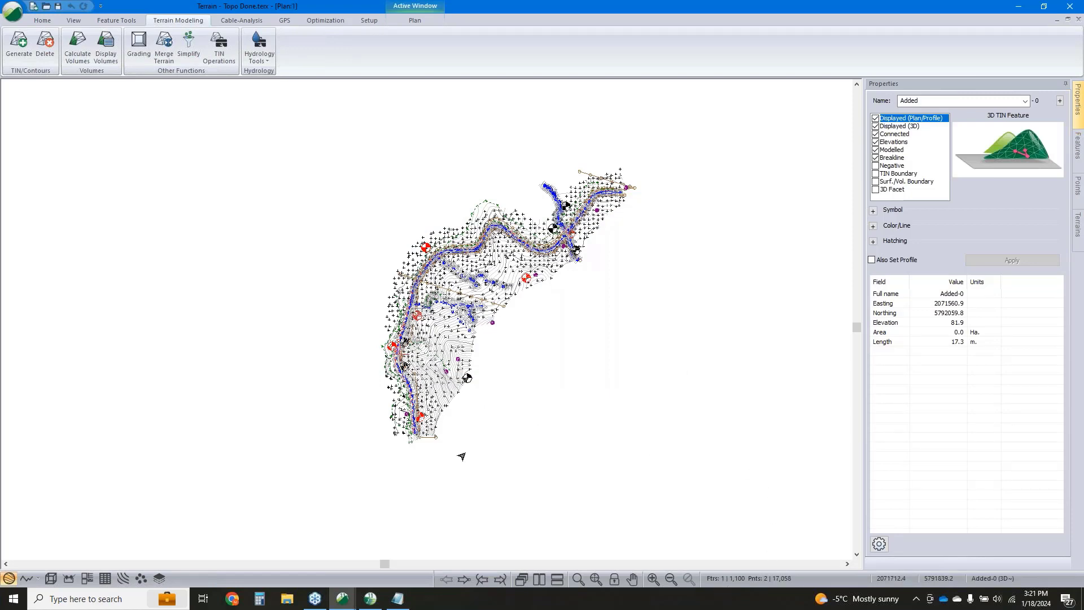
pyautogui.scroll(3, 416, 399)
pyautogui.scroll(2, 384, 272)
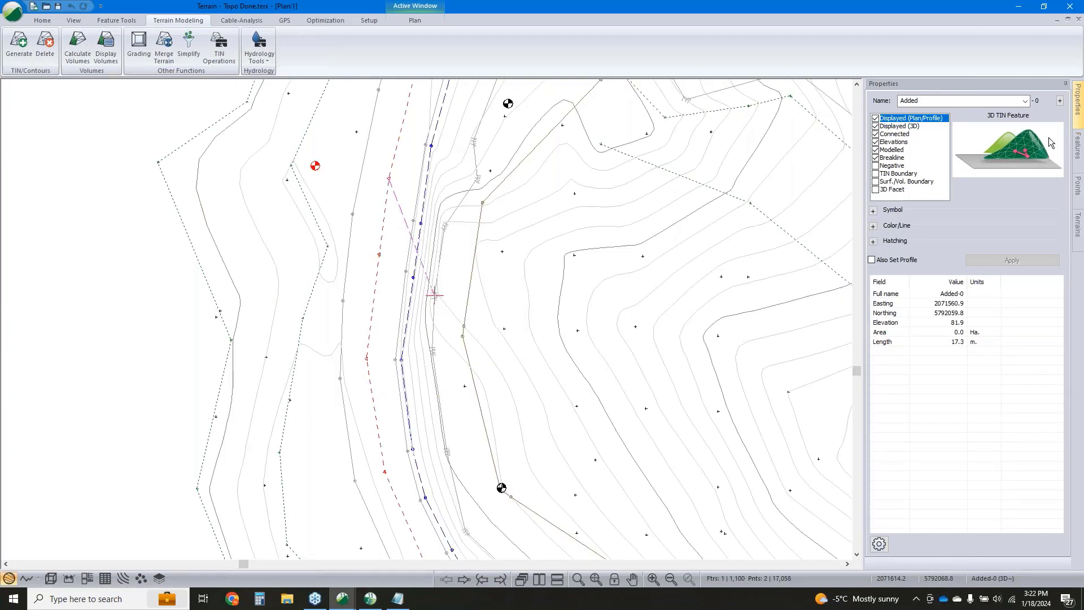
# List the selected crossing feature and its points, and check which point carries the XBreak attribute
pyautogui.click(1076, 148)
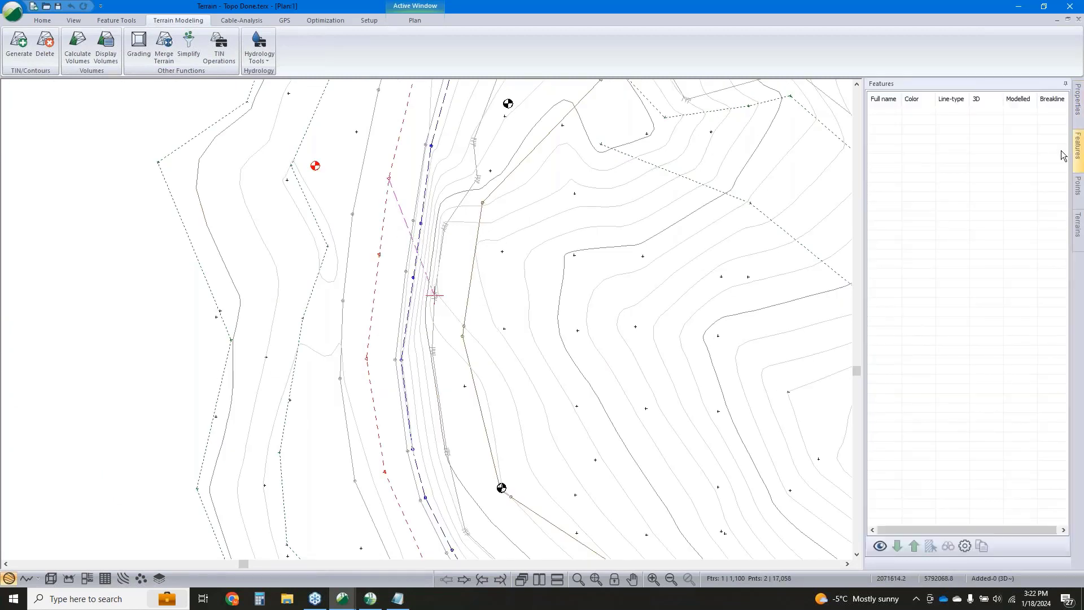
pyautogui.click(879, 546)
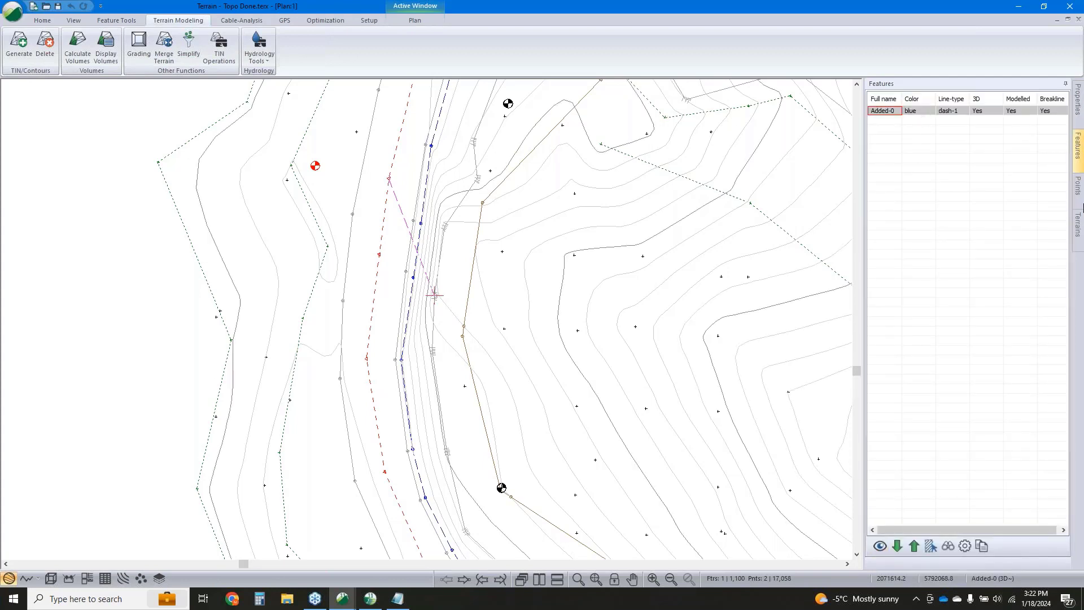
pyautogui.click(1080, 203)
pyautogui.click(879, 546)
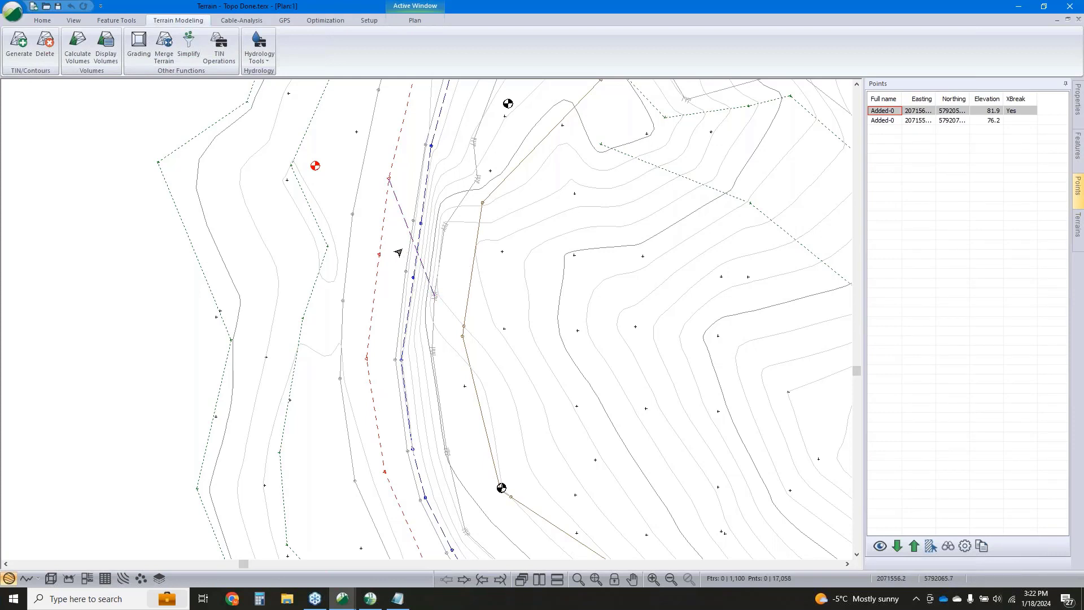
# Delete the crossing Added feature from the plan and accept clearing the existing terrain triangles
pyautogui.click(402, 227)
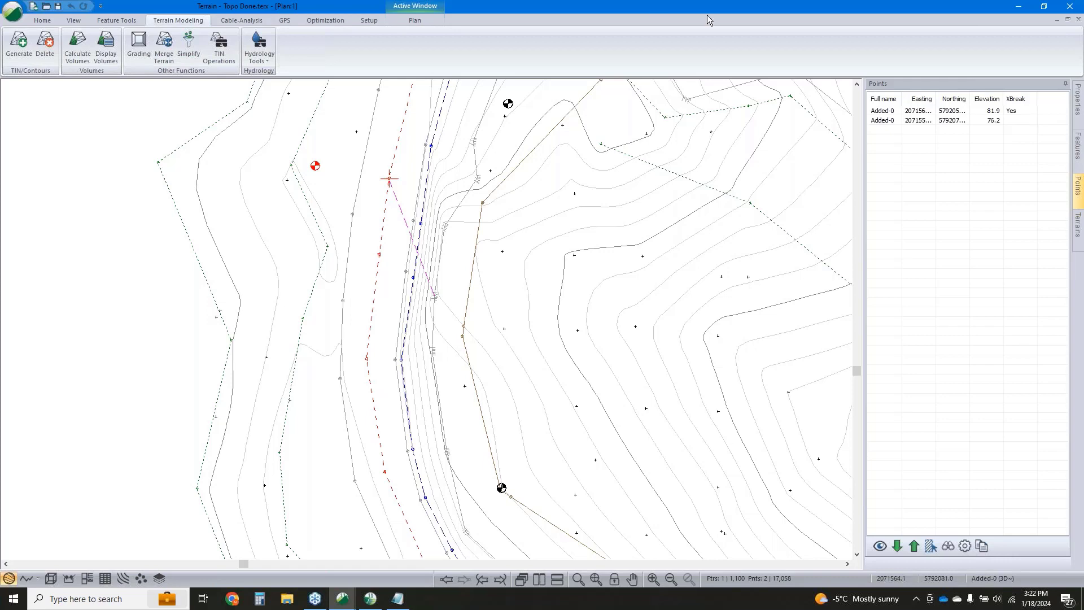
pyautogui.click(1078, 110)
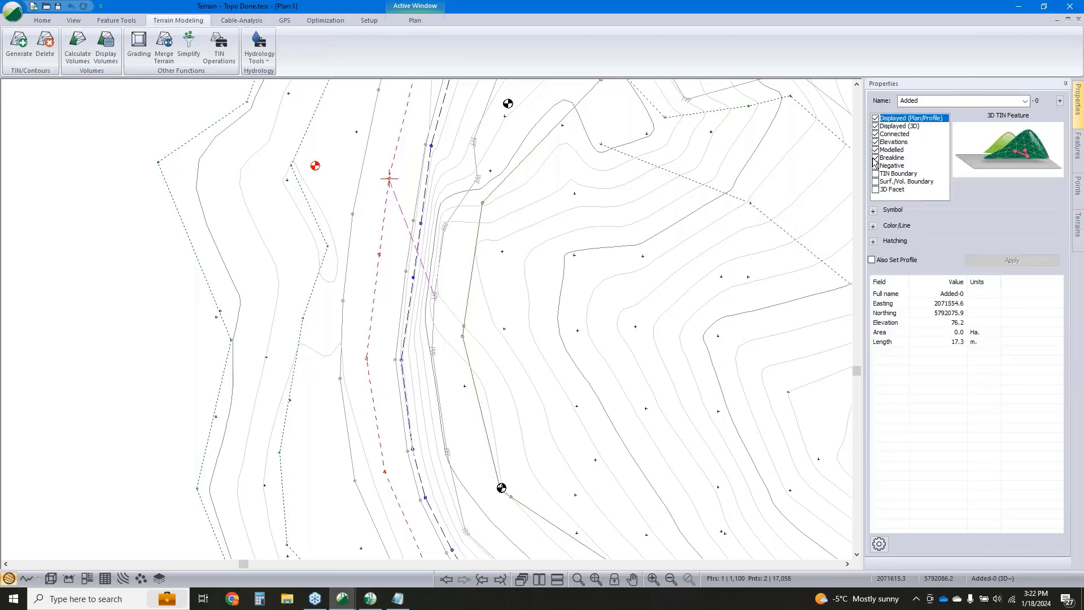
pyautogui.moveTo(400, 214)
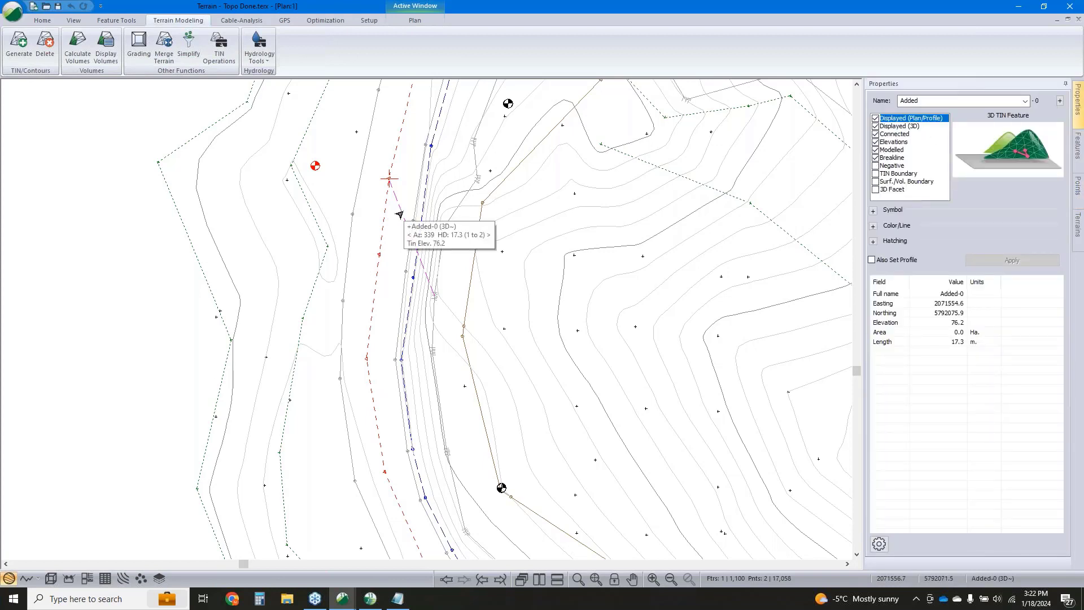
pyautogui.press('Delete')
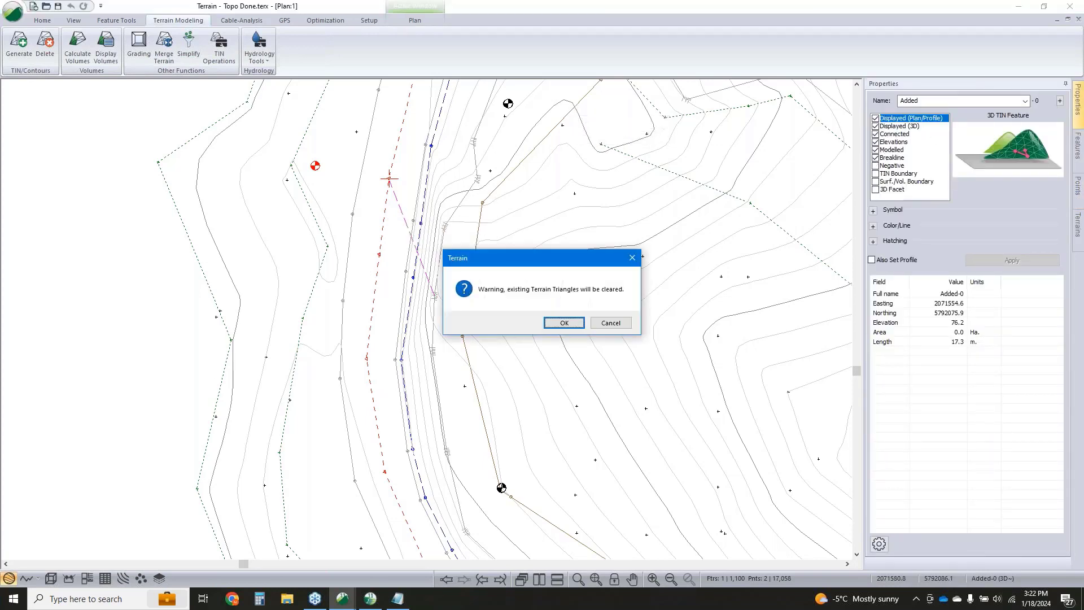
pyautogui.click(564, 322)
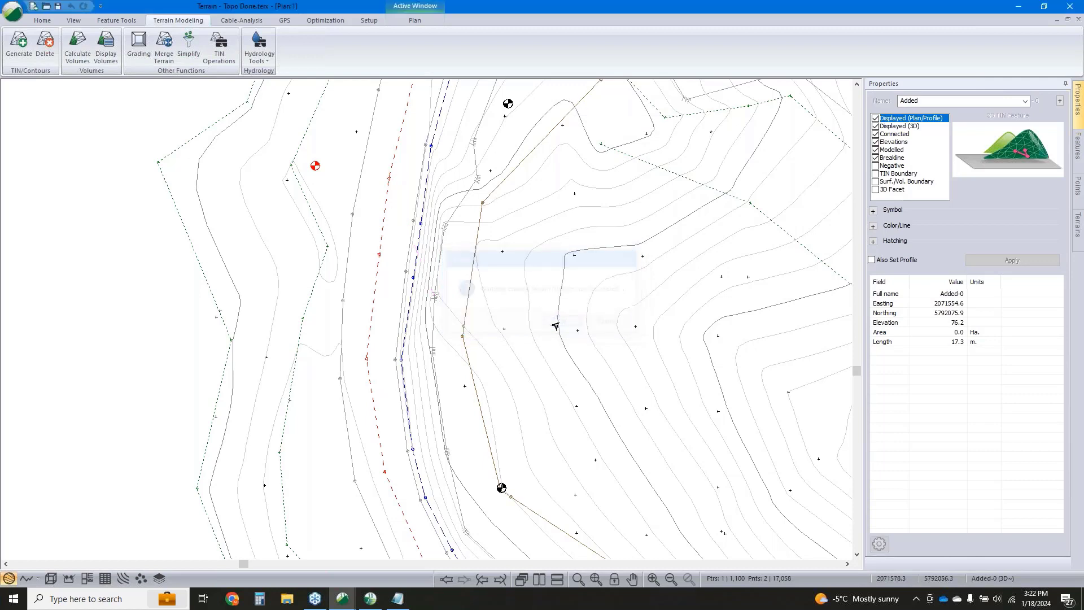
pyautogui.moveTo(550, 342)
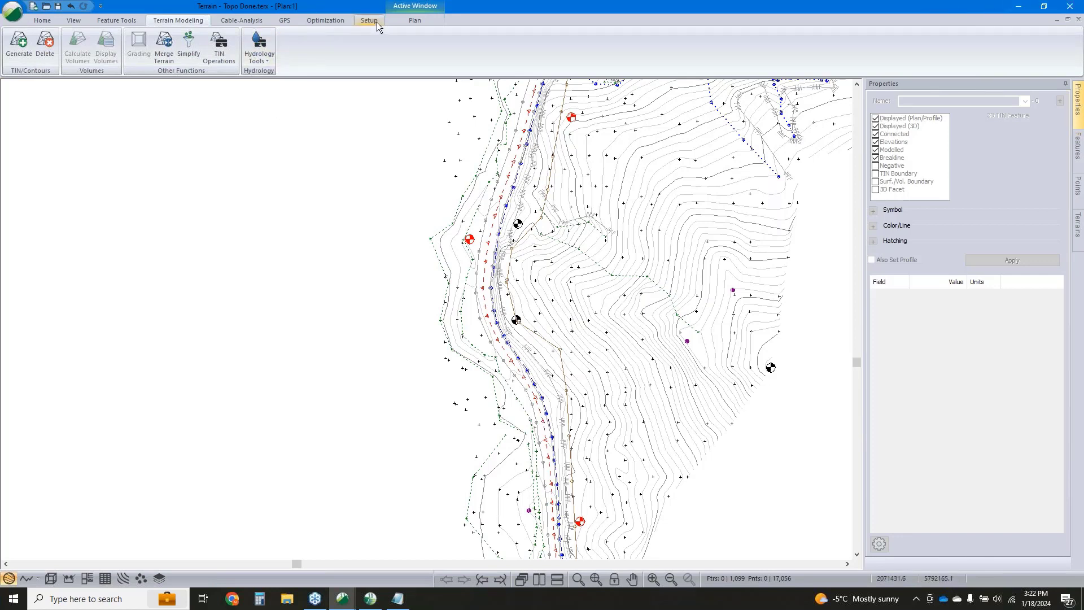
# Close the Topo Done project and the open untitled1 project without saving their changes
pyautogui.click(1069, 7)
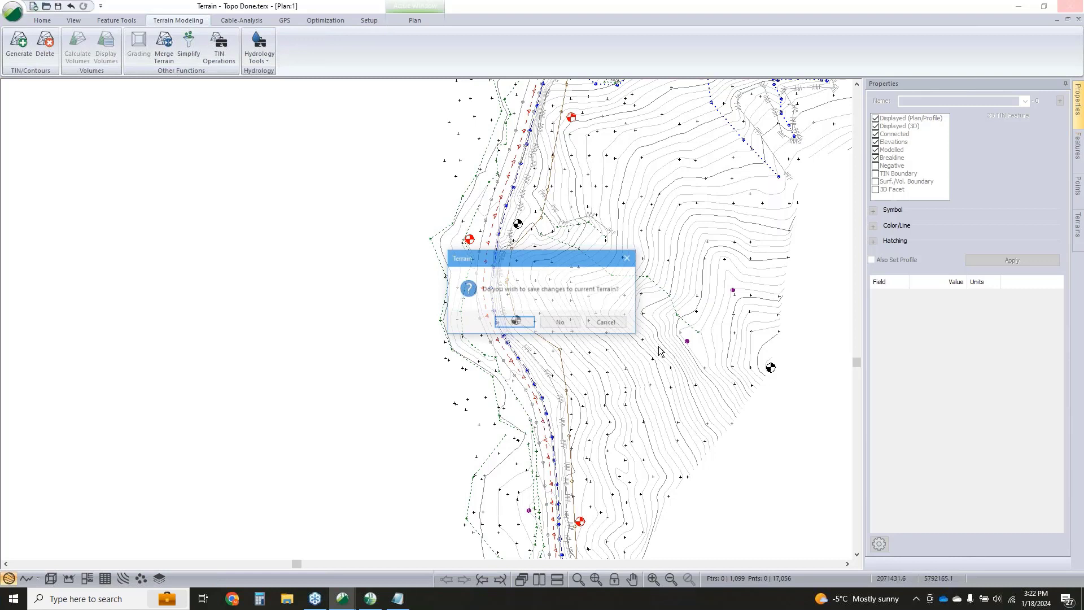
pyautogui.click(570, 324)
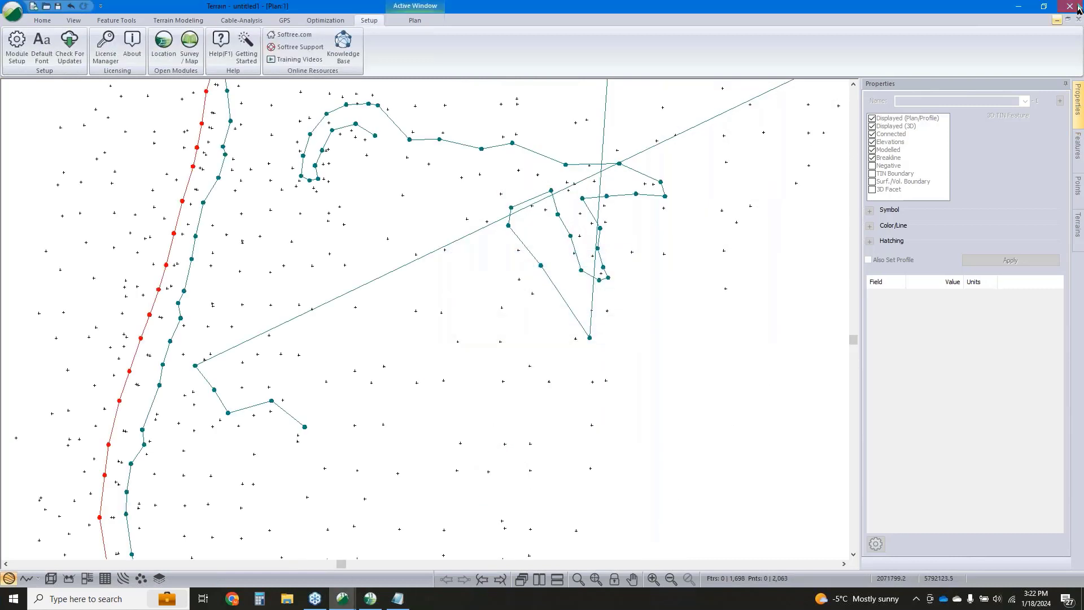
pyautogui.click(1077, 8)
pyautogui.click(618, 323)
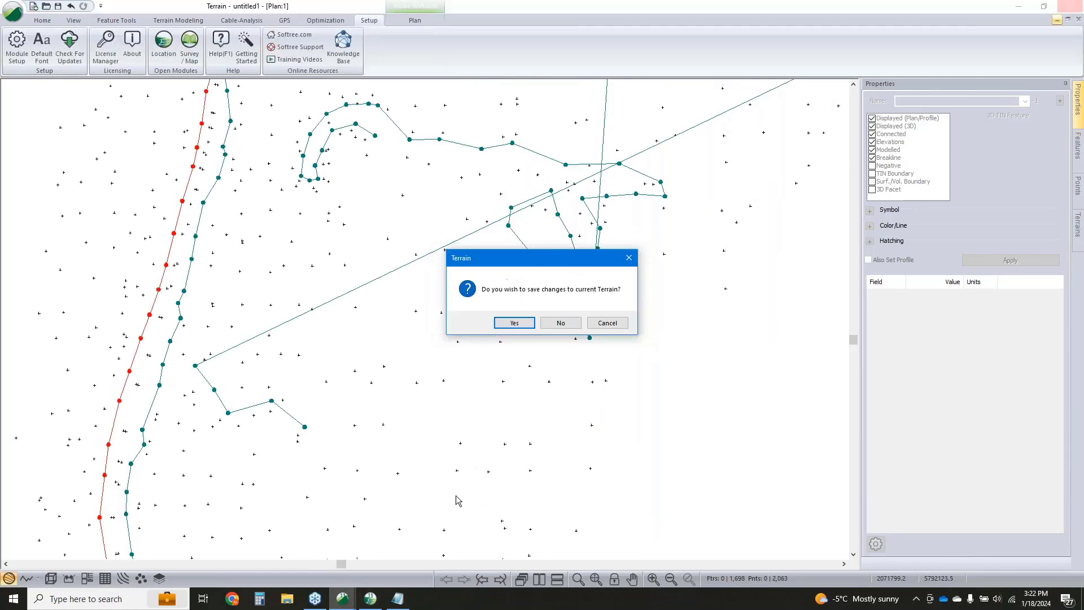
pyautogui.click(567, 323)
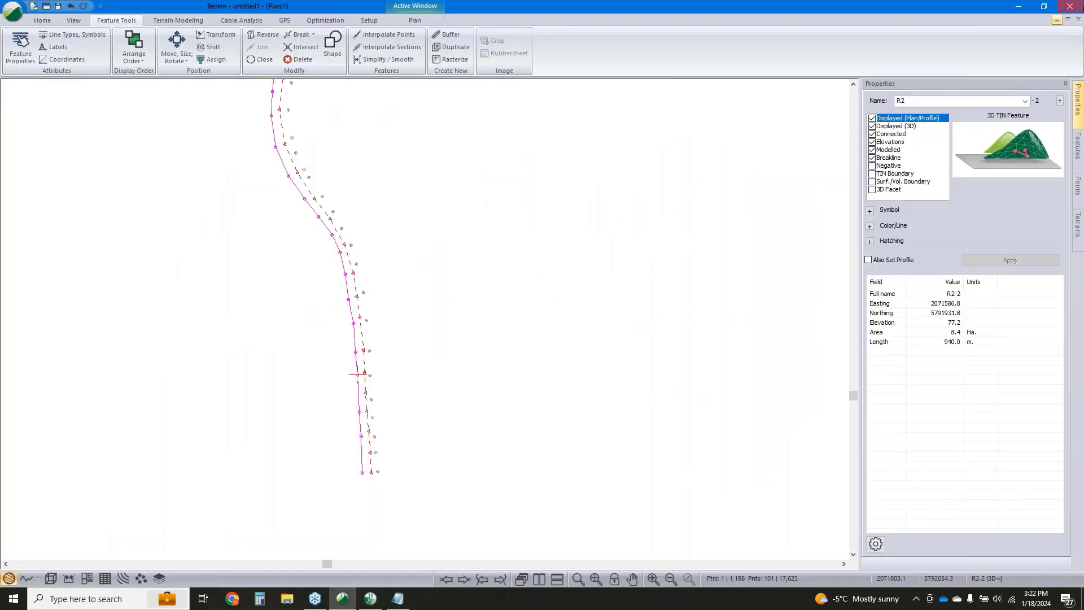
# Close the untitled1 terrain without saving its changes, minimize the Location window and start a fresh Terrain session
pyautogui.click(1079, 8)
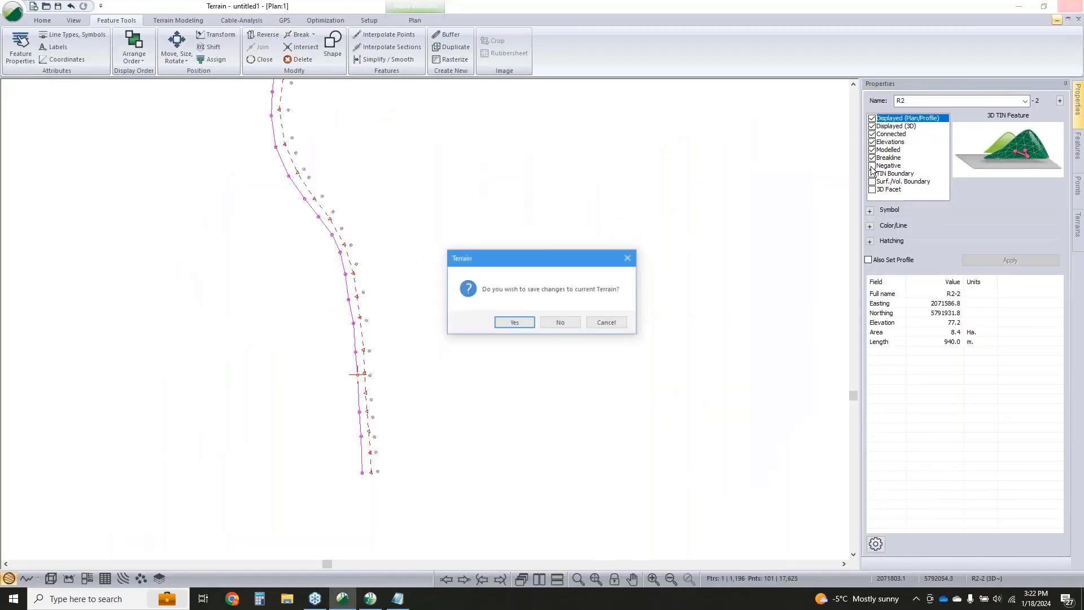
pyautogui.click(560, 323)
pyautogui.click(1011, 7)
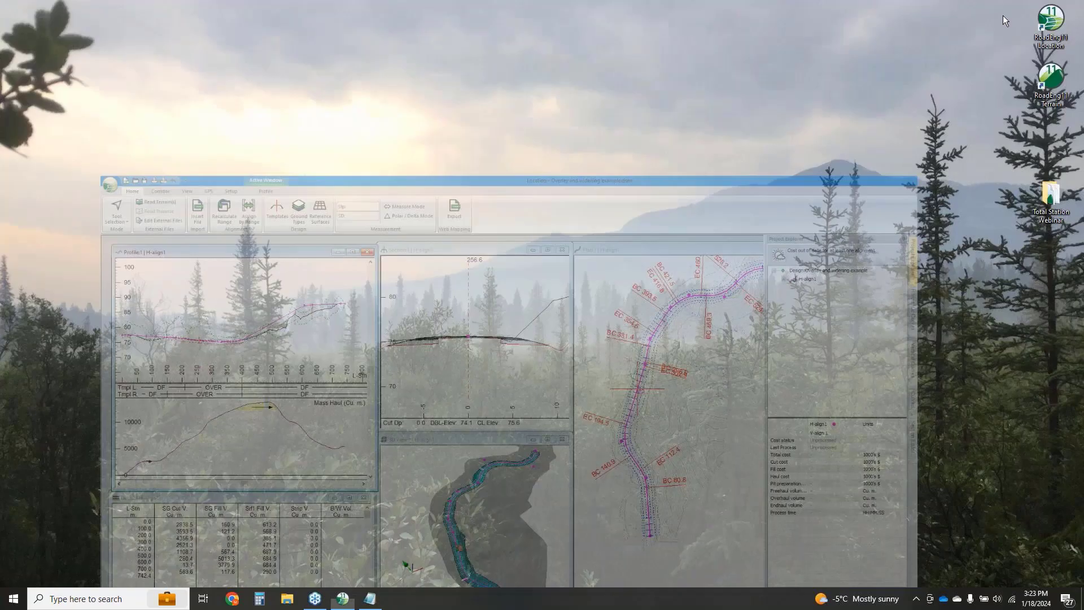
pyautogui.doubleClick(1061, 86)
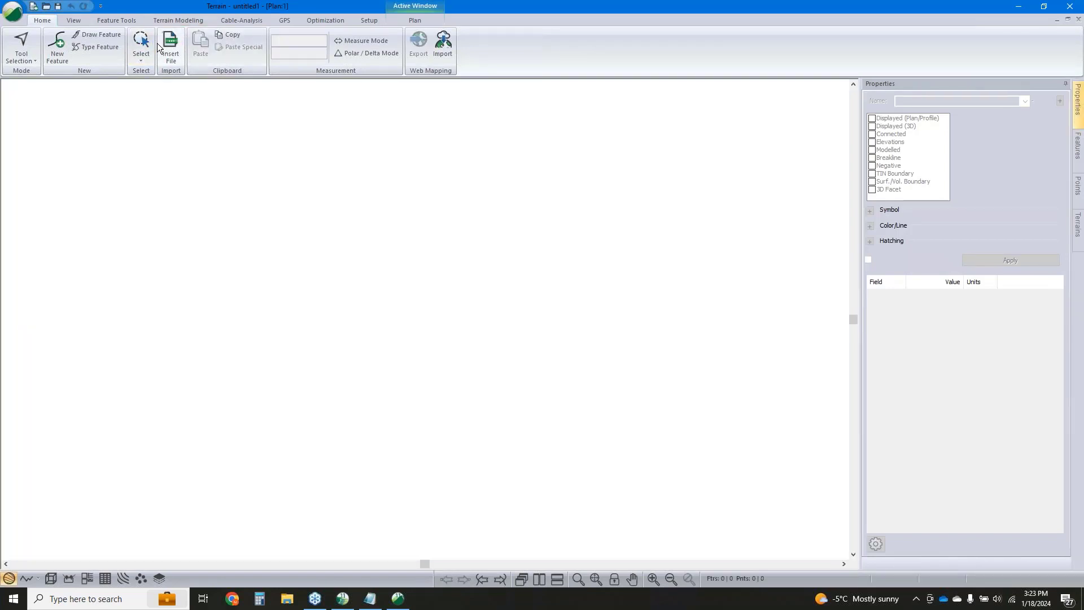
# Start inserting the All_topo.csv survey file from the Total Station Webinar folder
pyautogui.click(172, 48)
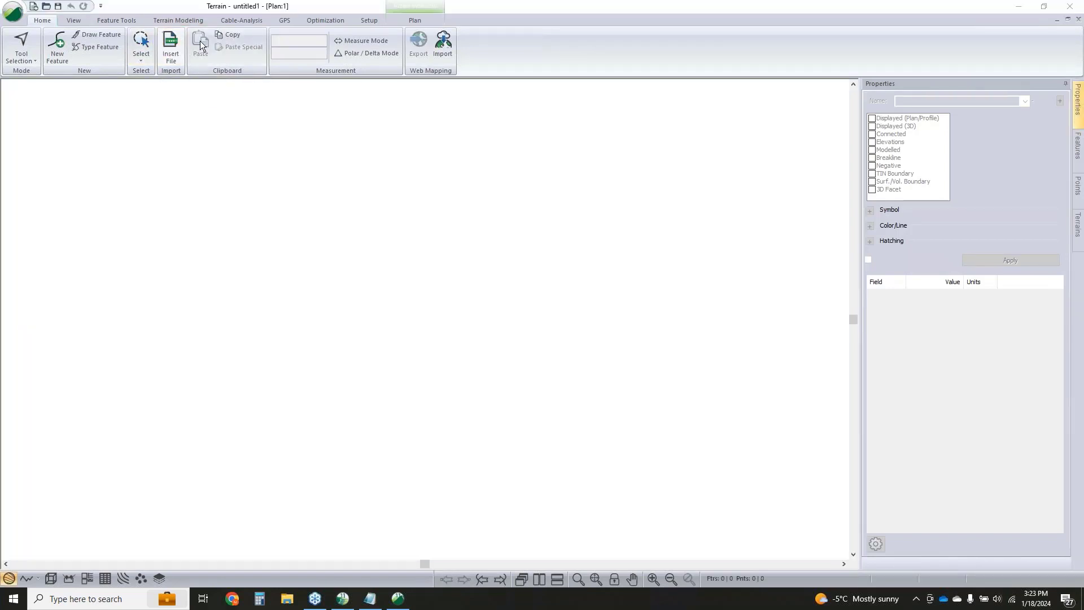
pyautogui.click(523, 240)
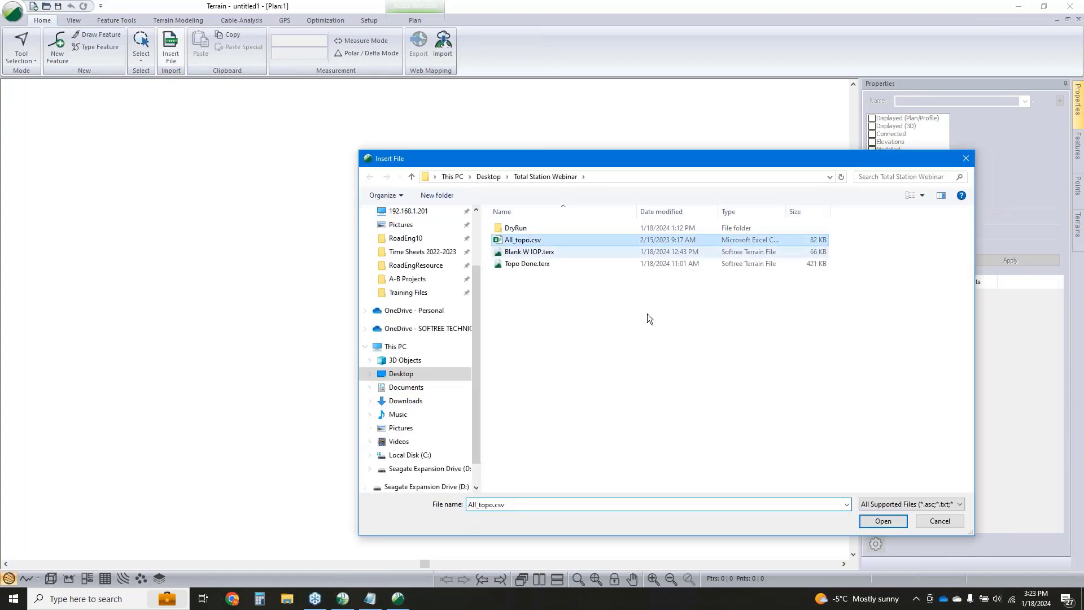
pyautogui.click(896, 520)
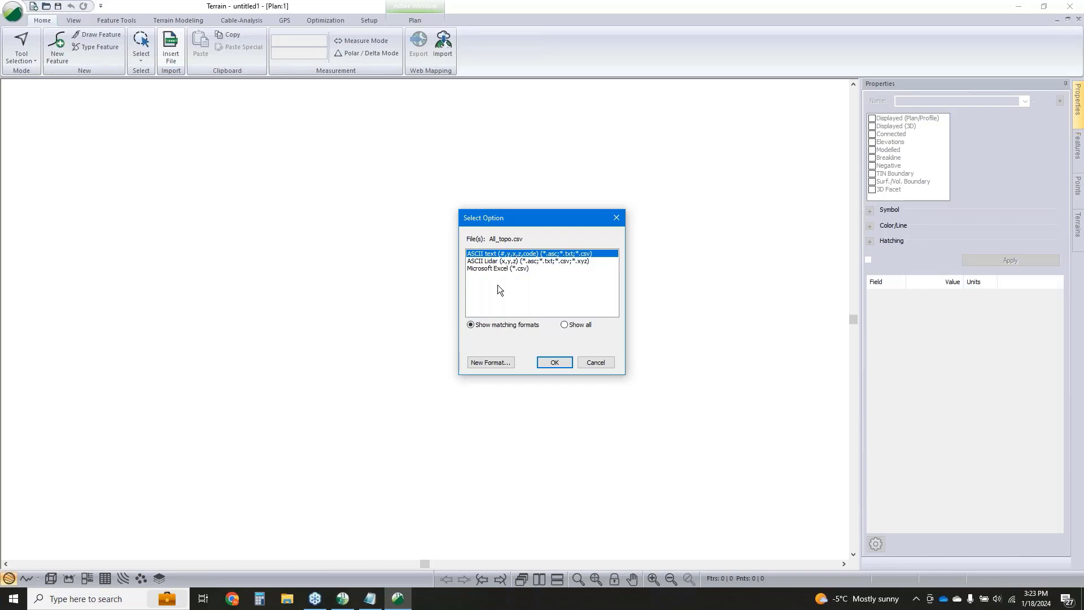
# Load the import format file _OL_Training_1.iop from the Total Station Webinar folder on the desktop
pyautogui.click(505, 364)
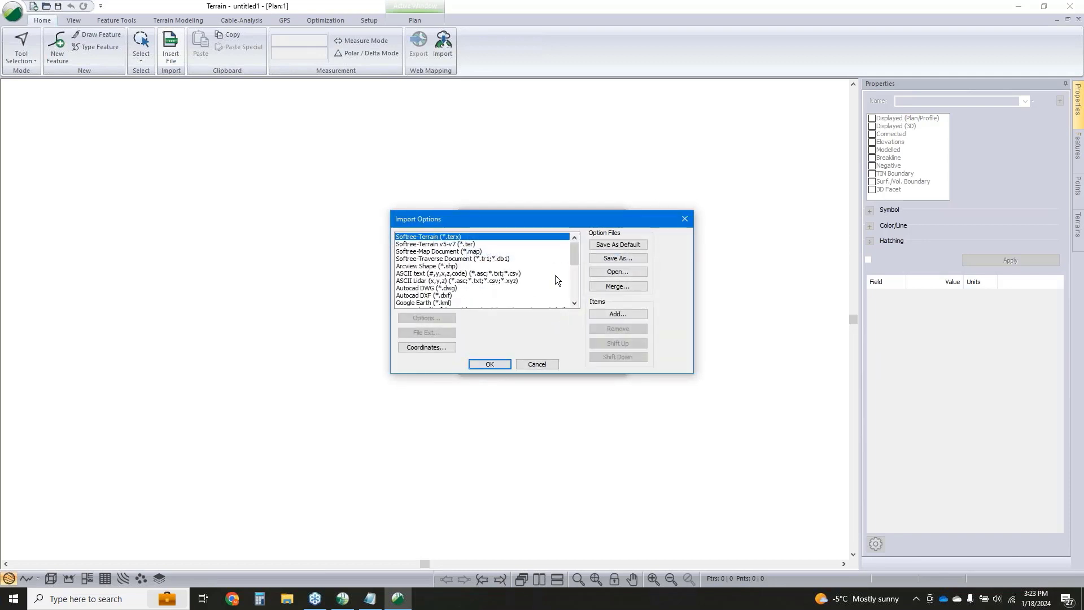
pyautogui.click(618, 273)
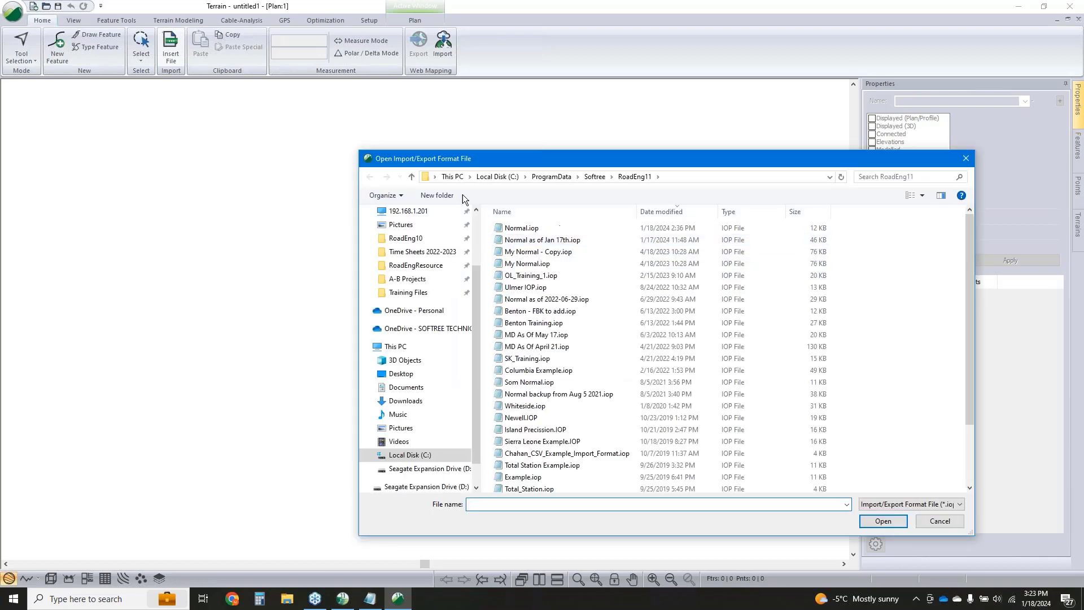
pyautogui.click(400, 373)
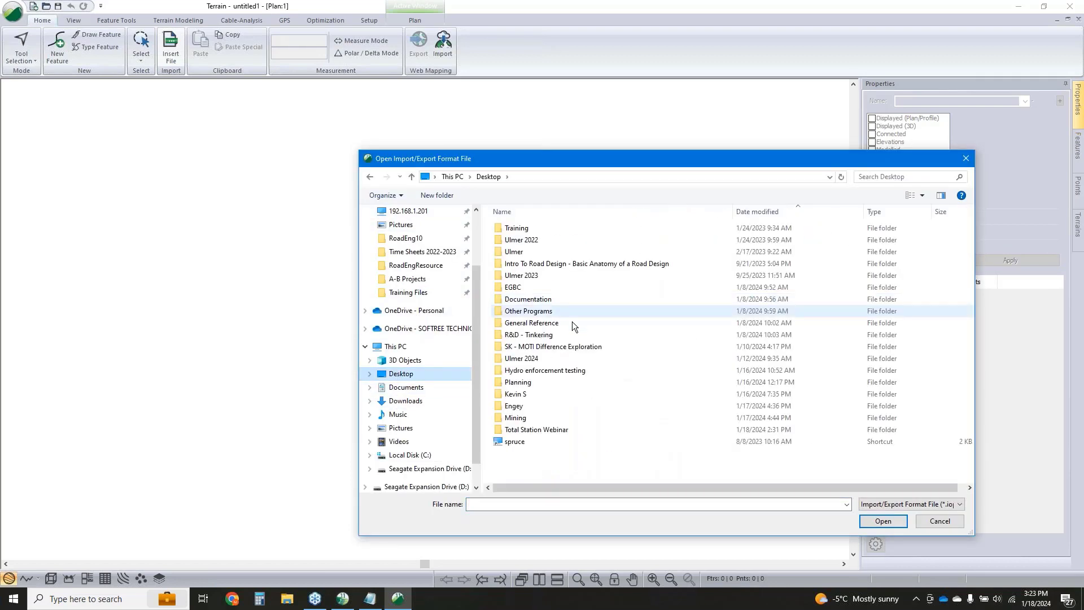
pyautogui.doubleClick(528, 430)
pyautogui.click(533, 239)
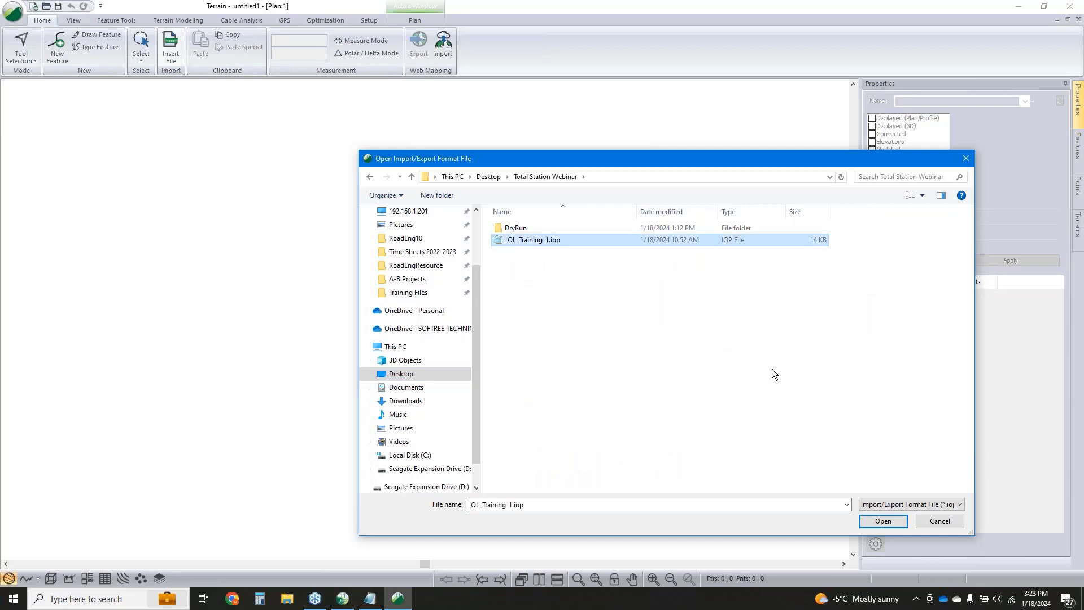
pyautogui.click(883, 521)
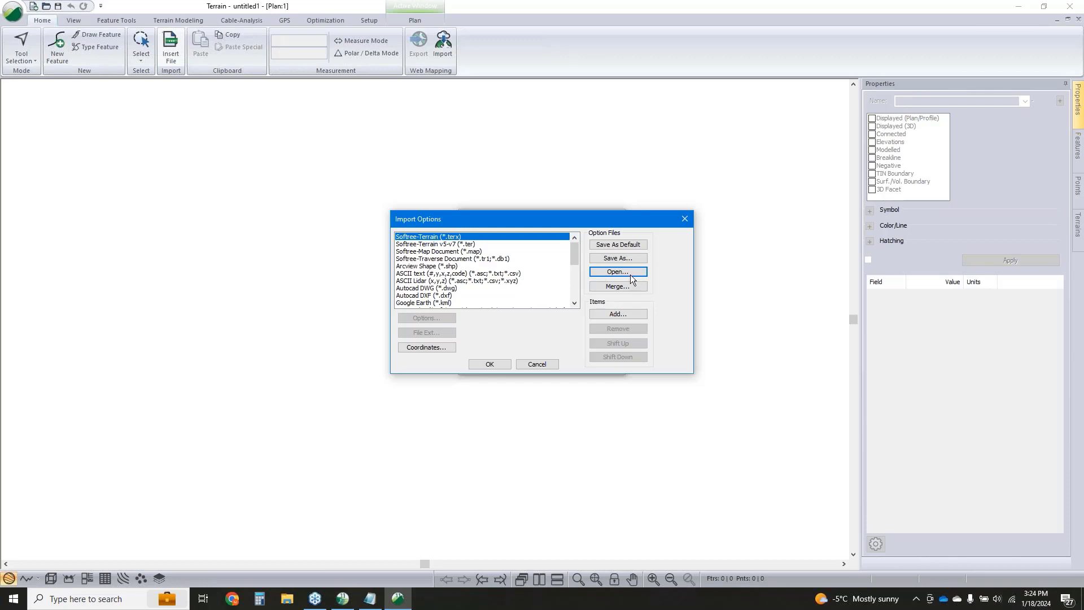
# Choose the OL_Training_1 format from the import options and apply it to All_topo.csv
pyautogui.scroll(-8, 630, 274)
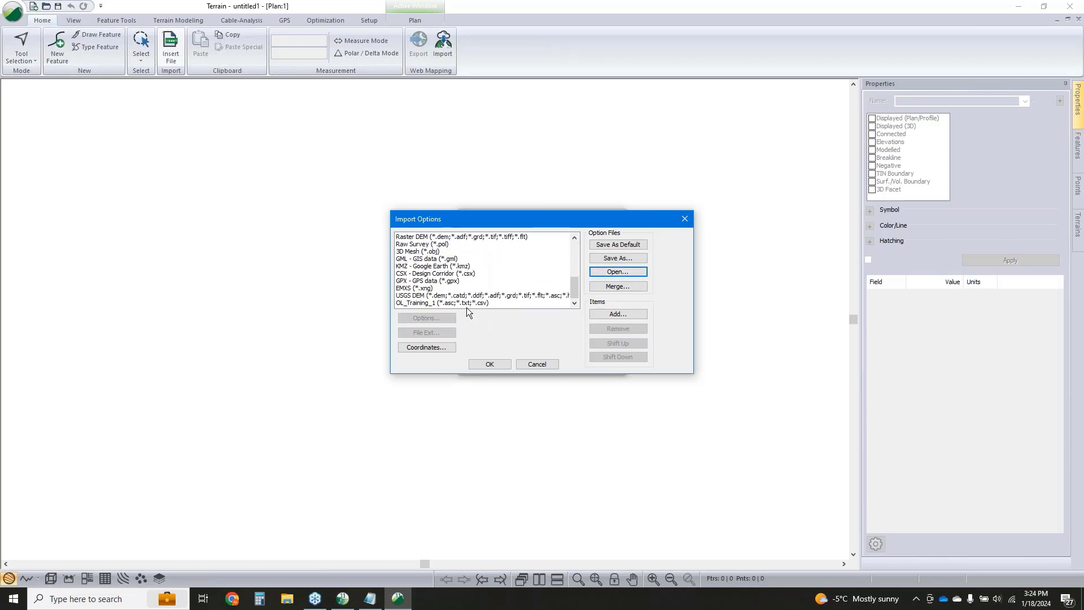
pyautogui.scroll(2, 521, 293)
pyautogui.scroll(3, 521, 289)
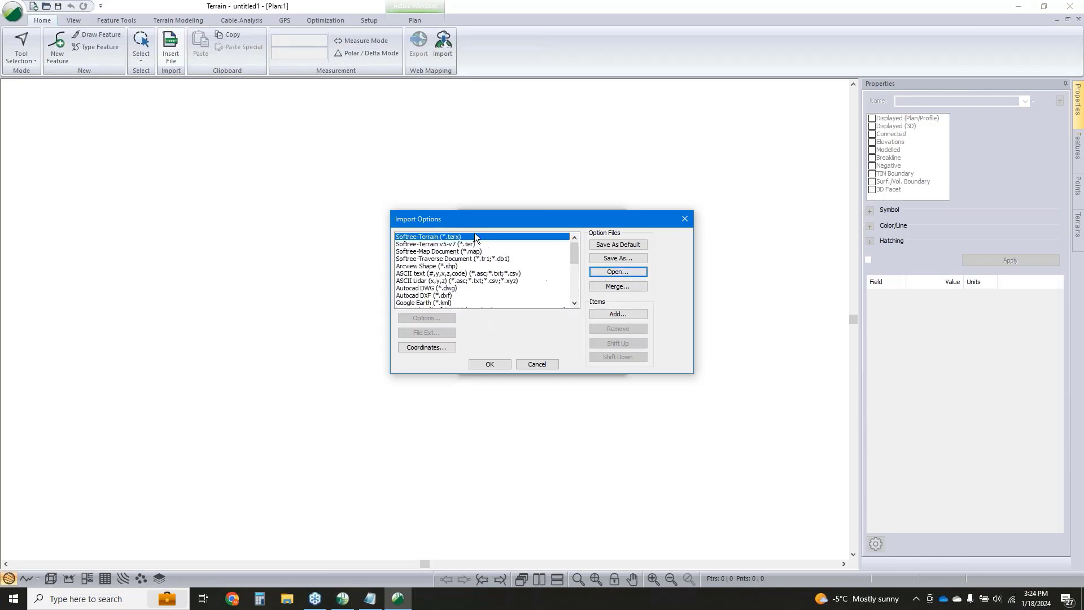
pyautogui.scroll(-4, 512, 288)
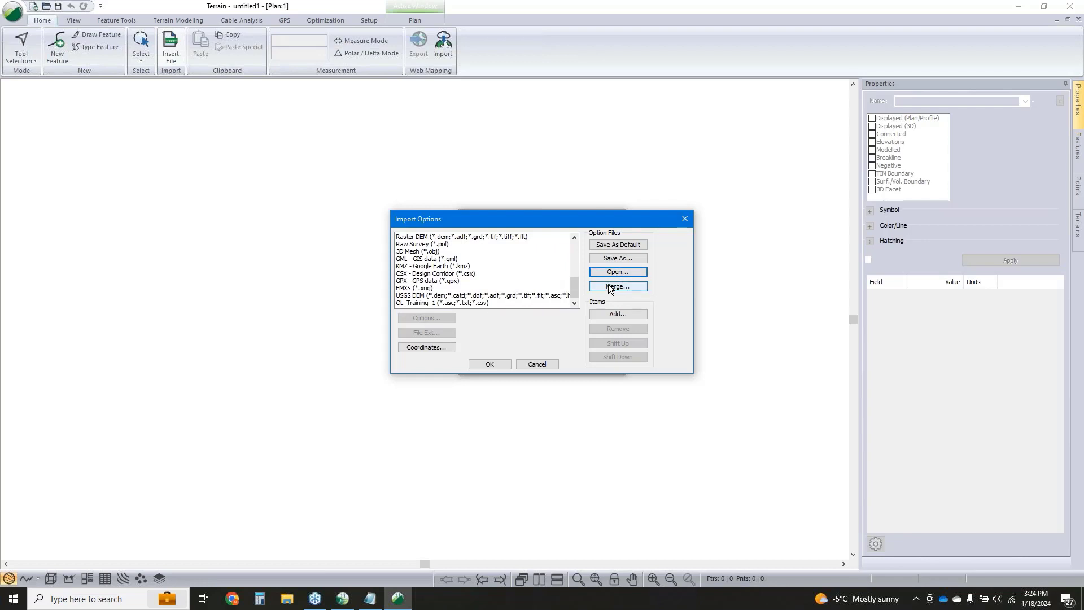
pyautogui.click(478, 301)
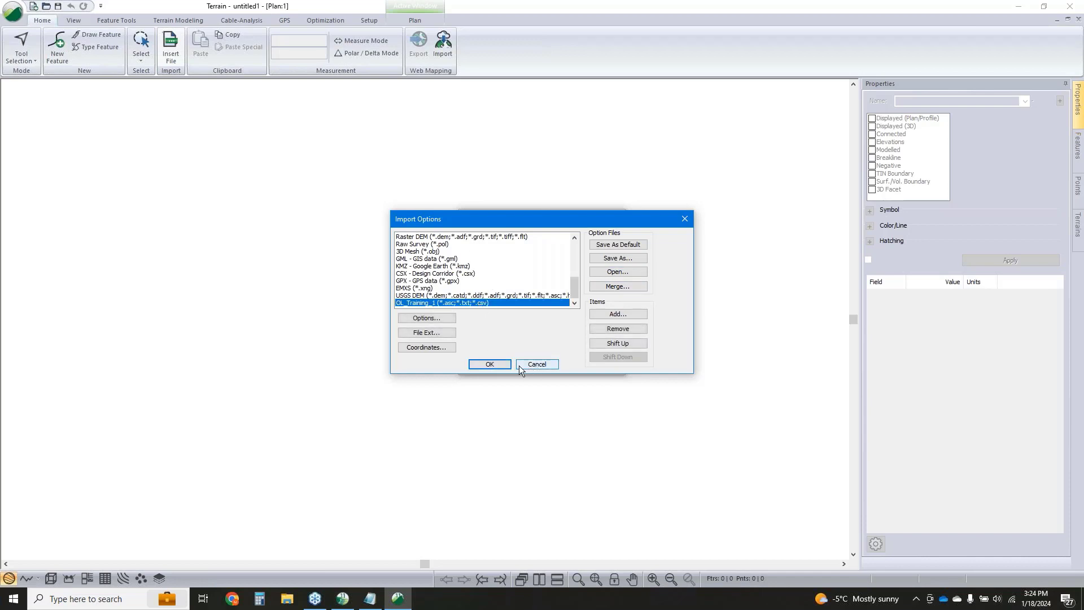
pyautogui.click(490, 364)
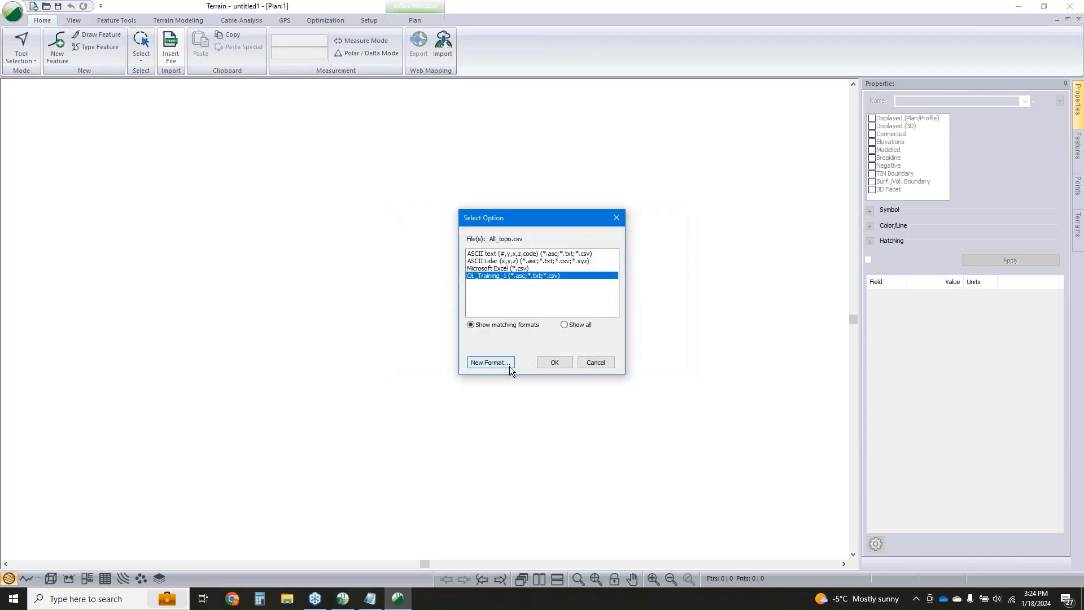
pyautogui.click(564, 359)
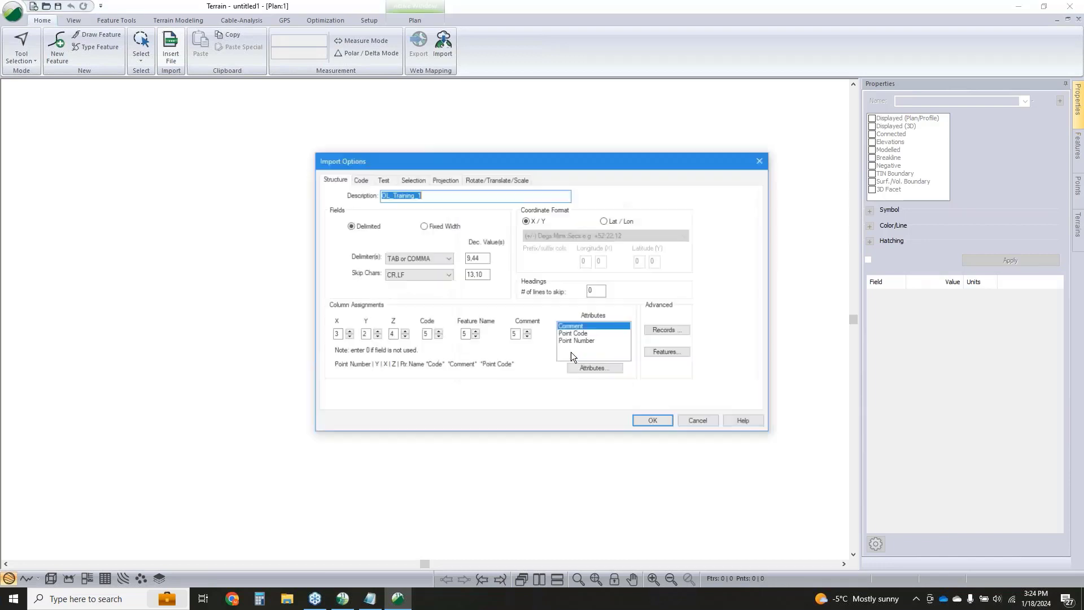
# Set the current projection to EPSG 2193 (NZGD2000 / New Zealand Transverse Mercator) and complete the import of the survey points
pyautogui.click(358, 179)
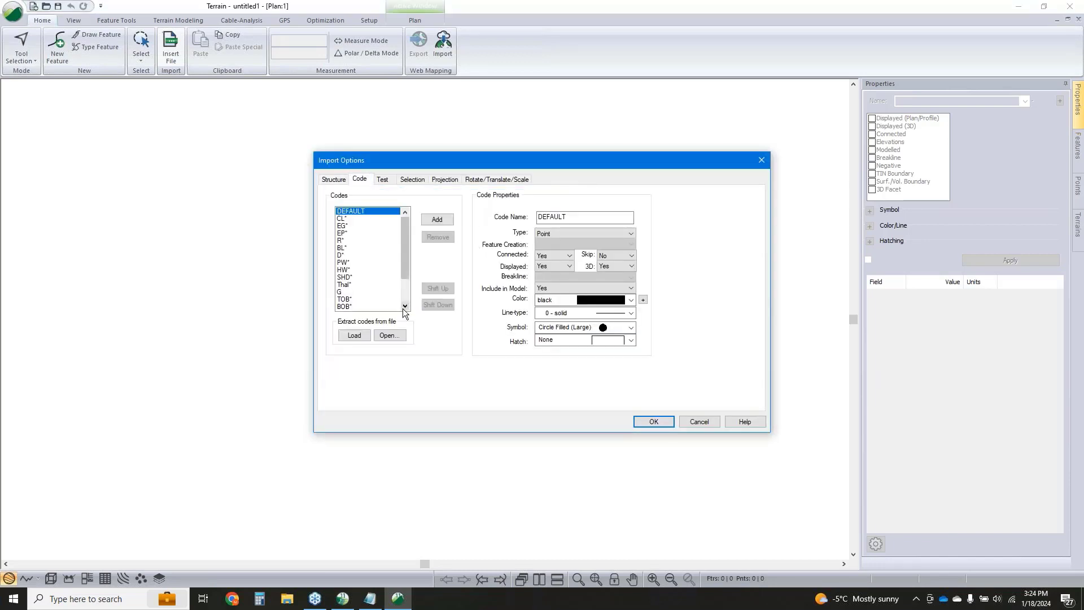
pyautogui.click(447, 179)
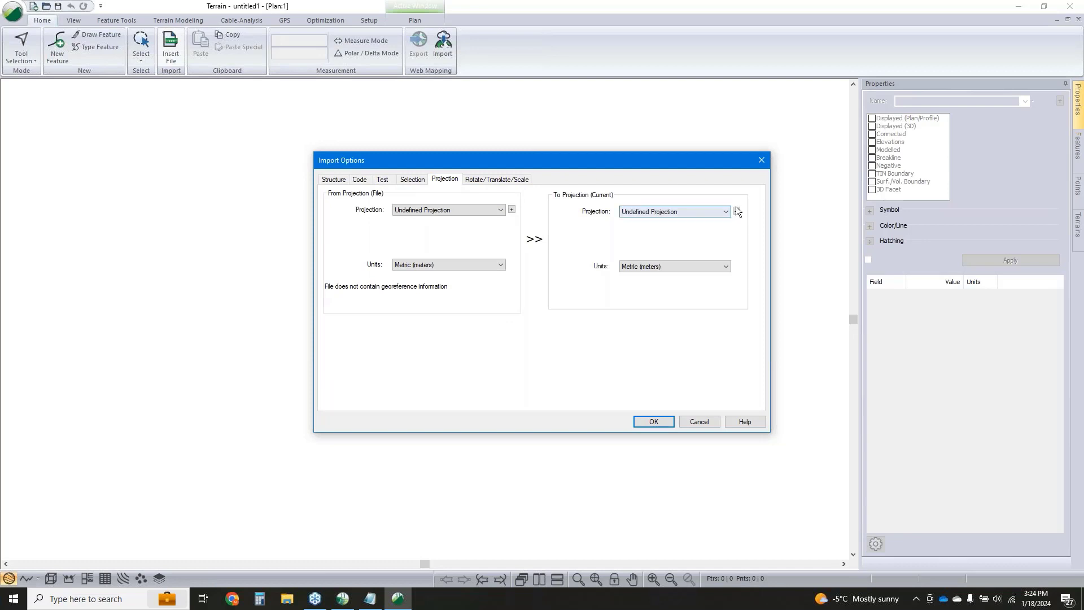
pyautogui.click(737, 211)
pyautogui.click(633, 314)
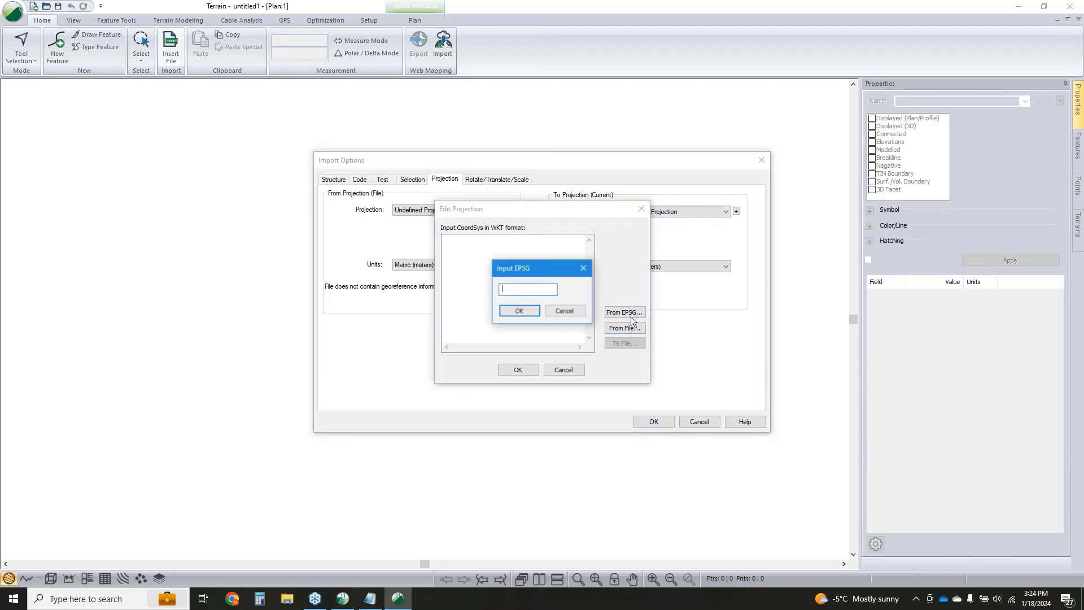
pyautogui.write('2193')
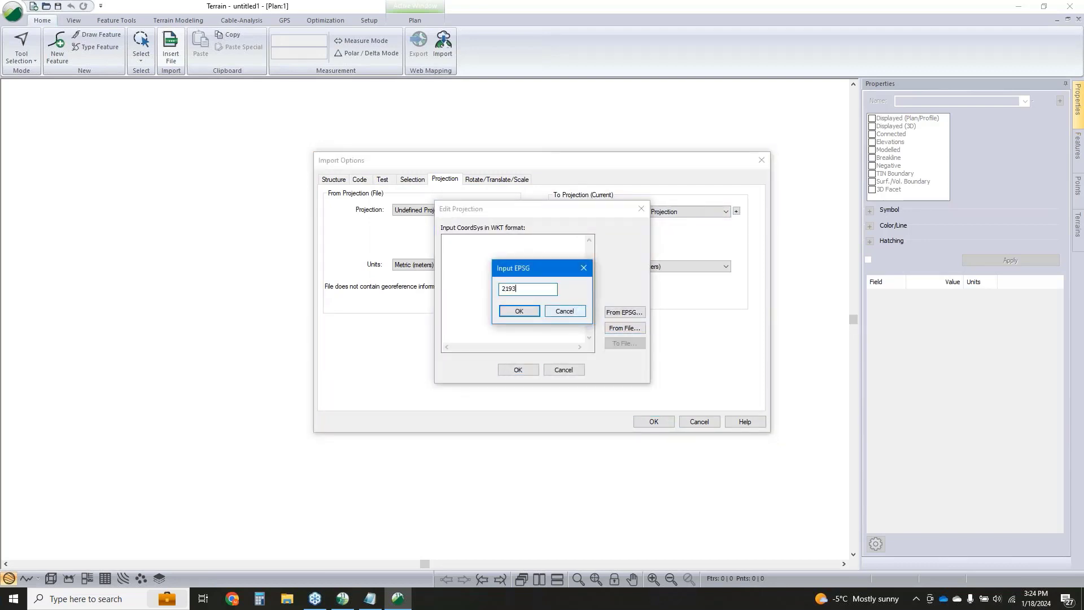
pyautogui.click(519, 311)
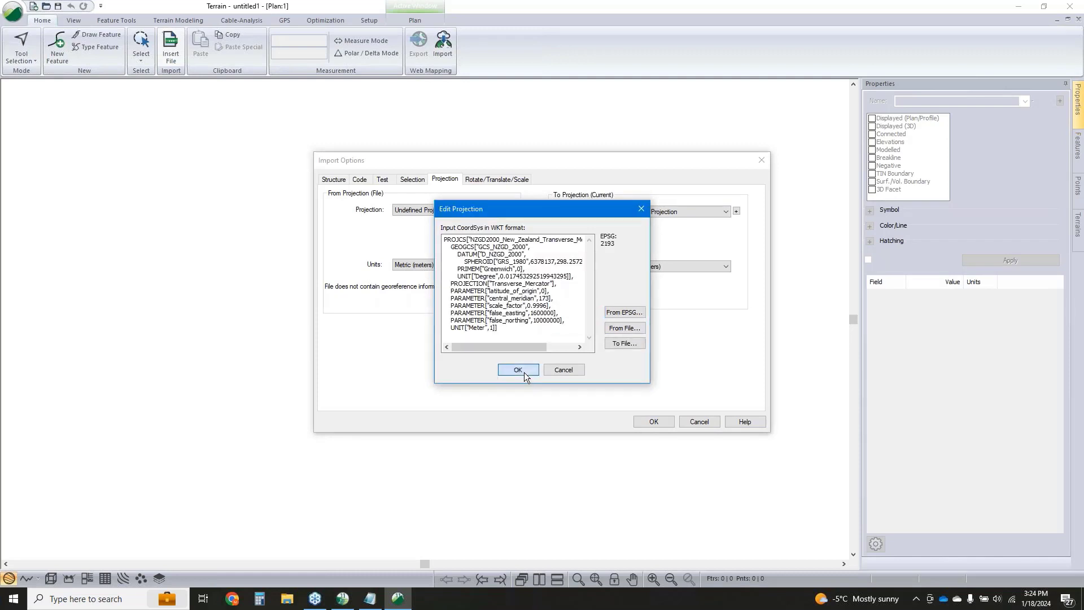
pyautogui.click(518, 370)
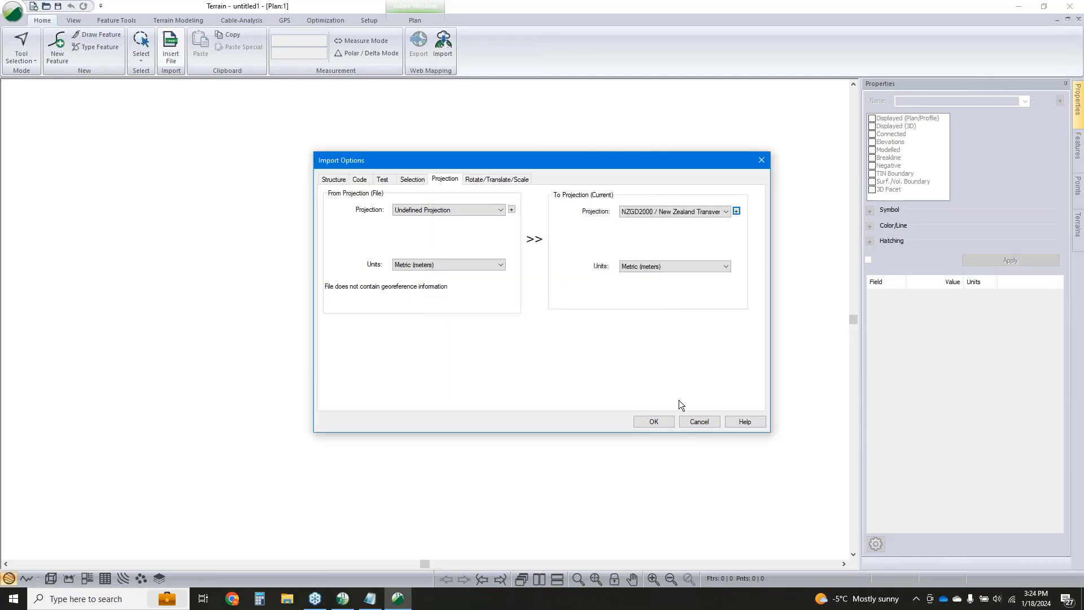
pyautogui.click(655, 423)
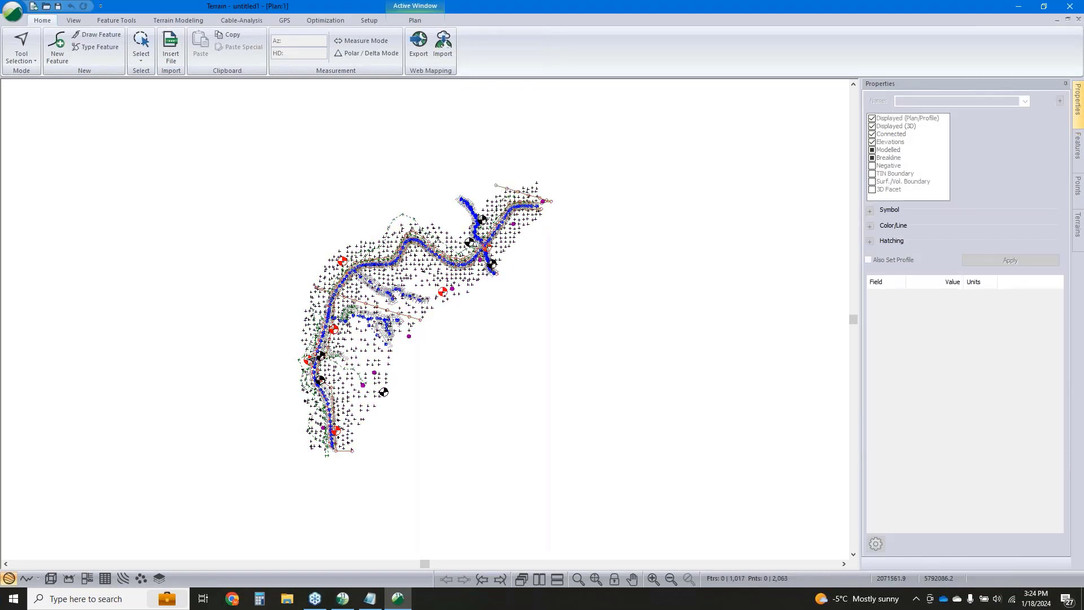
# Set up the terrain calculation with minor contours at an interval of 2, drawn as solid 20% gray lines
pyautogui.scroll(5, 368, 265)
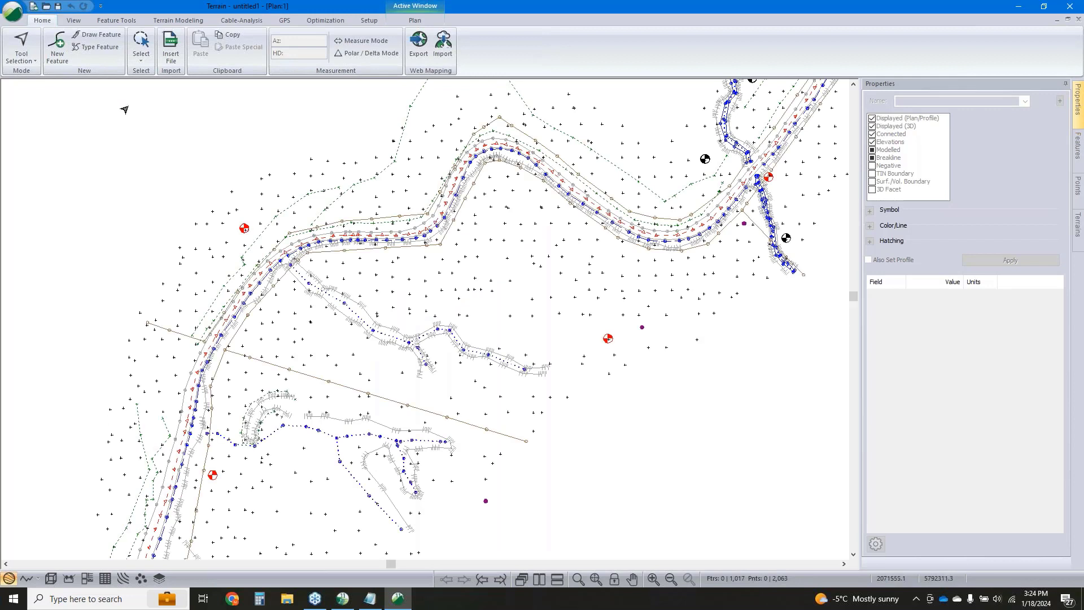
pyautogui.click(178, 20)
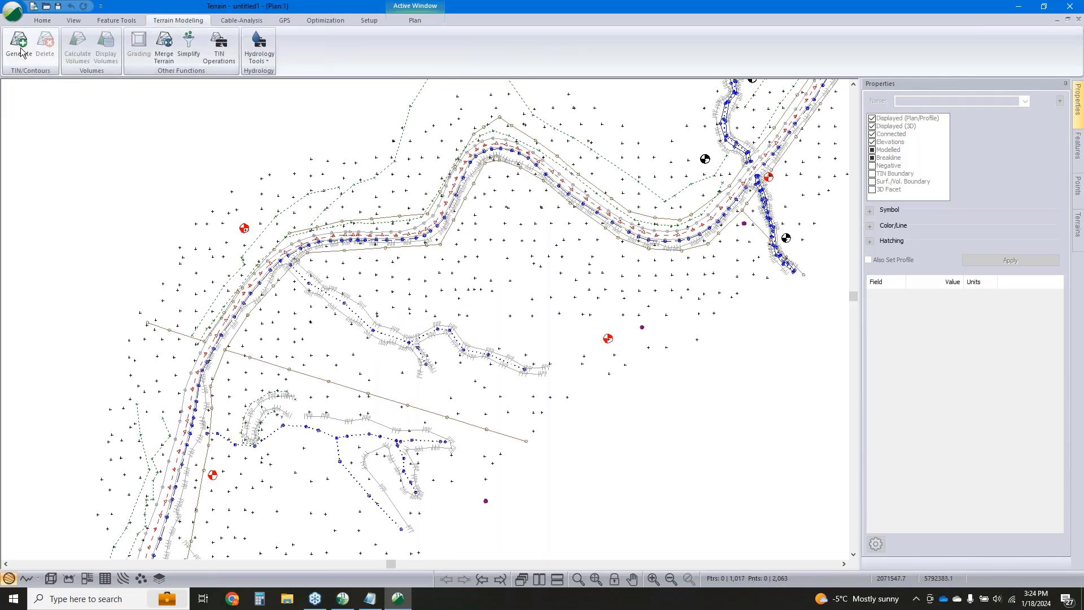
pyautogui.click(19, 45)
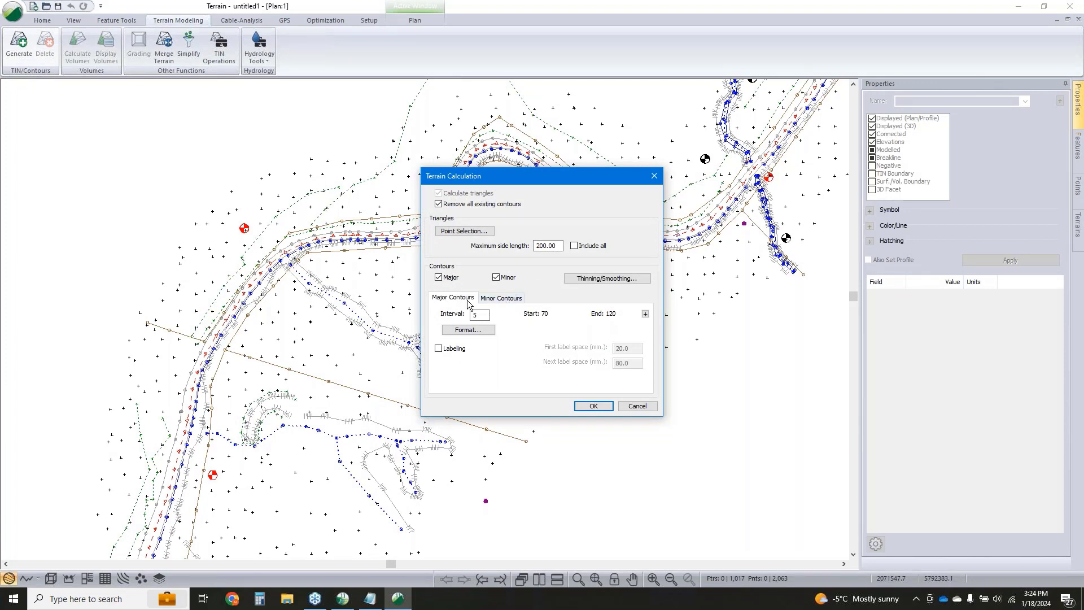
pyautogui.moveTo(483, 315); pyautogui.dragTo(445, 318)
pyautogui.click(499, 299)
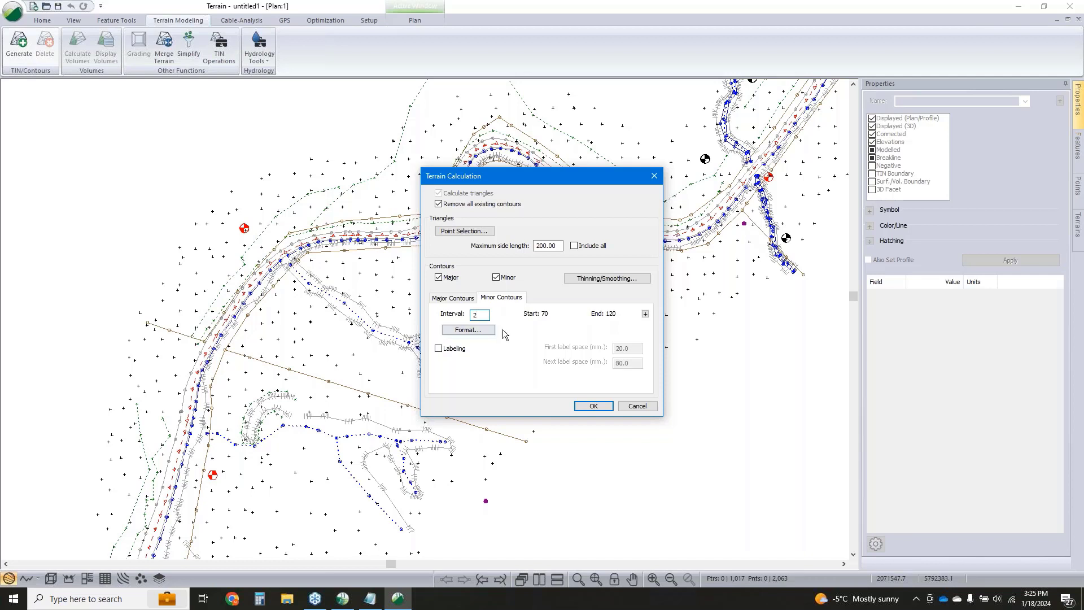
pyautogui.click(477, 332)
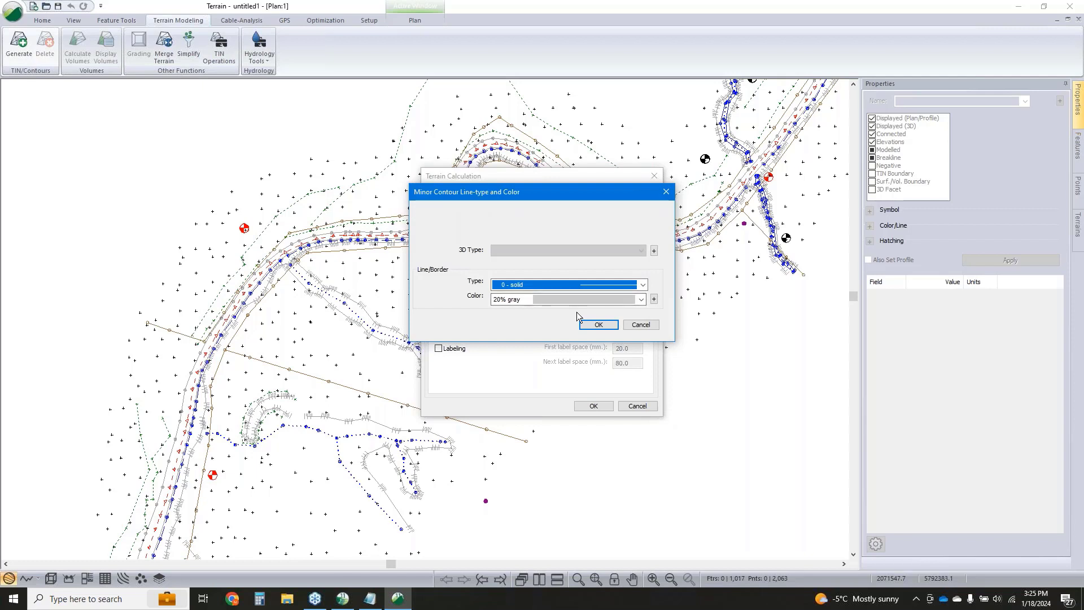
pyautogui.click(599, 324)
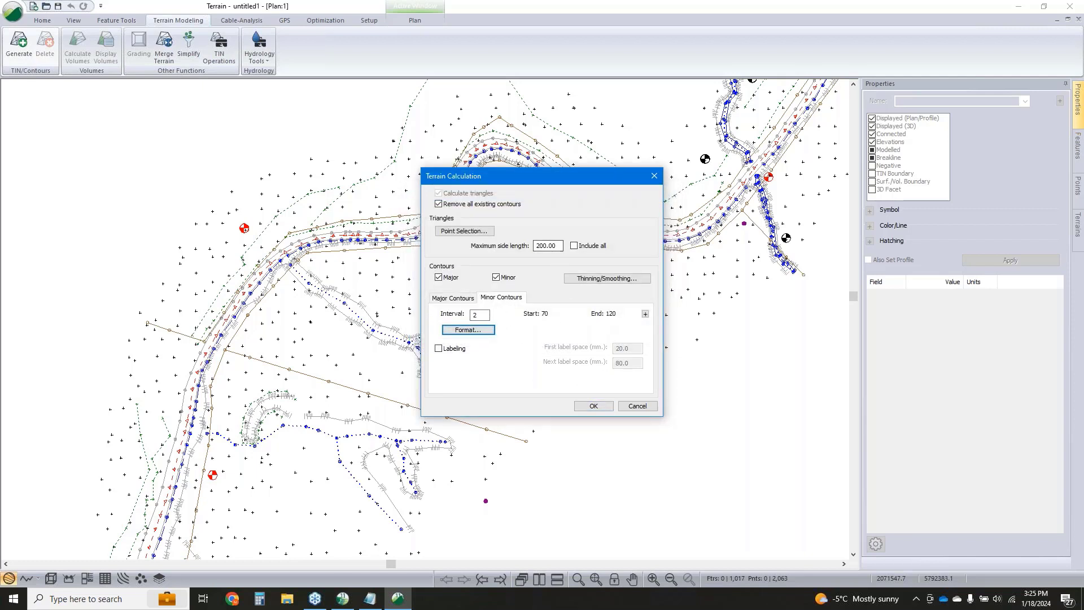
# Set the maximum triangle side length to 50 and generate the TIN and contours
pyautogui.moveTo(558, 246); pyautogui.dragTo(535, 246)
pyautogui.write('50')
pyautogui.click(593, 406)
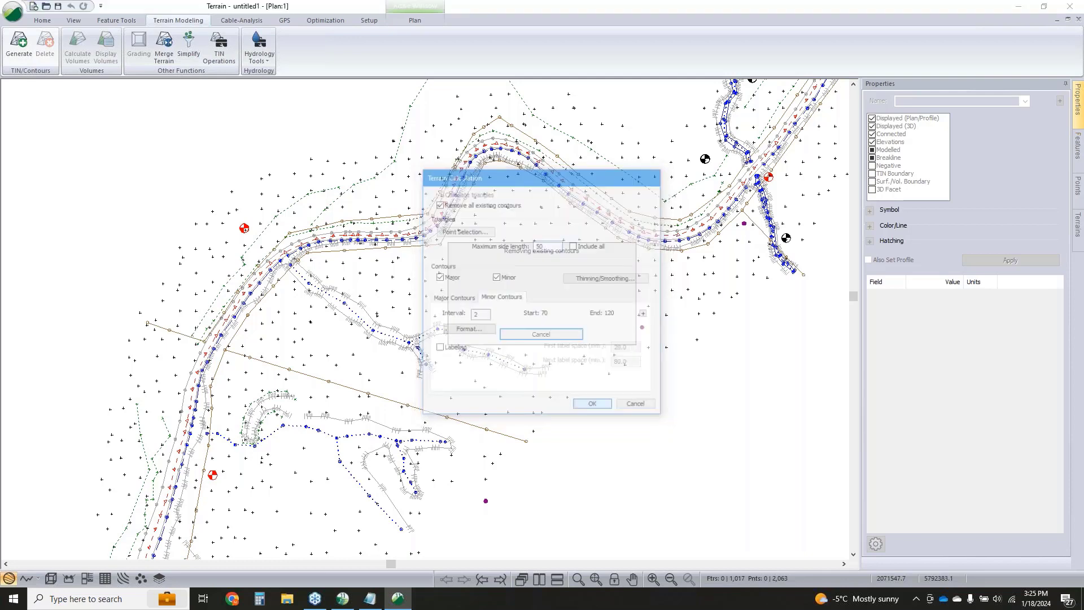
# Show the generated terrain surface in 3D and examine it from different angles
pyautogui.click(57, 580)
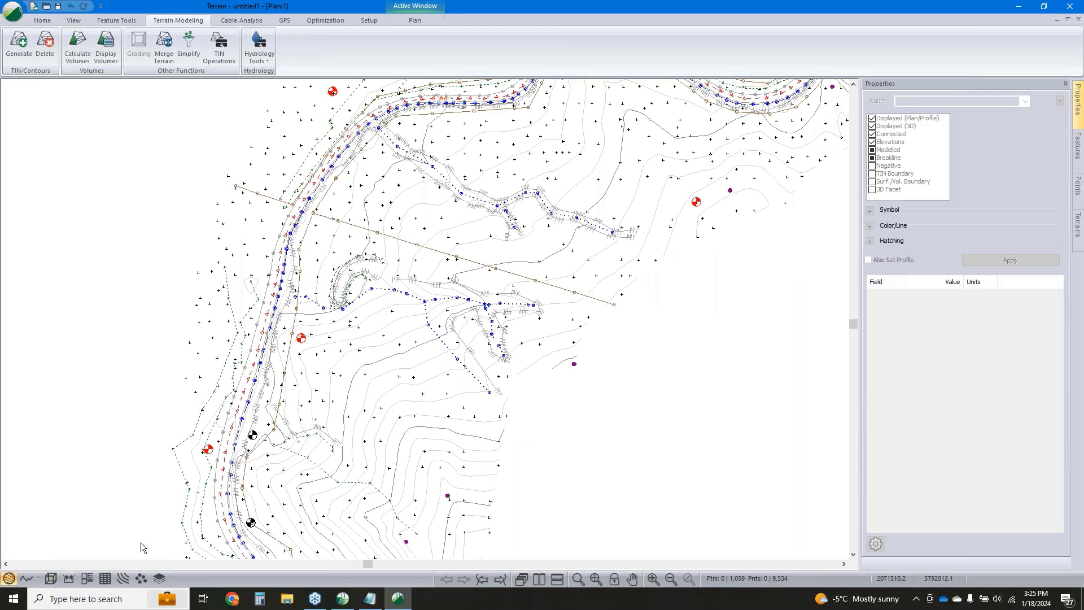
pyautogui.scroll(-3, 371, 364)
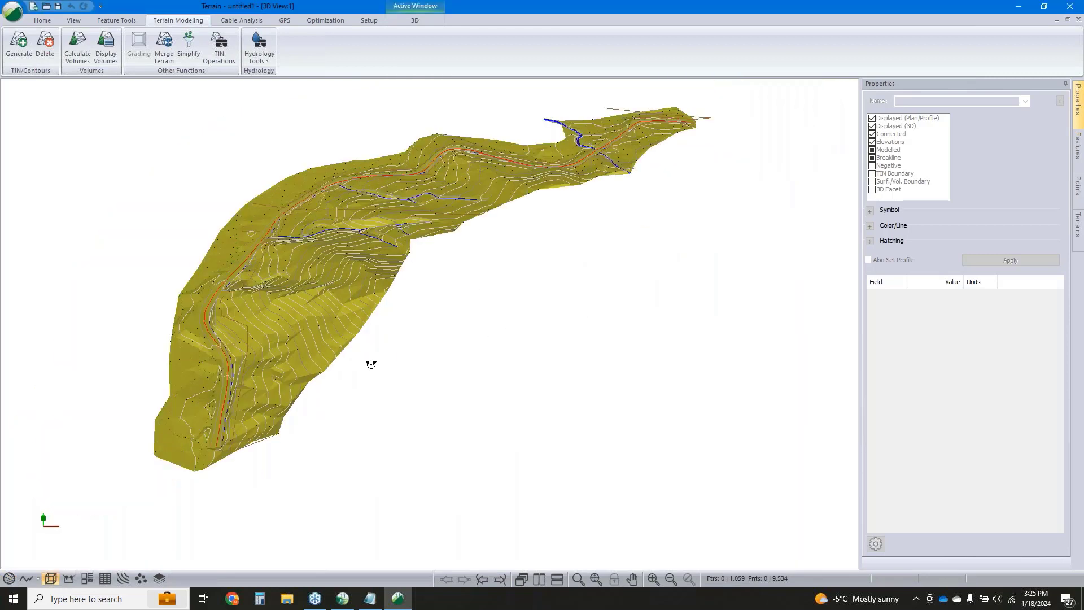
pyautogui.moveTo(414, 370); pyautogui.dragTo(484, 370)
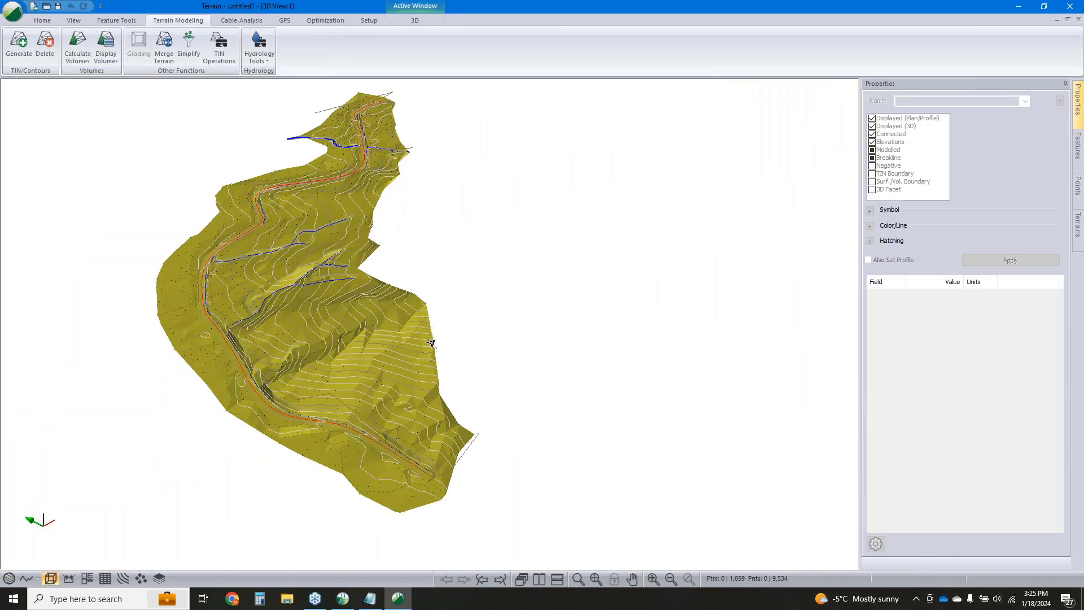
pyautogui.moveTo(421, 291); pyautogui.dragTo(540, 305, button='middle')
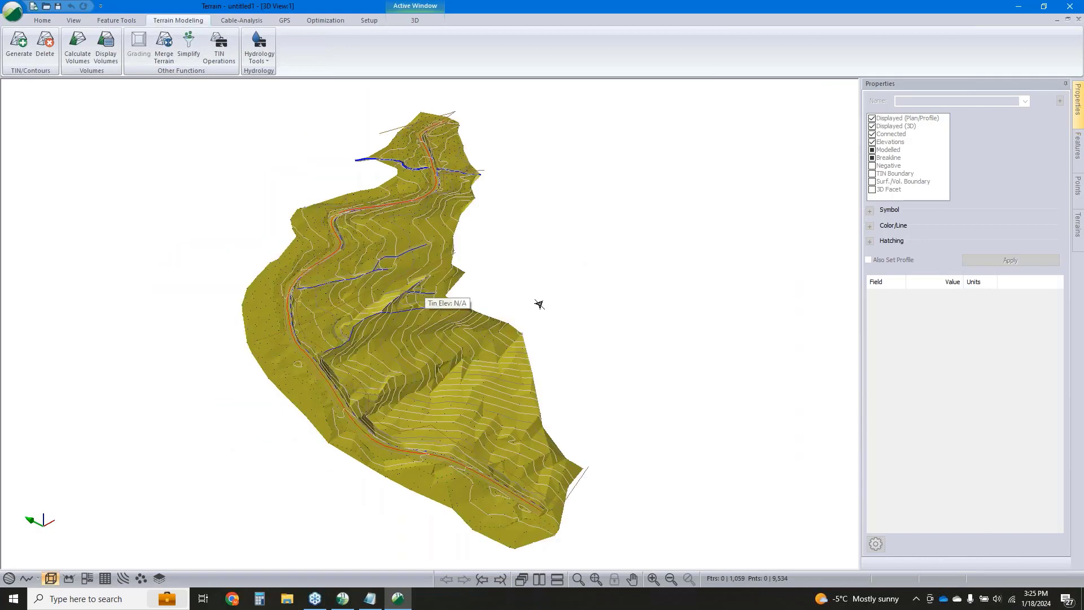
# Save the terrain model as "topo web" in the Total Station Webinar folder
pyautogui.click(15, 12)
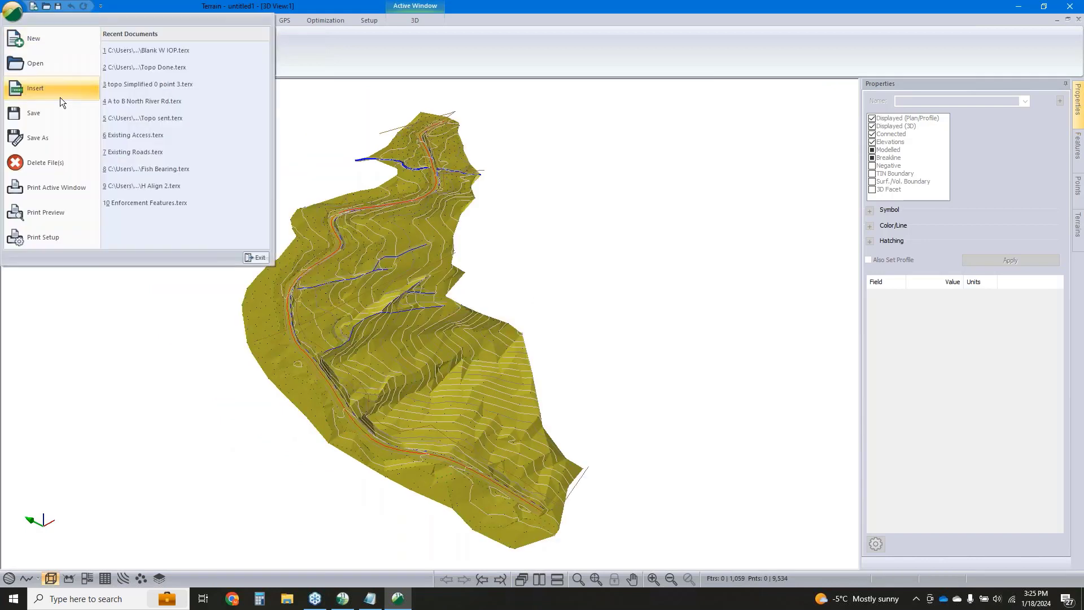
pyautogui.click(45, 135)
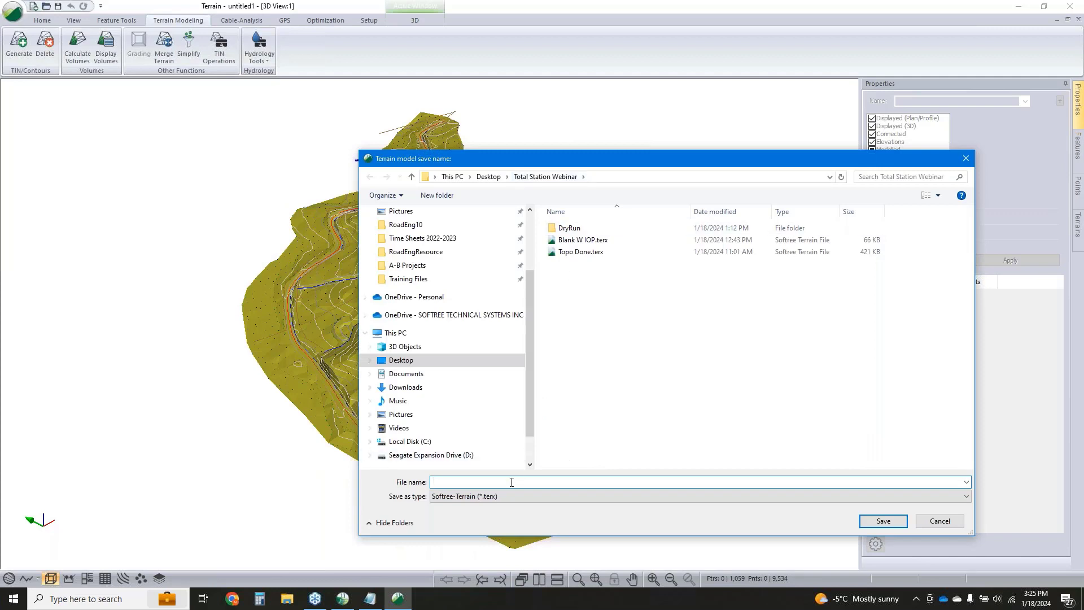
pyautogui.write('topo ')
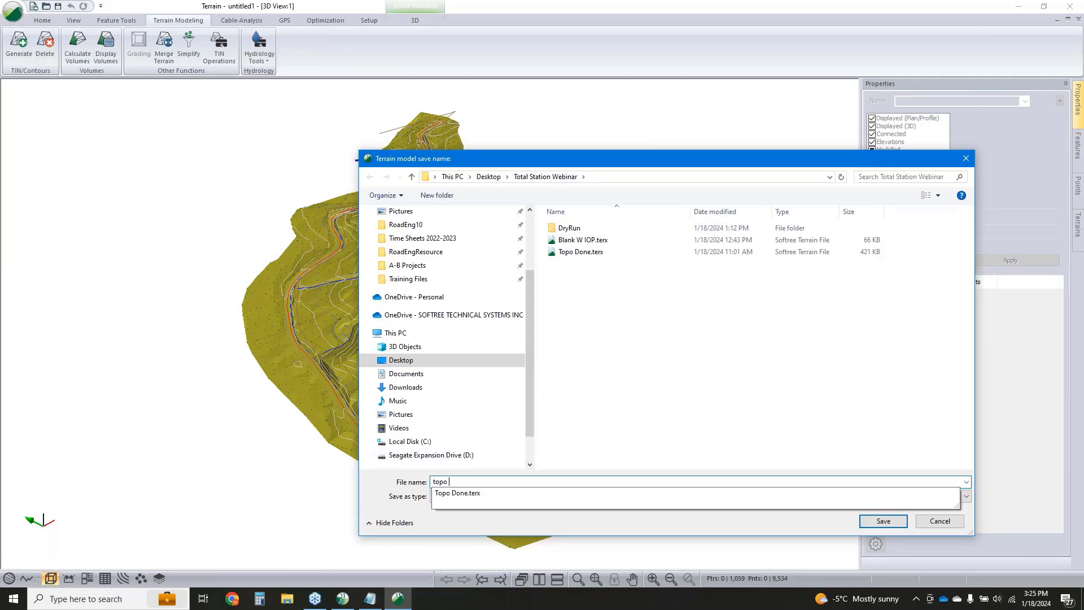
pyautogui.write('web')
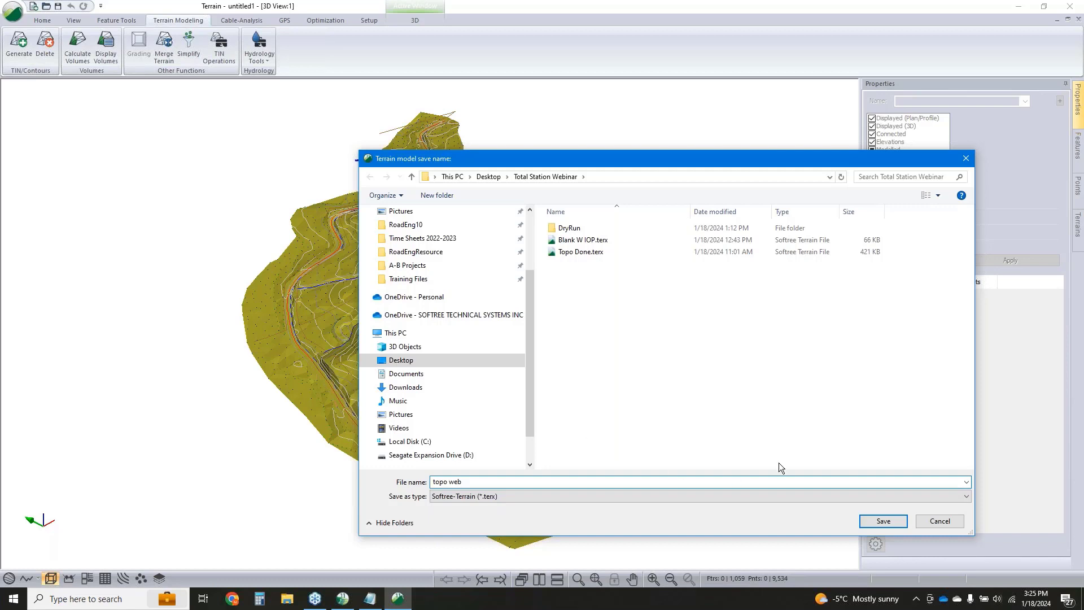
pyautogui.click(896, 523)
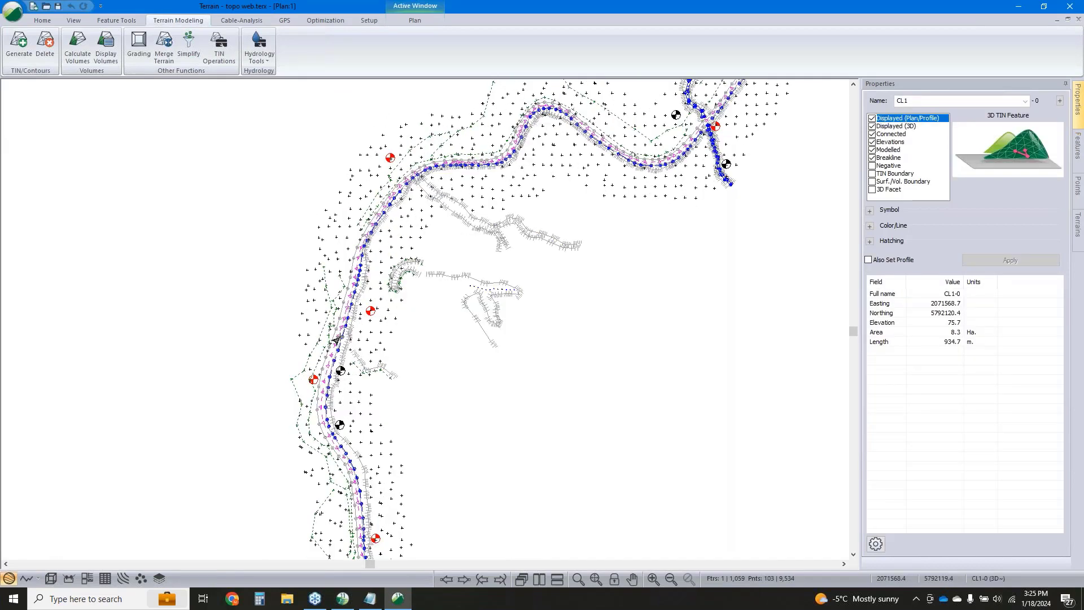
# Capture Google satellite imagery of the survey area from the live web map at zoom 17 and save it as image.jpg
pyautogui.click(43, 21)
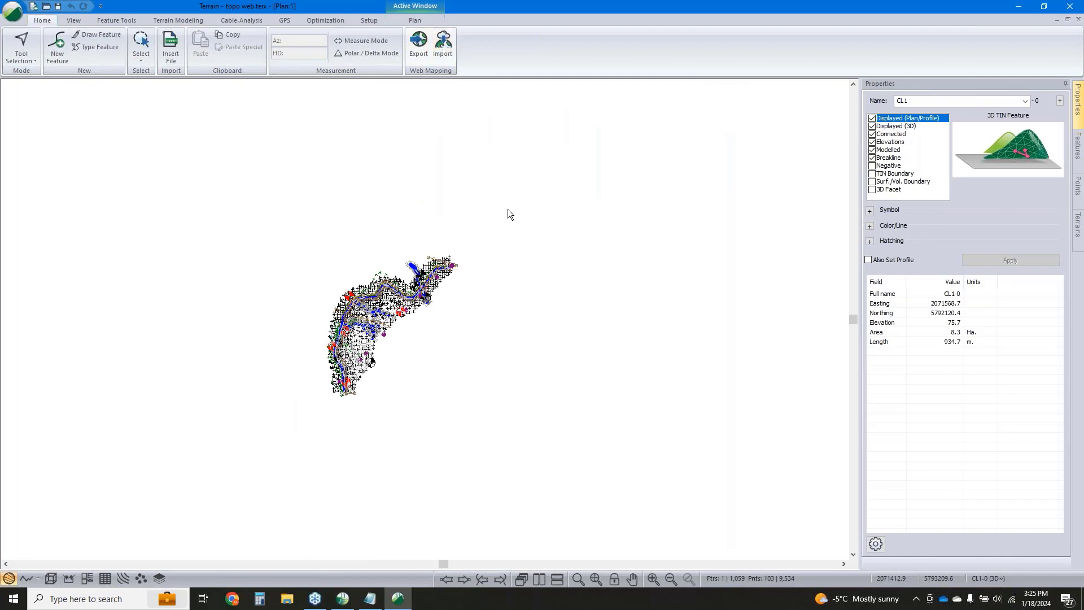
pyautogui.click(444, 46)
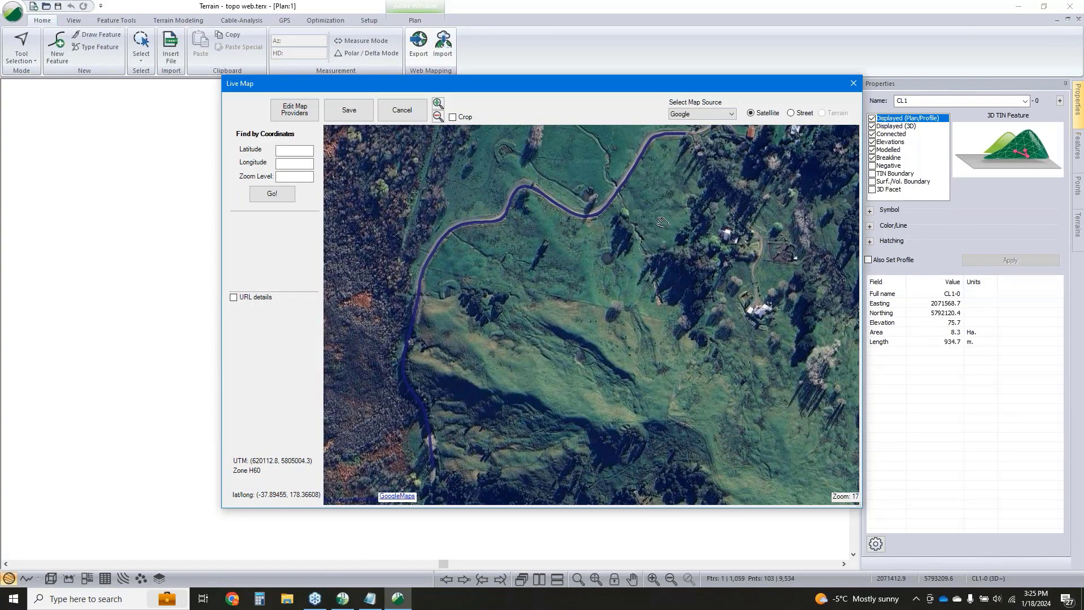
pyautogui.click(349, 110)
pyautogui.click(510, 352)
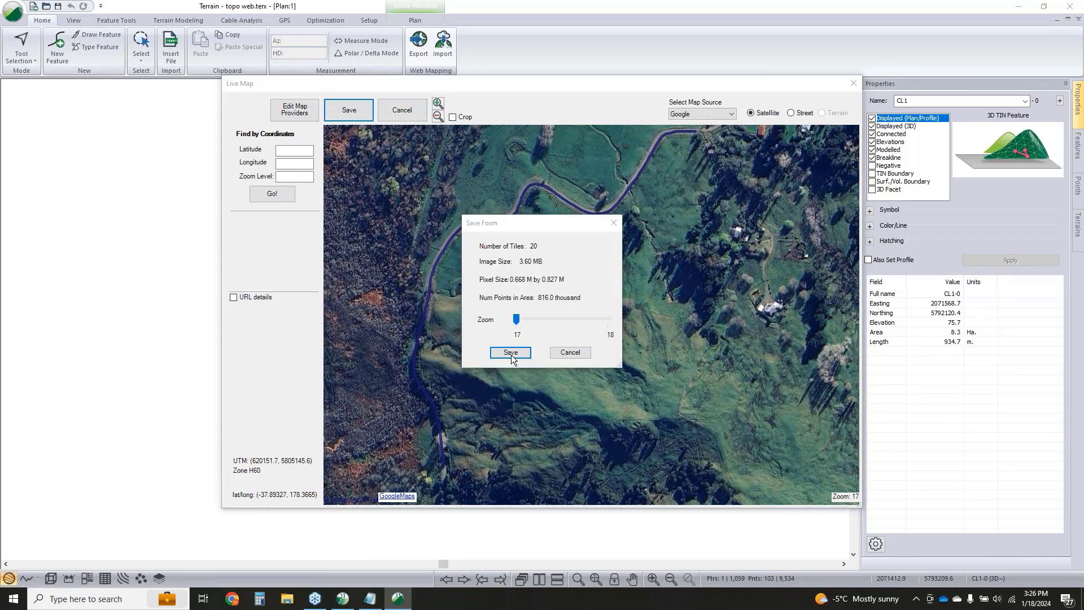
pyautogui.click(528, 324)
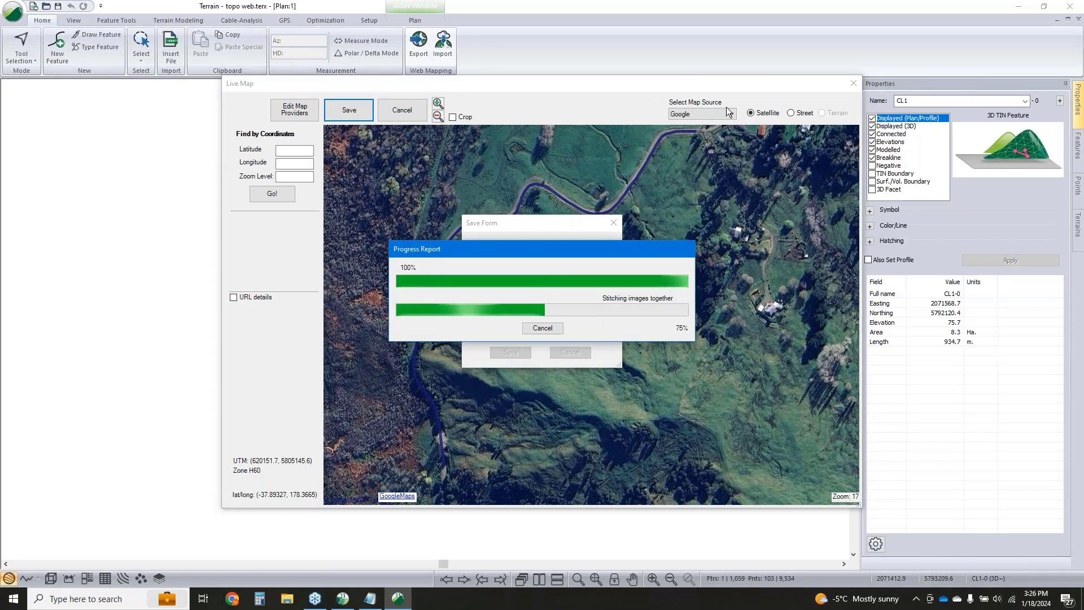
pyautogui.click(510, 352)
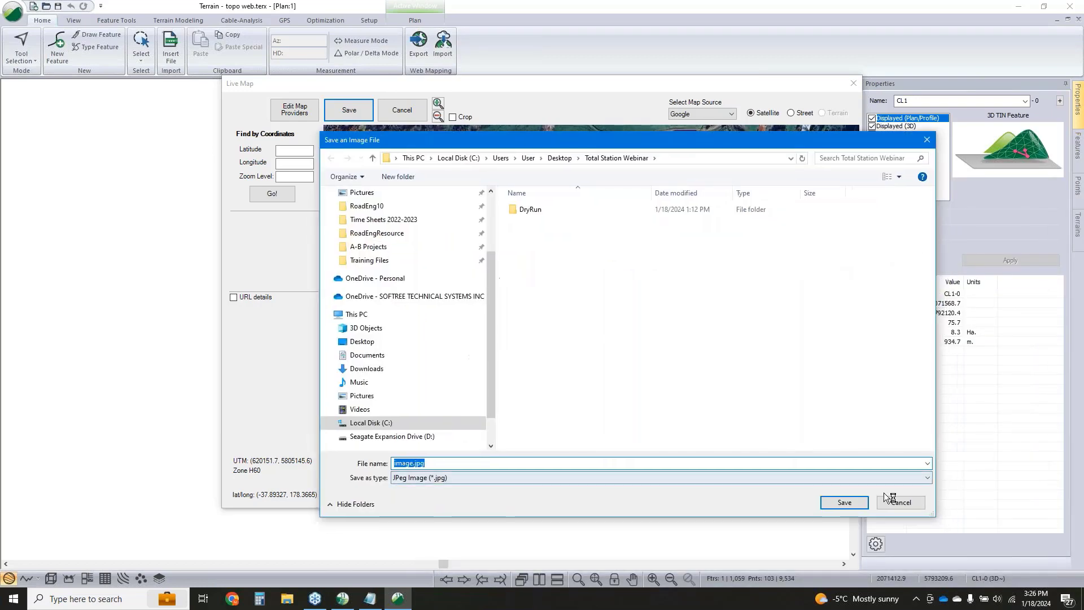
pyautogui.click(866, 502)
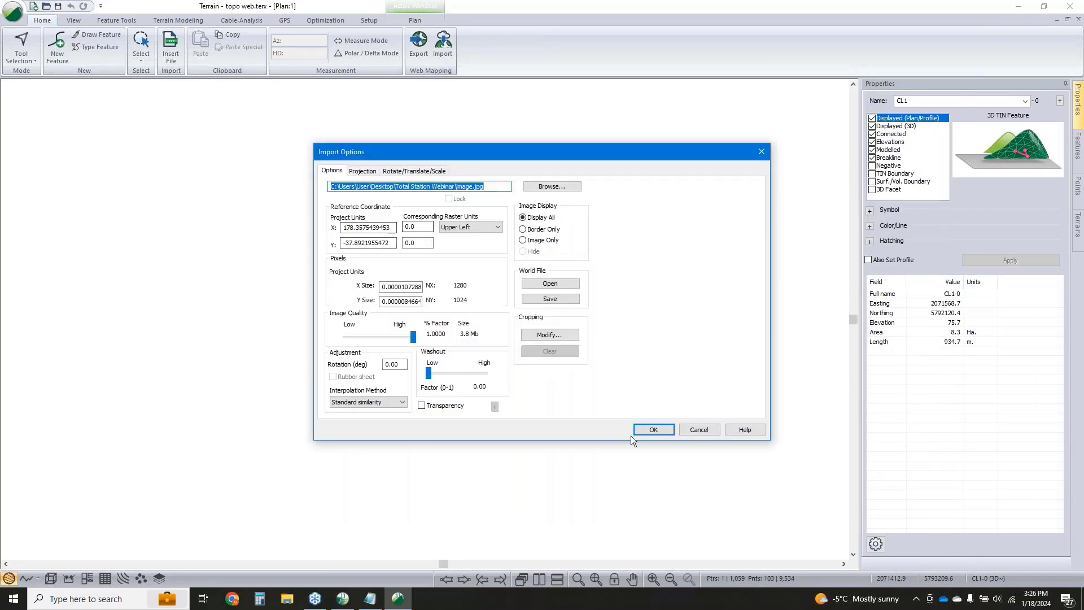
# Import image.jpg into the plan background, transforming it to the project's NZGD2000 / New Zealand Transverse Mercator 2000 system, and clear the feature selection
pyautogui.click(649, 430)
pyautogui.click(469, 322)
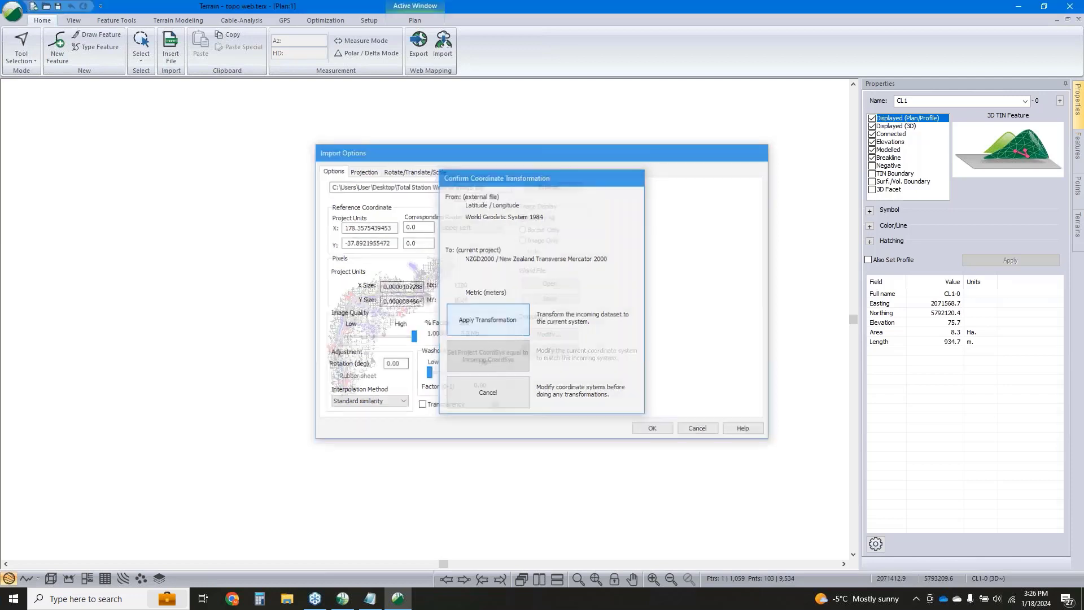
pyautogui.click(582, 331)
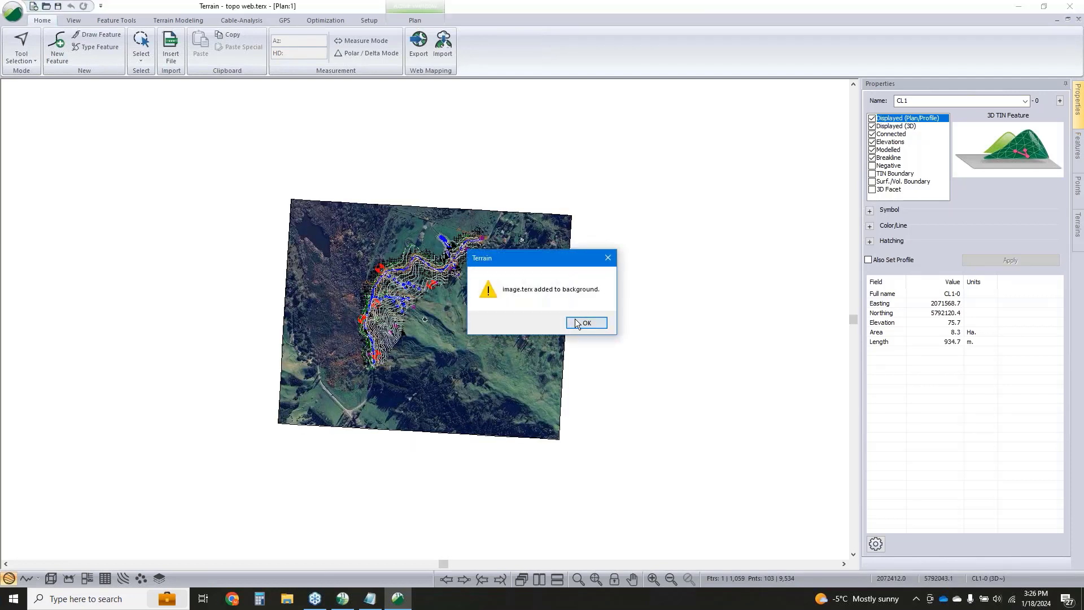
pyautogui.click(575, 318)
pyautogui.scroll(3, 458, 313)
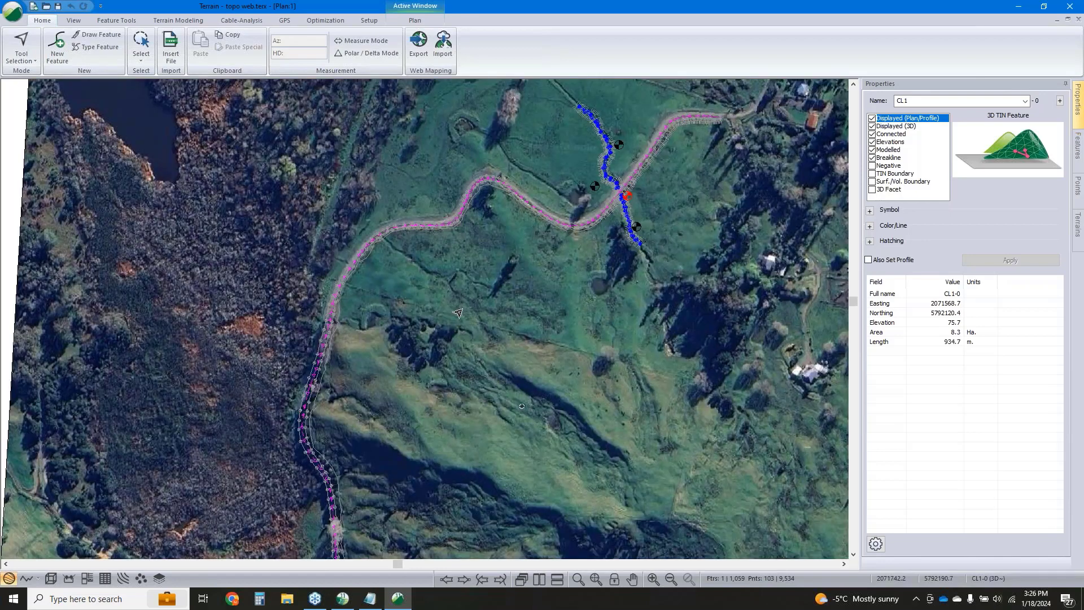
pyautogui.click(537, 380)
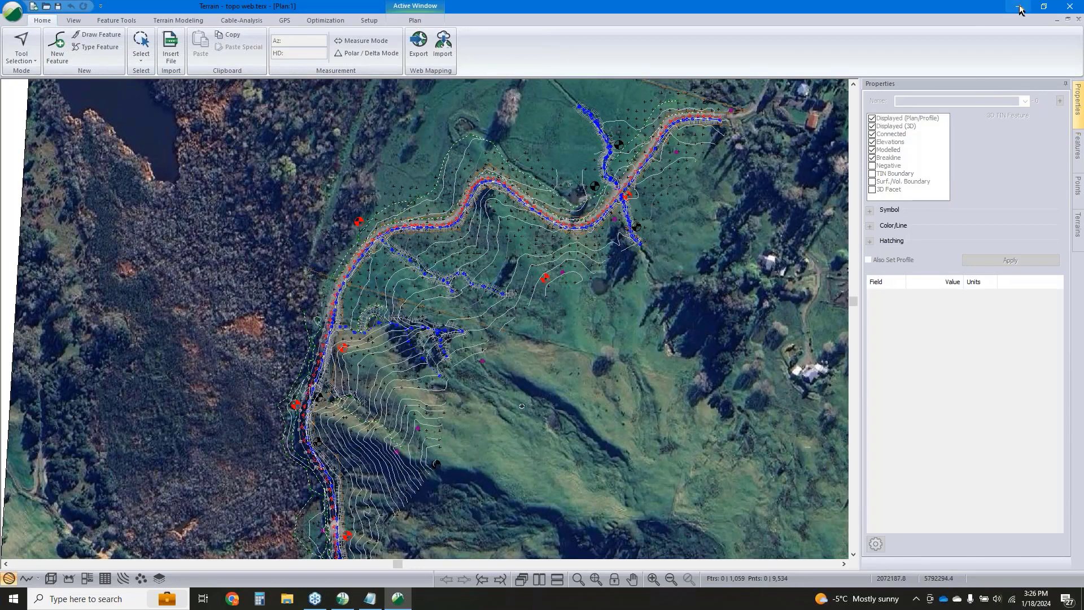
# Switch to RoadEng Location and start a new design file
pyautogui.click(1021, 10)
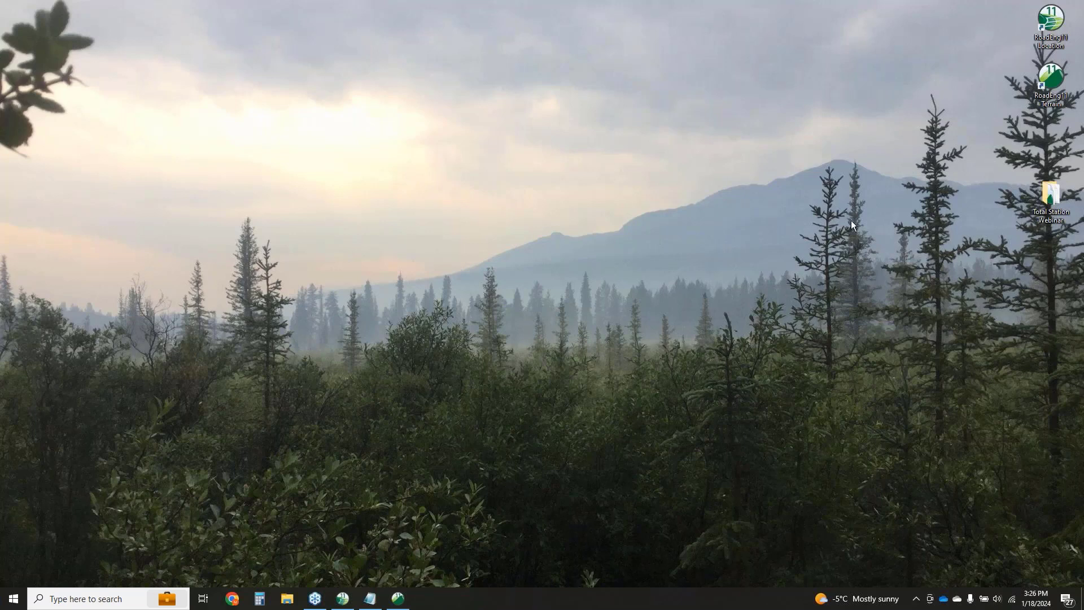
pyautogui.click(1057, 26)
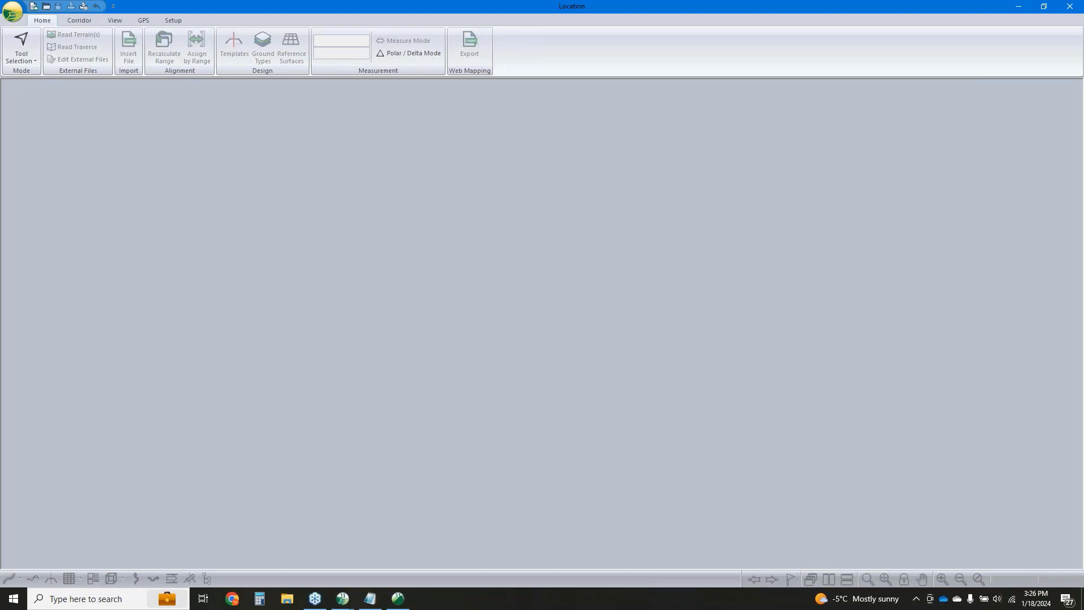
pyautogui.click(13, 13)
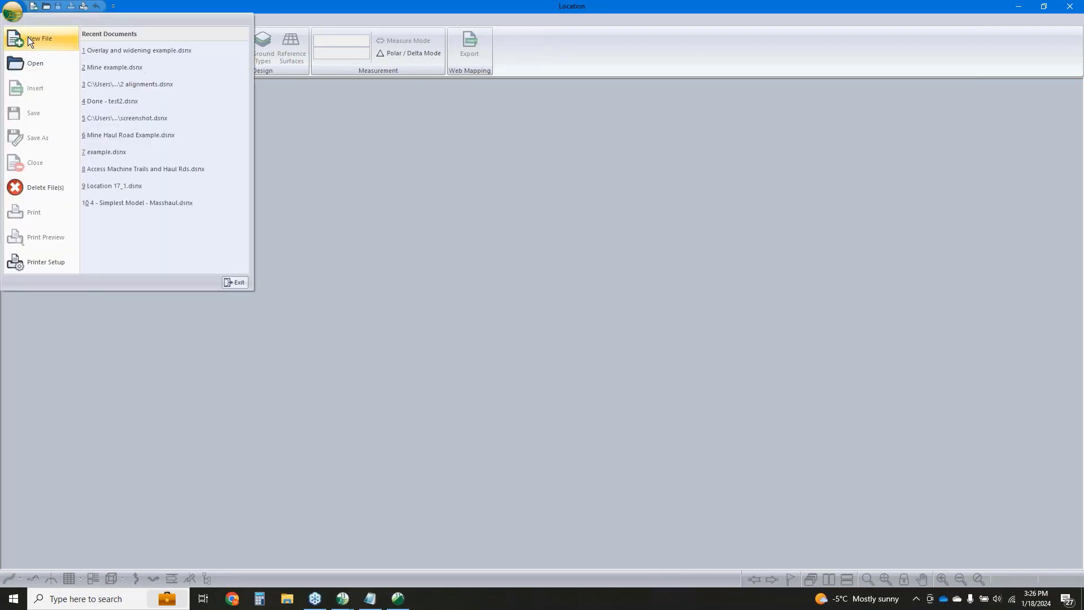
pyautogui.click(28, 38)
# Use topo web.terx as the original ground surface, with the initial alignment at the center of terrain and the default standard template
pyautogui.click(579, 258)
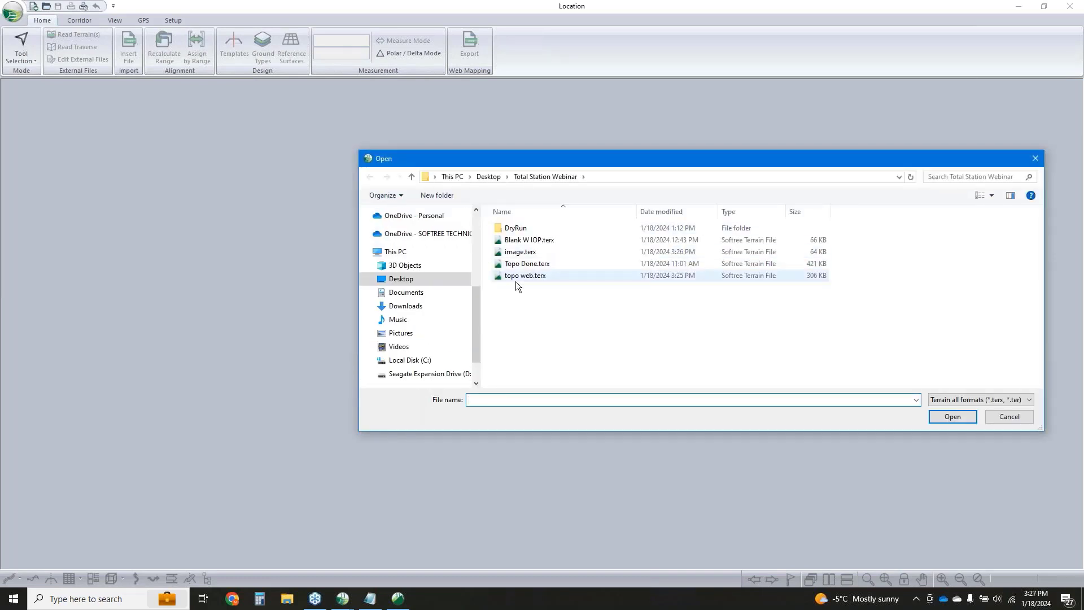
pyautogui.click(530, 279)
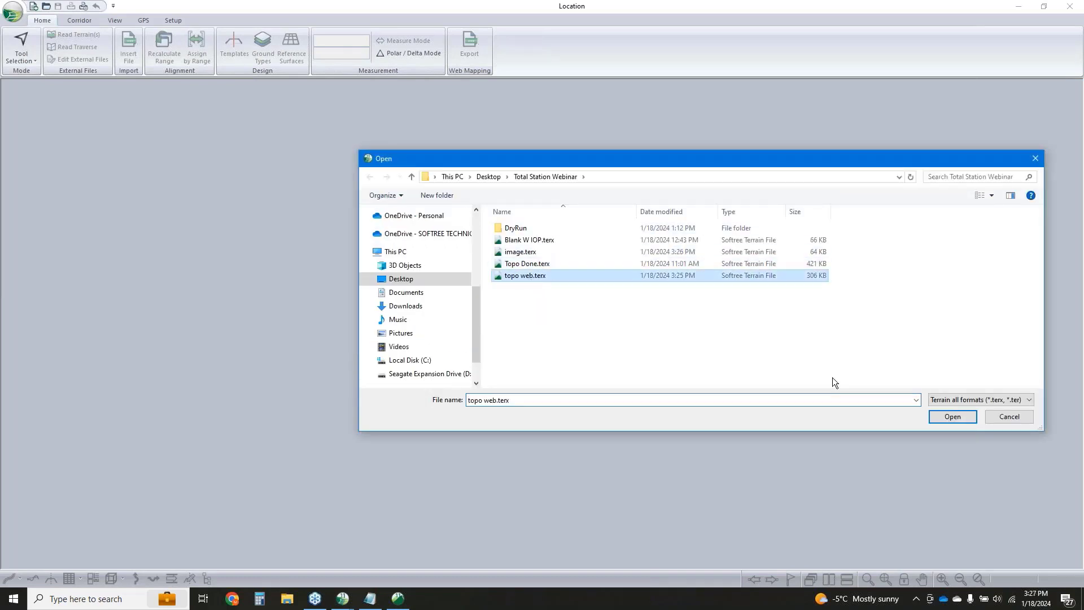
pyautogui.click(952, 417)
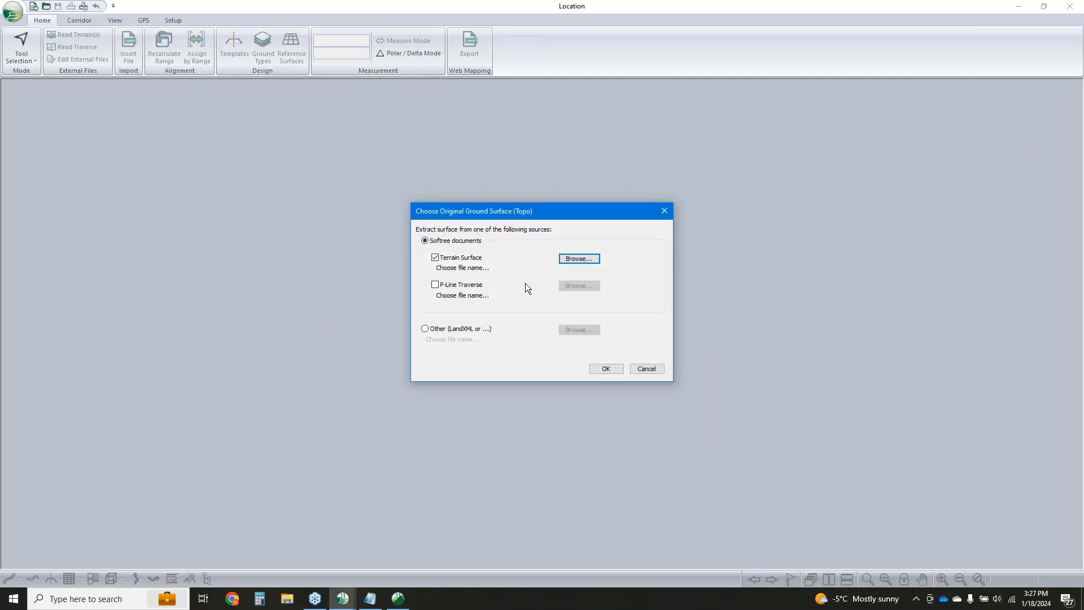
pyautogui.click(598, 367)
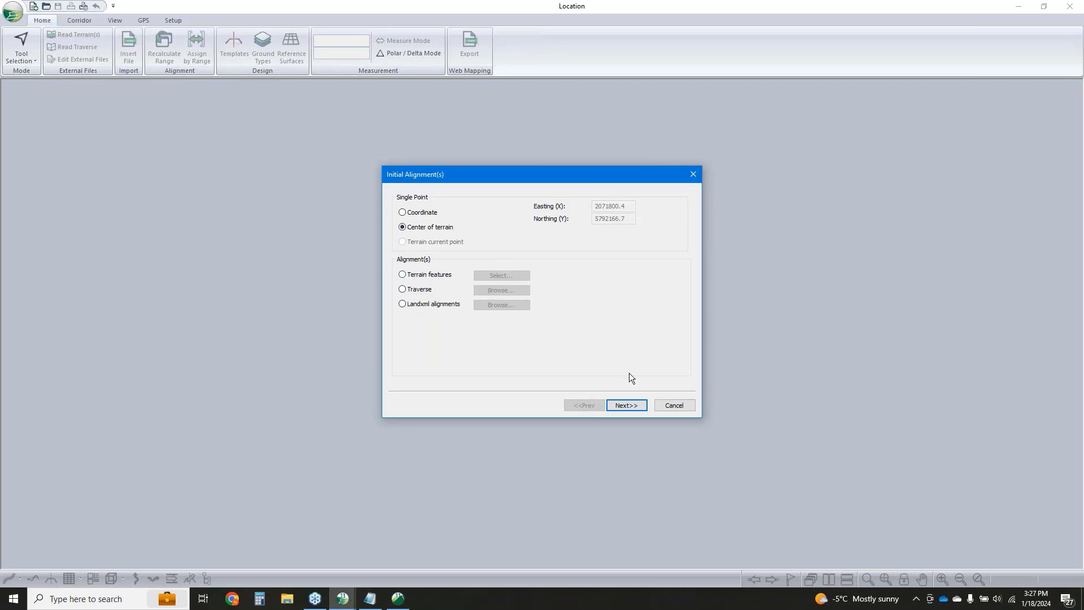
pyautogui.click(635, 402)
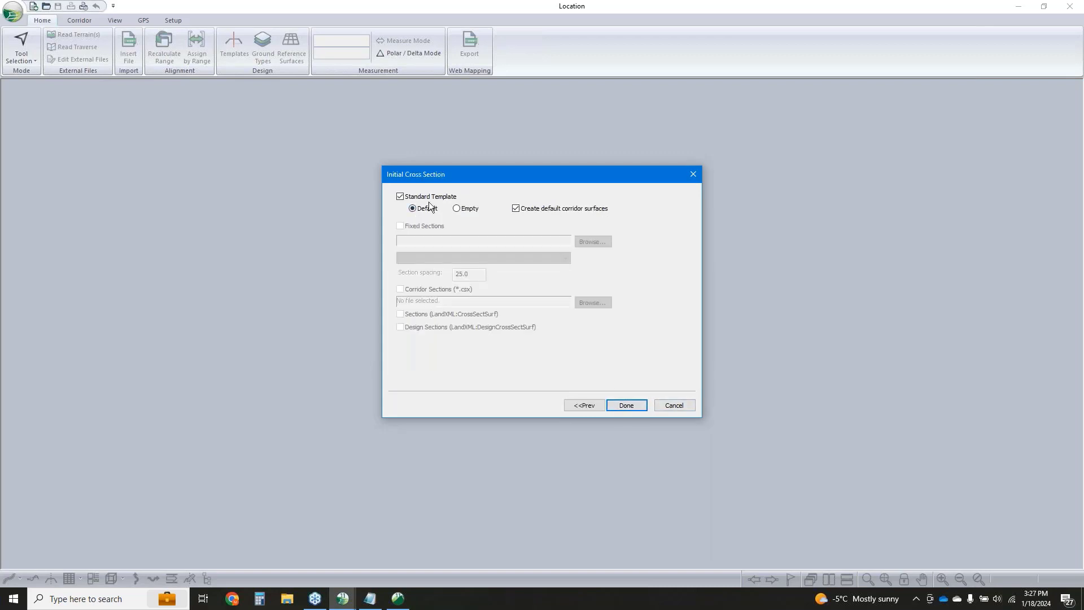
pyautogui.click(638, 406)
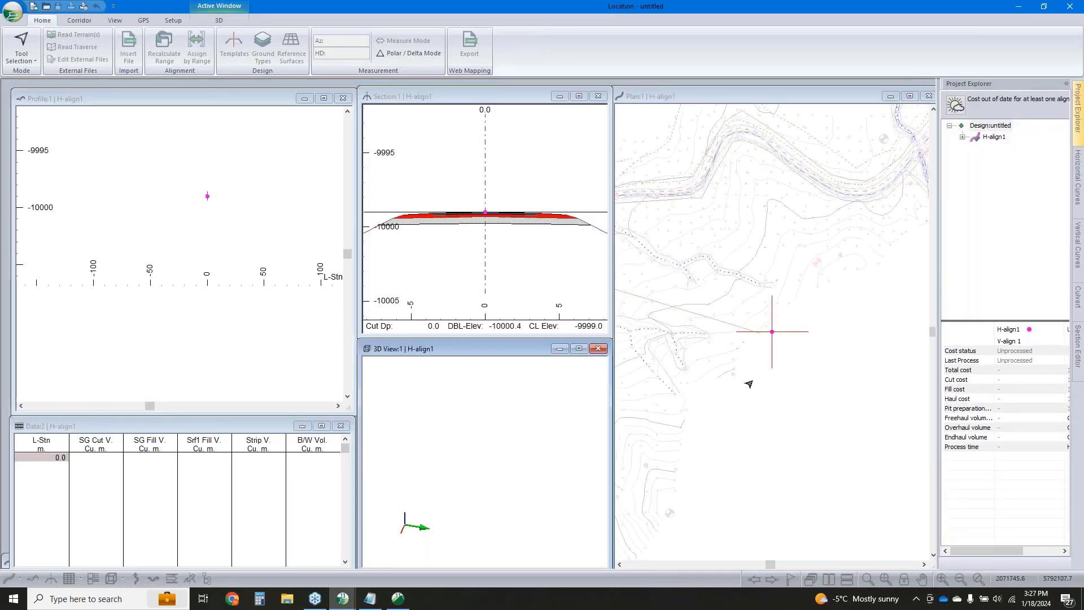
# Add image.terx to the background display files of the plan window
pyautogui.scroll(-5, 786, 367)
pyautogui.rightClick(788, 263)
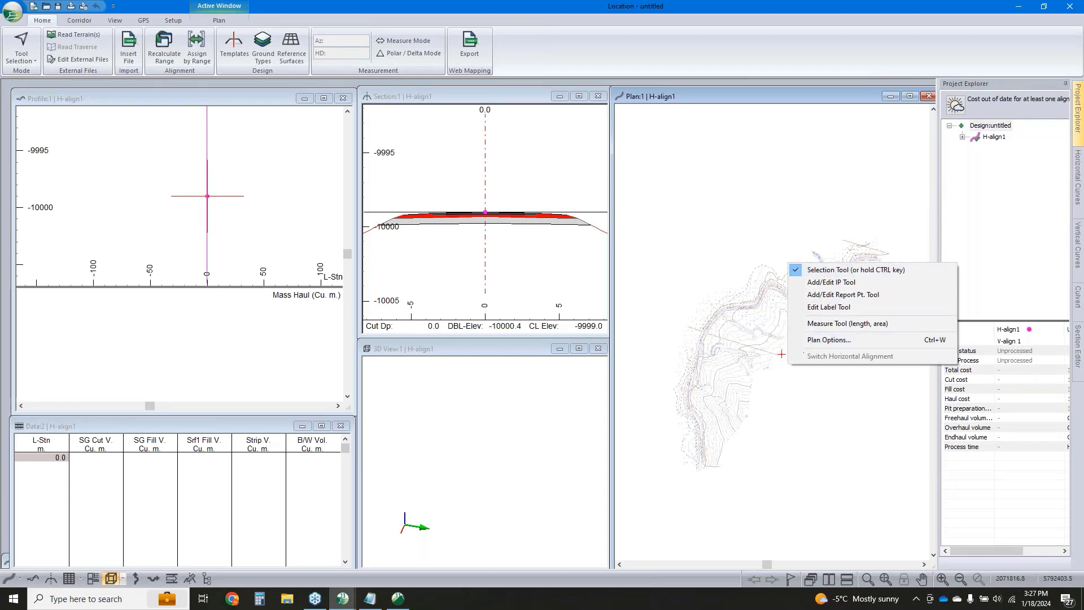
pyautogui.click(829, 340)
pyautogui.click(629, 327)
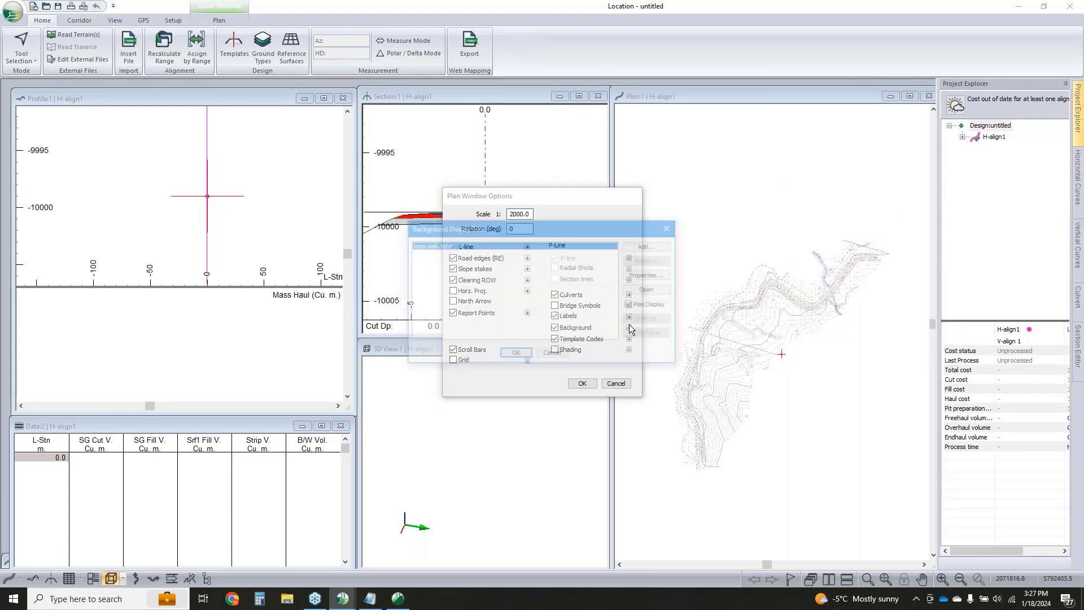
pyautogui.click(650, 246)
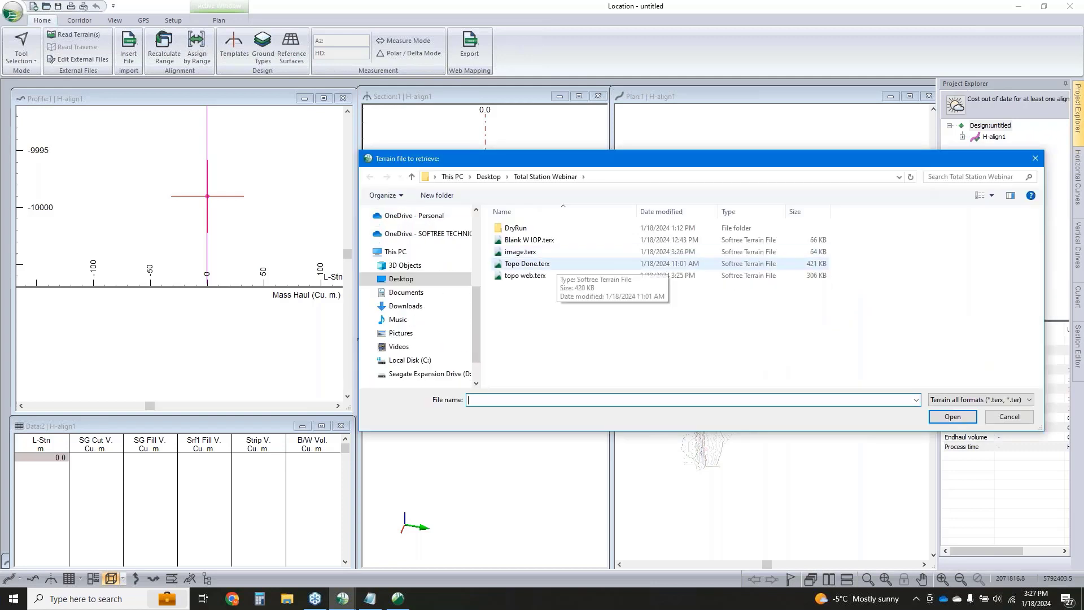
pyautogui.click(525, 253)
pyautogui.click(965, 421)
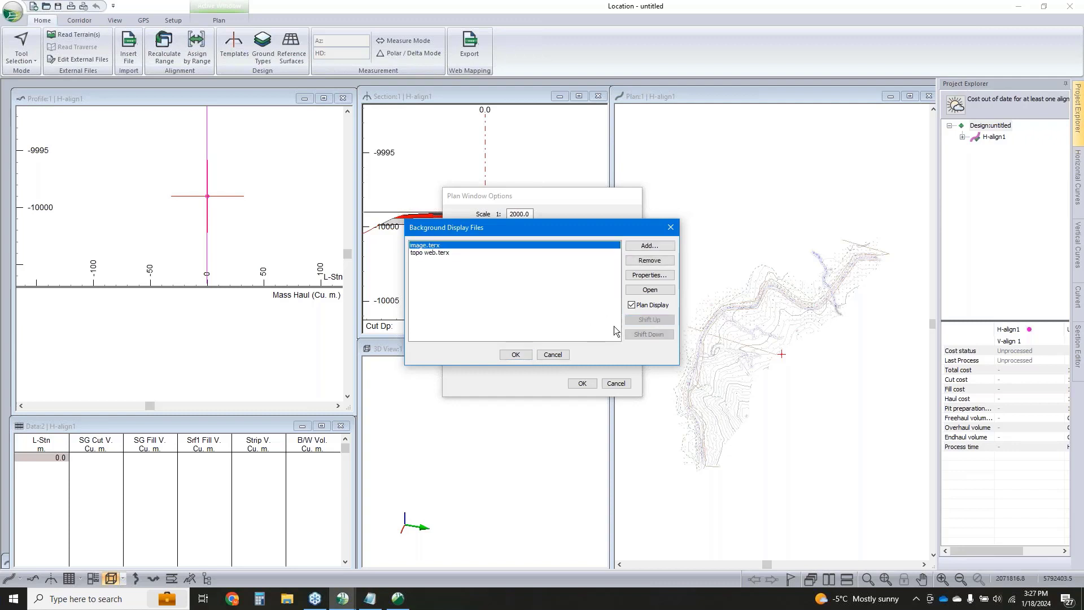
pyautogui.click(515, 354)
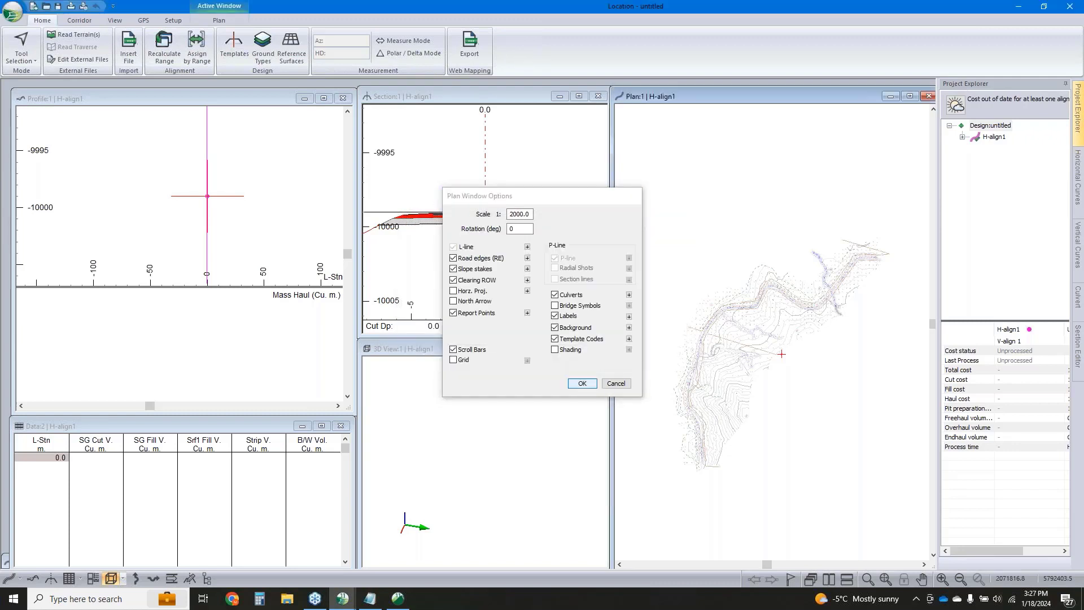
pyautogui.press('Return')
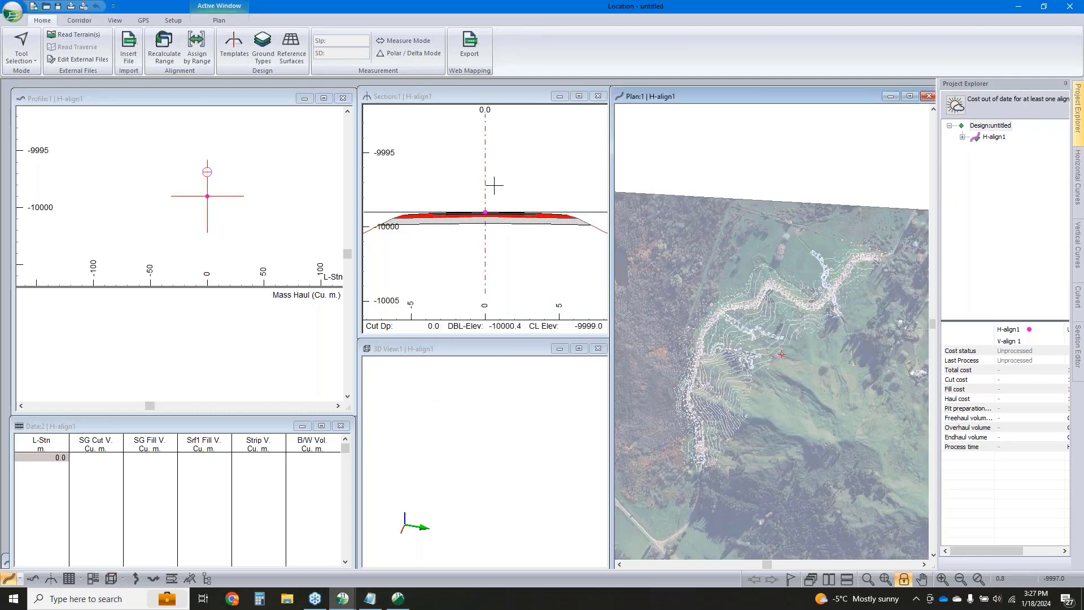
# Review the default dimensions and slopes of the left Rural I component in the Rural road template, leaving them unmodified
pyautogui.click(234, 45)
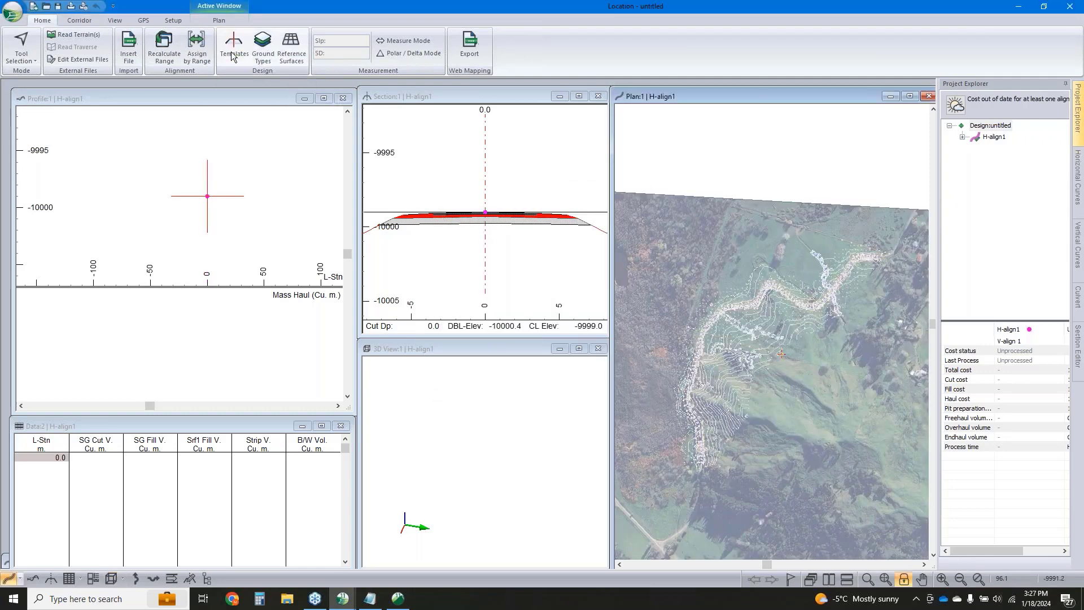
pyautogui.click(266, 140)
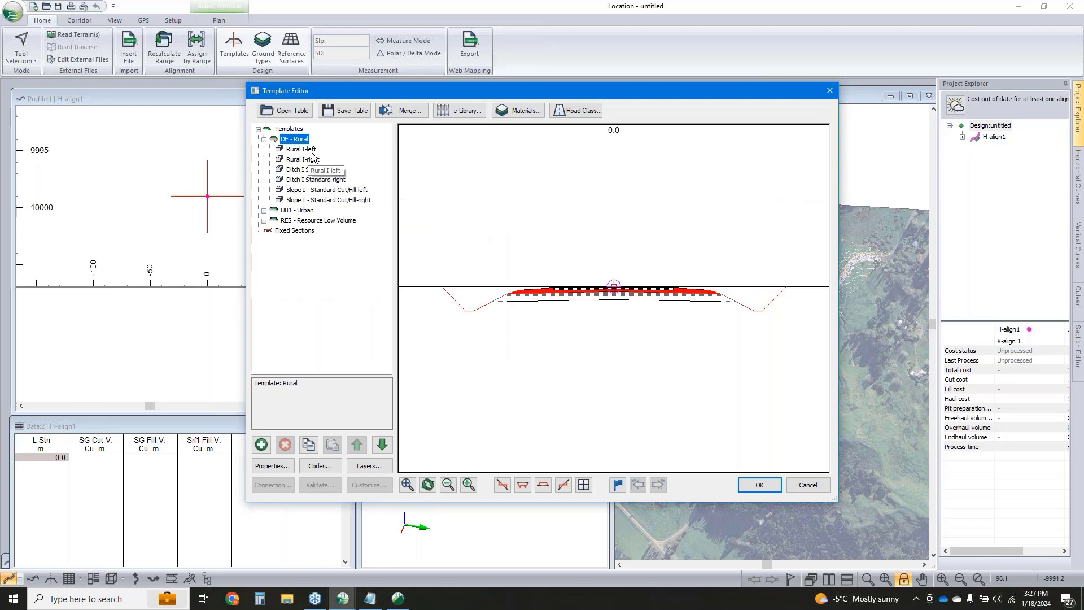
pyautogui.doubleClick(309, 150)
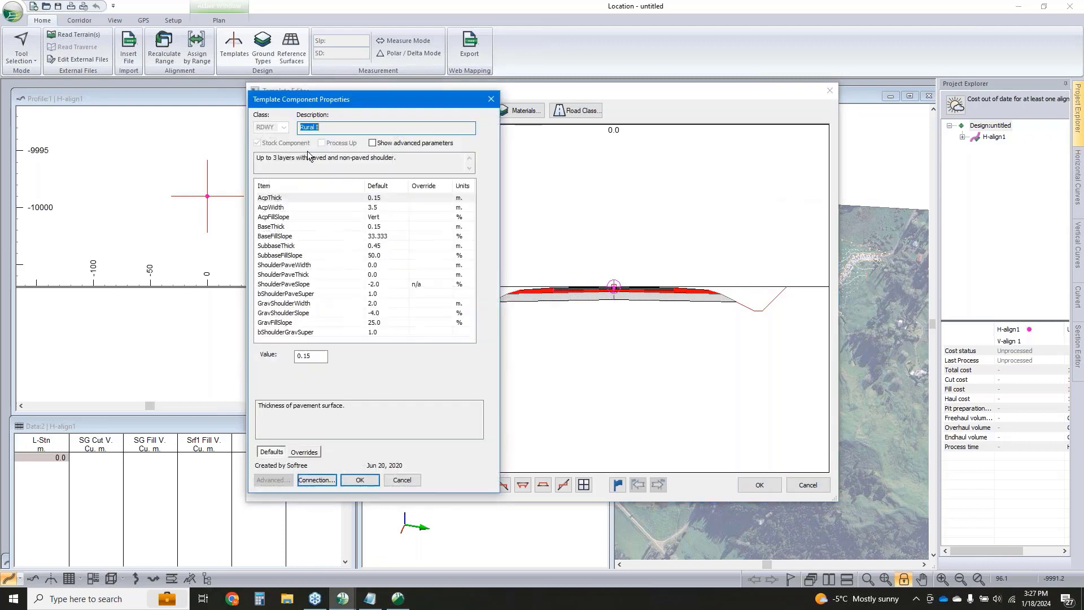
pyautogui.moveTo(367, 99); pyautogui.dragTo(398, 248)
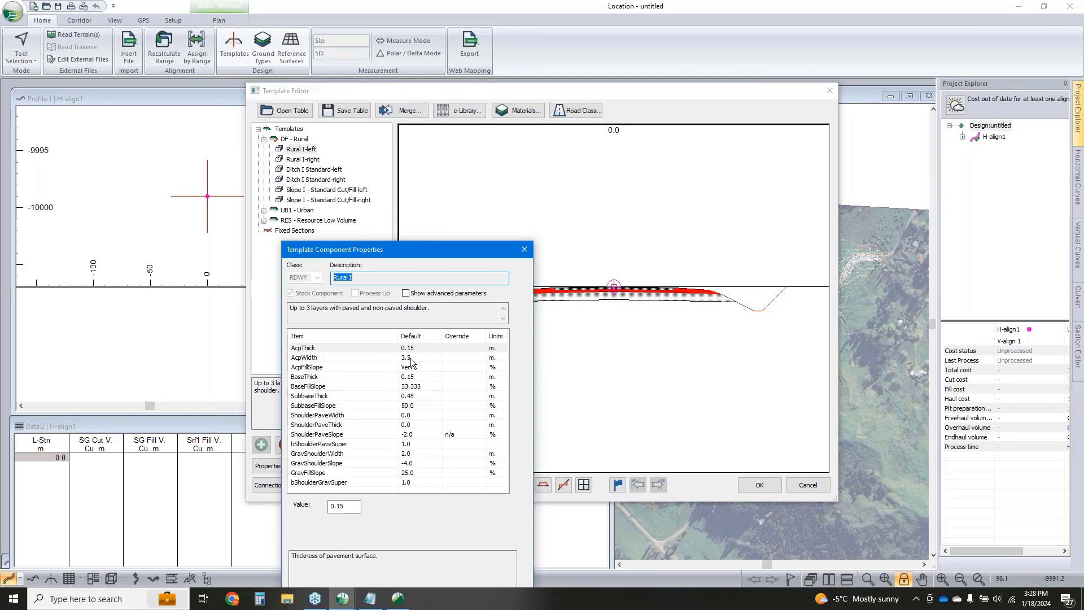
pyautogui.moveTo(452, 246); pyautogui.dragTo(424, 111)
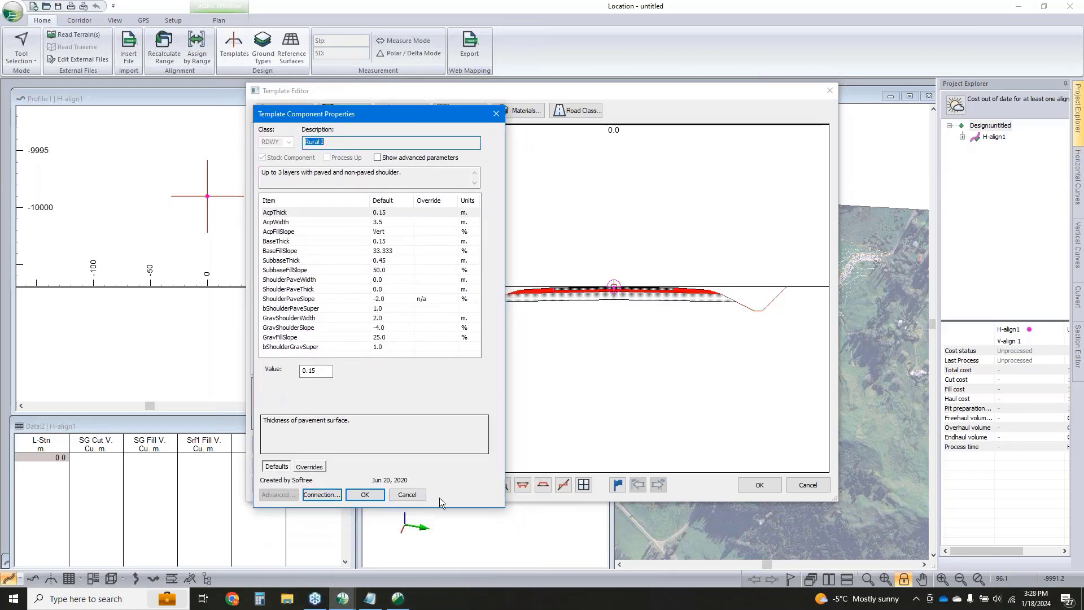
pyautogui.click(407, 495)
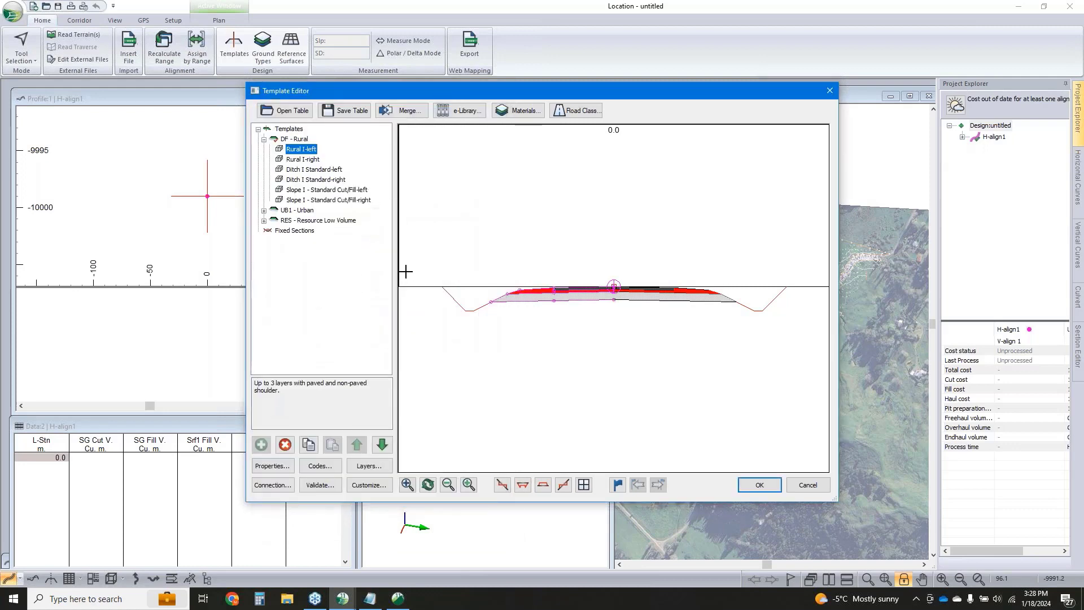
pyautogui.click(802, 486)
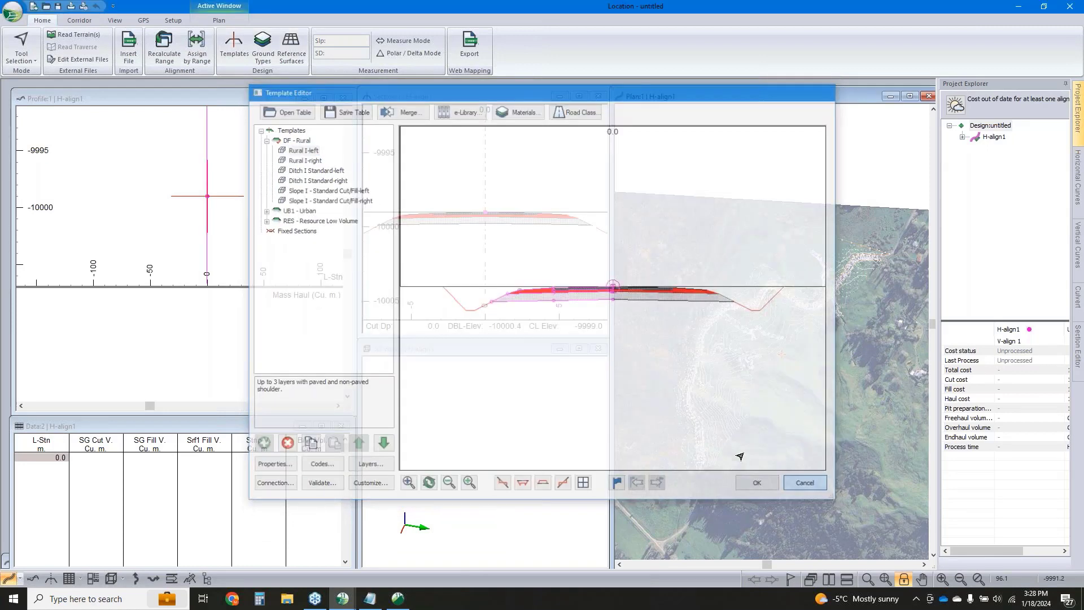
# Lay out a straight horizontal alignment about 545 m long from the surveyed road's southern end to its northeastern junction using the Add/Edit IP tool
pyautogui.rightClick(760, 316)
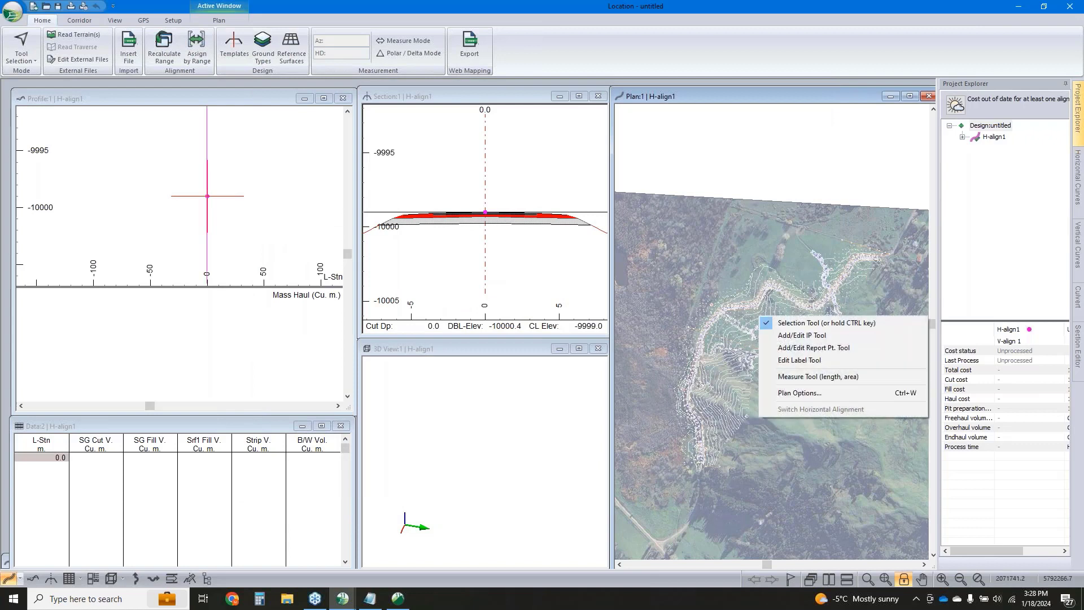
pyautogui.click(788, 335)
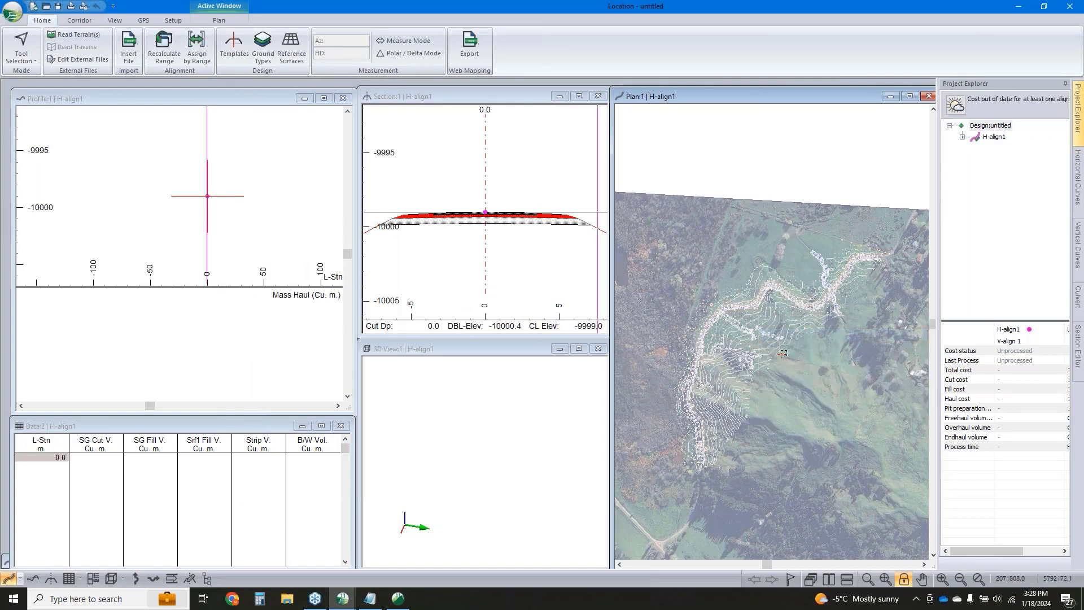
pyautogui.click(782, 354)
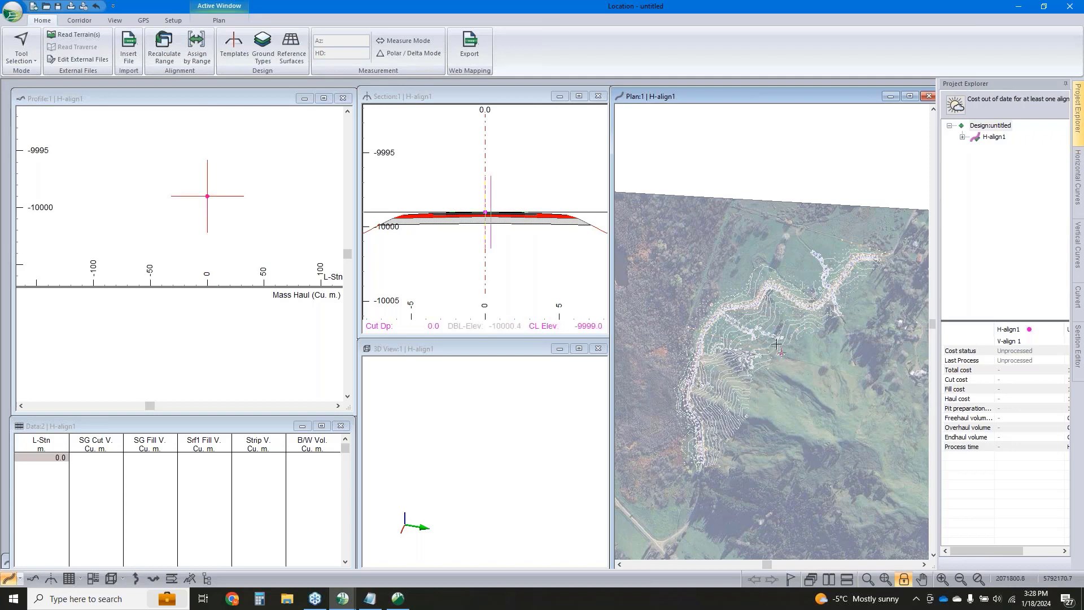
pyautogui.scroll(8, 704, 452)
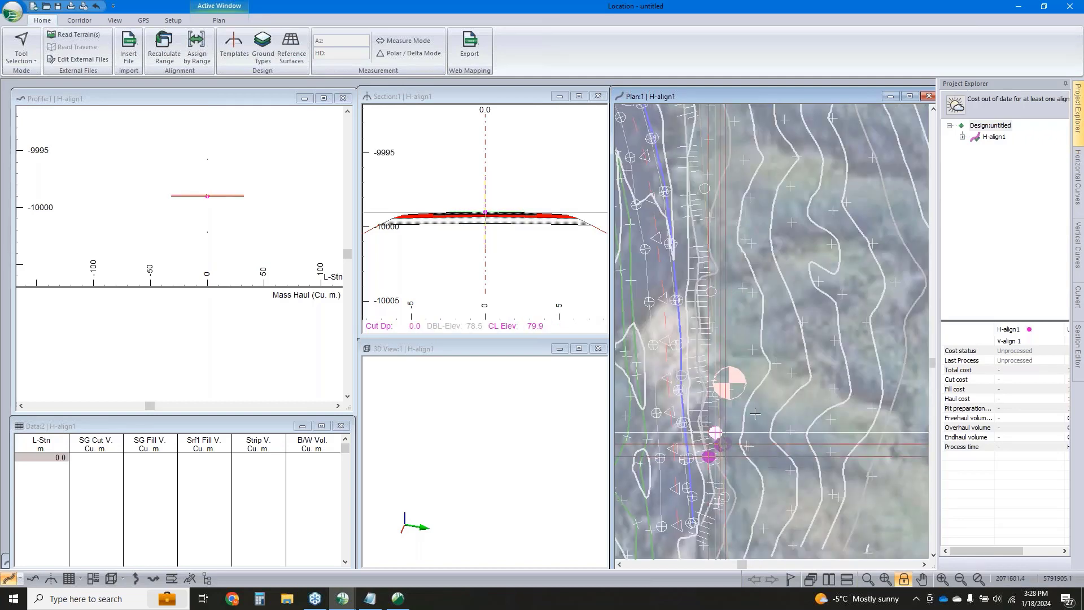
pyautogui.click(734, 469)
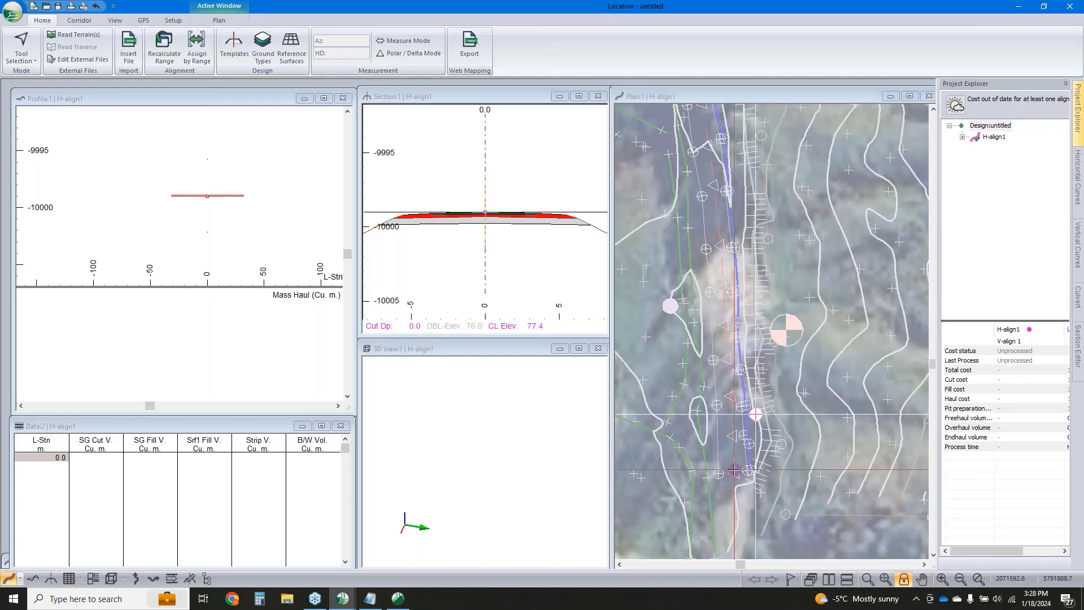
pyautogui.scroll(-6, 872, 285)
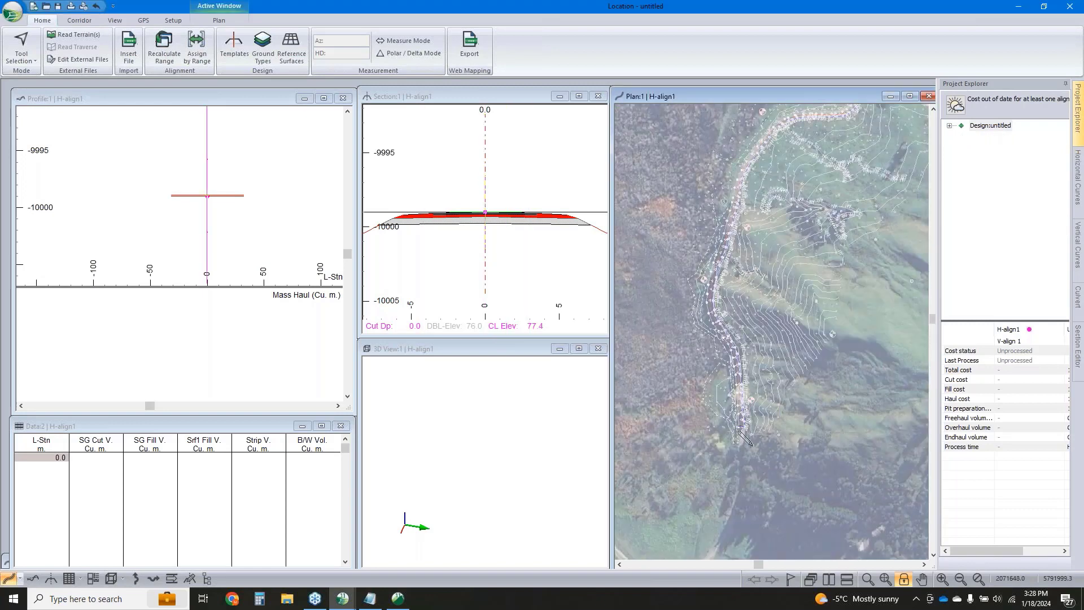
pyautogui.click(777, 248)
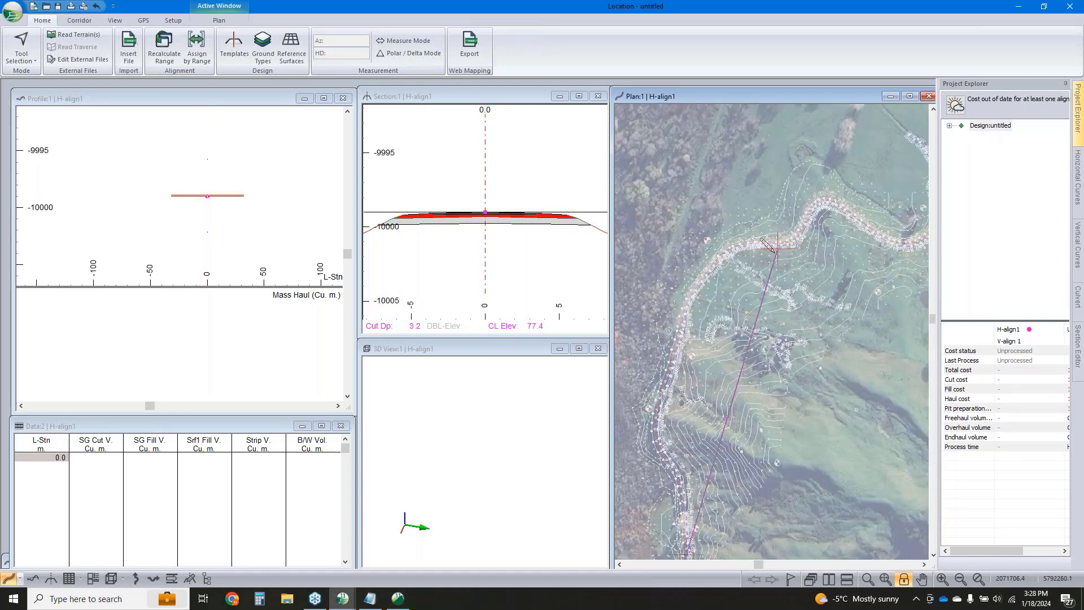
pyautogui.moveTo(902, 236); pyautogui.dragTo(785, 271, button='middle')
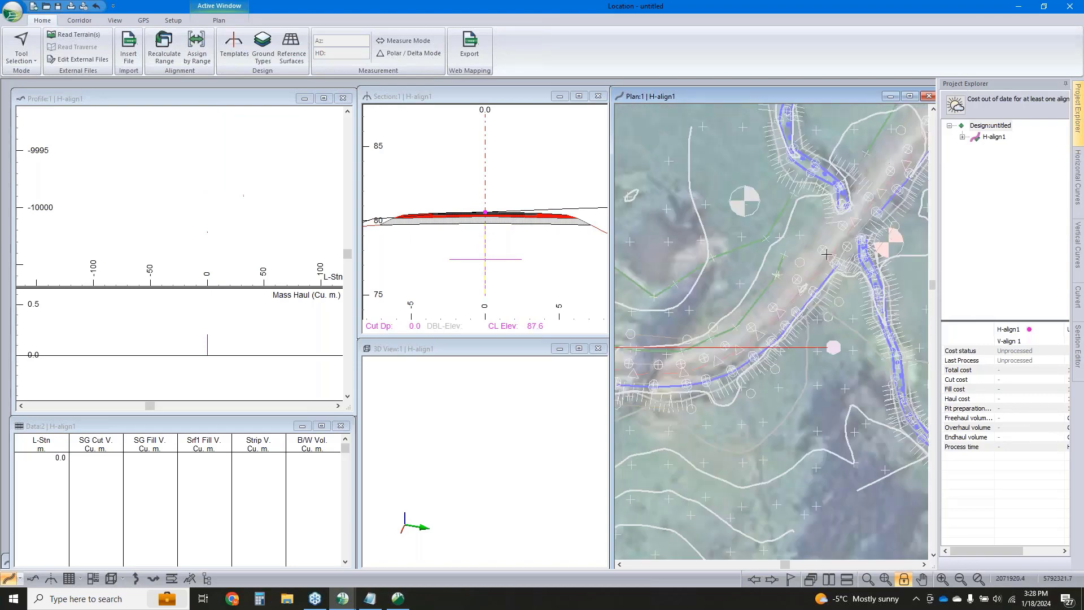
pyautogui.doubleClick(830, 249)
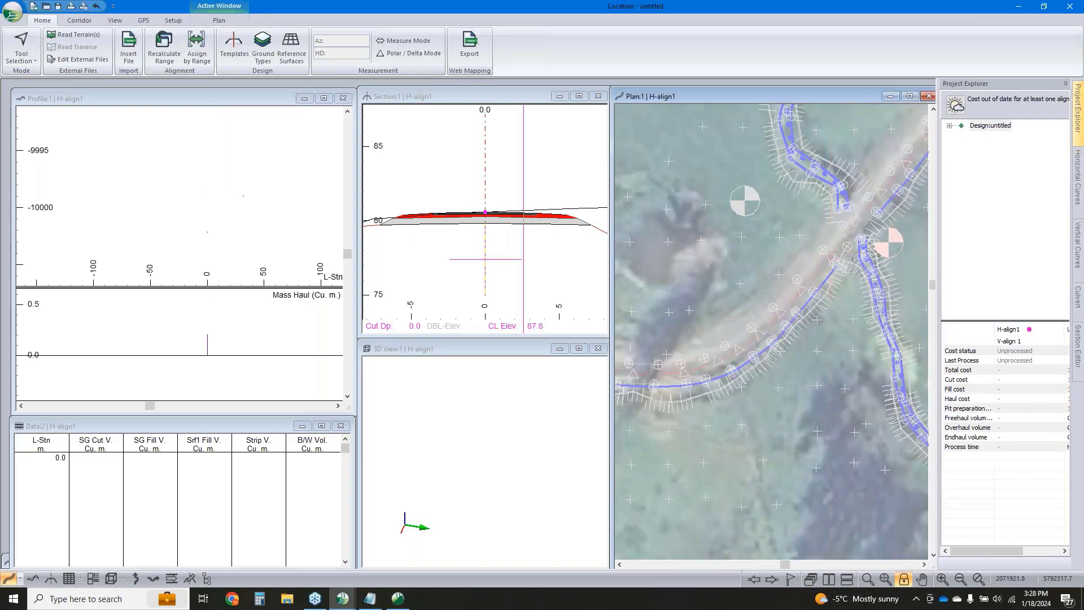
pyautogui.click(209, 104)
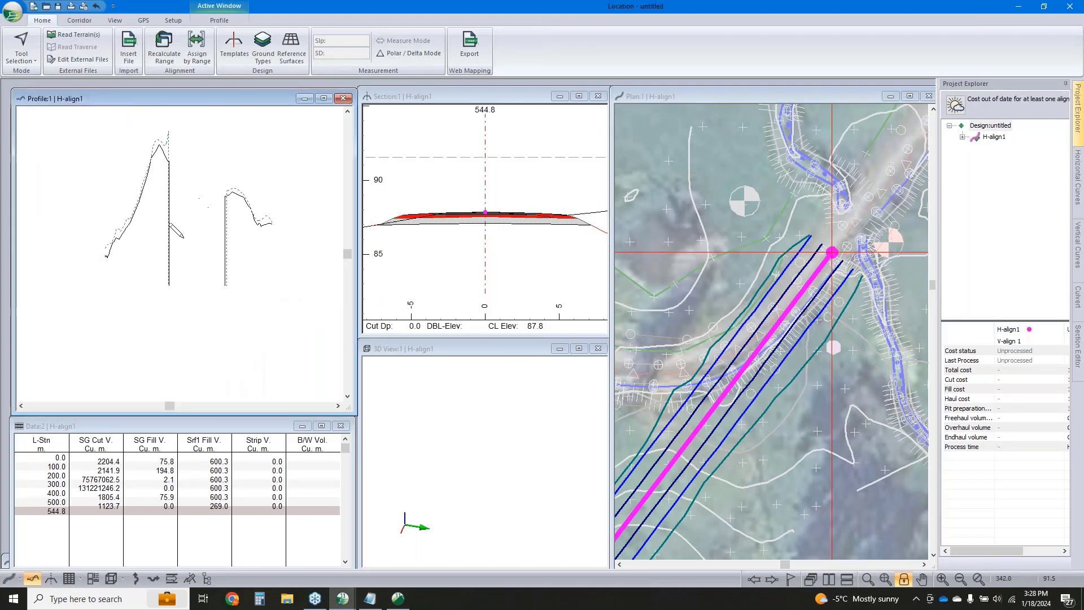
# Add an intermediate IP at about station 352, pulling the straight alignment northwest toward the existing road's bend
pyautogui.click(486, 401)
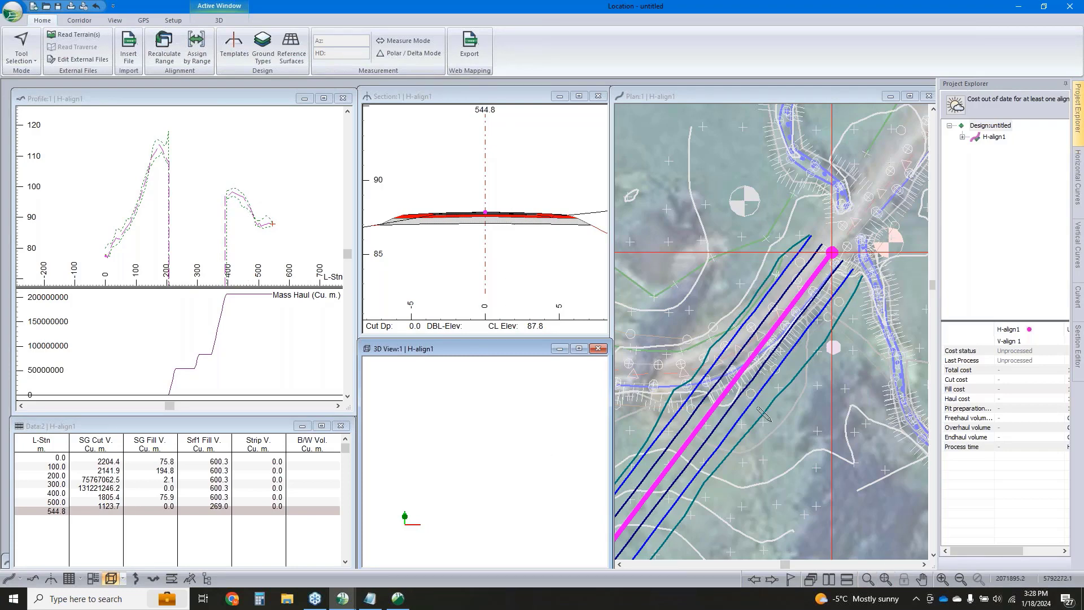
pyautogui.scroll(-3, 764, 414)
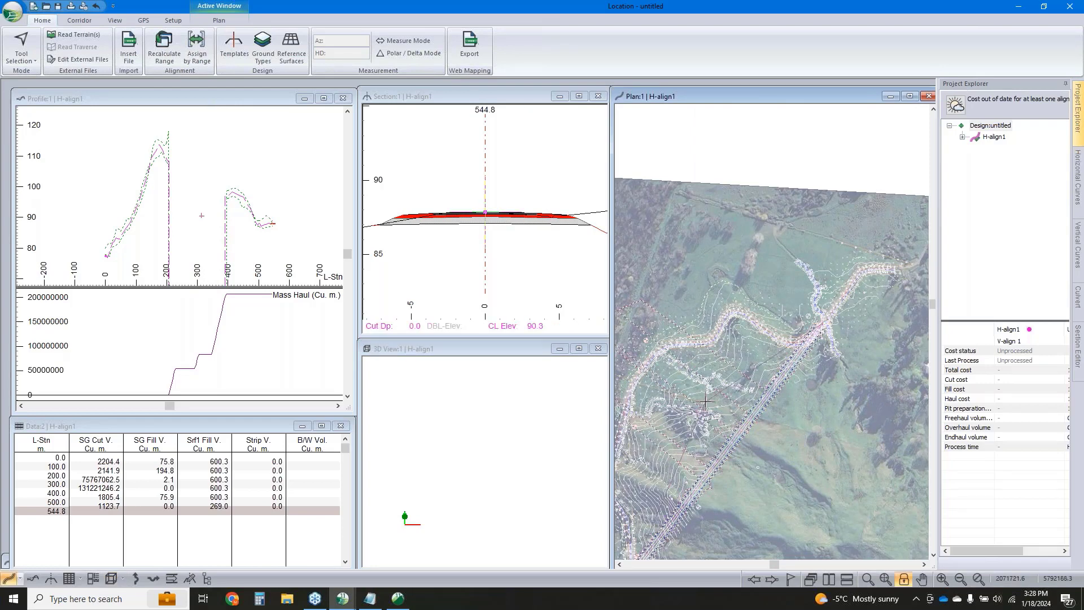
pyautogui.click(668, 373)
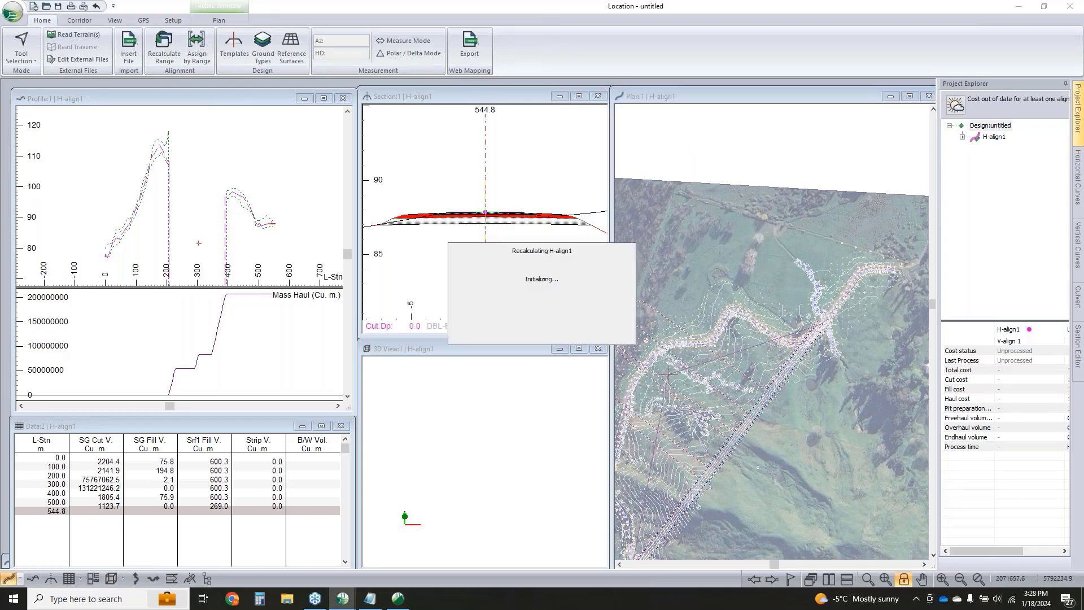
# Close and reopen the 3D view to display the road corridor on the terrain, and orbit around it
pyautogui.click(540, 369)
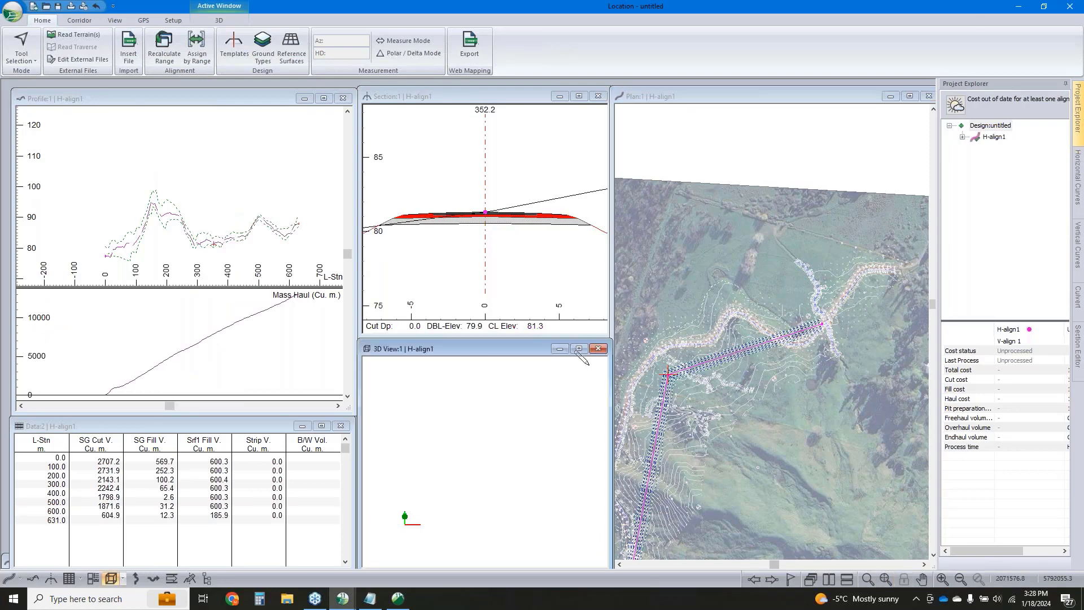
pyautogui.click(599, 351)
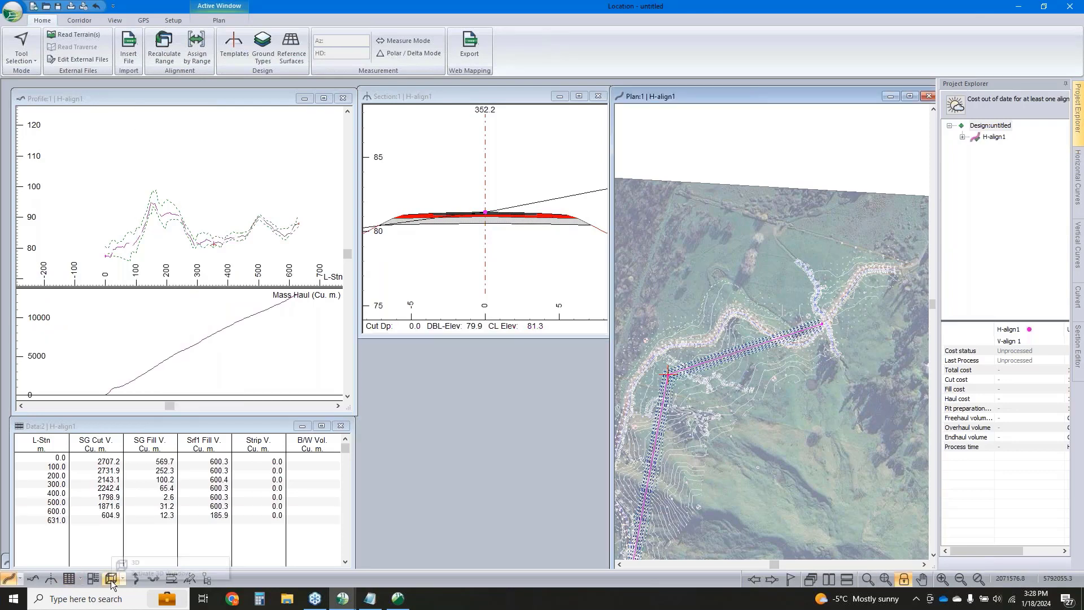
pyautogui.click(125, 579)
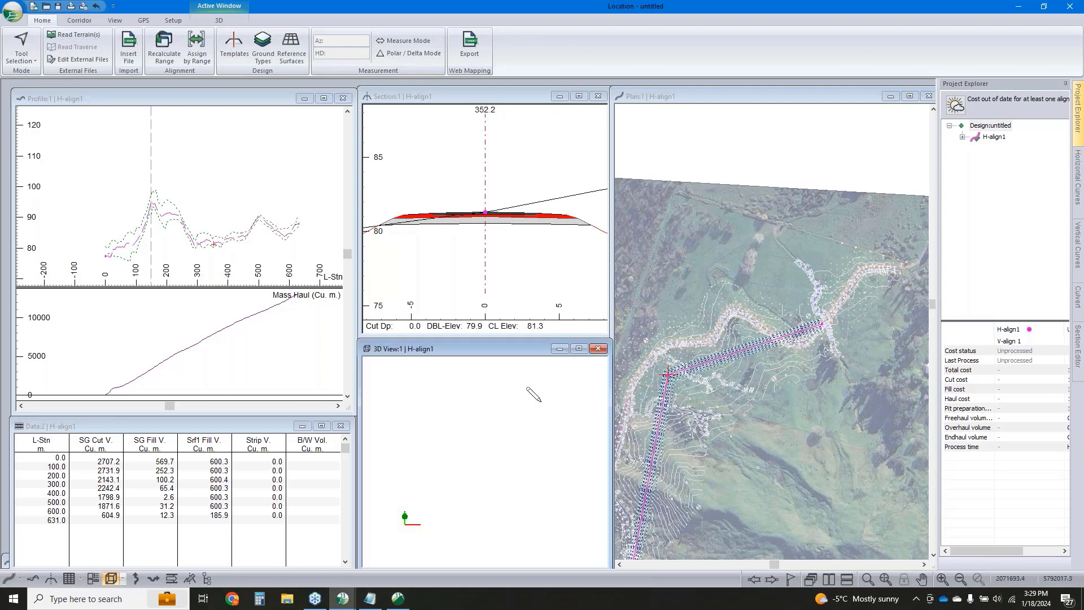
pyautogui.scroll(3, 525, 434)
pyautogui.rightClick(529, 438)
pyautogui.click(542, 445)
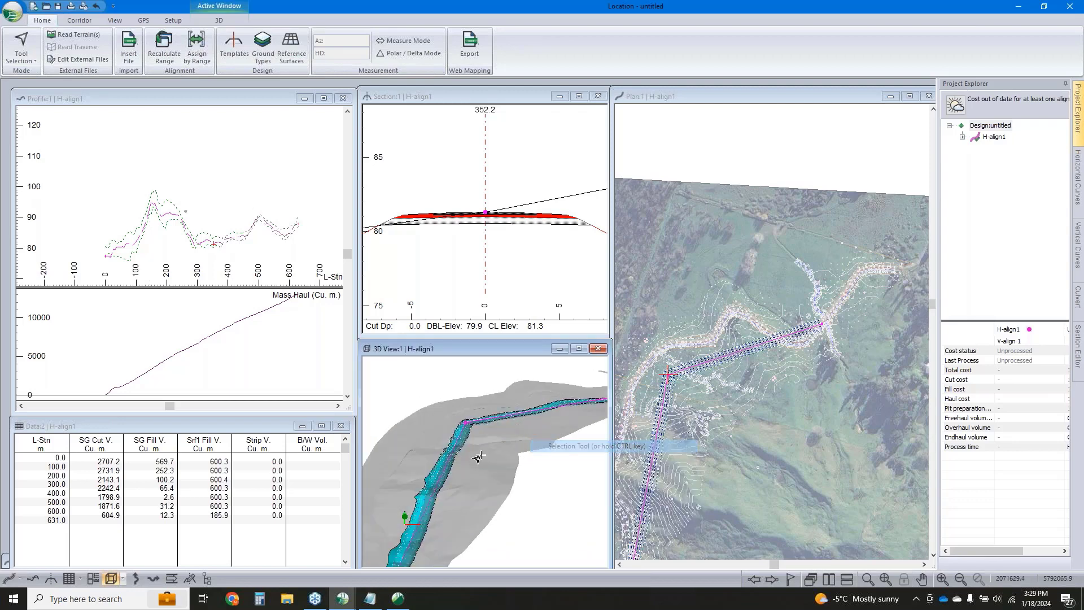
pyautogui.moveTo(477, 456); pyautogui.dragTo(555, 455)
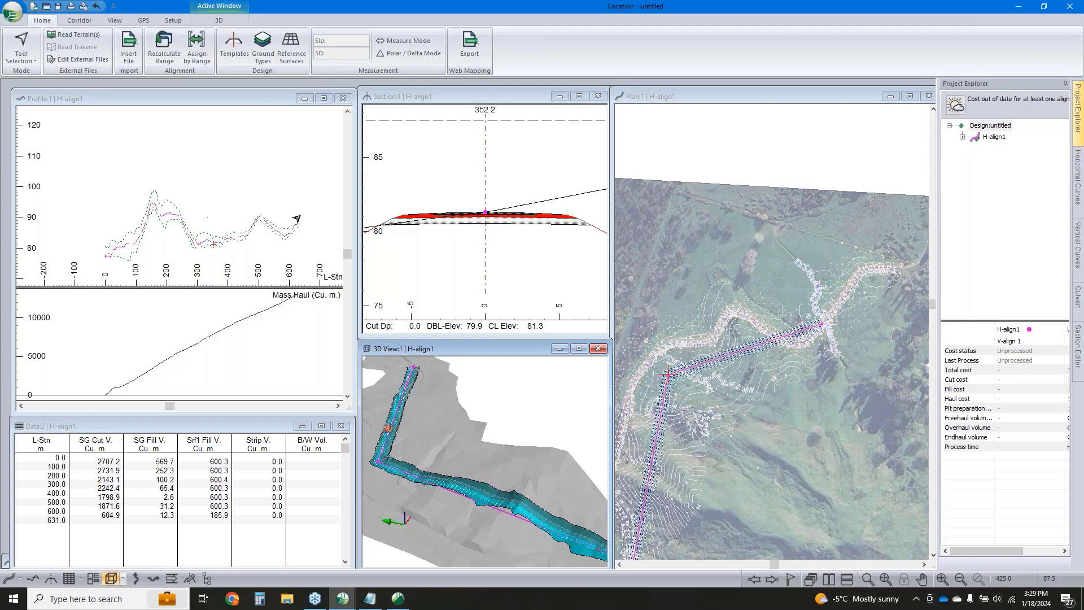
# Add an IP on the alignment's southern leg at about station 174, placing it slightly west toward the existing road
pyautogui.scroll(-1, 507, 237)
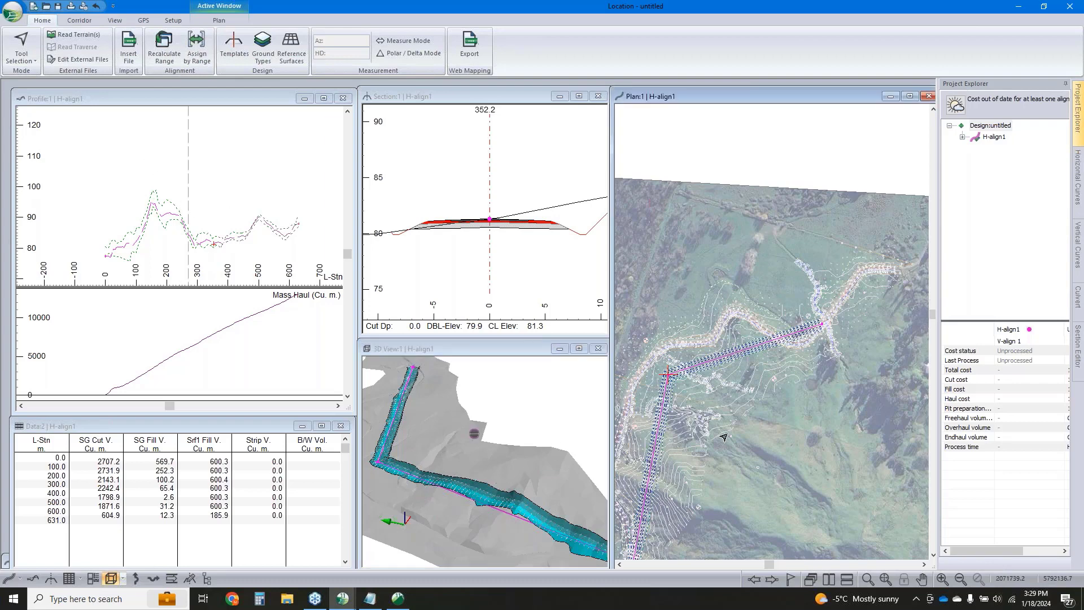
pyautogui.moveTo(721, 438); pyautogui.dragTo(772, 354, button='middle')
pyautogui.rightClick(704, 453)
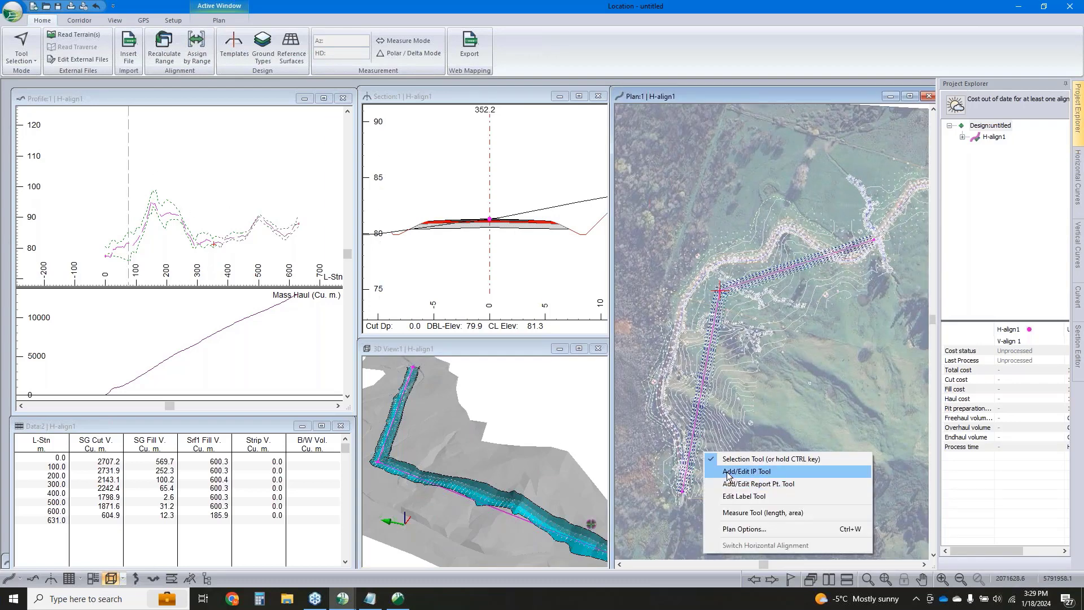
pyautogui.click(745, 472)
pyautogui.scroll(3, 701, 340)
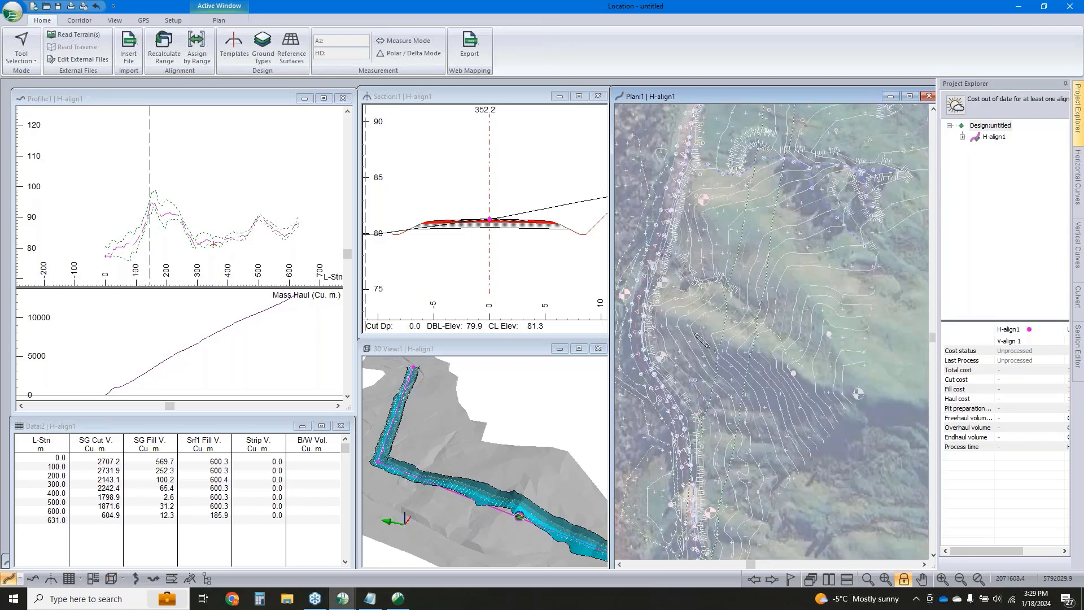
pyautogui.moveTo(734, 338); pyautogui.dragTo(681, 315)
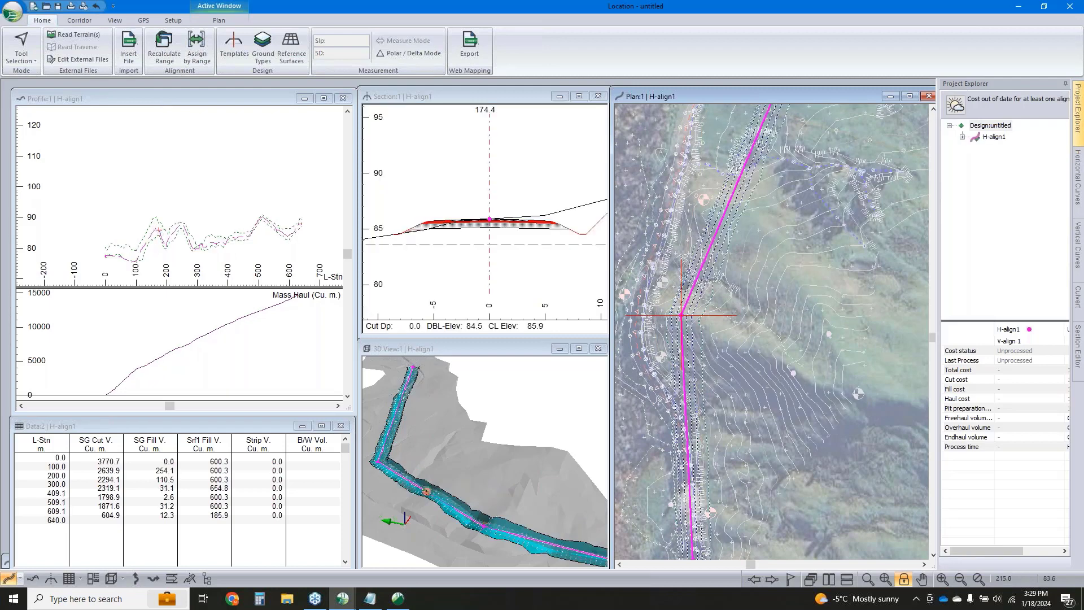
# Add an IP on the northeastern leg at about station 573, pulling the alignment southeast just before the junction
pyautogui.moveTo(803, 159)
pyautogui.mouseDown(button='middle')
pyautogui.moveTo(755, 290)
pyautogui.moveTo(786, 285)
pyautogui.mouseUp(button='middle')
pyautogui.moveTo(871, 217); pyautogui.dragTo(746, 272, button='middle')
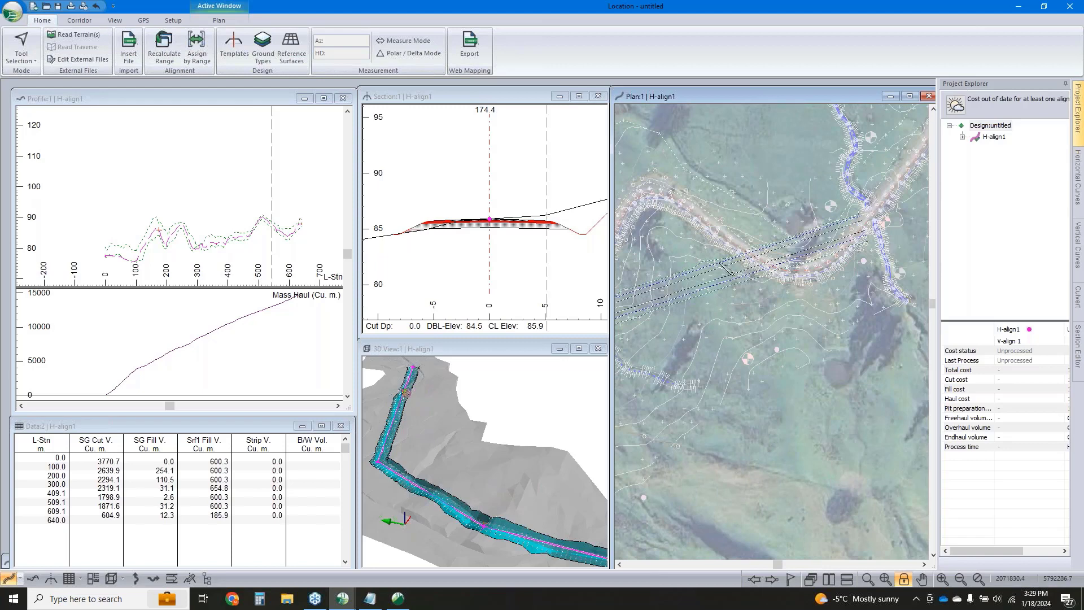
pyautogui.moveTo(727, 269); pyautogui.dragTo(788, 313)
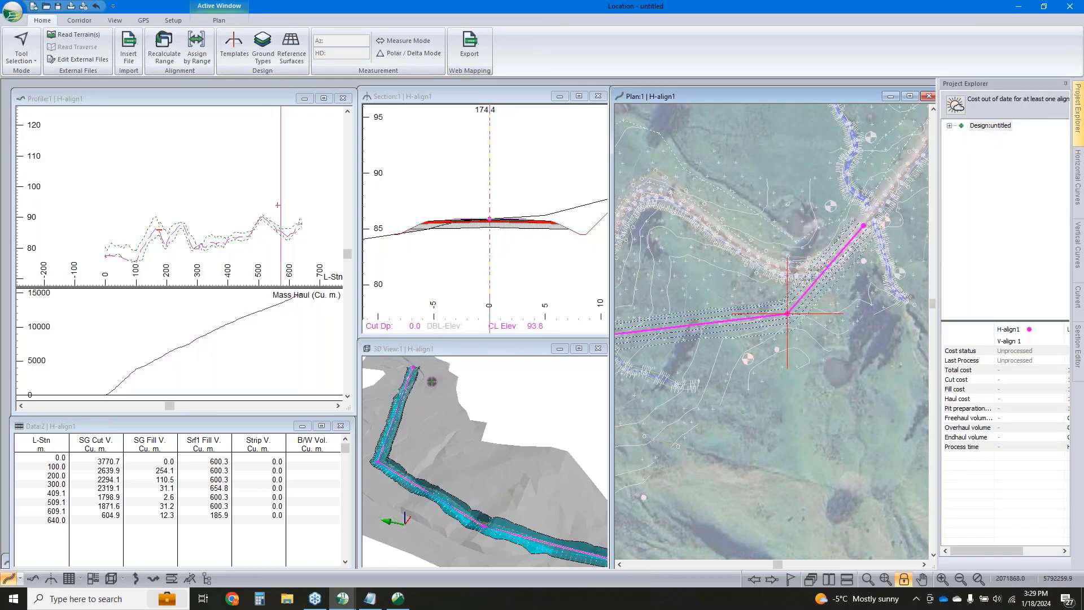
# Apply a circular horizontal curve with a 200 m radius and 60 kph design speed to the IP near the northeastern junction
pyautogui.click(1079, 172)
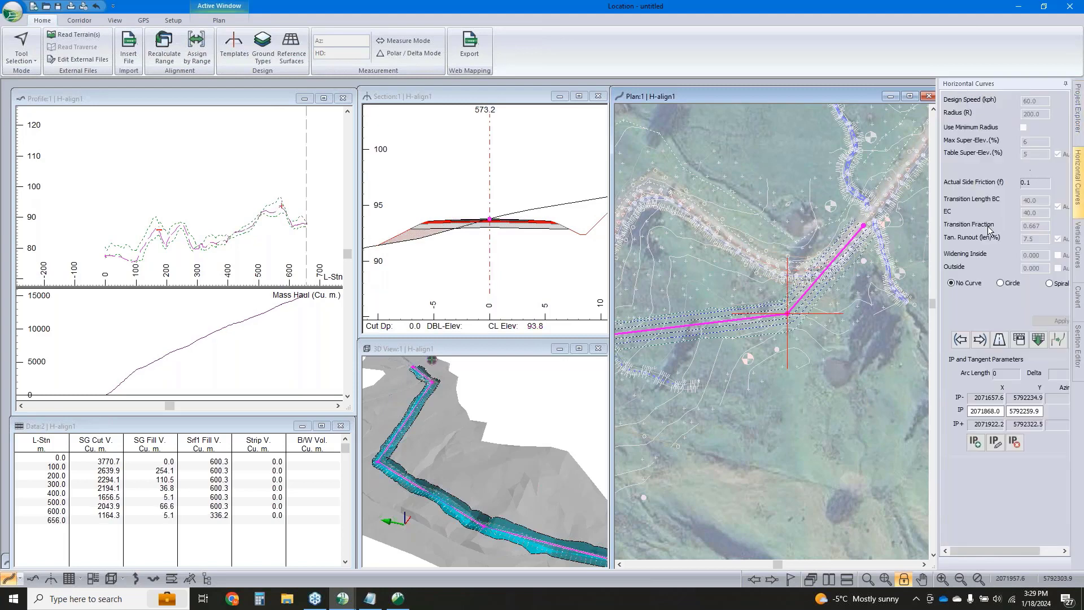
pyautogui.click(1001, 283)
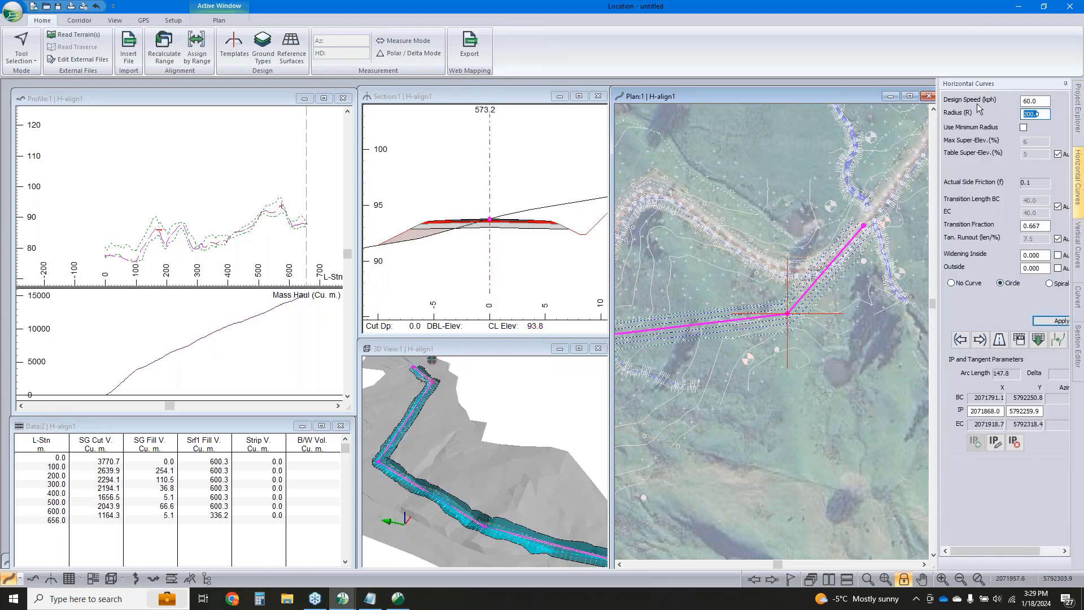
pyautogui.press('Return')
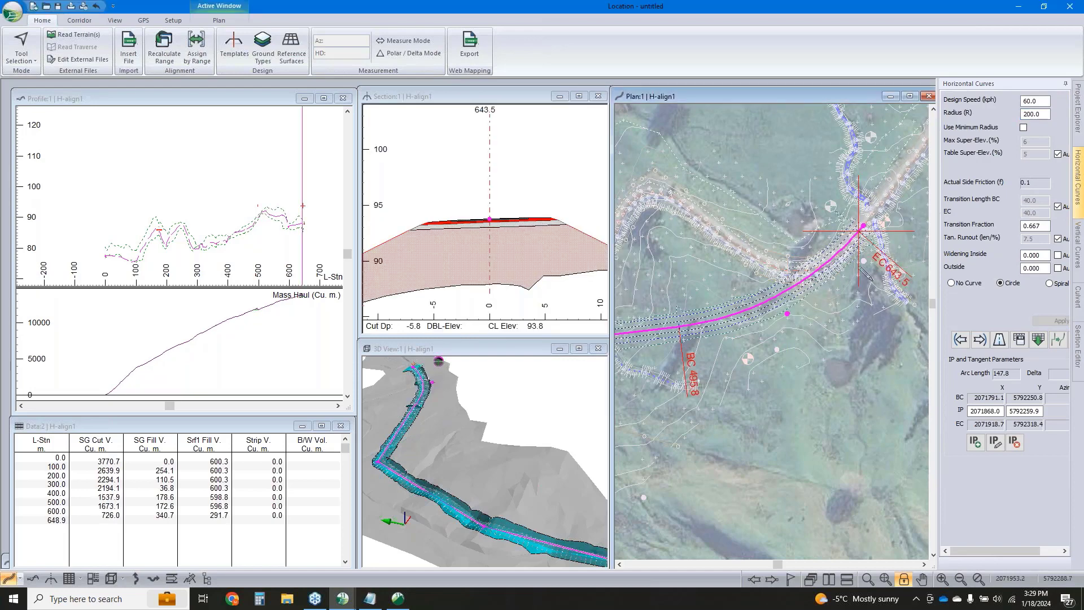
pyautogui.scroll(-1, 839, 302)
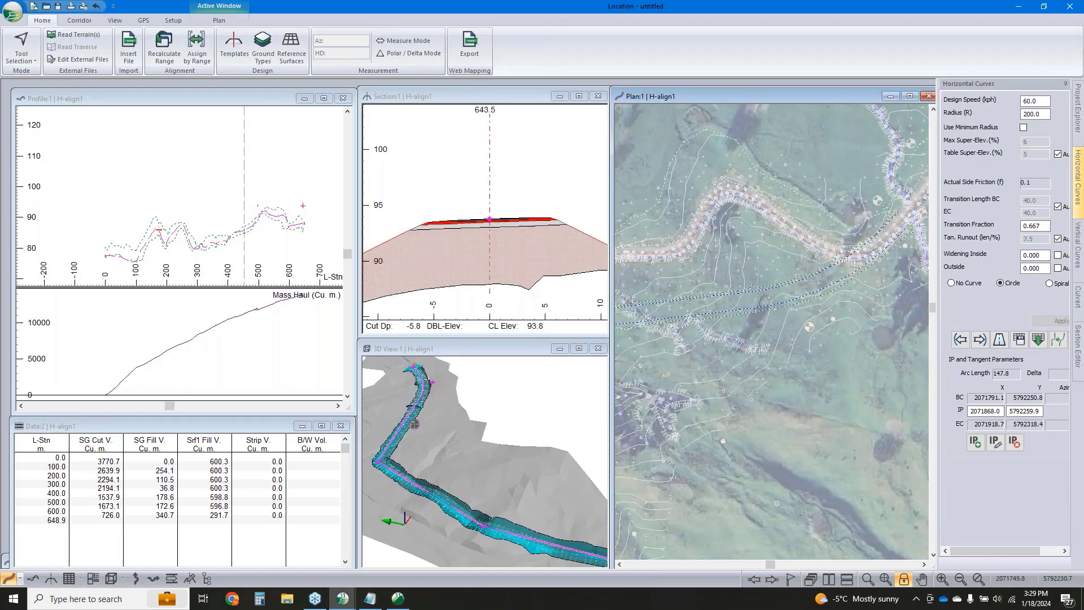
# Apply a circular horizontal curve with a 200 m radius and 60 kph design speed to the alignment's middle IP
pyautogui.scroll(2, 757, 311)
pyautogui.click(961, 340)
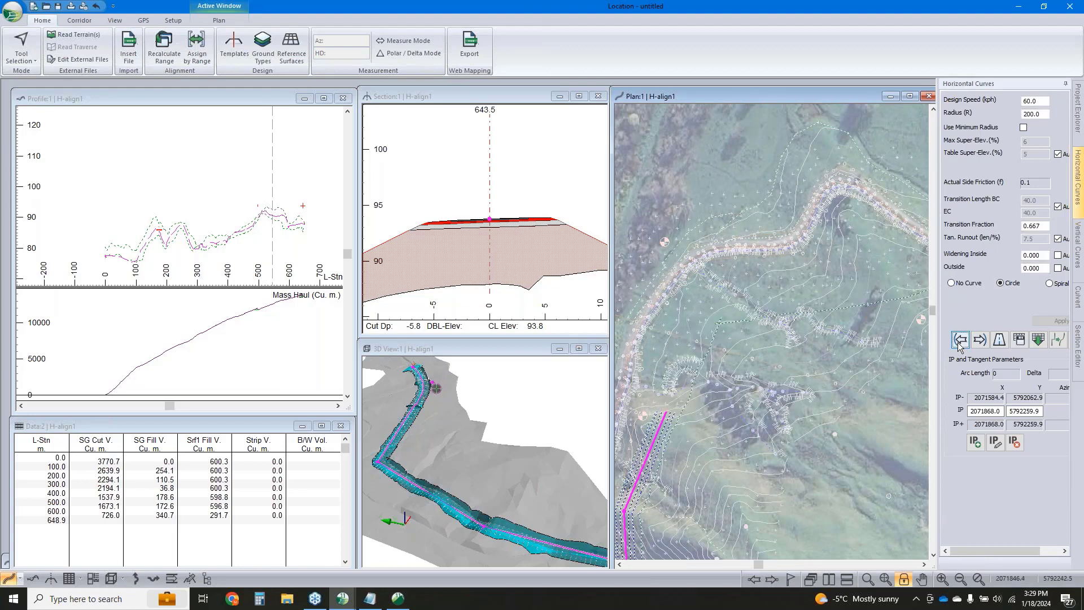
pyautogui.click(999, 283)
pyautogui.click(1054, 322)
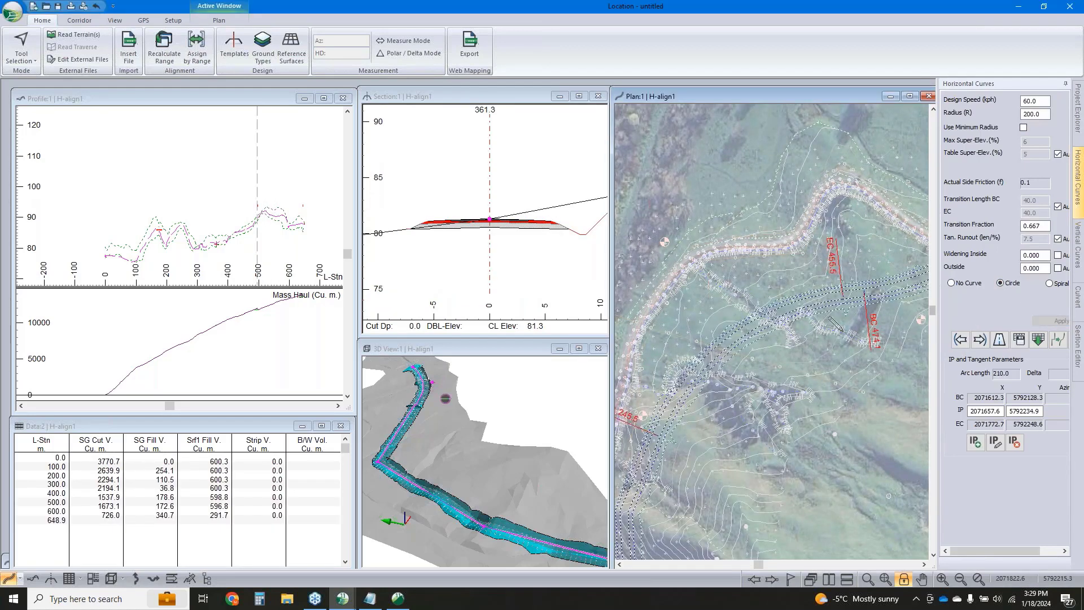
# Apply a circular horizontal curve with a 200 m radius and 60 kph design speed to the IP on the southern leg
pyautogui.moveTo(781, 382); pyautogui.dragTo(832, 311, button='middle')
pyautogui.scroll(-3, 825, 303)
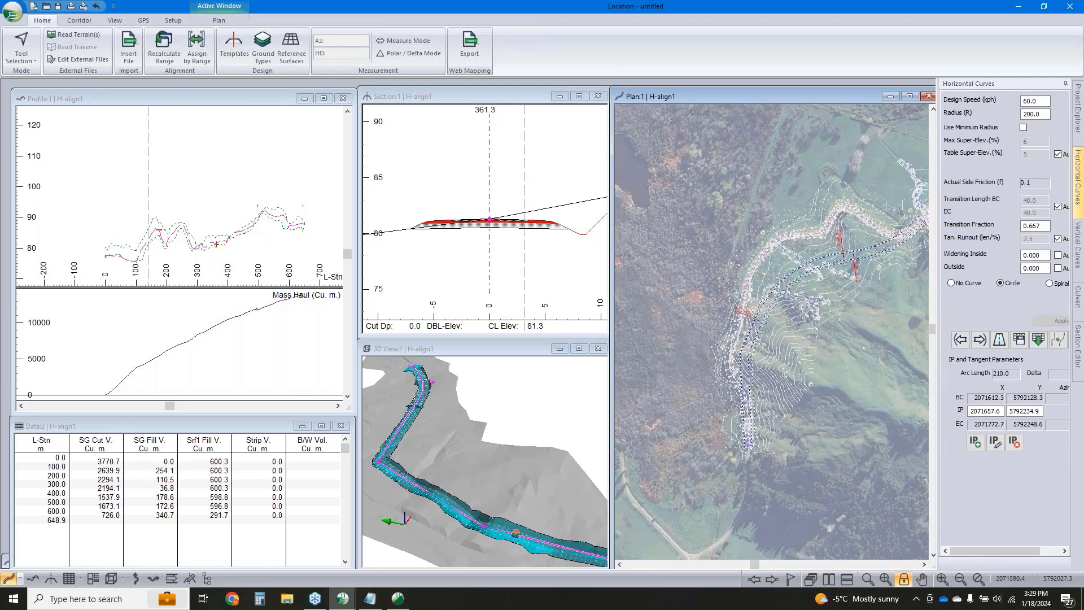
pyautogui.click(960, 339)
pyautogui.click(1051, 320)
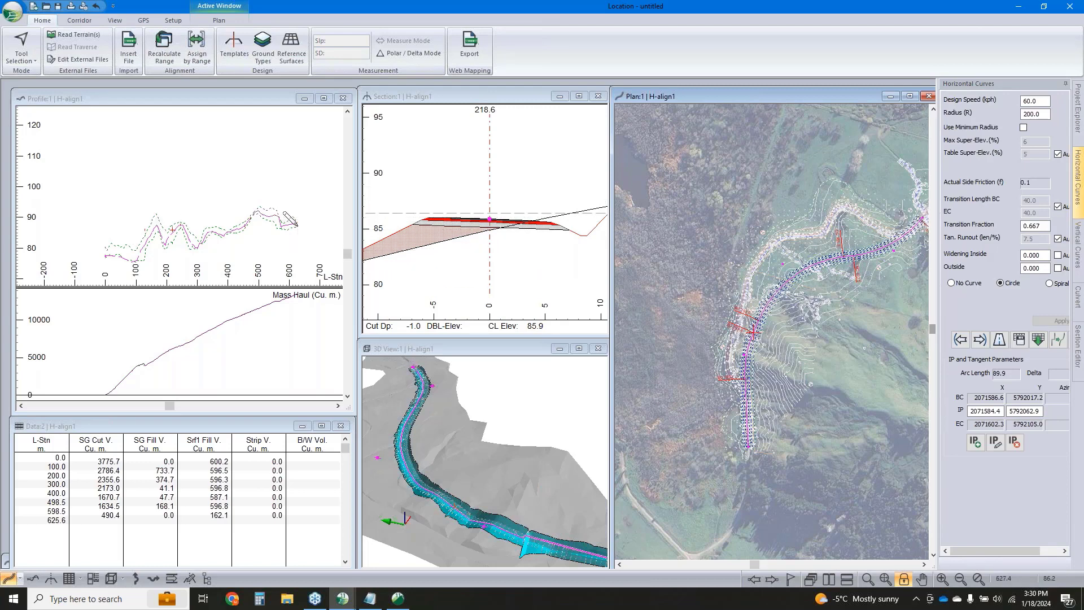
# Draw a straight grade line in the profile from the alignment's start to its end at station 625.6
pyautogui.click(276, 216)
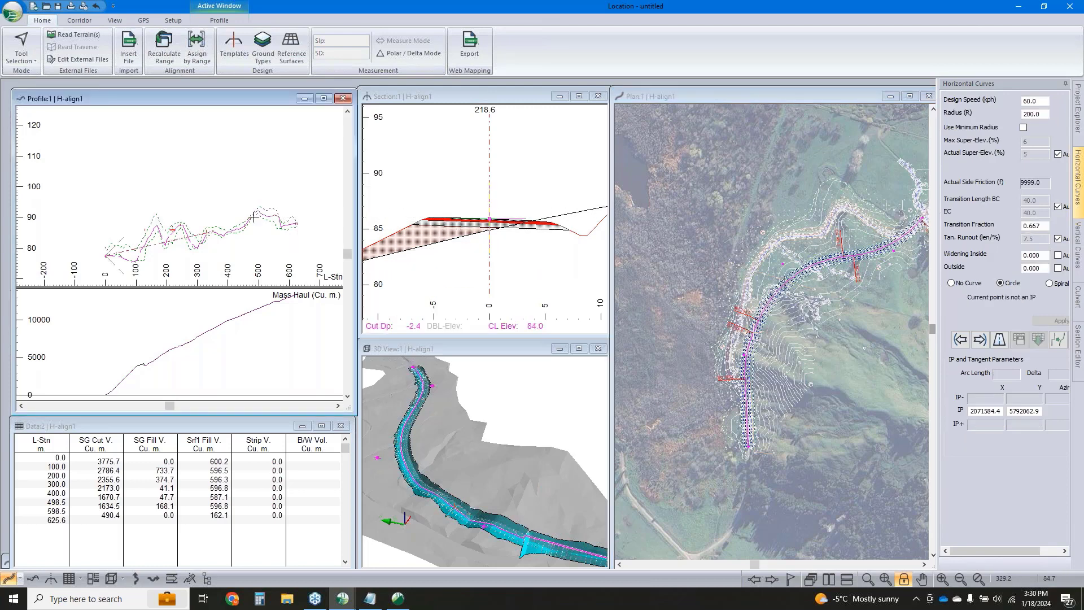
pyautogui.click(297, 224)
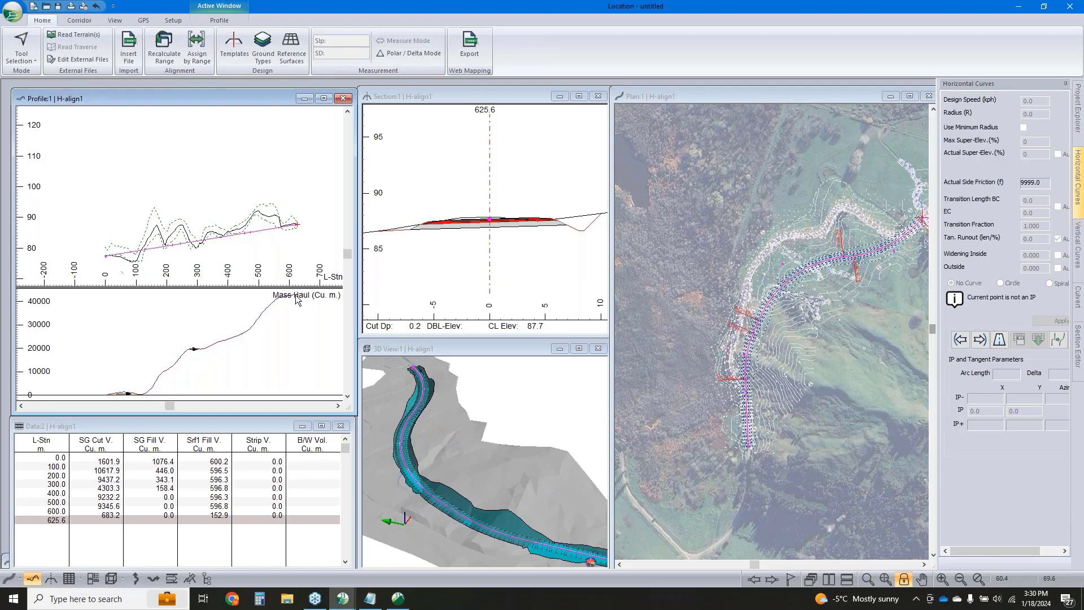
# Shape the grade line to the ground with vertical IPs (station/elevation) at about 65.2/78.6, 188.2/86.6, 340.4/85.5, 496.6/91.4 and 593.4/87.8
pyautogui.scroll(2, 296, 226)
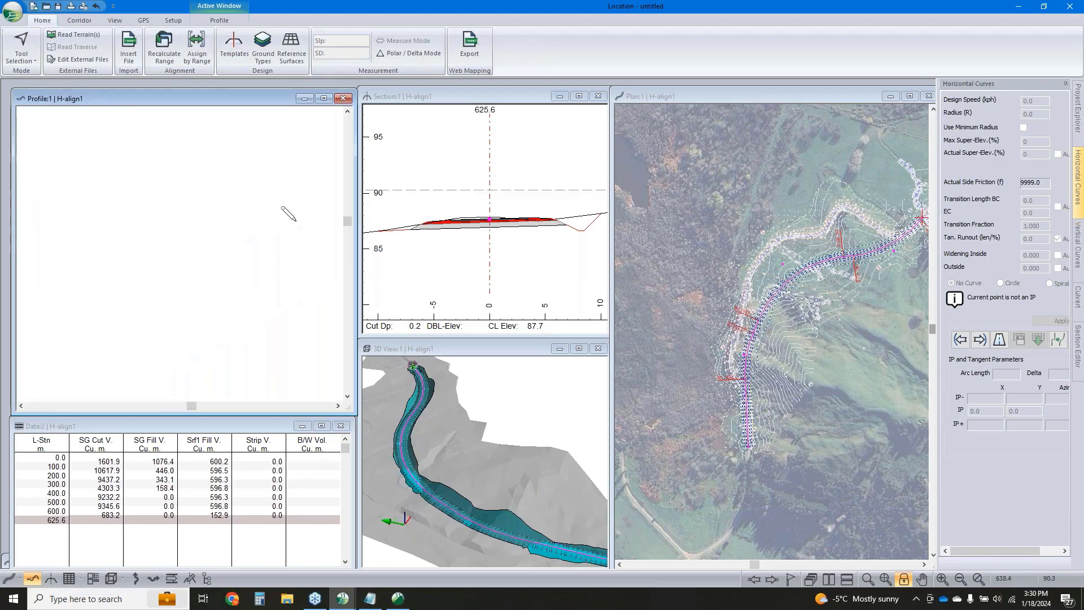
pyautogui.moveTo(296, 226); pyautogui.dragTo(230, 215)
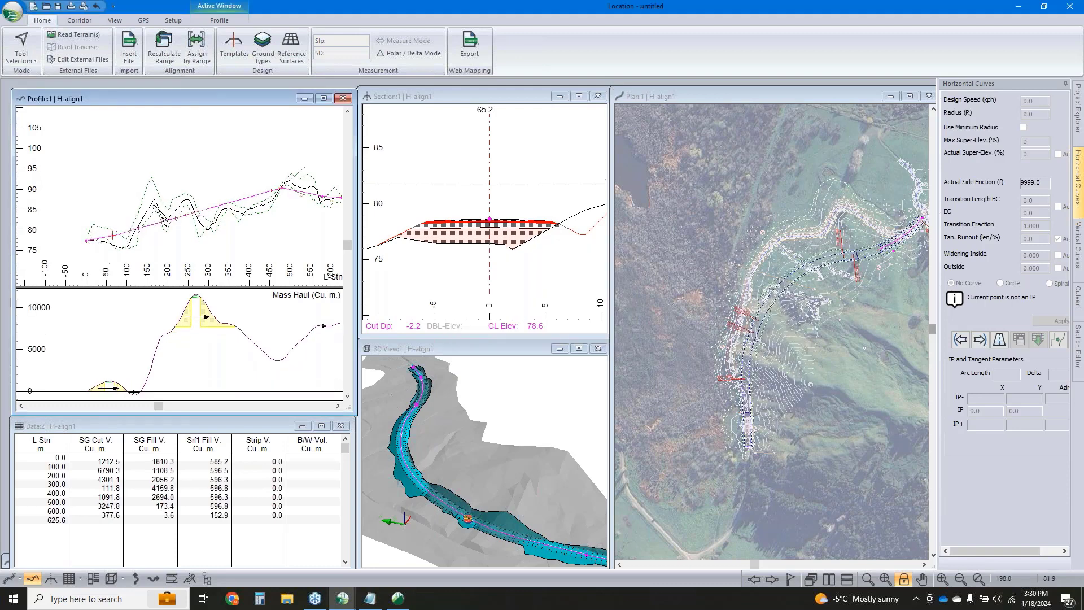
pyautogui.moveTo(164, 219); pyautogui.dragTo(253, 223)
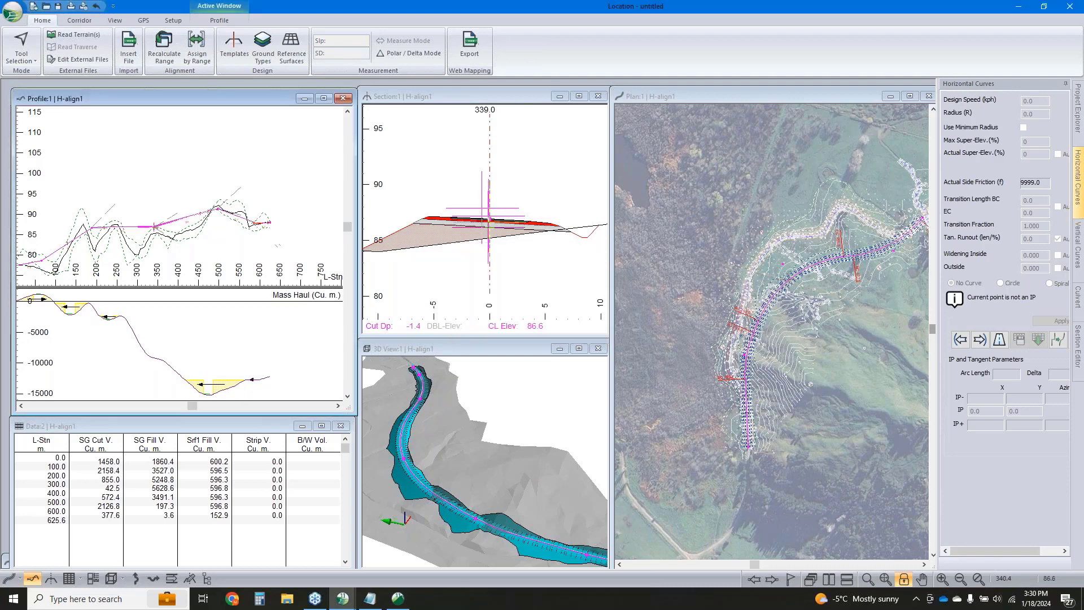
pyautogui.moveTo(154, 225); pyautogui.dragTo(154, 232)
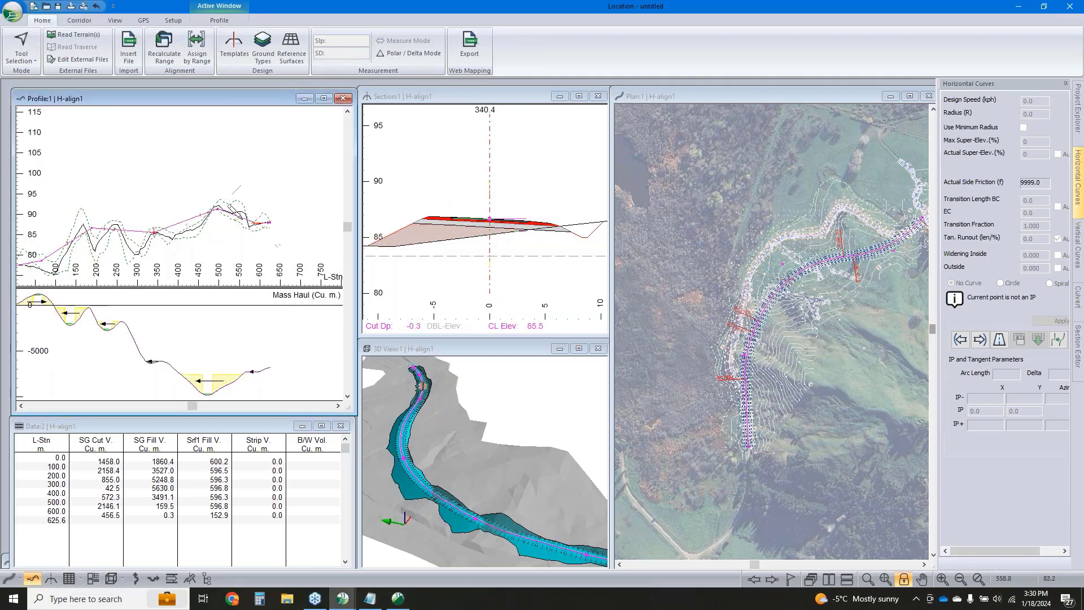
pyautogui.rightClick(240, 183)
pyautogui.click(261, 190)
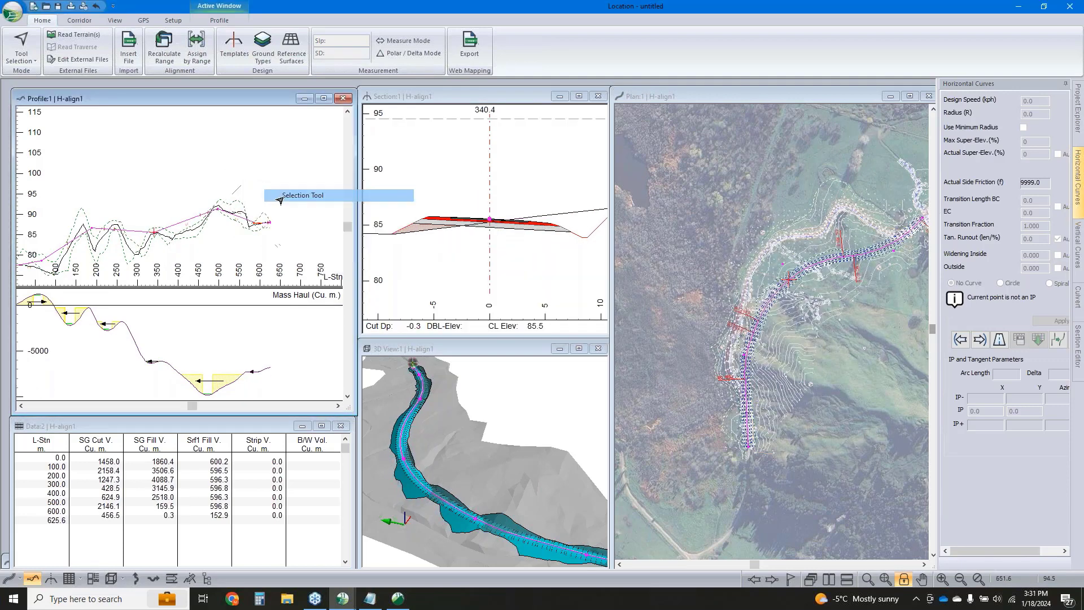
# Apply a parabolic vertical curve with a K value of 16 to the vertical IP at station 340.4
pyautogui.click(1078, 244)
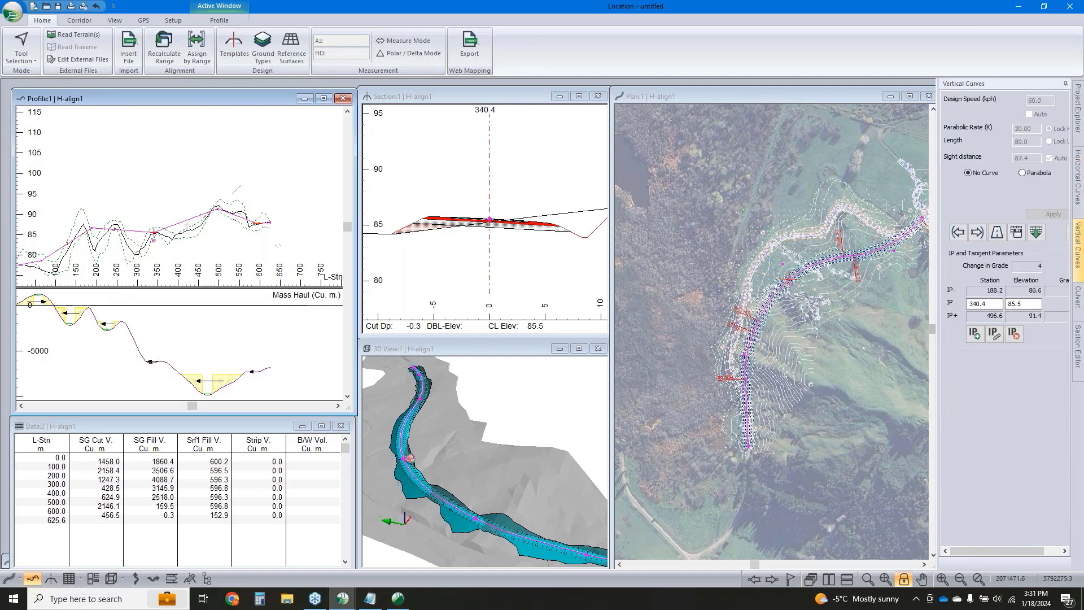
pyautogui.click(1022, 174)
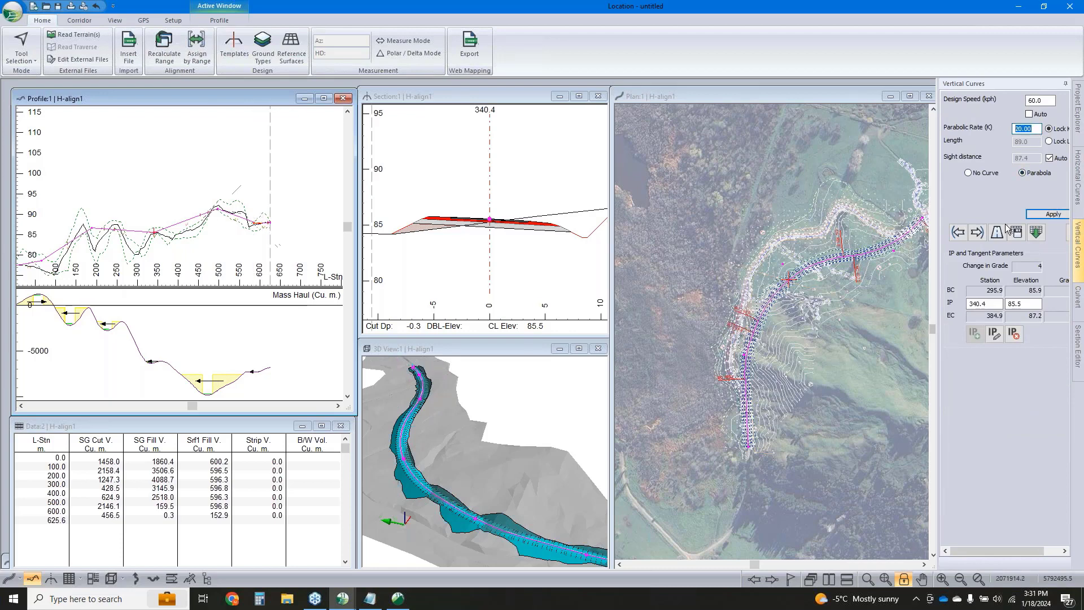
pyautogui.write('16')
pyautogui.click(1055, 217)
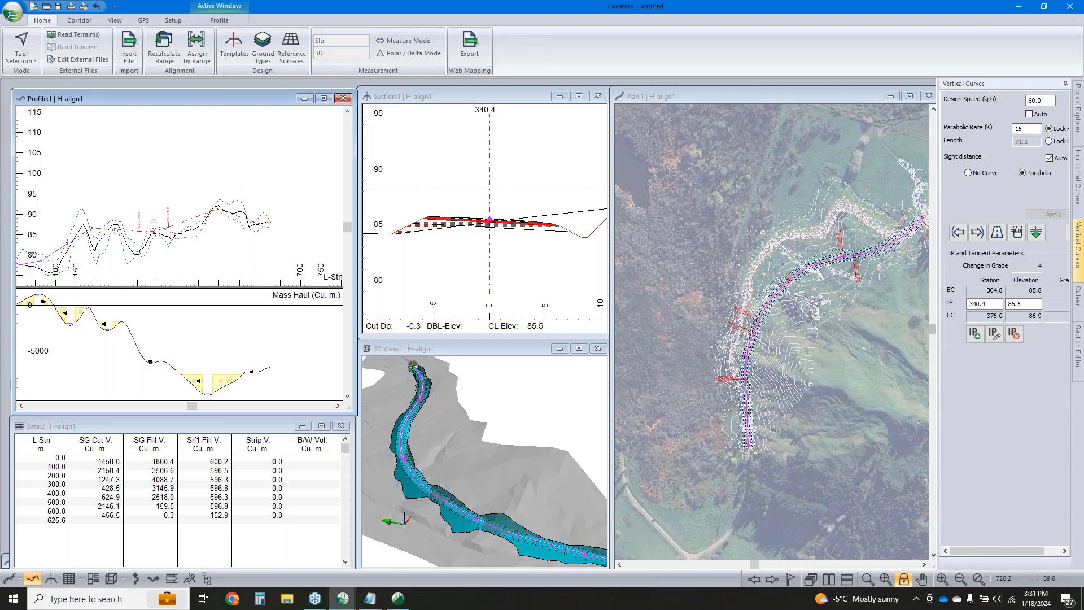
# Apply a parabolic vertical curve with a K value of 16 to the crest IP at station 496.6
pyautogui.click(977, 232)
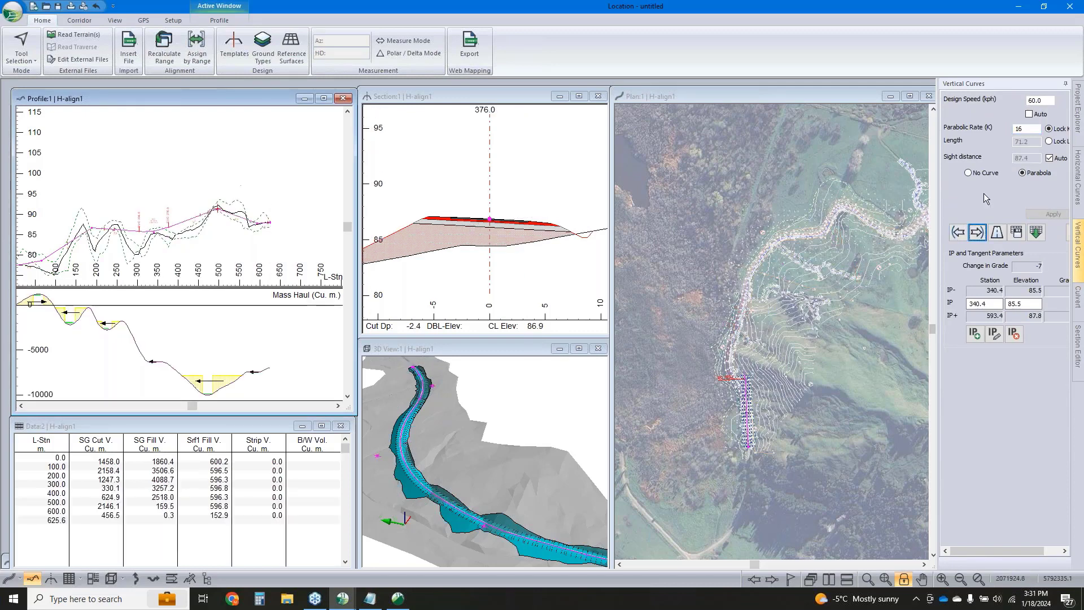
pyautogui.click(1034, 173)
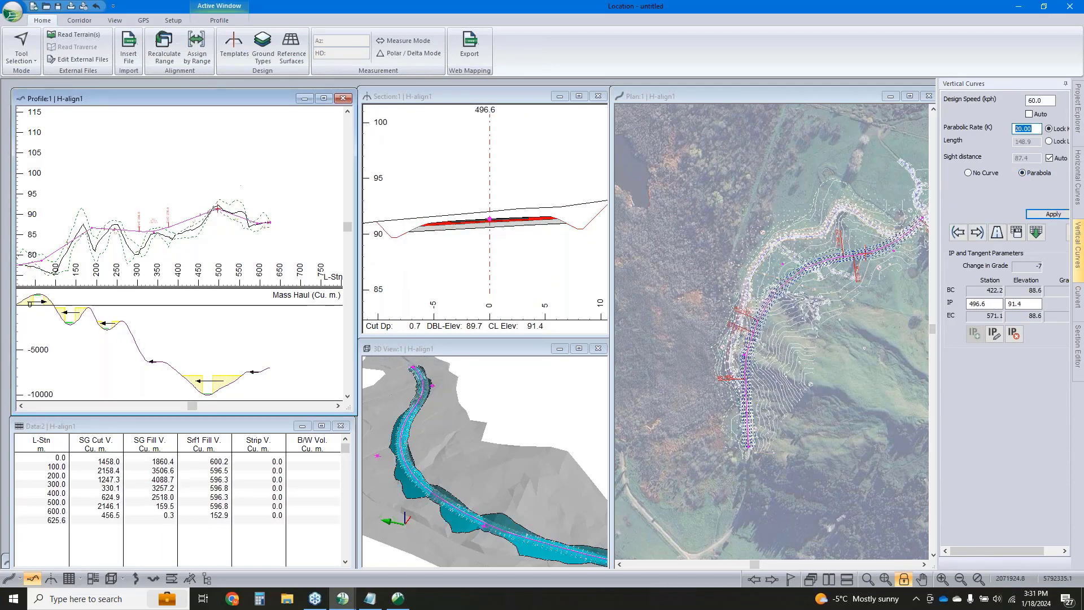
pyautogui.write('16')
pyautogui.click(1054, 214)
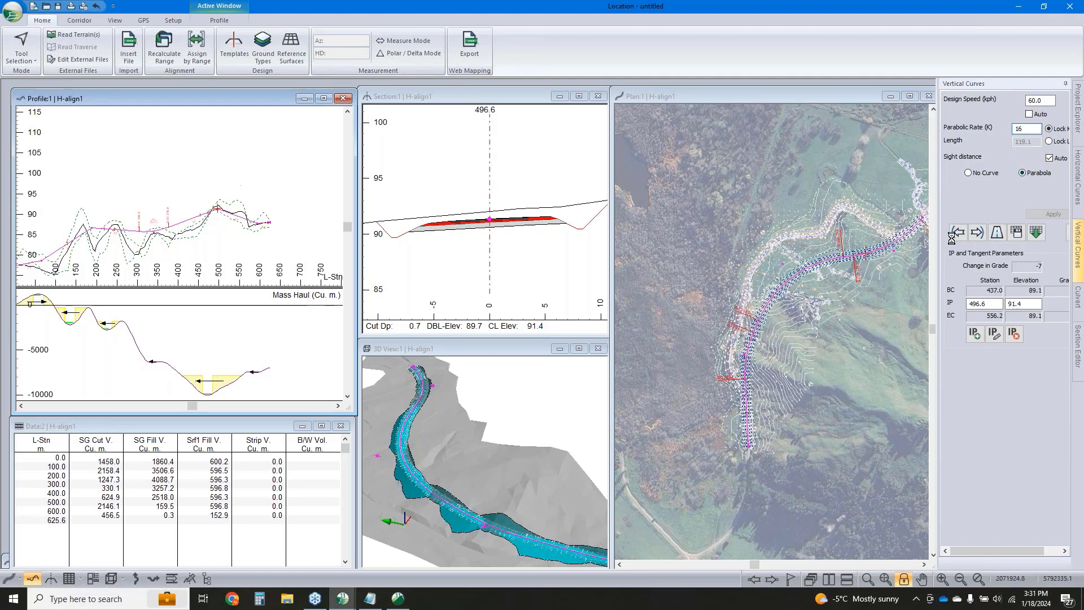
# Try to fit a parabolic vertical curve with a K value of 16 at the vertical IP at station 593.4
pyautogui.click(977, 232)
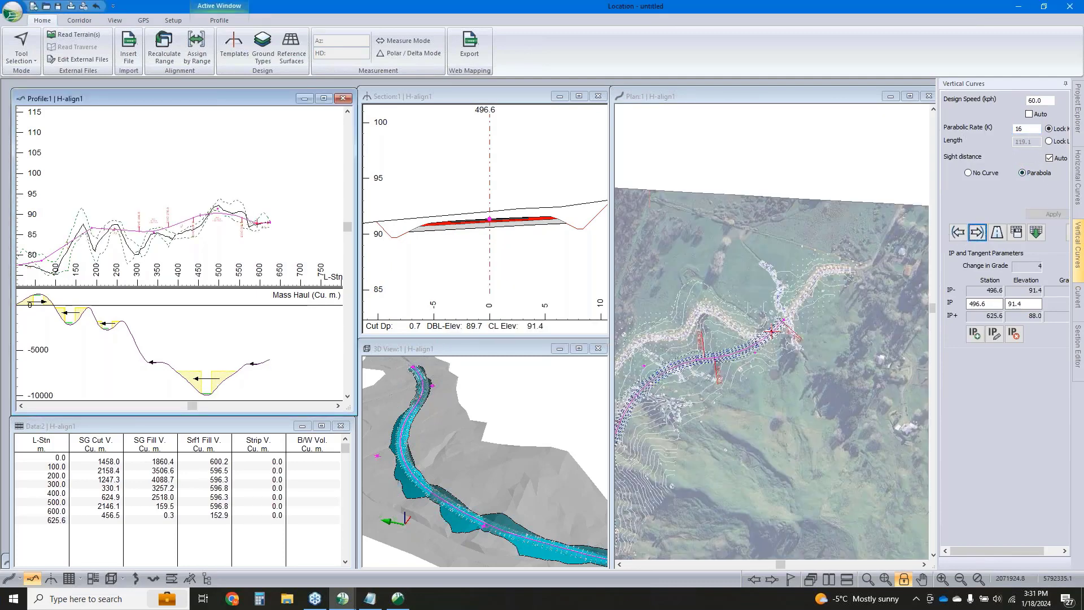
pyautogui.write('16')
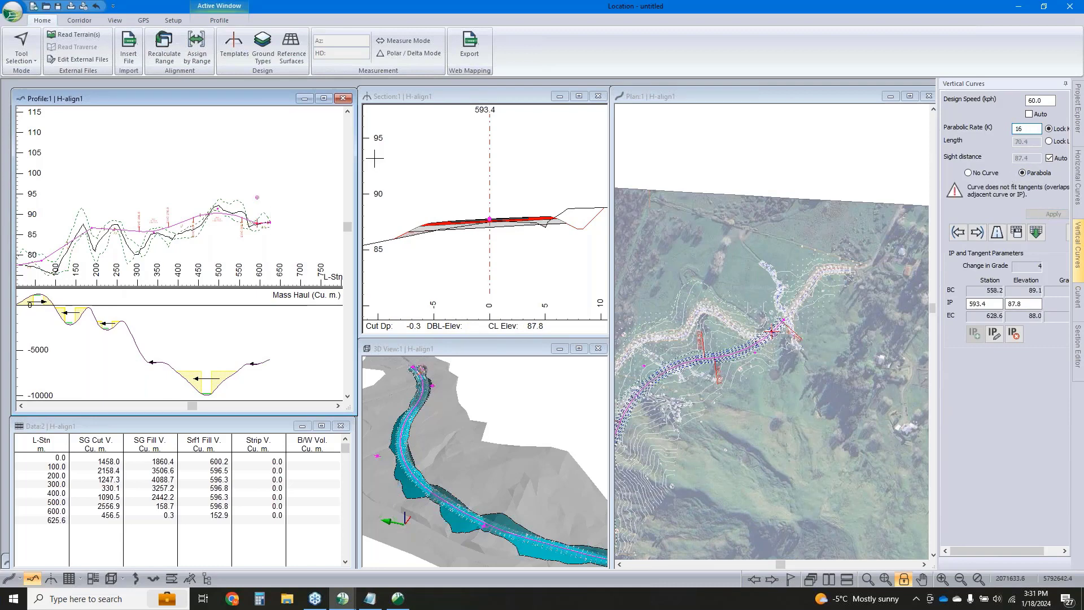
# Move the crest IP back to about station 449.4, elevation 91.0, and the last vertical IP back to about station 575.0, elevation 87.7
pyautogui.scroll(4, 237, 235)
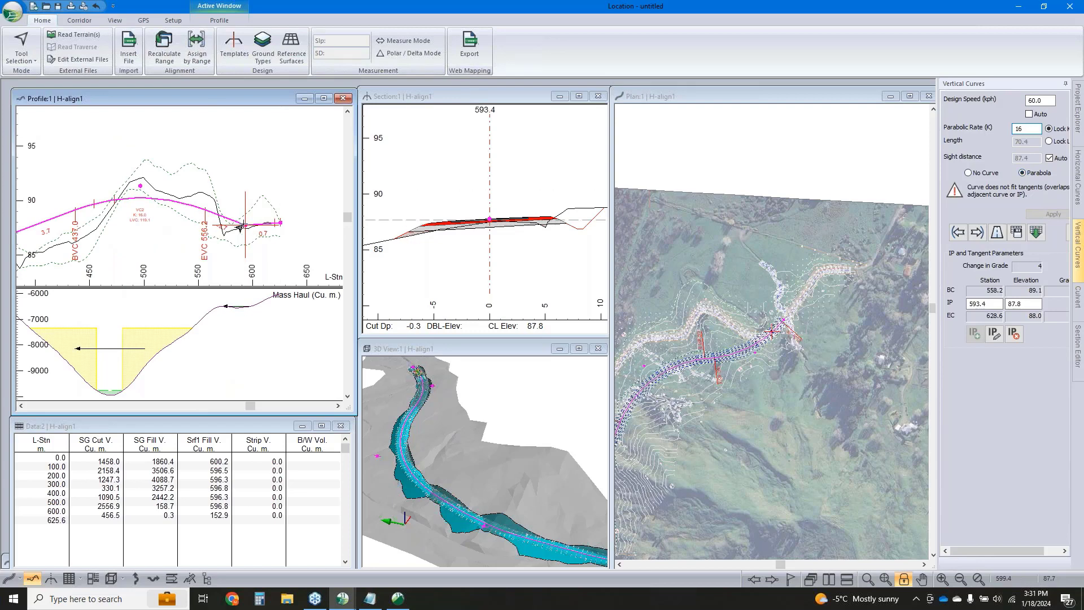
pyautogui.rightClick(229, 197)
pyautogui.click(282, 215)
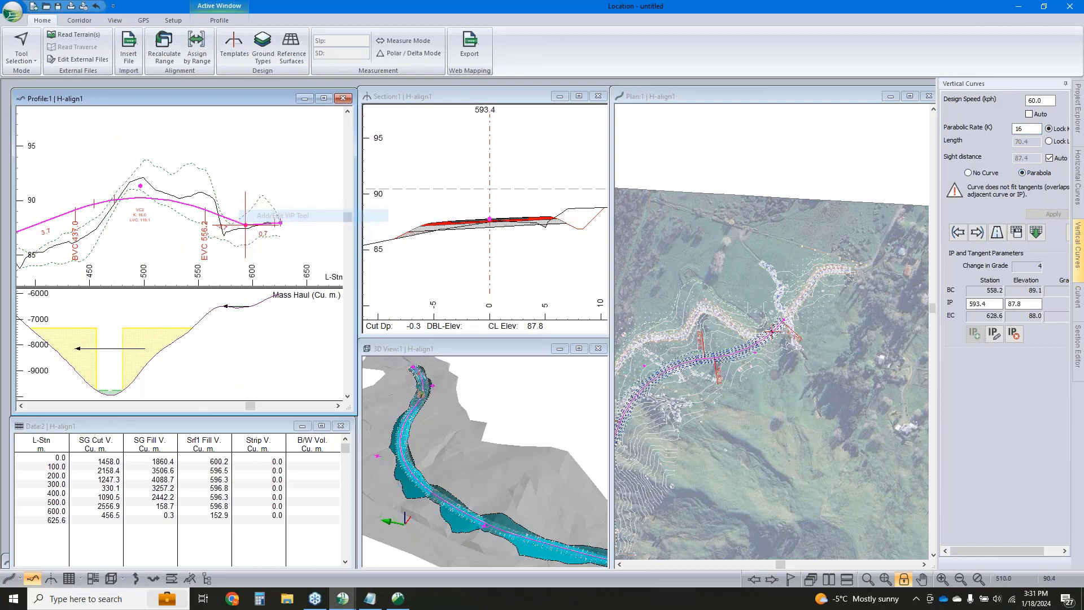
pyautogui.moveTo(140, 186); pyautogui.dragTo(89, 189)
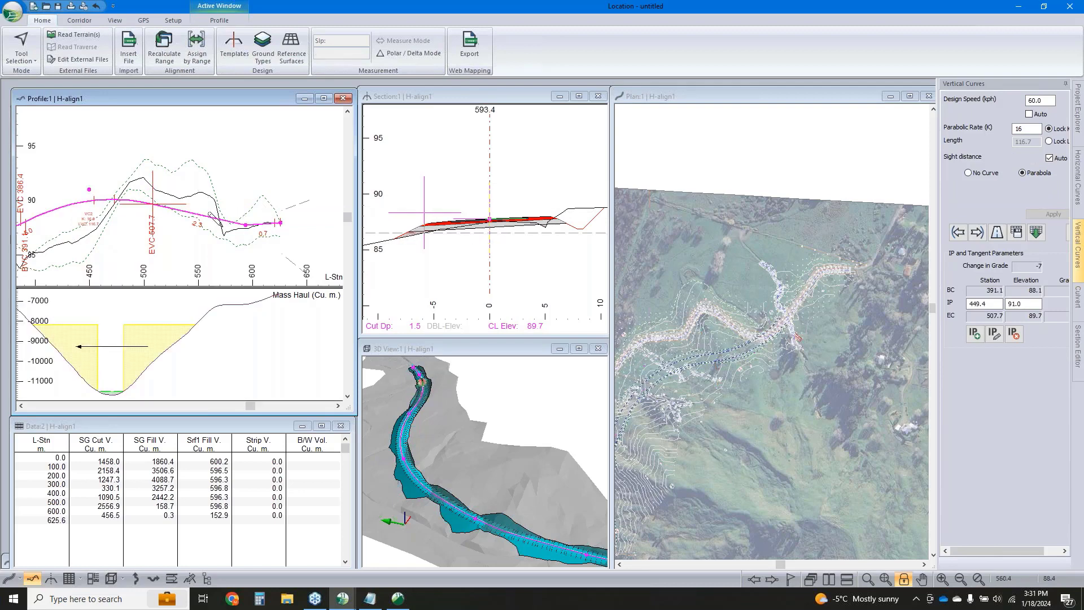
pyautogui.moveTo(245, 225); pyautogui.dragTo(226, 225)
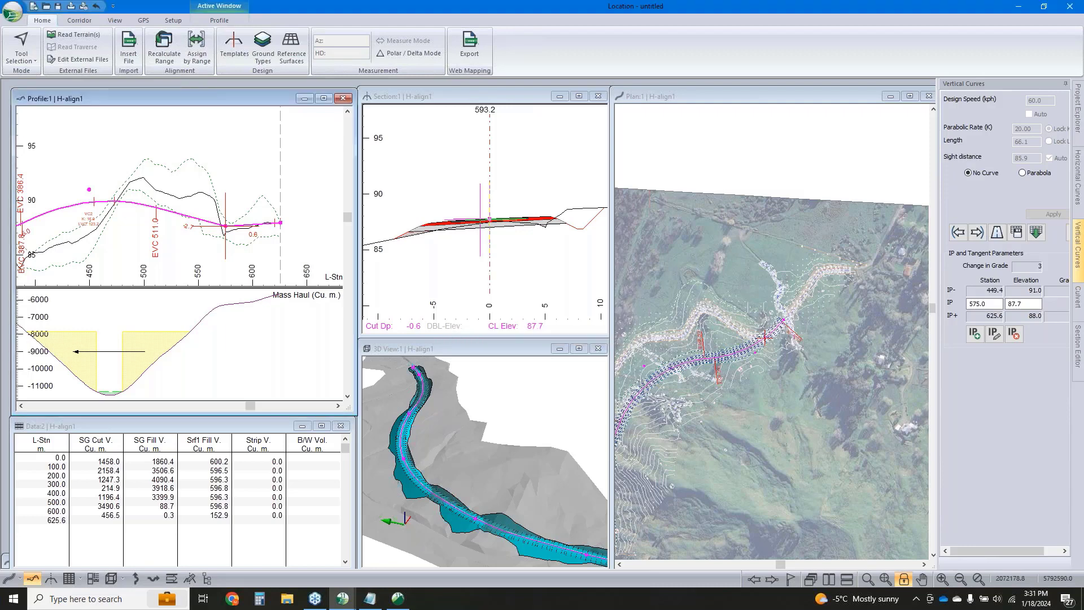
# Apply a parabolic vertical curve with a K value of 16 to the vertical IP at station 575.0
pyautogui.click(1022, 172)
pyautogui.moveTo(1034, 129); pyautogui.dragTo(887, 113)
pyautogui.write('16')
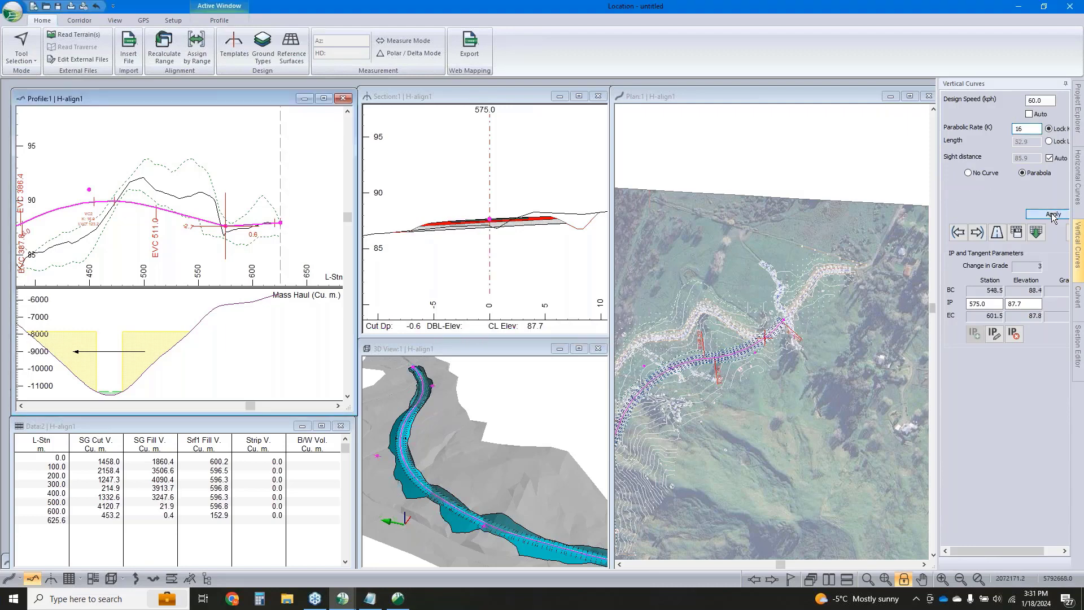
pyautogui.press('Return')
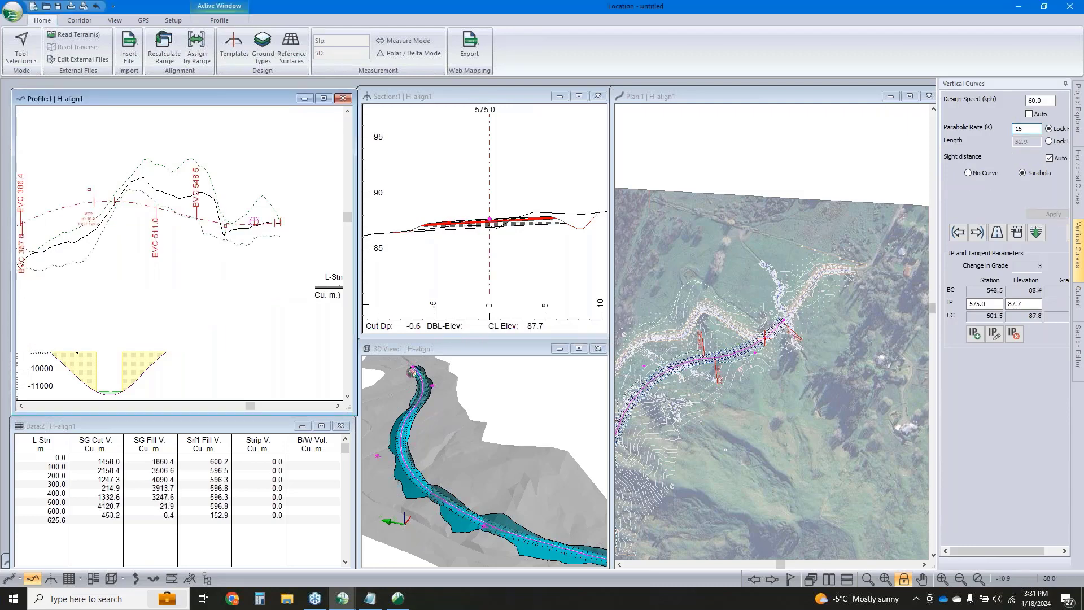
# Shift the last curved vertical IP forward to about station 590 and the crest IP forward to about station 501.0, elevation 90.9
pyautogui.moveTo(226, 226); pyautogui.dragTo(241, 224)
pyautogui.scroll(-1, 241, 224)
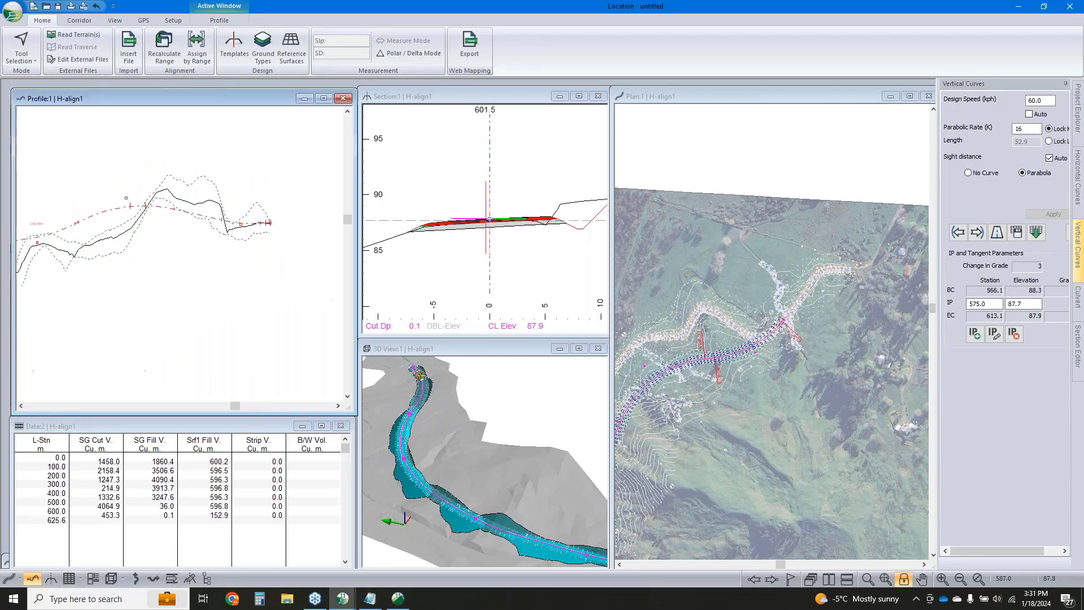
pyautogui.moveTo(130, 197); pyautogui.dragTo(203, 185, button='middle')
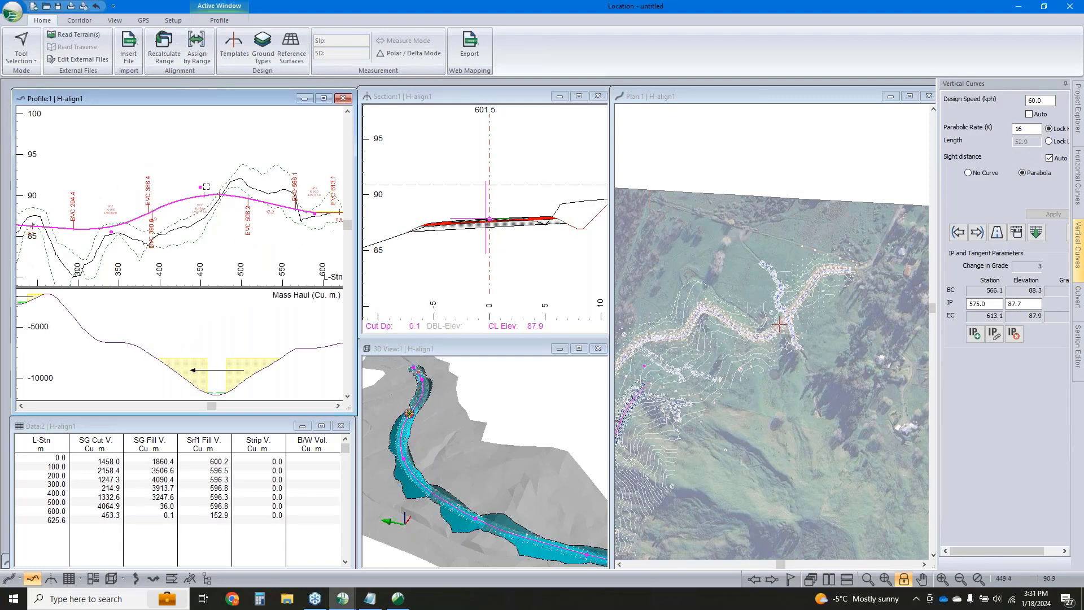
pyautogui.moveTo(200, 188); pyautogui.dragTo(223, 188)
pyautogui.scroll(-1, 245, 191)
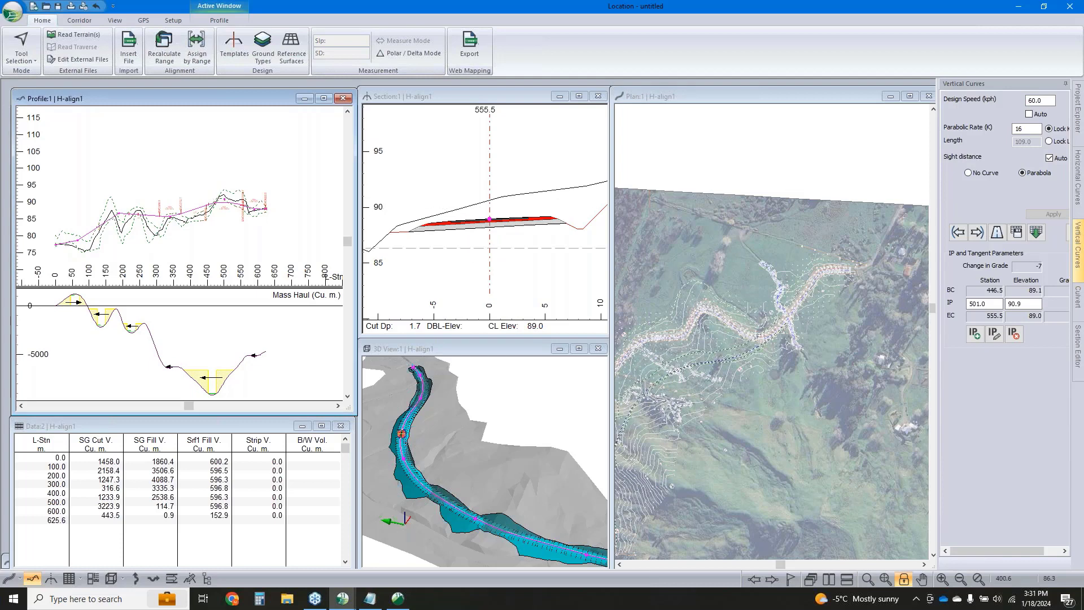
pyautogui.rightClick(139, 188)
pyautogui.click(151, 194)
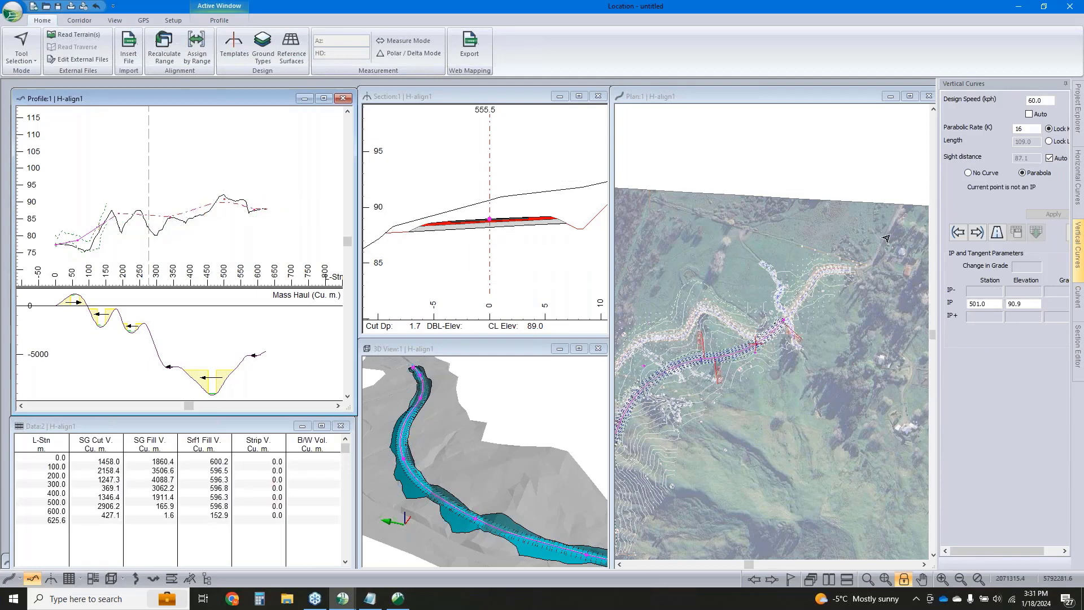
# Apply a parabolic vertical curve with a K value of 16 to the vertical IP at station 188.2
pyautogui.click(959, 233)
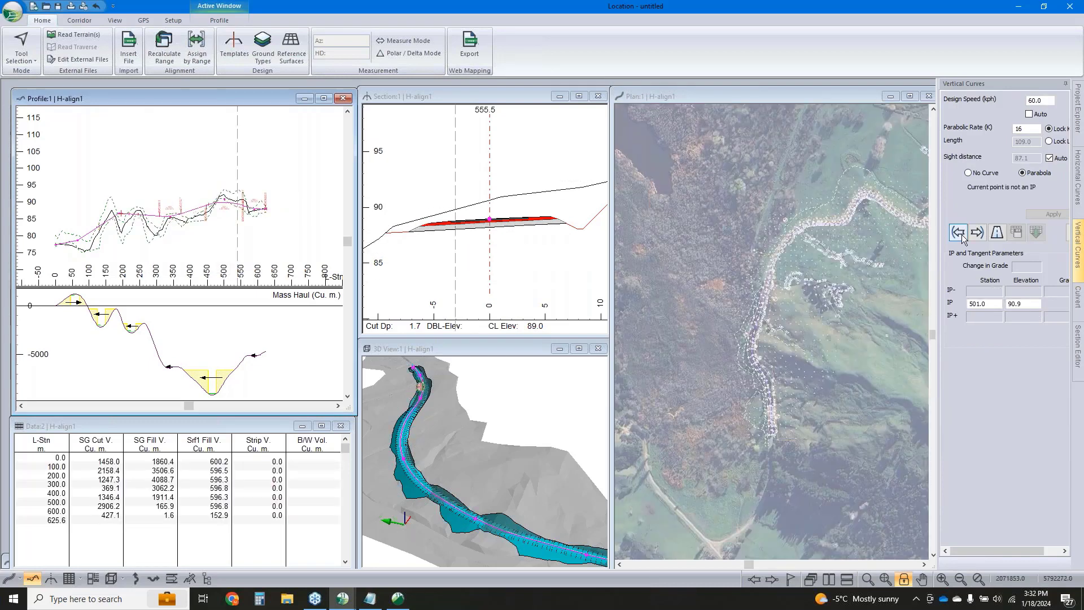
pyautogui.doubleClick(1021, 129)
pyautogui.write('16')
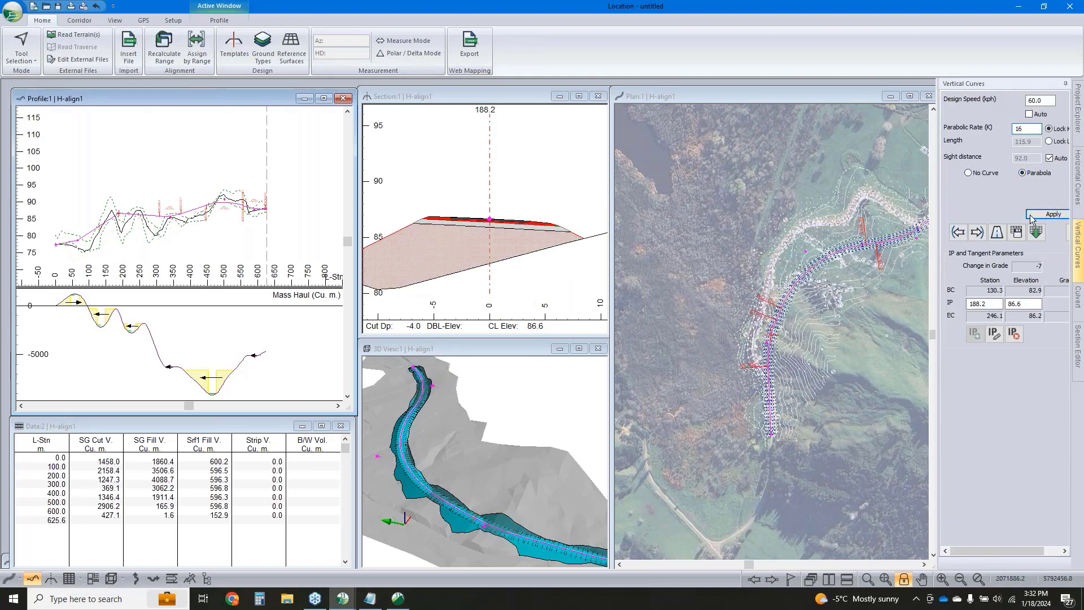
pyautogui.click(1035, 215)
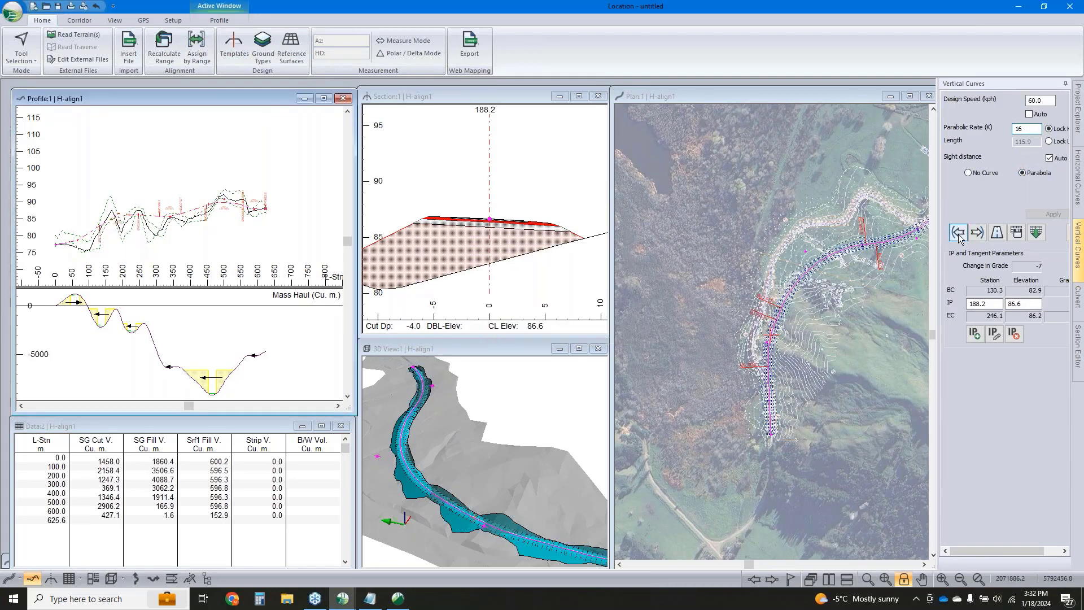
# Apply a parabolic vertical curve with a K value of 16 to the first vertical IP at station 65.2
pyautogui.click(958, 232)
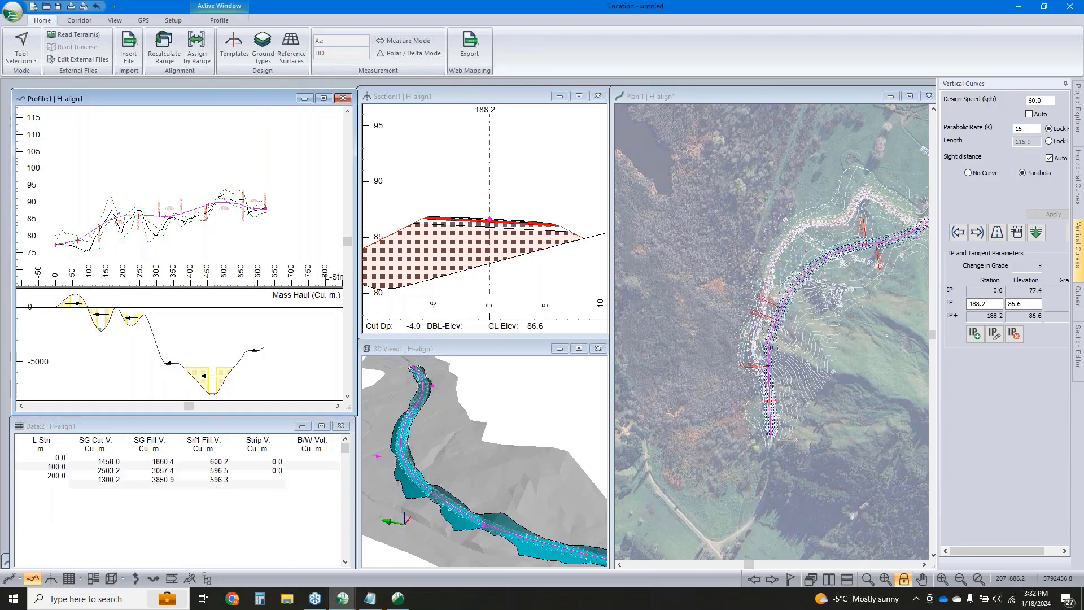
pyautogui.write('16')
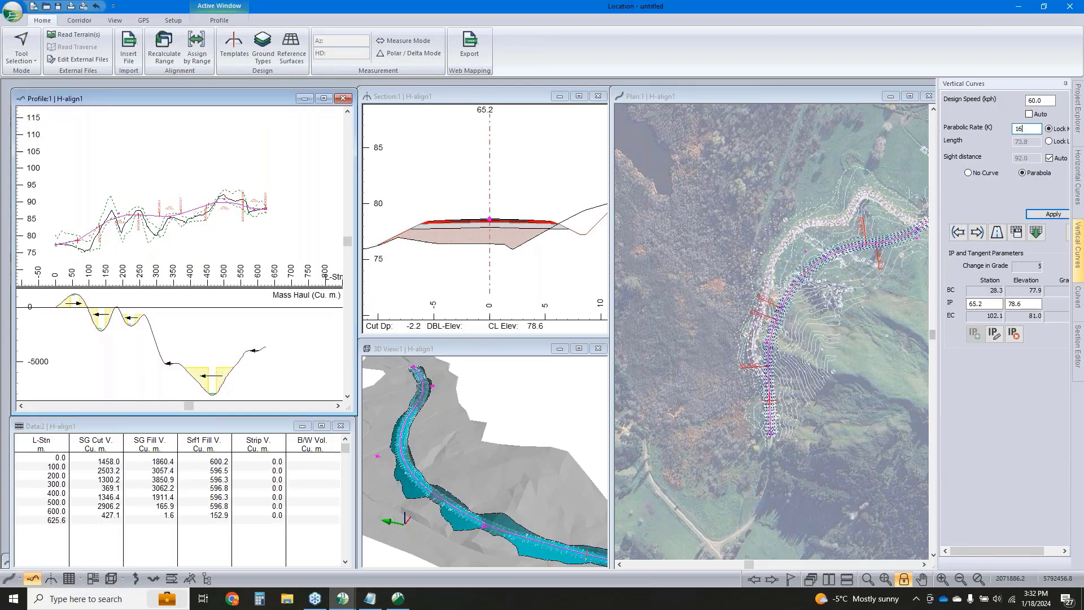
pyautogui.click(1052, 214)
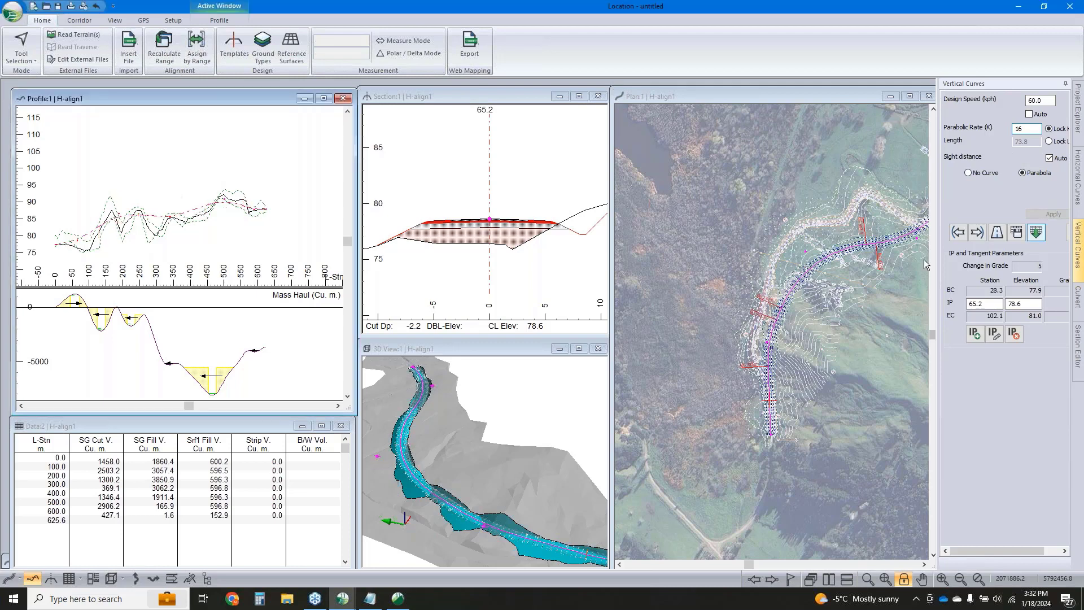
# Lower the vertical IP near station 188 slightly using the Add/Edit VIP tool, then restore the Selection Tool
pyautogui.scroll(1, 145, 208)
pyautogui.rightClick(154, 208)
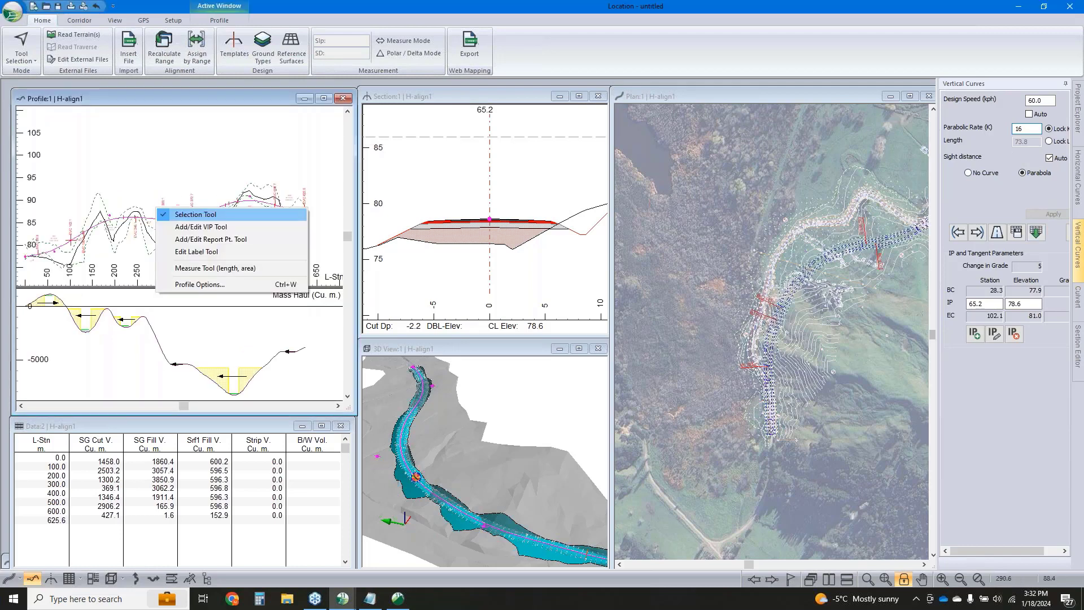
pyautogui.click(190, 210)
pyautogui.rightClick(193, 200)
pyautogui.click(219, 221)
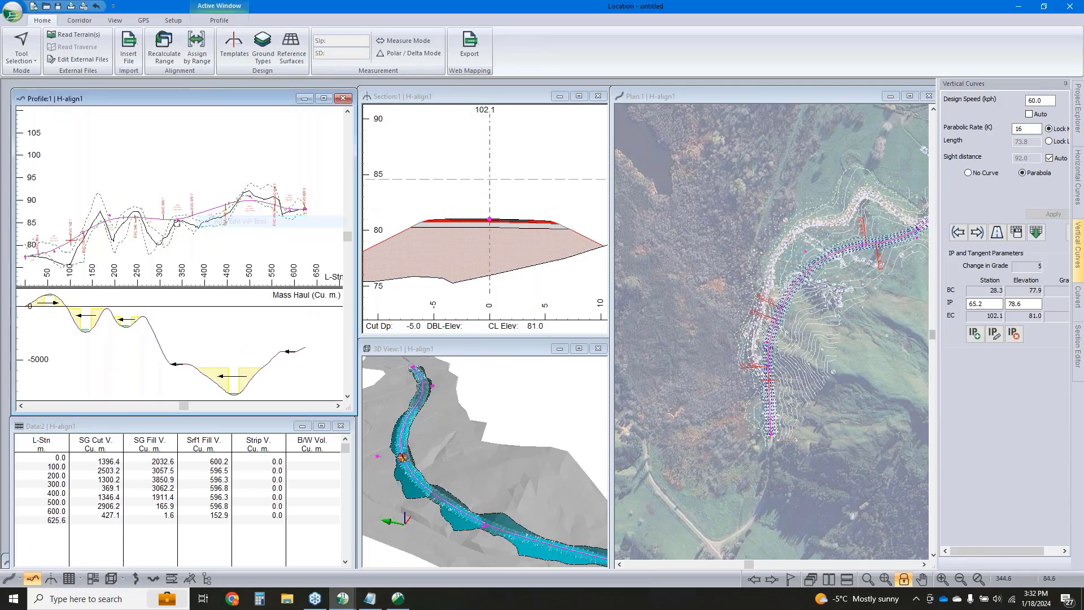
pyautogui.click(177, 220)
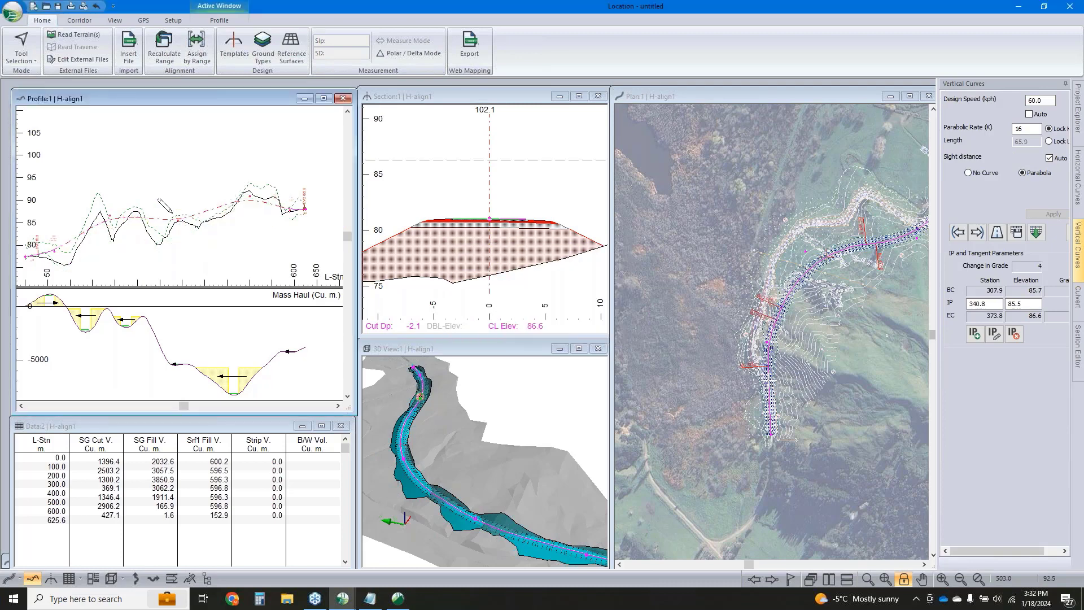
pyautogui.moveTo(111, 217); pyautogui.dragTo(110, 219)
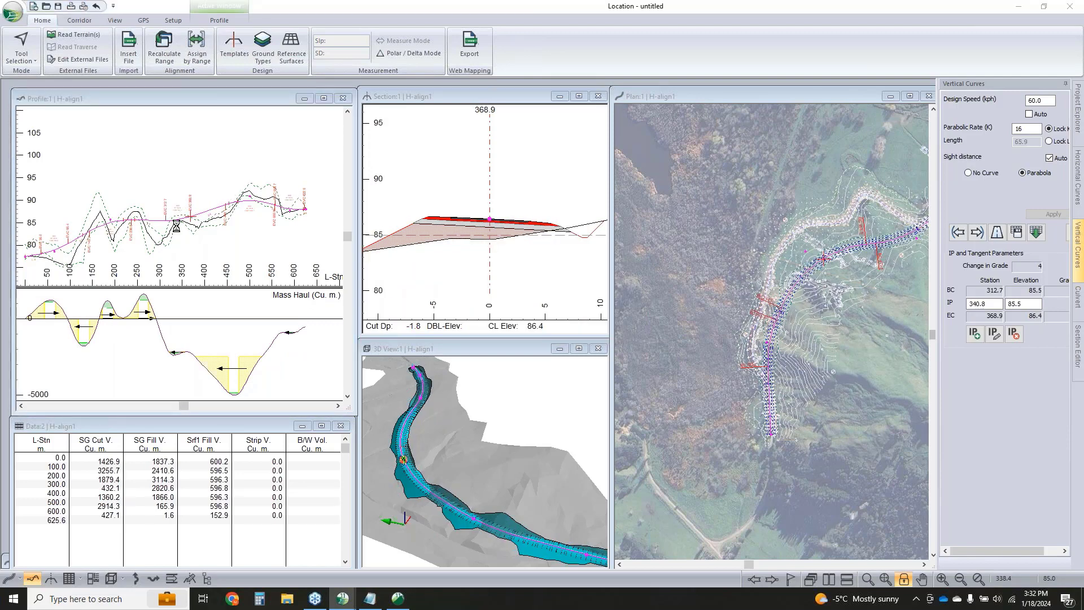
pyautogui.rightClick(186, 201)
pyautogui.click(240, 210)
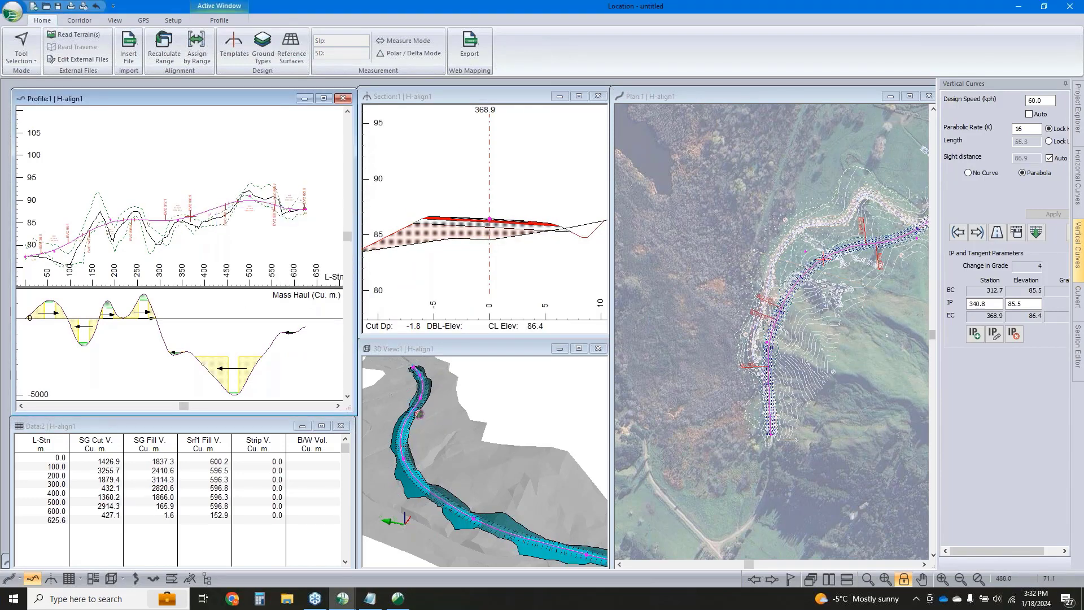
# Display the cumulative totals row in the earthwork volume data table through its data options
pyautogui.rightClick(267, 505)
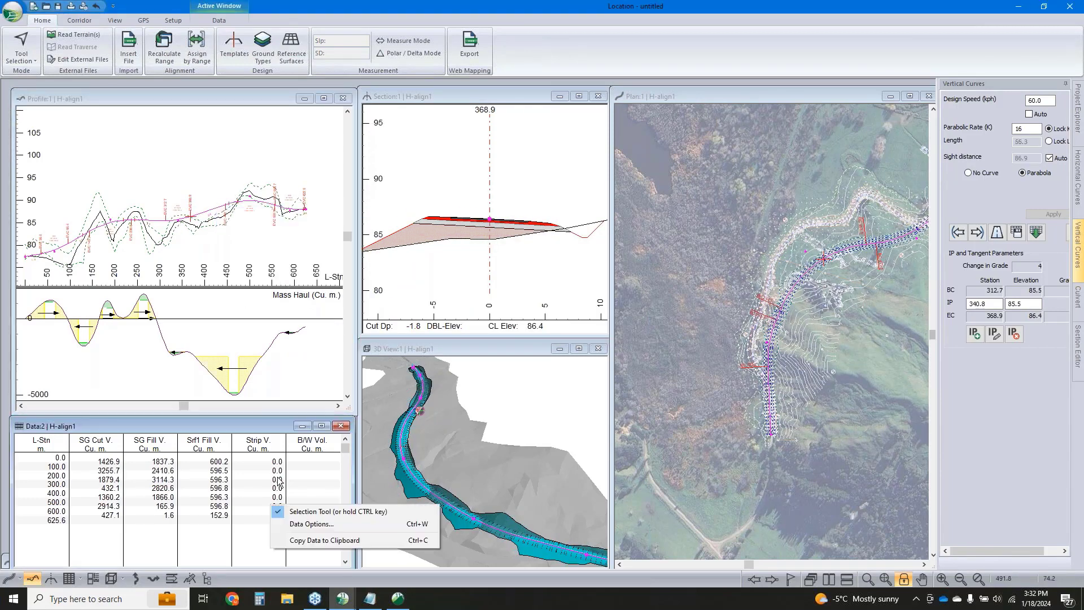
pyautogui.click(313, 521)
pyautogui.click(520, 335)
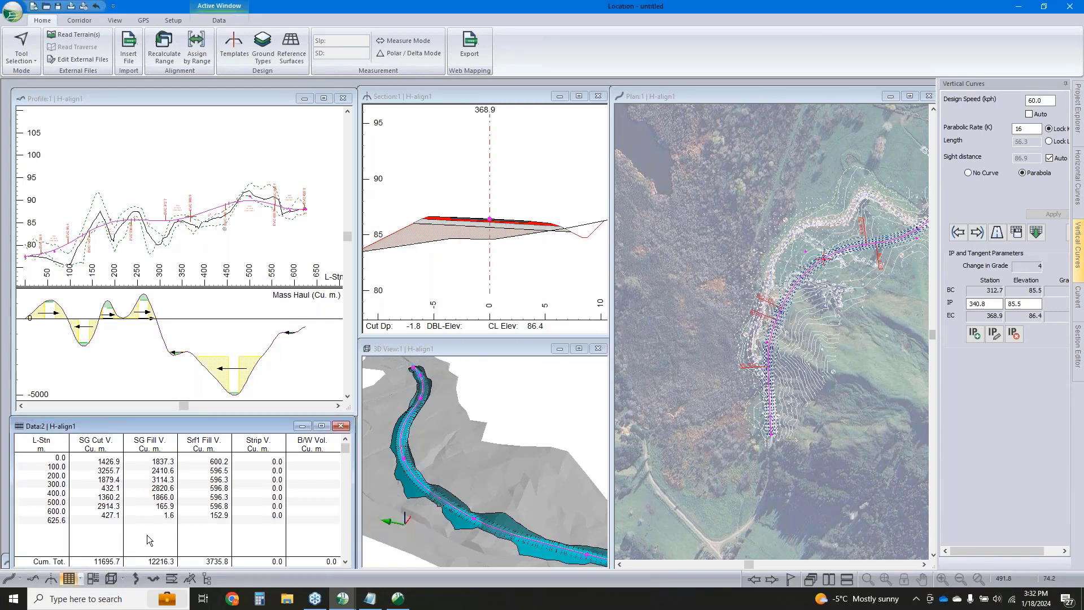
pyautogui.scroll(-1, 148, 539)
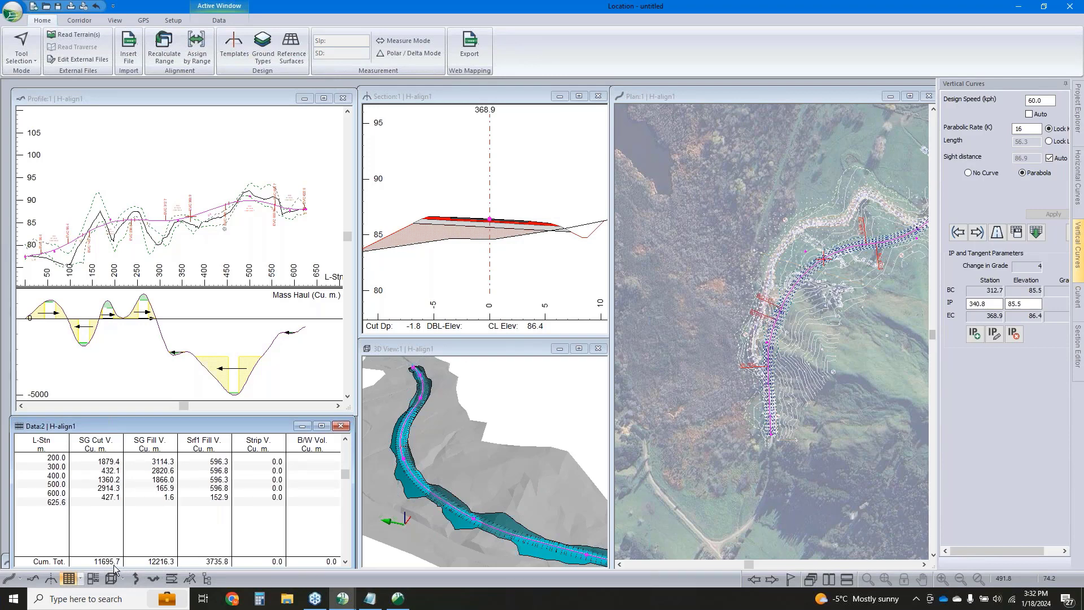
pyautogui.moveTo(303, 333)
# Add a 400 mm cross drain culvert to the alignment at station 200.0
pyautogui.click(469, 515)
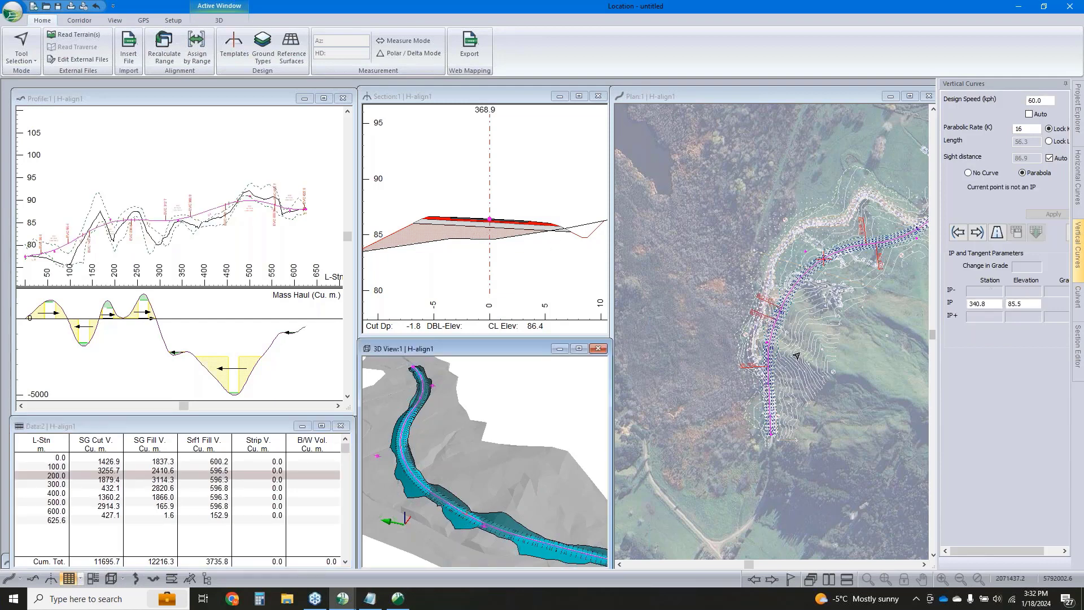
pyautogui.click(1077, 297)
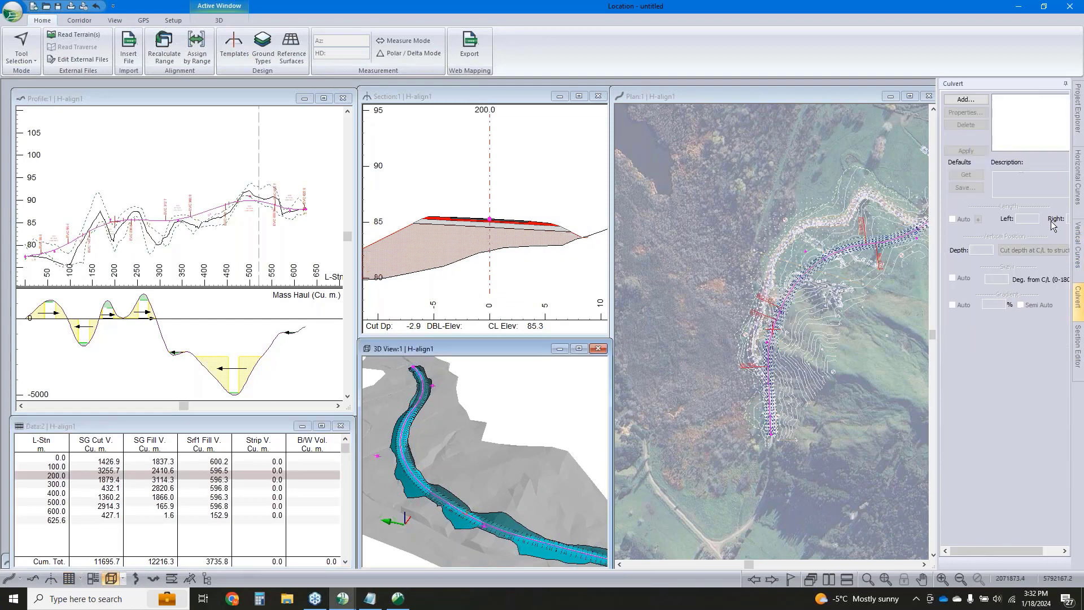
pyautogui.click(966, 103)
pyautogui.press('Return')
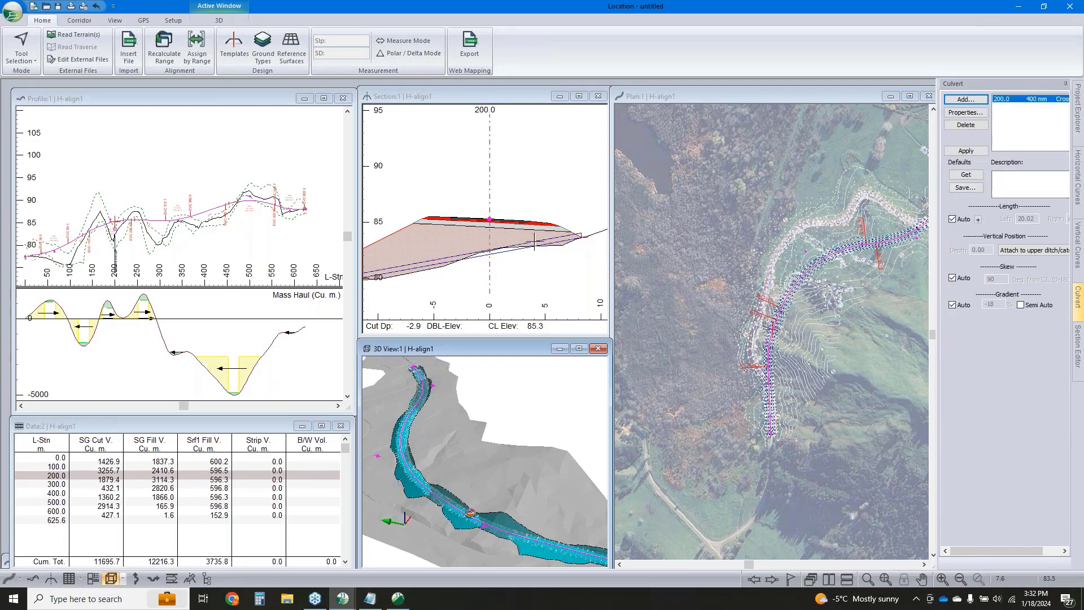
# Set the circular pipe diameter of the culvert at station 200.0 to 1000 mm
pyautogui.click(1008, 100)
pyautogui.doubleClick(1008, 101)
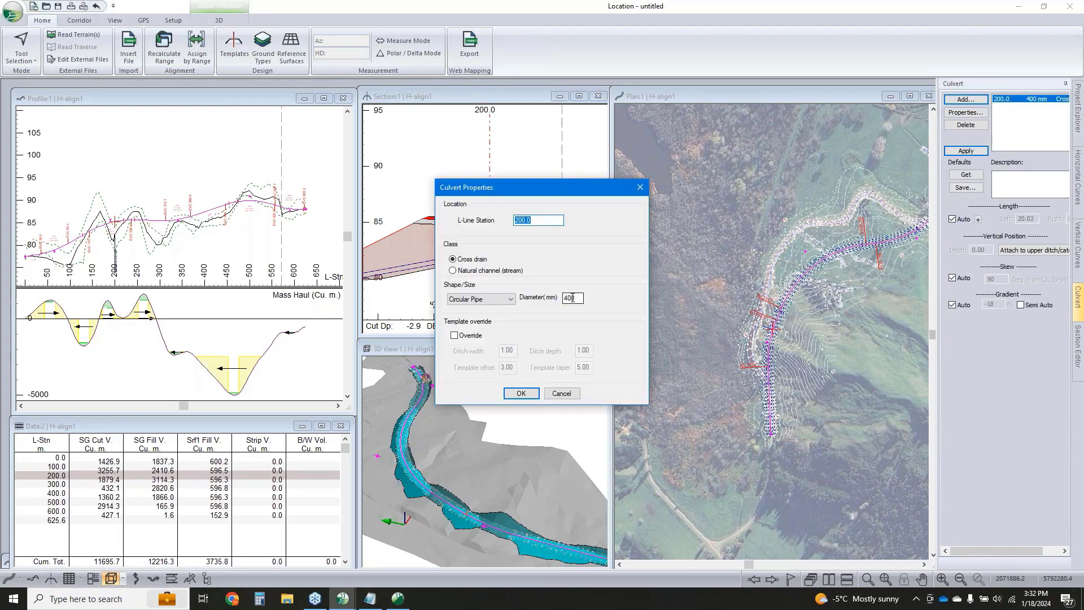
pyautogui.doubleClick(572, 298)
pyautogui.write('1000')
pyautogui.click(517, 392)
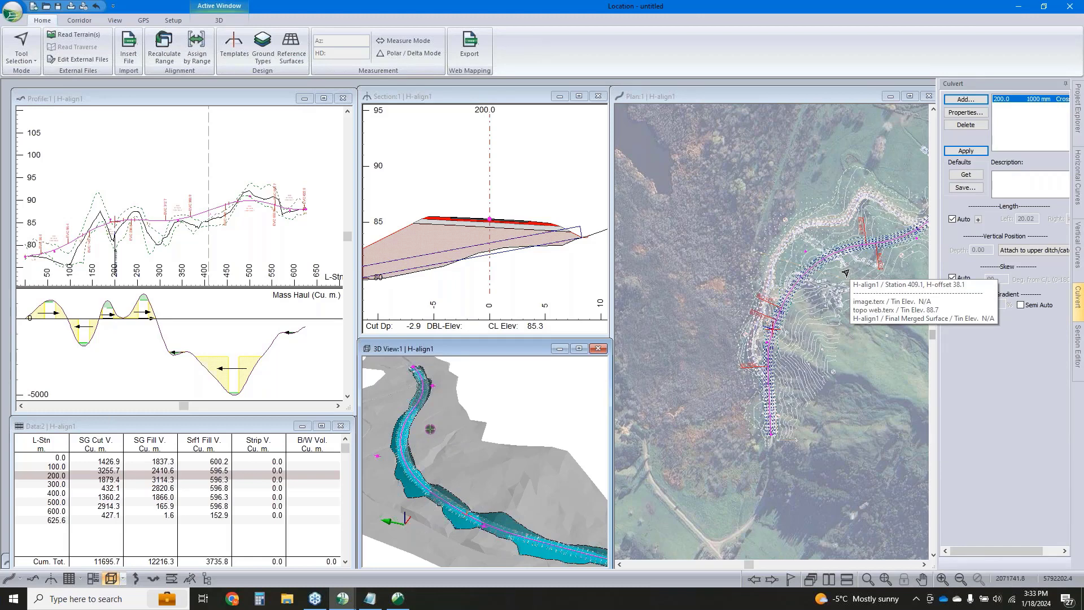
# Open the multi-plot sheet view and load the book layout BookTemplate.blt from the Total Station Webinar folder on the Desktop, replacing the current layout
pyautogui.click(93, 578)
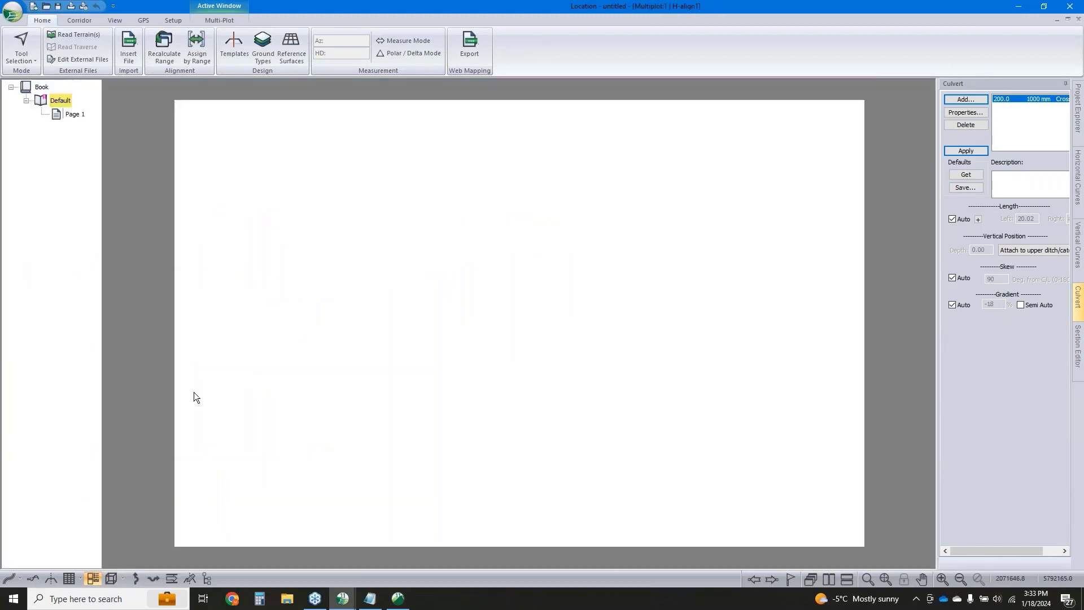
pyautogui.click(210, 20)
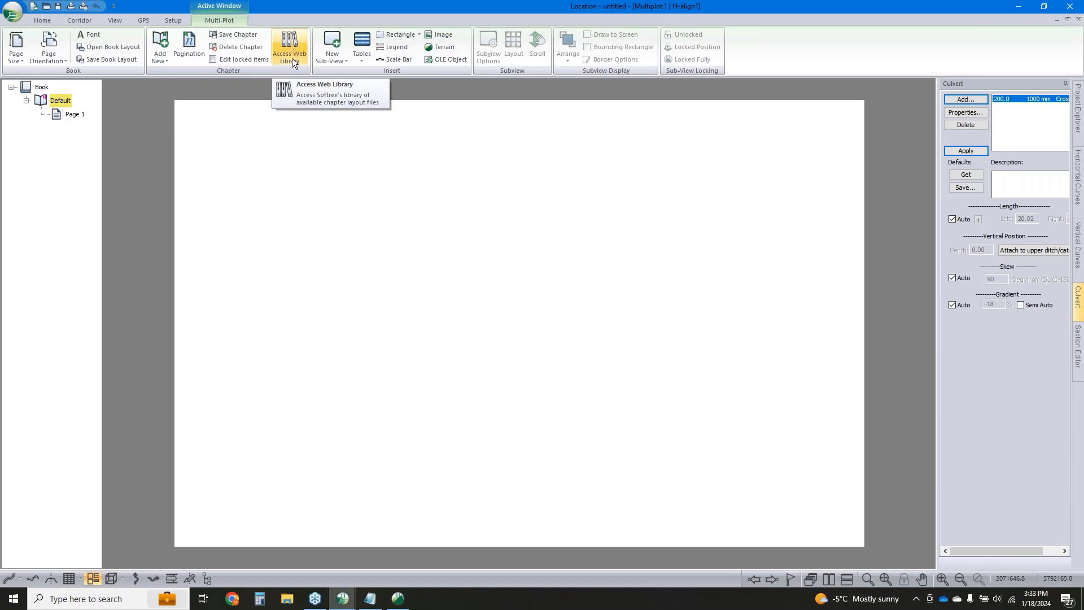
pyautogui.click(117, 48)
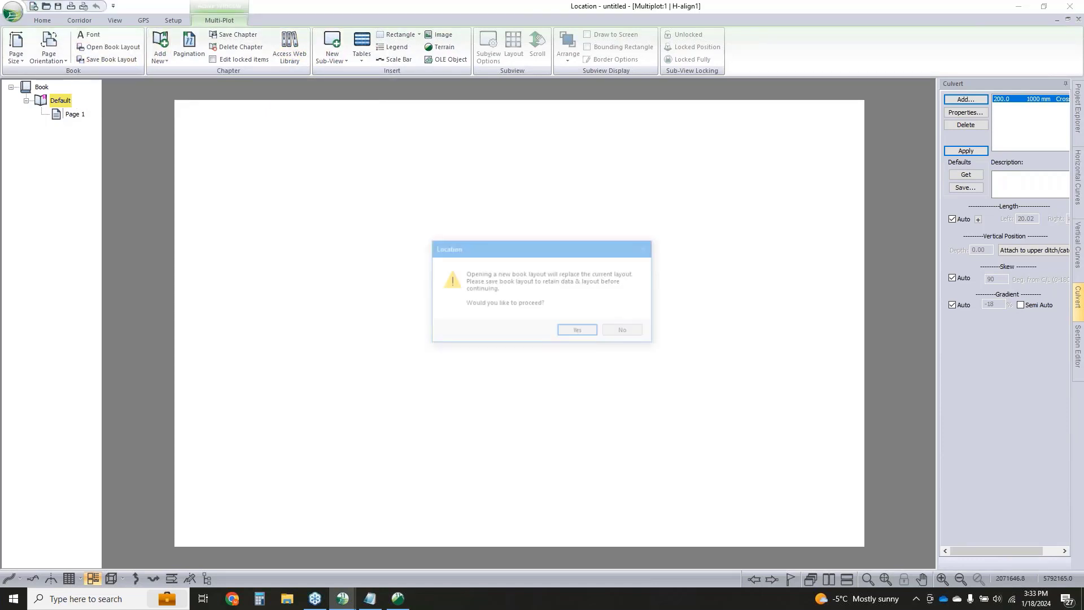
pyautogui.click(578, 331)
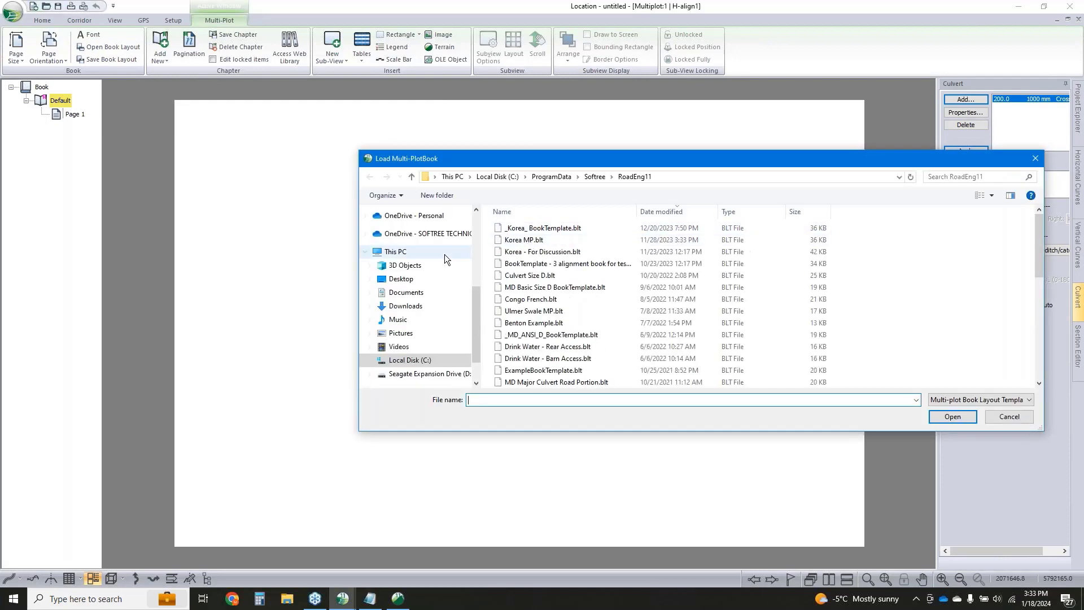
pyautogui.click(402, 280)
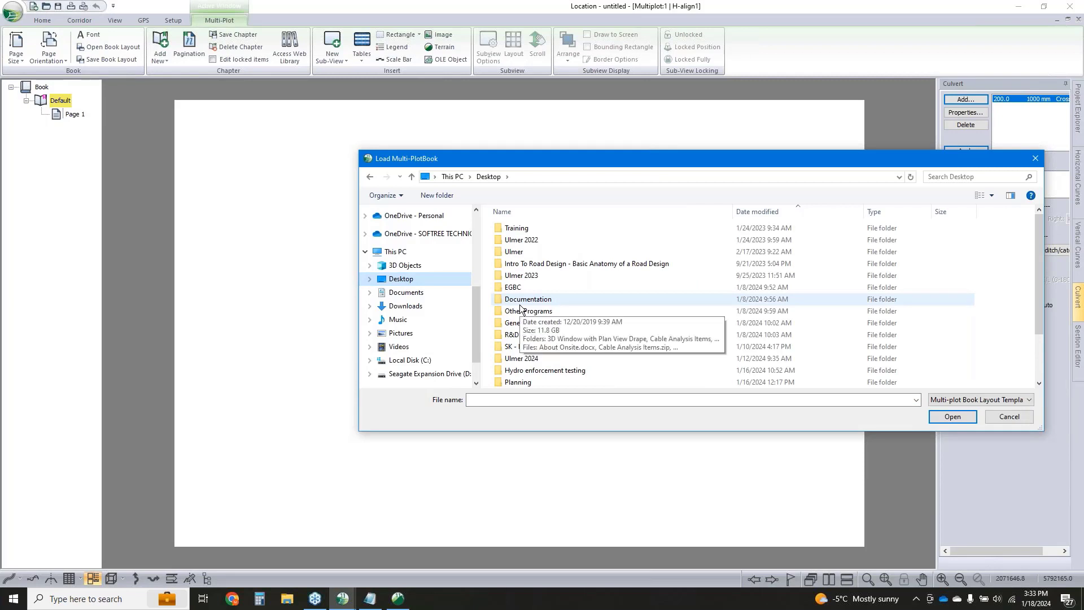
pyautogui.scroll(-3, 504, 317)
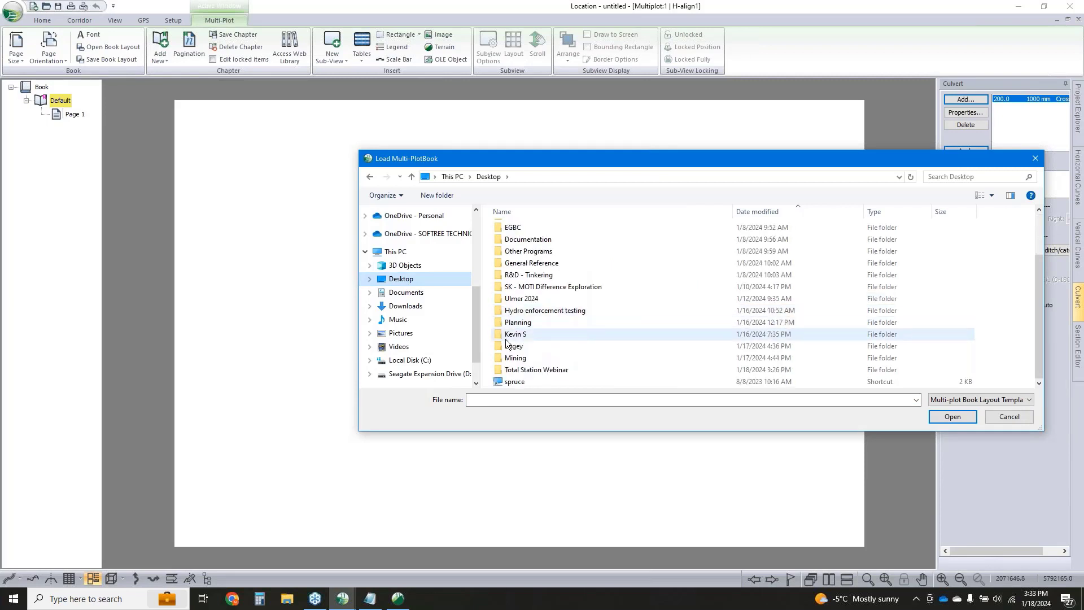
pyautogui.doubleClick(508, 310)
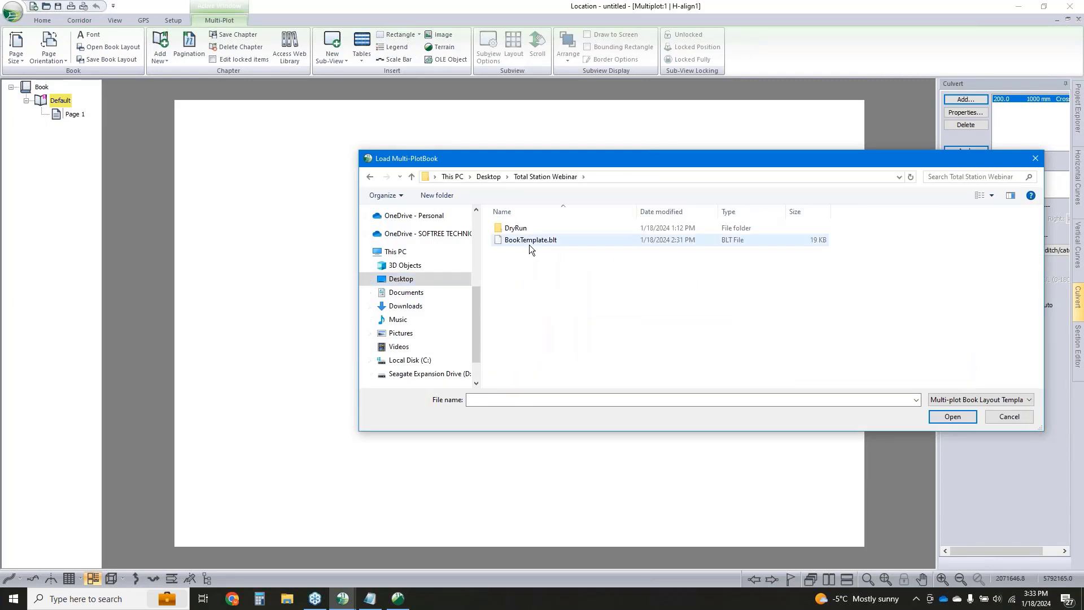
pyautogui.click(529, 241)
pyautogui.click(952, 416)
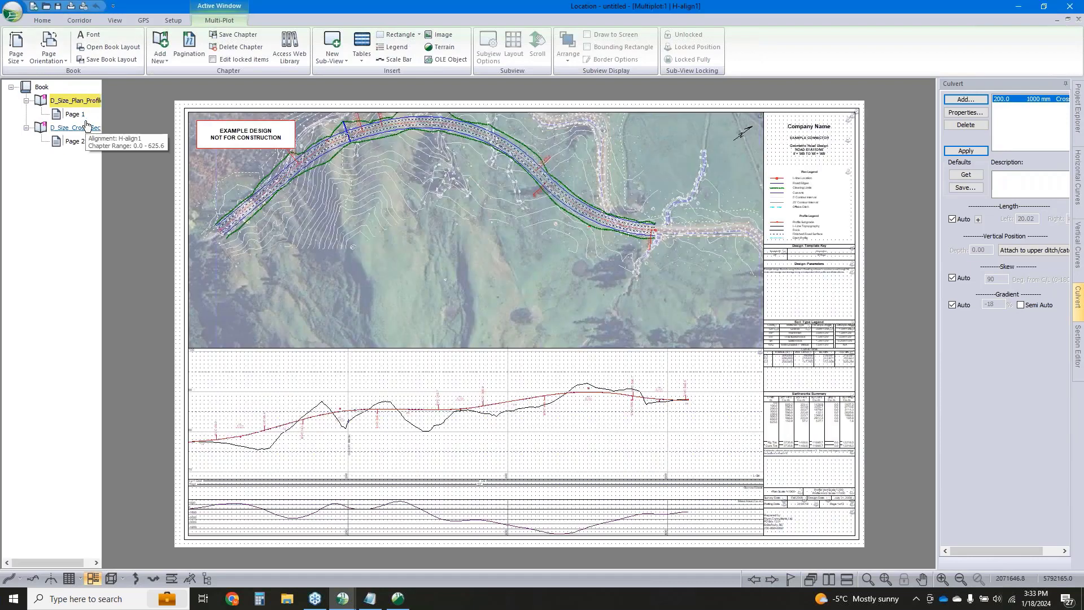
# Reposition the map inside the plan sub-view on Page 1 so the whole road corridor sits within its frame
pyautogui.click(82, 117)
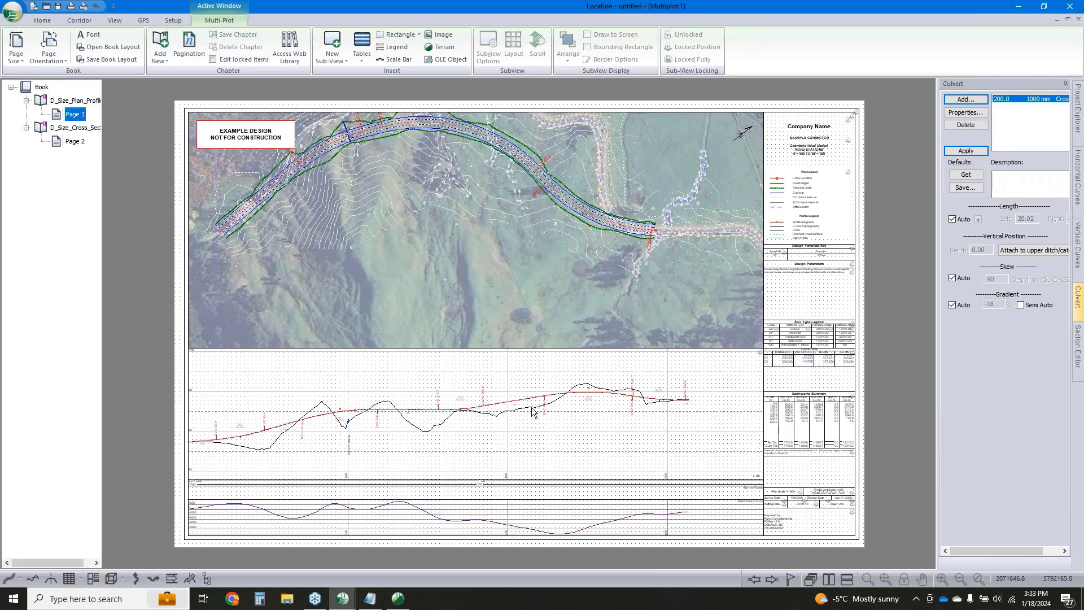
pyautogui.click(490, 278)
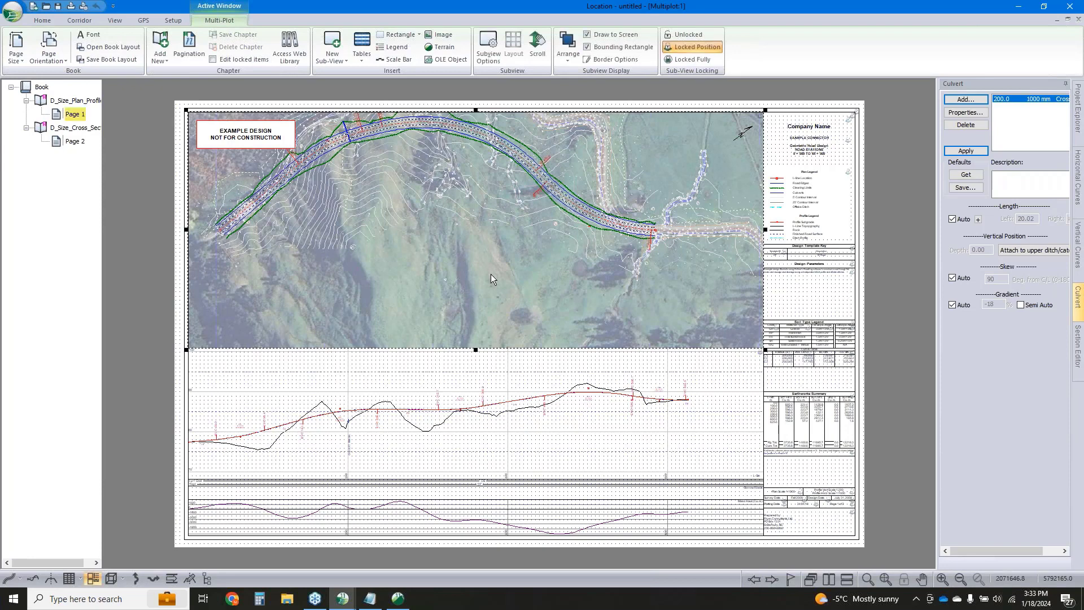
pyautogui.middleClick(490, 273)
pyautogui.press('Return')
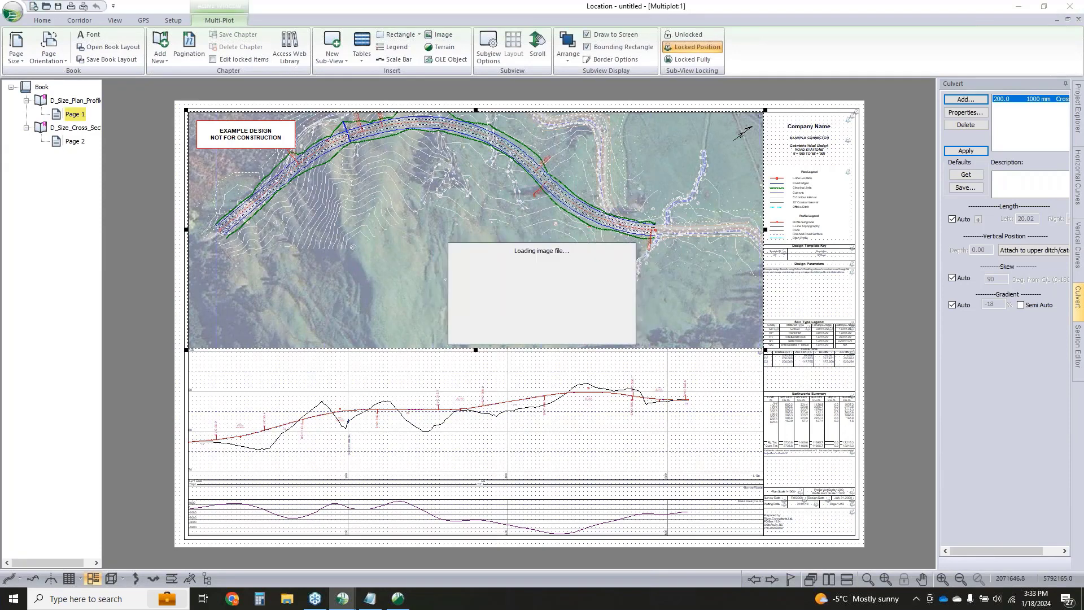
pyautogui.moveTo(490, 273); pyautogui.dragTo(527, 321, button='middle')
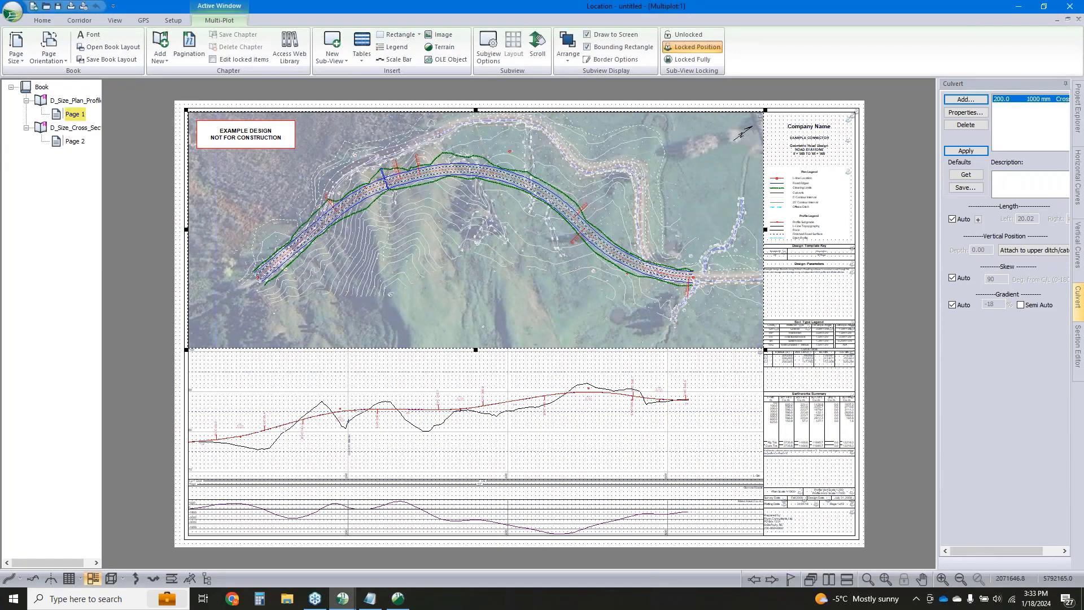
# Set the cross-section chapter's layout to plot the 5.0 m auto interval points instead of the 100.0 m ones, keeping culvert insertion points
pyautogui.click(85, 128)
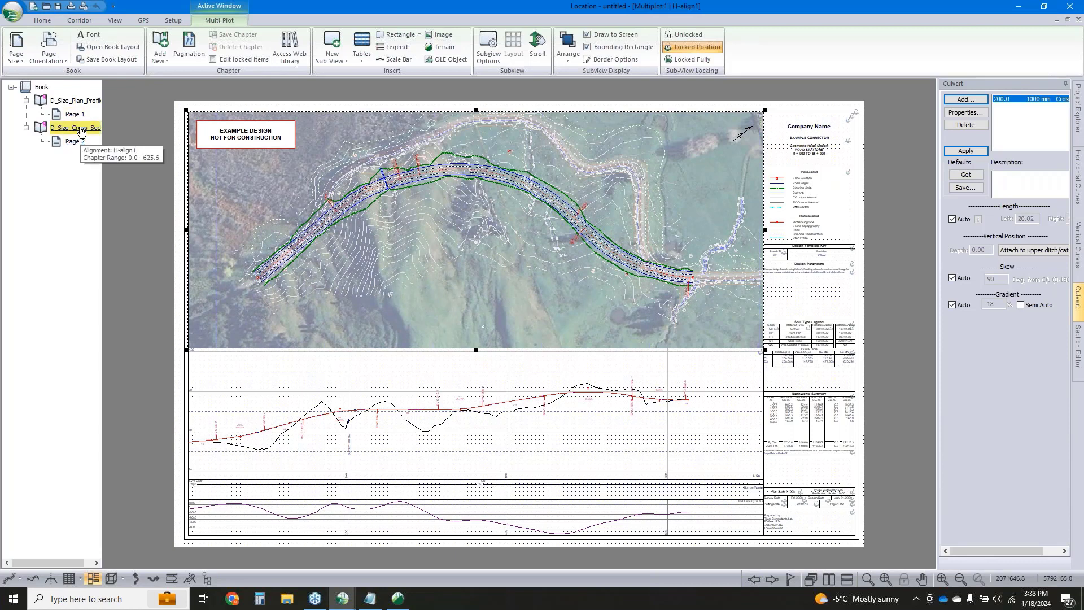
pyautogui.click(382, 184)
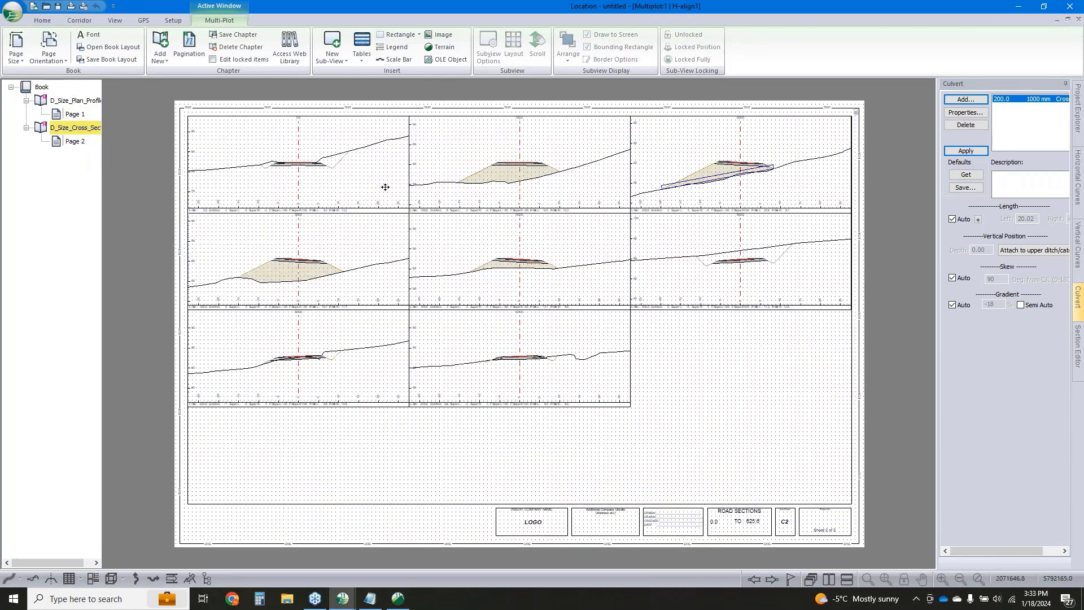
pyautogui.click(513, 49)
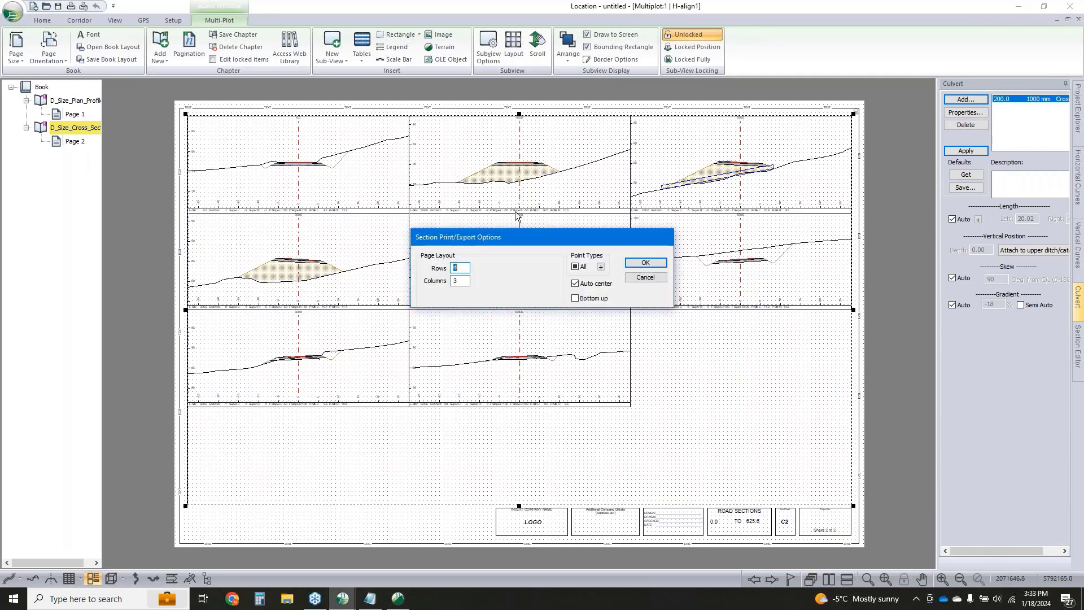
pyautogui.click(601, 268)
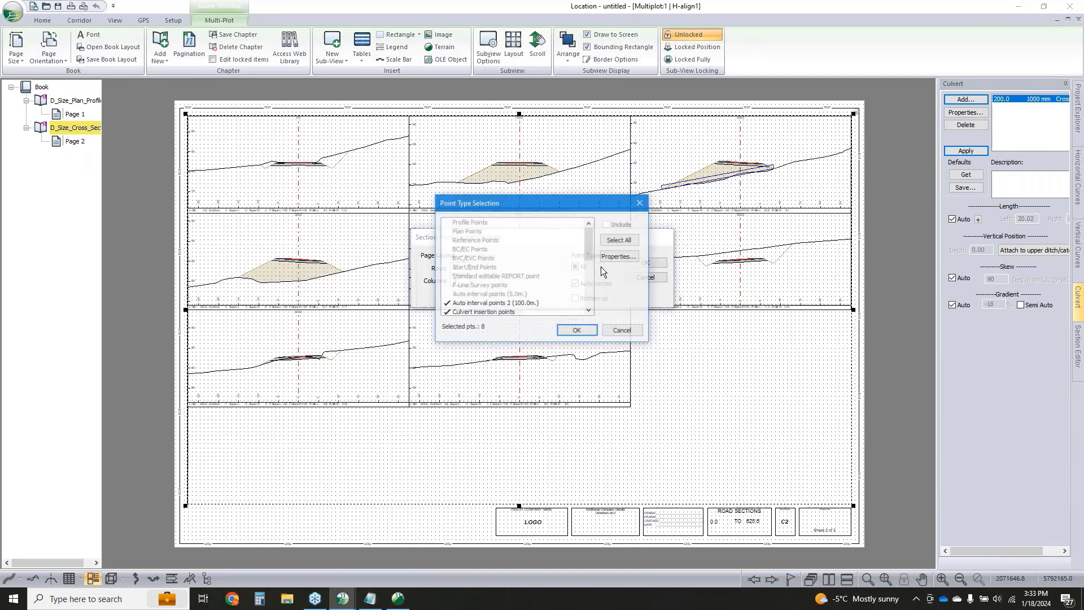
pyautogui.click(488, 296)
pyautogui.doubleClick(487, 305)
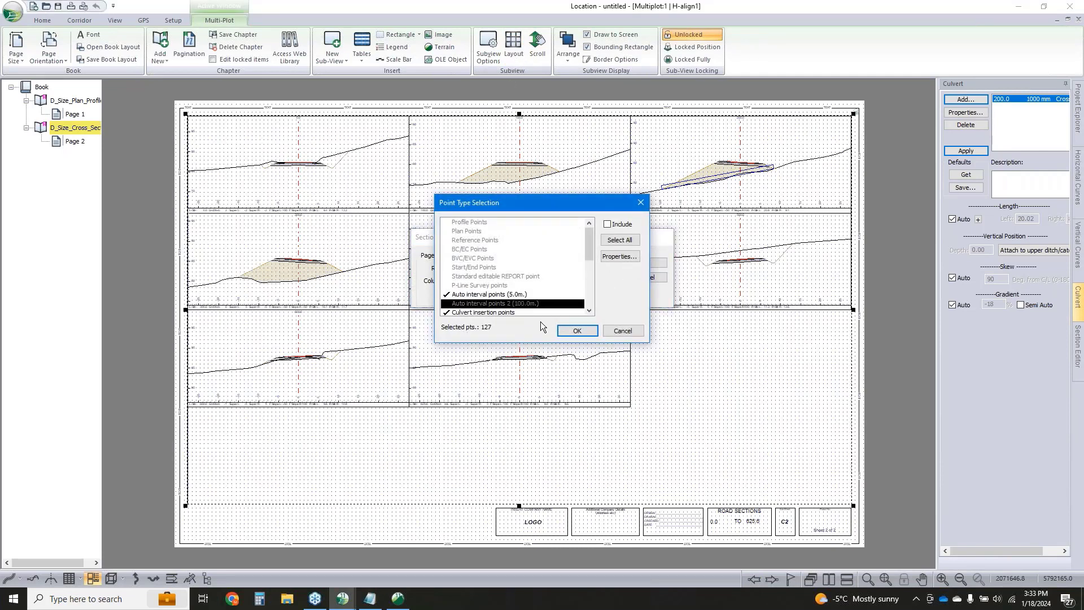
pyautogui.click(518, 296)
pyautogui.click(619, 256)
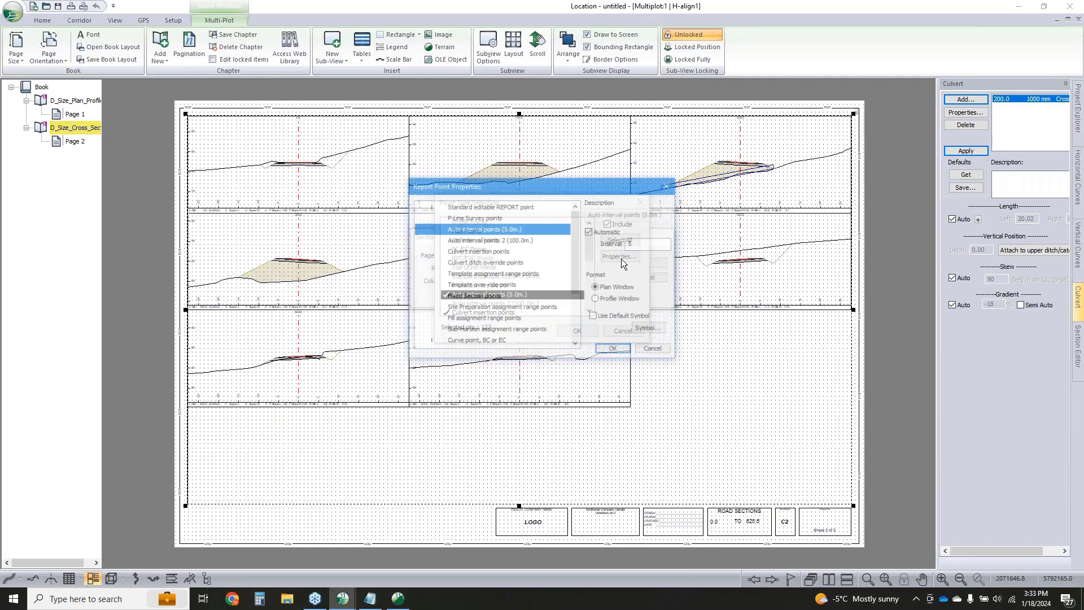
pyautogui.click(607, 349)
pyautogui.click(577, 331)
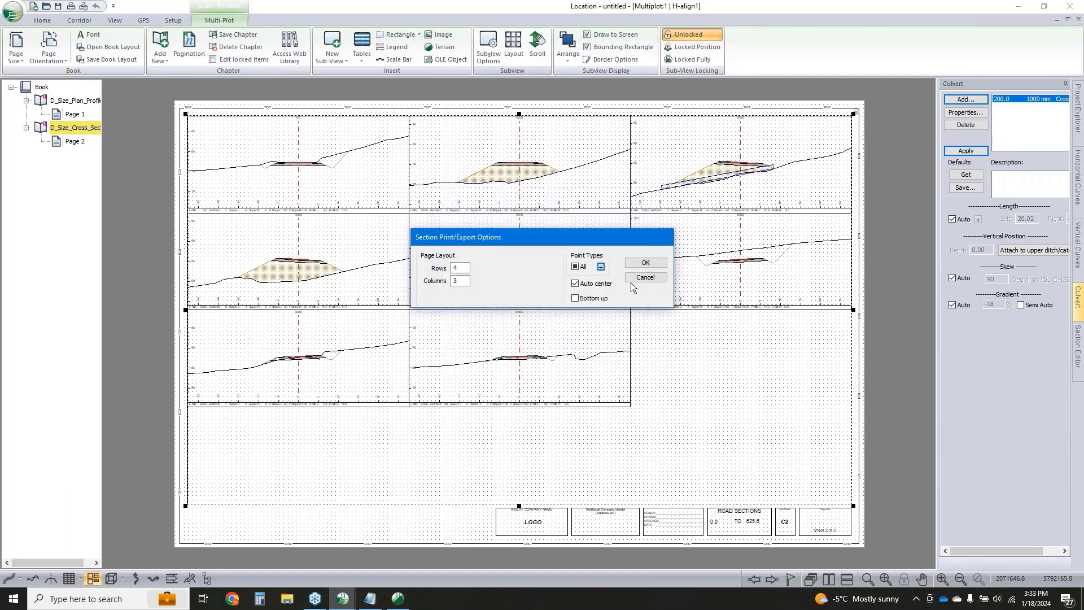
pyautogui.click(646, 263)
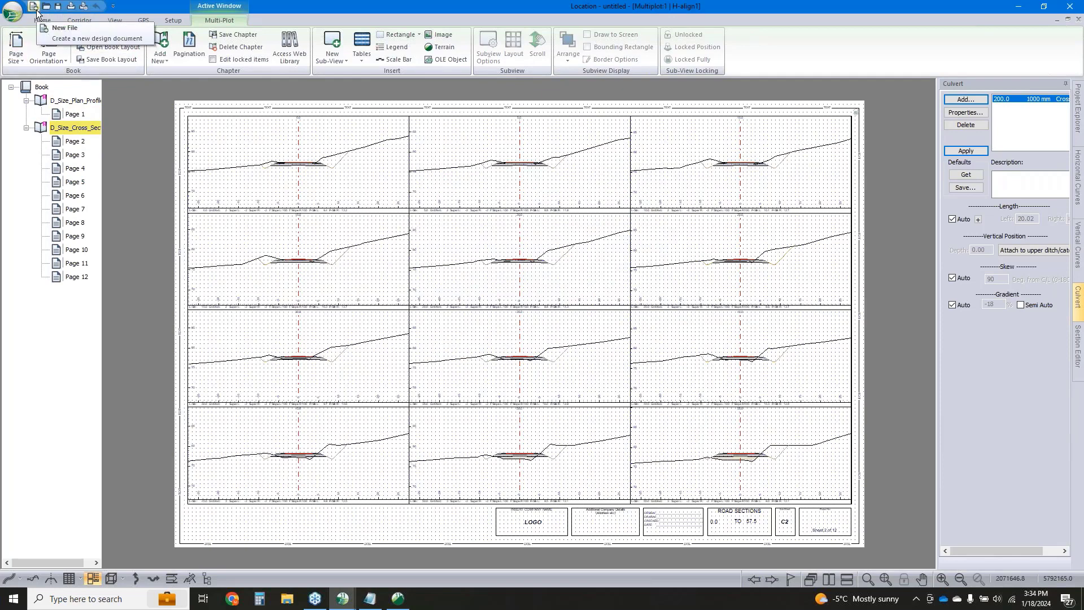
# Display Page 1 of the plan and profile sheets and review the file formats available for saving the design, without saving it
pyautogui.click(66, 114)
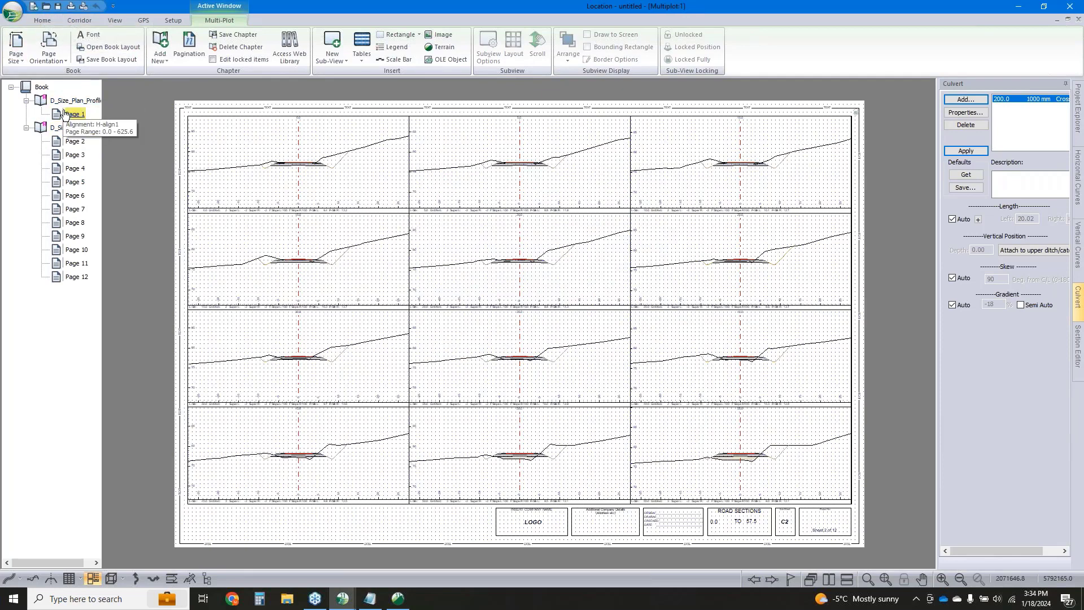
pyautogui.click(17, 16)
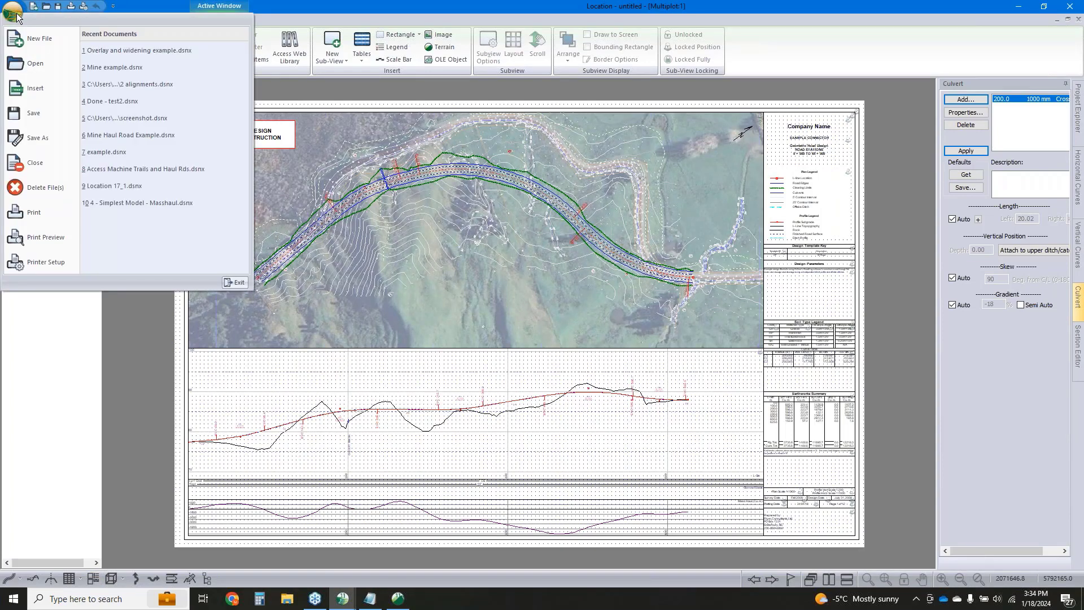
pyautogui.click(39, 135)
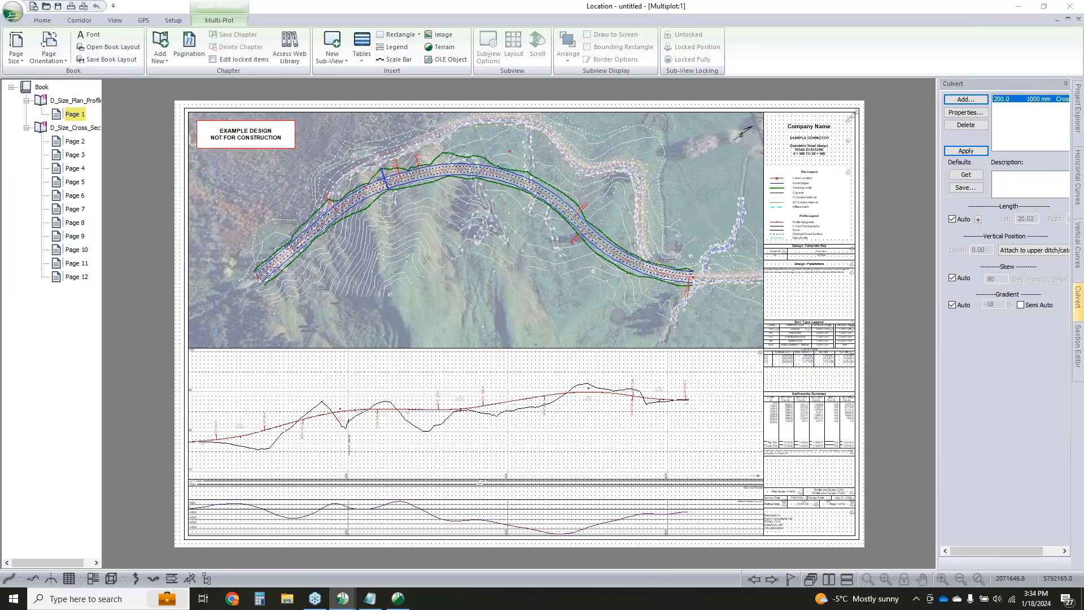
pyautogui.click(460, 391)
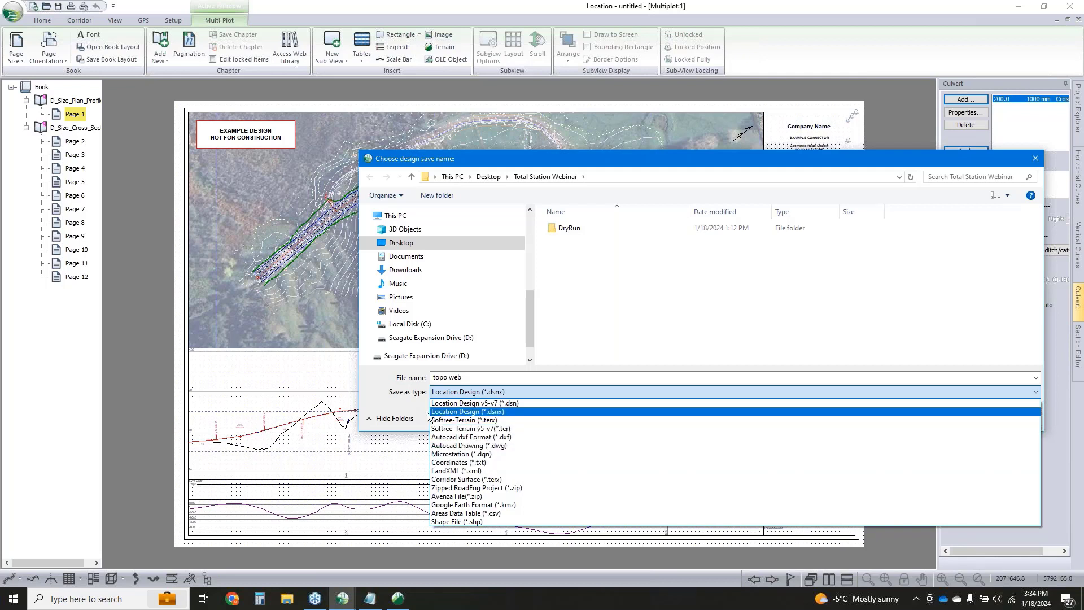
pyautogui.click(374, 408)
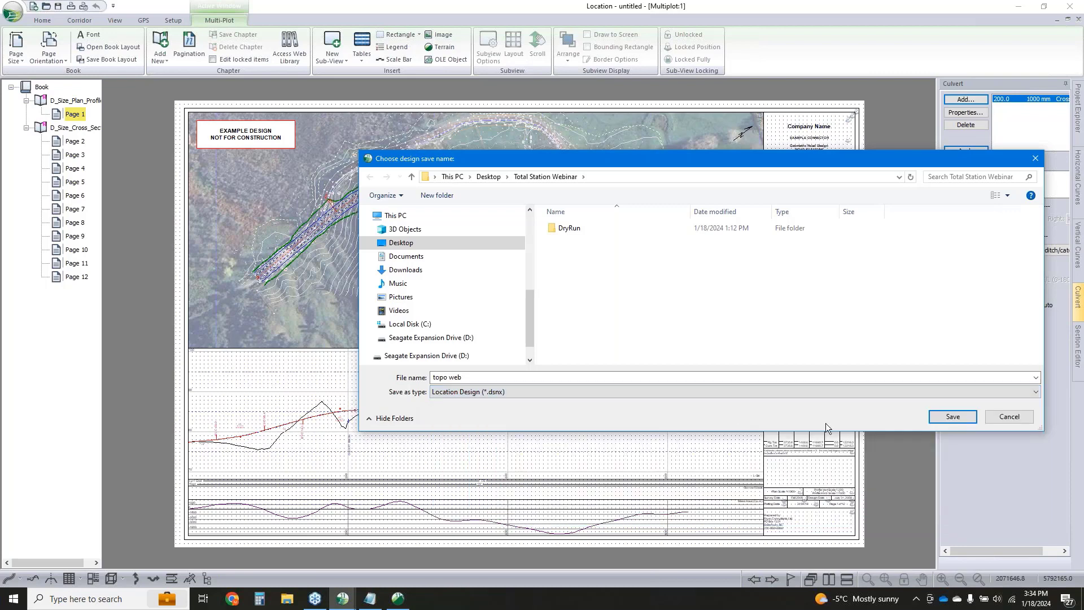
pyautogui.click(1002, 418)
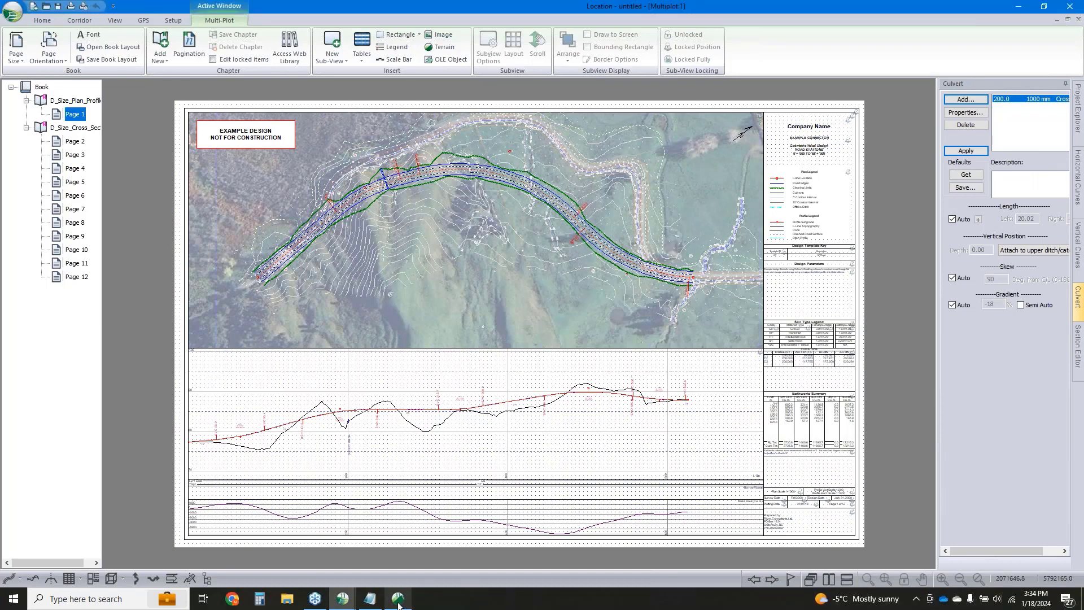
# Switch to the Overlay and widening example design and open its cross-section template at station 256.6 in the Template Editor
pyautogui.click(339, 601)
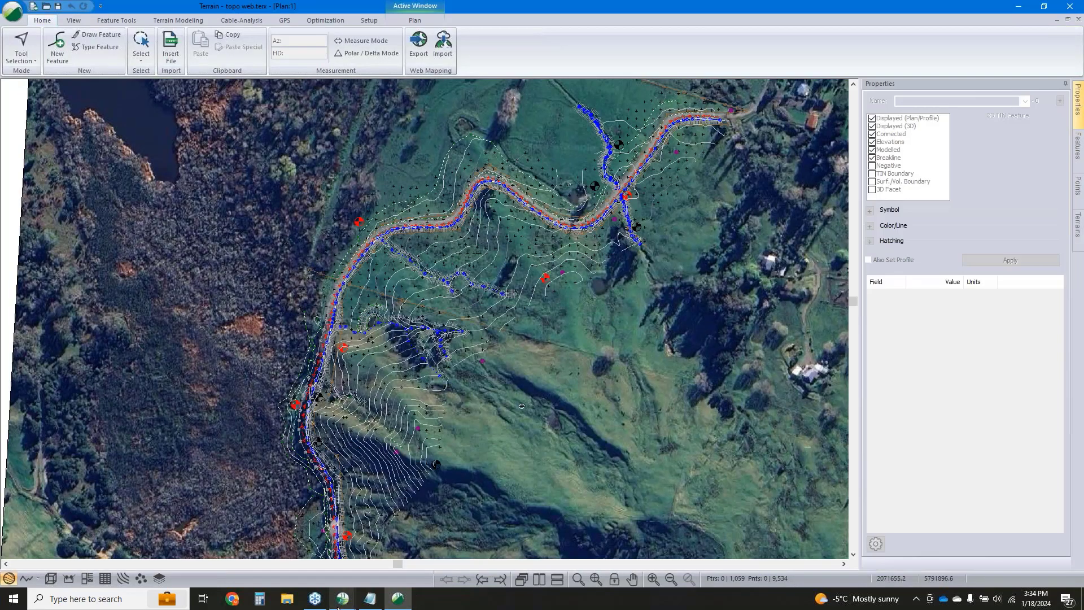
pyautogui.moveTo(339, 603)
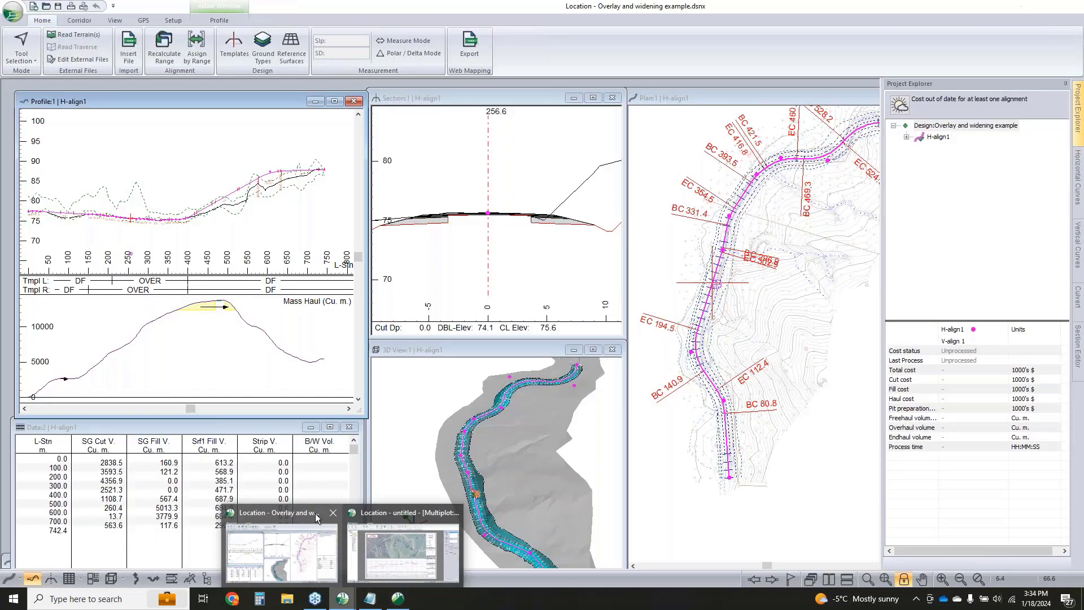
pyautogui.click(316, 517)
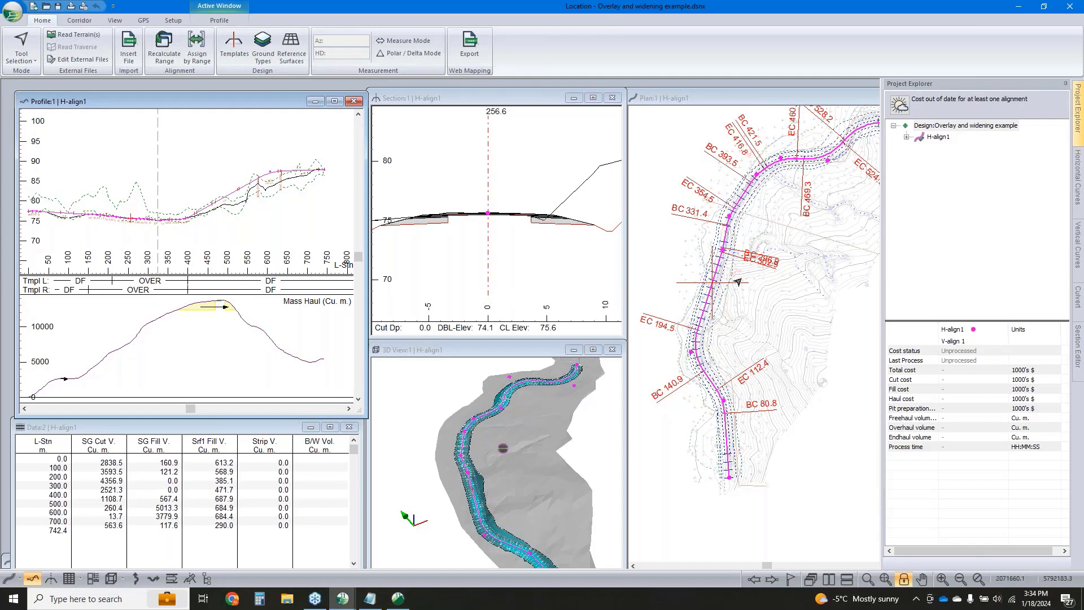
pyautogui.scroll(-2, 458, 223)
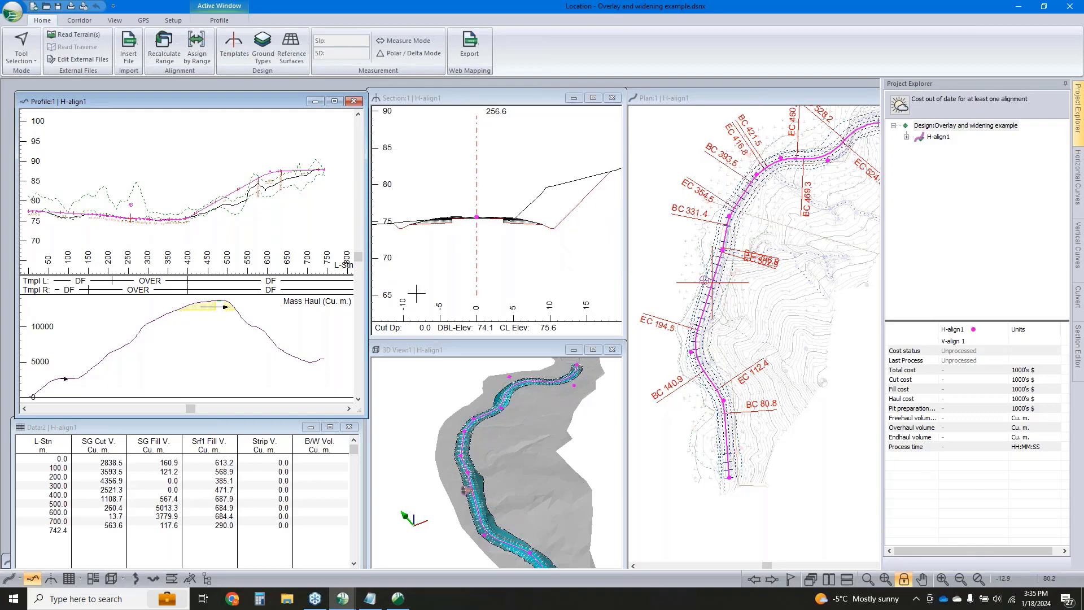
pyautogui.doubleClick(434, 232)
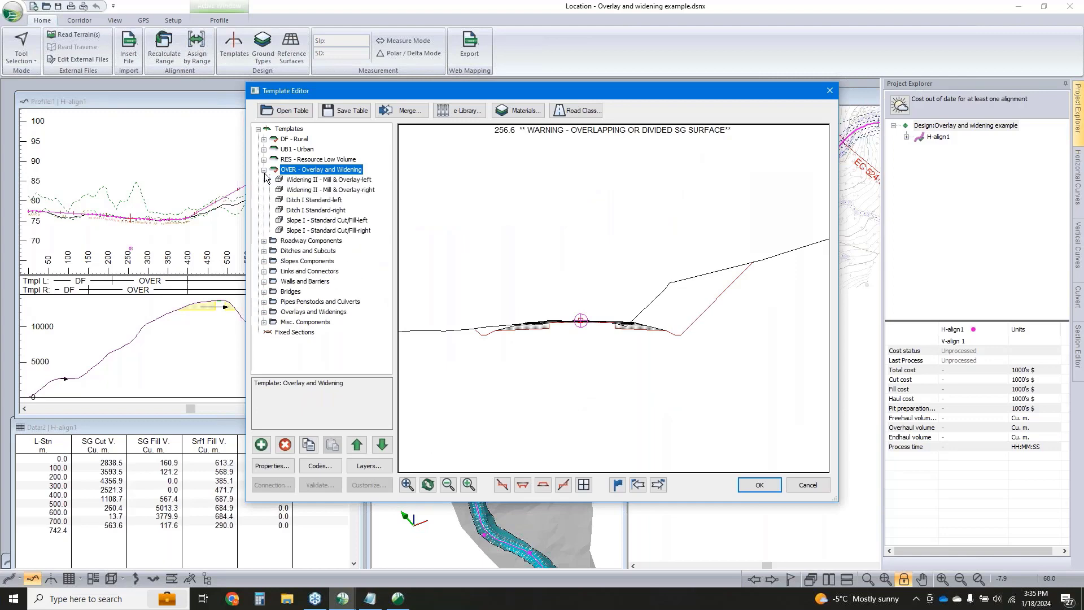
# Examine the Widening II - Mill & Overlay-right component's parameters and reference features in the OVER template, leaving them unchanged
pyautogui.click(264, 169)
pyautogui.click(321, 191)
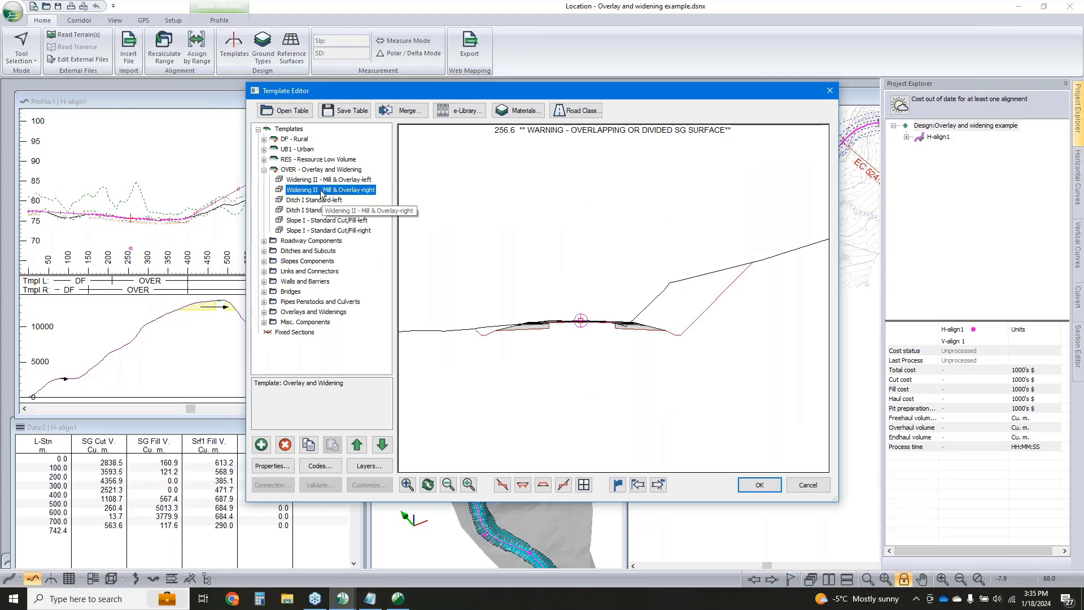
pyautogui.doubleClick(321, 191)
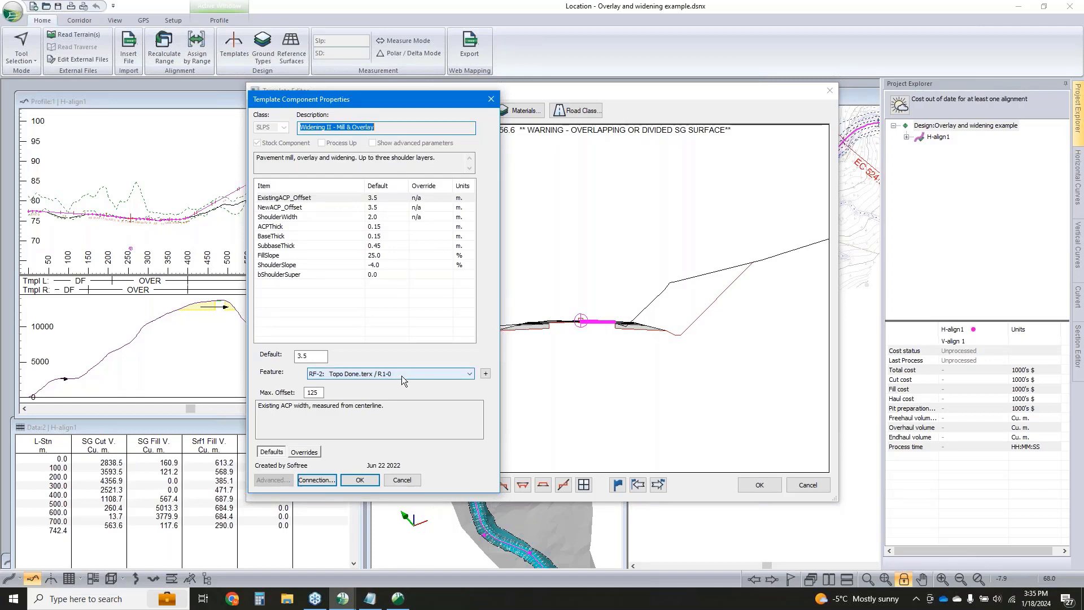
pyautogui.click(486, 373)
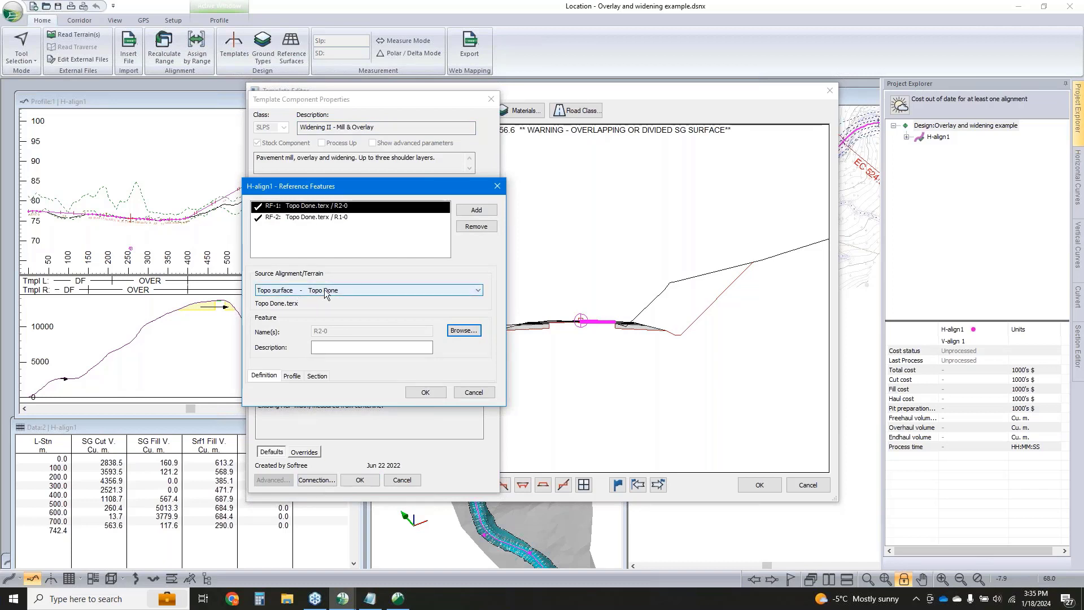
pyautogui.click(456, 331)
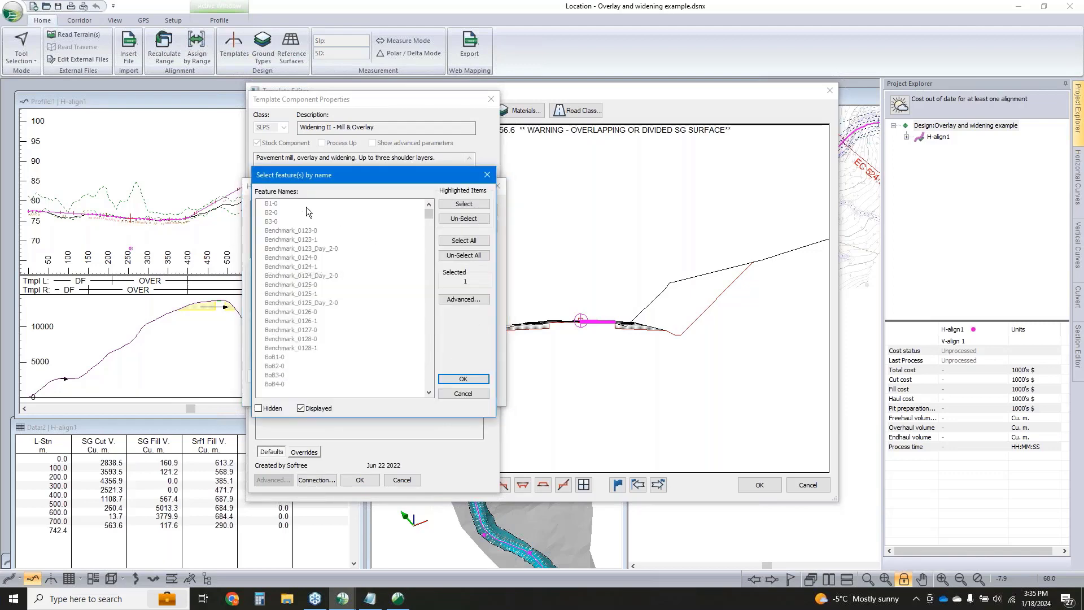
pyautogui.click(472, 392)
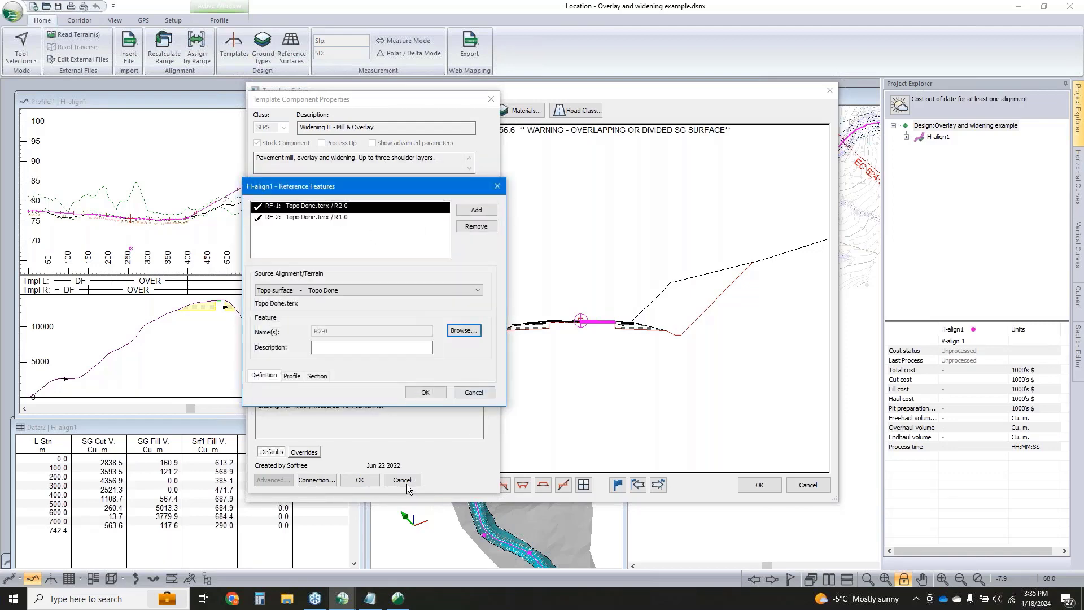
pyautogui.click(474, 392)
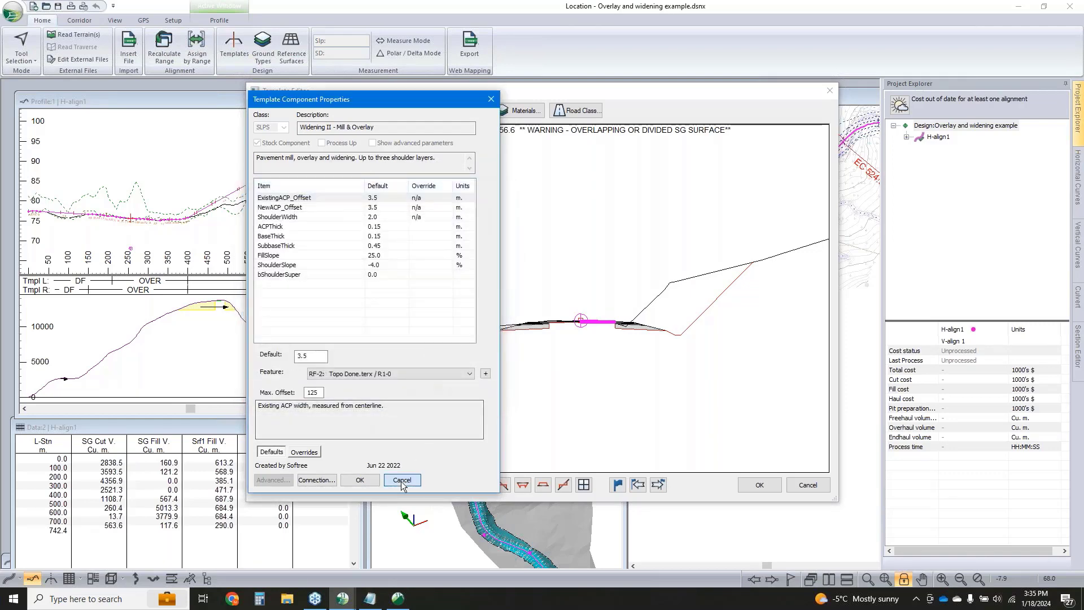
pyautogui.click(401, 479)
# Inspect the right shoulder widening in the template preview and leave the Template Editor without saving changes
pyautogui.moveTo(581, 321); pyautogui.dragTo(615, 322)
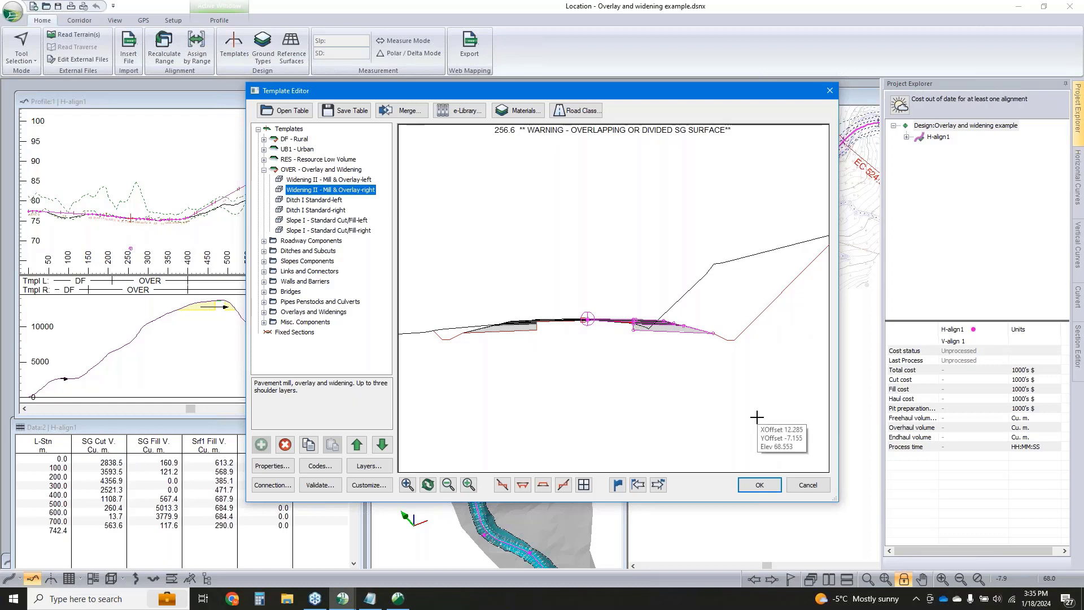
pyautogui.scroll(-1, 655, 308)
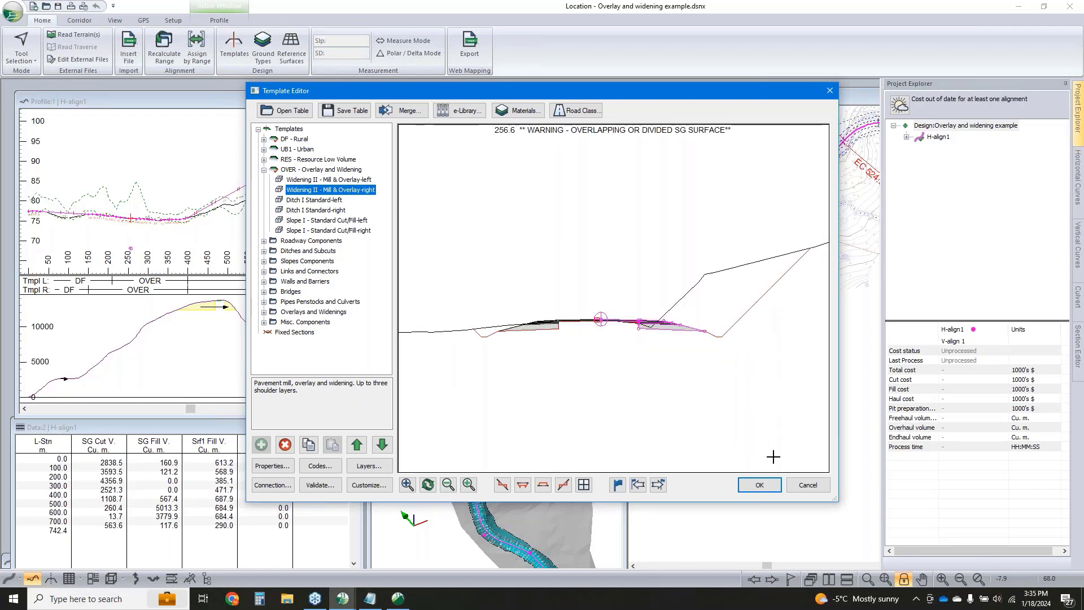
pyautogui.click(808, 484)
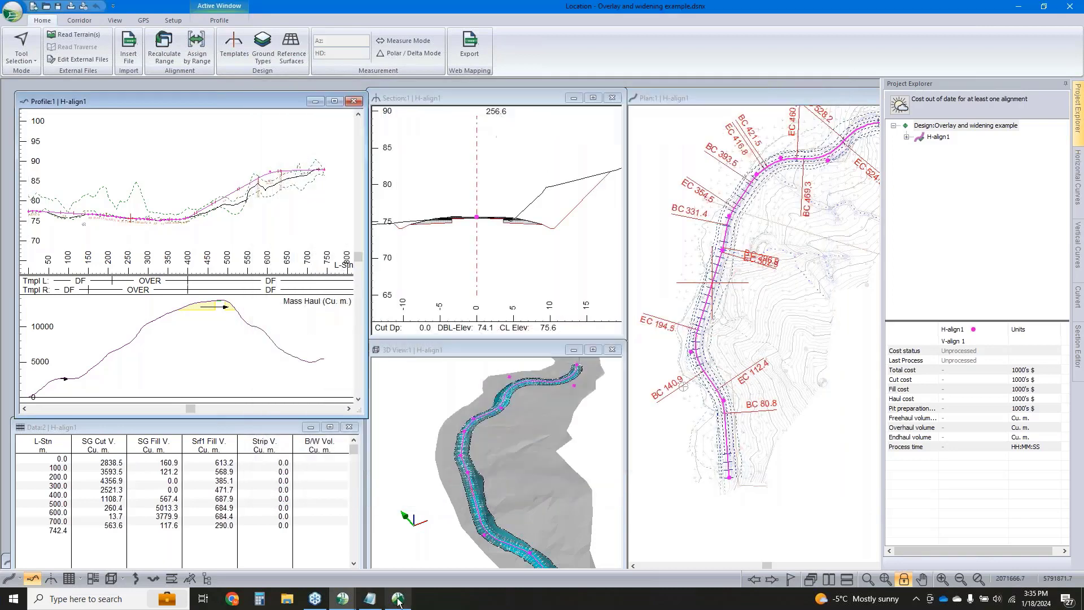
# Return to the untitled road design, minimize its multi-plot sheets, and show the whole alignment in plan with the project explorer
pyautogui.click(342, 599)
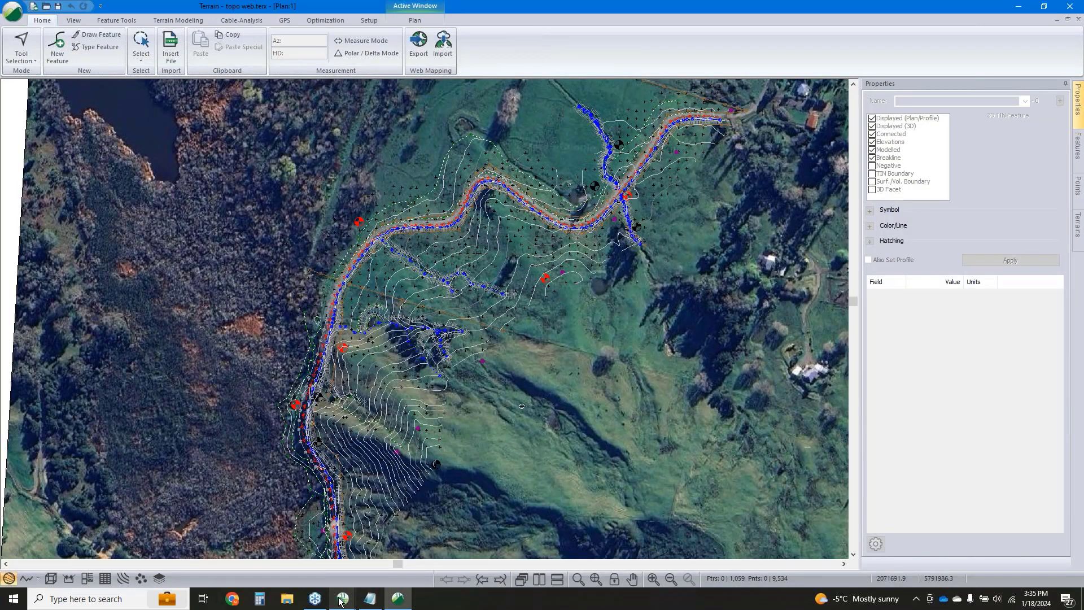
pyautogui.moveTo(340, 601)
pyautogui.click(381, 516)
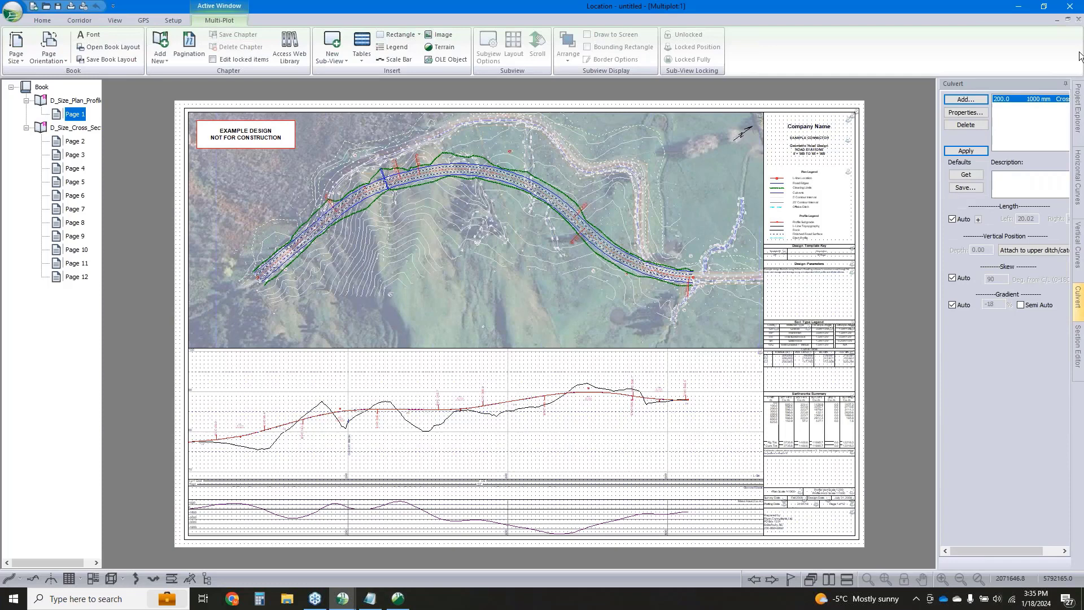
pyautogui.click(1056, 20)
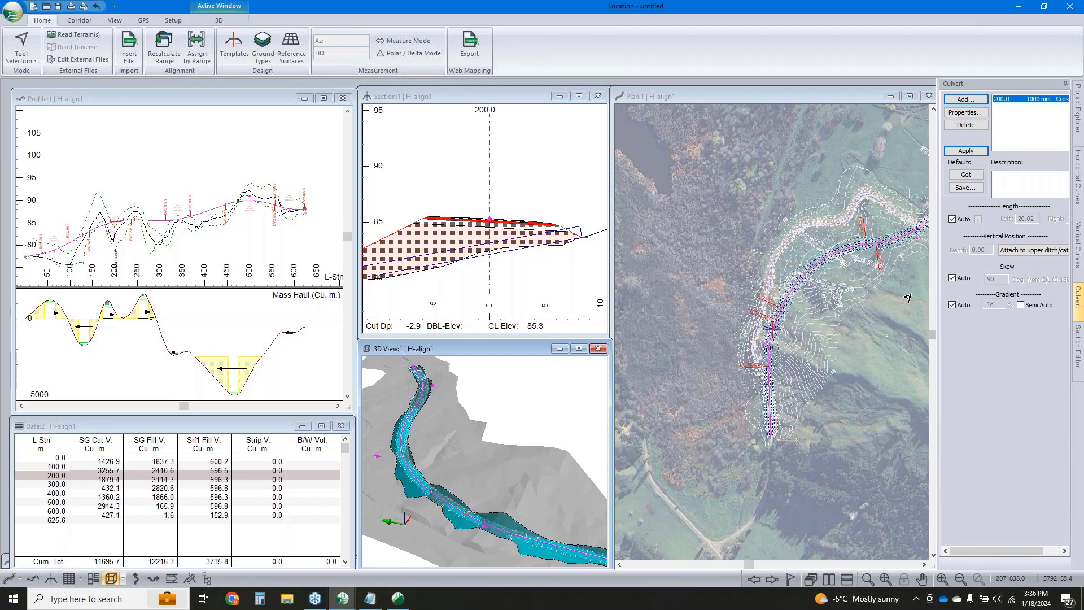
pyautogui.click(845, 332)
pyautogui.moveTo(845, 332); pyautogui.dragTo(764, 377, button='middle')
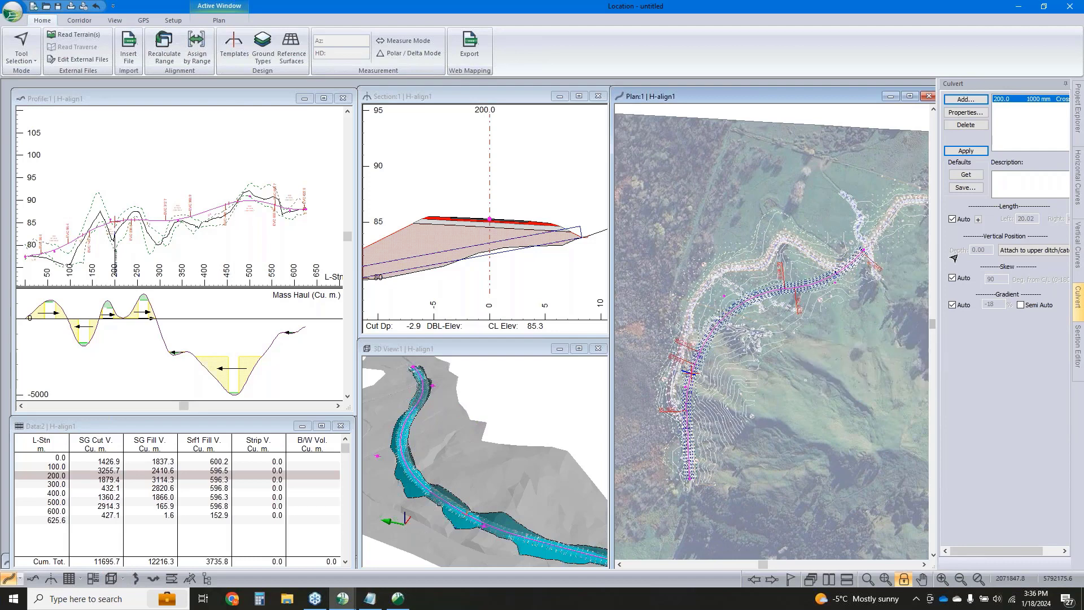
pyautogui.click(1076, 129)
pyautogui.rightClick(985, 135)
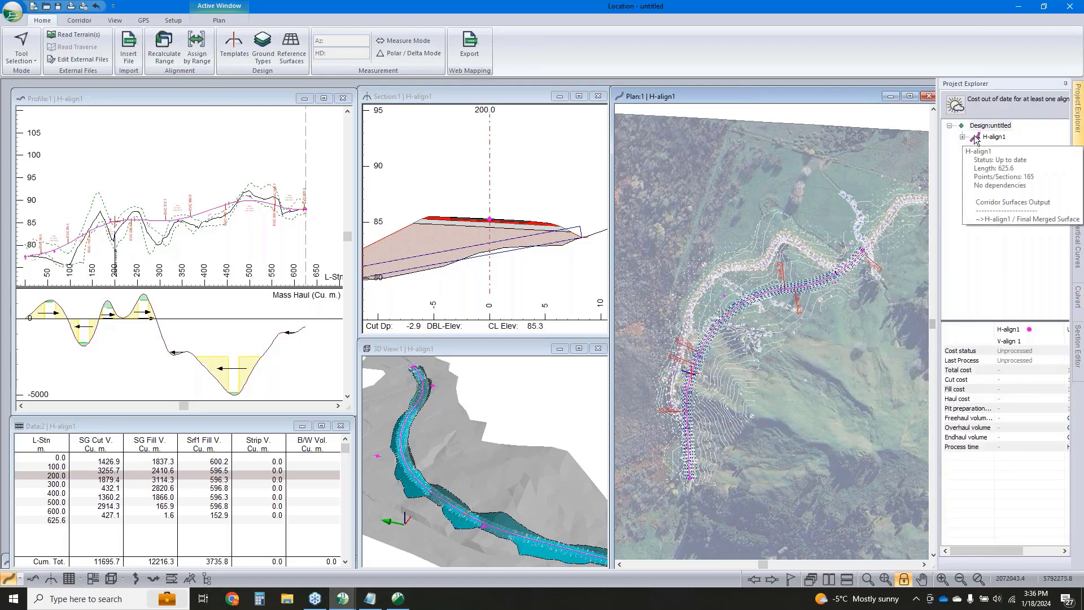
pyautogui.moveTo(985, 142)
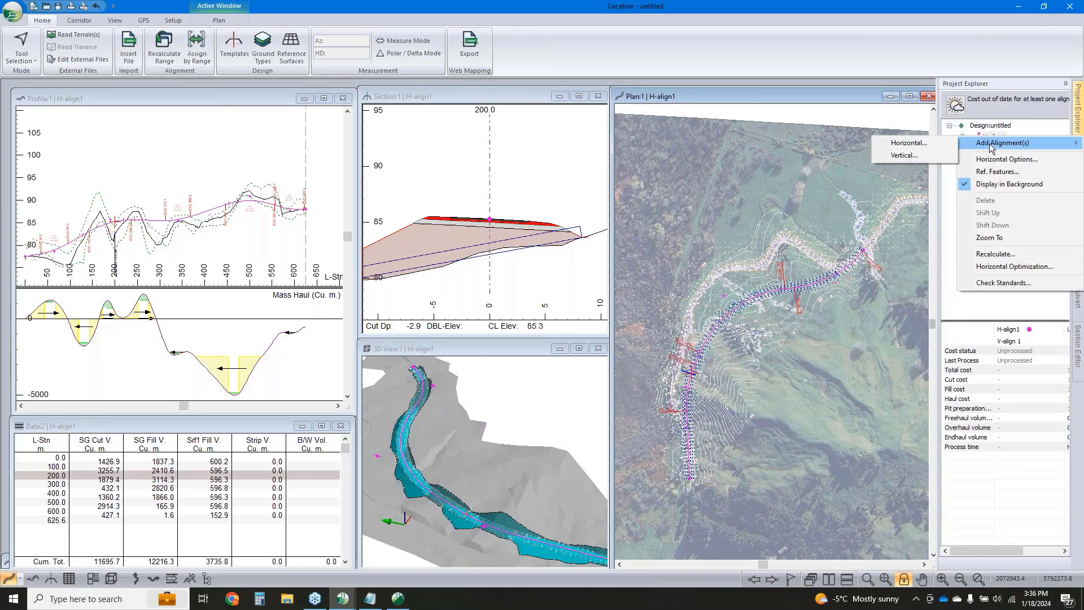
pyautogui.click(926, 143)
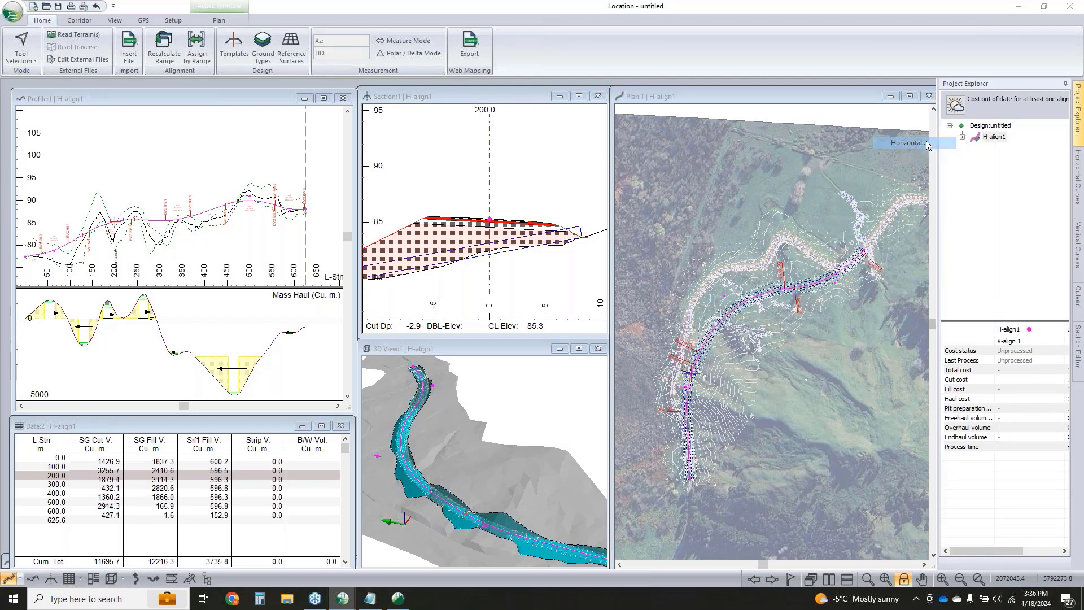
pyautogui.click(596, 369)
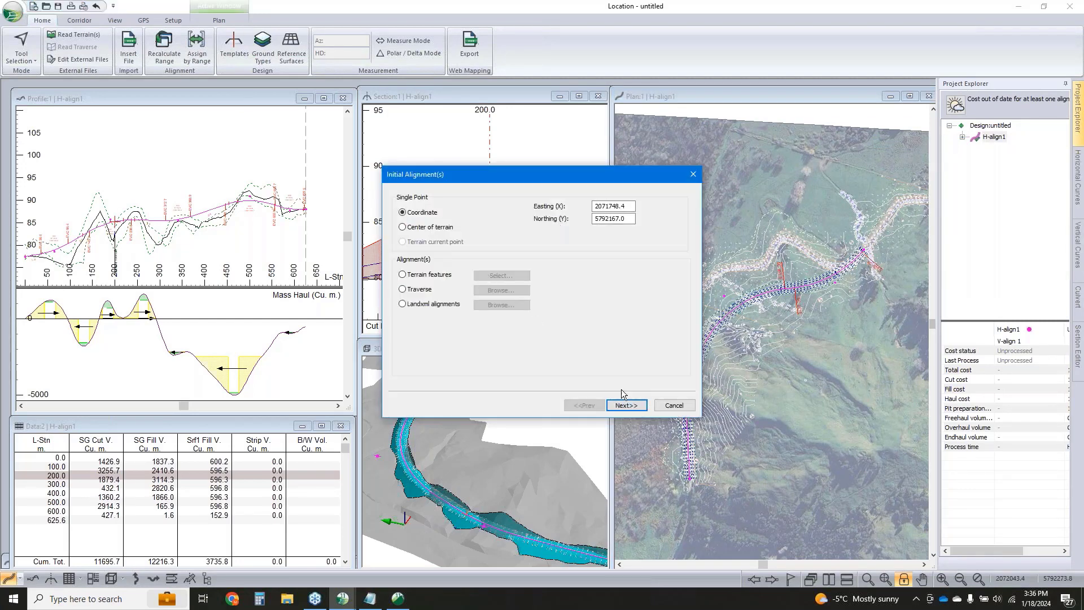
pyautogui.click(685, 411)
# Add a horizontal alignment named H-align2 from the terrain feature CL1-0, using the default standard template and default corridor surfaces
pyautogui.rightClick(993, 137)
pyautogui.moveTo(1002, 145)
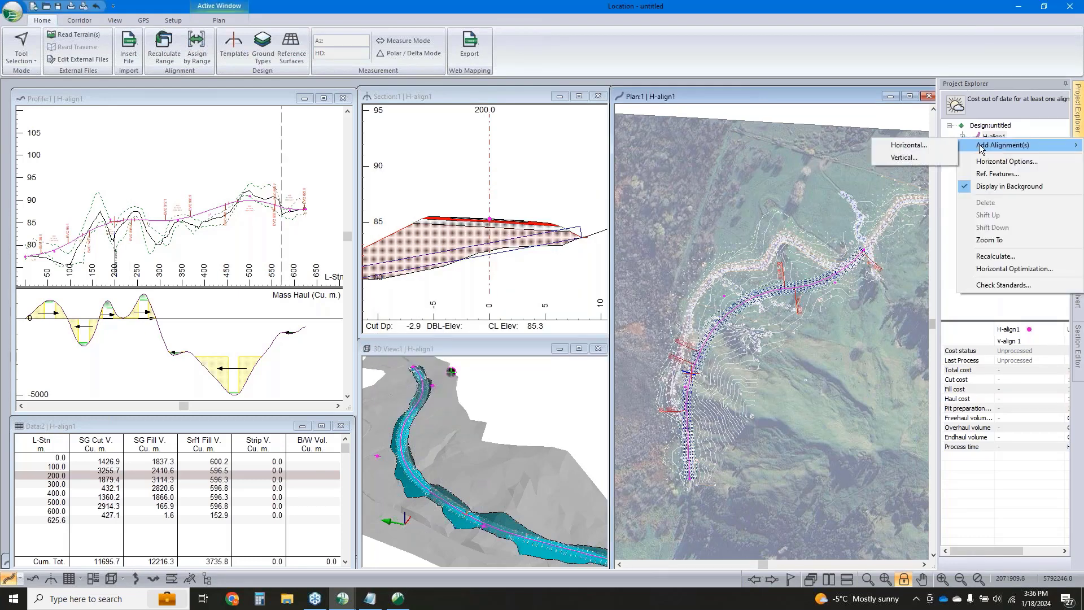
pyautogui.click(915, 146)
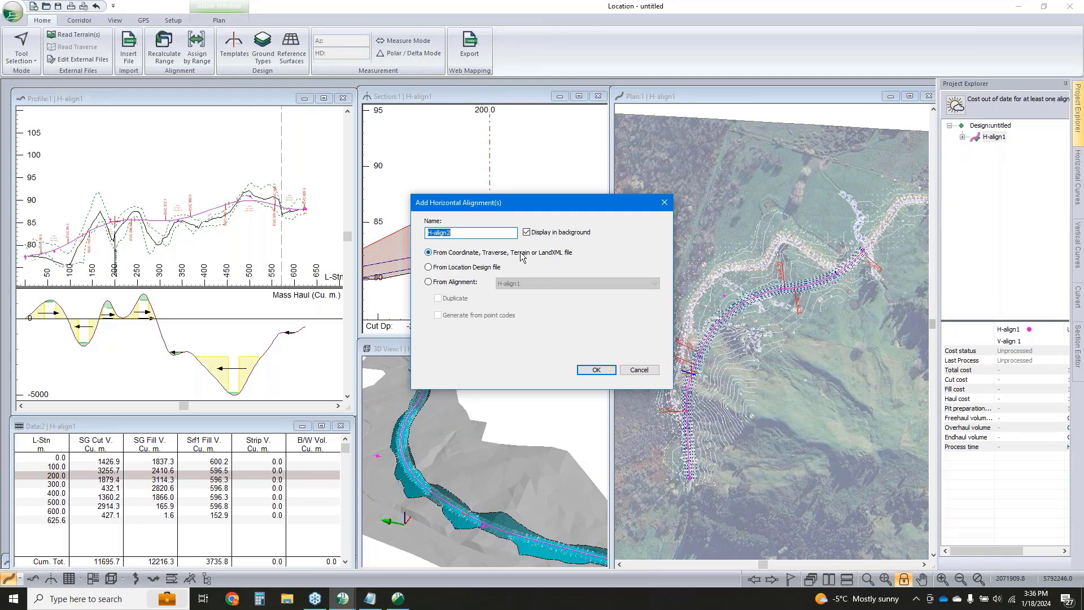
pyautogui.click(600, 370)
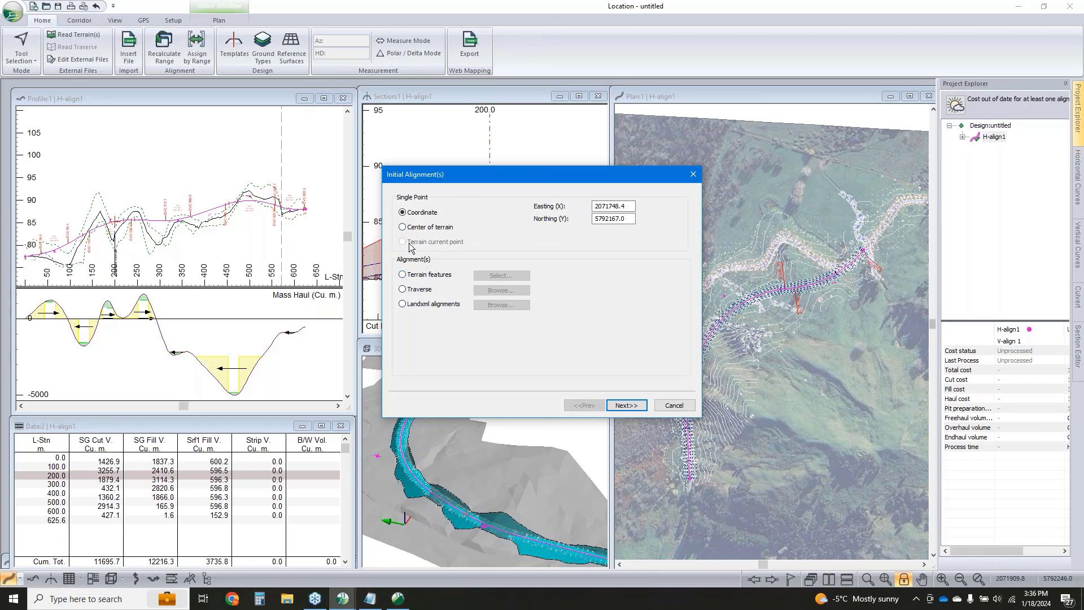
pyautogui.click(404, 275)
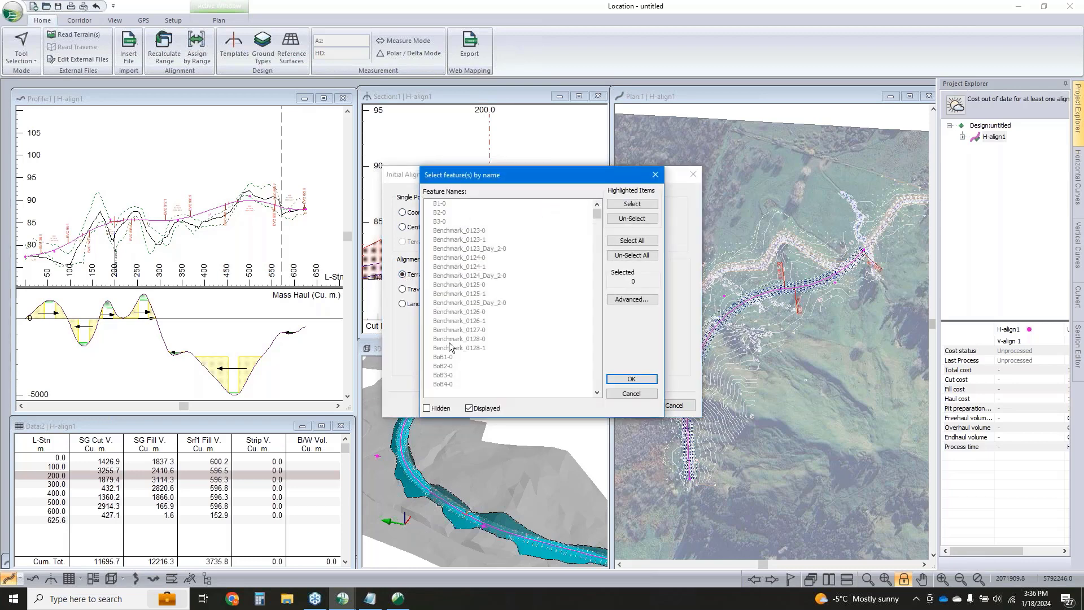
pyautogui.scroll(-5, 451, 345)
pyautogui.click(443, 302)
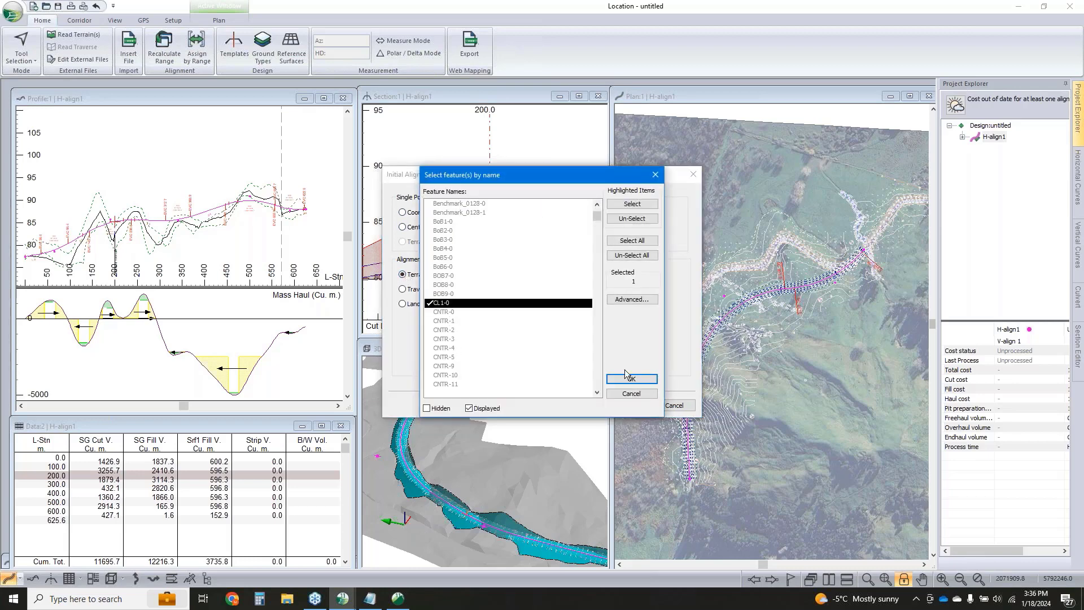
pyautogui.click(635, 379)
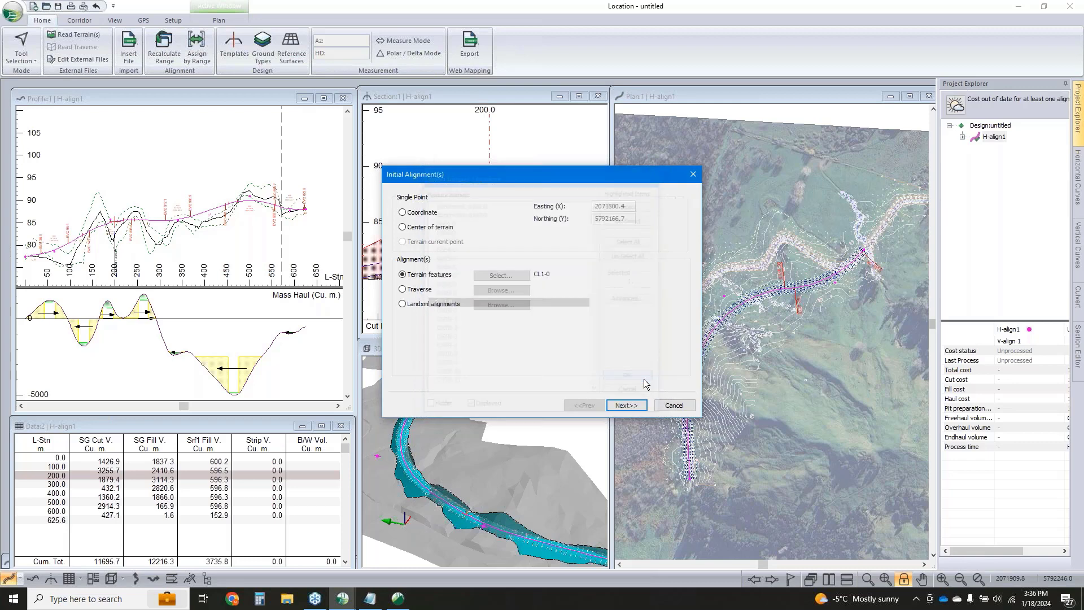
pyautogui.click(624, 406)
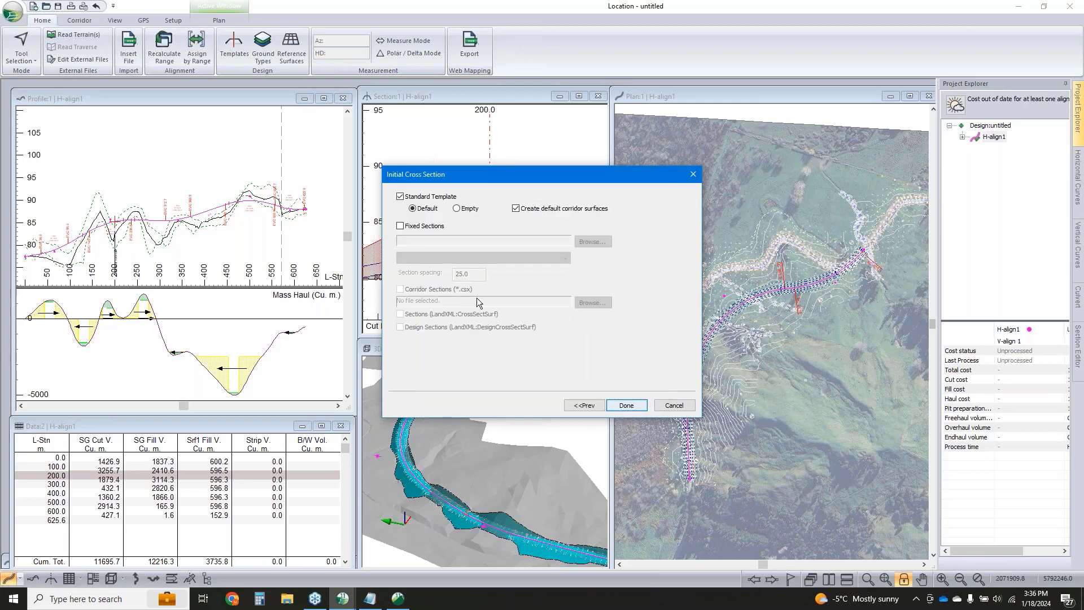
pyautogui.click(626, 406)
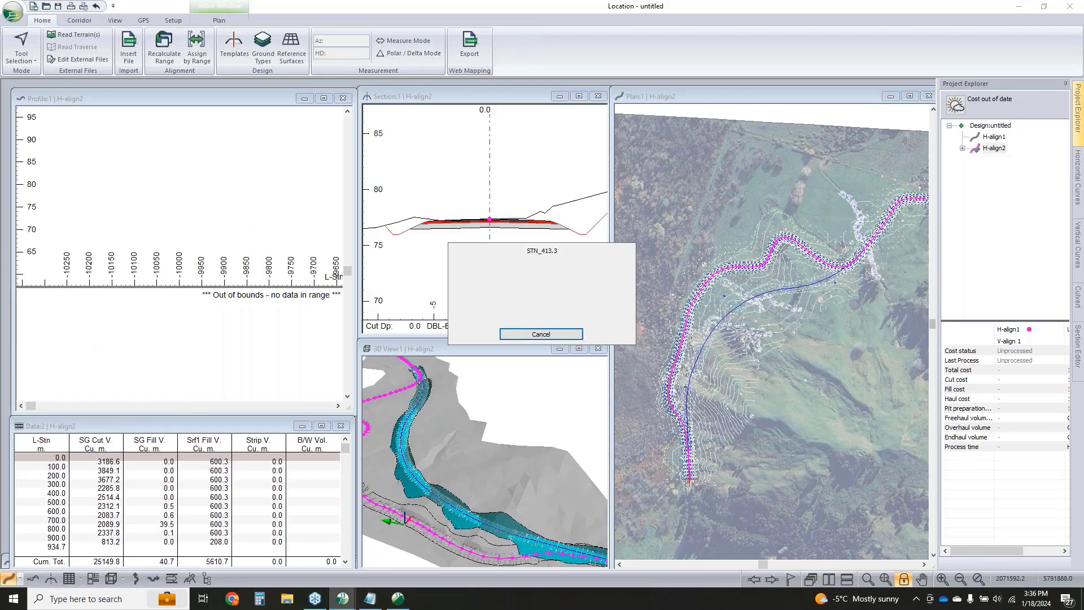
# Inspect H-align2 in plan against the surveyed centreline and along its full length
pyautogui.scroll(5, 685, 334)
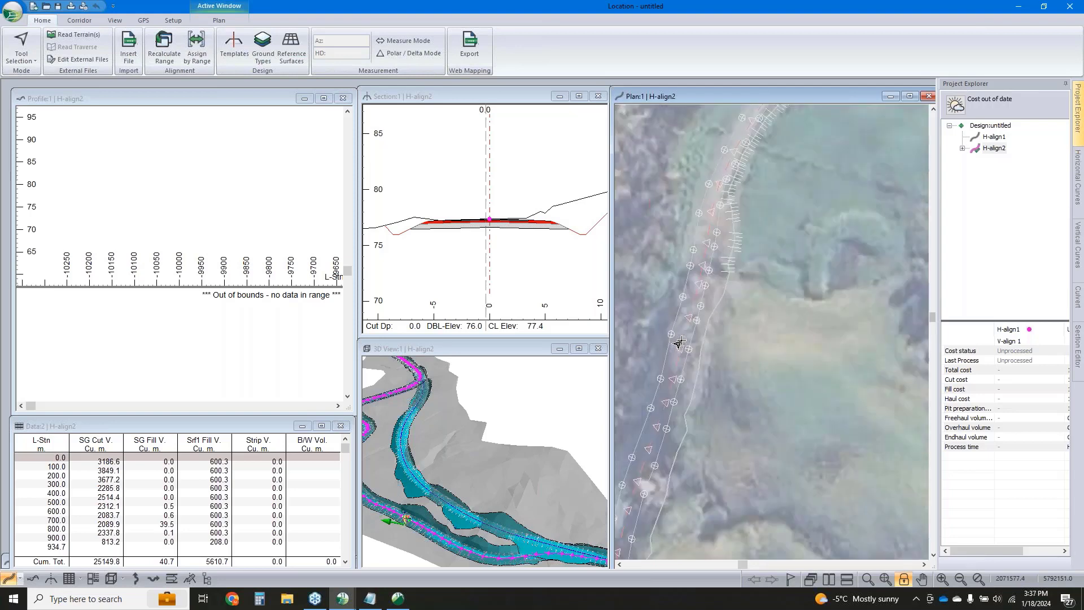
pyautogui.click(684, 335)
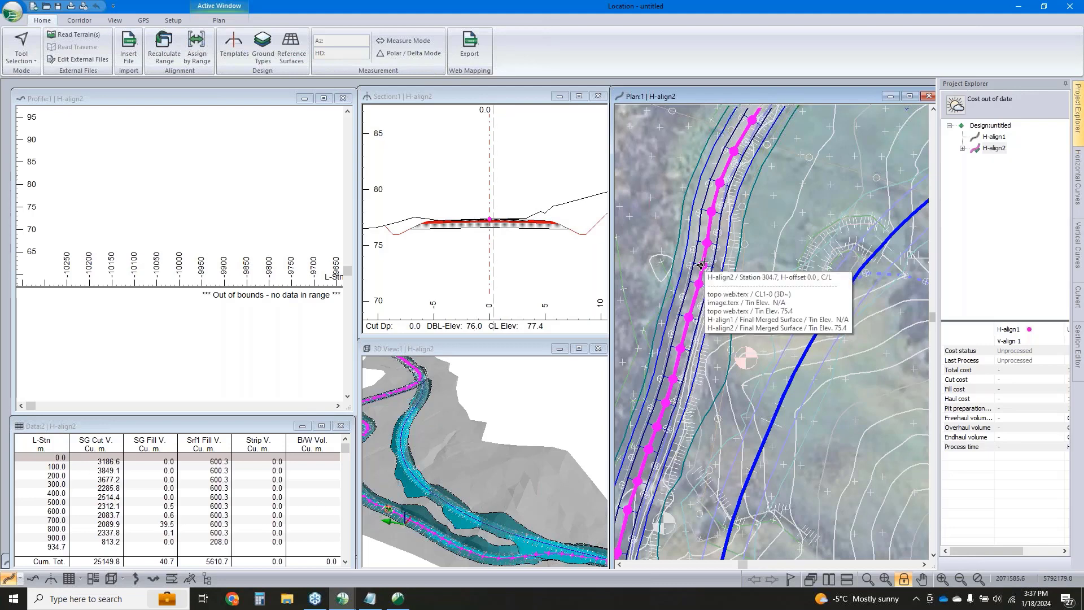
pyautogui.moveTo(702, 266)
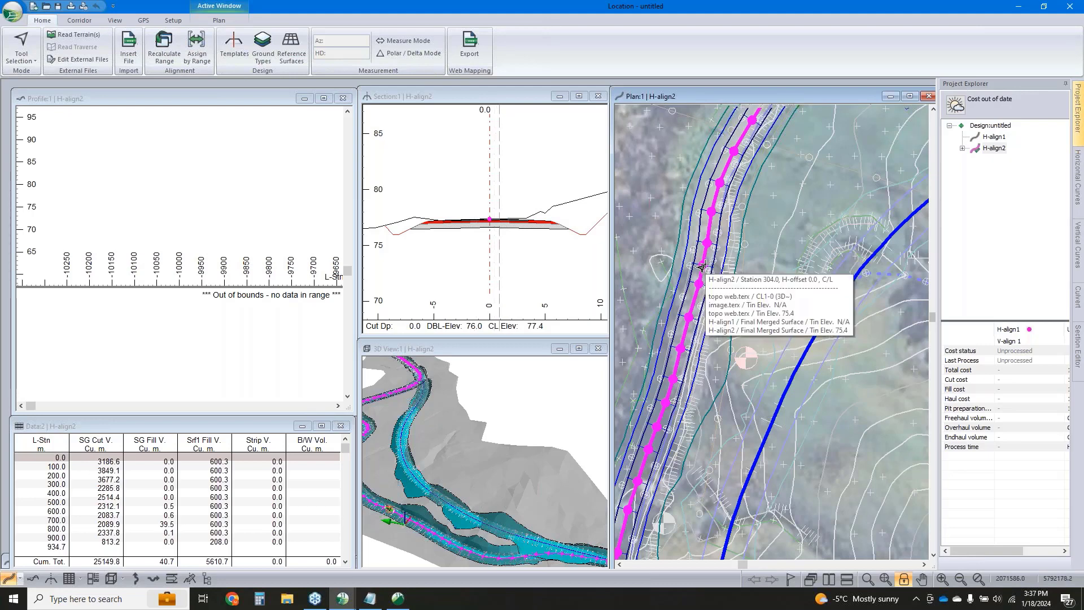
pyautogui.scroll(-5, 723, 384)
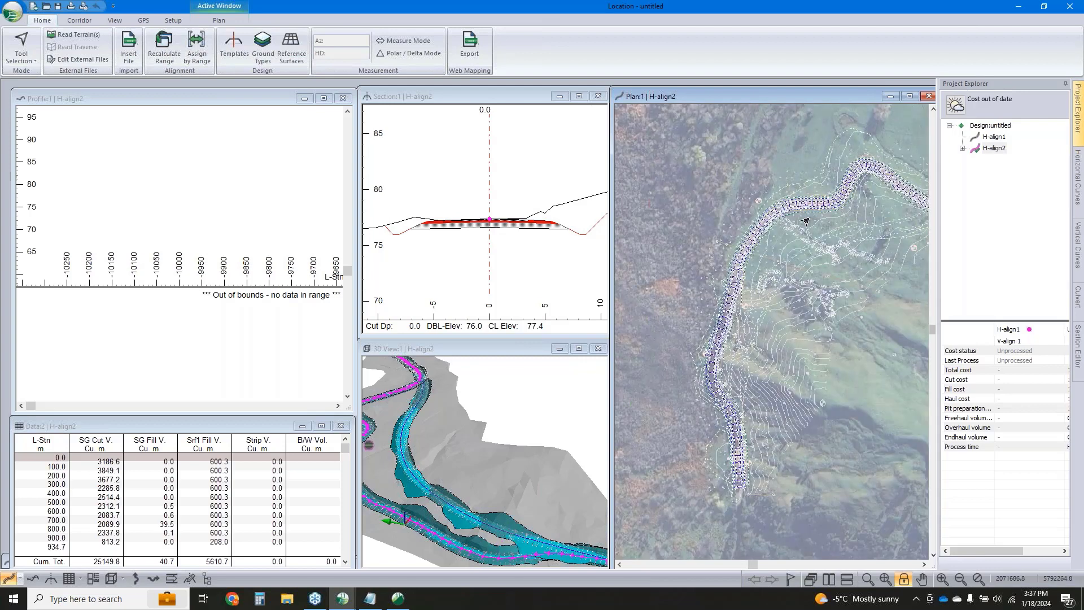
pyautogui.moveTo(798, 252); pyautogui.dragTo(748, 296, button='middle')
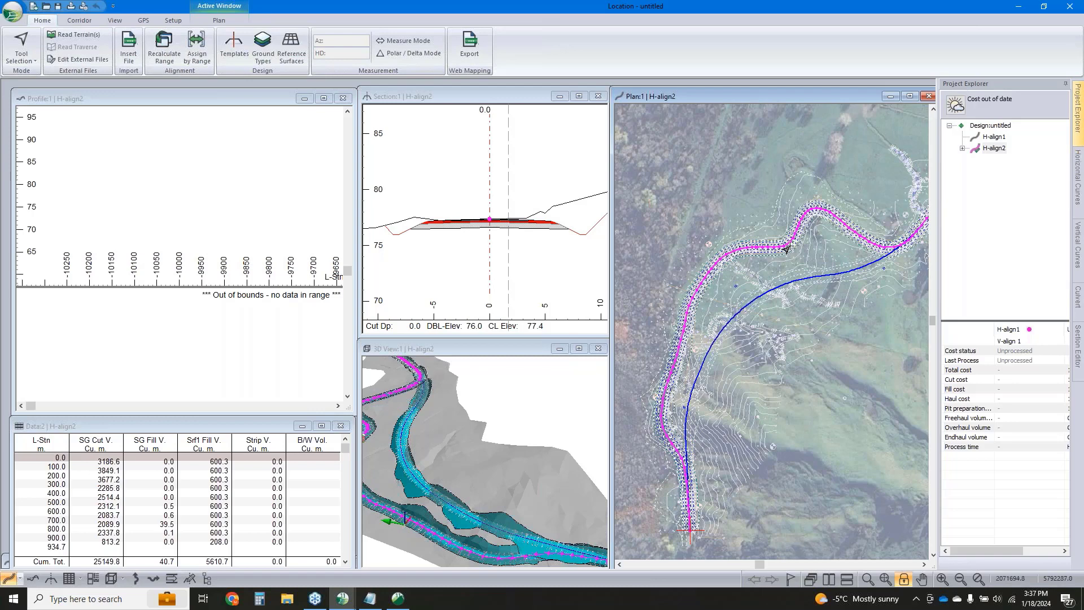
pyautogui.moveTo(786, 247)
pyautogui.moveTo(705, 285); pyautogui.dragTo(689, 314, button='middle')
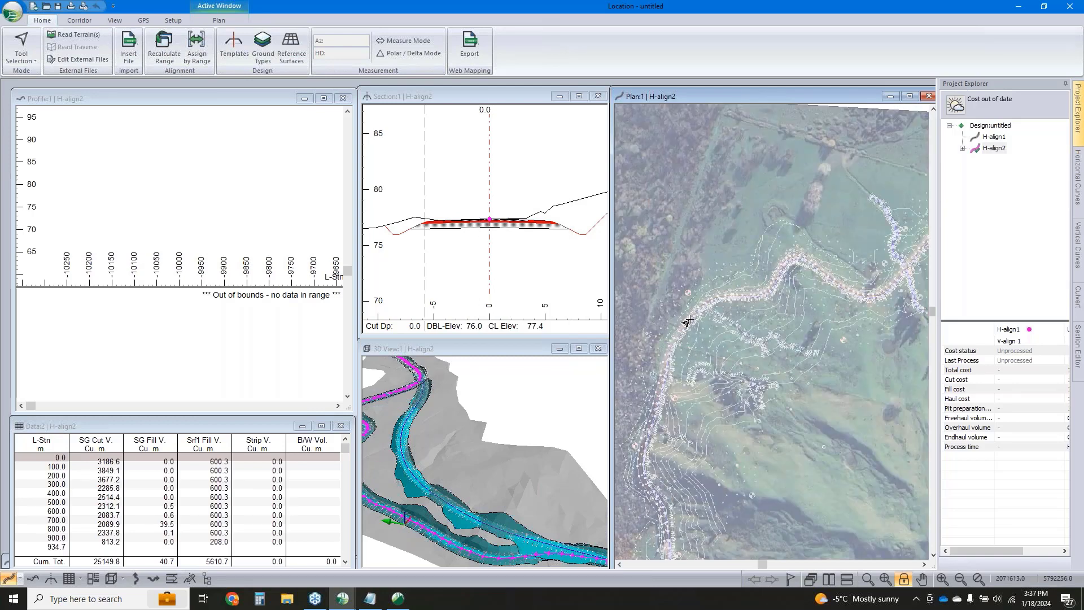
# Convert the H-align2 polyline to an alignment with curves, using a minimum radius of 60 and a maximum offset distance of 5
pyautogui.click(82, 22)
pyautogui.click(256, 58)
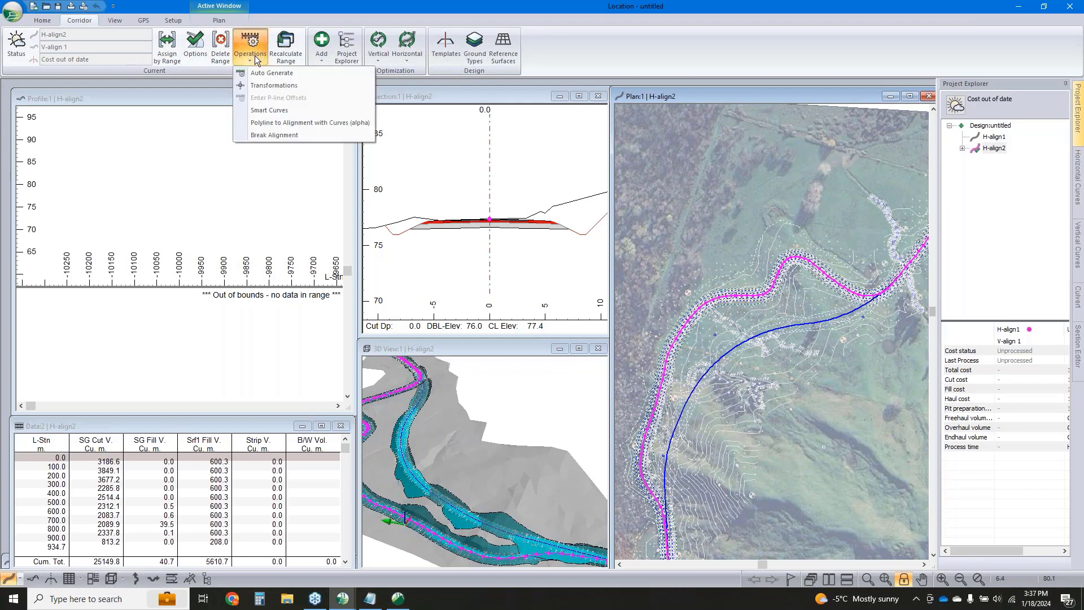
pyautogui.click(261, 123)
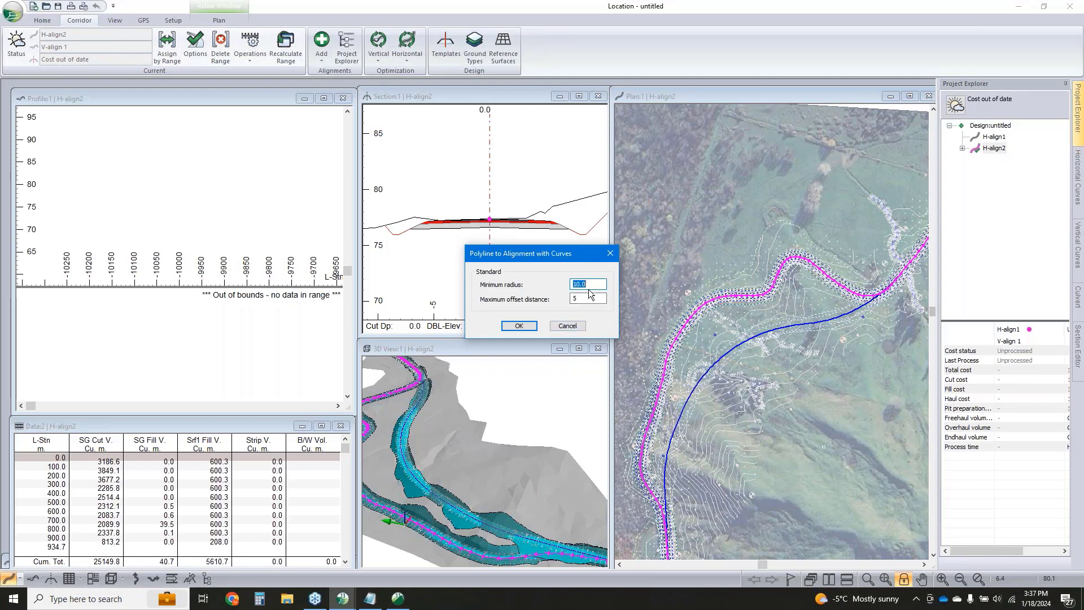
pyautogui.write('60')
pyautogui.click(582, 299)
pyautogui.hotkey('shift', 'Tab')
pyautogui.press('Tab')
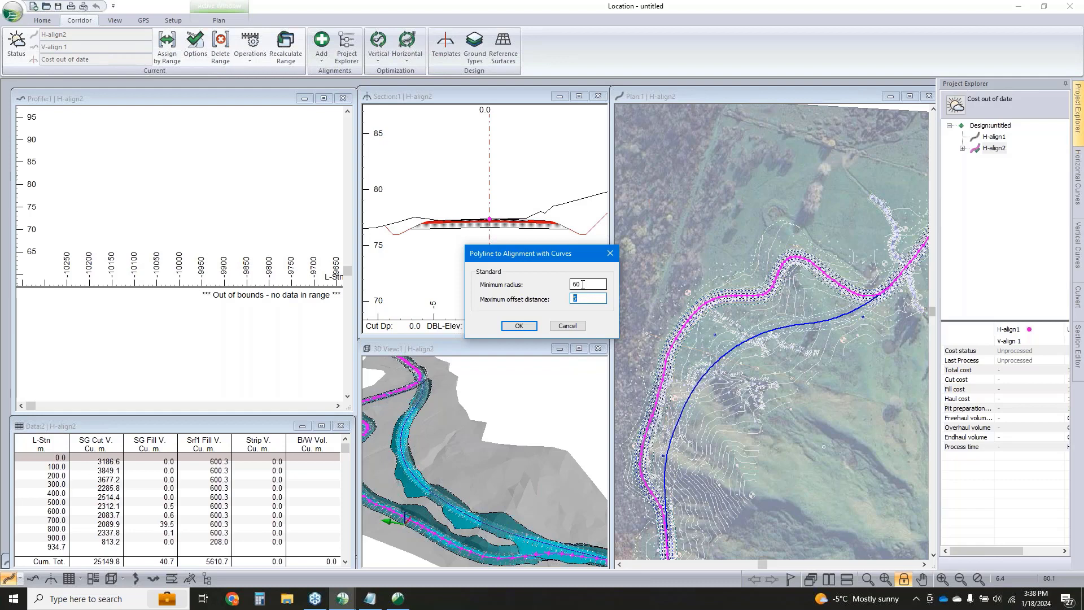
pyautogui.click(517, 328)
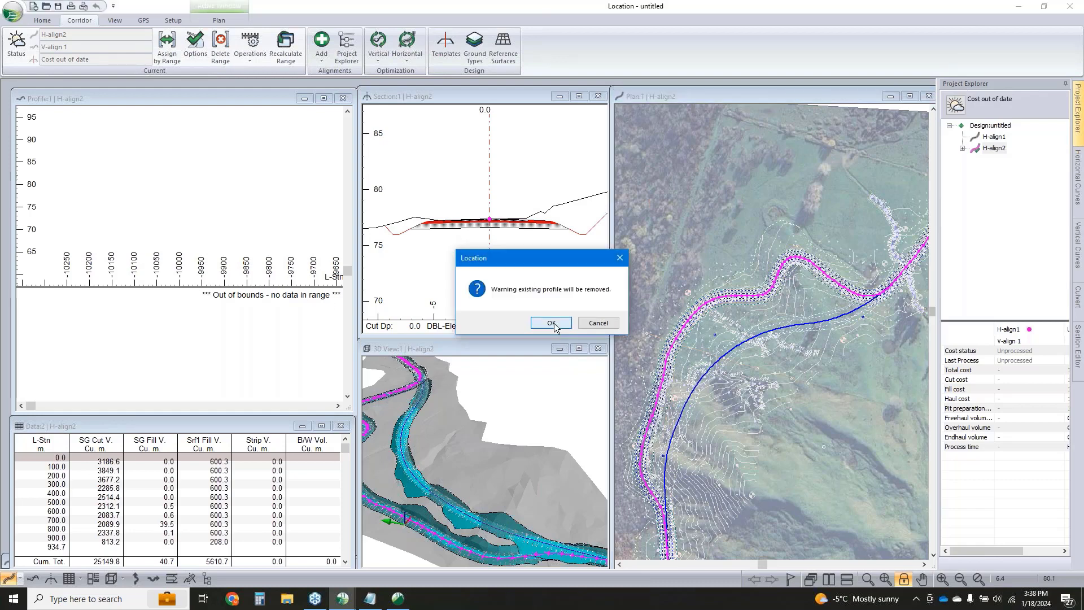
pyautogui.click(552, 322)
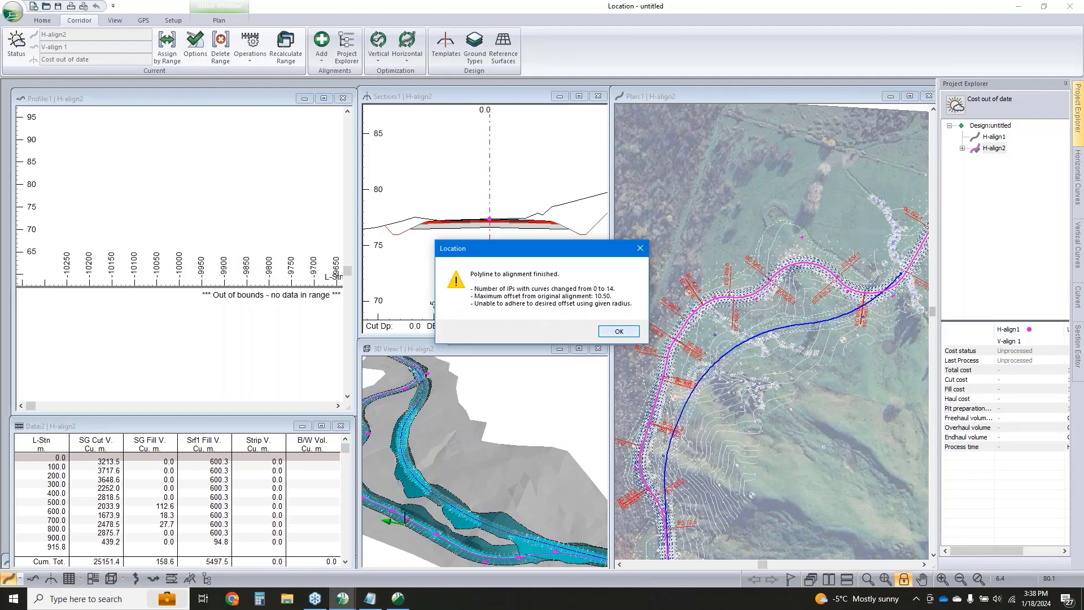
pyautogui.click(619, 331)
# Edit the curved H-align2 with the Add/Edit IP Tool at about station 275
pyautogui.moveTo(681, 512); pyautogui.dragTo(695, 442, button='middle')
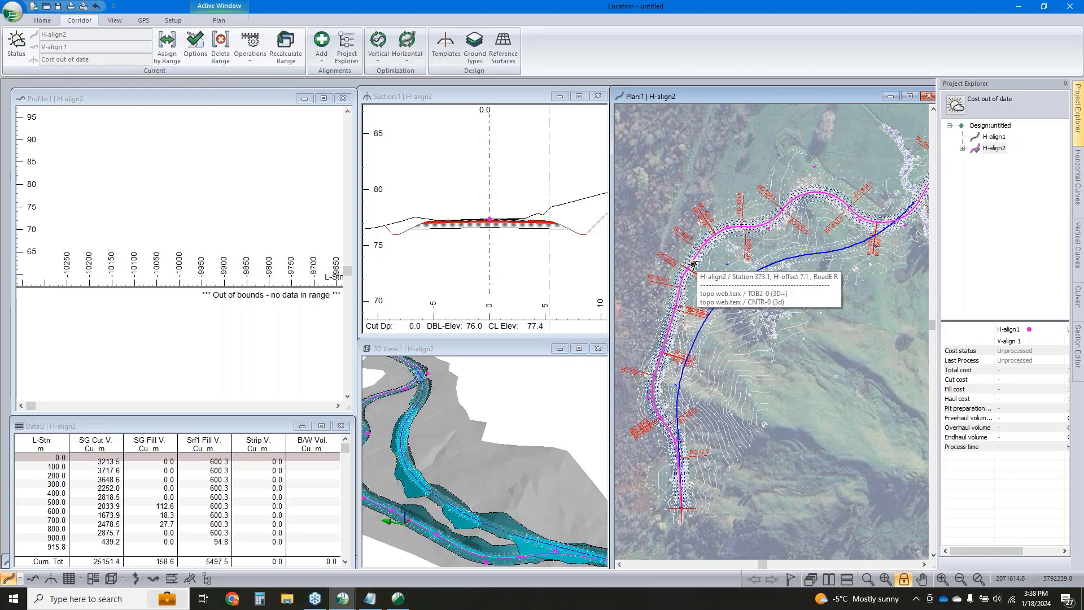
pyautogui.moveTo(738, 221)
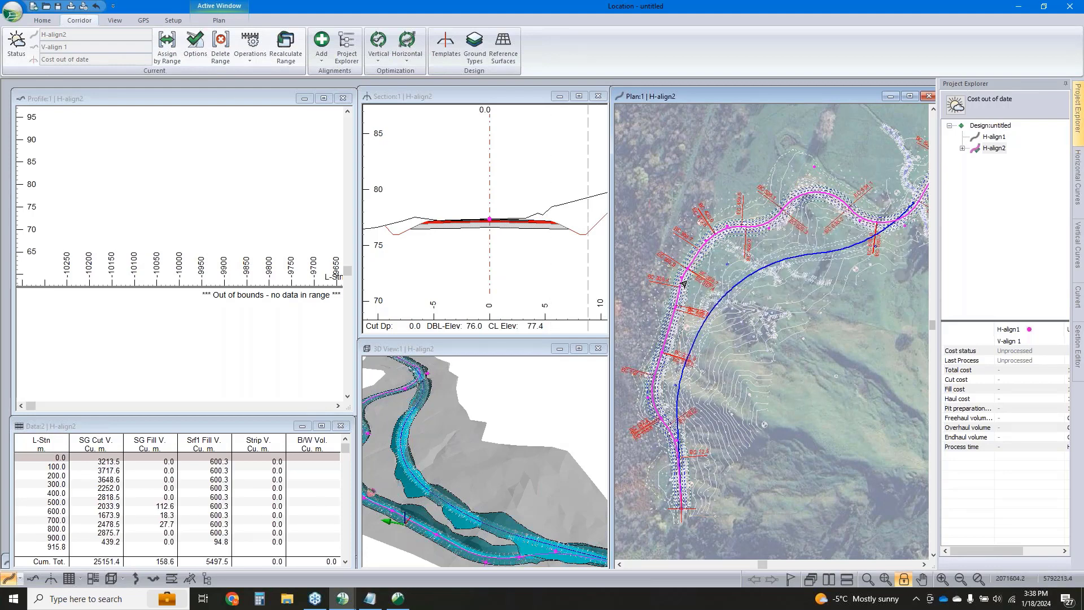
pyautogui.rightClick(682, 318)
pyautogui.click(697, 335)
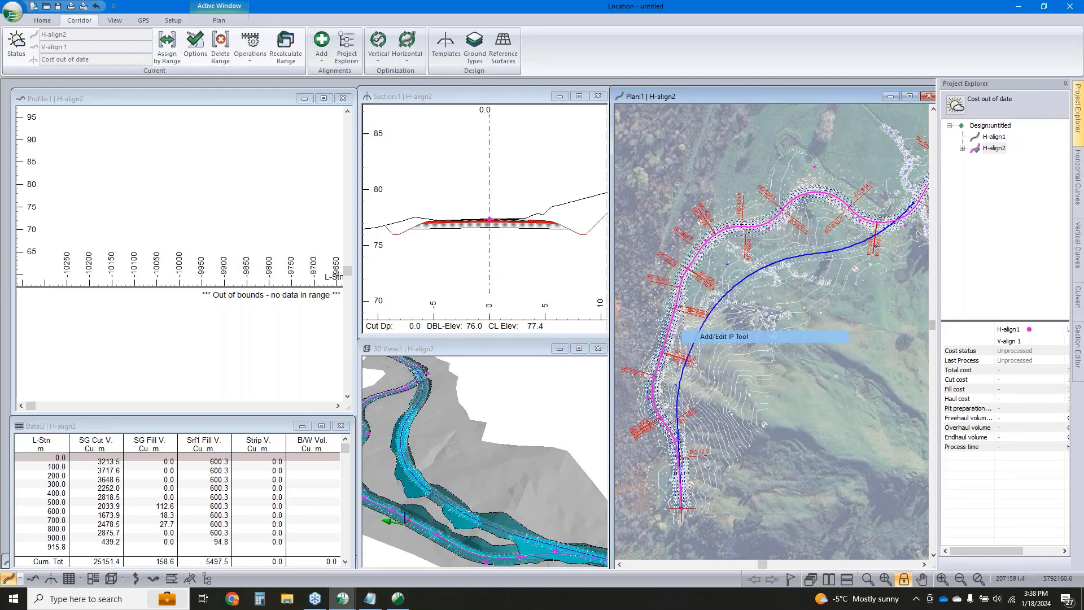
pyautogui.click(676, 307)
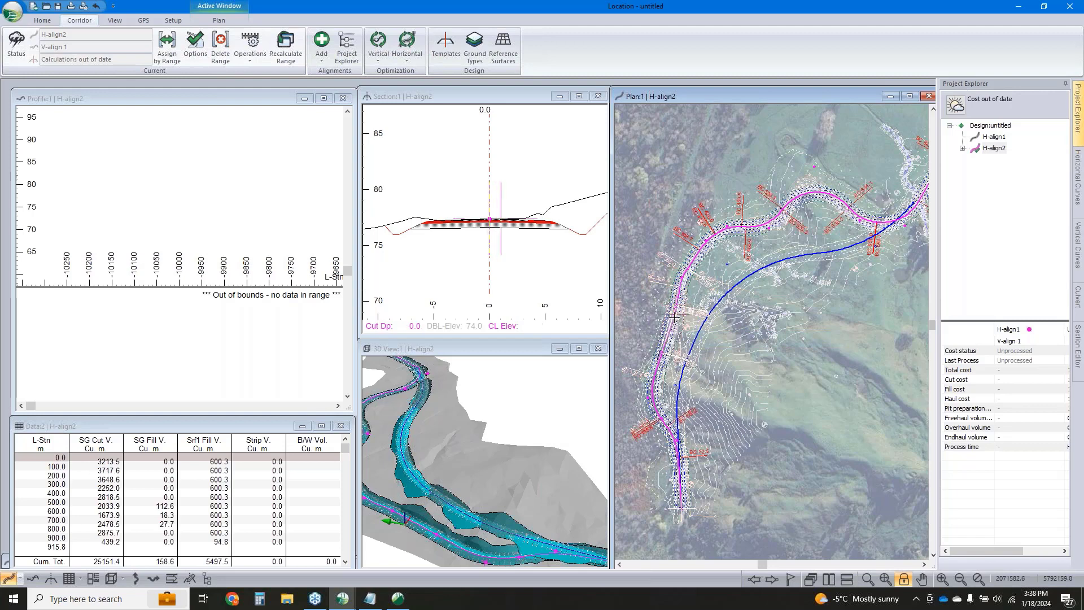
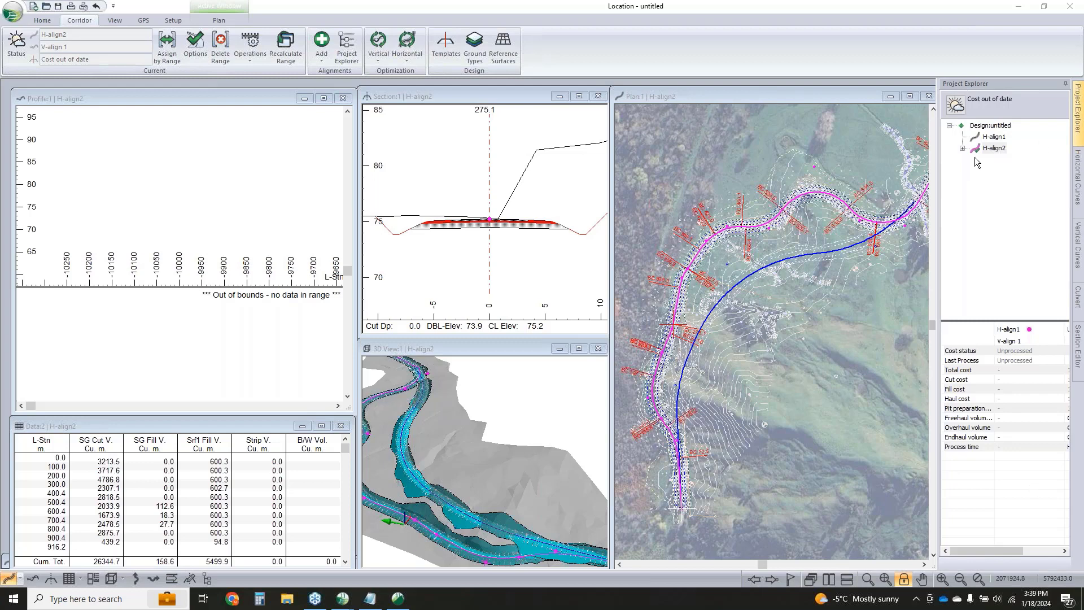
# Make H-align1 the current alignment and delete H-align2 from the design
pyautogui.rightClick(993, 151)
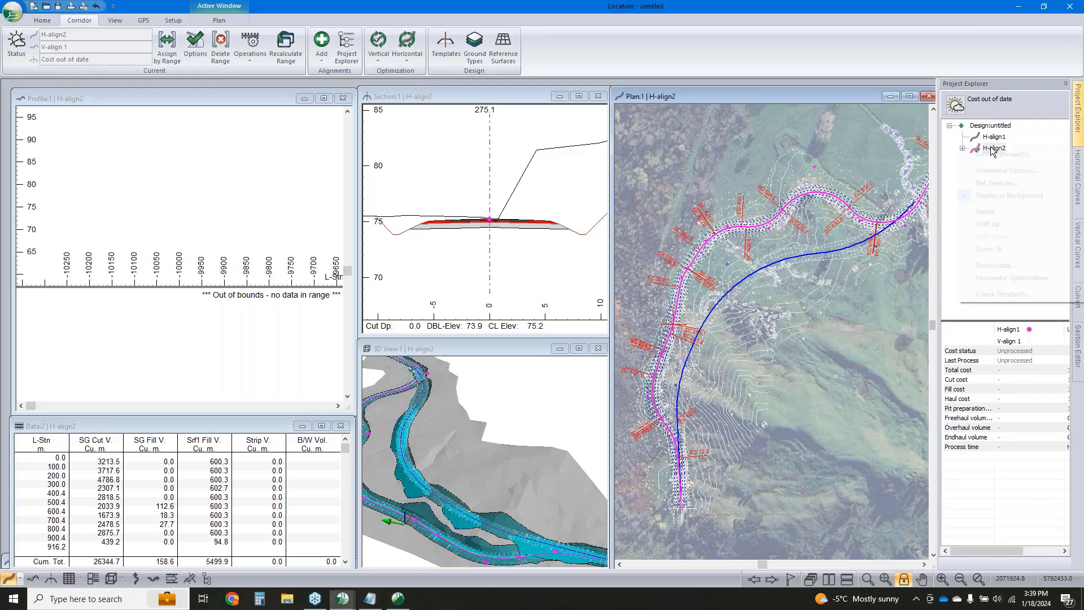
pyautogui.doubleClick(992, 139)
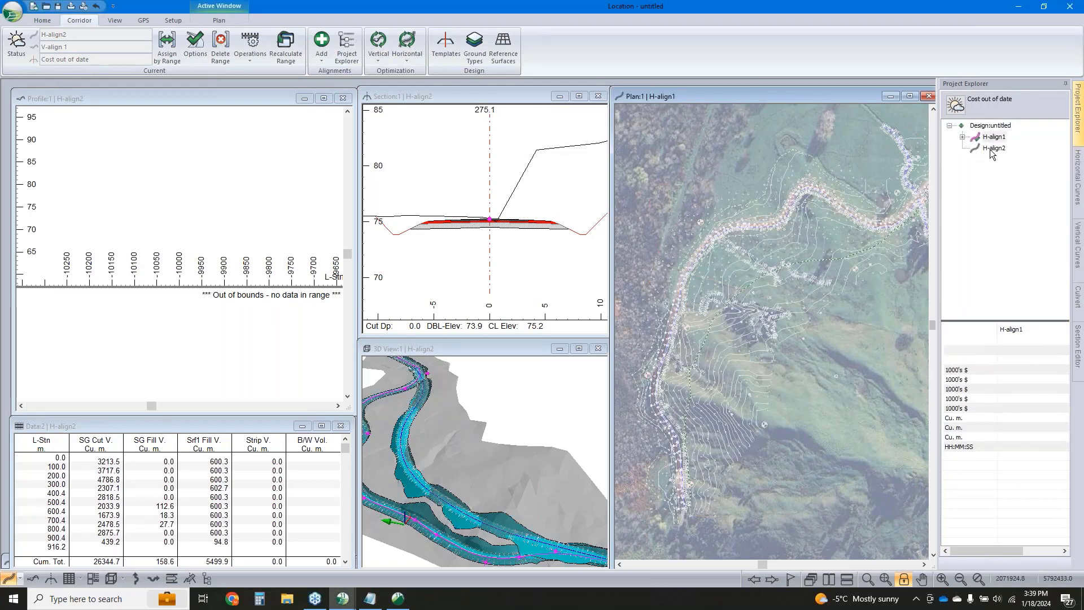
pyautogui.rightClick(978, 151)
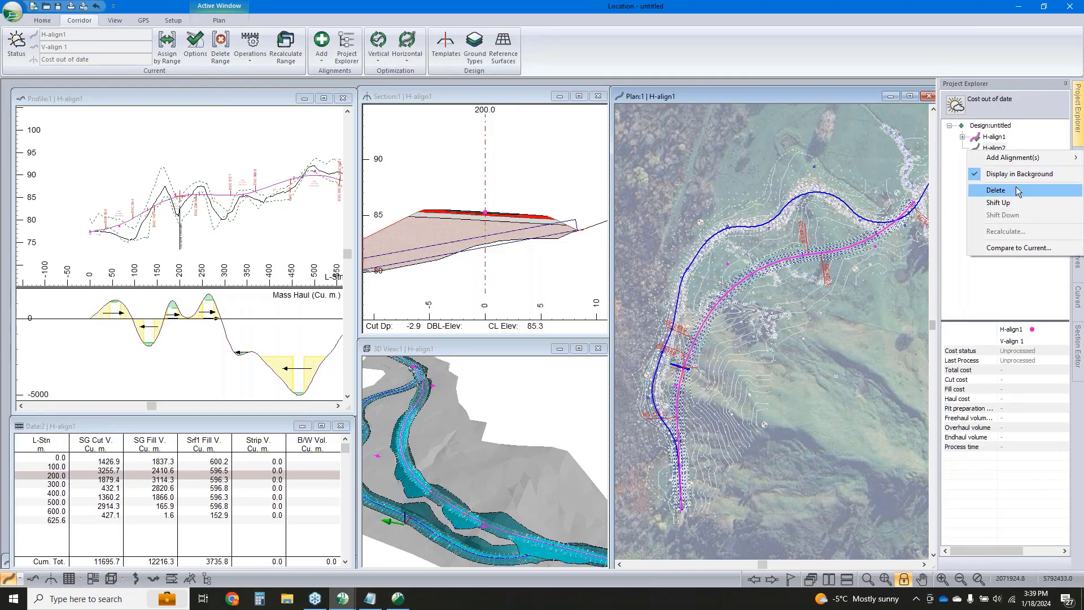
pyautogui.click(1016, 191)
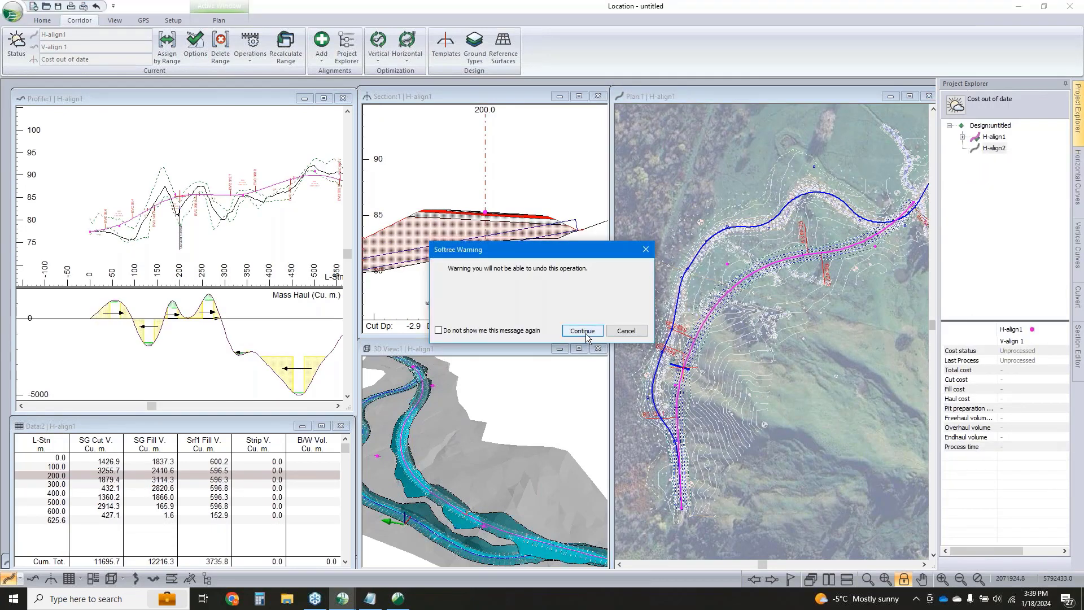
pyautogui.click(587, 332)
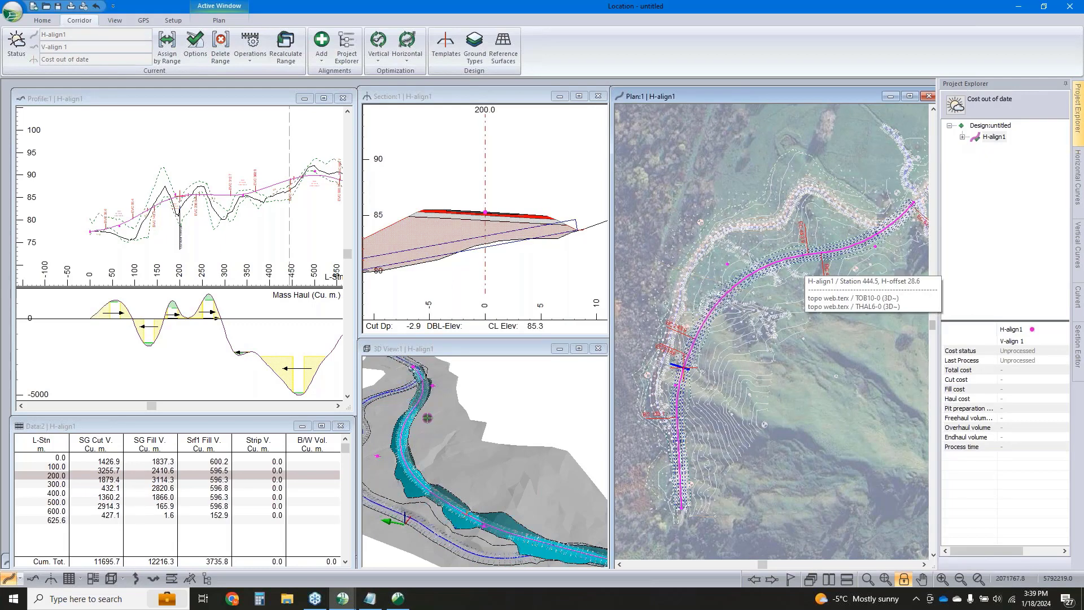
# Switch to the Terrain module's topo web file, inspect the surface in 3D, and examine the contour features up close in plan
pyautogui.click(399, 600)
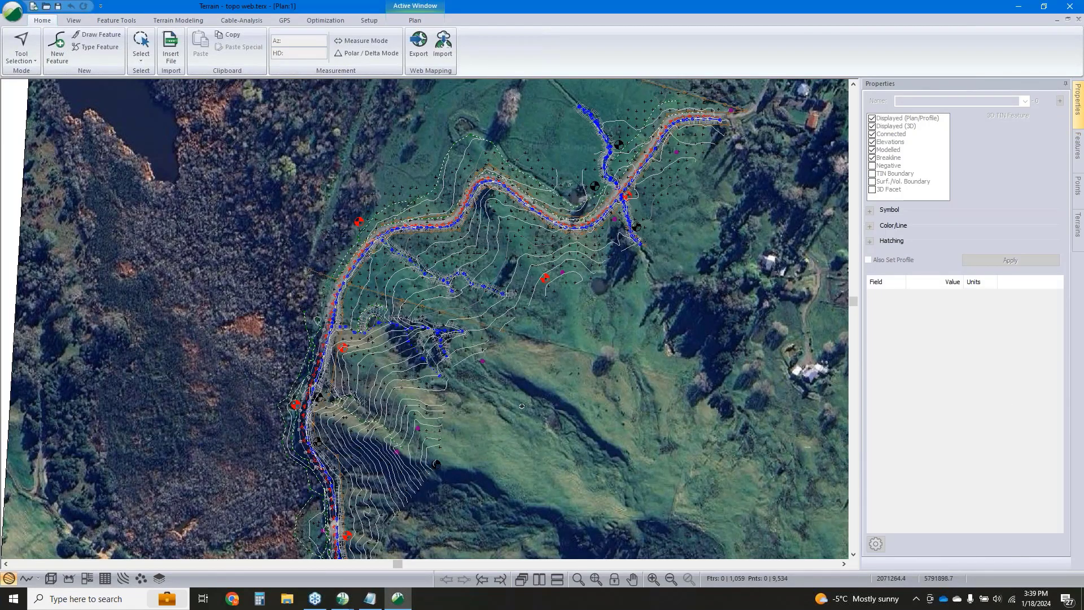
pyautogui.click(50, 578)
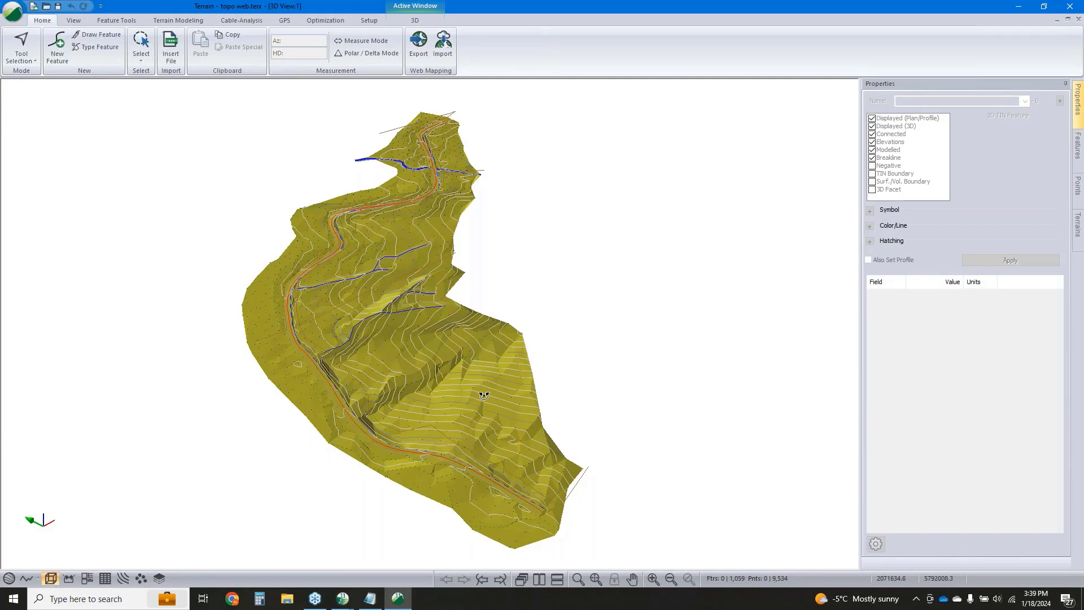
pyautogui.moveTo(521, 385); pyautogui.dragTo(567, 358)
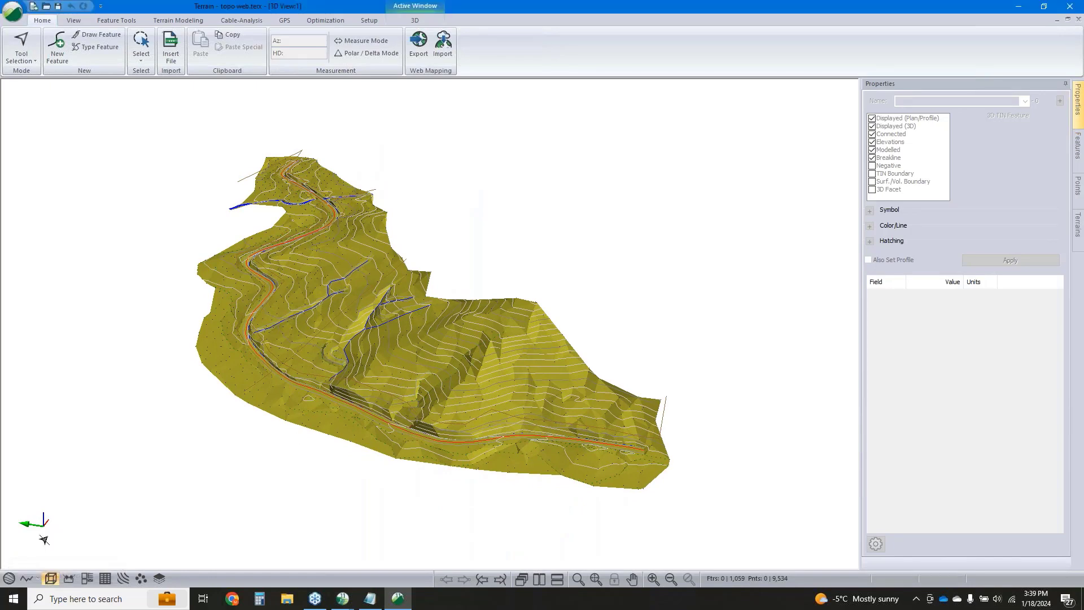
pyautogui.click(9, 578)
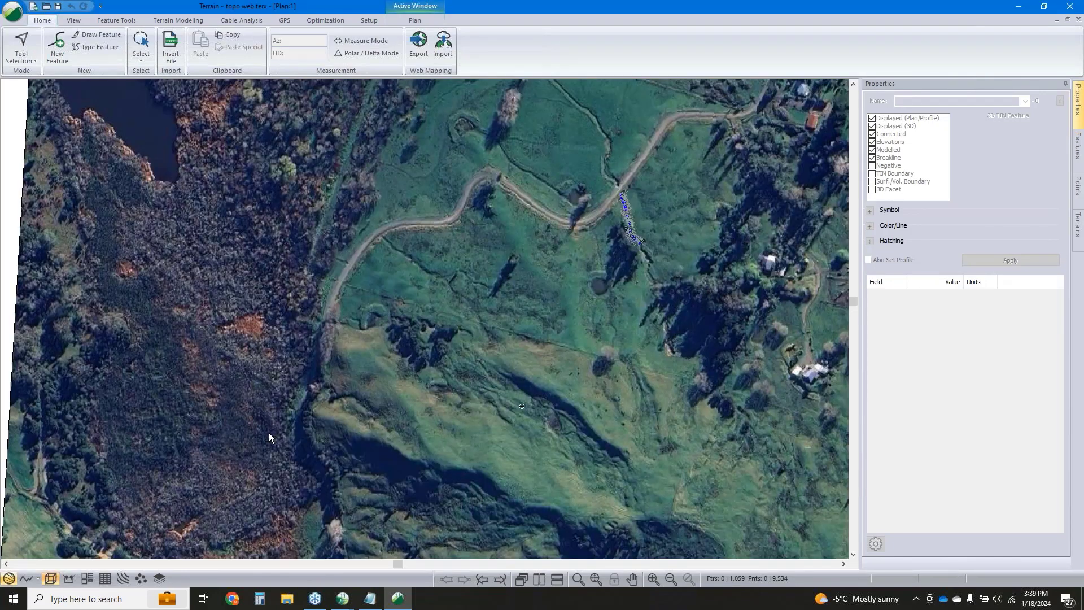
pyautogui.click(557, 275)
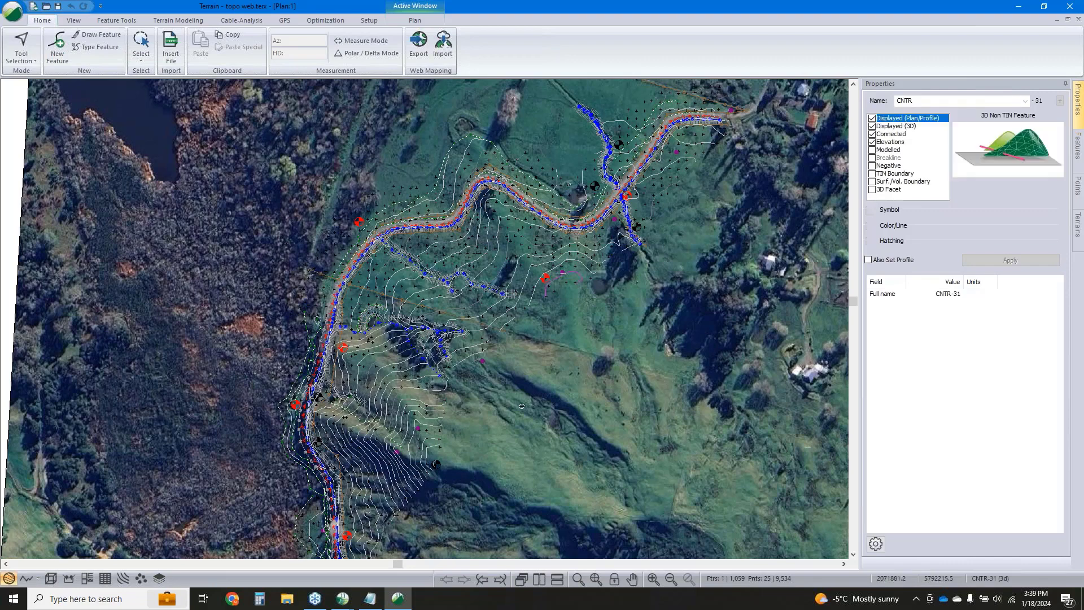
pyautogui.scroll(5, 560, 276)
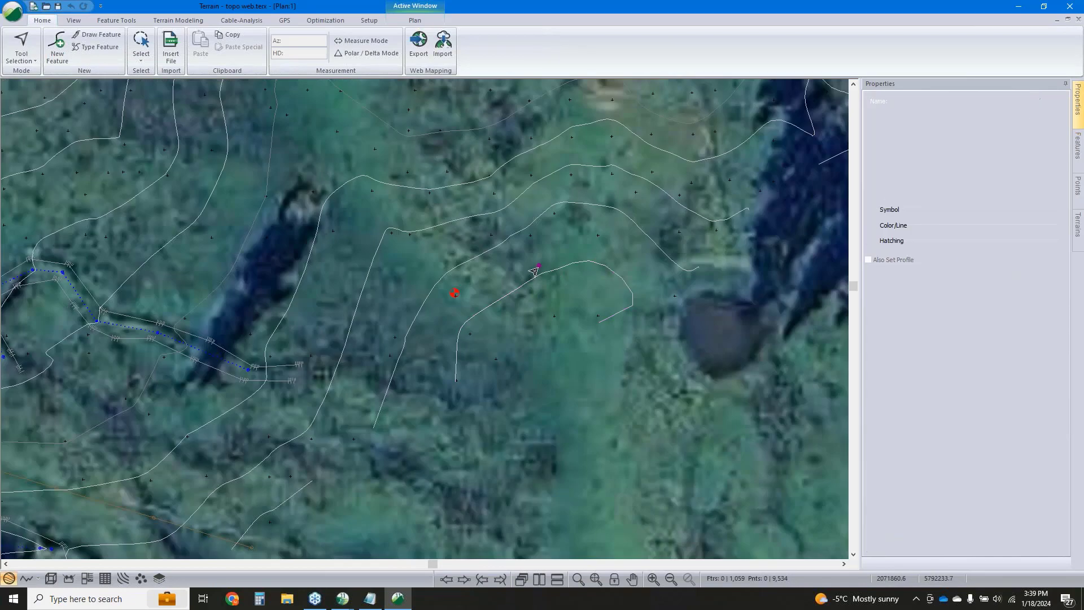
# Select every feature whose name matches pp*, using selection by name over the plan
pyautogui.click(533, 272)
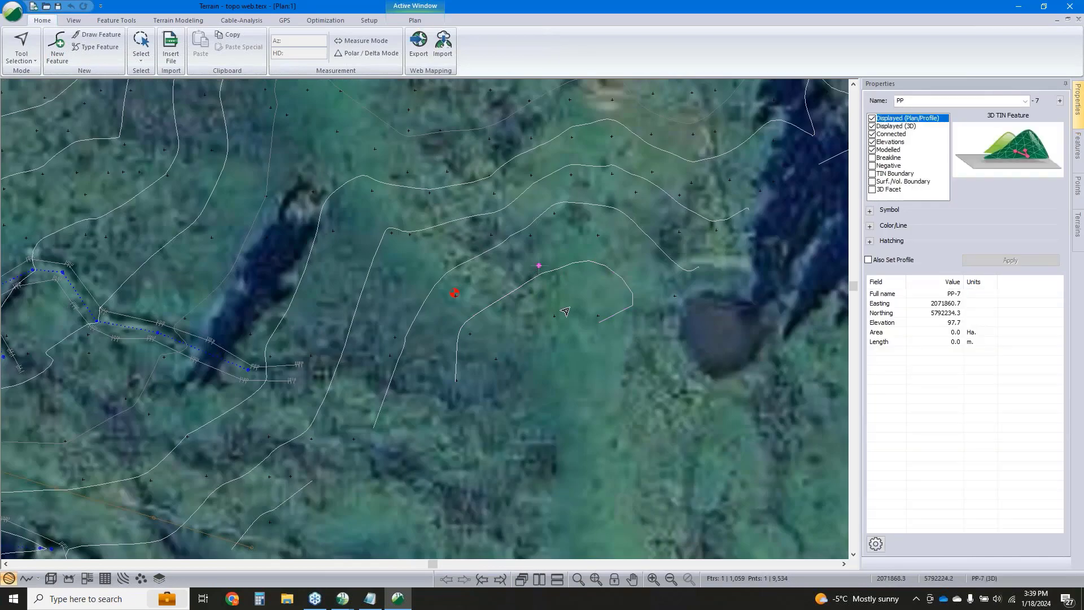
pyautogui.scroll(-5, 536, 333)
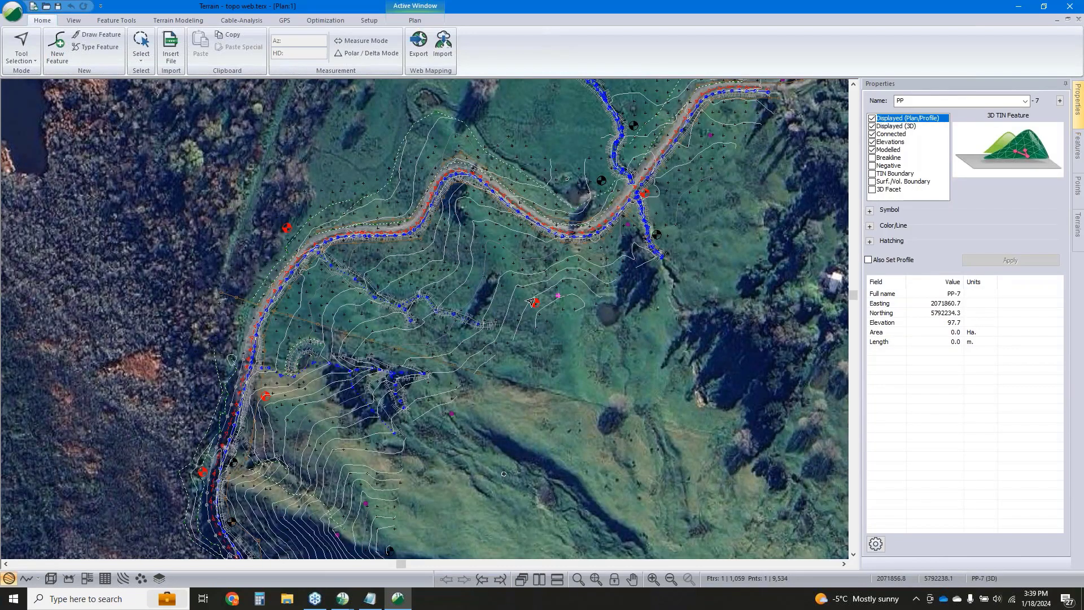
pyautogui.rightClick(580, 304)
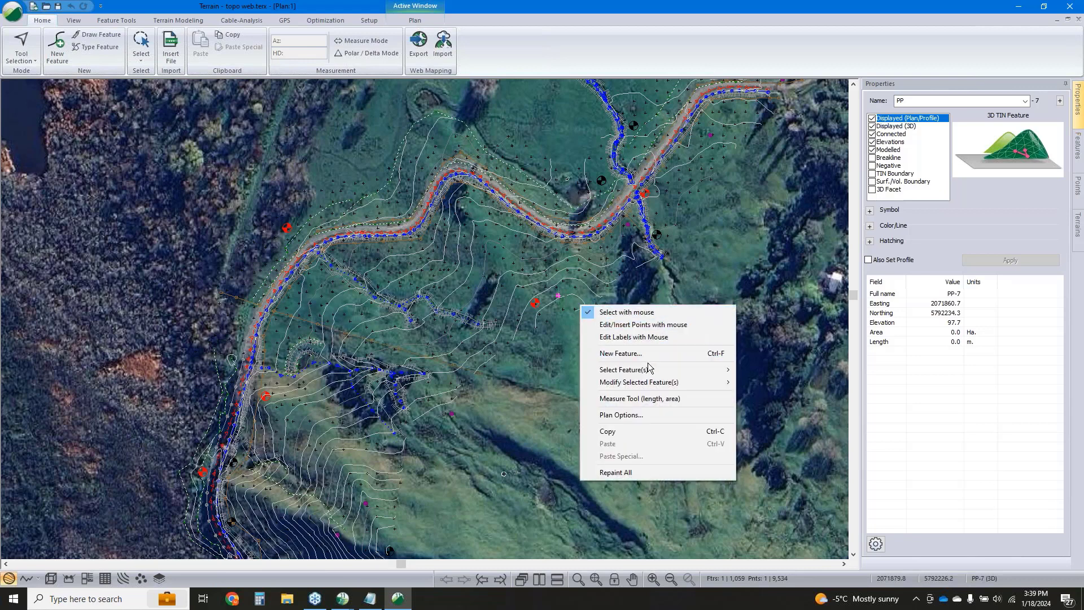
pyautogui.moveTo(648, 373)
pyautogui.click(763, 395)
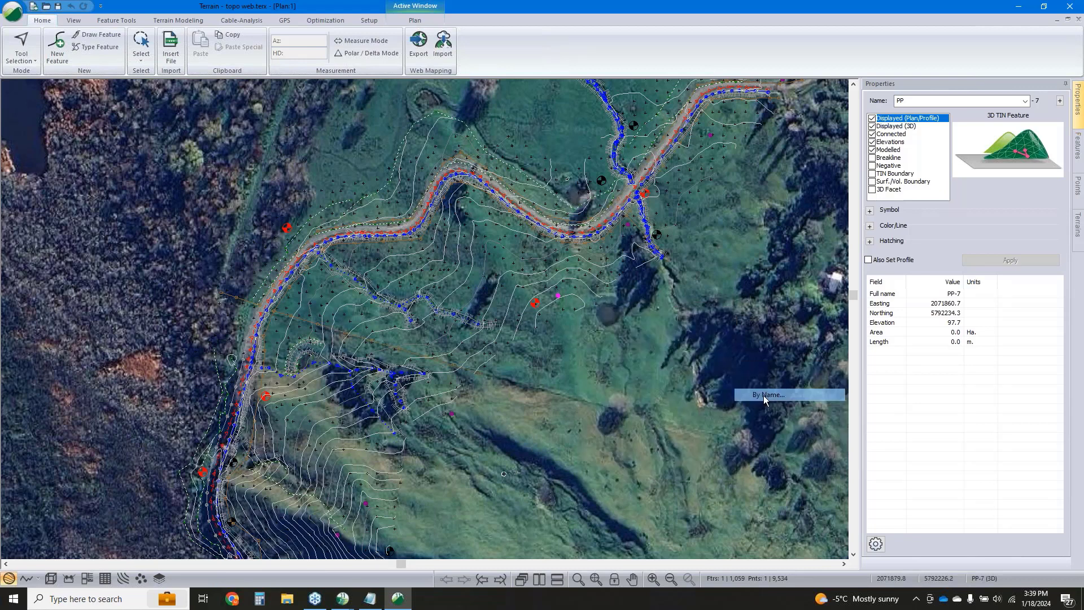
pyautogui.click(632, 299)
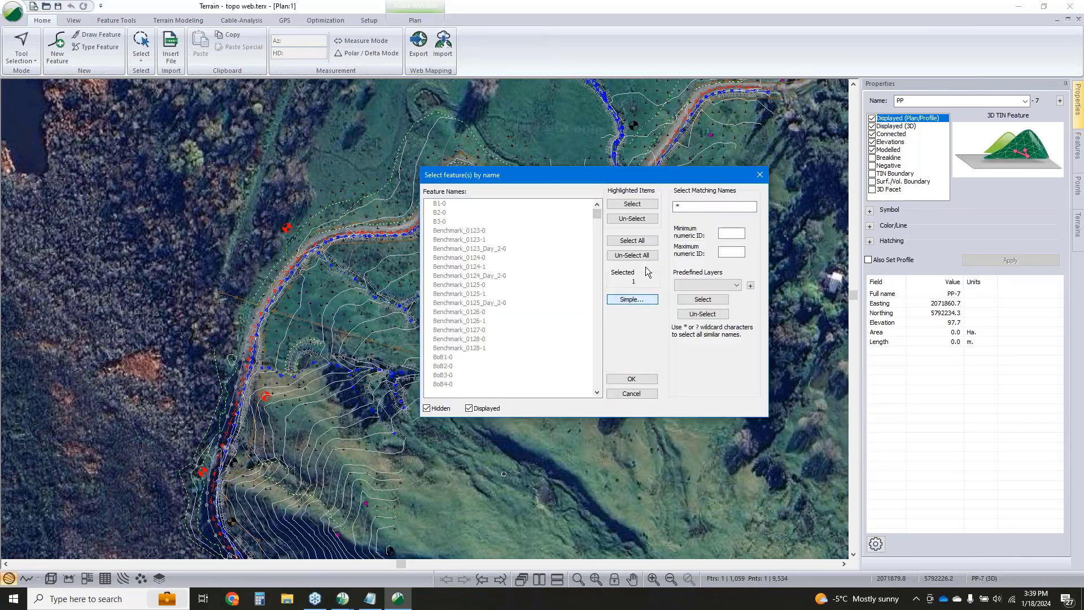
pyautogui.click(678, 206)
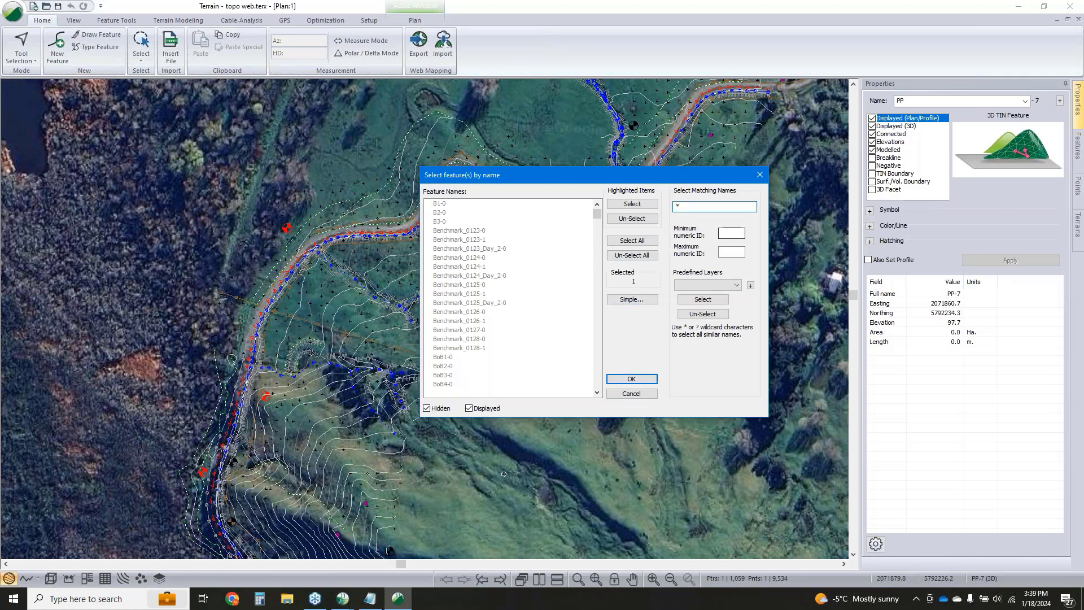
pyautogui.click(705, 299)
pyautogui.click(642, 384)
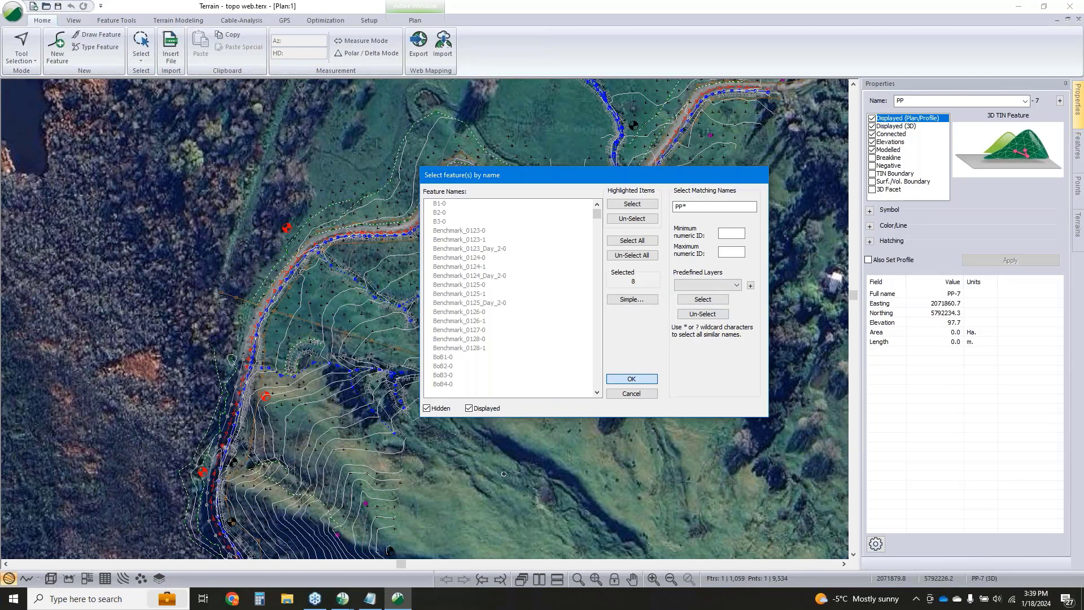
# Assign the Electricity Transmission Tower 3D symbol to the selected PP features and inspect them in the 3D view
pyautogui.click(869, 210)
pyautogui.click(927, 250)
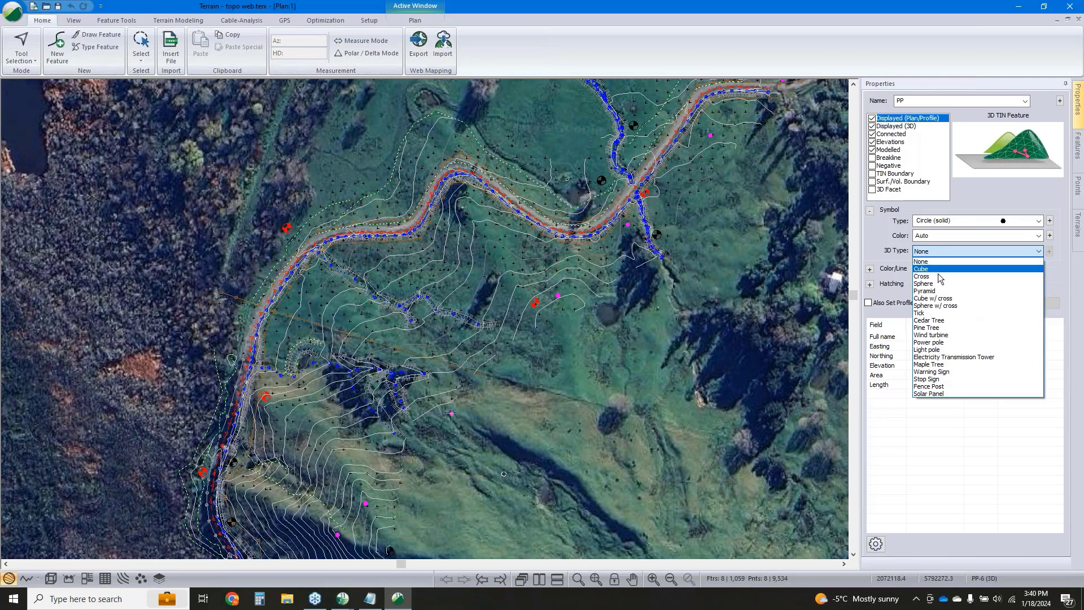
pyautogui.click(940, 356)
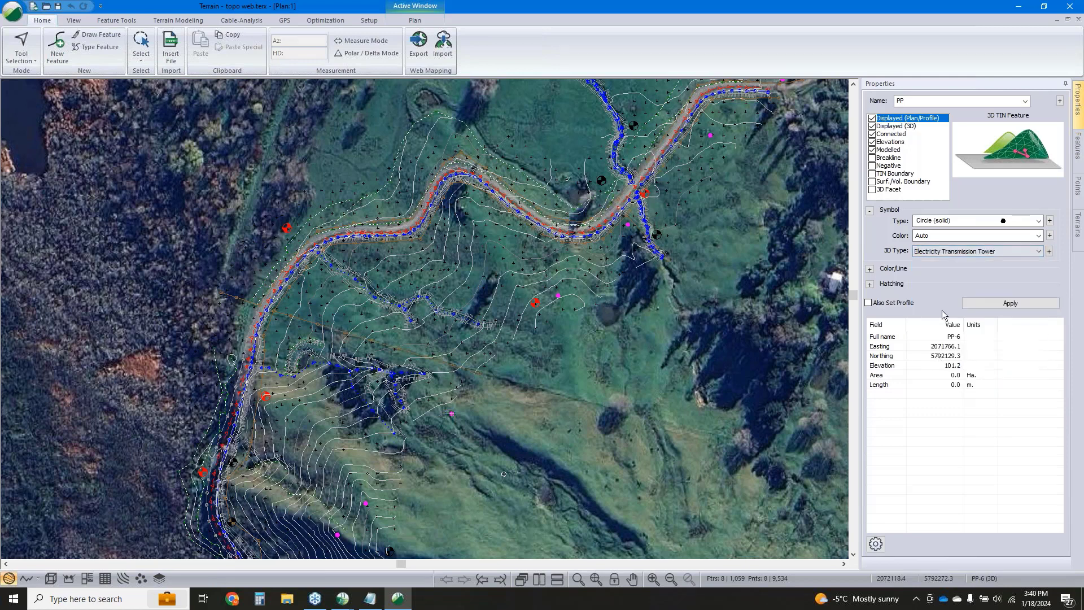
pyautogui.click(988, 300)
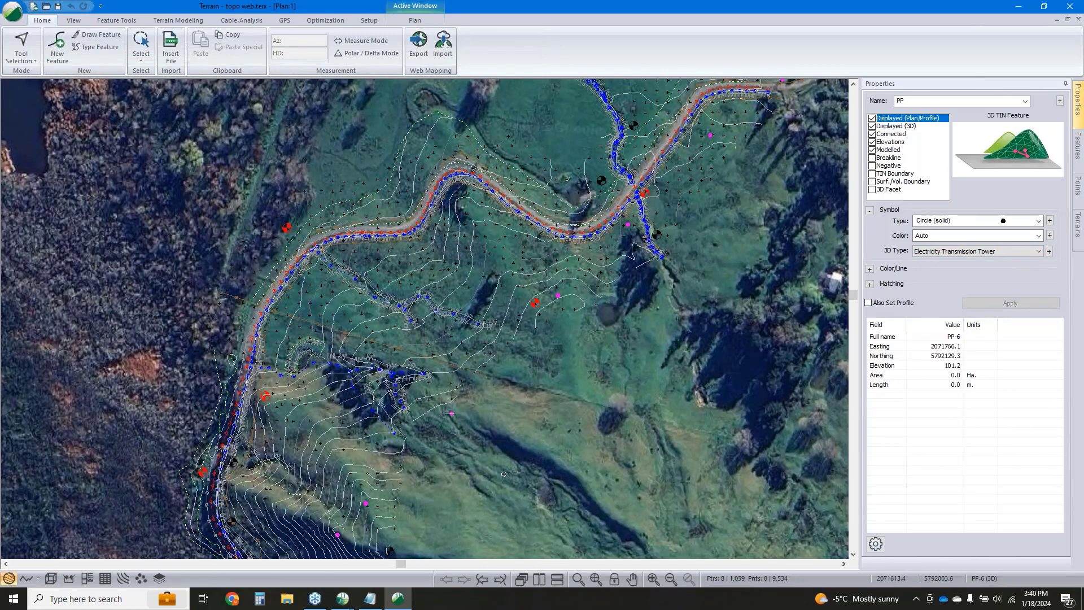
pyautogui.click(52, 578)
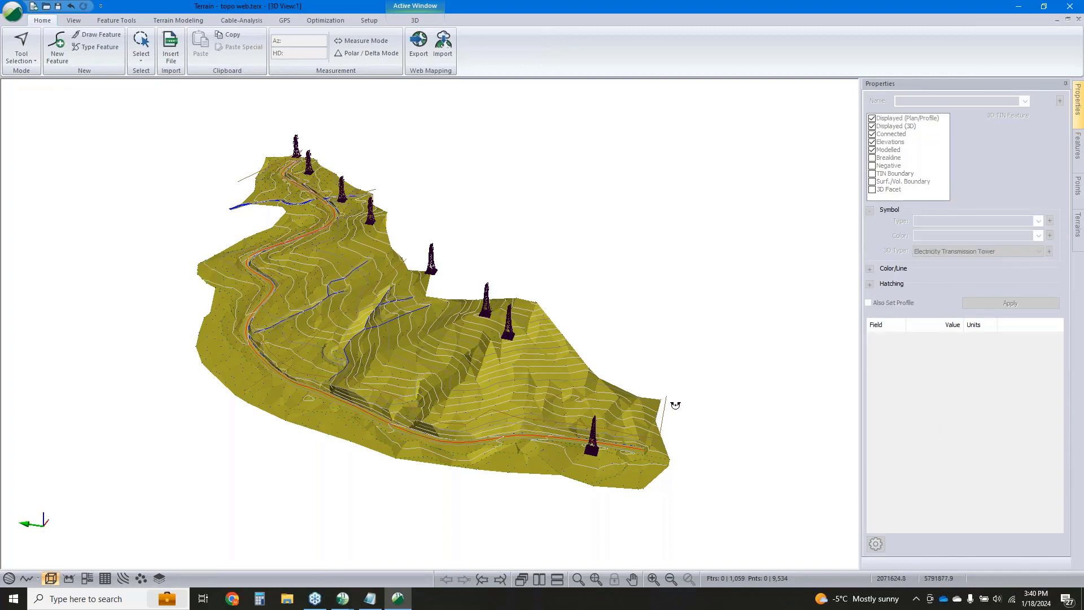
pyautogui.moveTo(672, 404); pyautogui.dragTo(508, 375)
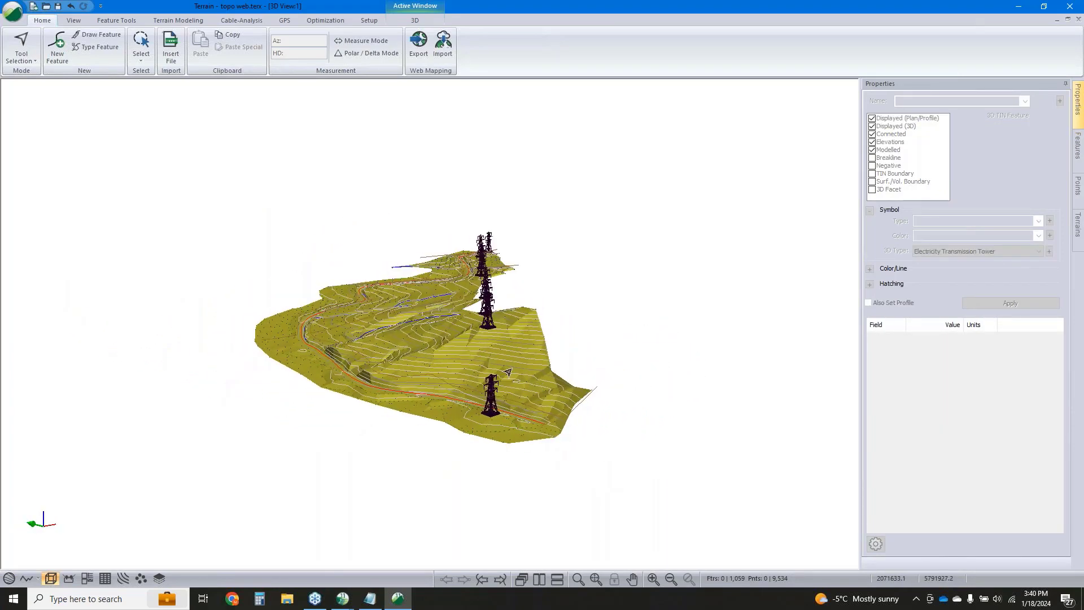
pyautogui.moveTo(445, 364); pyautogui.dragTo(576, 426)
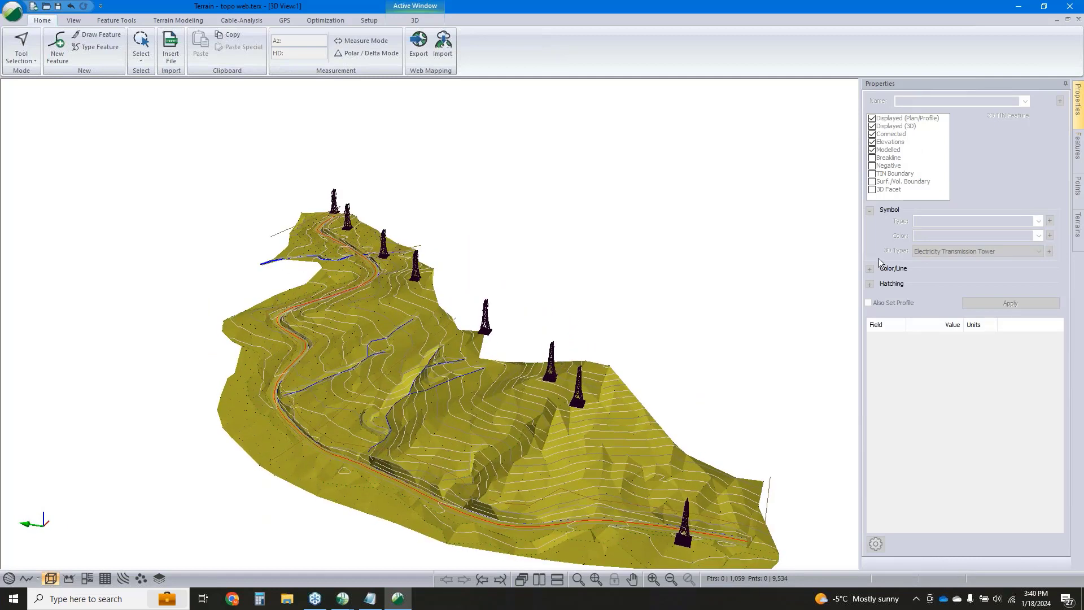
# Give the road centreline feature CL1 a Sphere 3D symbol with a scale factor of 3
pyautogui.click(420, 498)
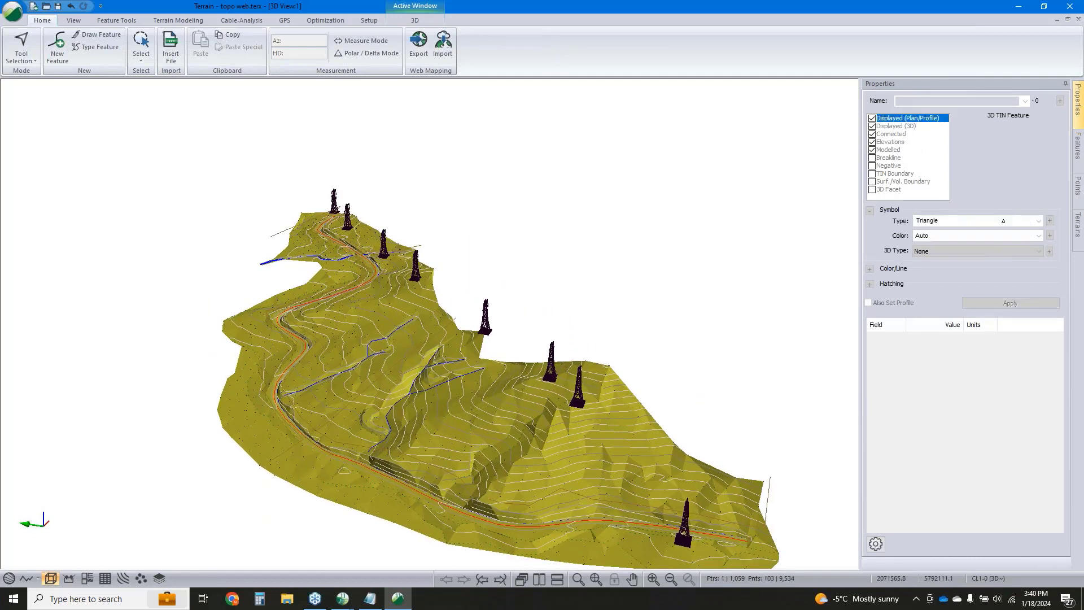
pyautogui.click(1039, 252)
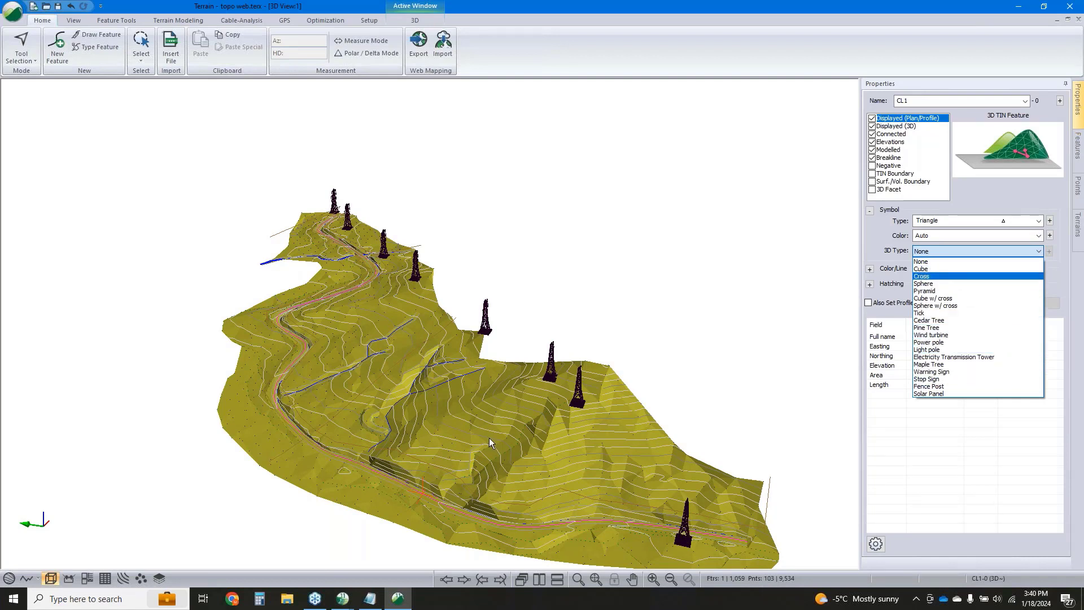
pyautogui.click(934, 275)
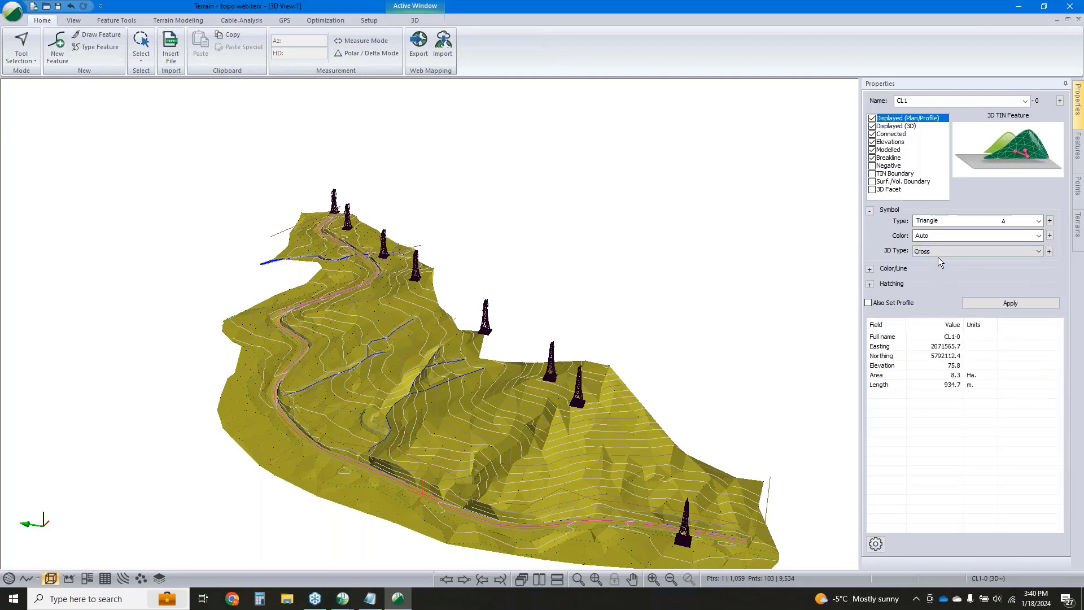
pyautogui.click(938, 255)
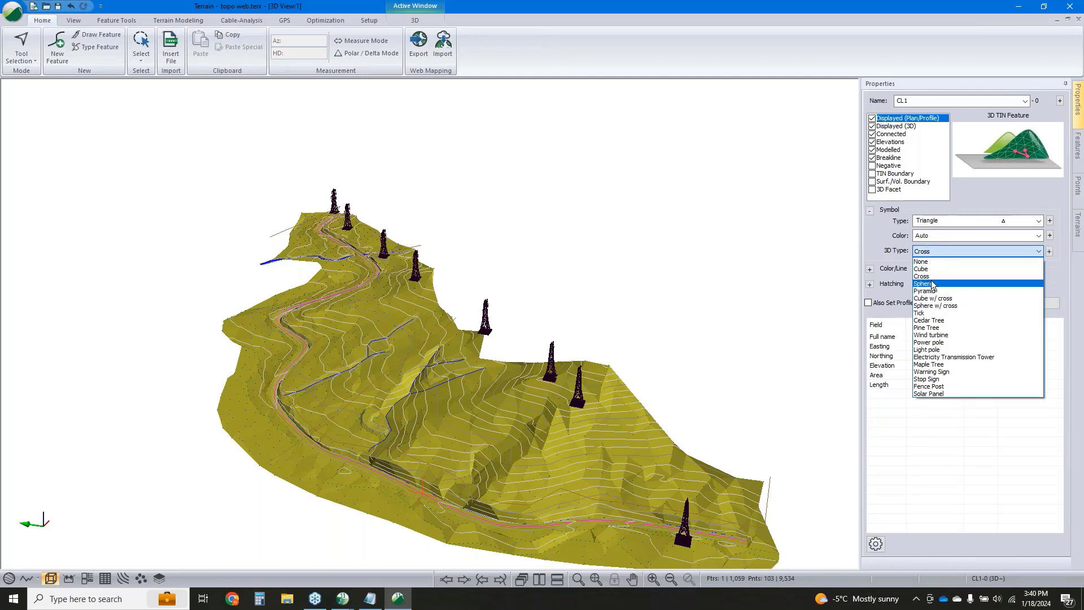
pyautogui.click(932, 284)
pyautogui.click(1049, 251)
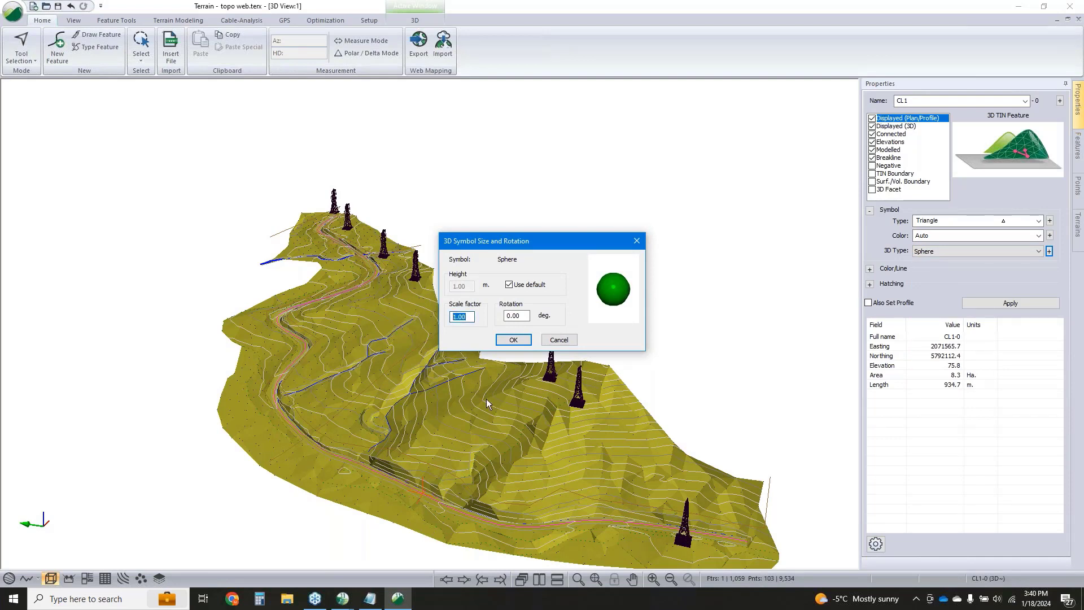
pyautogui.write('3')
pyautogui.press('Return')
pyautogui.click(999, 300)
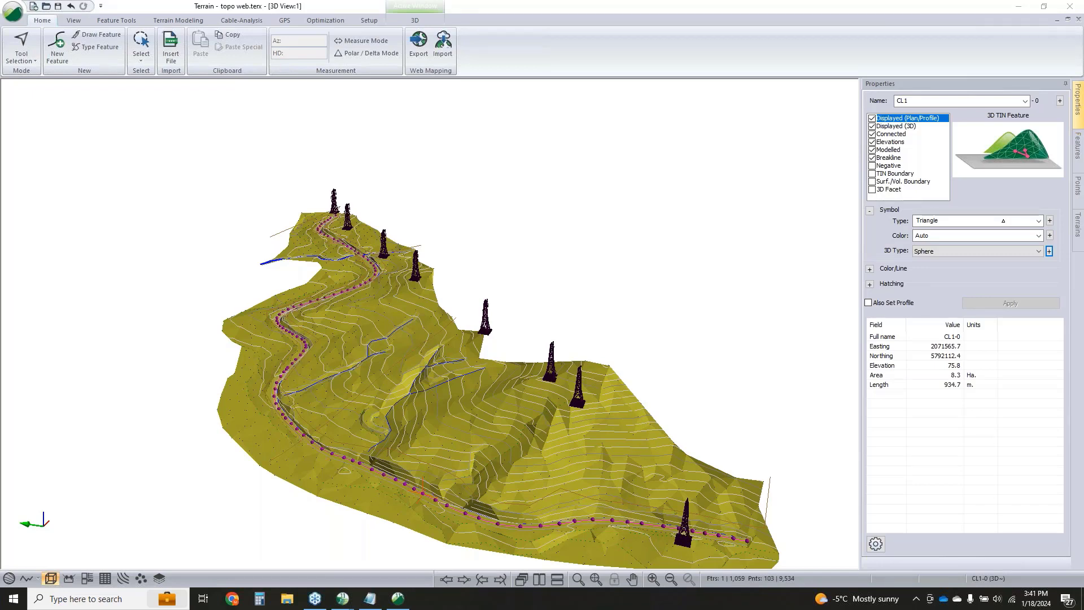
pyautogui.moveTo(700, 529); pyautogui.dragTo(728, 431, button='middle')
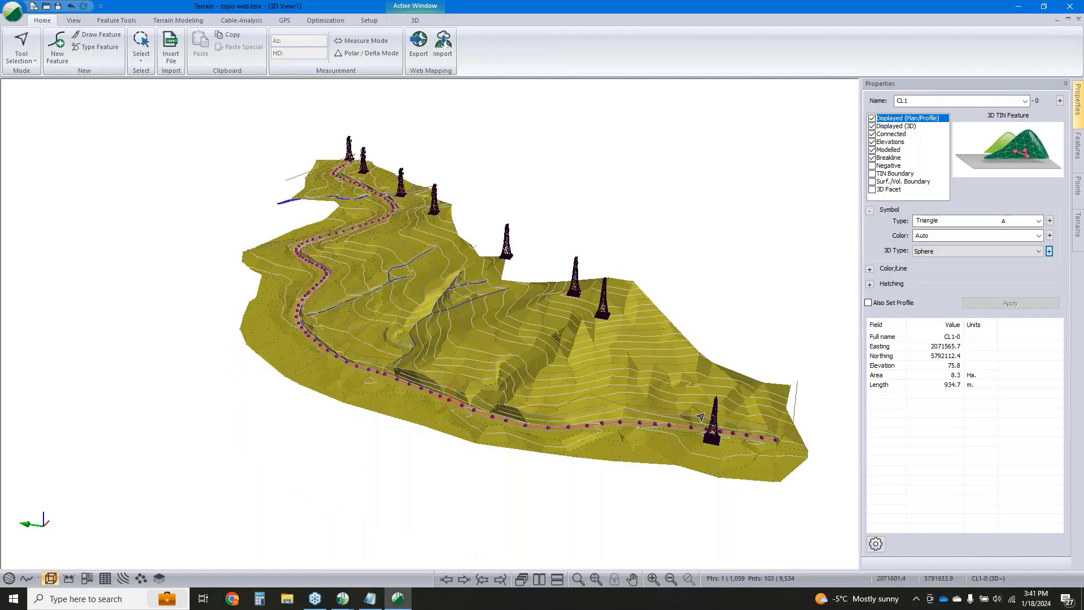
# Switch to File Explorer and open TS topo.terx from the NS - Realignment folder within Generic Data on drive D
pyautogui.click(1019, 9)
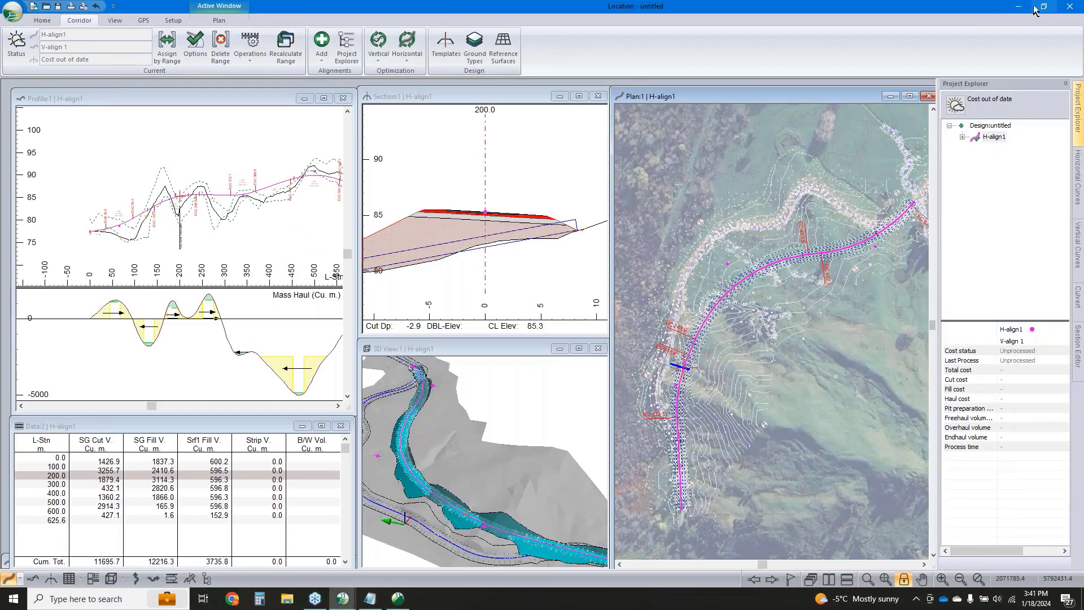
pyautogui.click(287, 600)
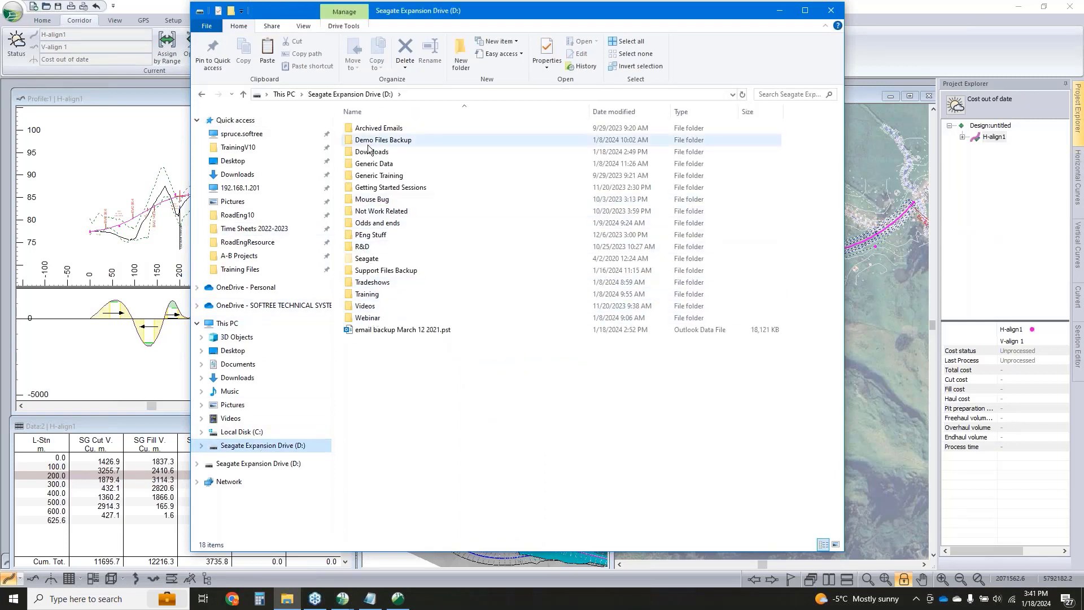
pyautogui.doubleClick(373, 163)
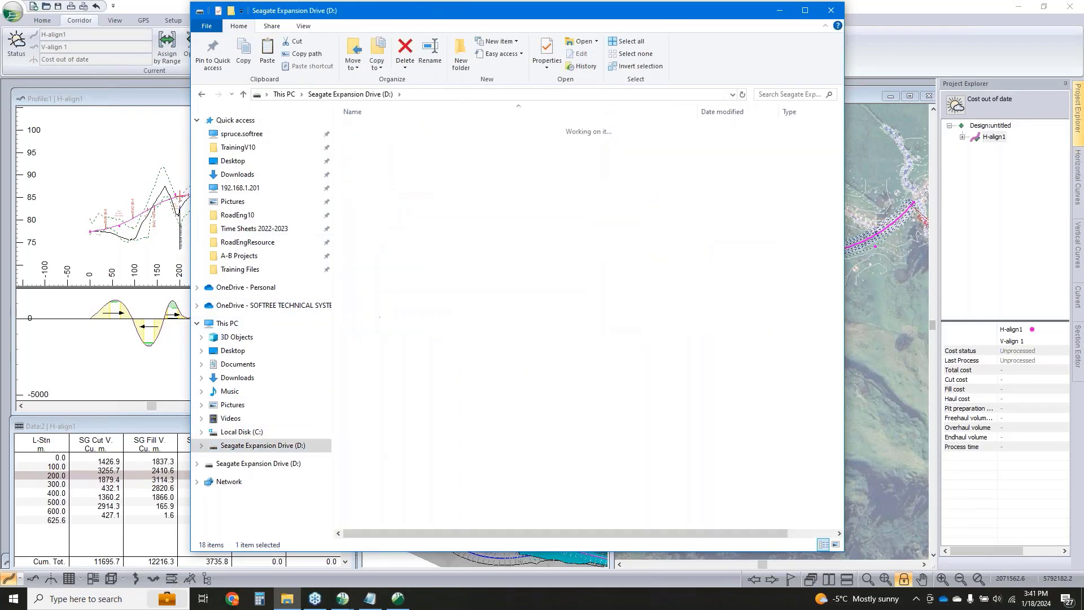
pyautogui.scroll(-6, 392, 440)
pyautogui.scroll(-5, 389, 491)
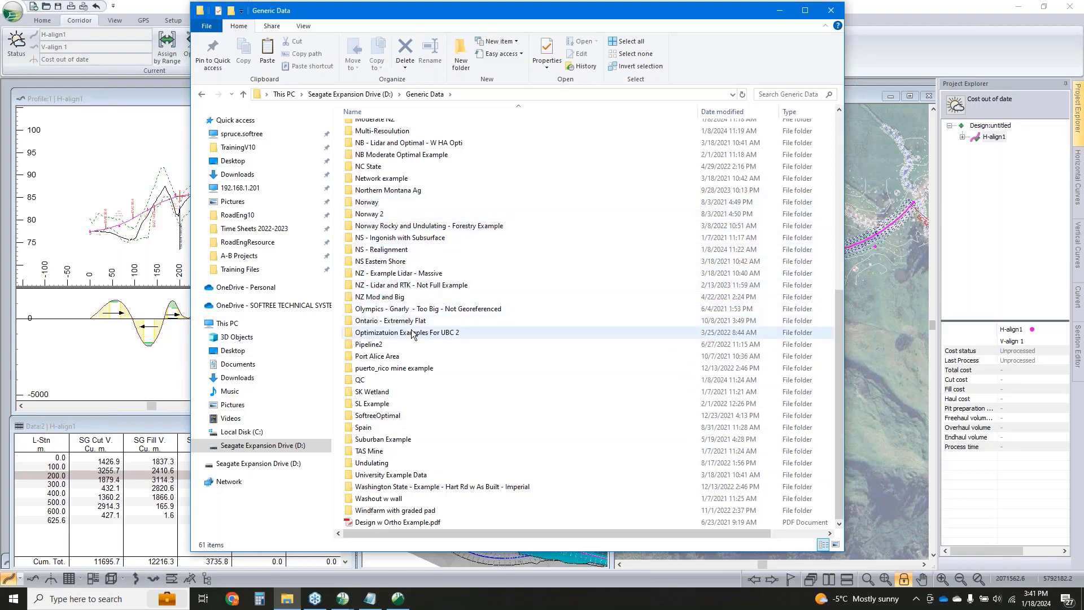
pyautogui.scroll(2, 411, 396)
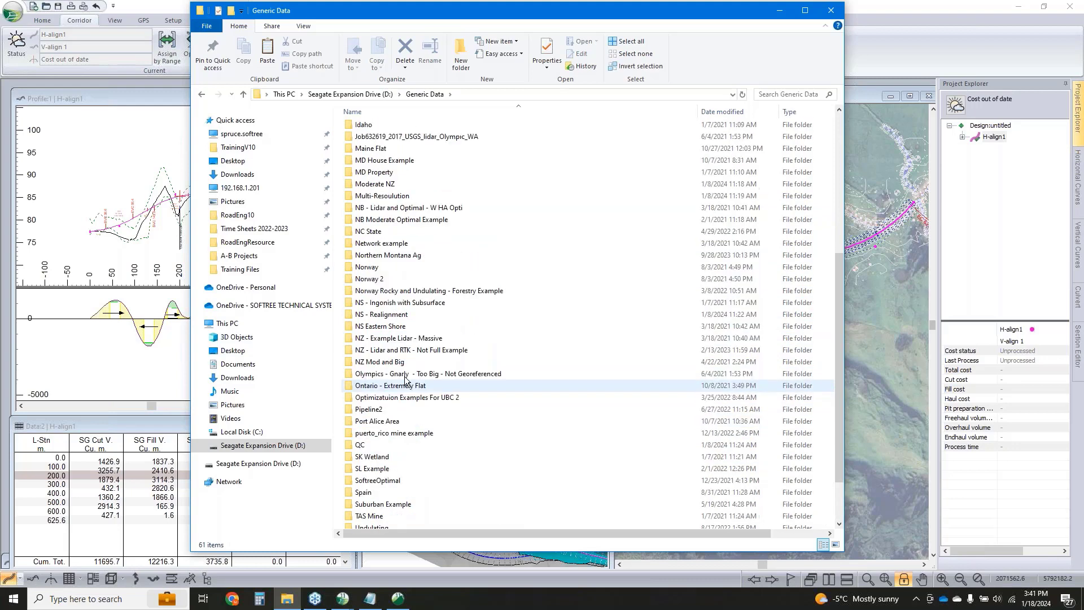
pyautogui.doubleClick(405, 314)
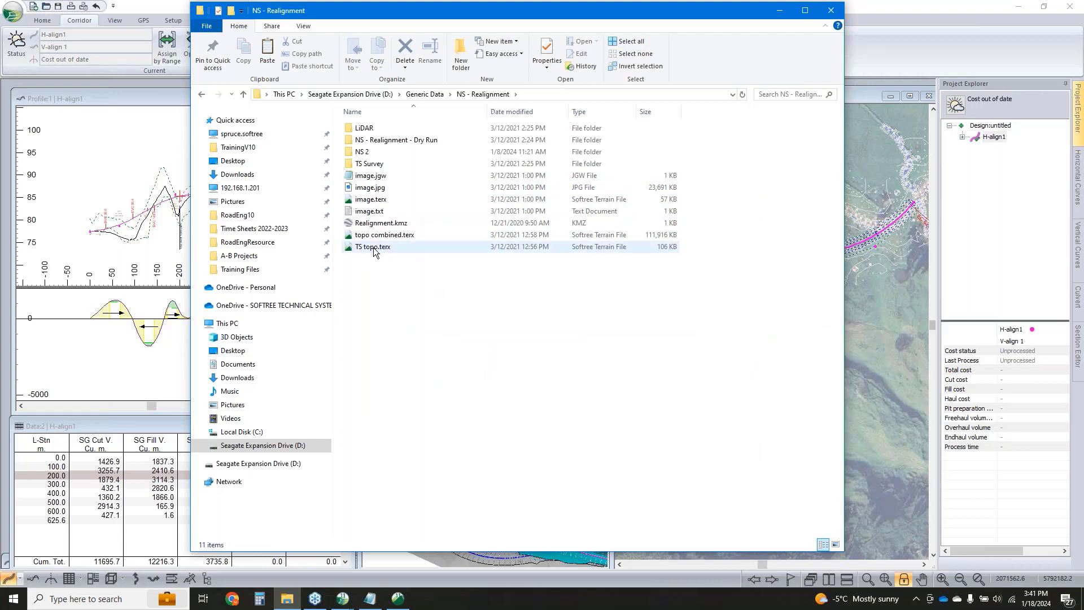
pyautogui.click(373, 250)
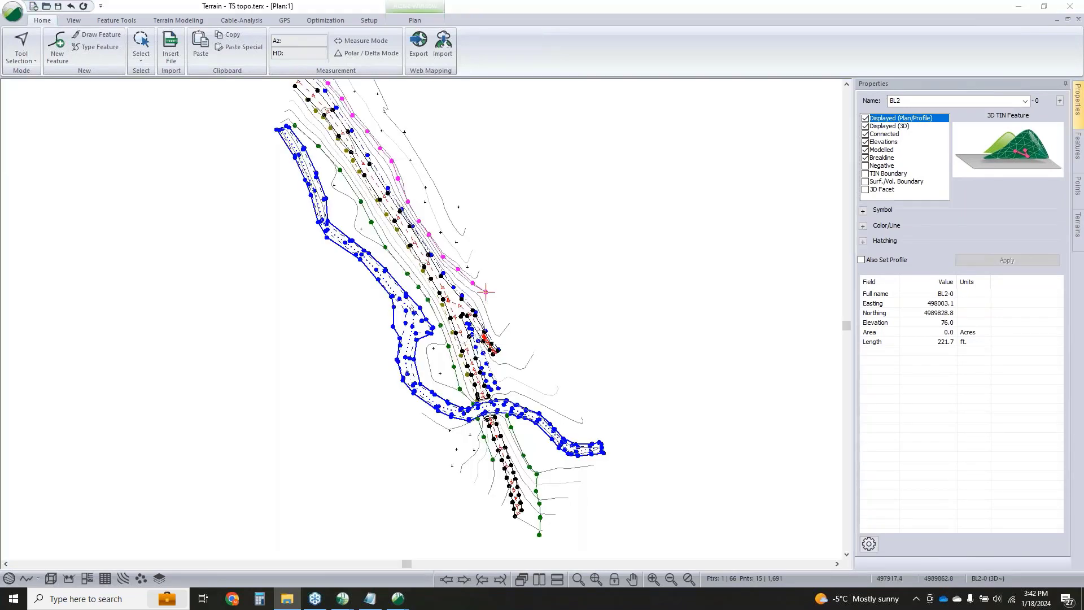
# Tile the plan and 3D views side by side and hide the feature point symbols in the 3D view
pyautogui.click(539, 579)
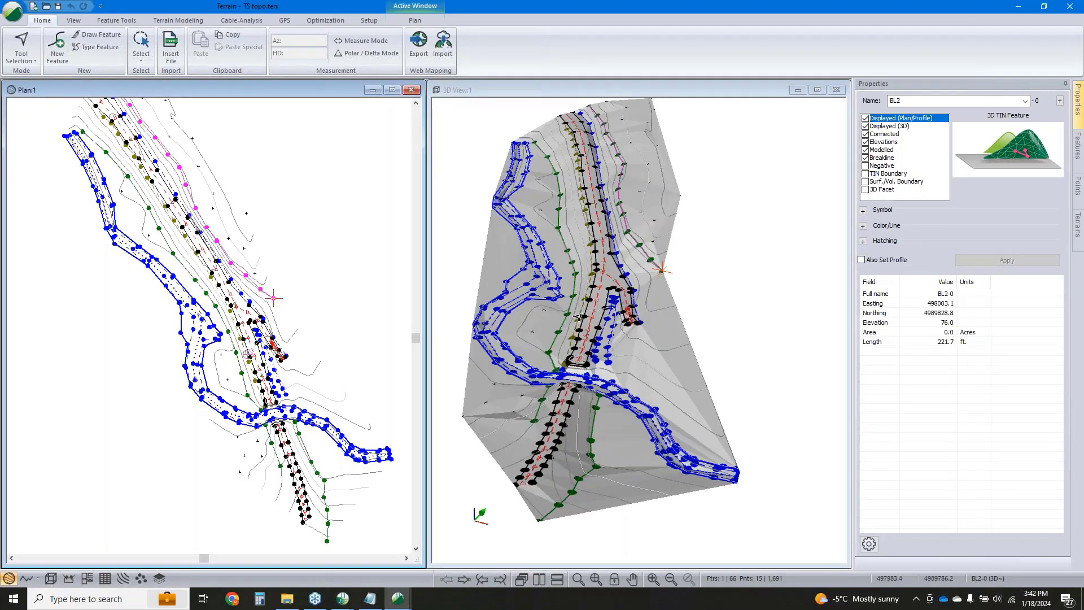
pyautogui.rightClick(615, 277)
pyautogui.click(655, 358)
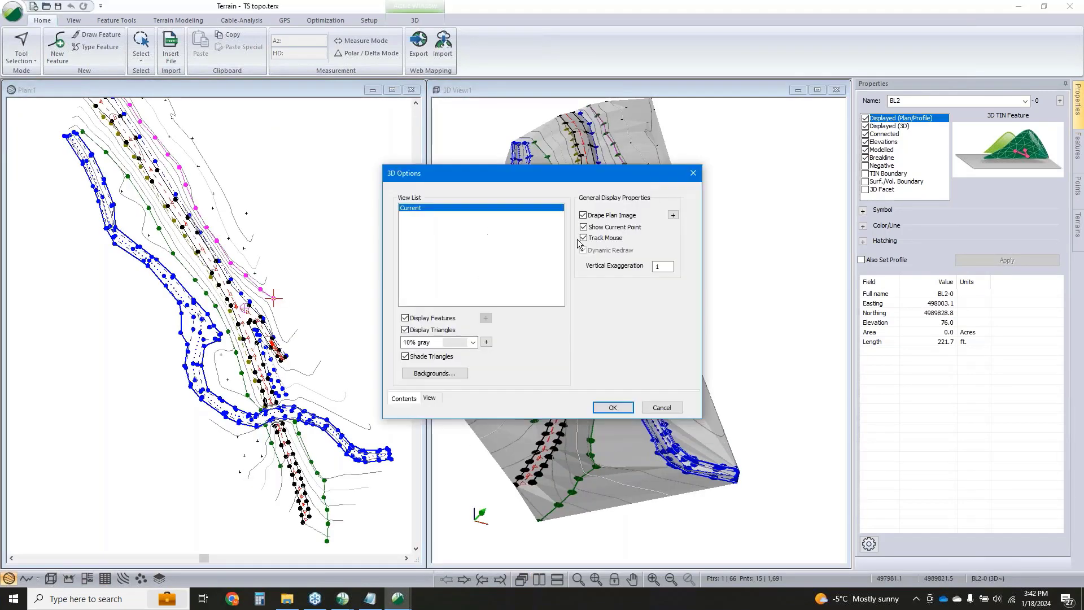
pyautogui.click(612, 407)
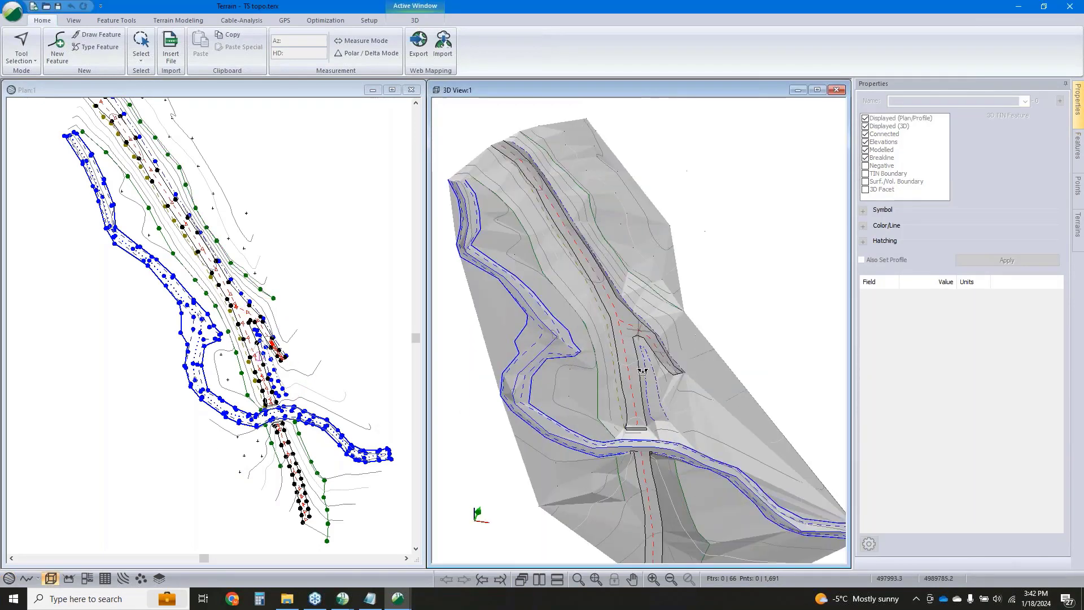
pyautogui.moveTo(643, 372); pyautogui.dragTo(547, 303)
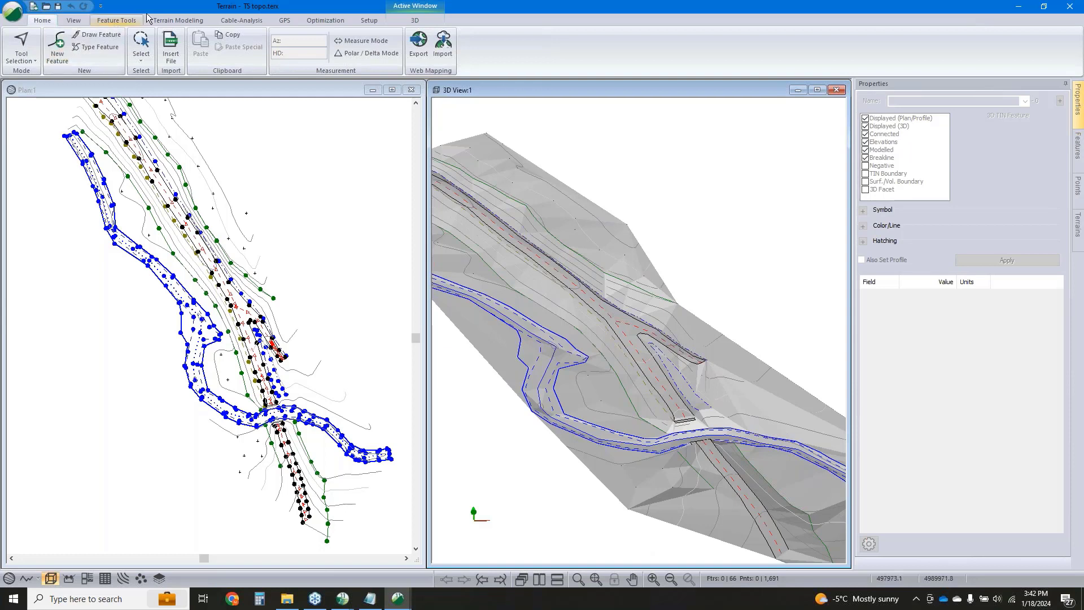
# Delete the contours from the TS topo terrain while keeping the terrain model
pyautogui.click(171, 21)
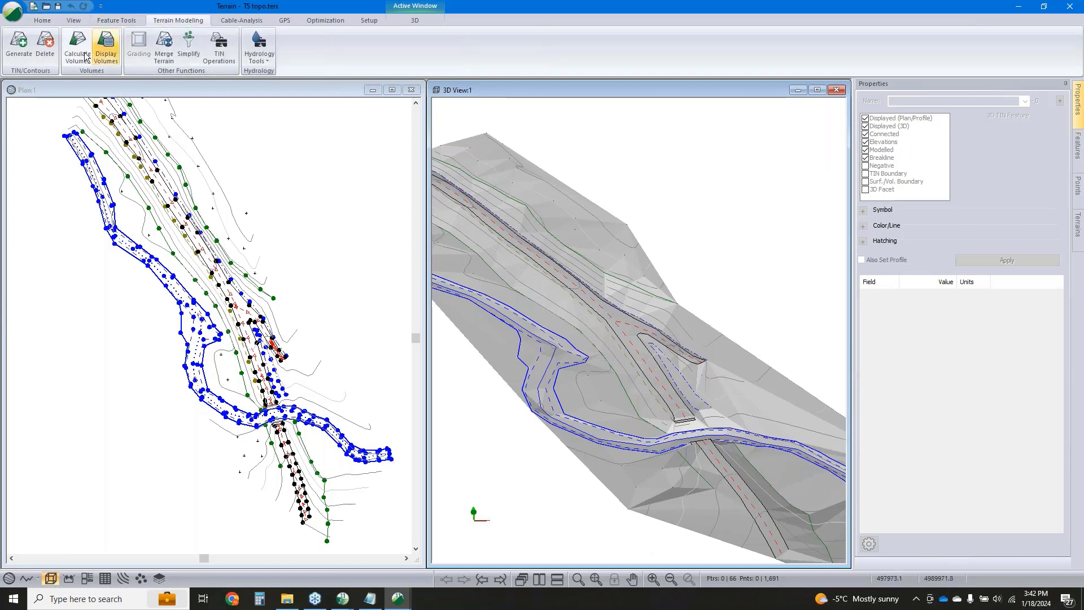
pyautogui.click(45, 44)
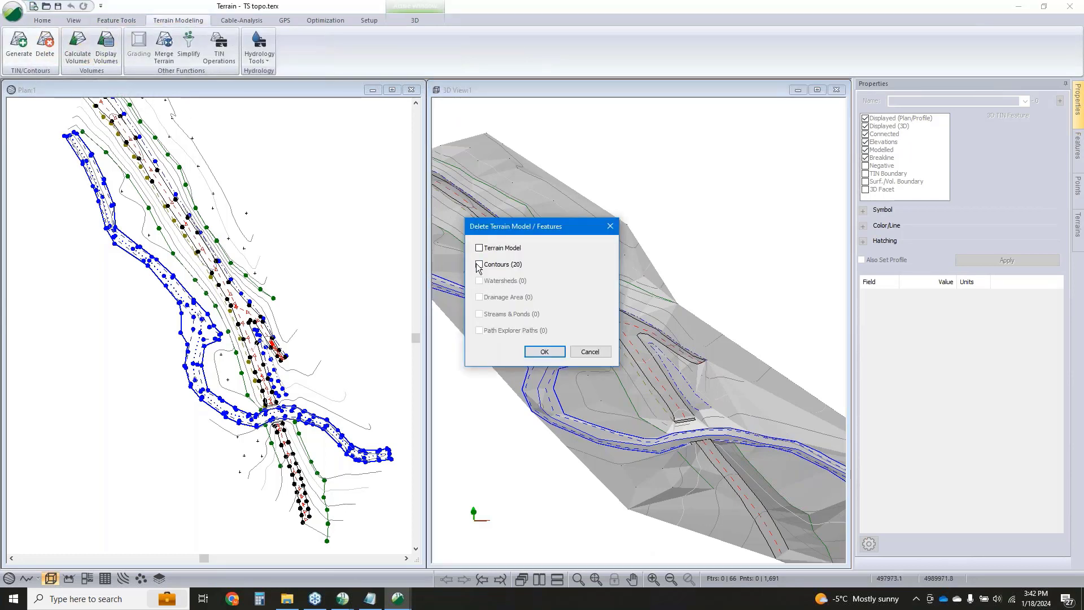
pyautogui.click(479, 265)
pyautogui.click(544, 352)
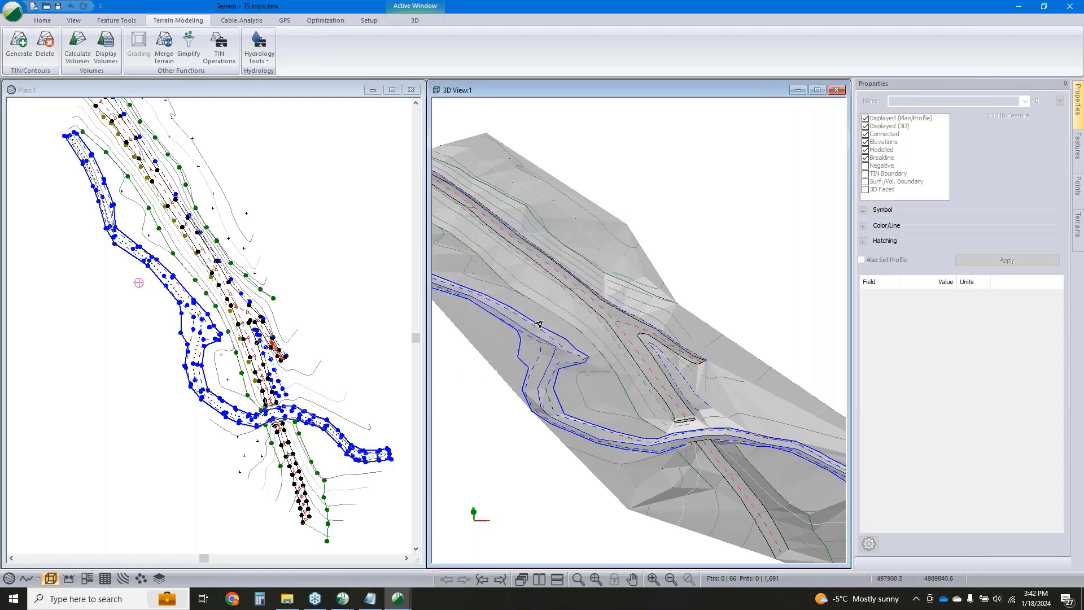
# Show the TIN triangle outlines in the plan view of the TS topo terrain
pyautogui.rightClick(243, 217)
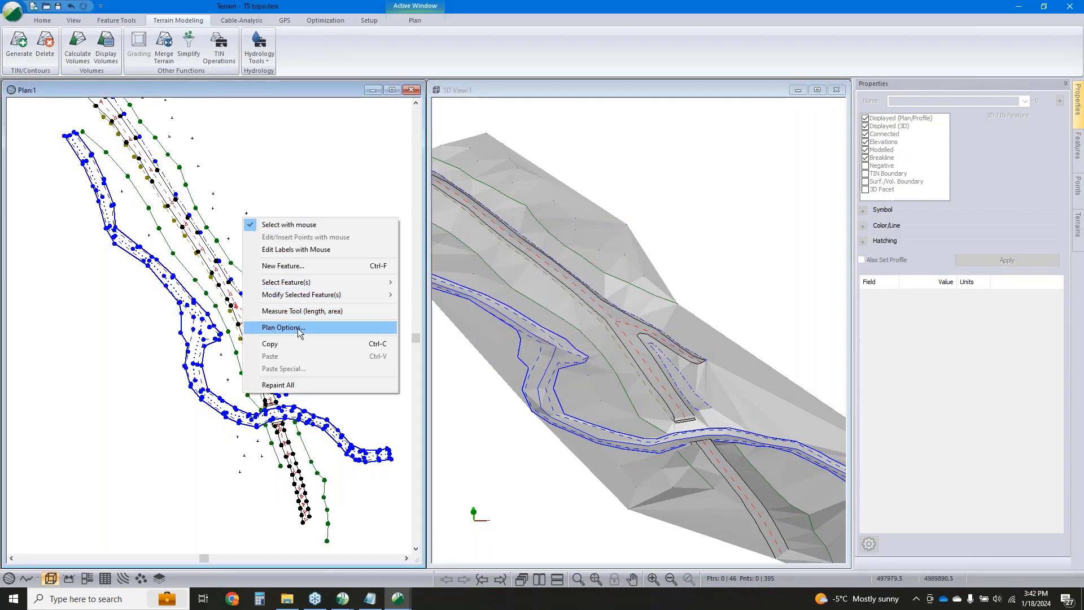
pyautogui.click(298, 330)
pyautogui.click(444, 249)
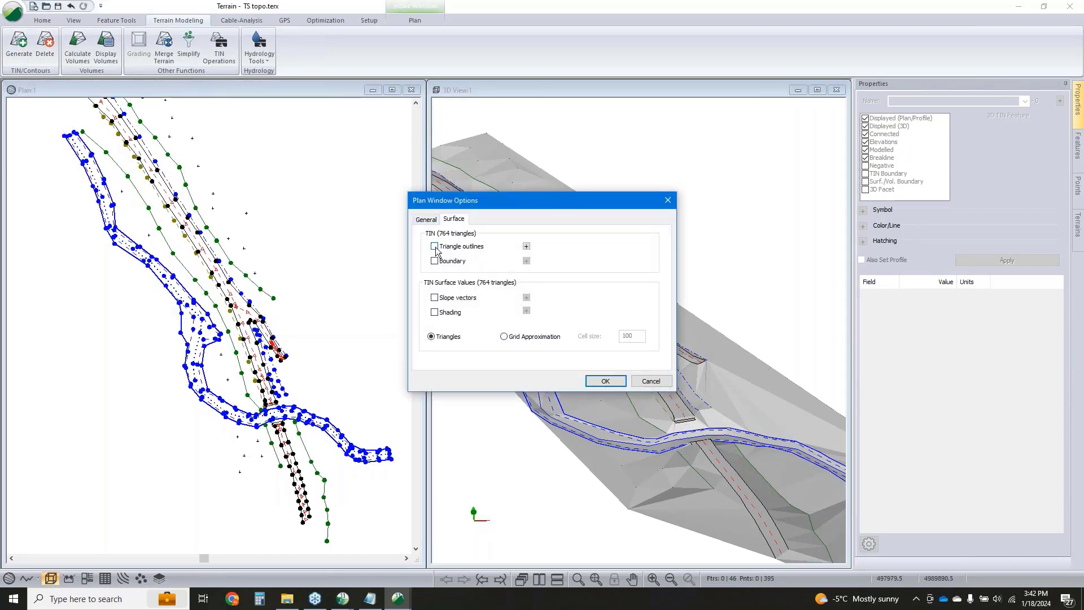
pyautogui.click(603, 381)
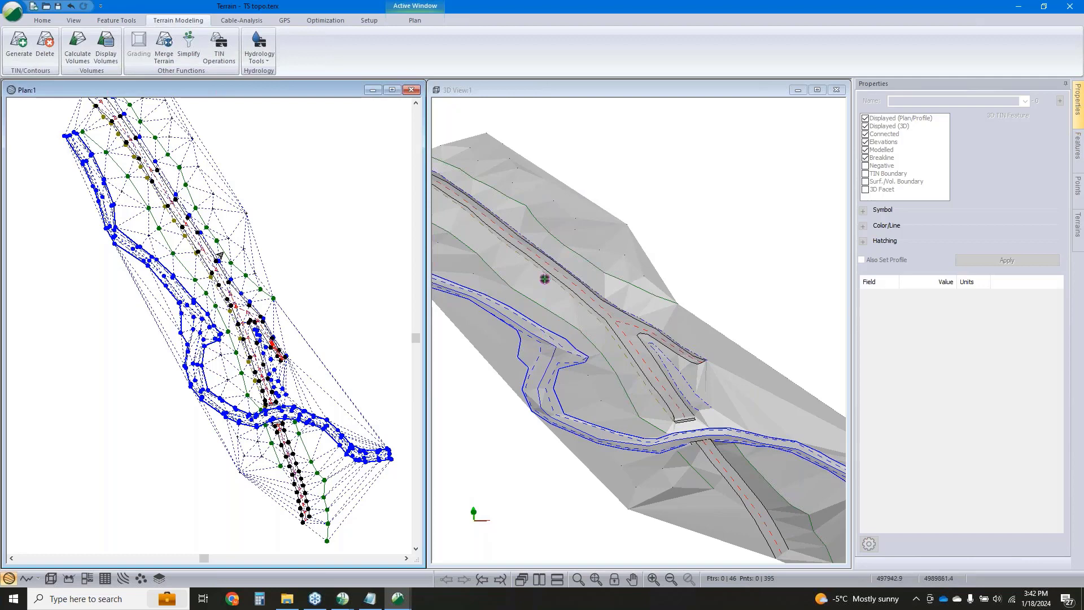
# Drape the plan image over the terrain surface in the 3D view
pyautogui.scroll(2, 570, 312)
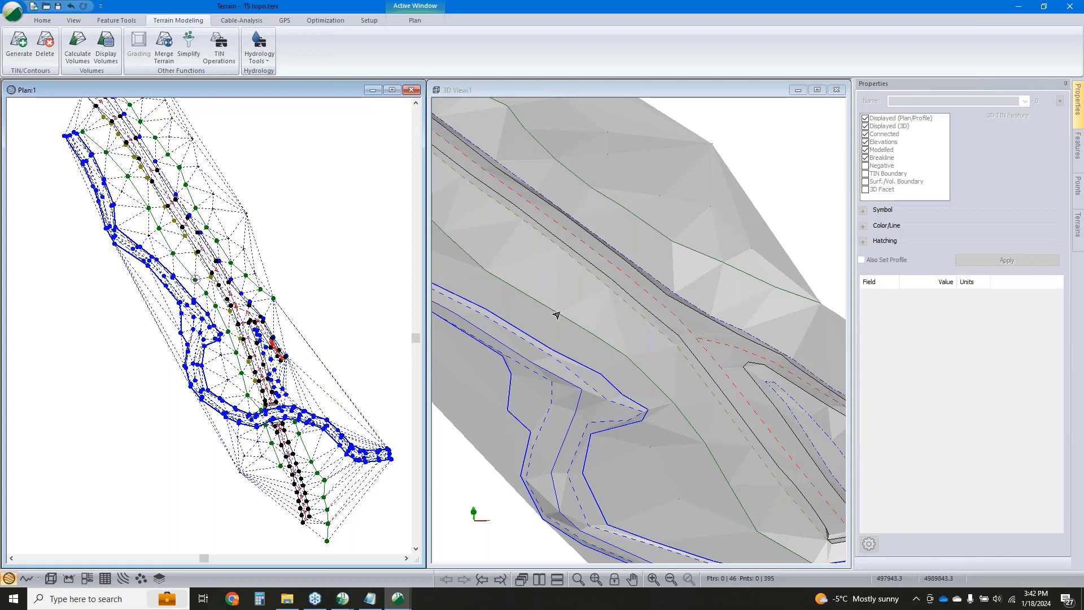
pyautogui.moveTo(626, 362)
pyautogui.rightClick(615, 228)
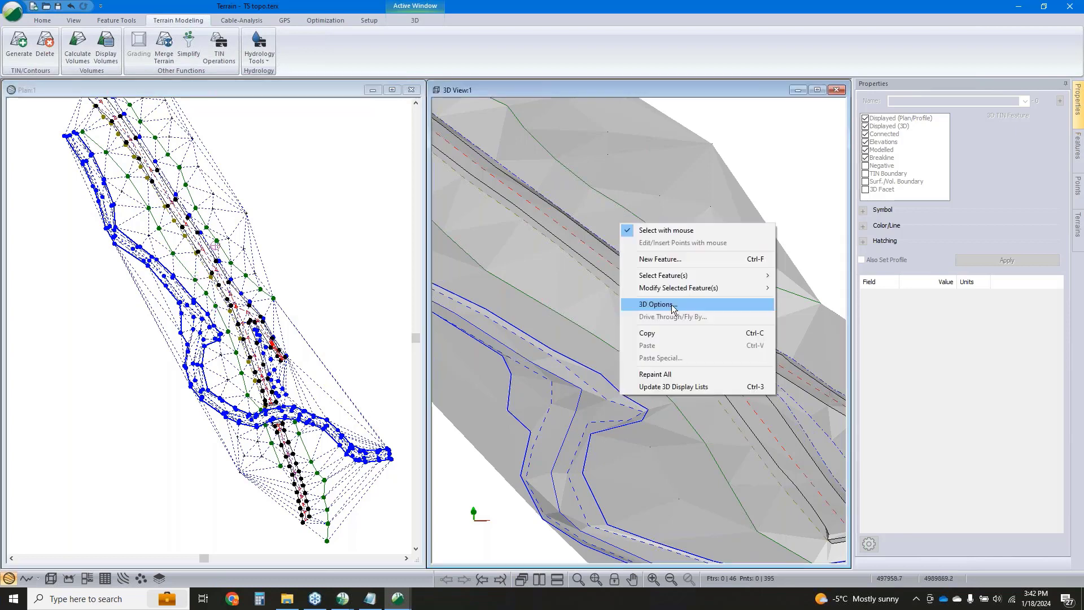
pyautogui.click(675, 308)
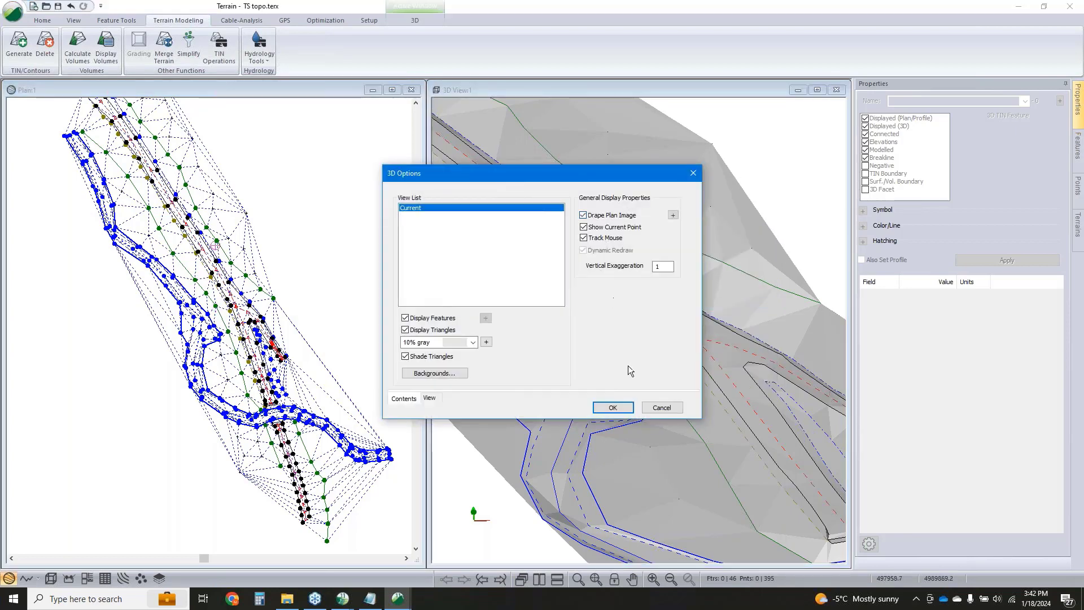
pyautogui.click(613, 407)
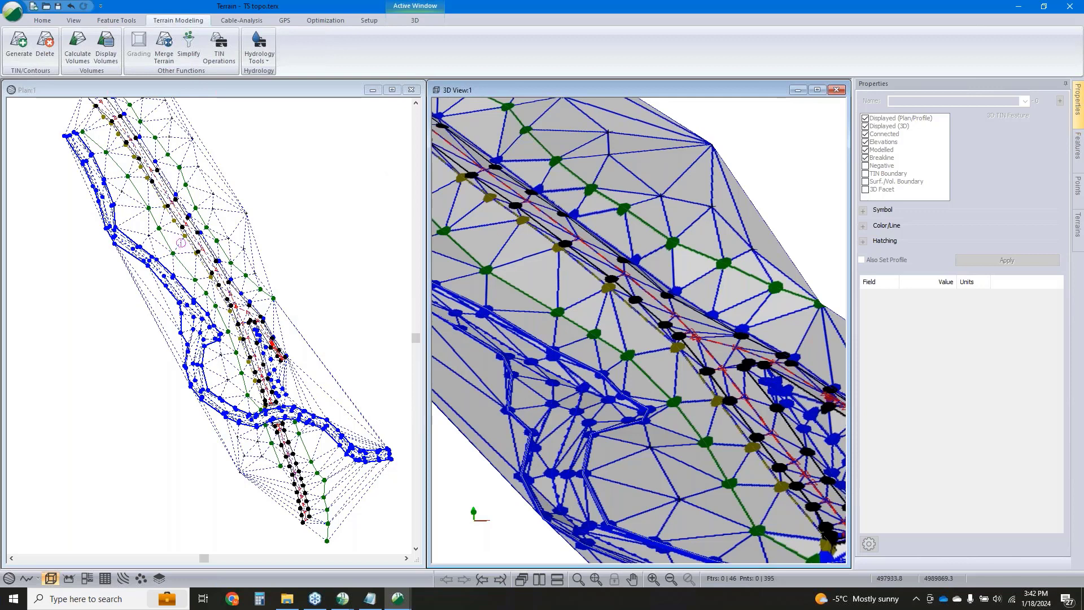
pyautogui.moveTo(443, 231); pyautogui.dragTo(556, 251, button='middle')
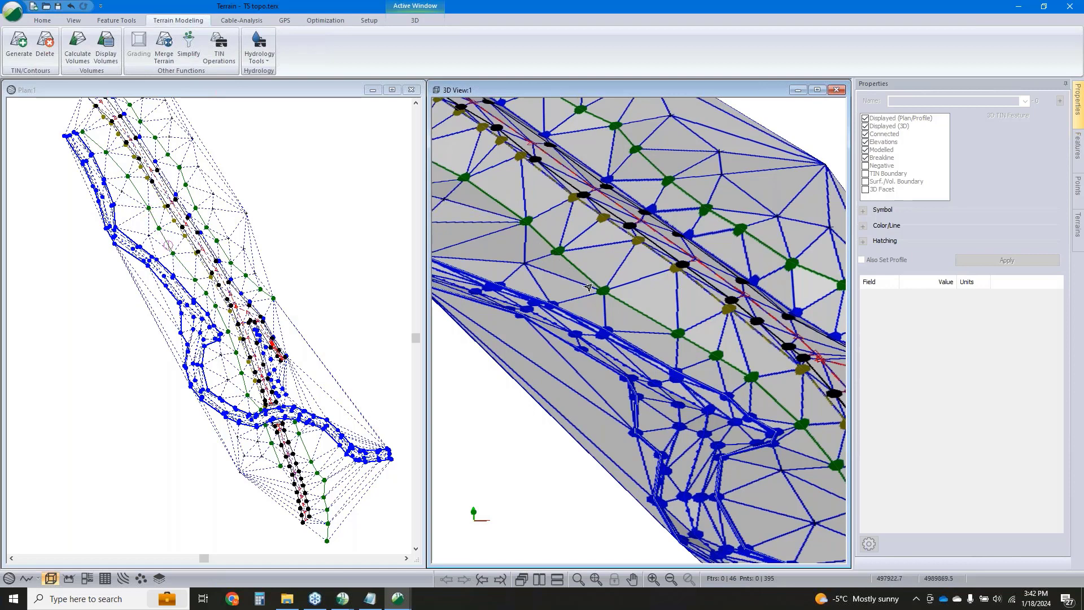
# Select feature BL1 in the 3D view and turn off its Breakline property
pyautogui.click(652, 326)
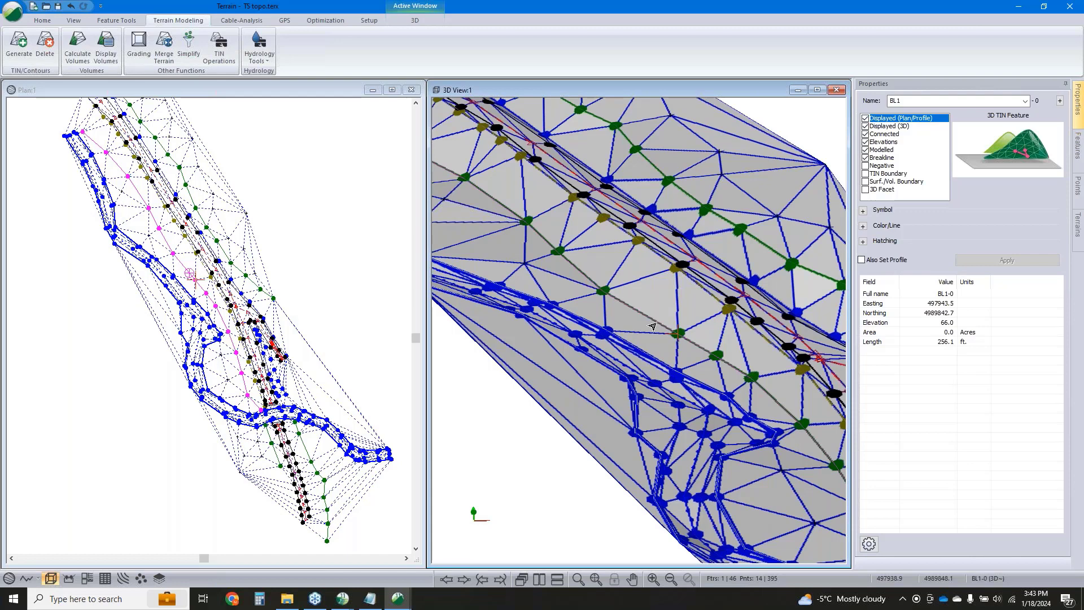
pyautogui.click(865, 158)
pyautogui.click(984, 263)
# Regenerate the triangles and contours with BL1 excluded as a breakline, and examine the changed surface along it
pyautogui.click(26, 47)
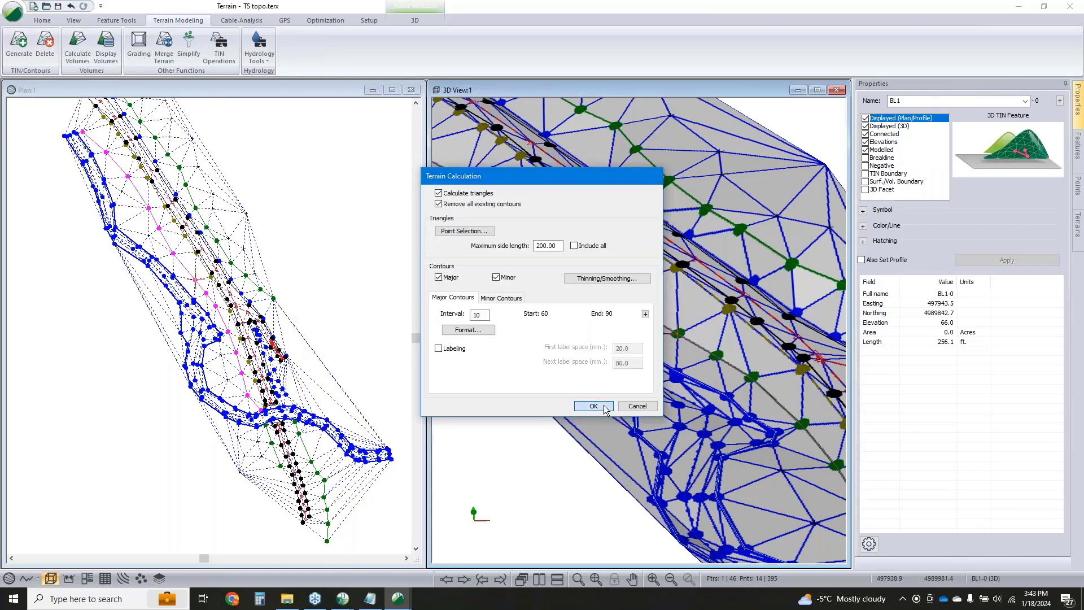
pyautogui.click(603, 406)
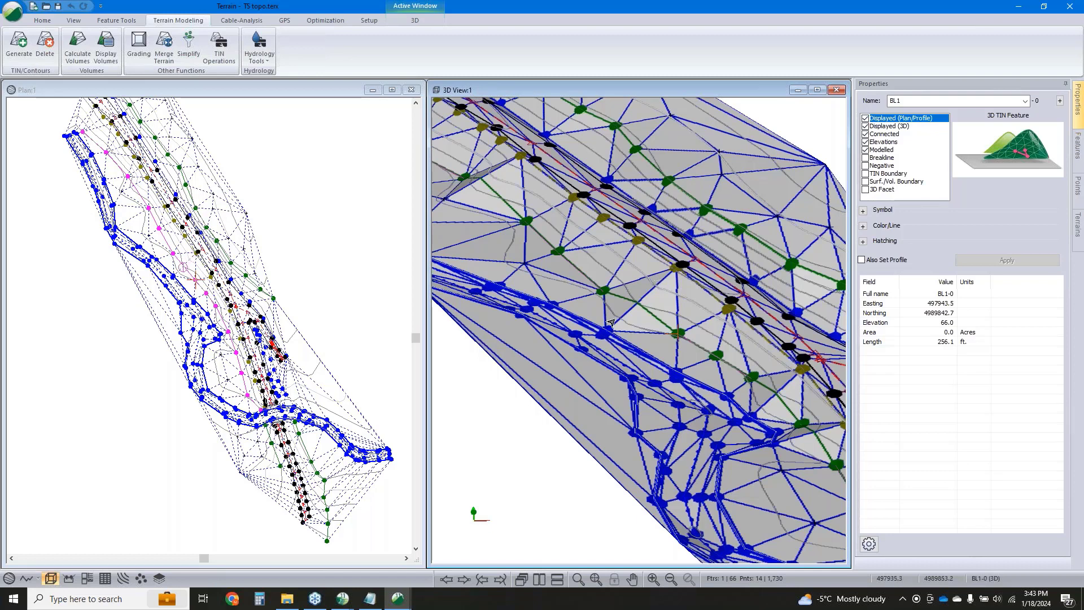
pyautogui.moveTo(610, 322)
pyautogui.moveTo(611, 322); pyautogui.dragTo(609, 219)
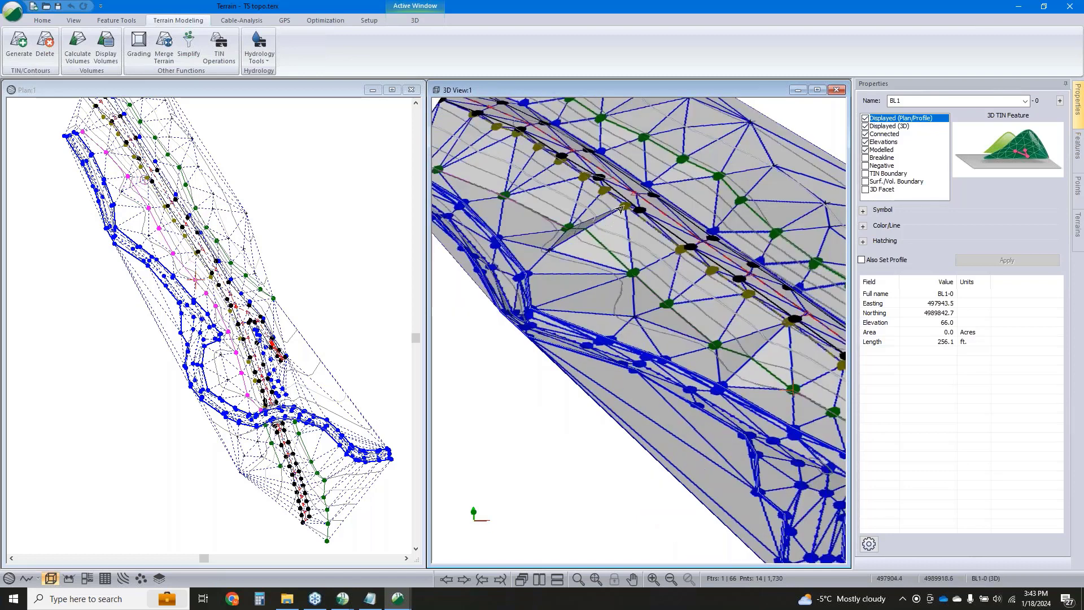
pyautogui.moveTo(621, 209)
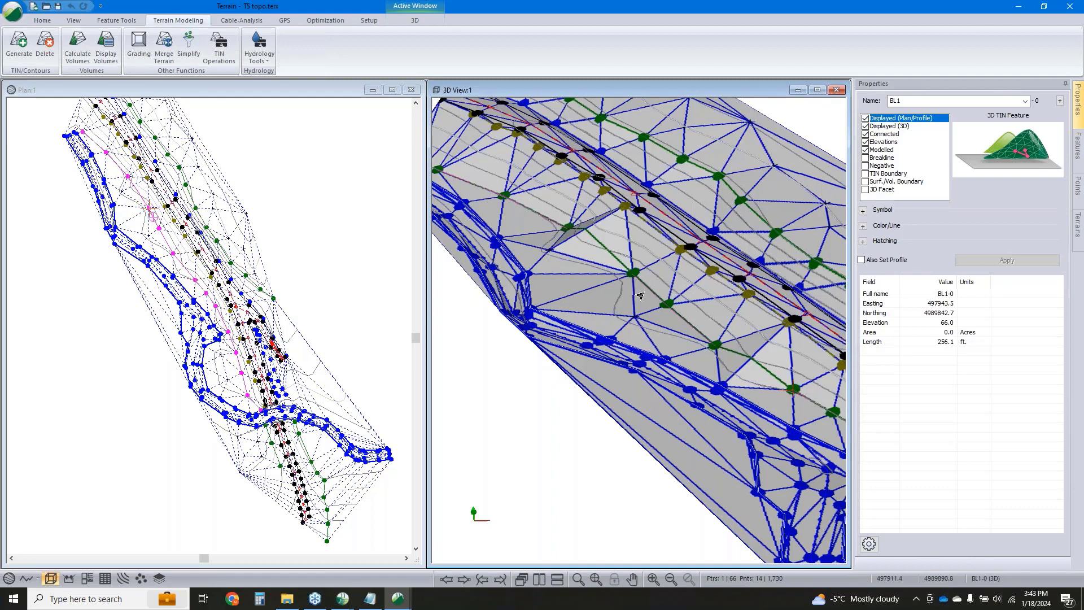
# Restore the Breakline property of BL1 and regenerate the terrain's triangles with major and minor contours
pyautogui.click(864, 158)
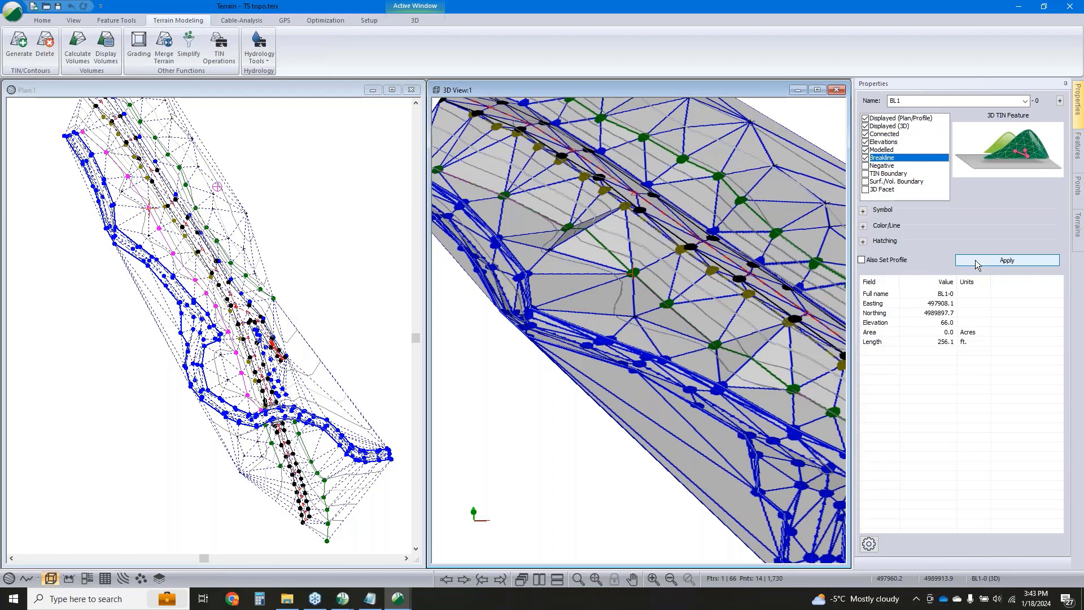
pyautogui.click(975, 260)
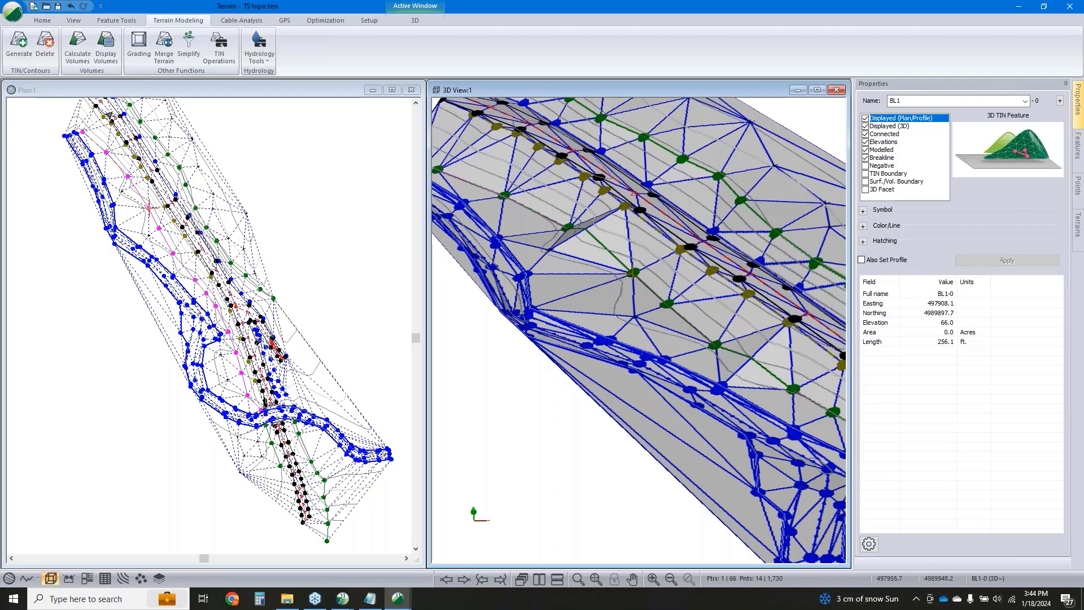
pyautogui.click(18, 46)
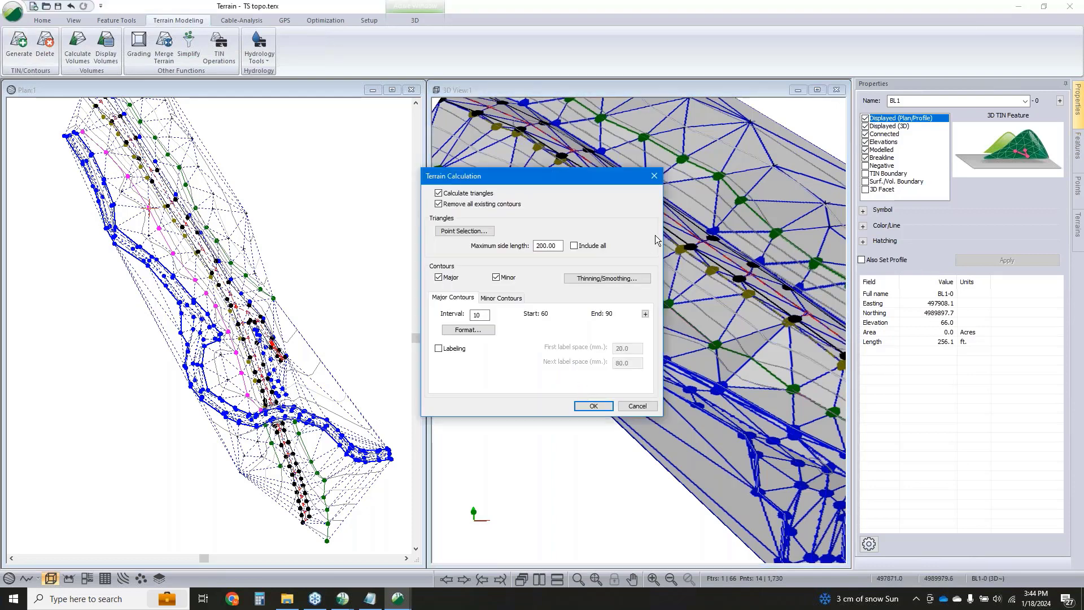
pyautogui.click(582, 408)
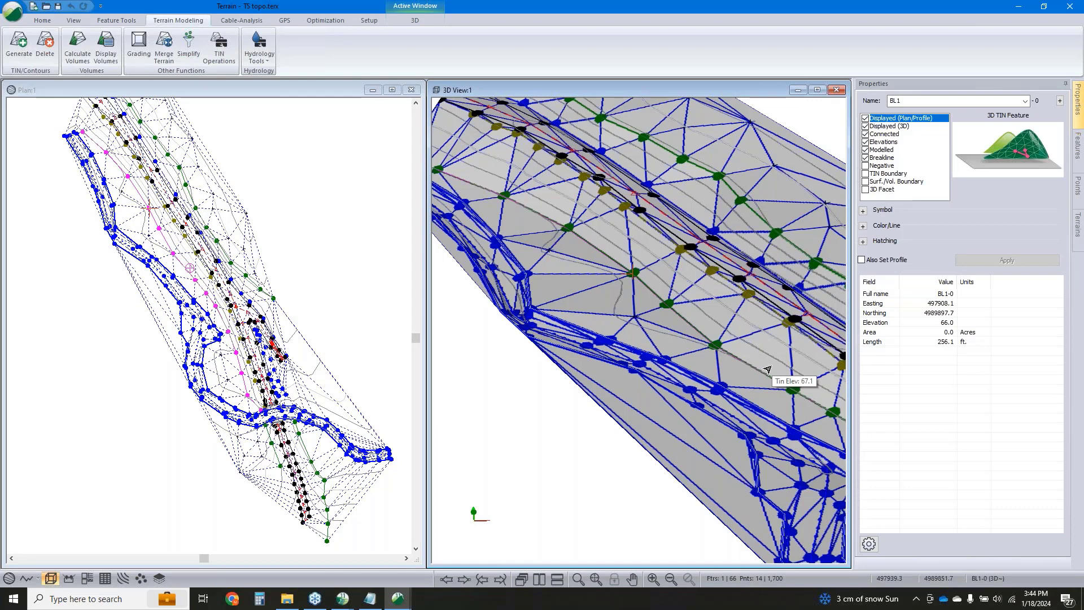
# Hide the TIN triangle outlines in the plan view
pyautogui.rightClick(350, 277)
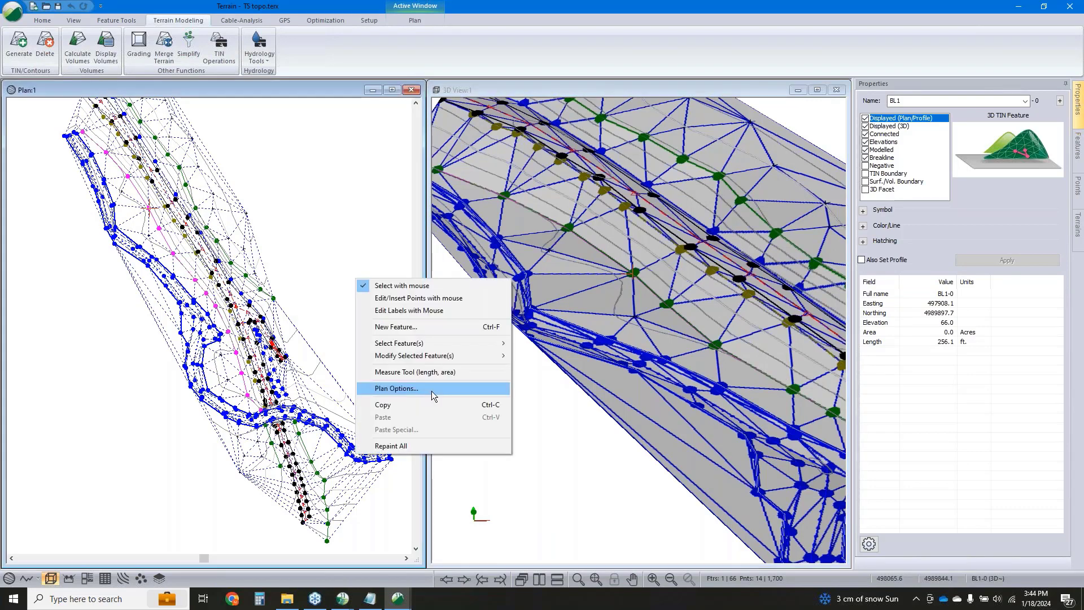
pyautogui.click(432, 391)
pyautogui.click(434, 246)
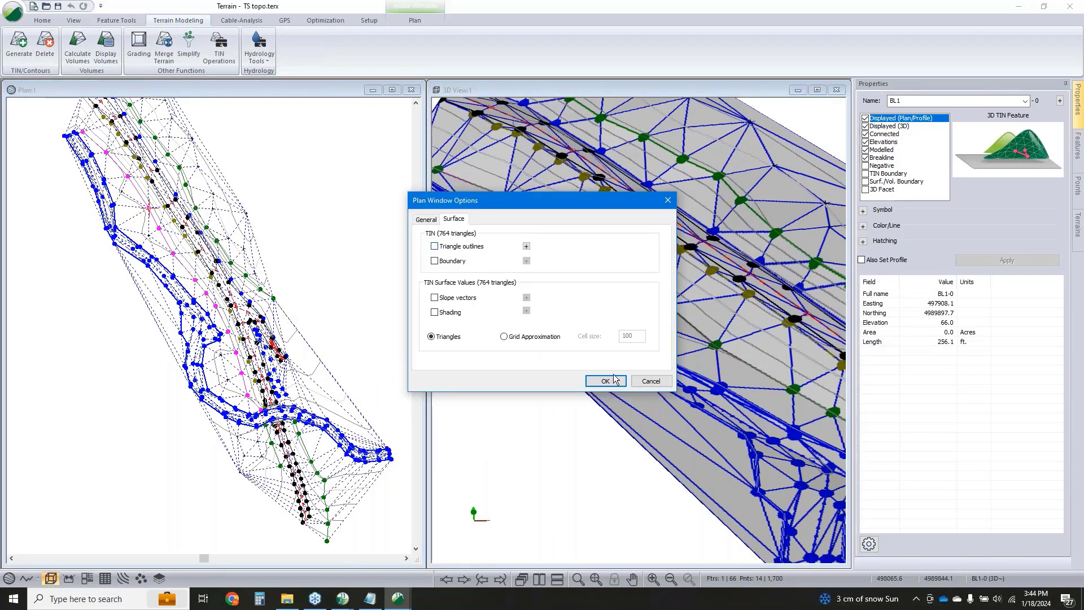
pyautogui.click(605, 381)
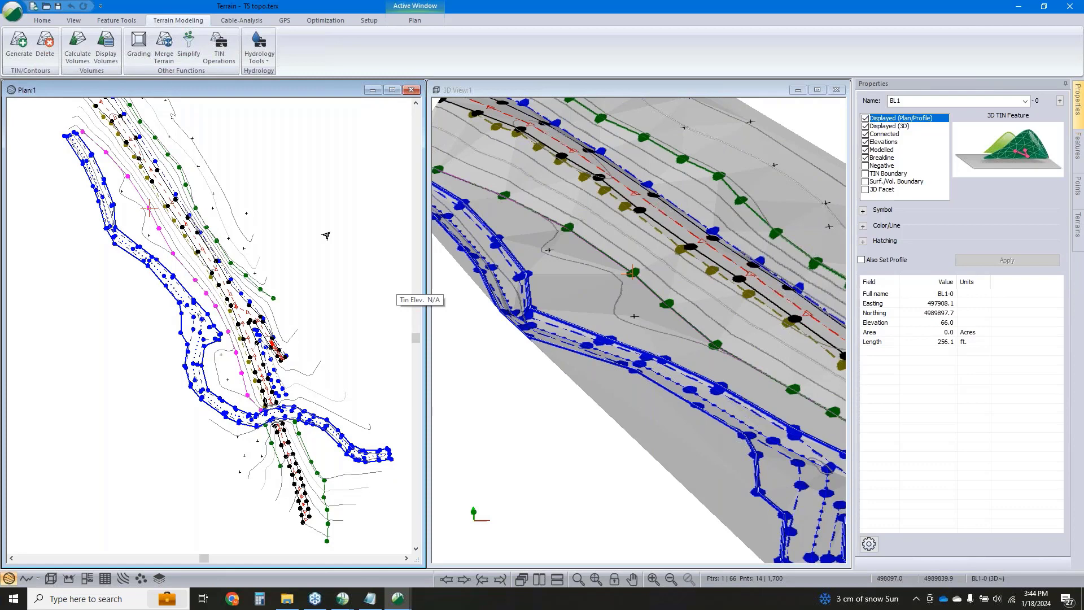
# Set up saving the TS topo terrain in the Landxml (*.xml) format, and cancel without saving
pyautogui.click(6, 11)
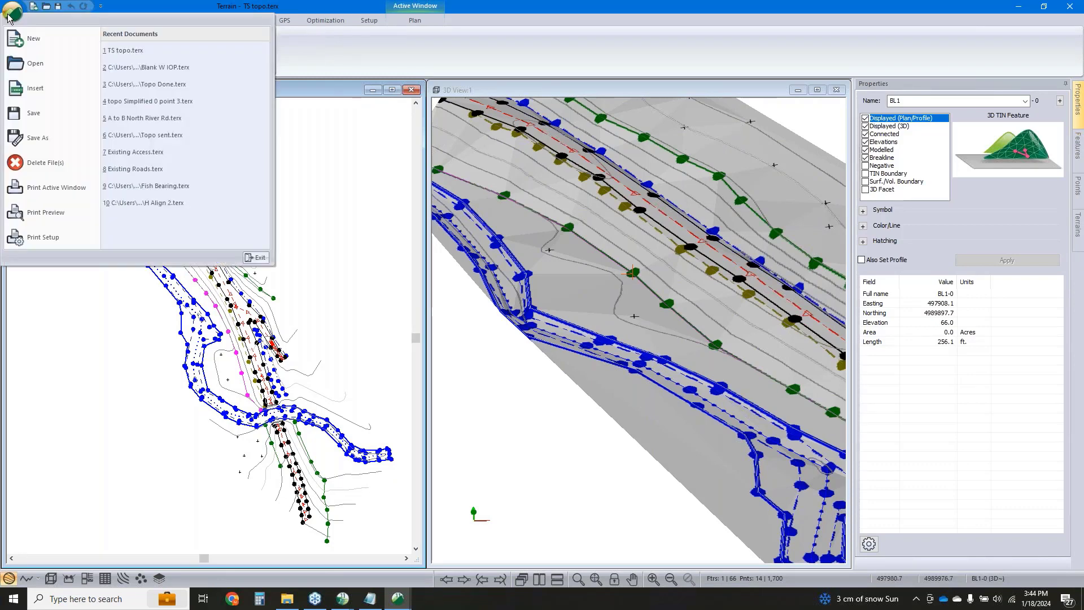
pyautogui.click(35, 134)
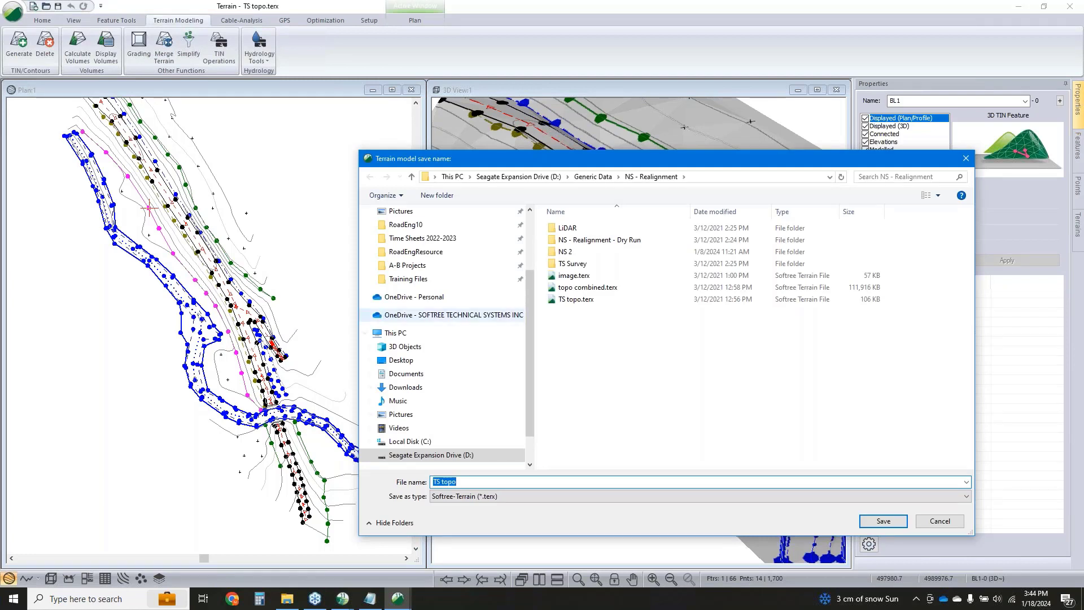
pyautogui.click(479, 497)
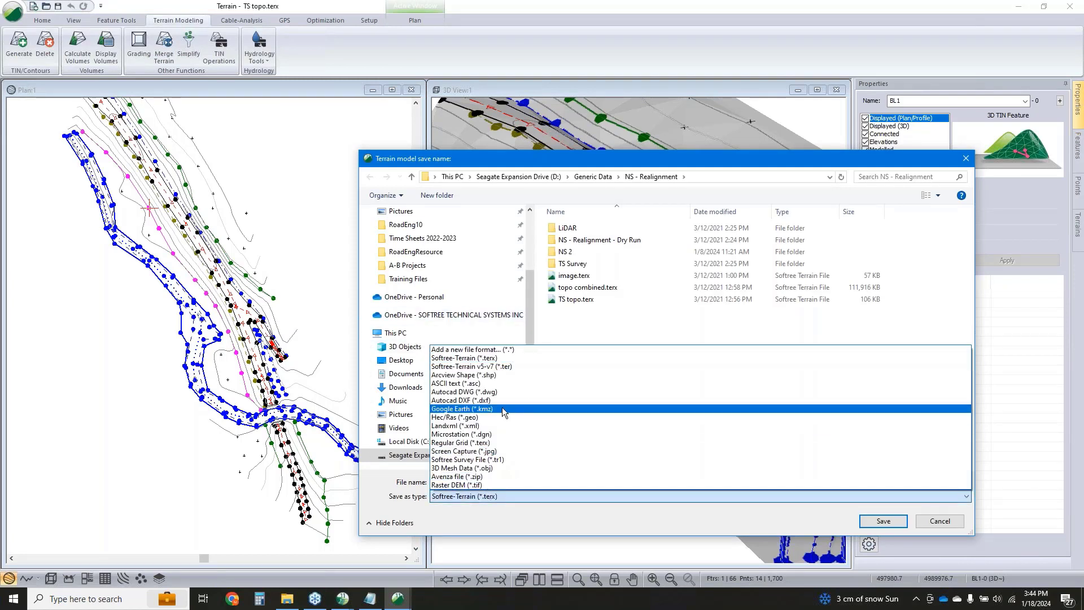
pyautogui.click(496, 425)
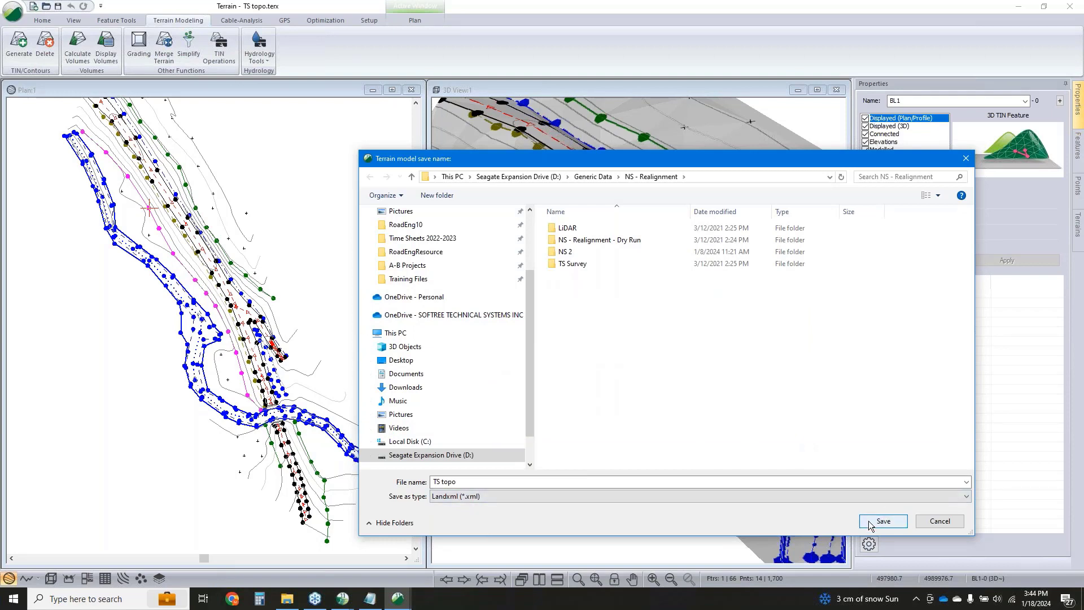
pyautogui.click(947, 522)
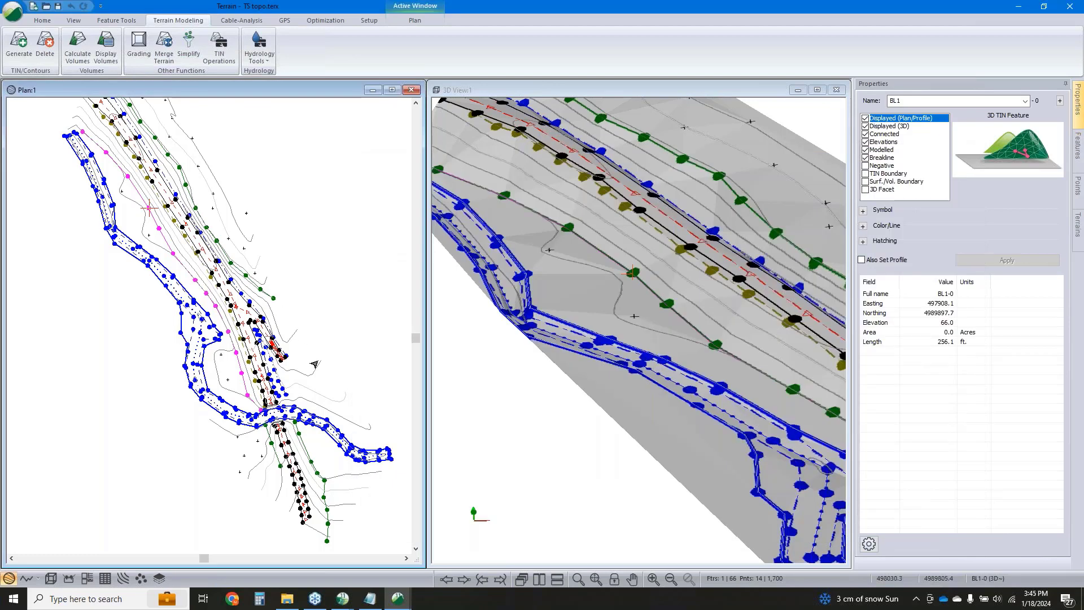
# Turn the TIN triangle outlines back on in the plan view
pyautogui.moveTo(289, 434)
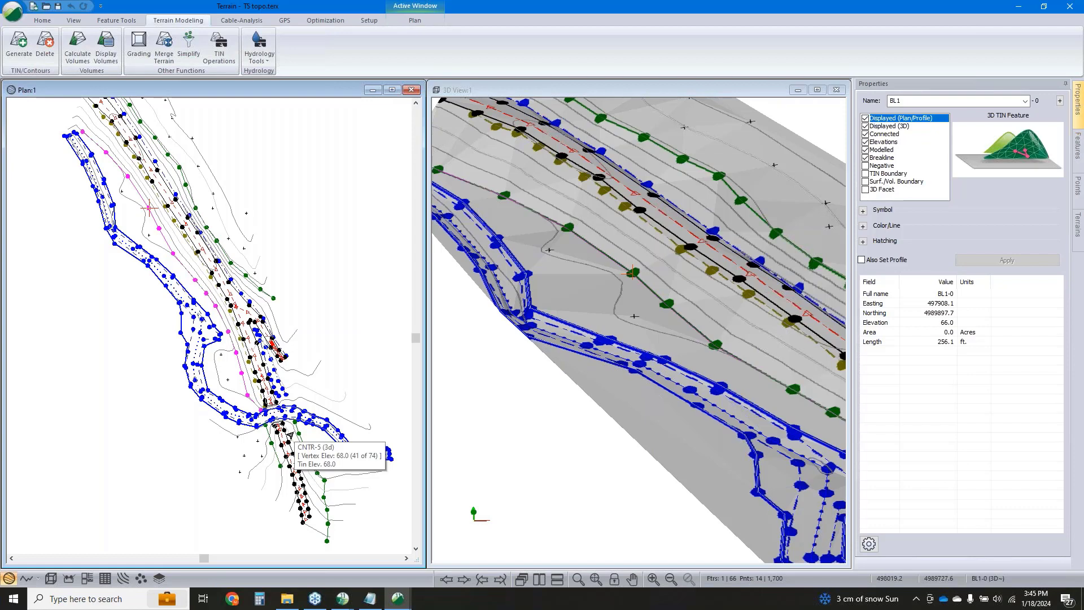
pyautogui.rightClick(290, 433)
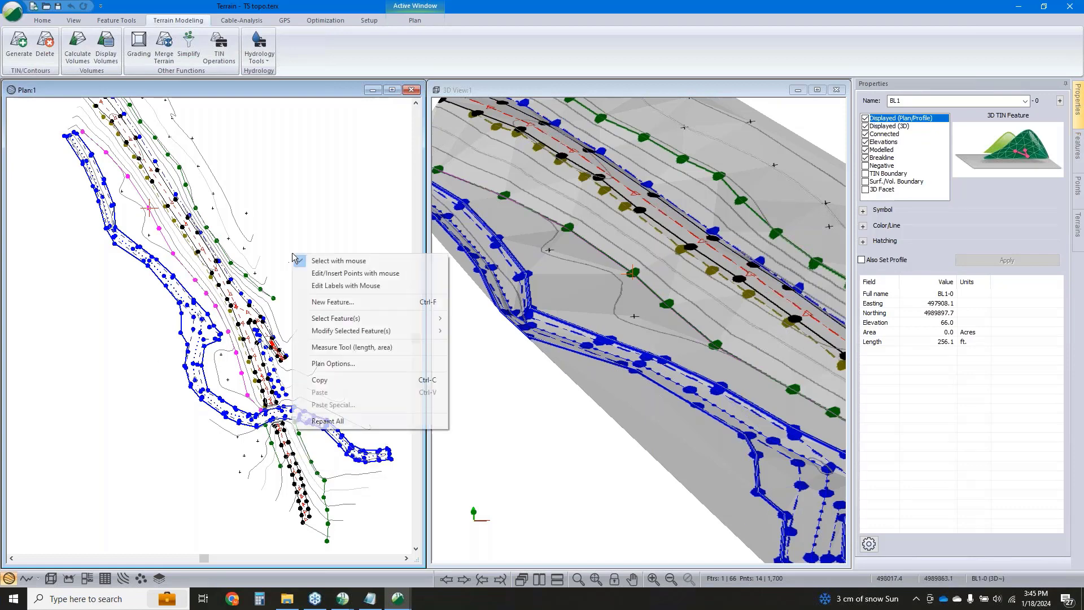
pyautogui.click(330, 364)
pyautogui.click(440, 247)
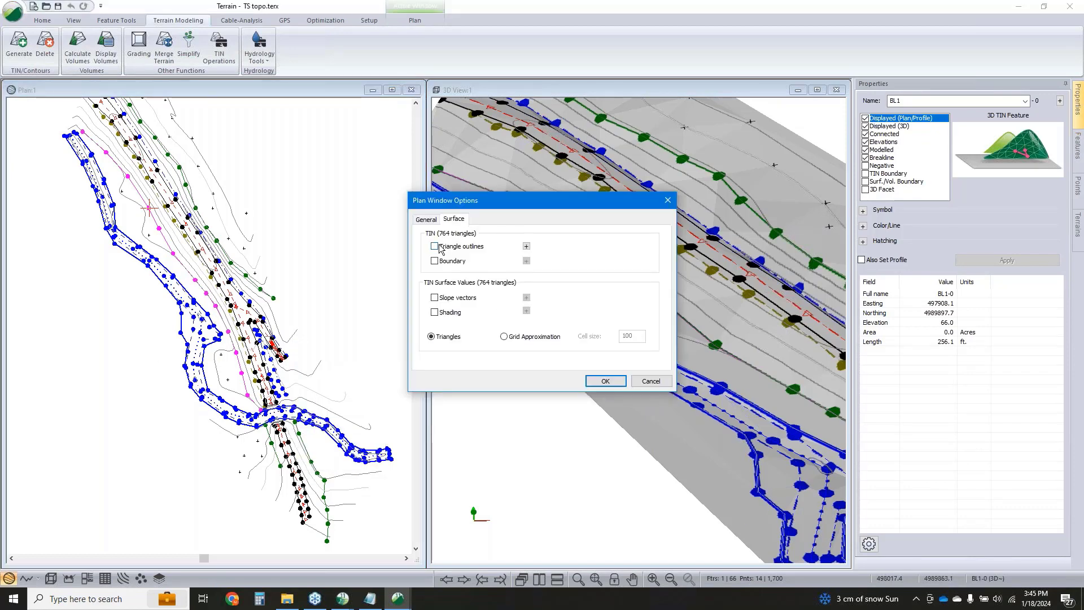
pyautogui.click(605, 381)
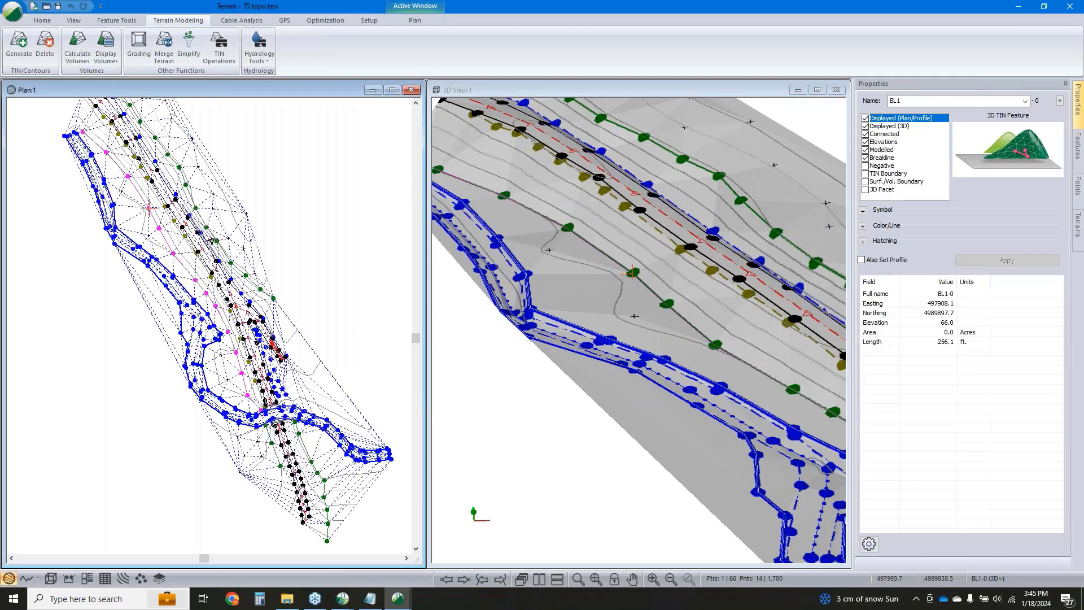
# Clear the selection of feature BL1 in the plan view
pyautogui.moveTo(252, 384)
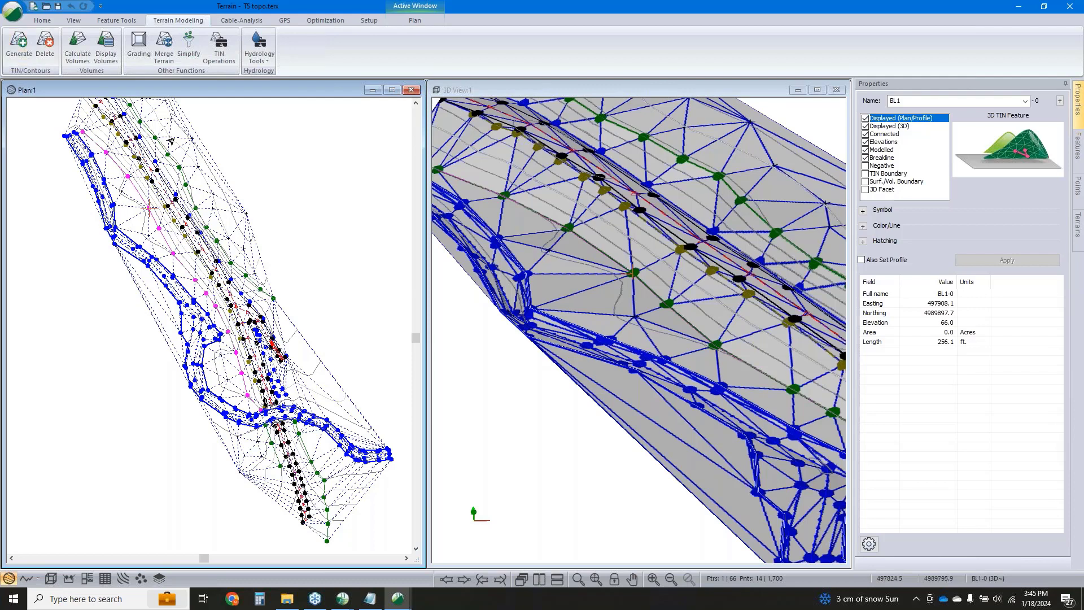
pyautogui.click(343, 598)
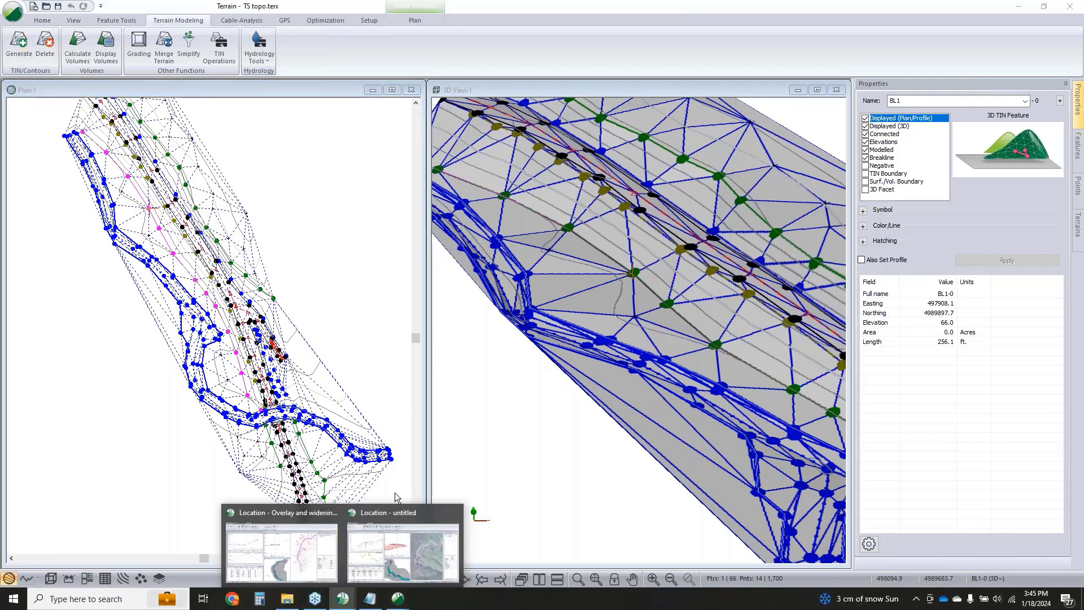
pyautogui.click(328, 220)
pyautogui.click(329, 219)
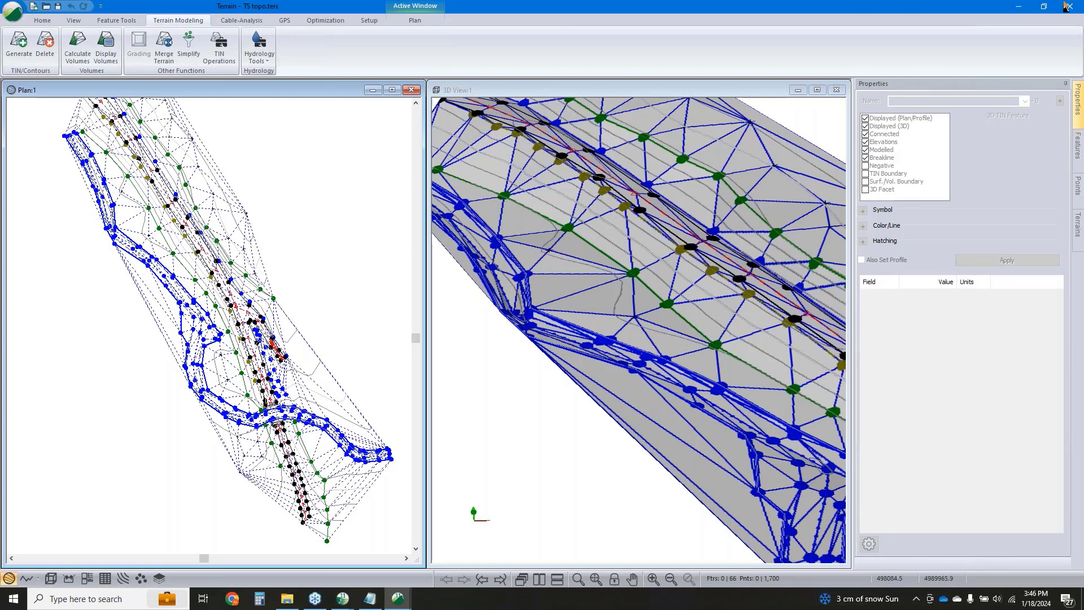
# Take the terrain window out of full screen, move it over the Location window and enlarge it to fit both the plan and 3D views
pyautogui.click(1044, 12)
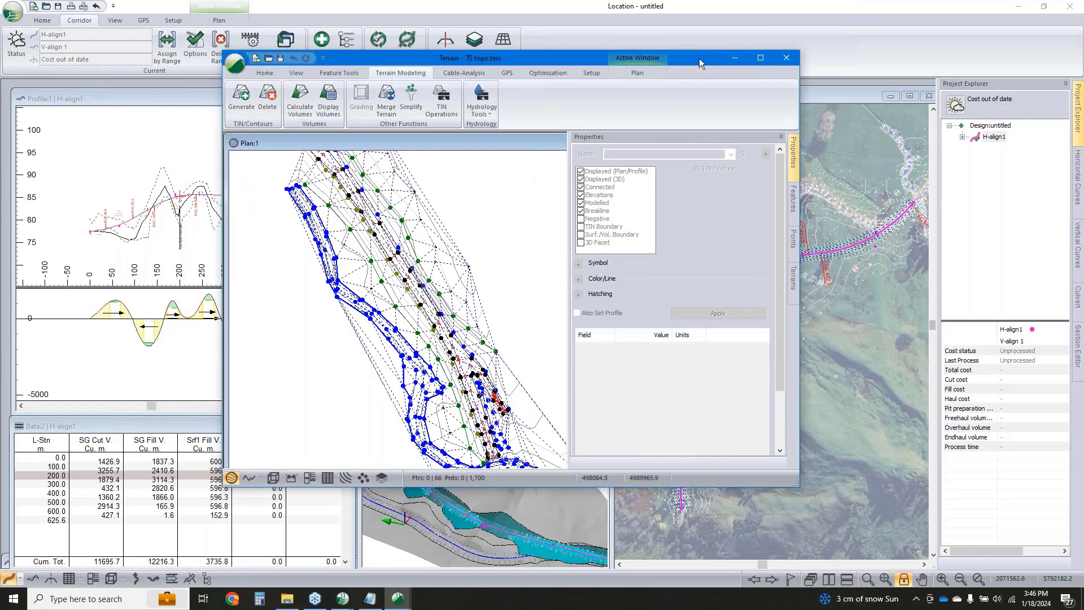
pyautogui.moveTo(699, 59); pyautogui.dragTo(476, 96)
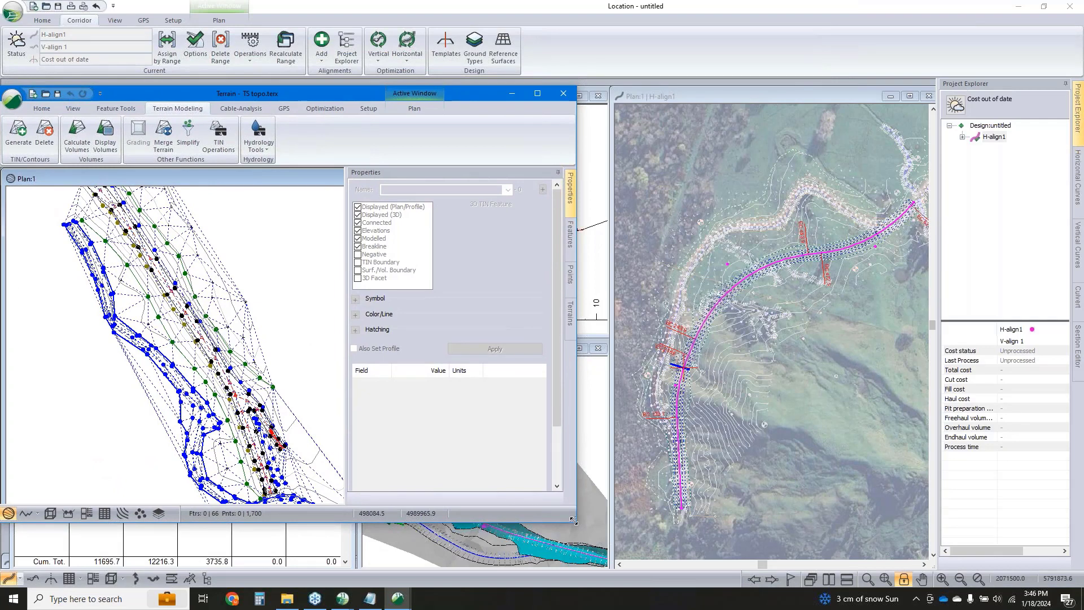
pyautogui.moveTo(575, 521); pyautogui.dragTo(620, 528)
pyautogui.moveTo(1082, 558)
pyautogui.mouseDown()
pyautogui.moveTo(1083, 525)
pyautogui.moveTo(1083, 586)
pyautogui.moveTo(1083, 572)
pyautogui.mouseUp()
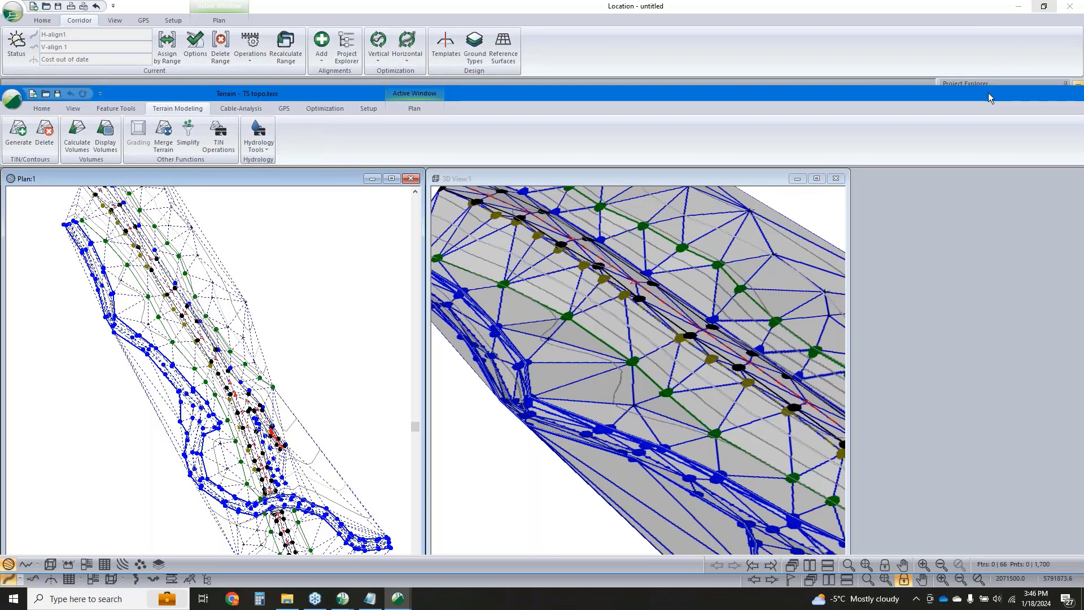
# Reposition the TS topo terrain window, place its 3D view beside the plan view, and shrink the window so its properties fit on screen
pyautogui.moveTo(991, 95); pyautogui.dragTo(988, 96)
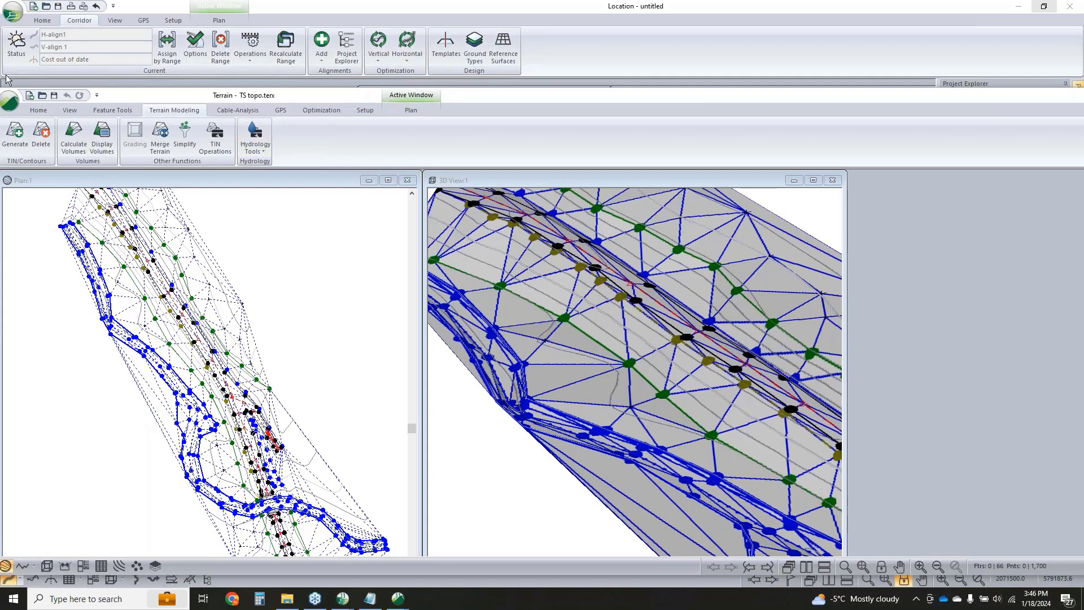
pyautogui.click(653, 193)
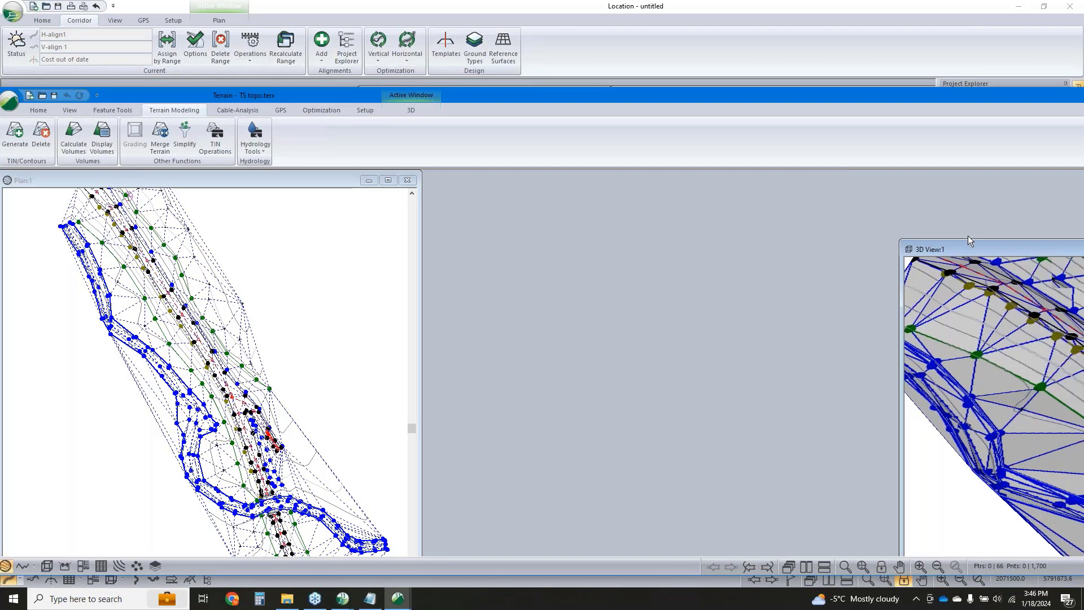
pyautogui.moveTo(659, 186); pyautogui.dragTo(580, 181)
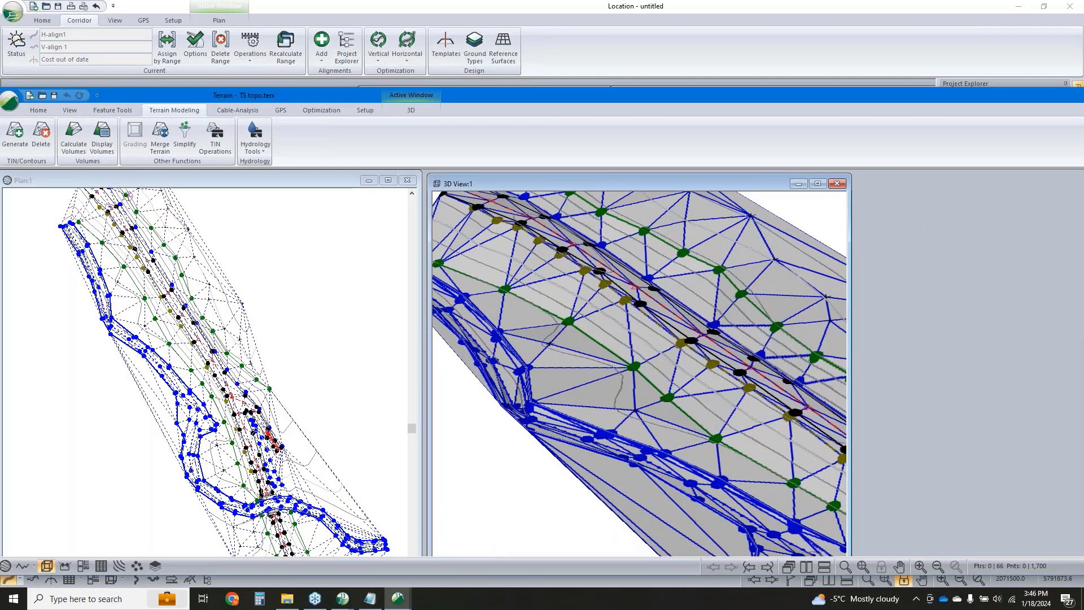
pyautogui.moveTo(1081, 572); pyautogui.dragTo(1008, 546)
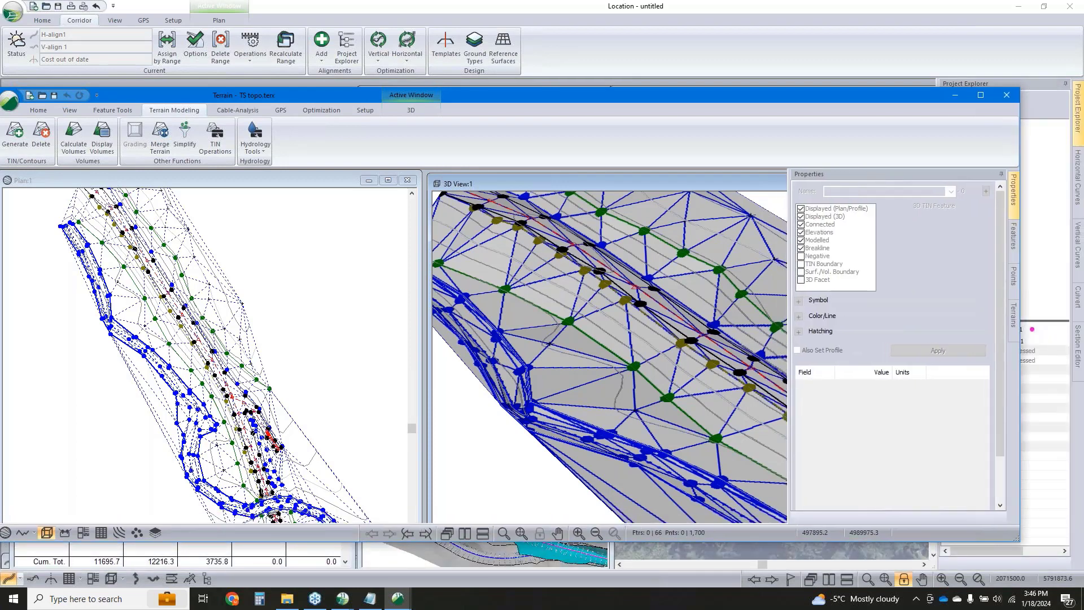
# Switch to the Overlay and widening example design, view the existing screen layout files for saving a layout, and cancel without saving
pyautogui.click(341, 606)
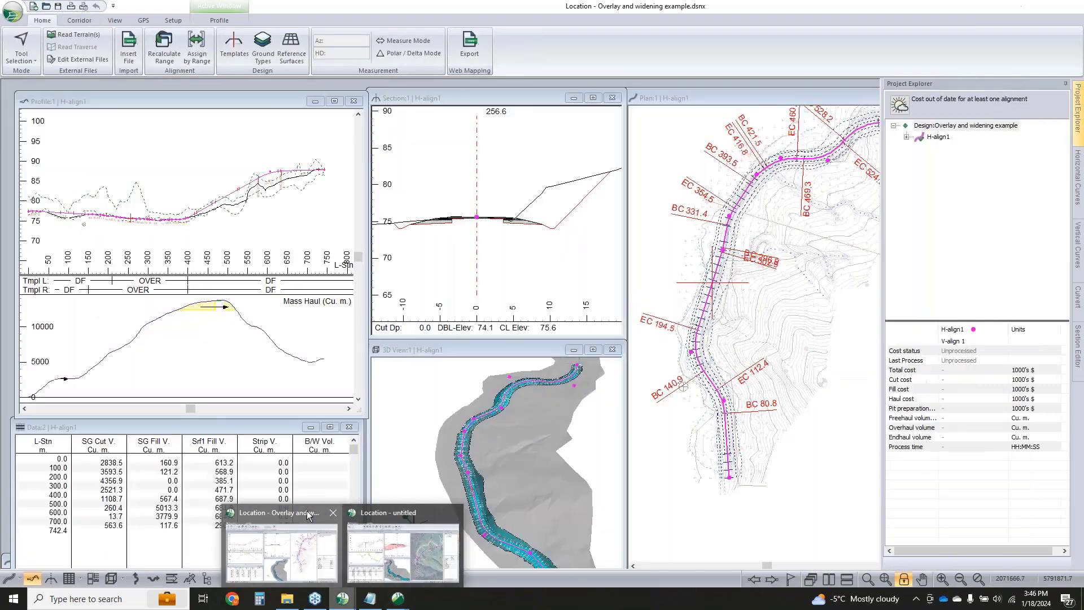
pyautogui.click(307, 515)
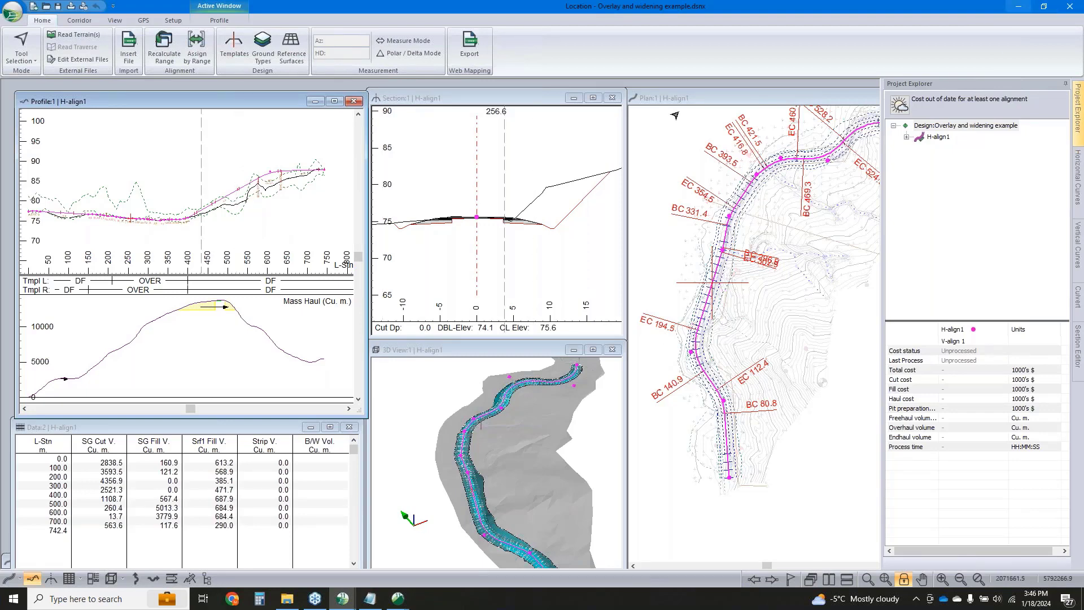
pyautogui.click(115, 20)
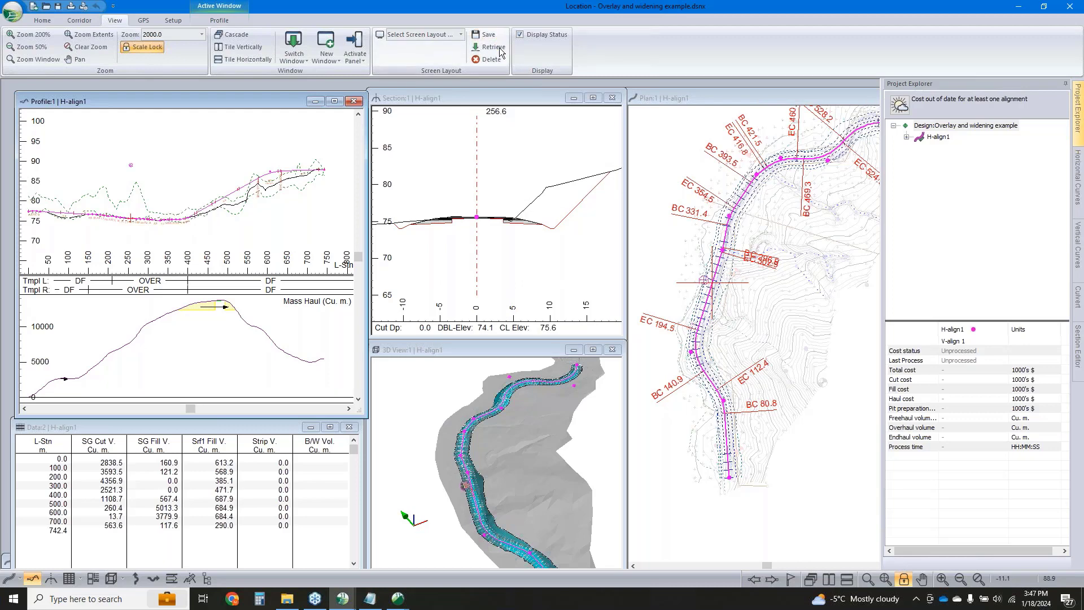
pyautogui.click(489, 34)
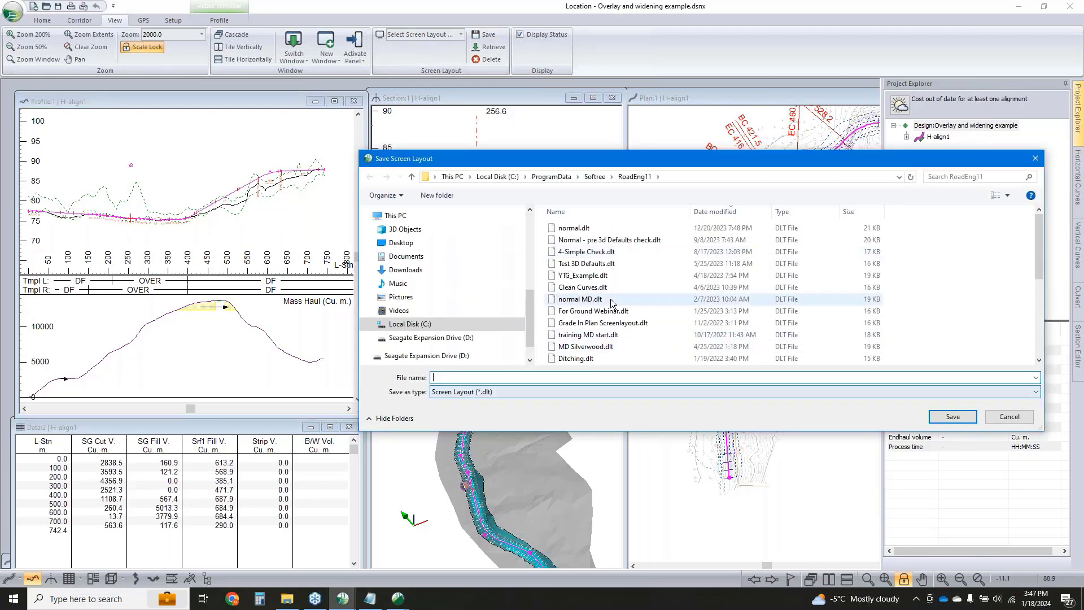
pyautogui.press('Delete')
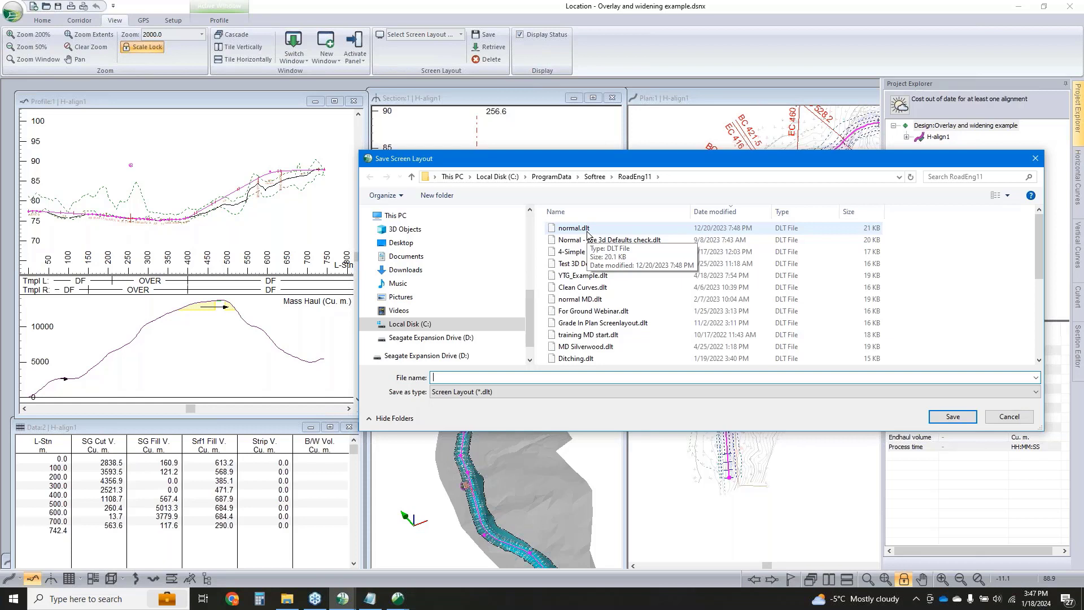
pyautogui.click(1009, 417)
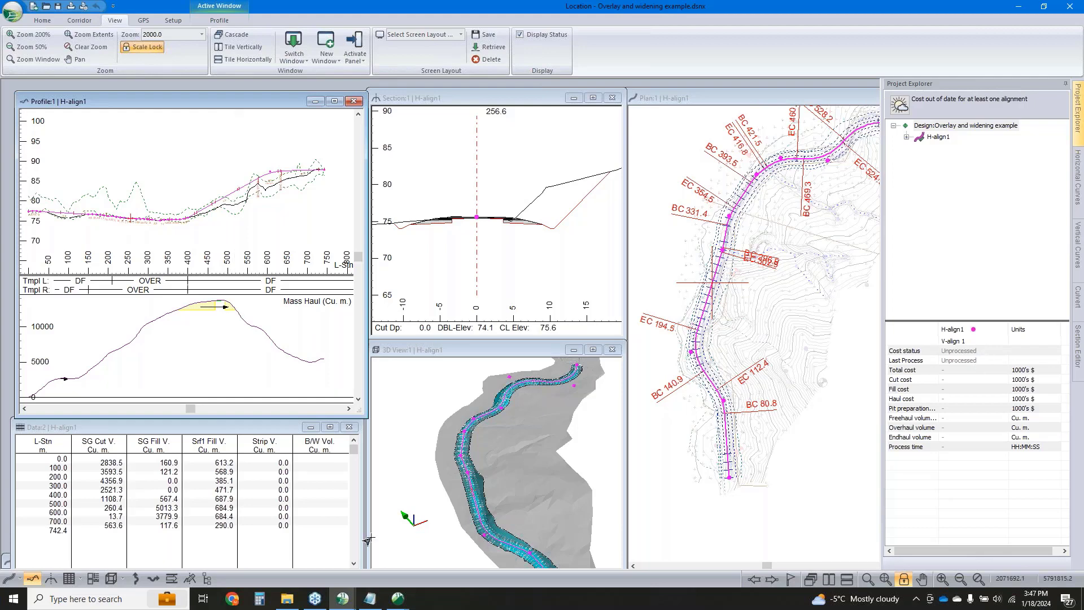
# Switch to the topo web terrain and open the symbols table from the general settings of its module setup
pyautogui.moveTo(399, 599)
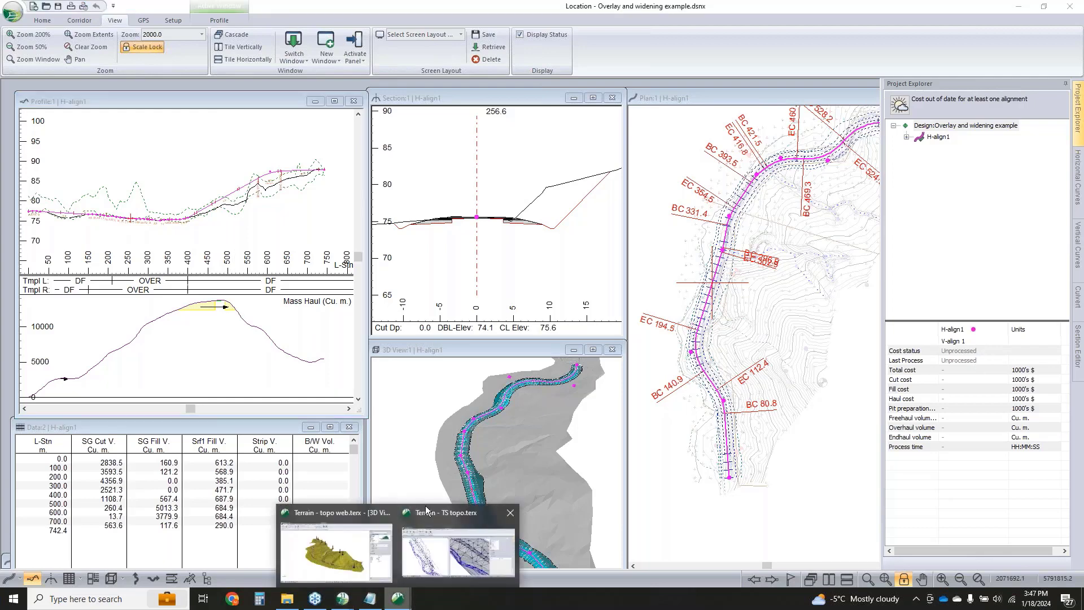
pyautogui.click(352, 517)
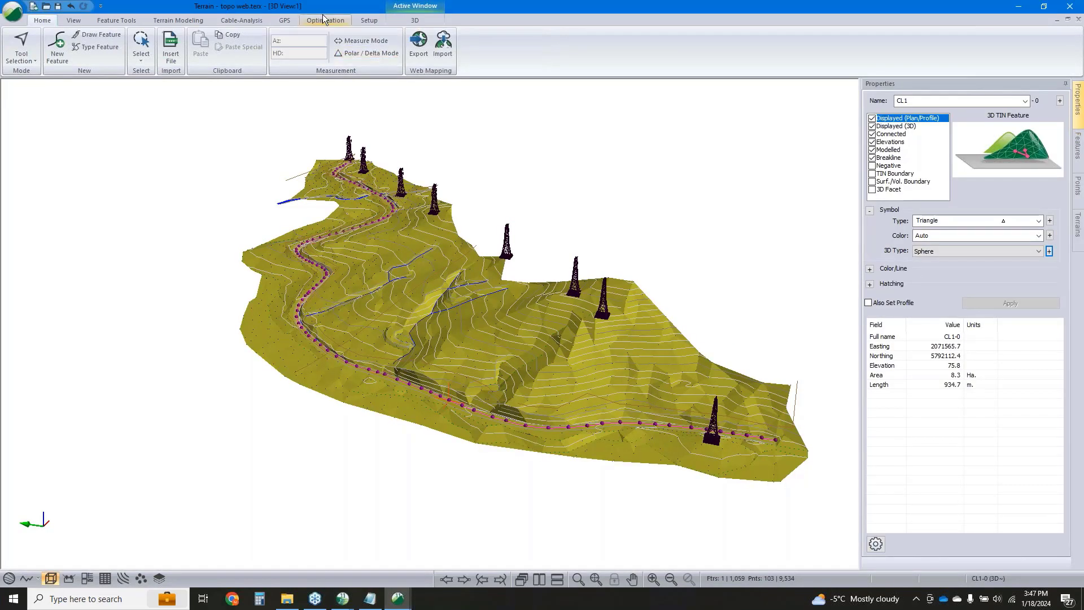
pyautogui.click(368, 21)
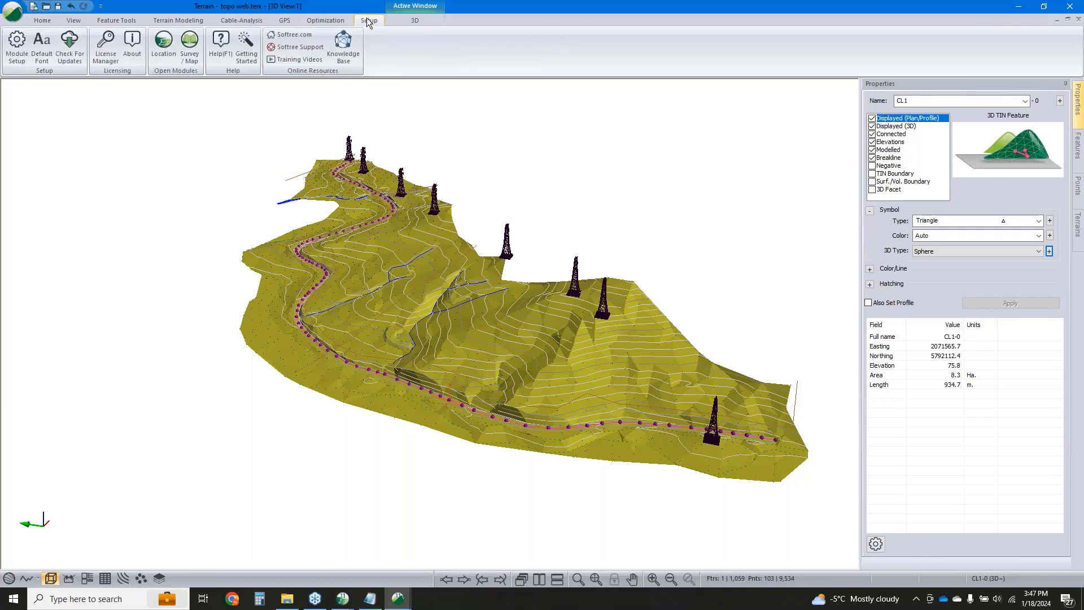
pyautogui.click(18, 53)
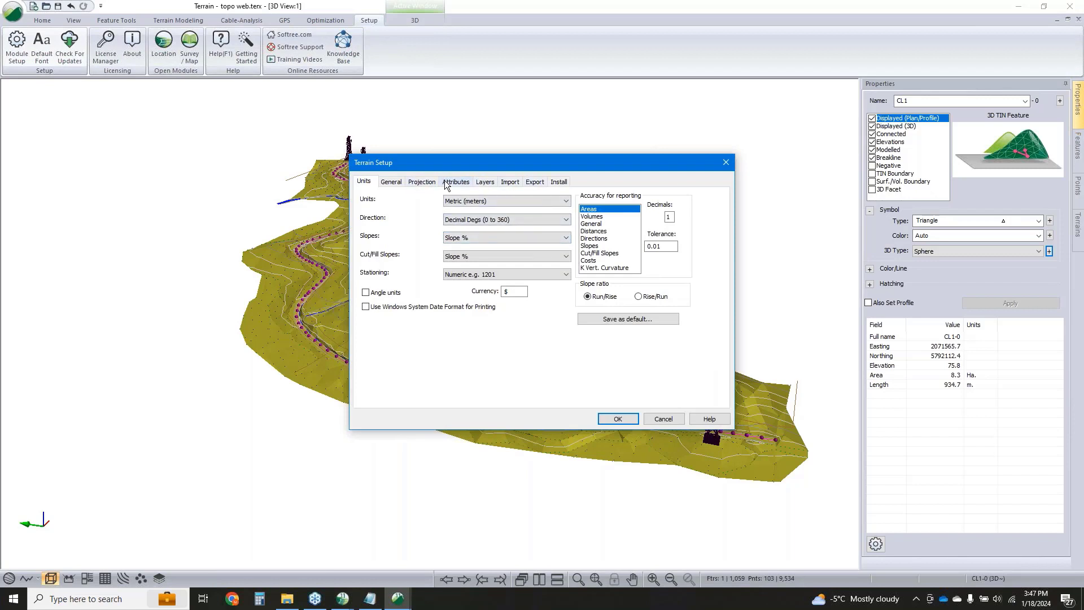
pyautogui.click(400, 182)
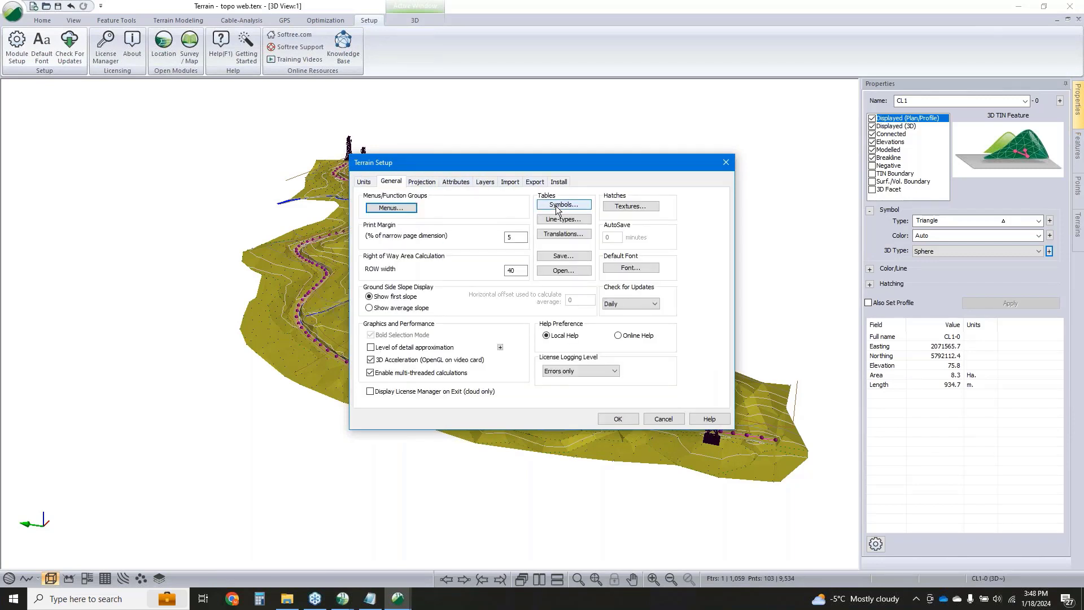
pyautogui.click(561, 207)
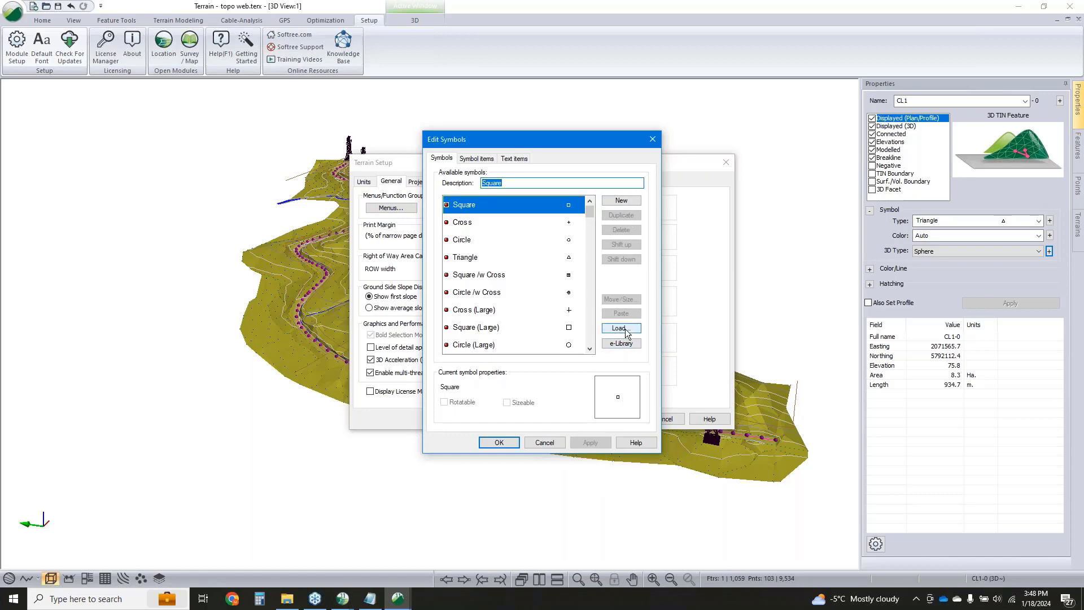
# Check the file types offered for loading symbols, and cancel out of the symbol editor and terrain setup
pyautogui.click(625, 331)
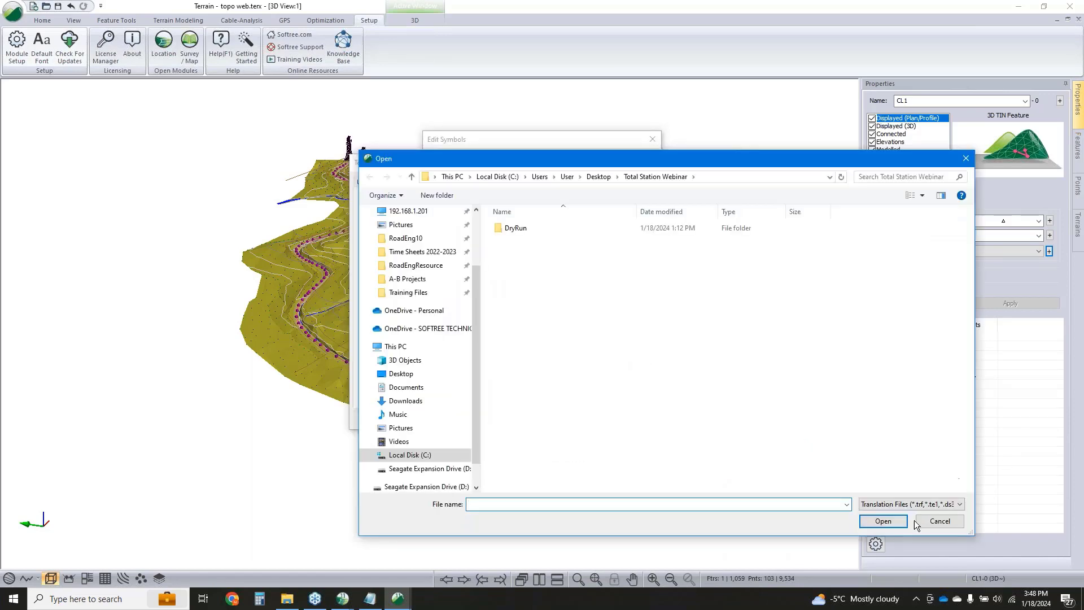
pyautogui.click(922, 504)
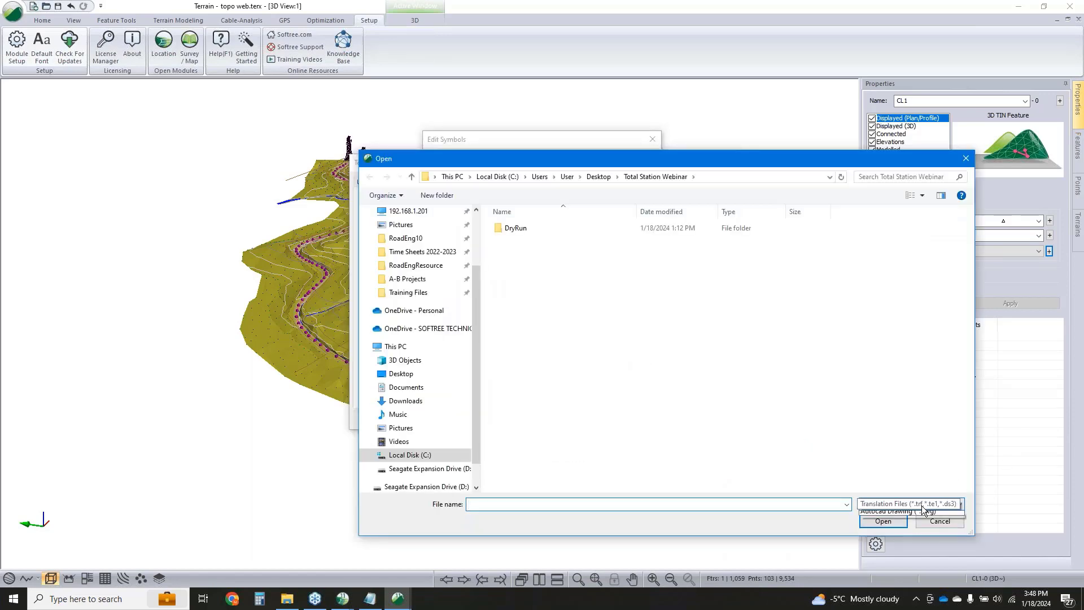
pyautogui.click(897, 448)
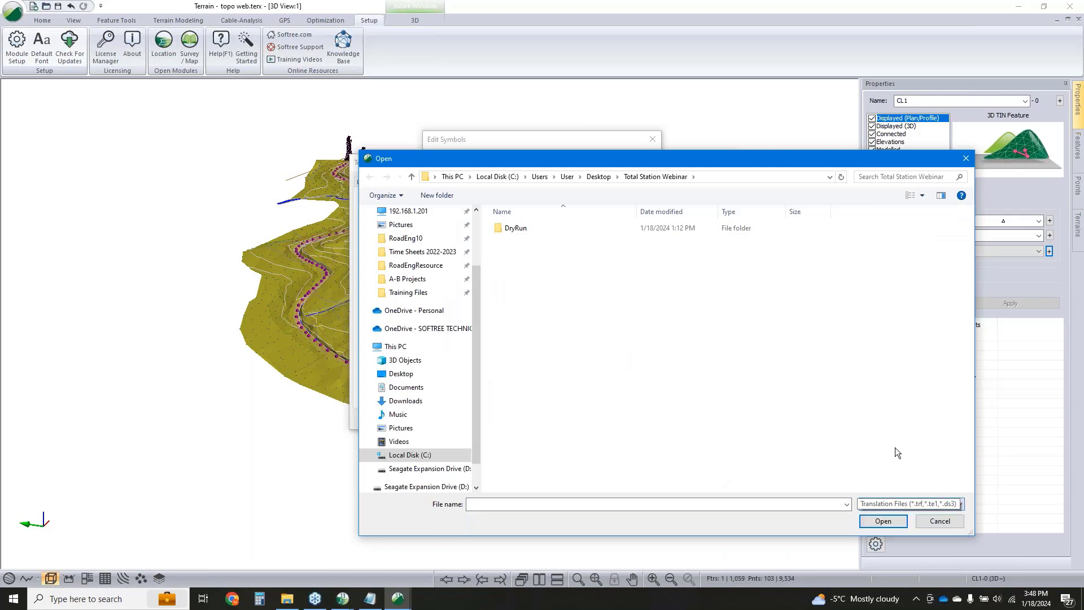
pyautogui.click(934, 520)
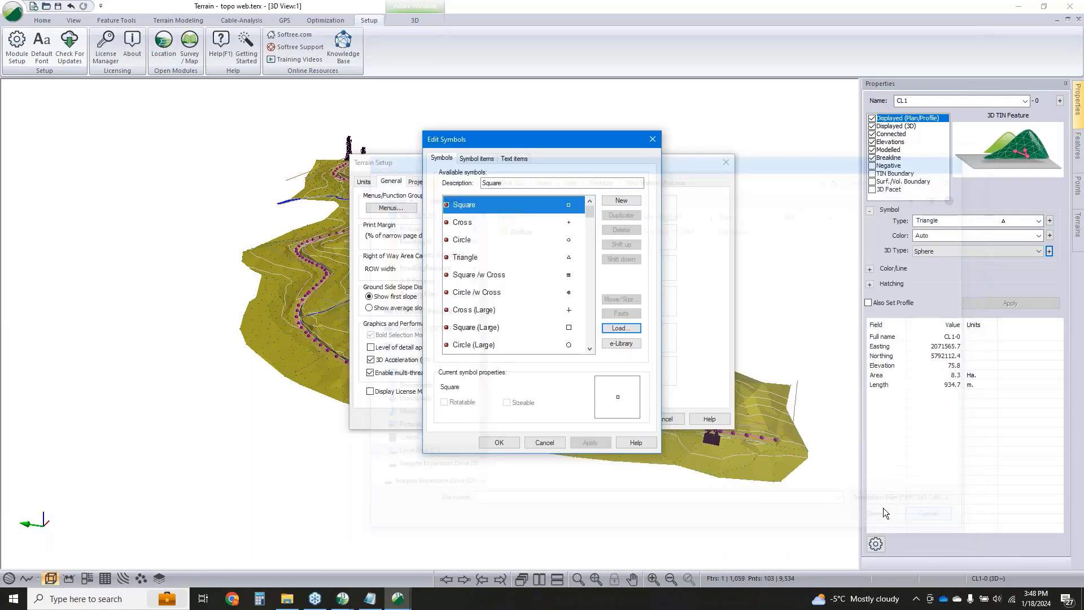
pyautogui.click(544, 443)
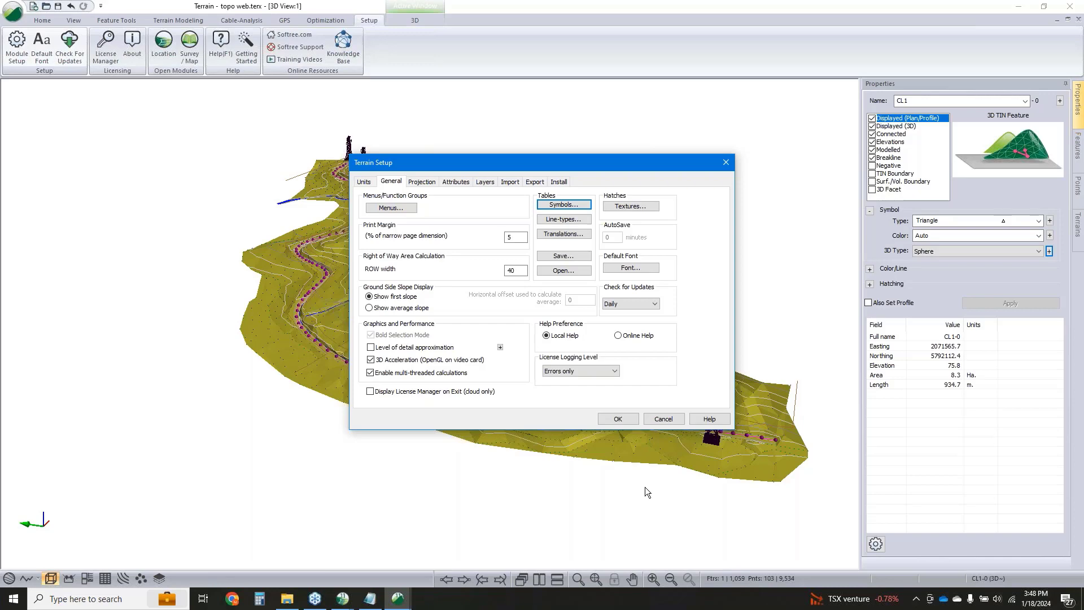
pyautogui.click(659, 419)
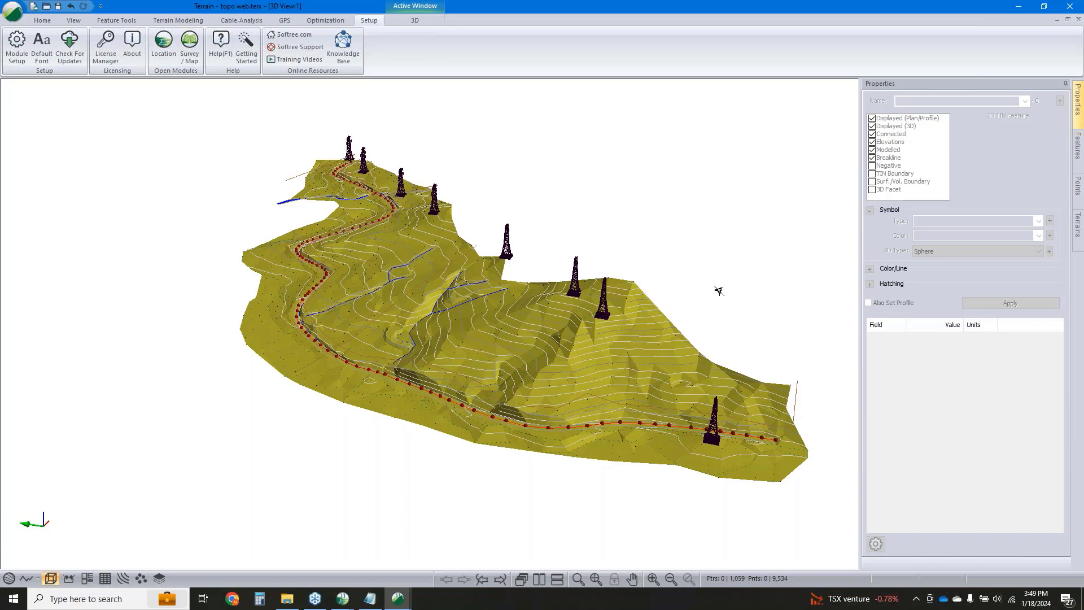
# Switch to the untitled Location design and start saving it as example in the LandXML (*.xml) format
pyautogui.moveTo(342, 598)
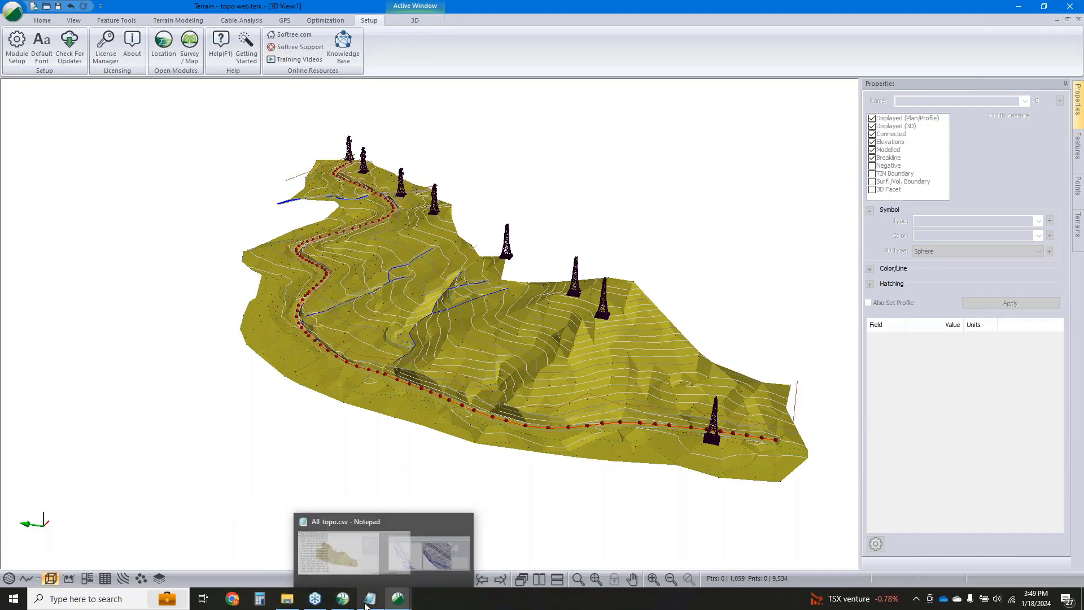
pyautogui.moveTo(398, 600)
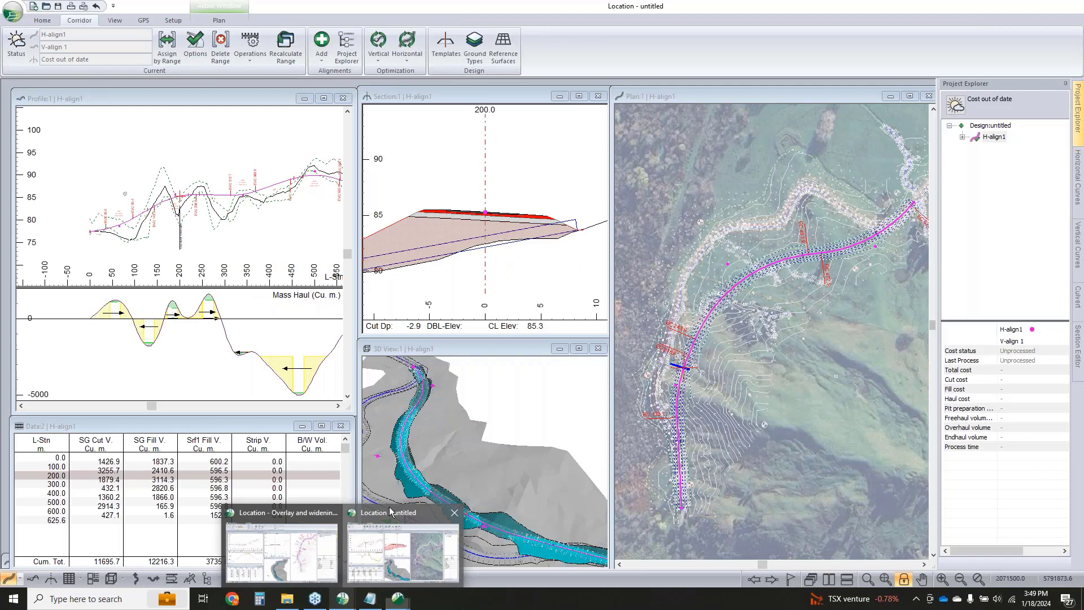
pyautogui.click(390, 511)
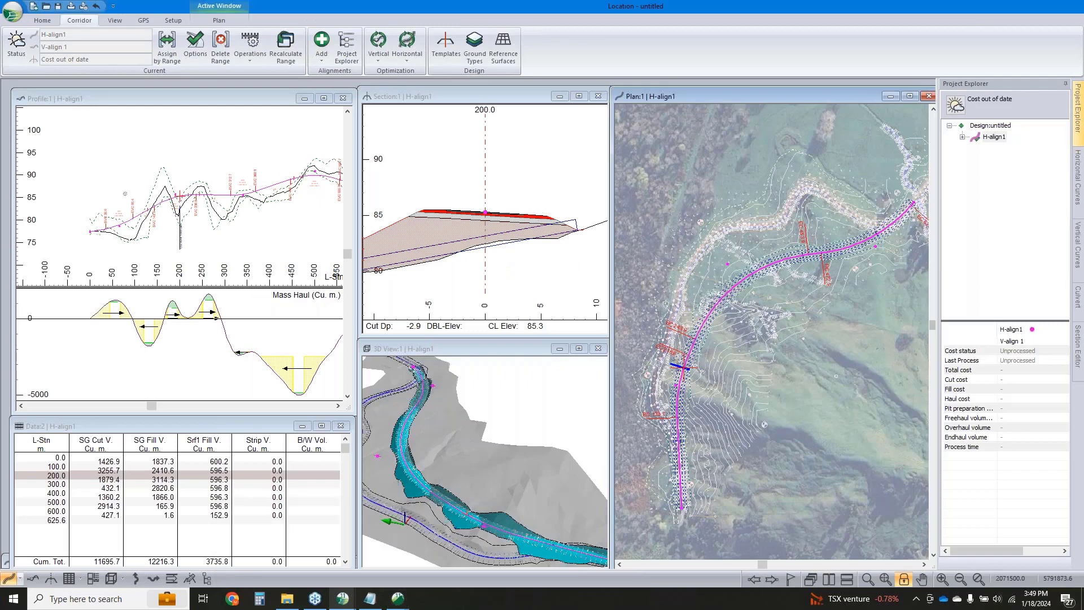
pyautogui.click(14, 12)
pyautogui.click(41, 138)
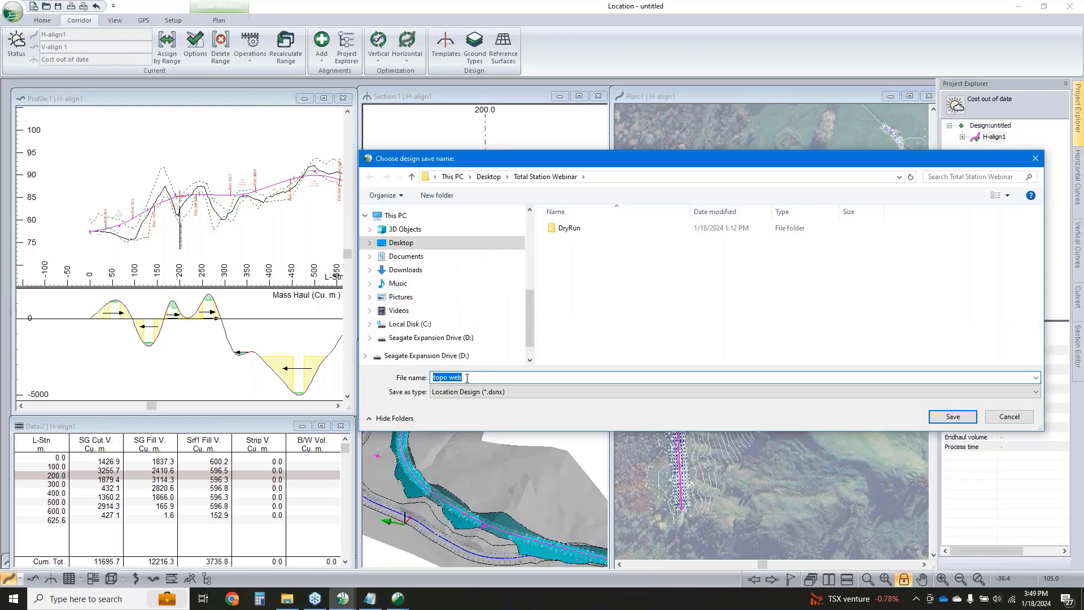
pyautogui.write('example')
pyautogui.click(499, 395)
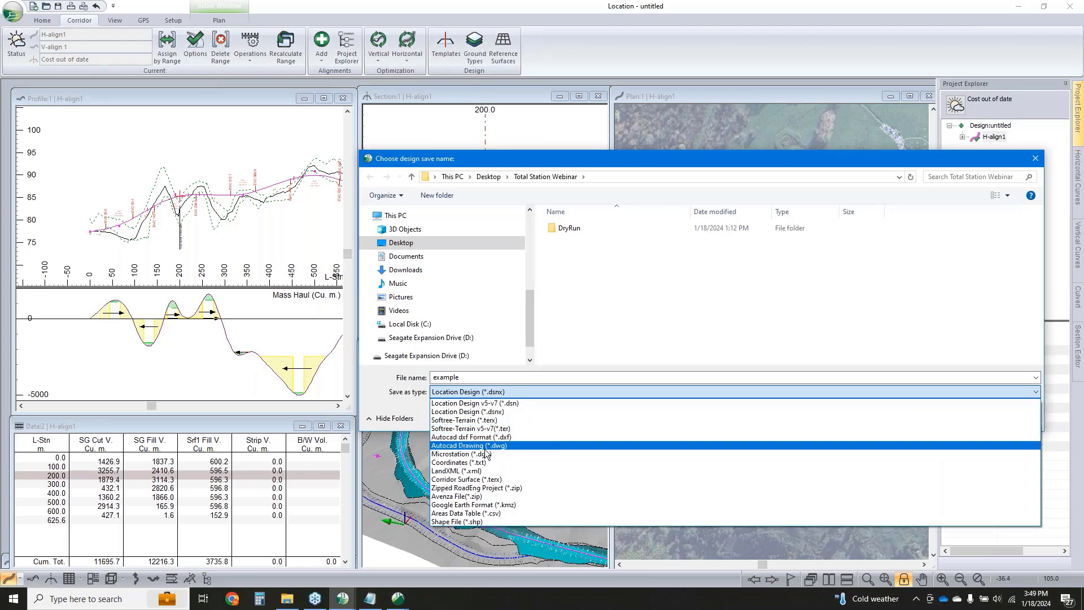
pyautogui.click(479, 471)
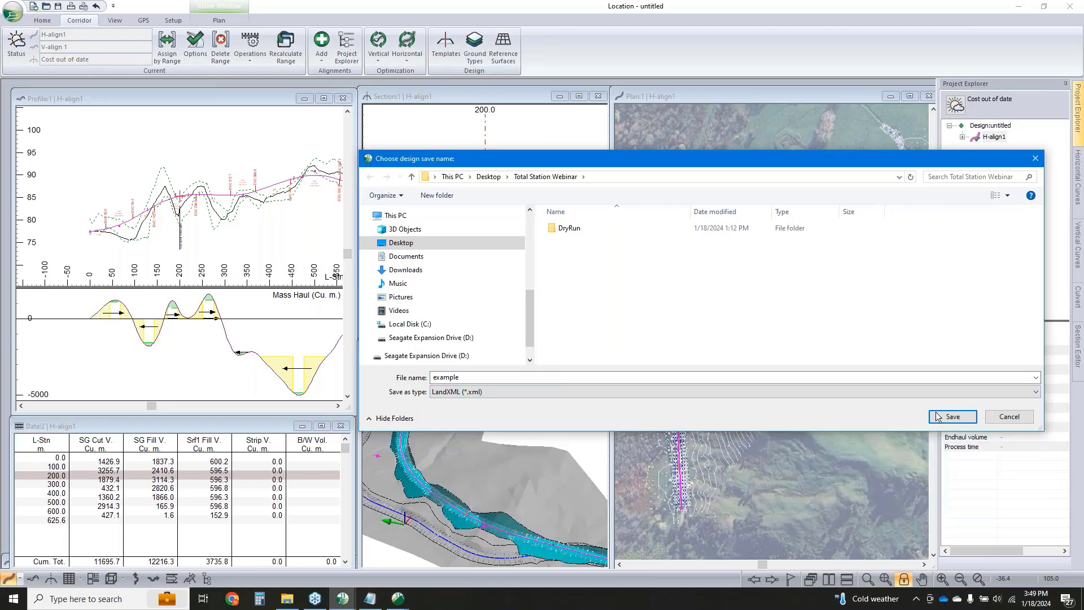
pyautogui.click(953, 416)
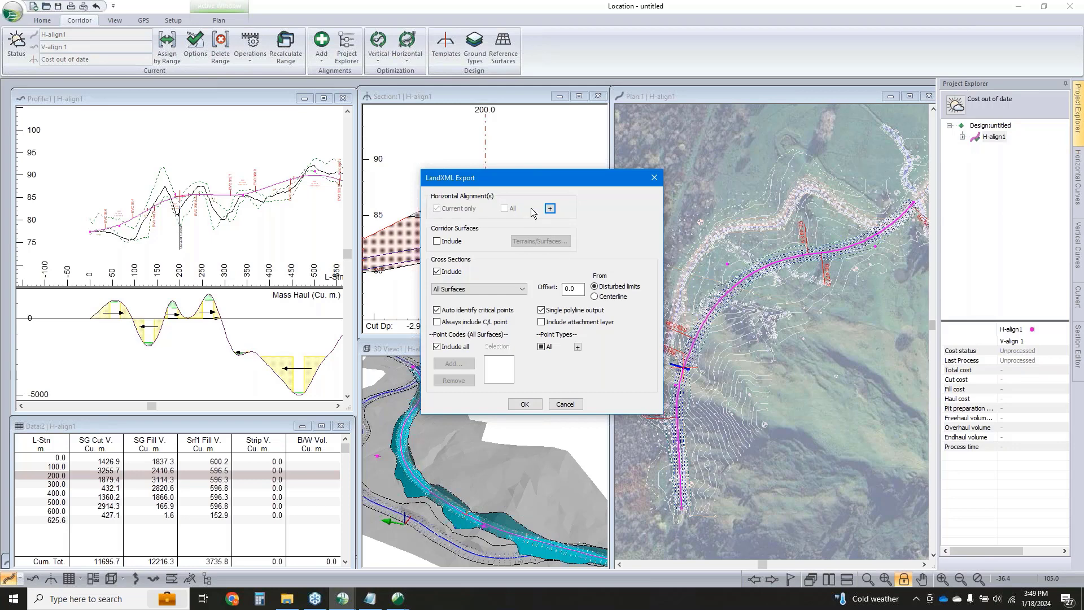
# Check which alignments the LandXML export covers, include the corridor surfaces, and look at the reference terrains and surfaces offered
pyautogui.click(550, 208)
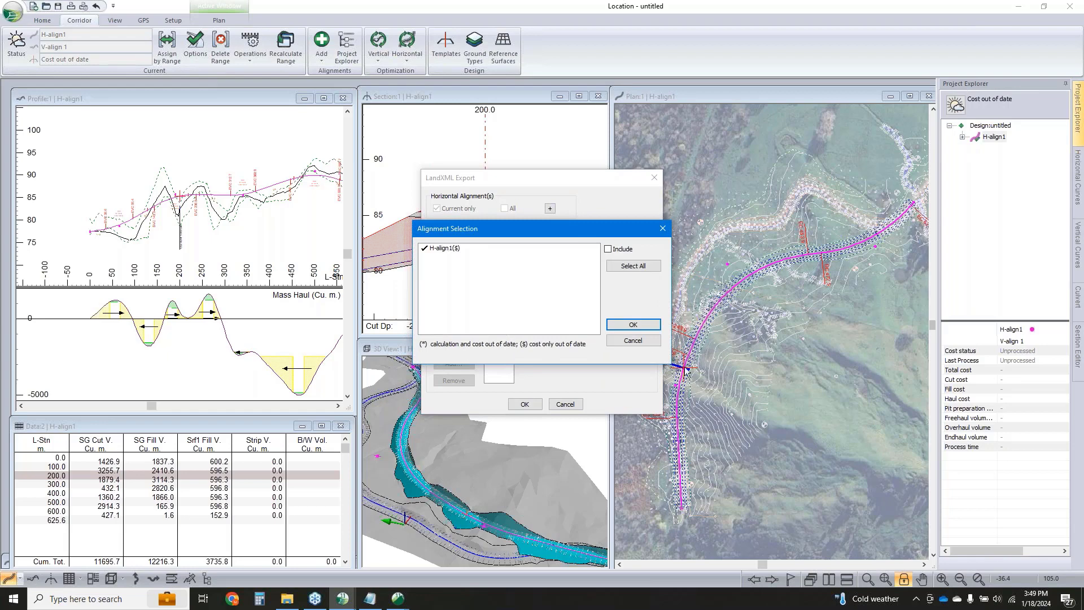
pyautogui.click(633, 340)
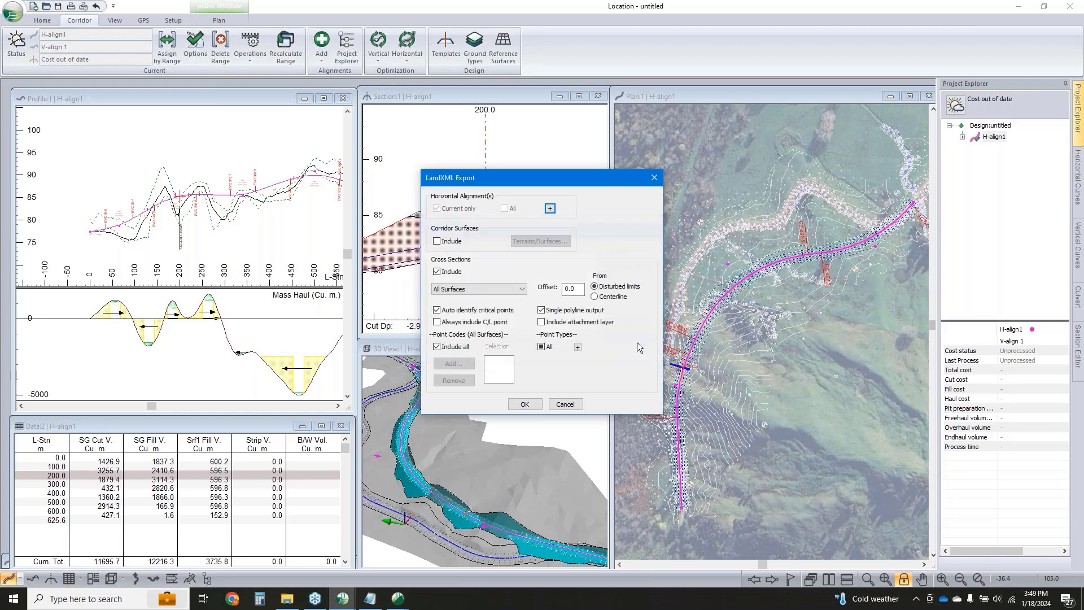
pyautogui.click(438, 242)
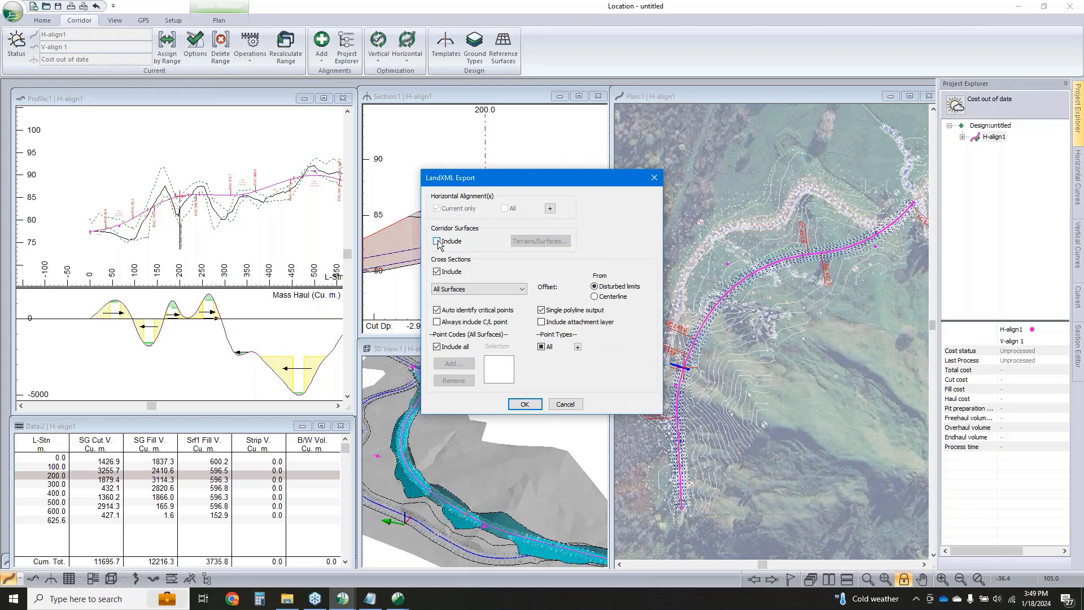
pyautogui.click(537, 242)
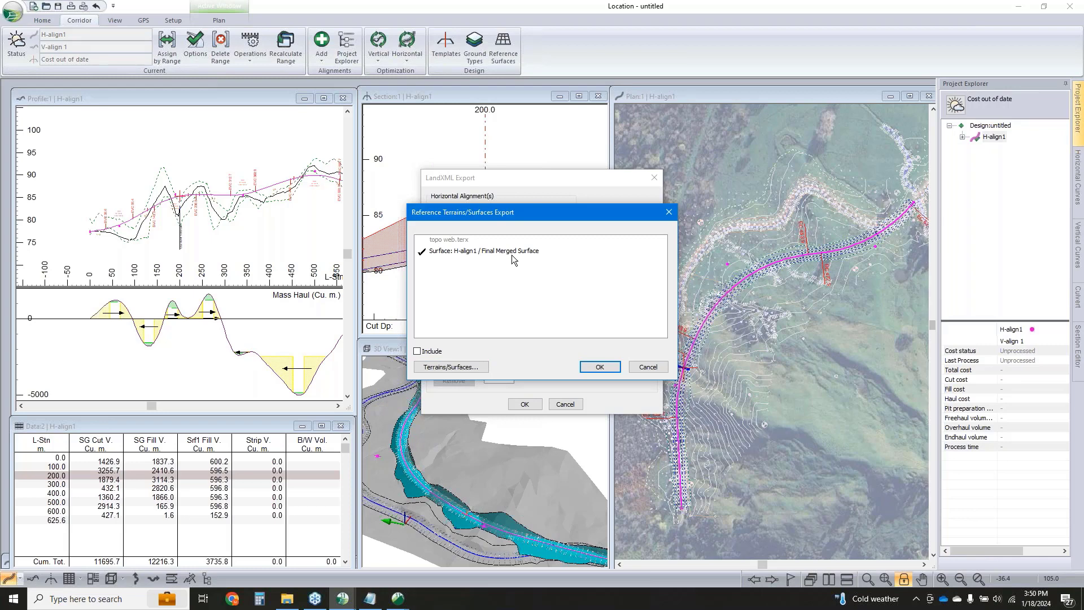
pyautogui.click(647, 368)
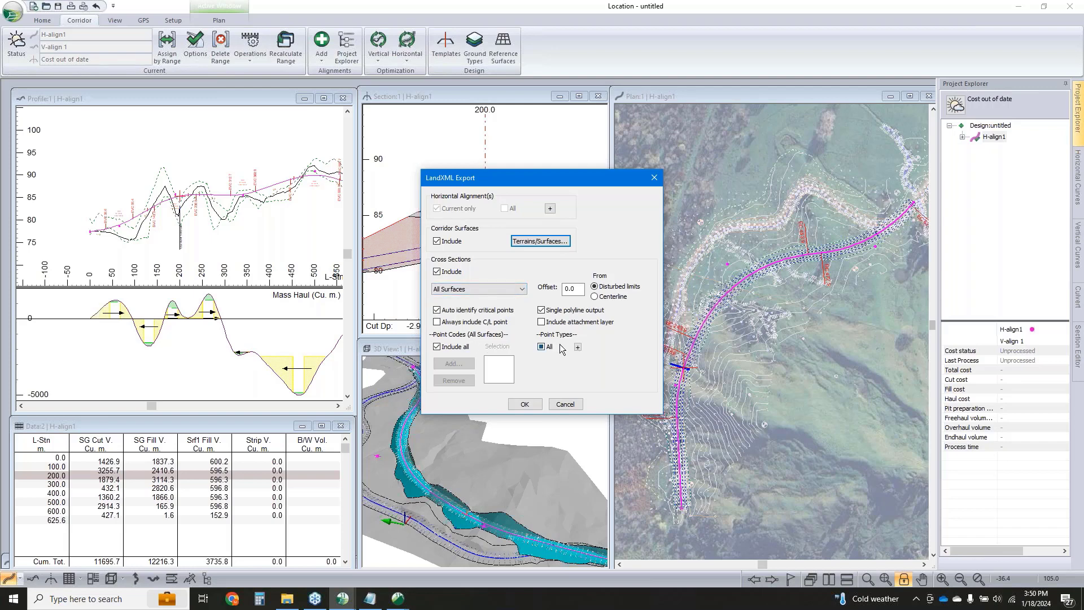
# Check the cross-section point types selected for the LandXML export, and cancel the export
pyautogui.click(578, 346)
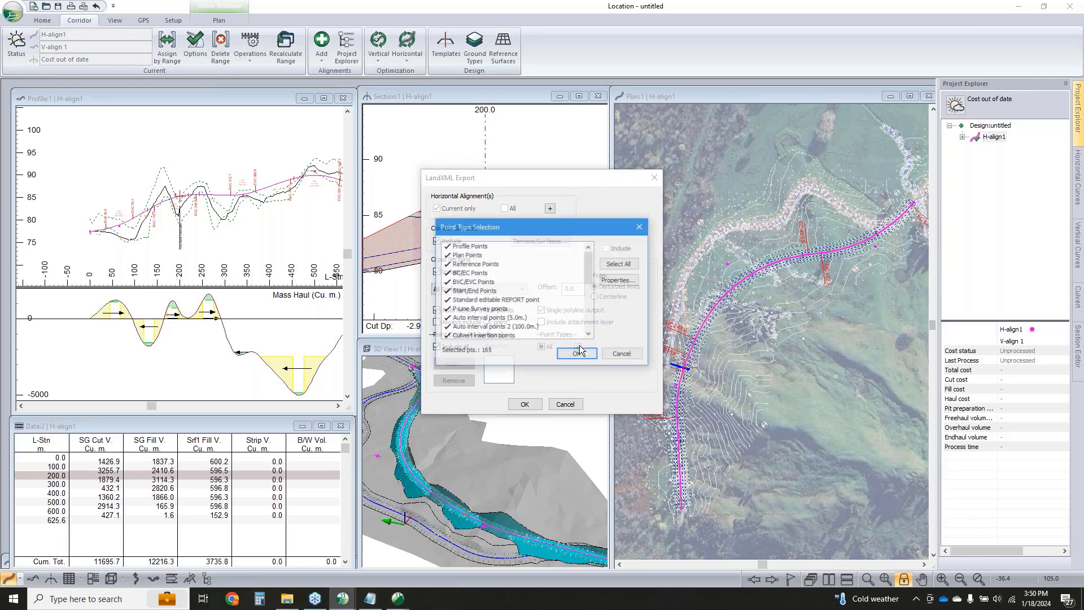
pyautogui.click(628, 356)
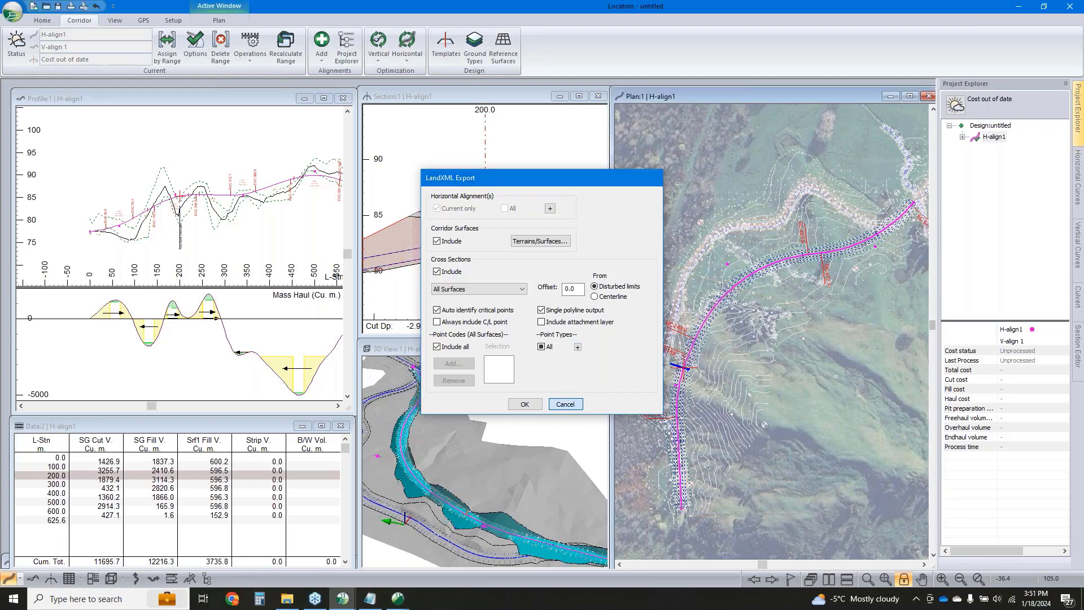
pyautogui.click(565, 404)
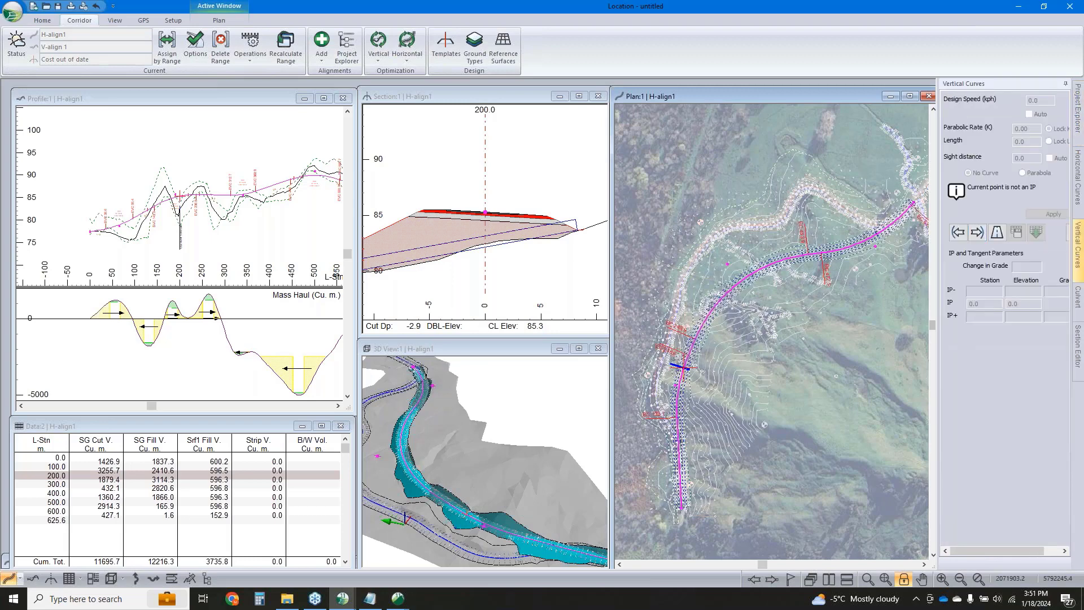
# Go to the previous vertical IP from the current station and turn on automatic curve values from the design speed
pyautogui.click(402, 461)
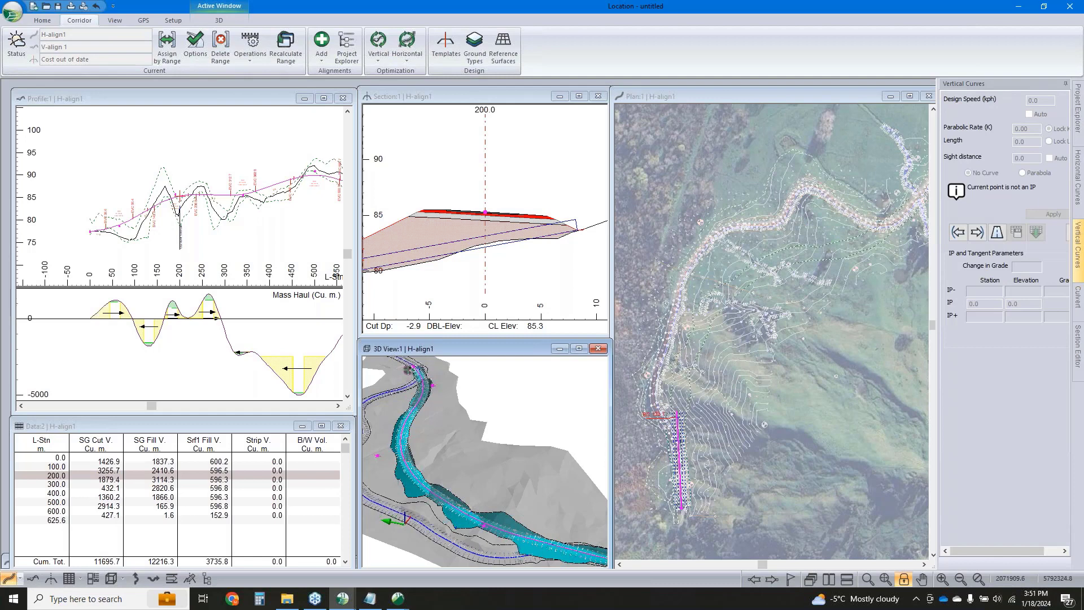
pyautogui.click(953, 234)
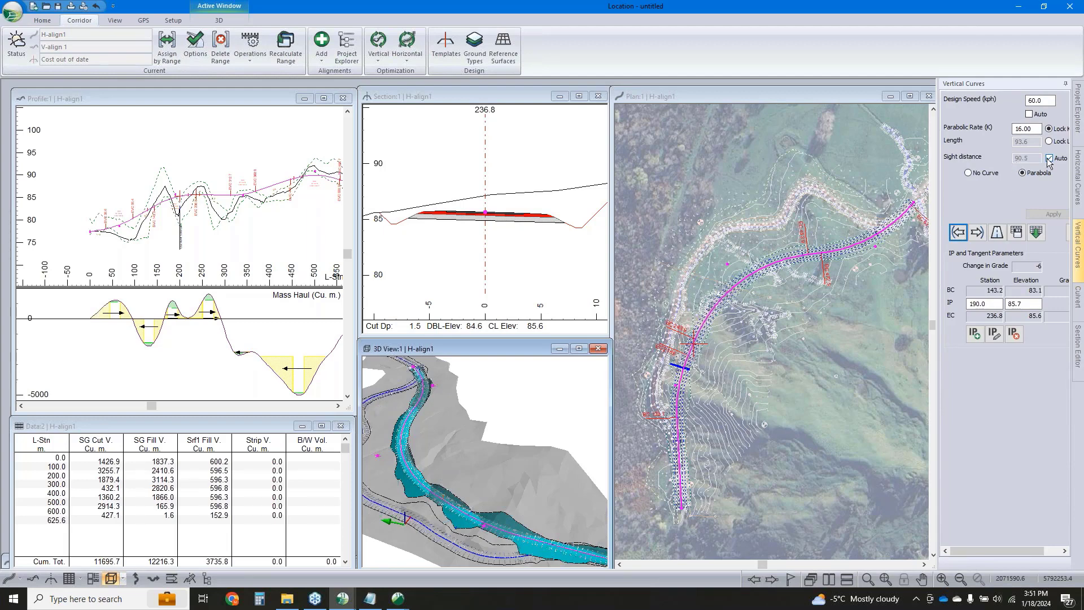
pyautogui.click(1029, 114)
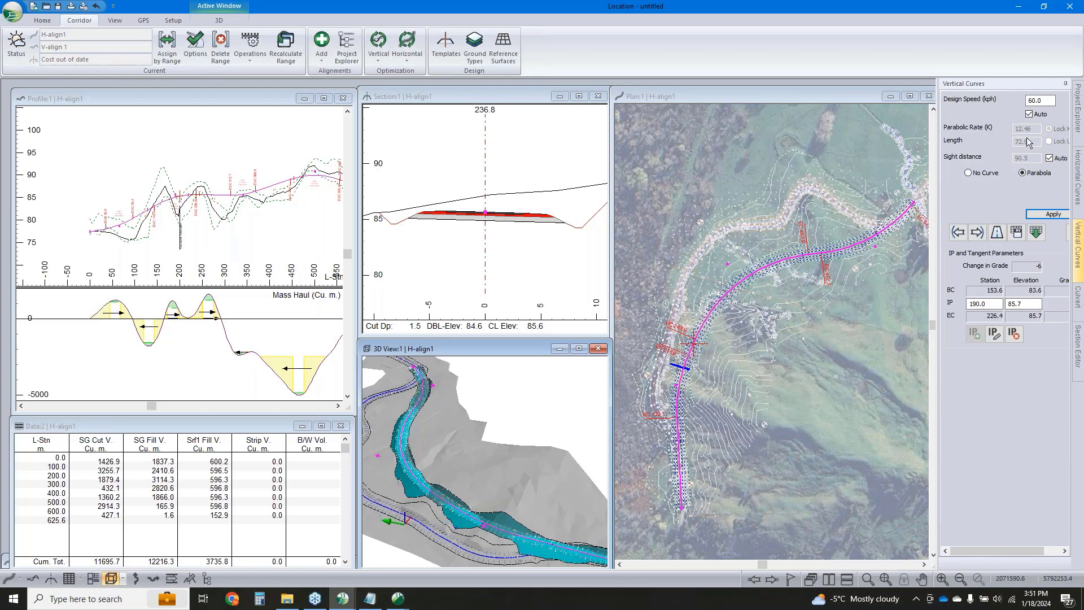
# Review the road class specifications behind the vertical curve values, and close them without changes
pyautogui.click(998, 233)
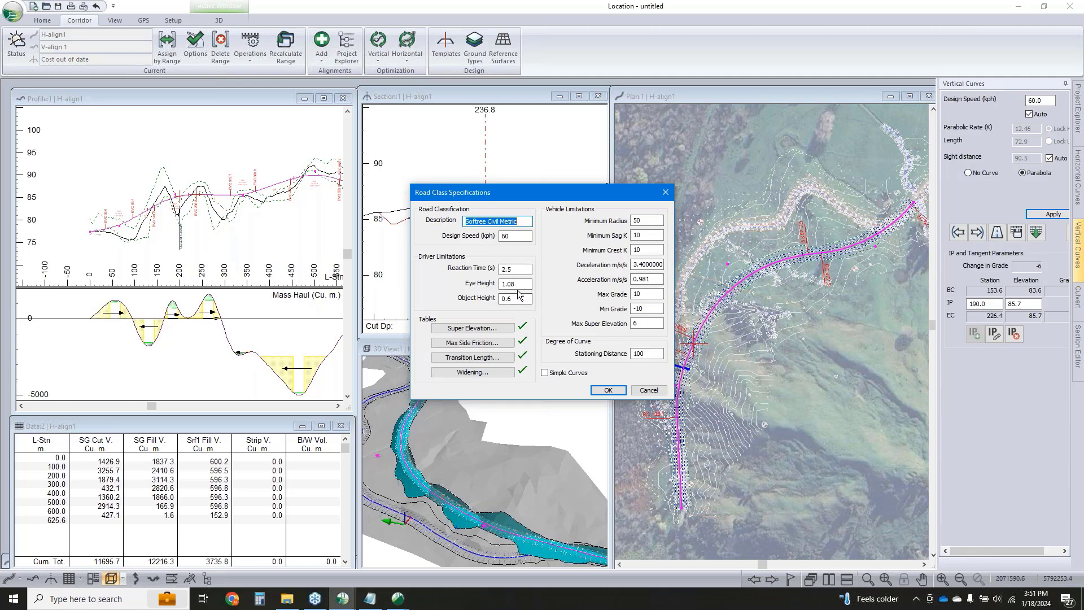
pyautogui.click(641, 391)
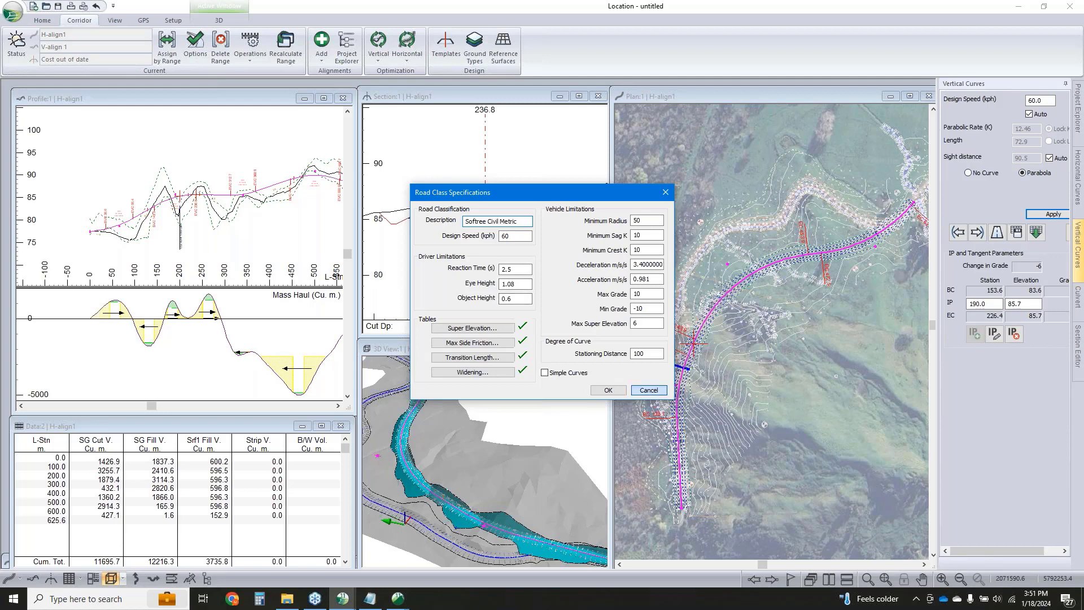
pyautogui.click(997, 232)
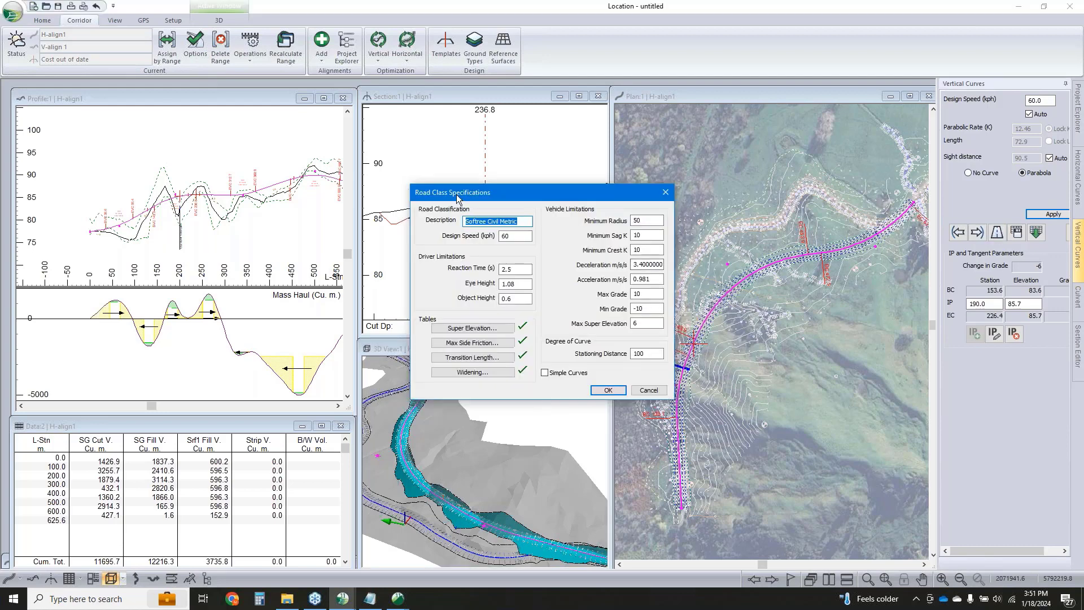
pyautogui.click(641, 391)
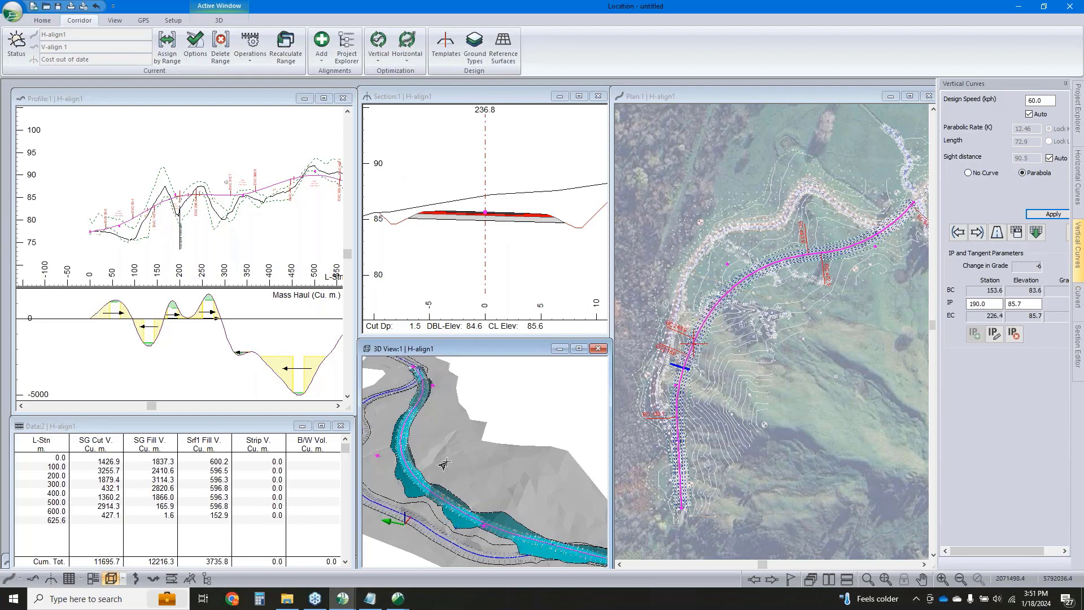
# Pick a point on the corridor in the 3D view and set up a drive-through starting at station 375
pyautogui.click(401, 444)
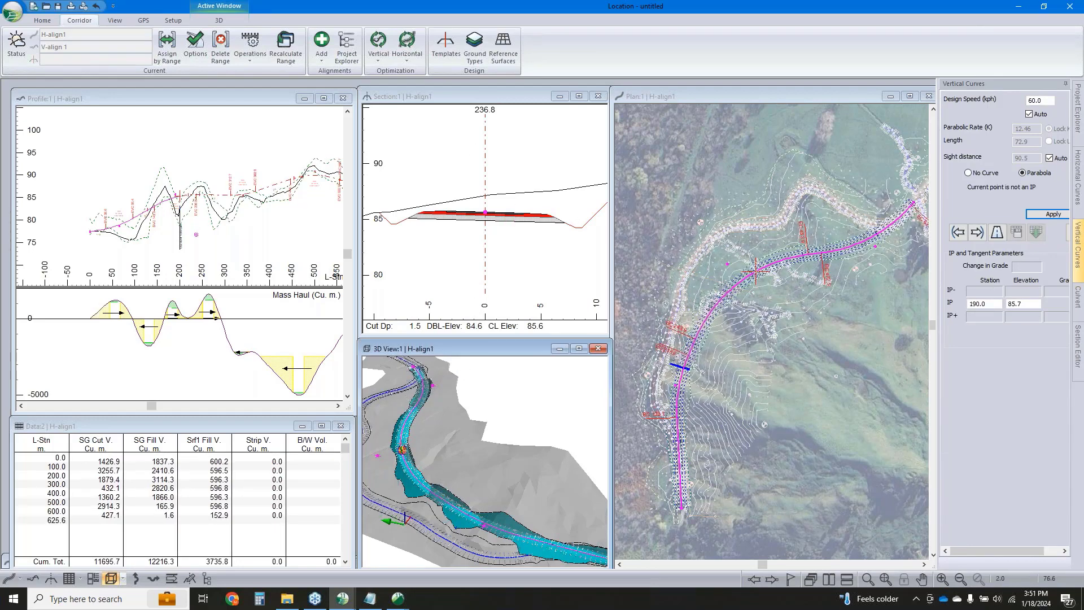
pyautogui.rightClick(414, 420)
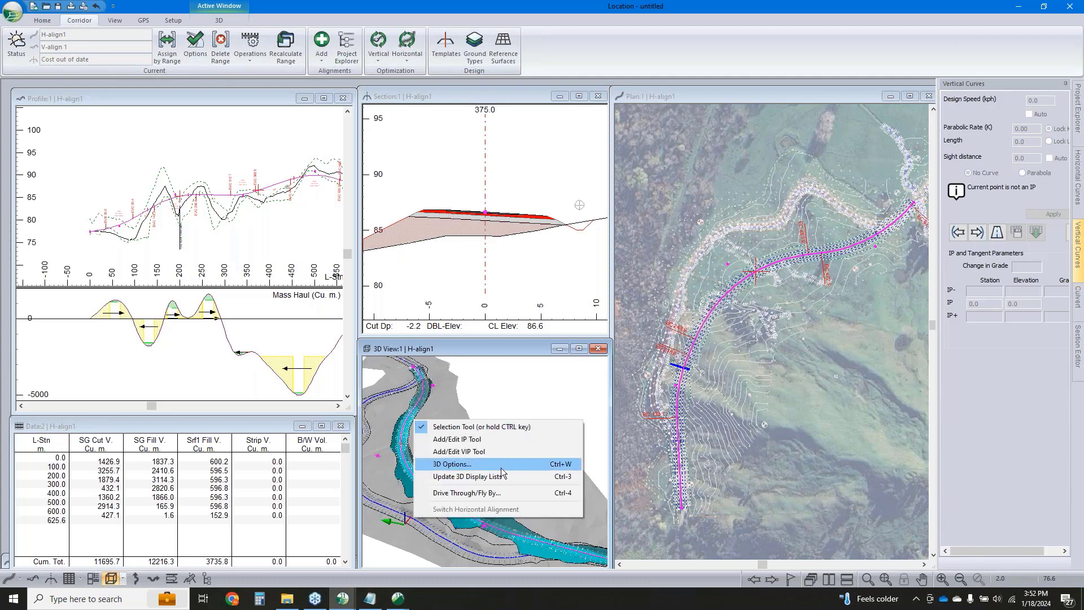
pyautogui.click(473, 492)
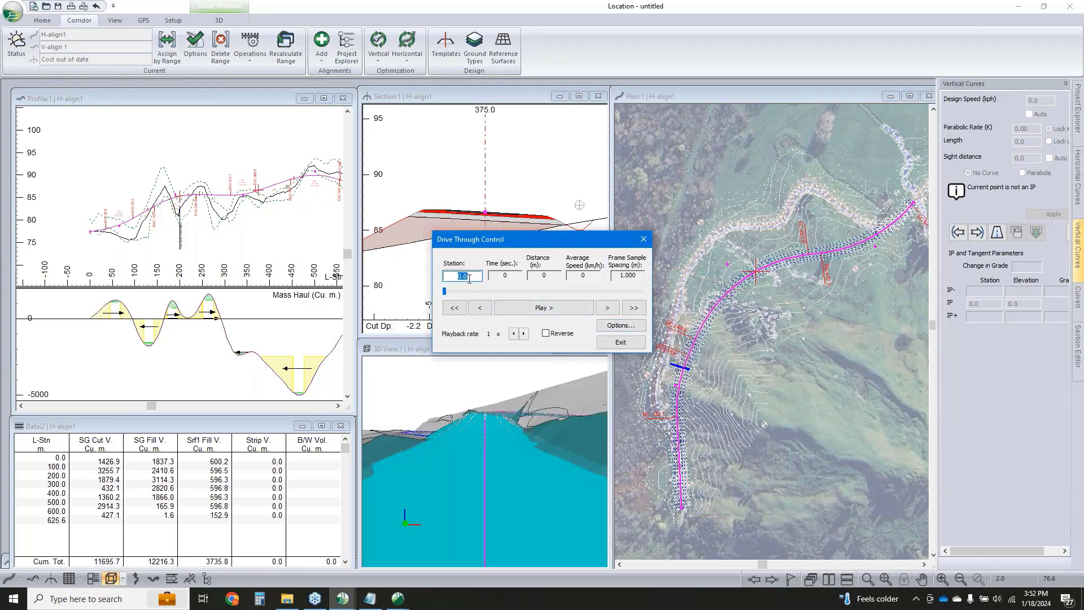
pyautogui.write('375')
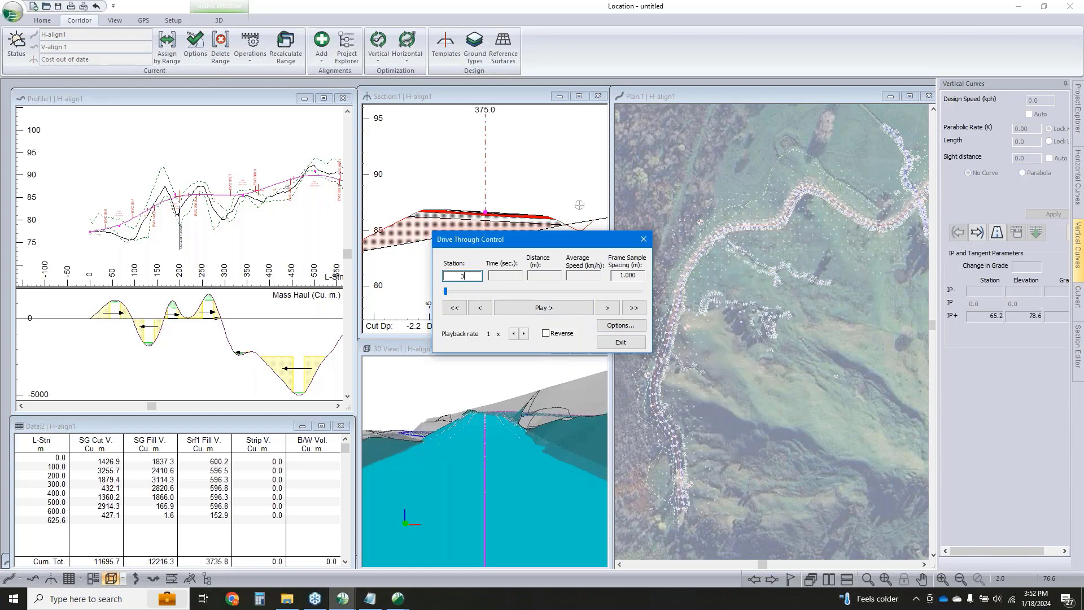
# Include a target object in the drive-through options at a distance of 50
pyautogui.click(620, 326)
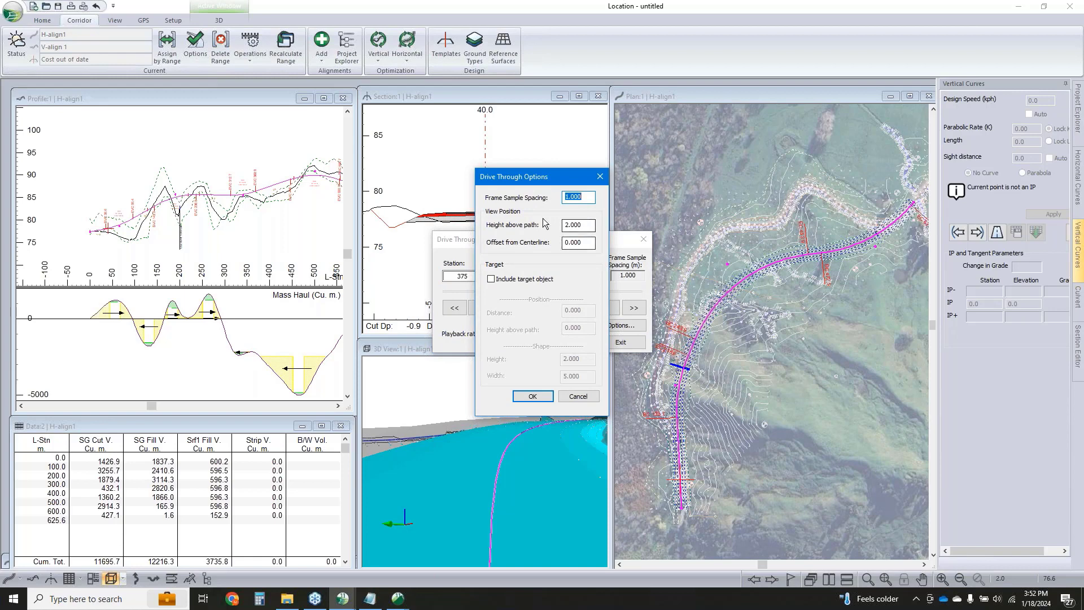
pyautogui.click(489, 280)
pyautogui.moveTo(591, 312); pyautogui.dragTo(521, 291)
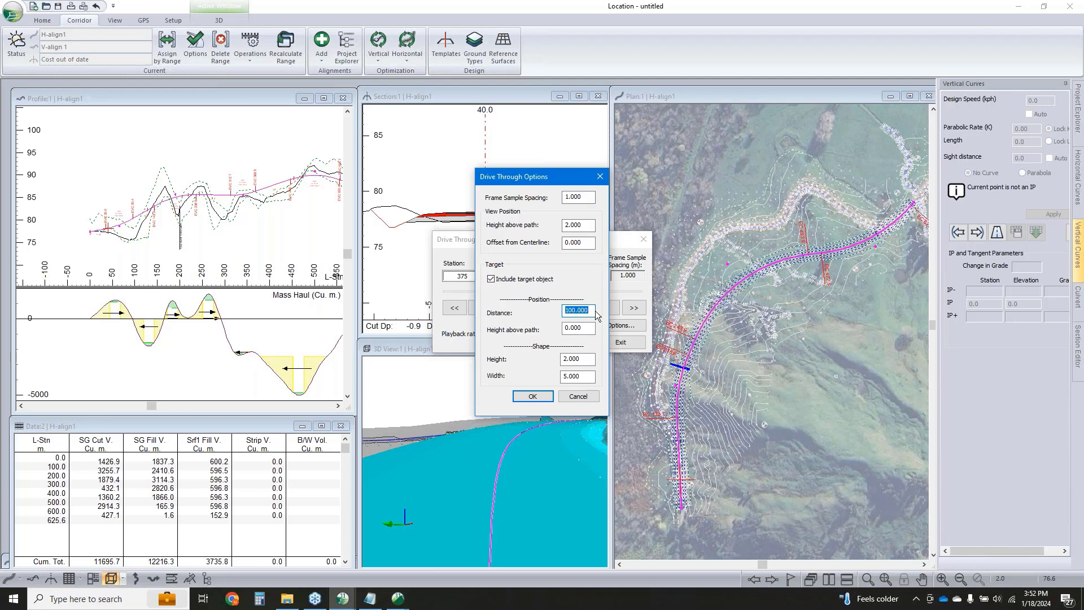
pyautogui.write('50')
pyautogui.click(542, 397)
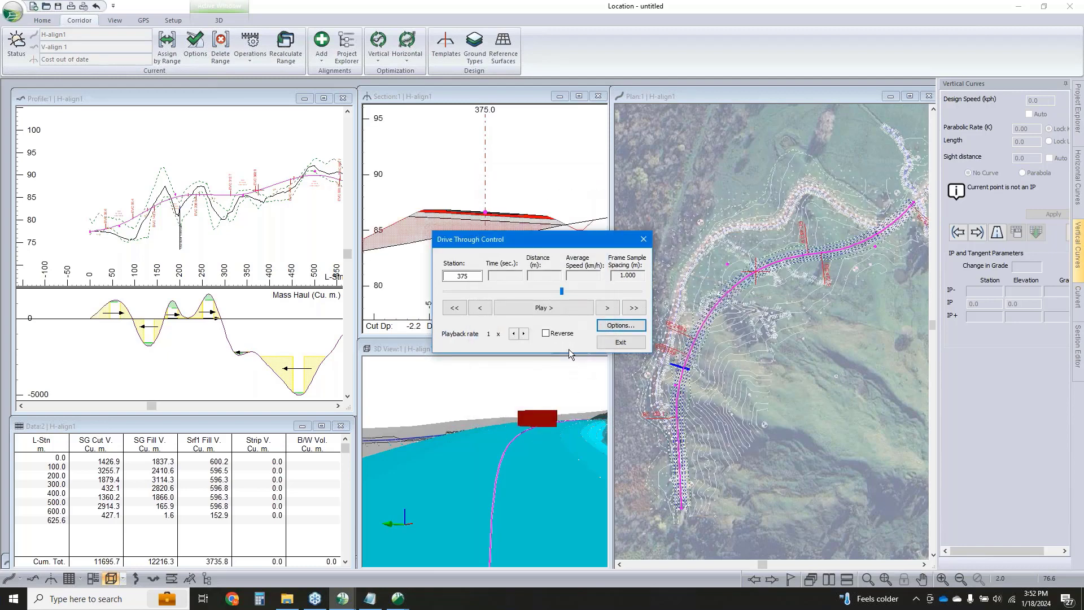
# Play the drive-through along the corridor, pause it, and leave the drive-through mode
pyautogui.click(556, 307)
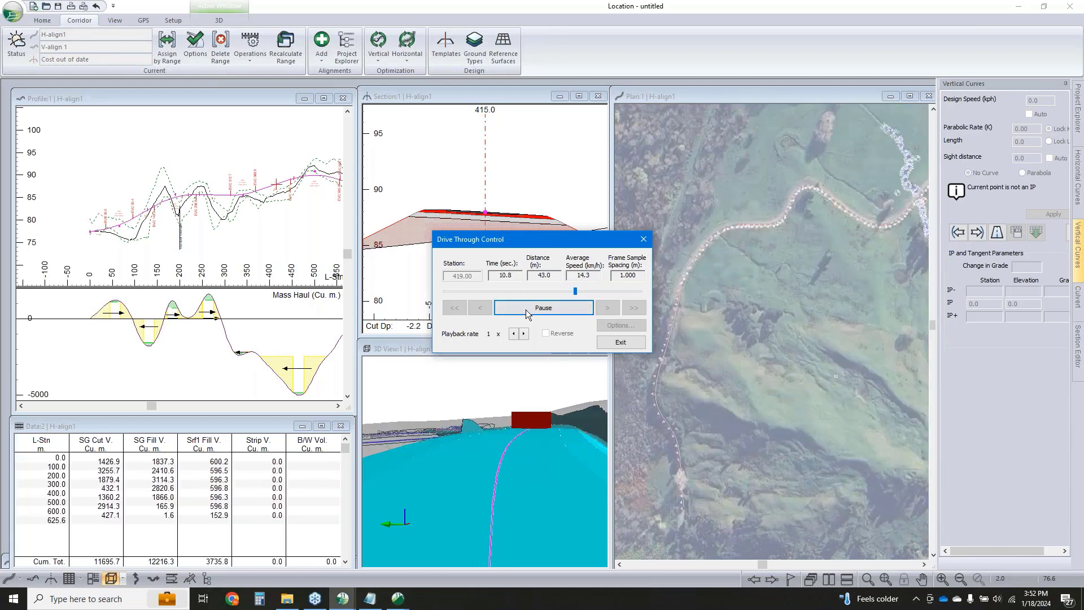
pyautogui.click(527, 309)
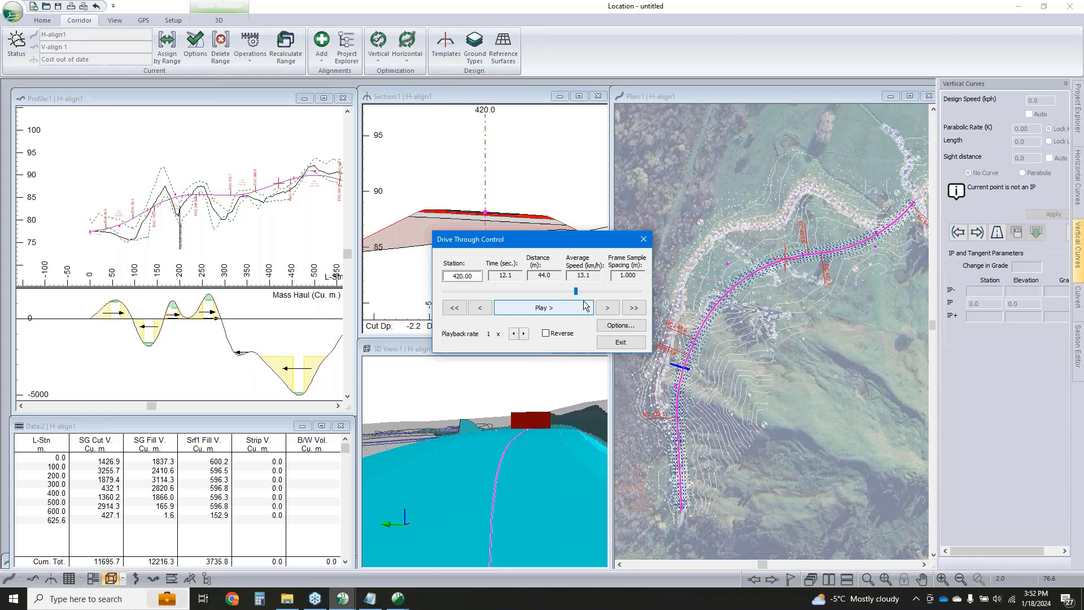
pyautogui.click(644, 240)
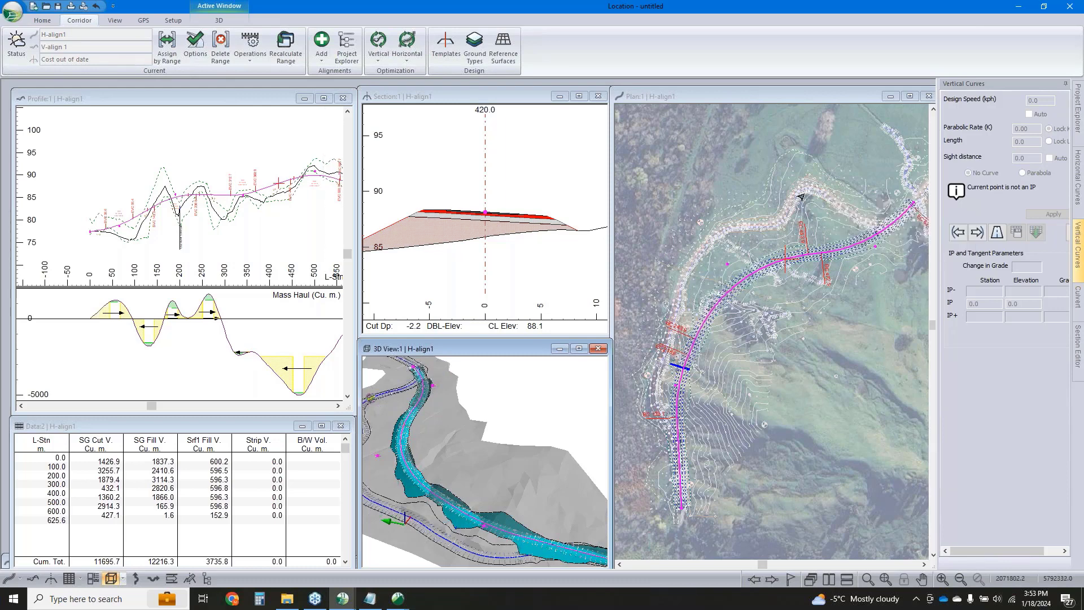
pyautogui.scroll(3, 801, 197)
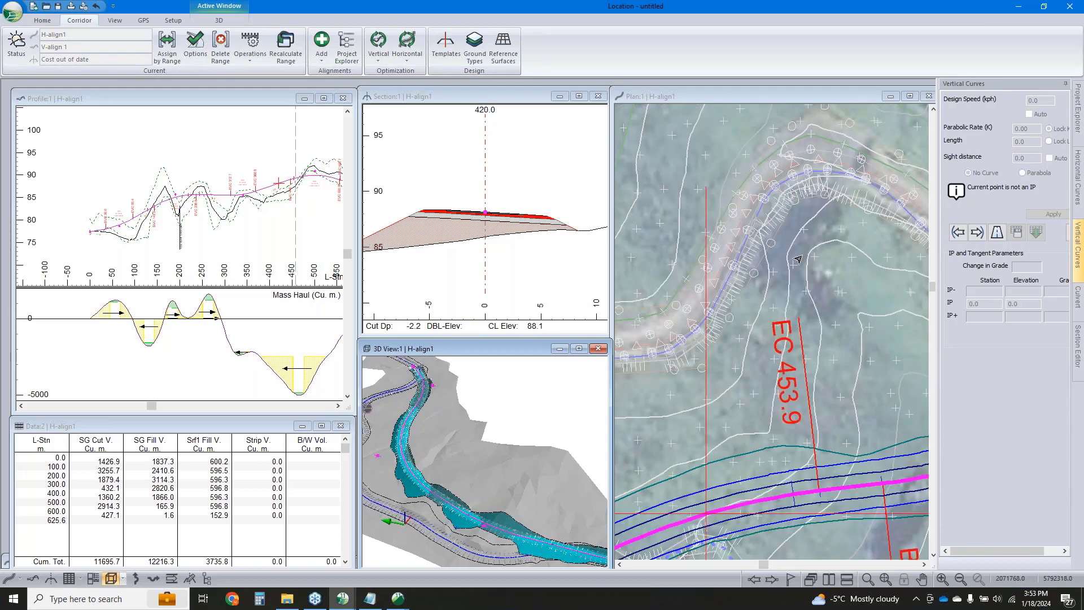
pyautogui.scroll(-5, 798, 259)
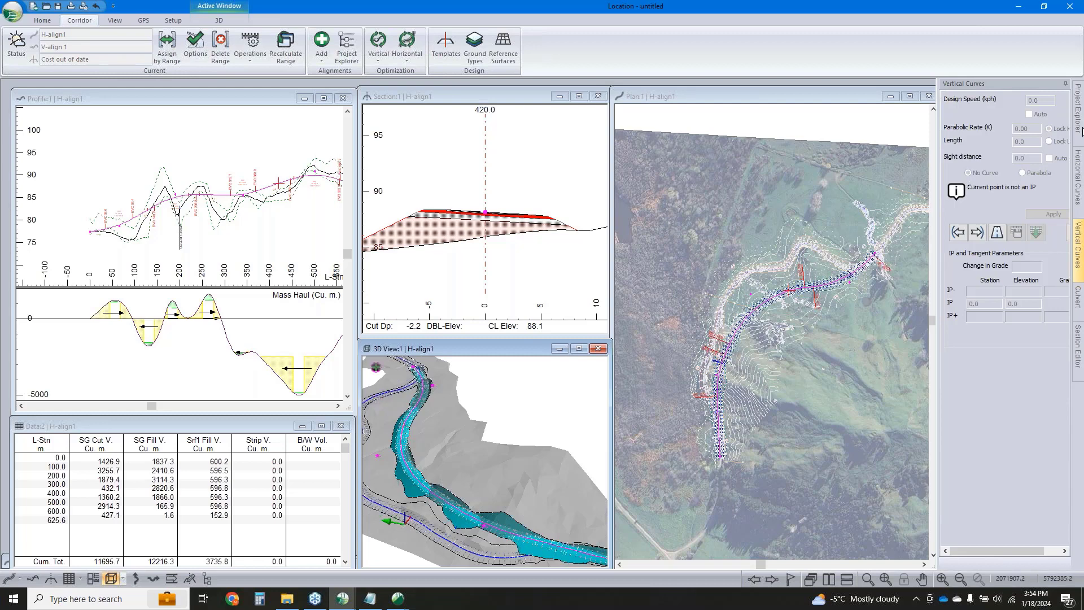
# Add a second horizontal alignment to the design, displayed in the background, using the default standard template and default corridor surfaces
pyautogui.click(1077, 169)
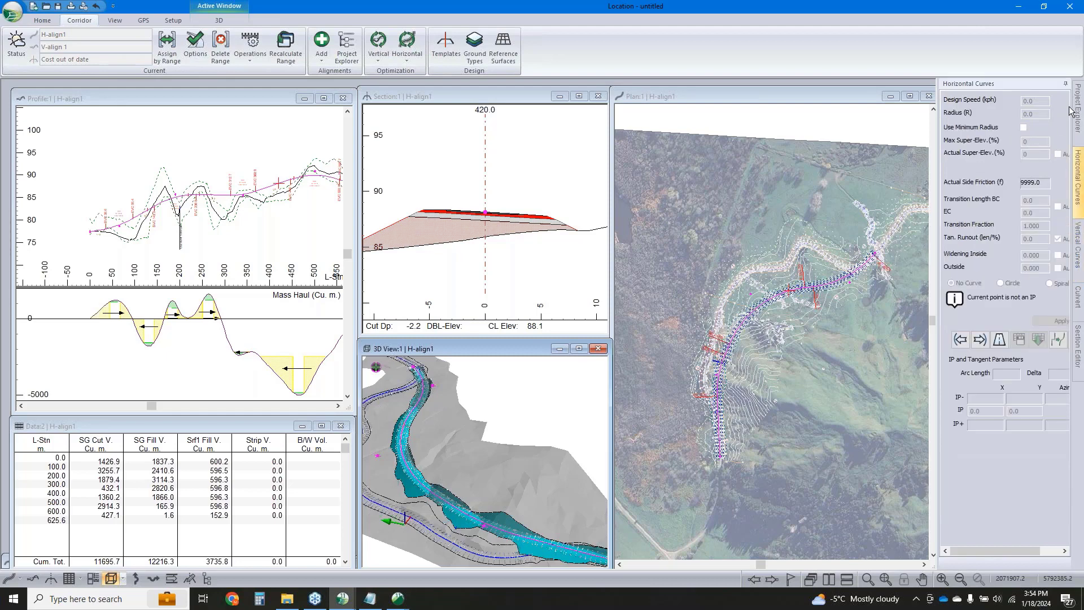
pyautogui.click(1073, 110)
pyautogui.rightClick(997, 137)
pyautogui.moveTo(1005, 146)
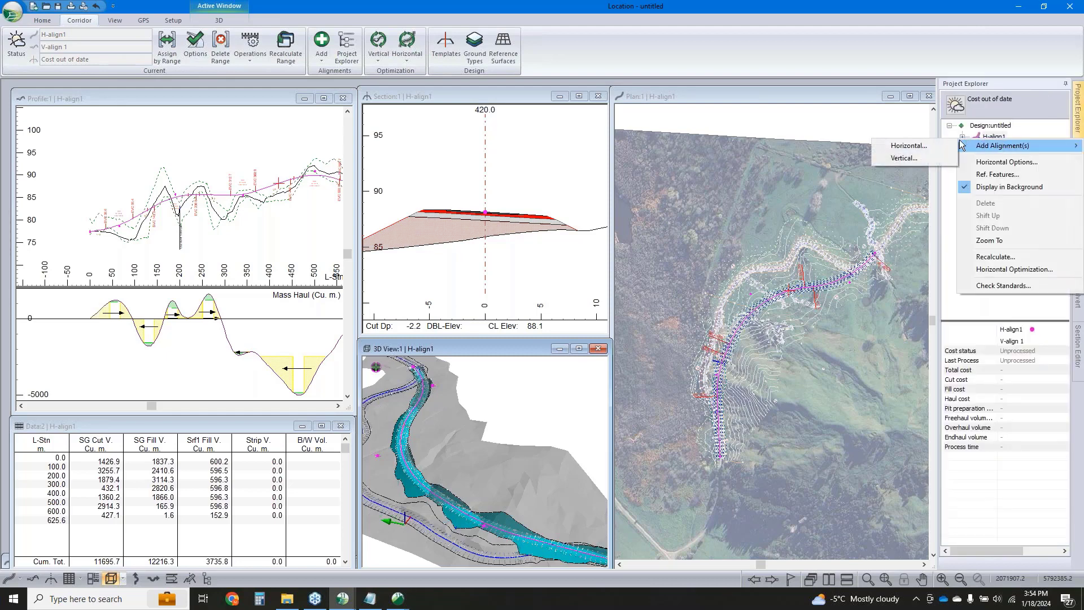
pyautogui.click(930, 144)
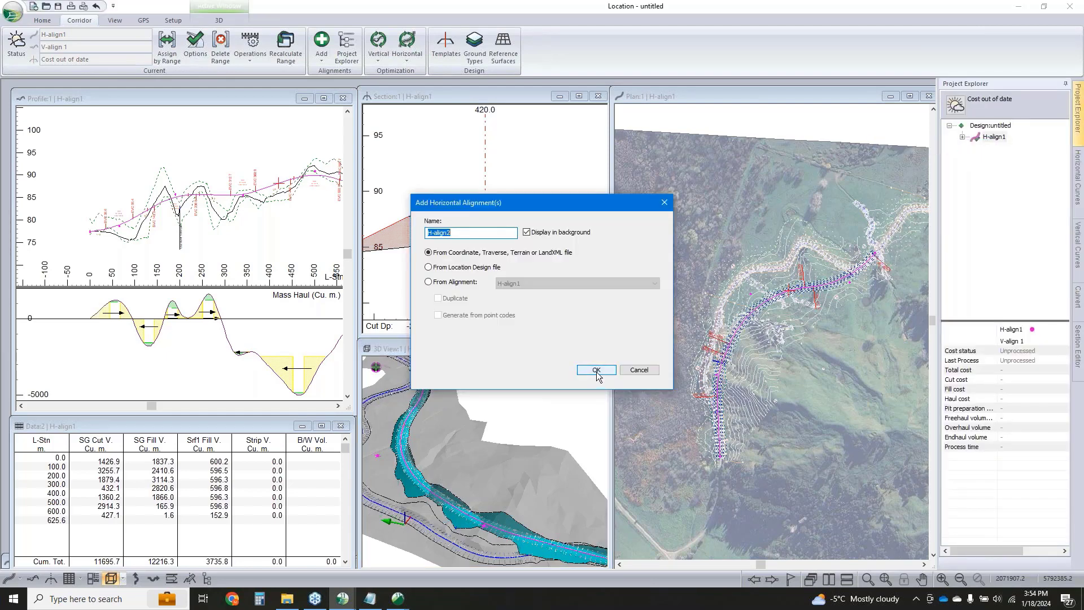
pyautogui.click(597, 375)
pyautogui.click(635, 407)
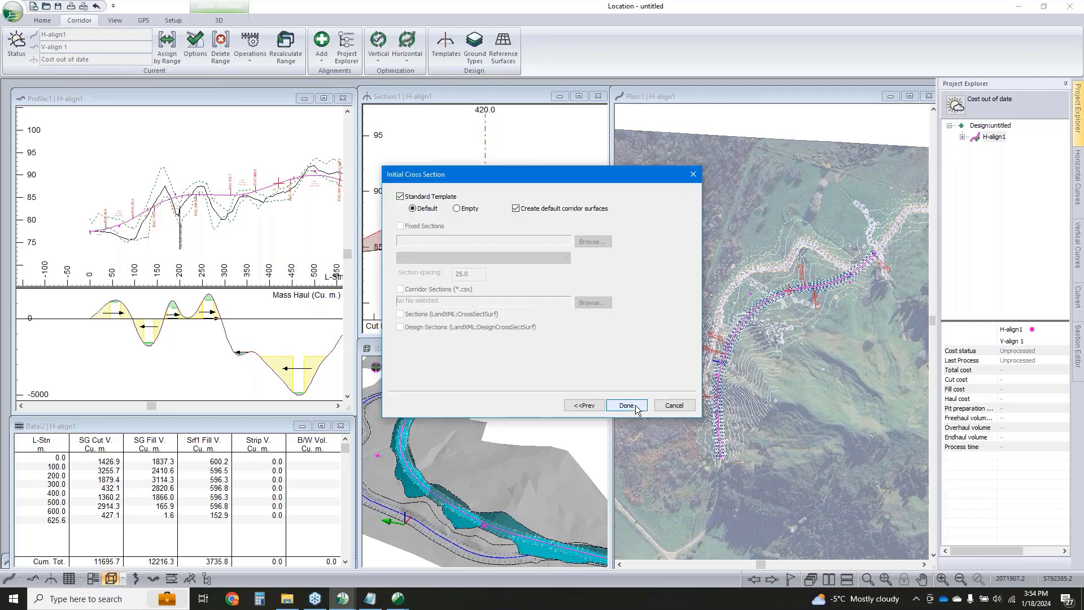
pyautogui.click(630, 407)
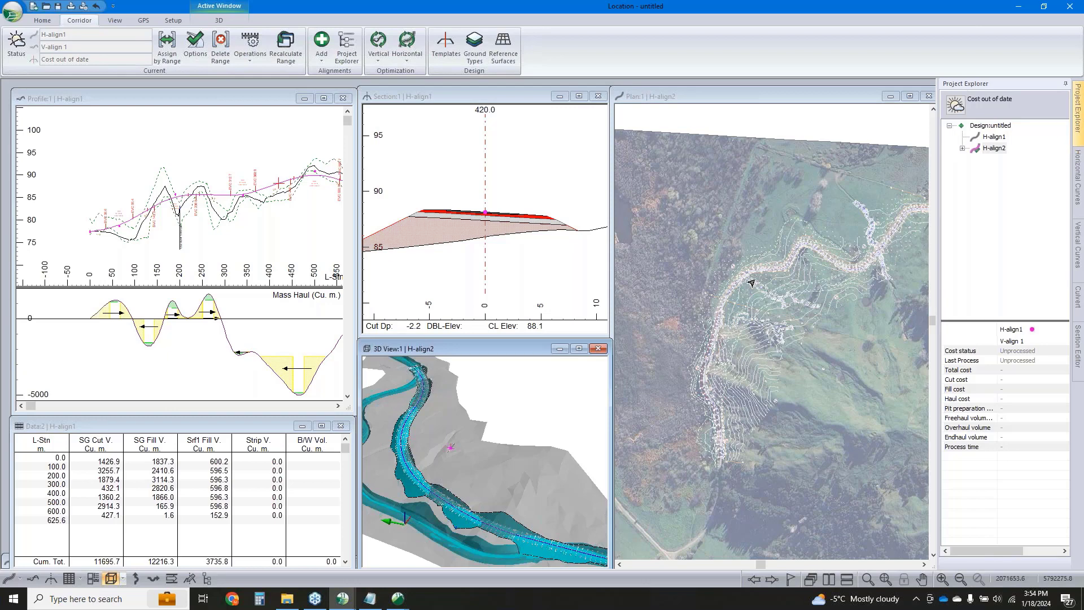
# Start the second alignment in the plan with the Add/Edit IP tool by placing its first IP on the H-align1 centerline
pyautogui.rightClick(773, 343)
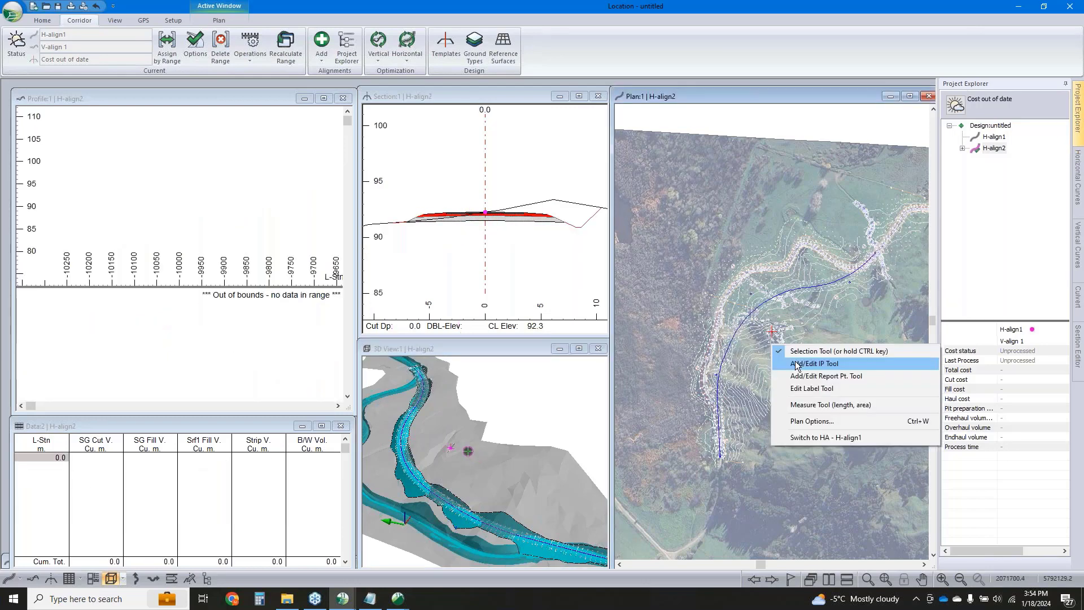
pyautogui.click(798, 363)
pyautogui.scroll(5, 824, 386)
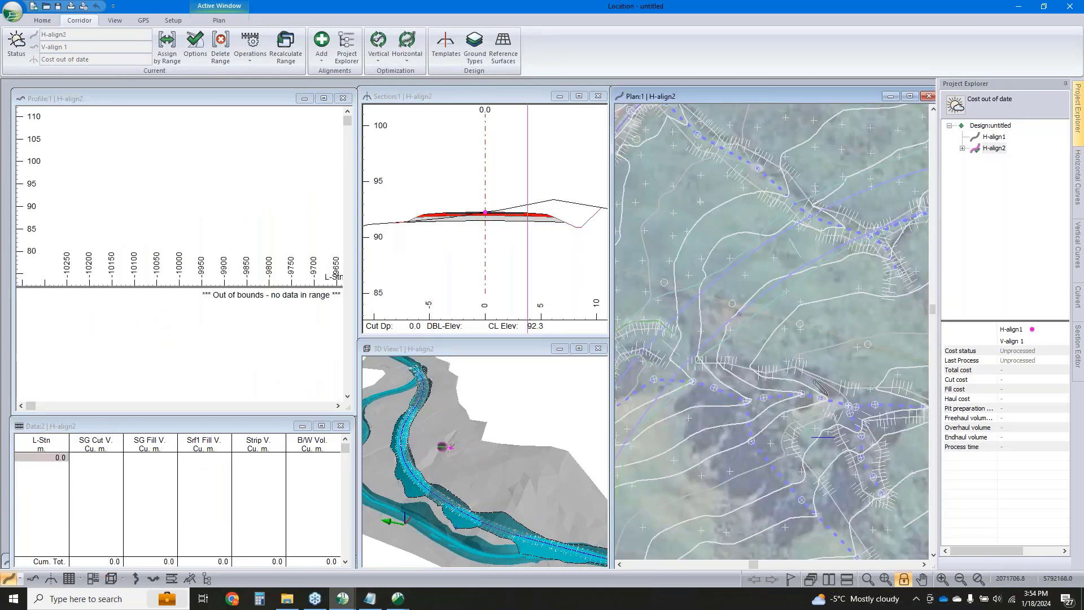
pyautogui.scroll(-5, 827, 395)
pyautogui.scroll(5, 824, 406)
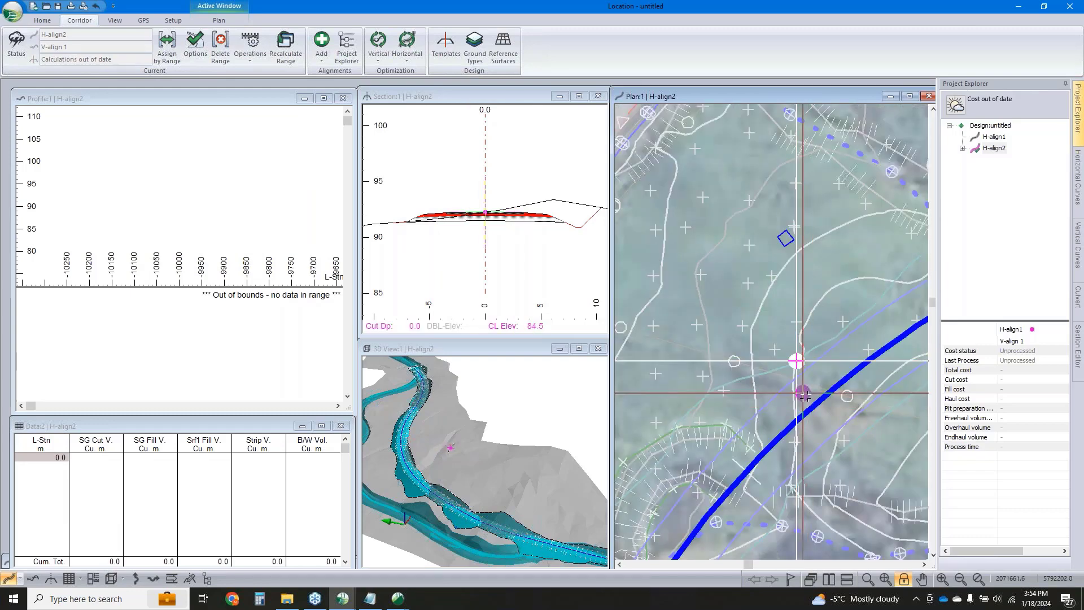
pyautogui.click(813, 404)
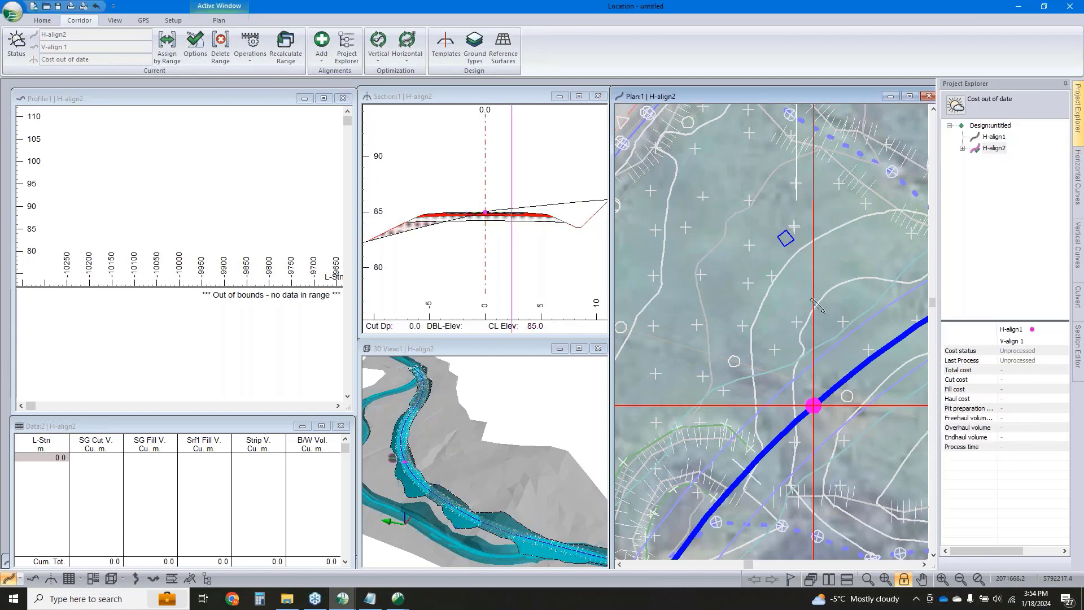
pyautogui.rightClick(848, 292)
pyautogui.click(868, 300)
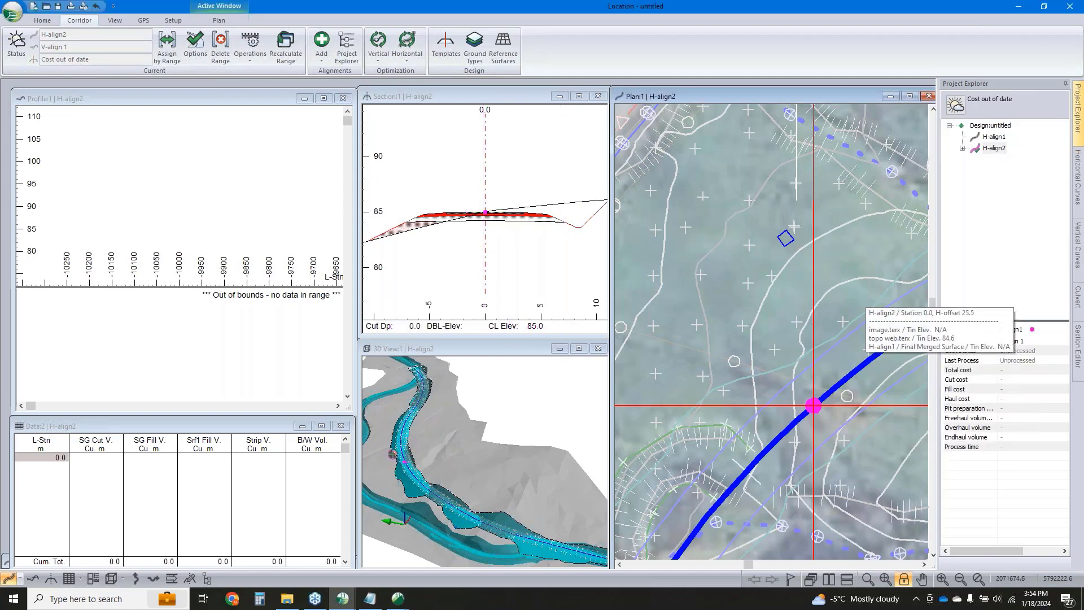